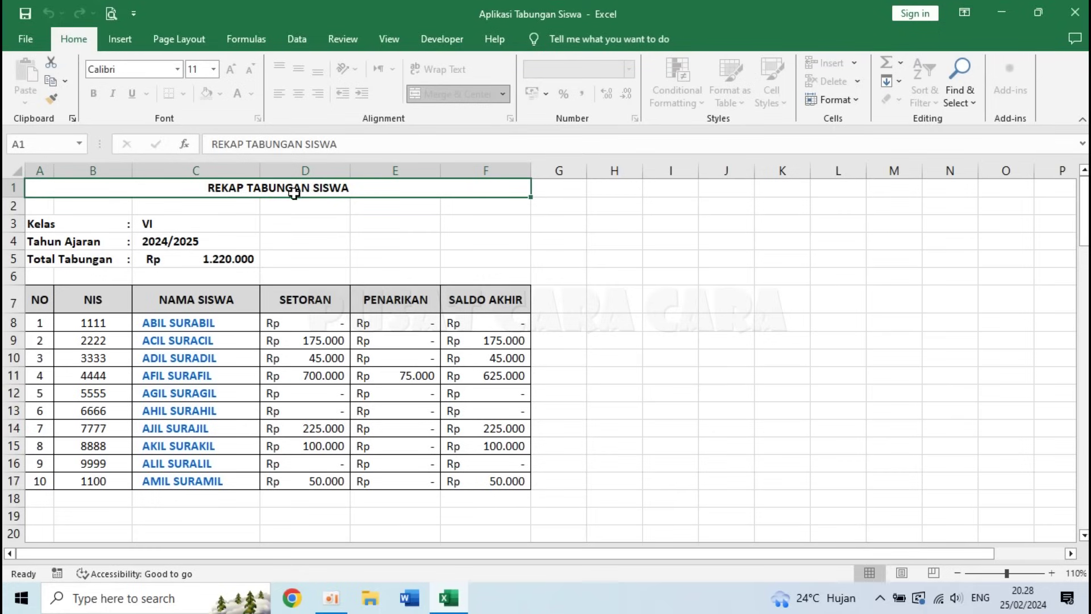
- Review the recap sheet's Kelas VI, 2024/2025 year, Total Tabungan and SETORAN/PENARIKAN/SALDO AKHIR columns
{"action": "left_click", "coordinate": [42, 225]}
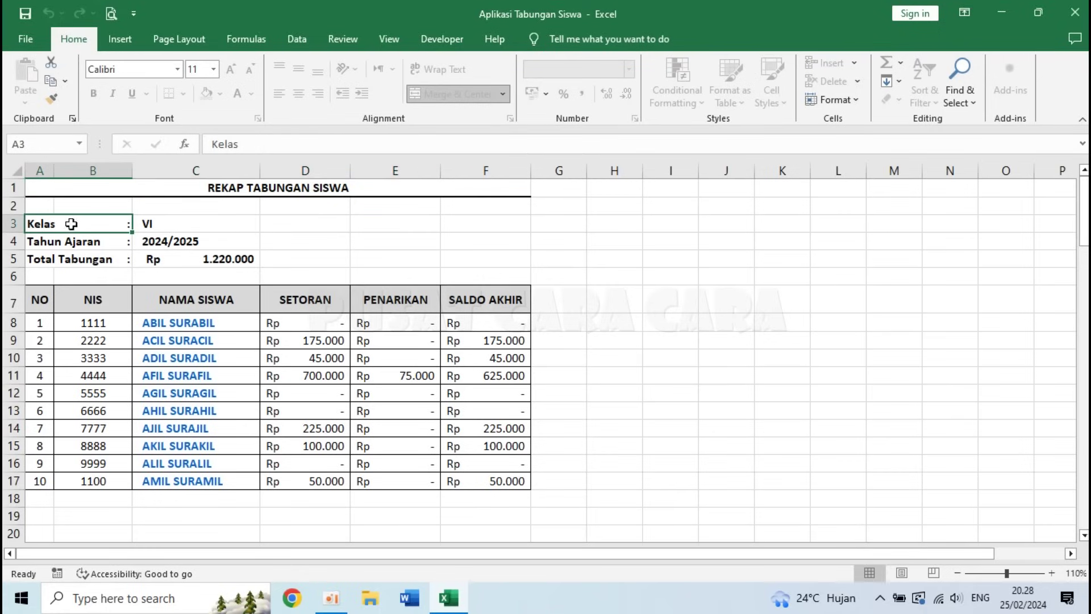
{"action": "left_click", "coordinate": [179, 227]}
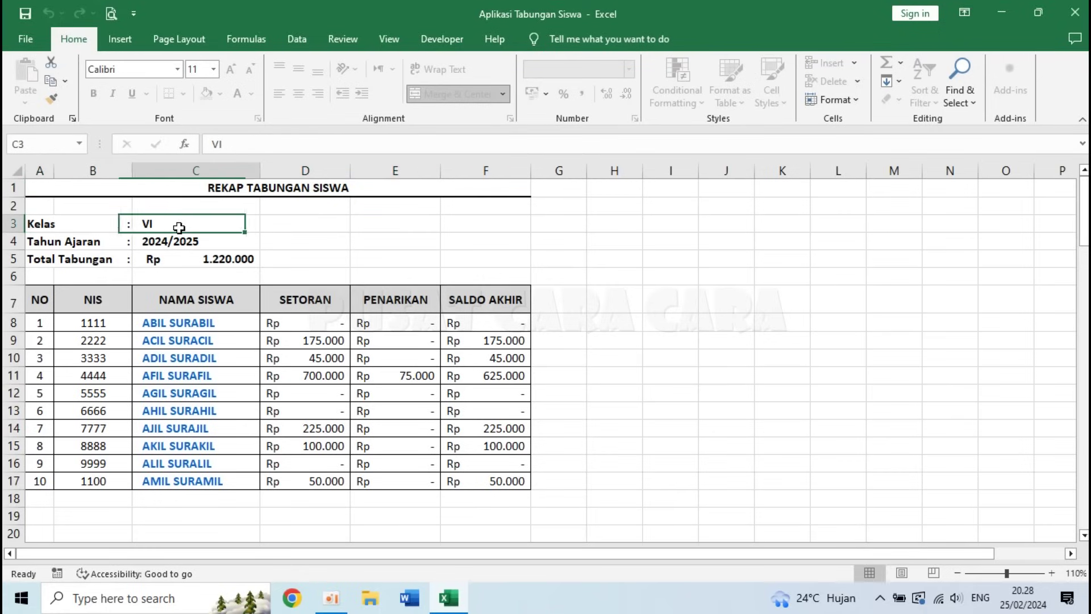
{"action": "left_click", "coordinate": [244, 241]}
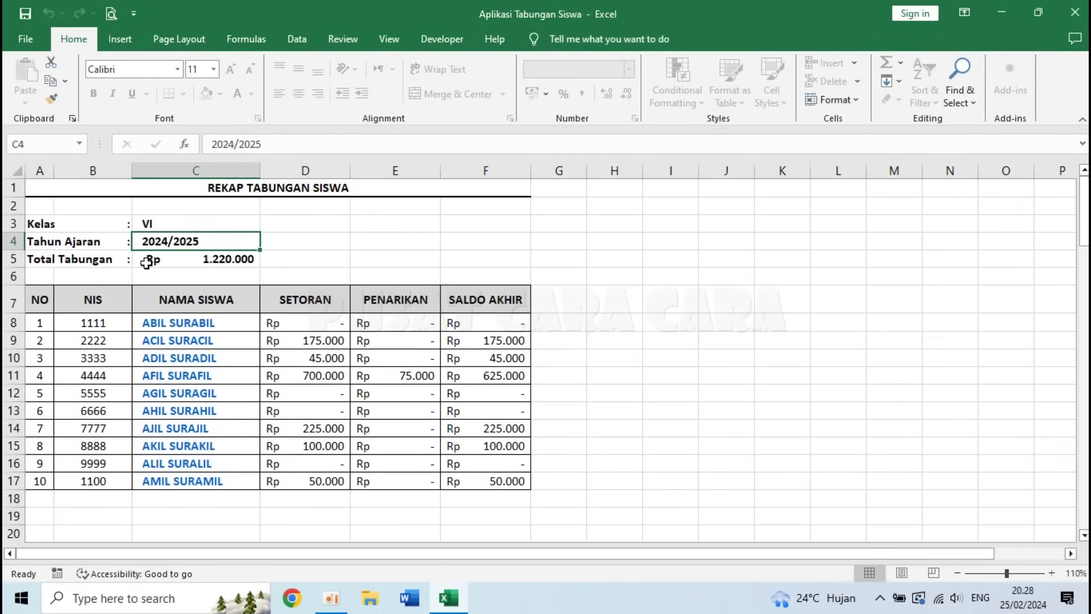
{"action": "left_click", "coordinate": [295, 263]}
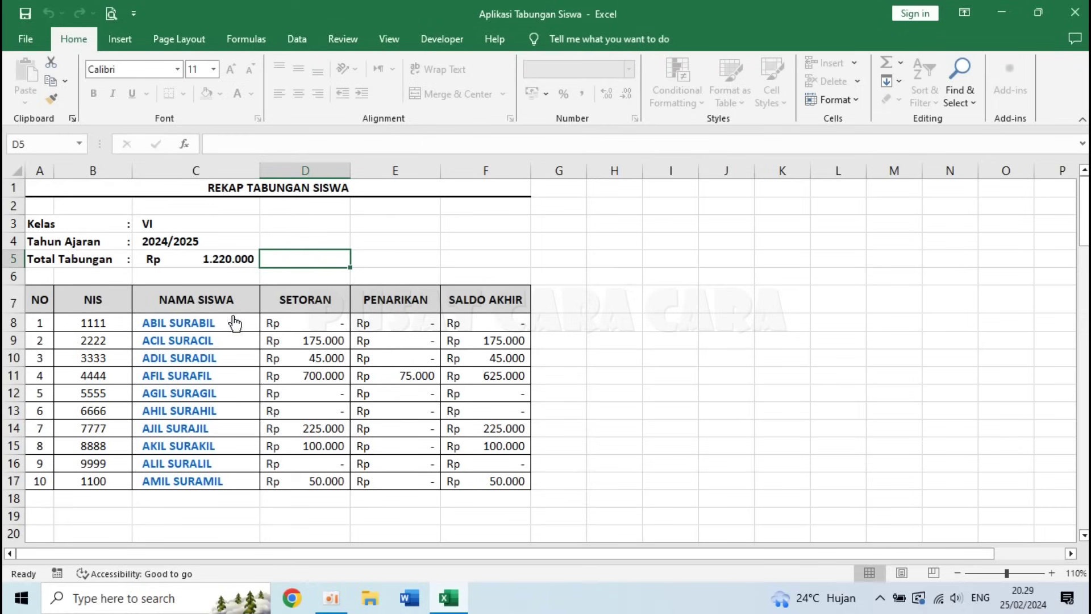
{"action": "left_click", "coordinate": [322, 298]}
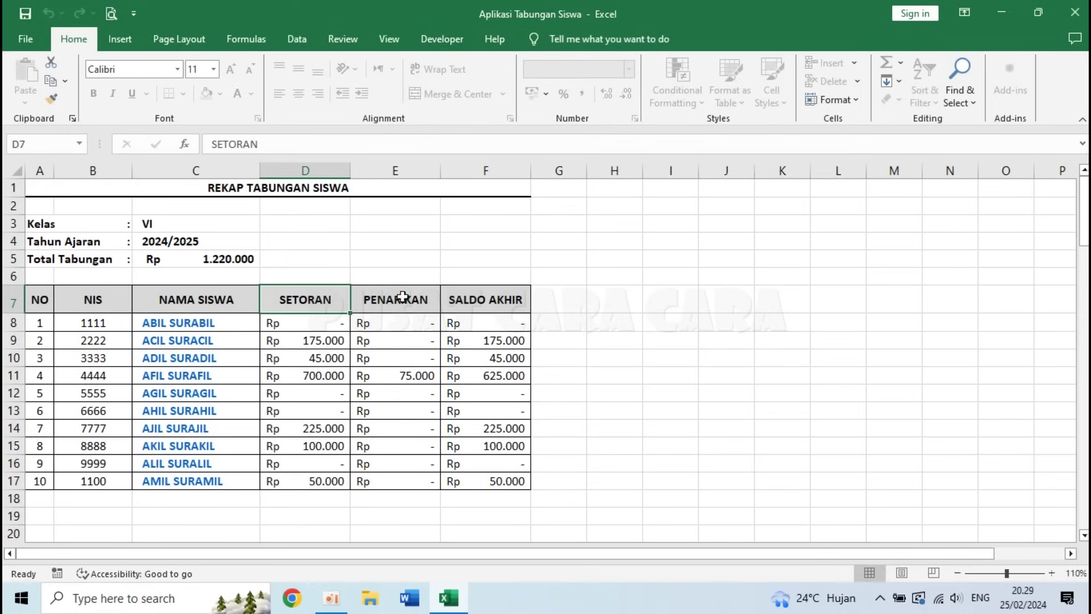
{"action": "left_click", "coordinate": [420, 300]}
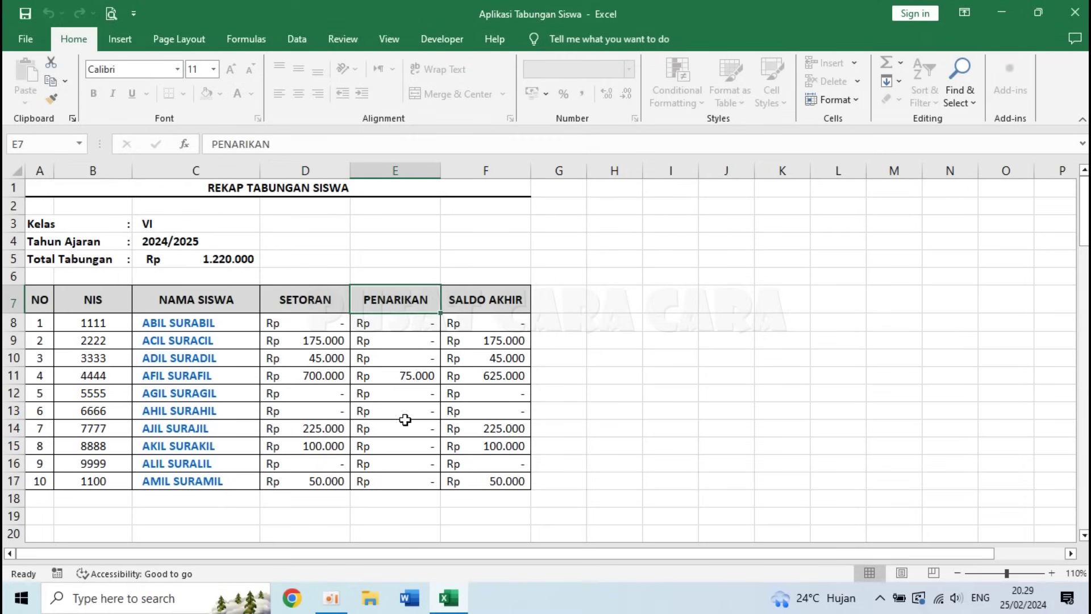
{"action": "left_click", "coordinate": [493, 296]}
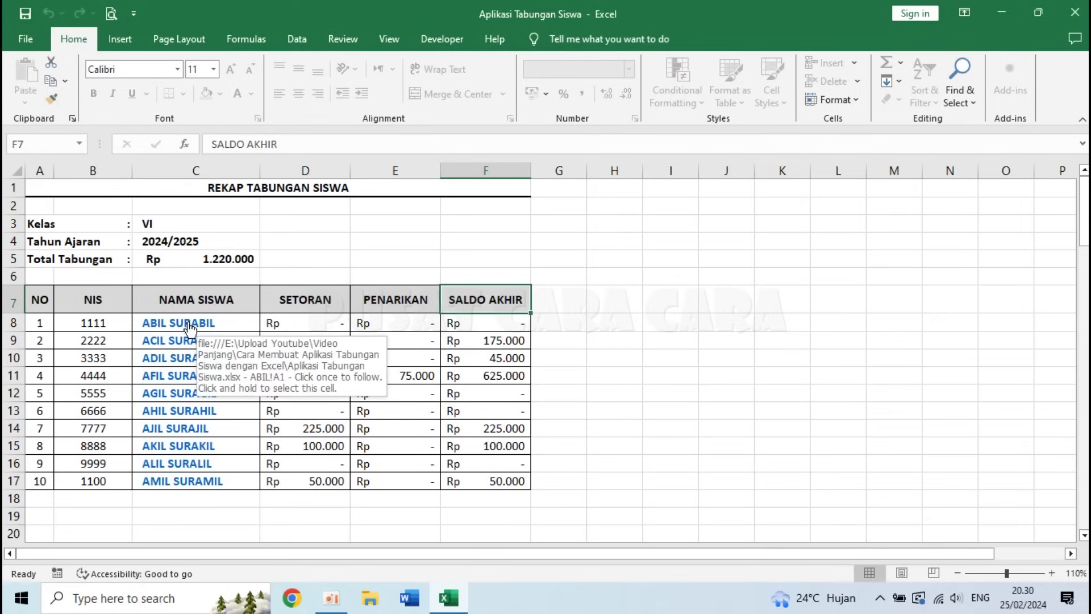
- Open the first student's savings book from C8 and enter 15/7/24 in B11
{"action": "left_click", "coordinate": [180, 325]}
{"action": "left_click", "coordinate": [179, 324]}
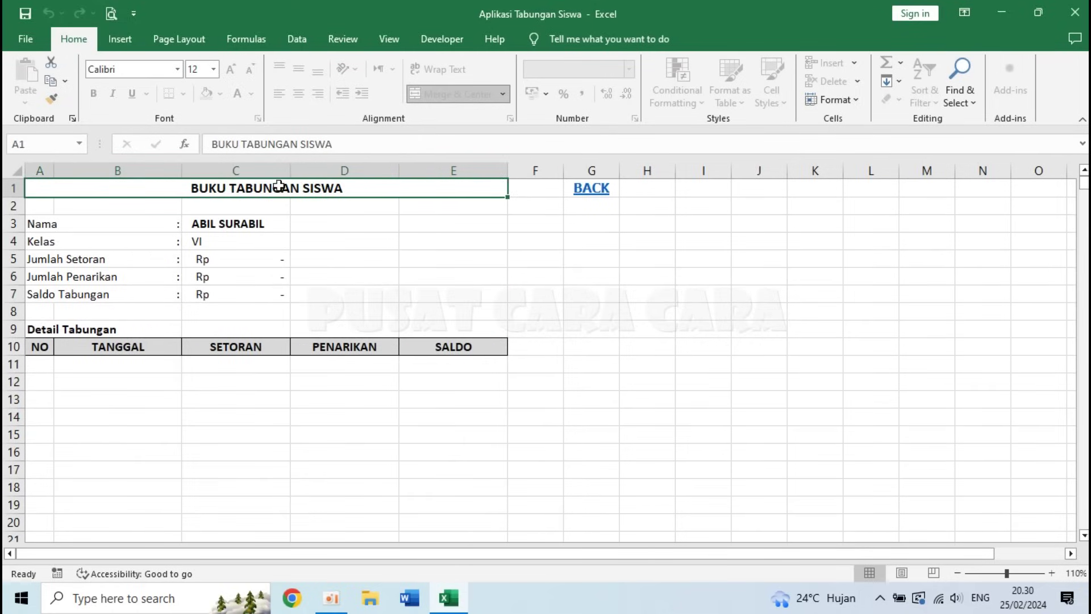
{"action": "left_click", "coordinate": [297, 224]}
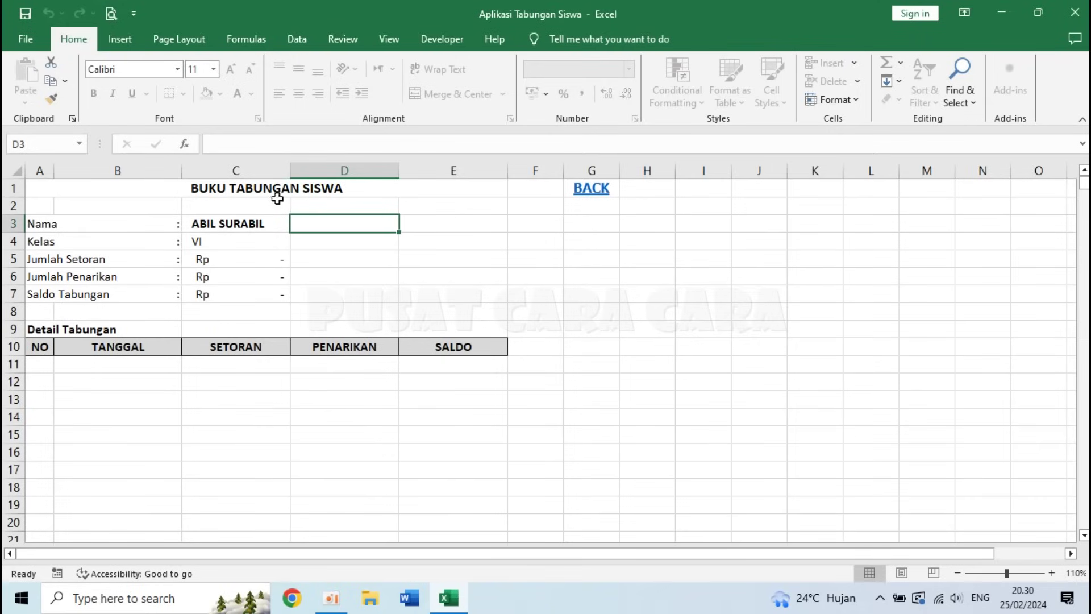
{"action": "left_click", "coordinate": [113, 367]}
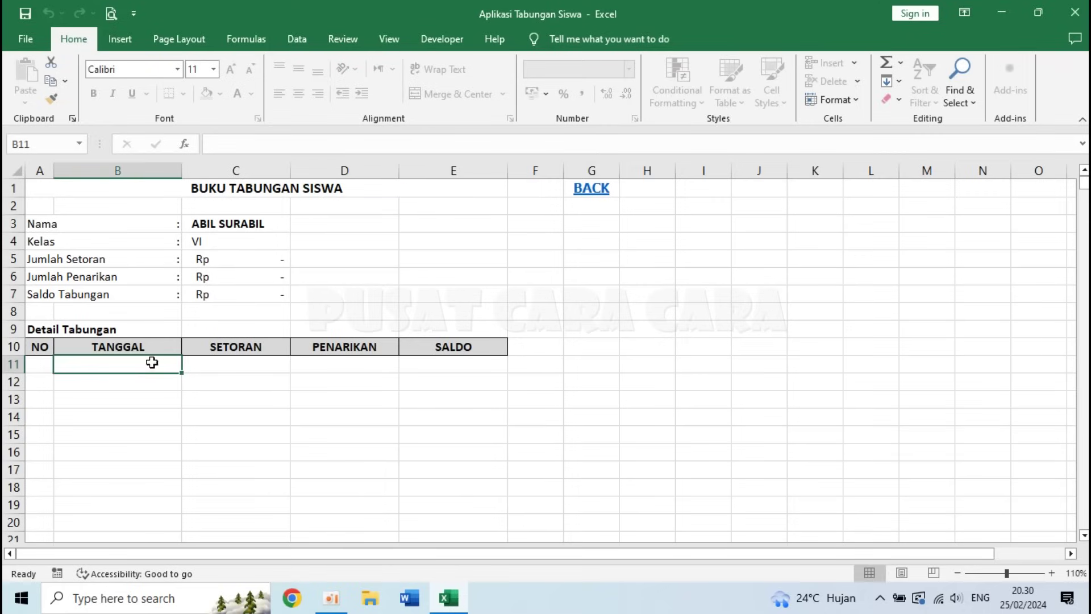
{"action": "left_click", "coordinate": [232, 367]}
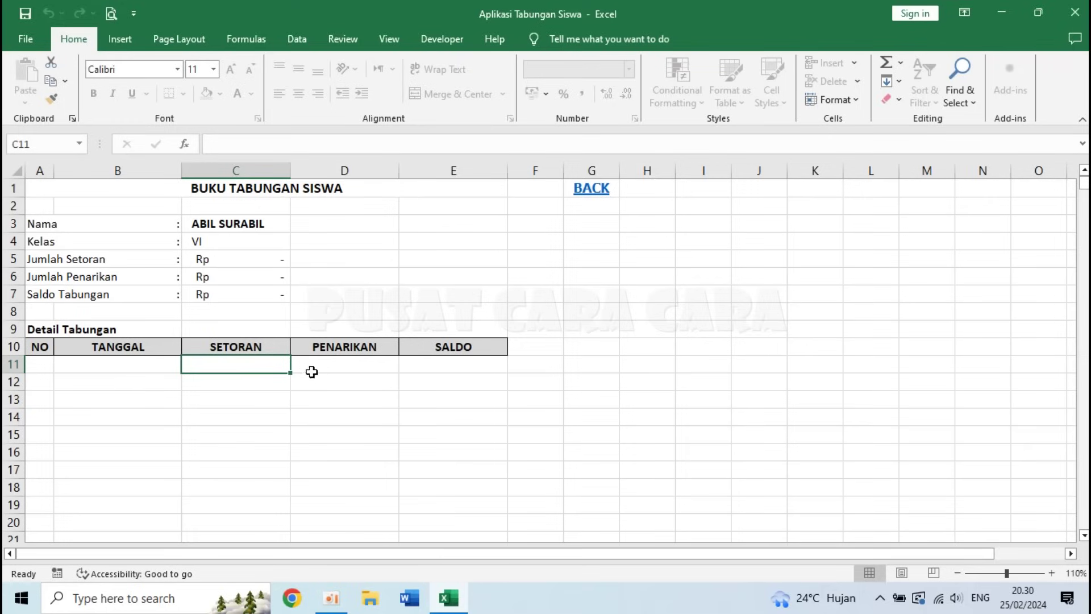
{"action": "left_click", "coordinate": [351, 383]}
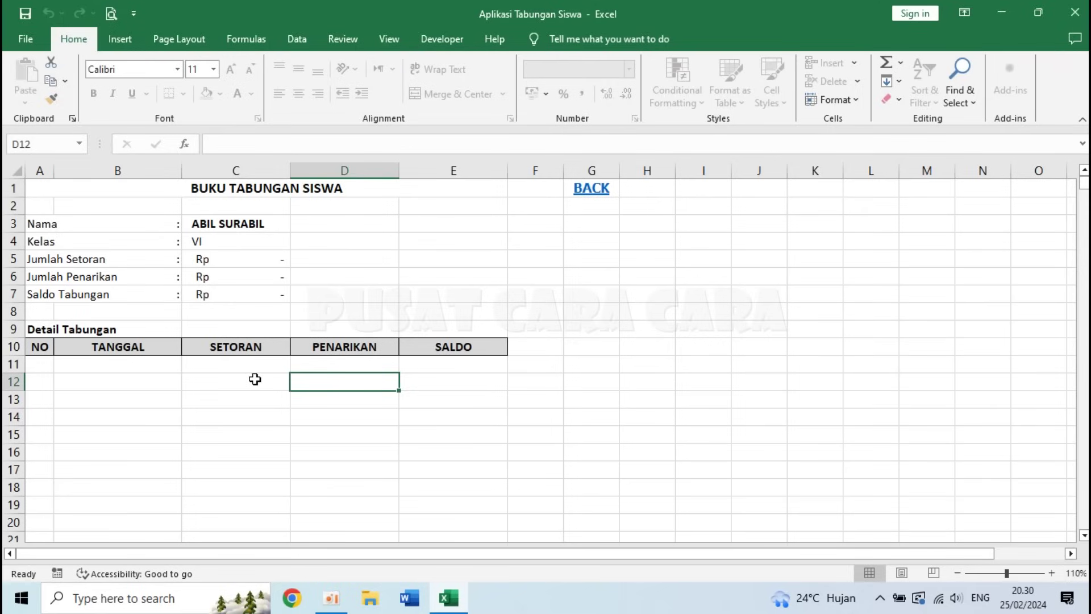
{"action": "left_click", "coordinate": [114, 365]}
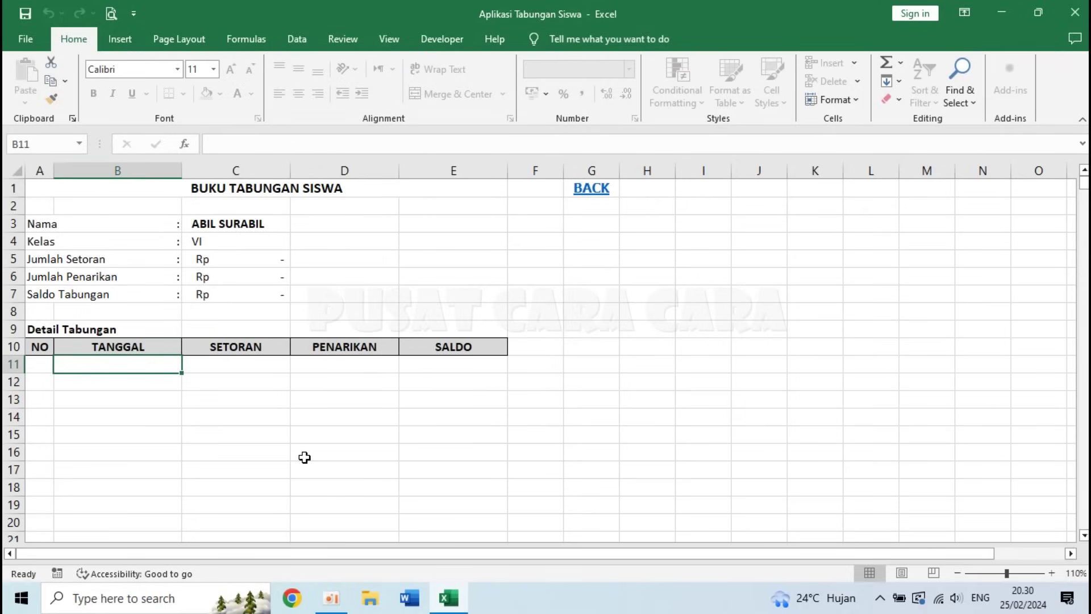
{"action": "type", "text": "15/7/24"}
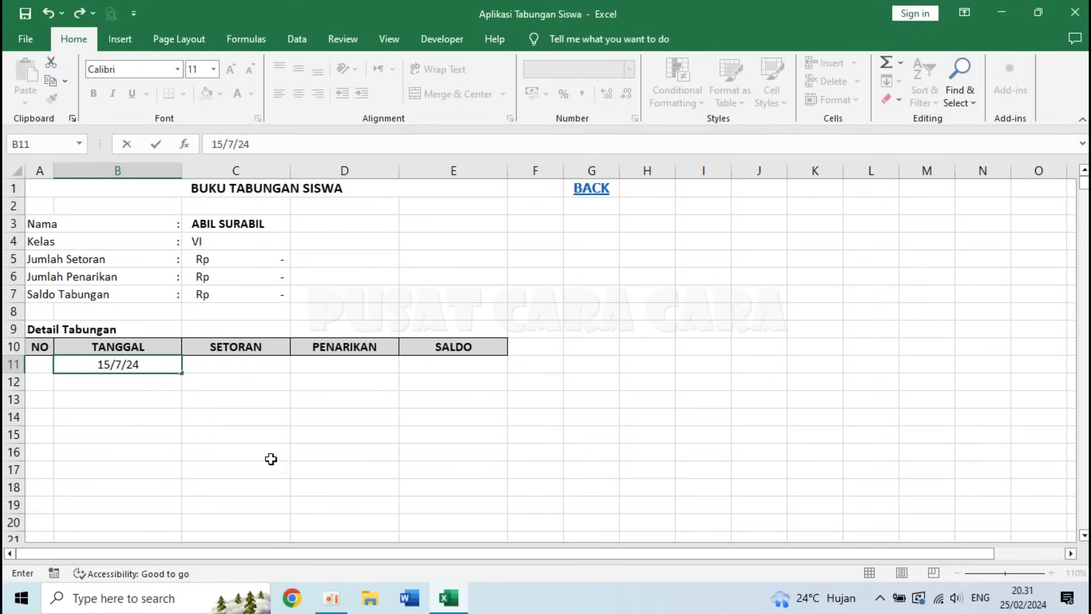
- Record a 100.000 deposit on 15 Juli 2024 and fill the dates down to 17 Juli
{"action": "left_click", "coordinate": [153, 380]}
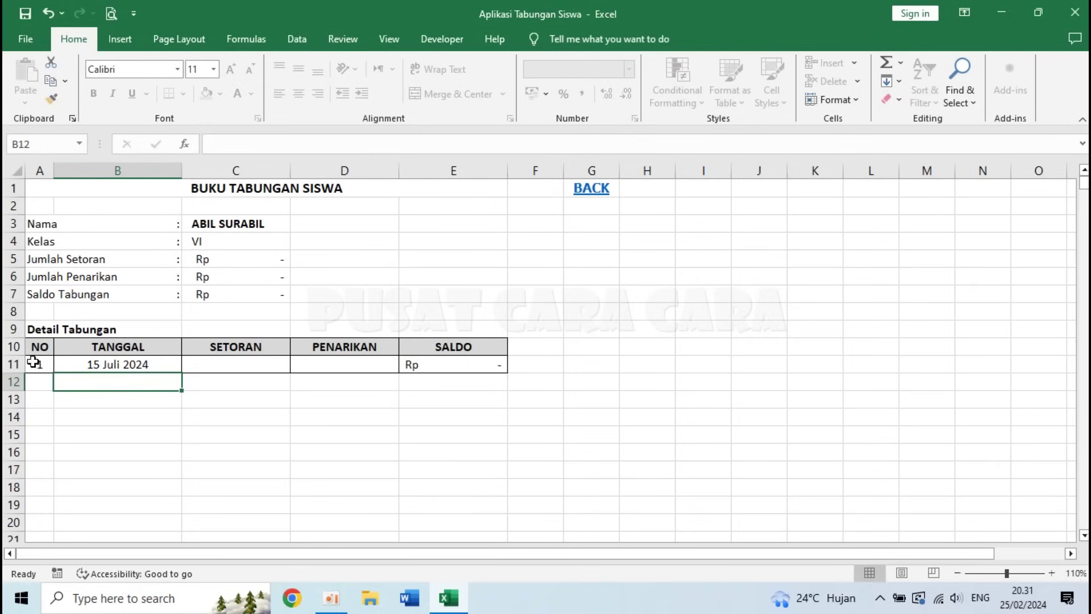
{"action": "left_click", "coordinate": [233, 366]}
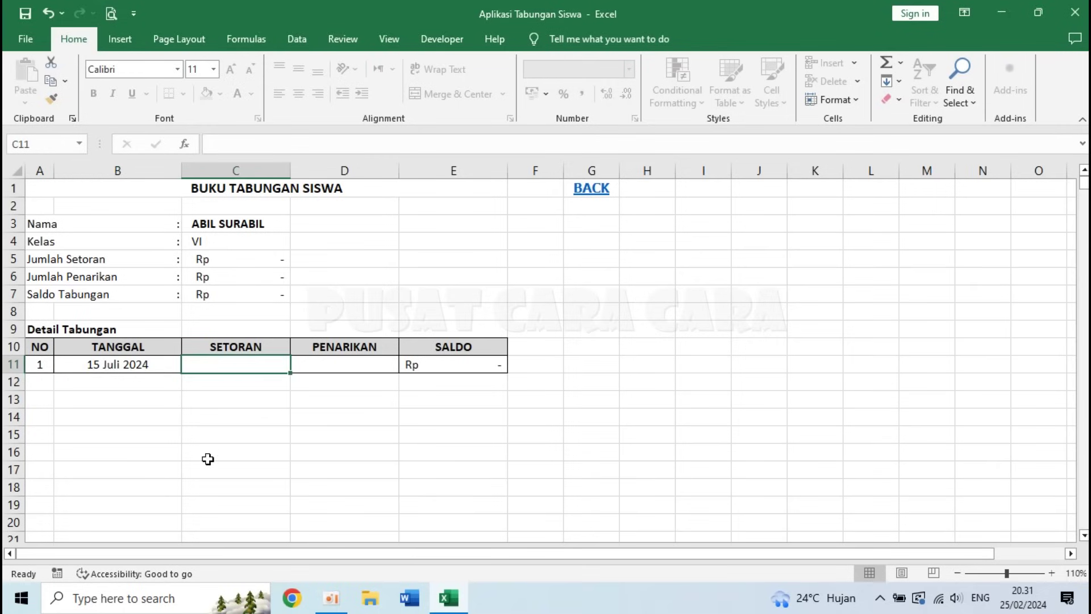
{"action": "type", "text": "100"}
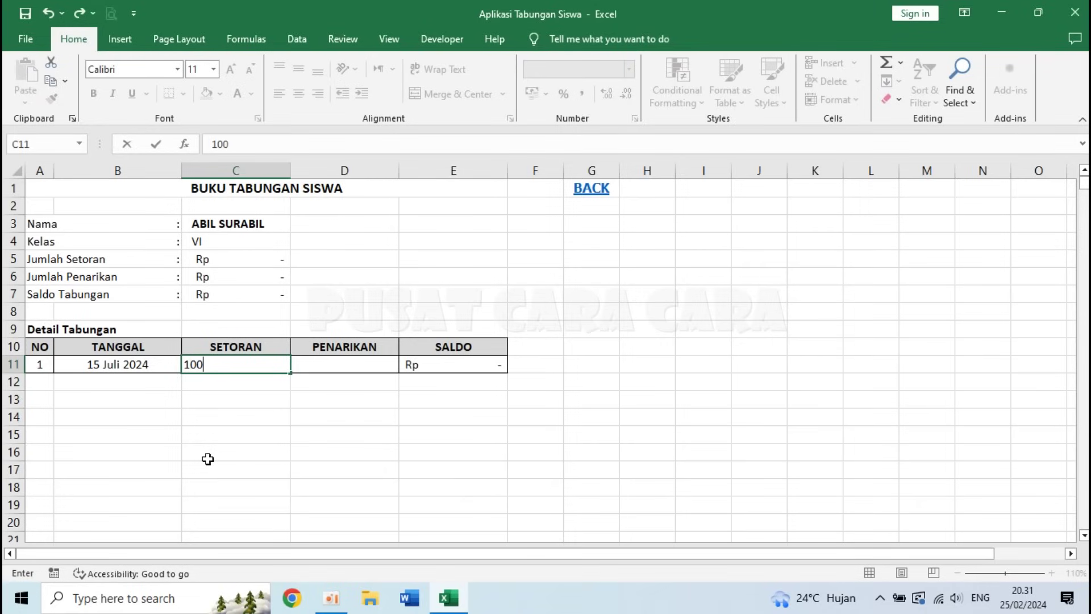
{"action": "type", "text": ".000"}
{"action": "key", "text": "Return"}
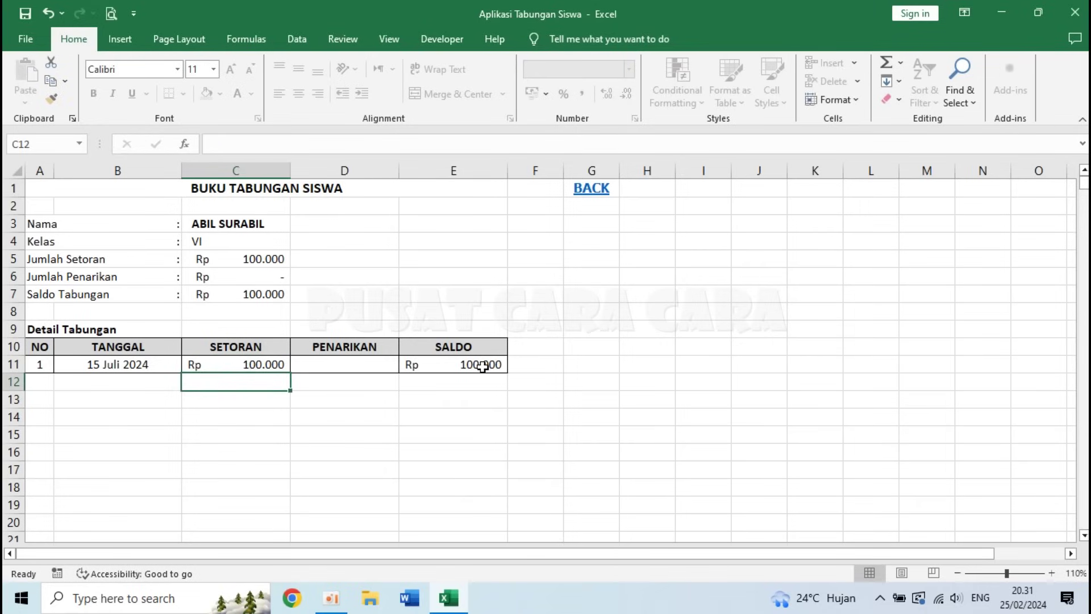
{"action": "left_click", "coordinate": [144, 368]}
{"action": "left_click_drag", "start_coordinate": [181, 373], "coordinate": [183, 406]}
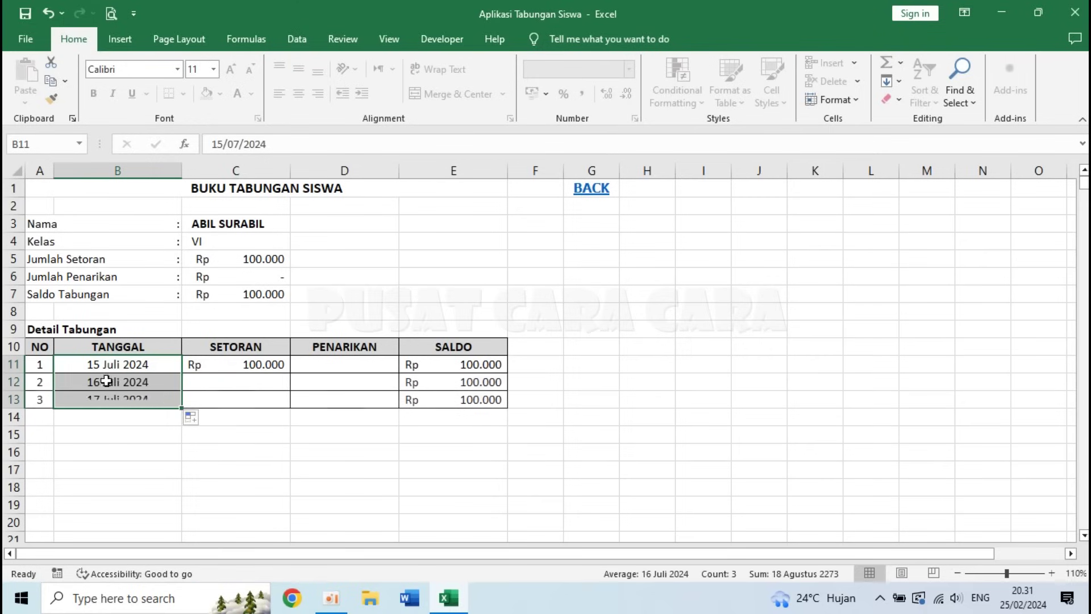
- Add deposits of 50.000 and 150.000 in C12:C13 and extend the dates to 18 Juli in row 14
{"action": "left_click", "coordinate": [220, 392]}
{"action": "type", "text": "50.000"}
{"action": "key", "text": "Return"}
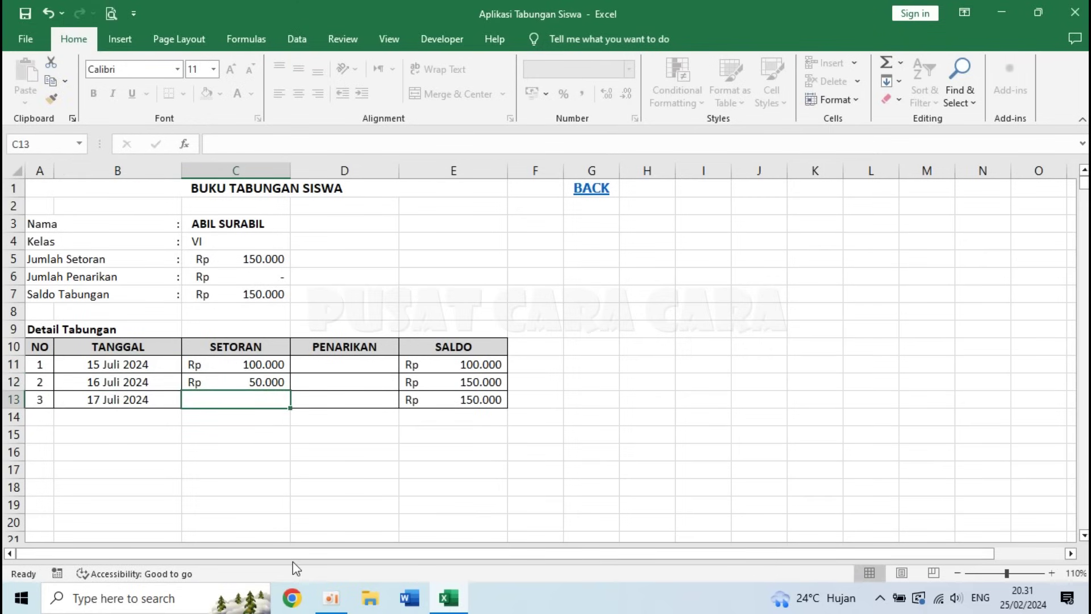
{"action": "type", "text": "150.000"}
{"action": "key", "text": "Return"}
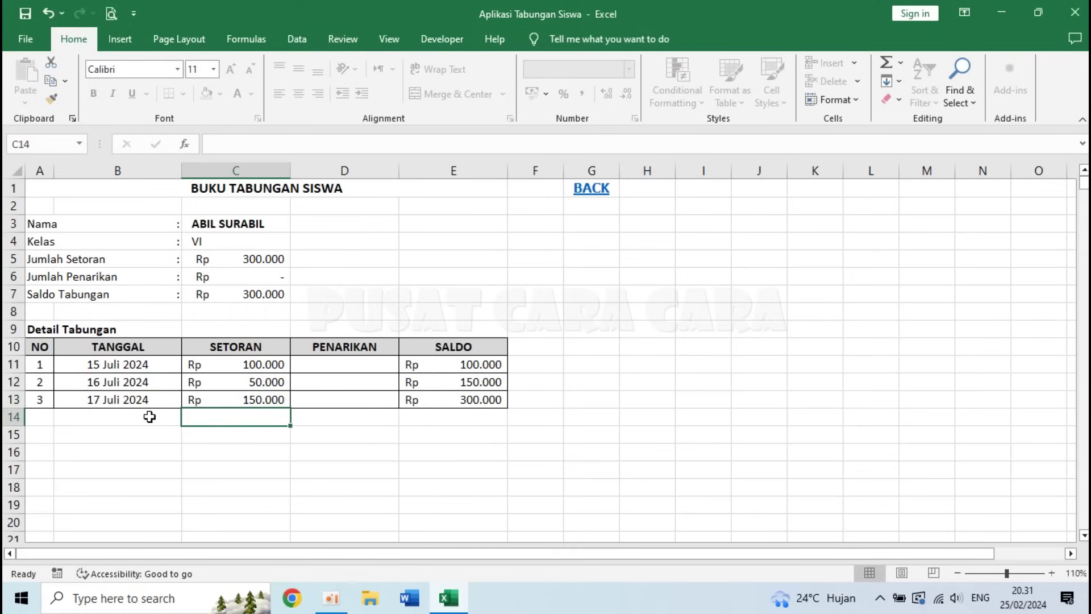
{"action": "left_click", "coordinate": [154, 399]}
{"action": "left_click_drag", "start_coordinate": [181, 407], "coordinate": [180, 424]}
{"action": "left_click", "coordinate": [344, 420]}
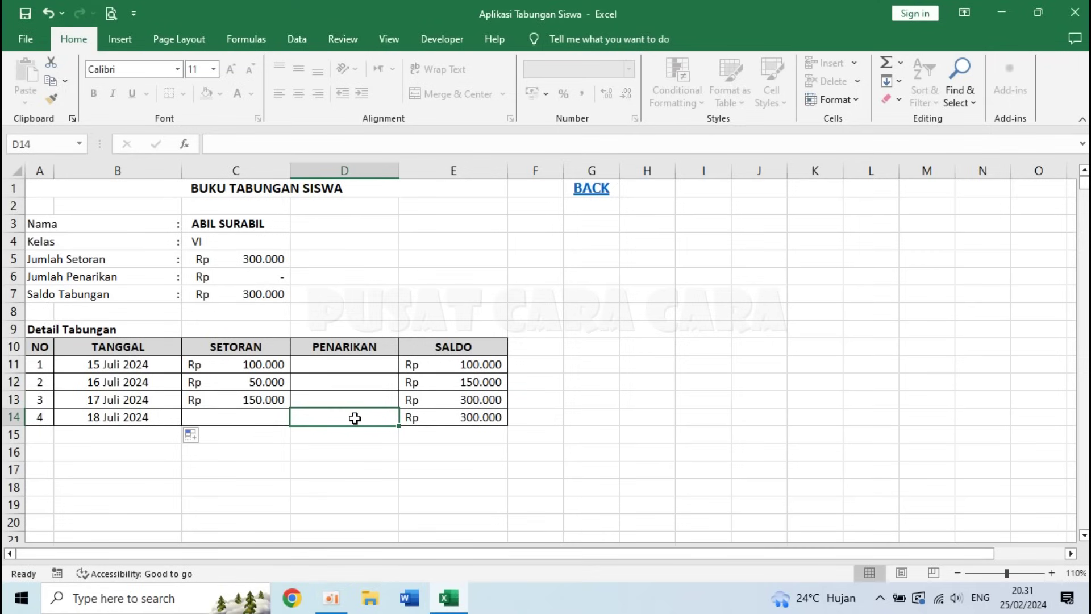
- Record a 50.000 withdrawal in D14, then return to the REKAP TABUNGAN SISWA sheet via BACK
{"action": "type", "text": "5"}
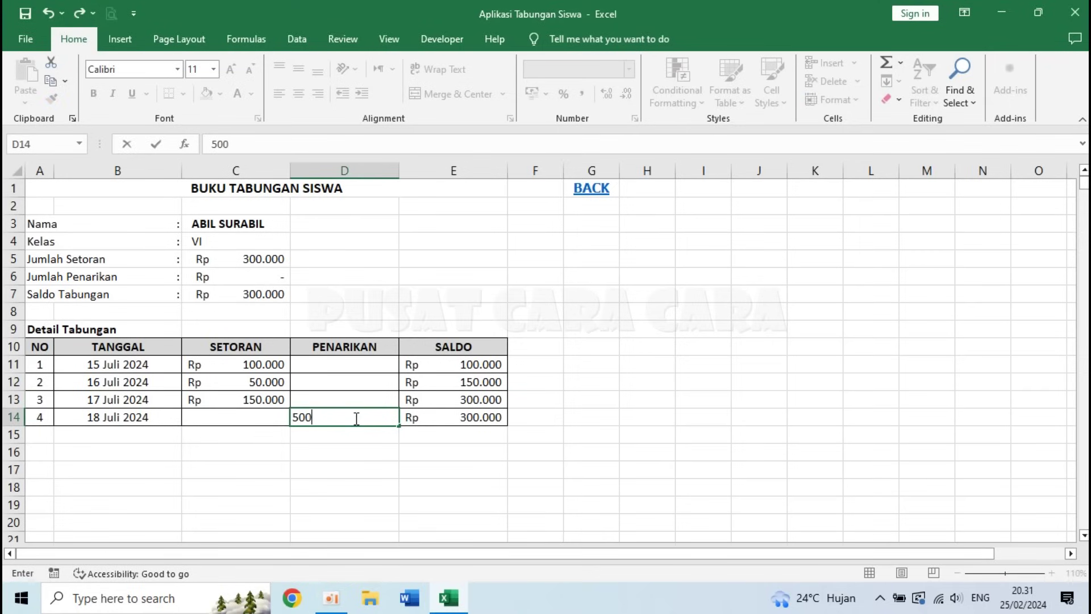
{"action": "type", "text": "0.000"}
{"action": "key", "text": "Return"}
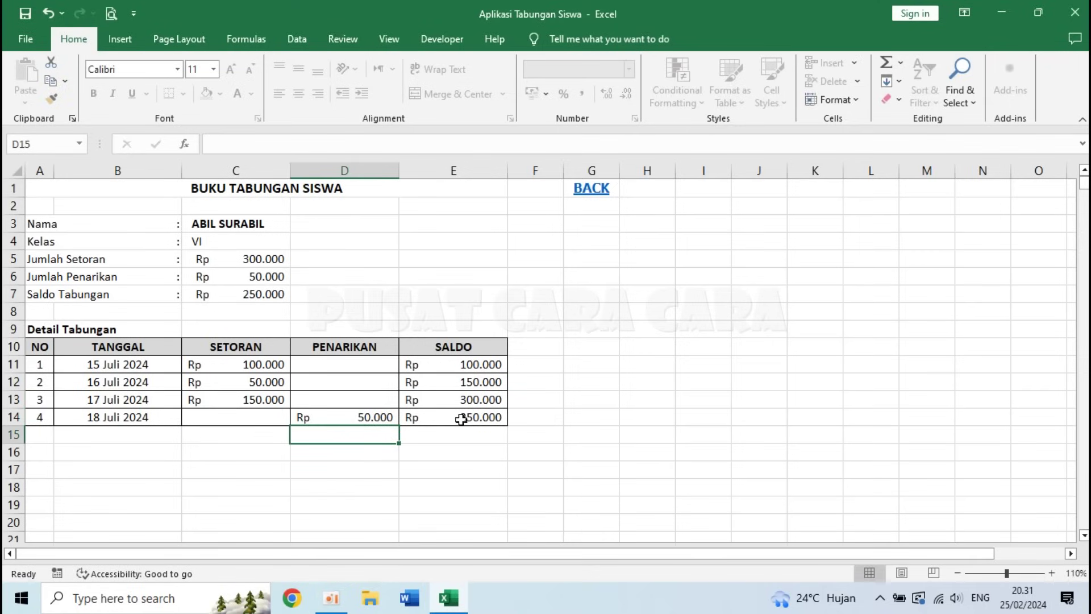
{"action": "left_click", "coordinate": [521, 419]}
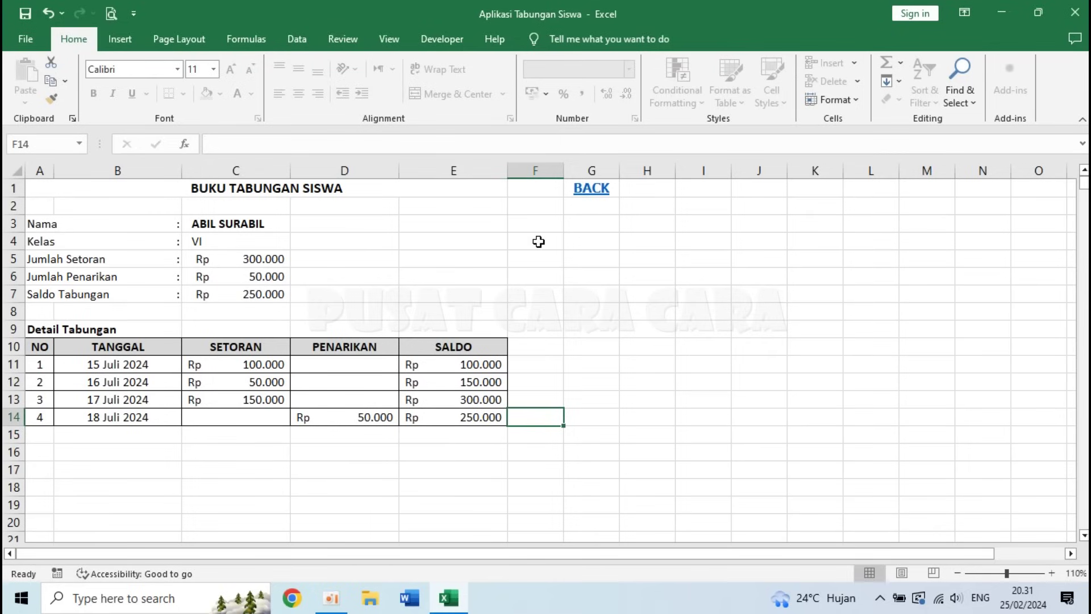
{"action": "left_click", "coordinate": [594, 189]}
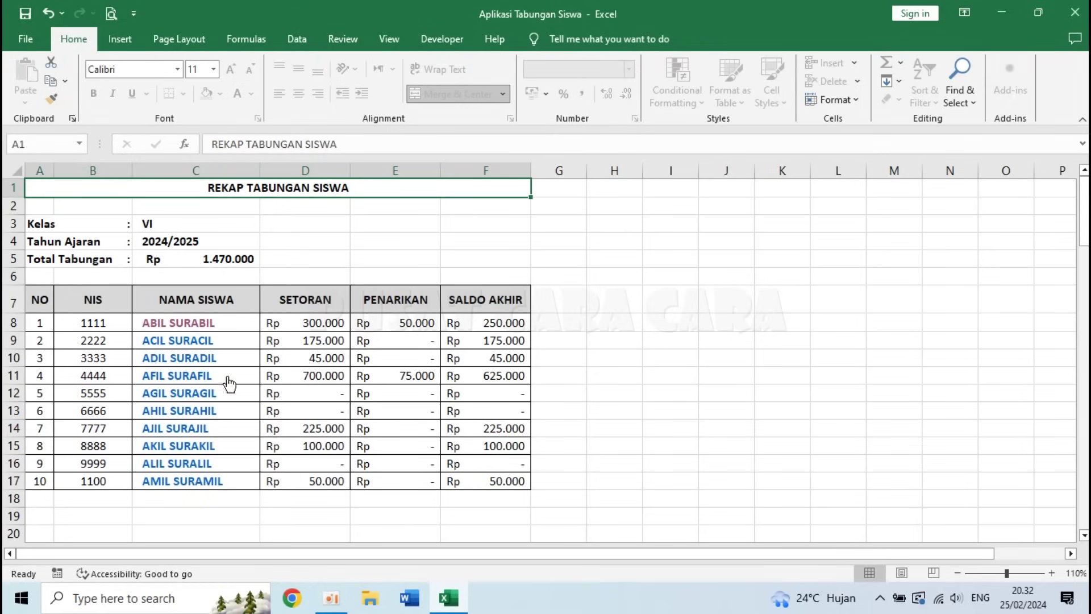
{"action": "left_click", "coordinate": [182, 375]}
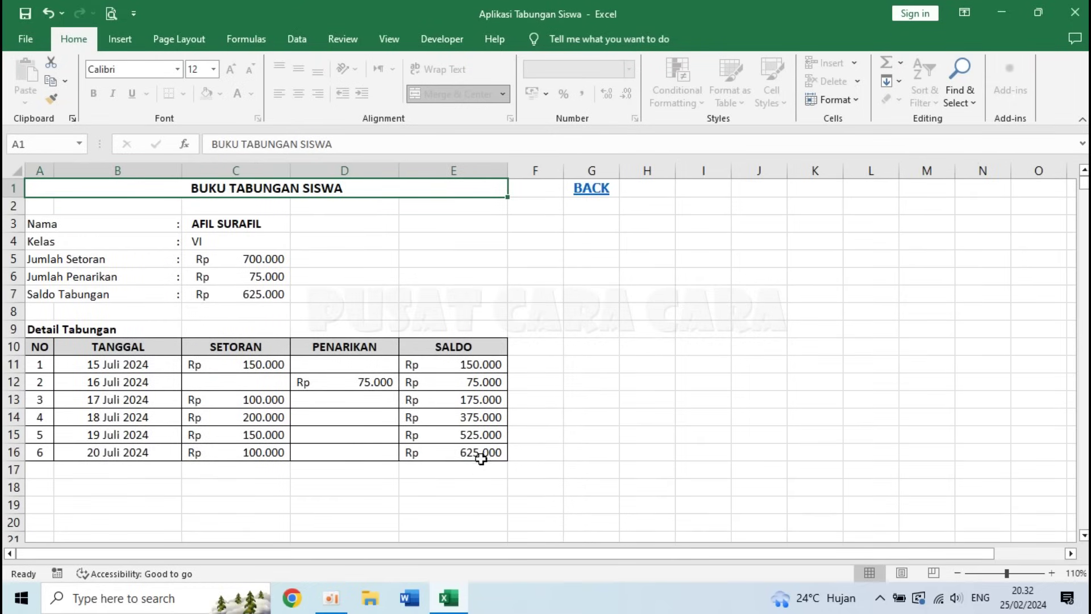
{"action": "left_click", "coordinate": [591, 189]}
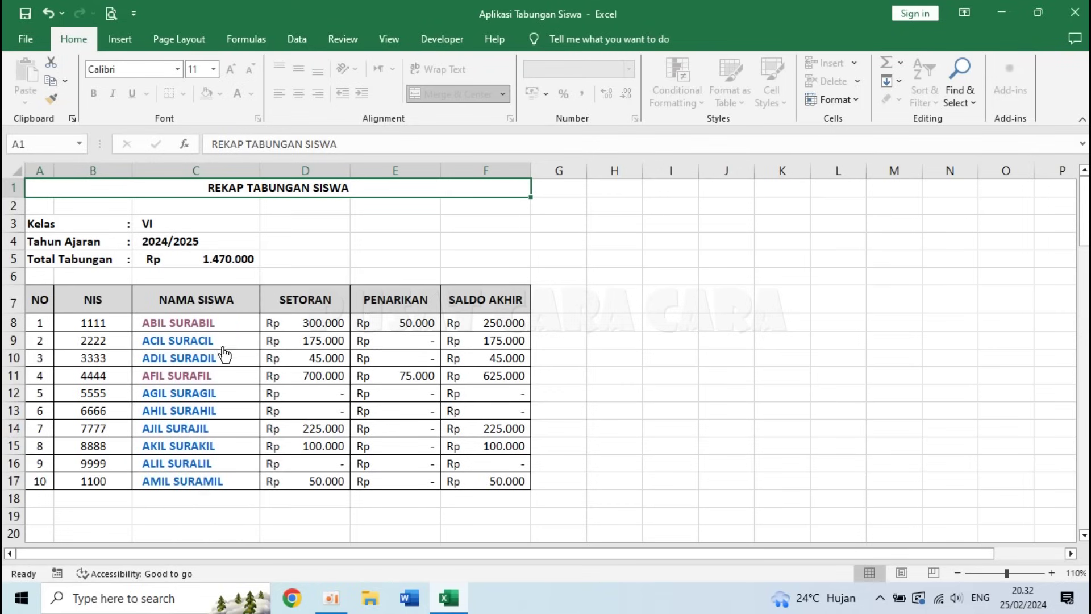
{"action": "left_click", "coordinate": [190, 398]}
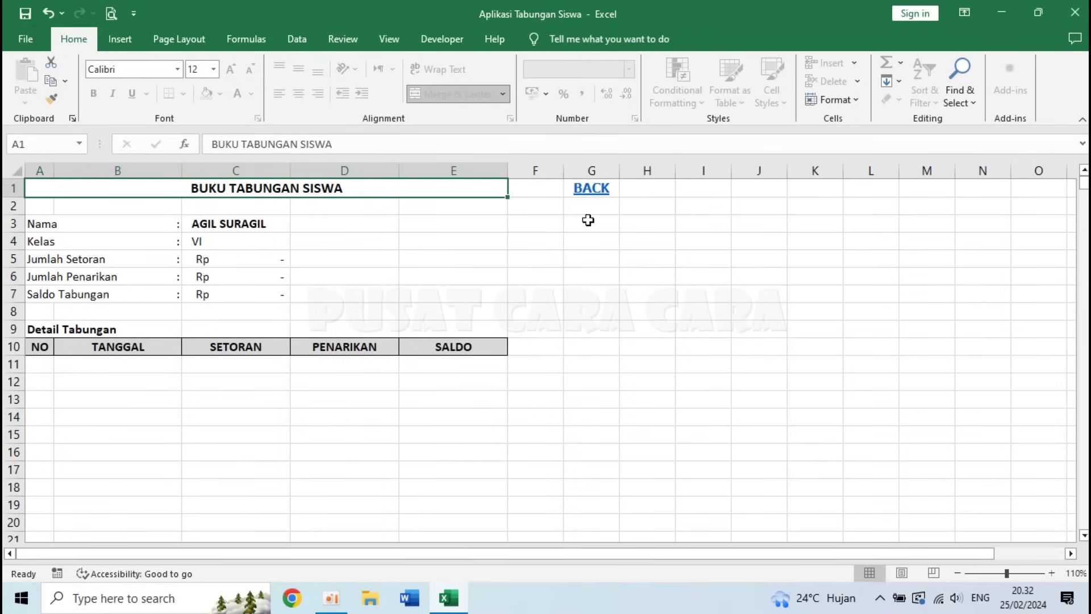
{"action": "left_click", "coordinate": [593, 189]}
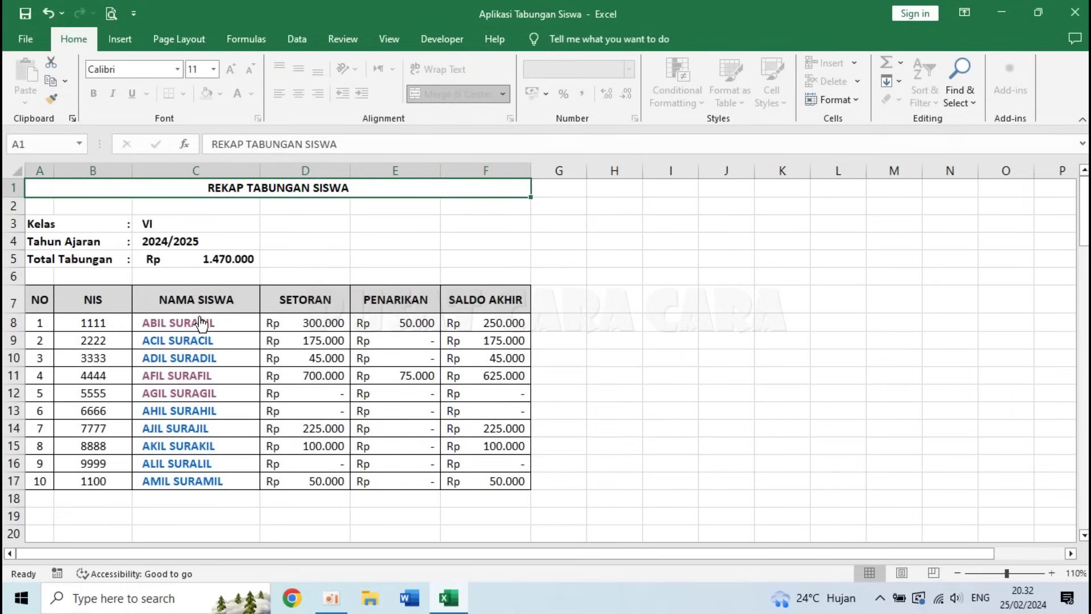
{"action": "left_click", "coordinate": [200, 322]}
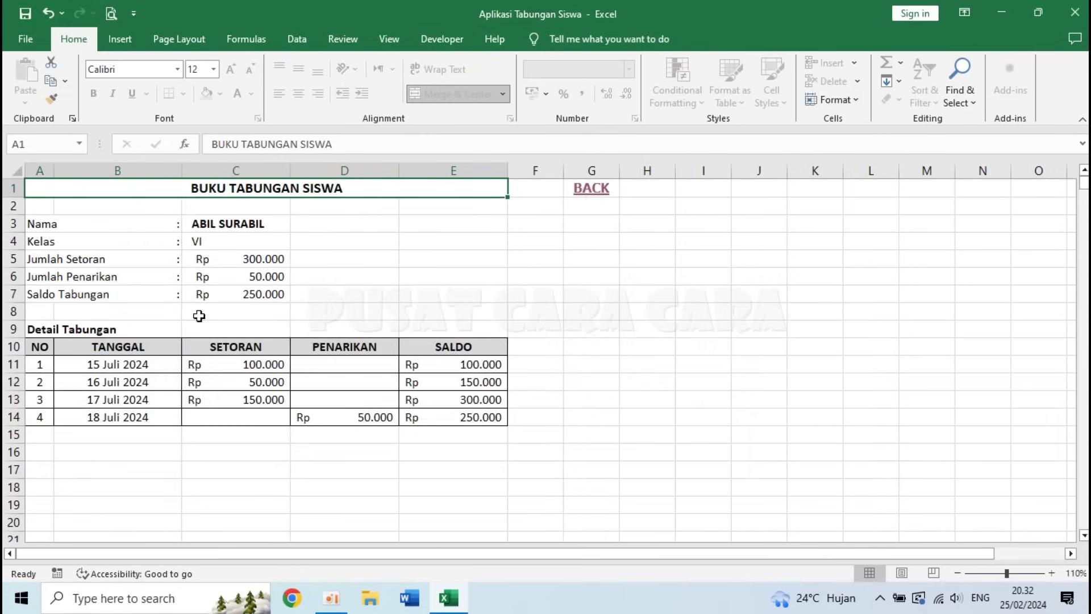
- Try editing the protected A11 numbering and E14 balance formulas and dismiss the warning
{"action": "left_click", "coordinate": [36, 364]}
{"action": "double_click", "coordinate": [266, 490]}
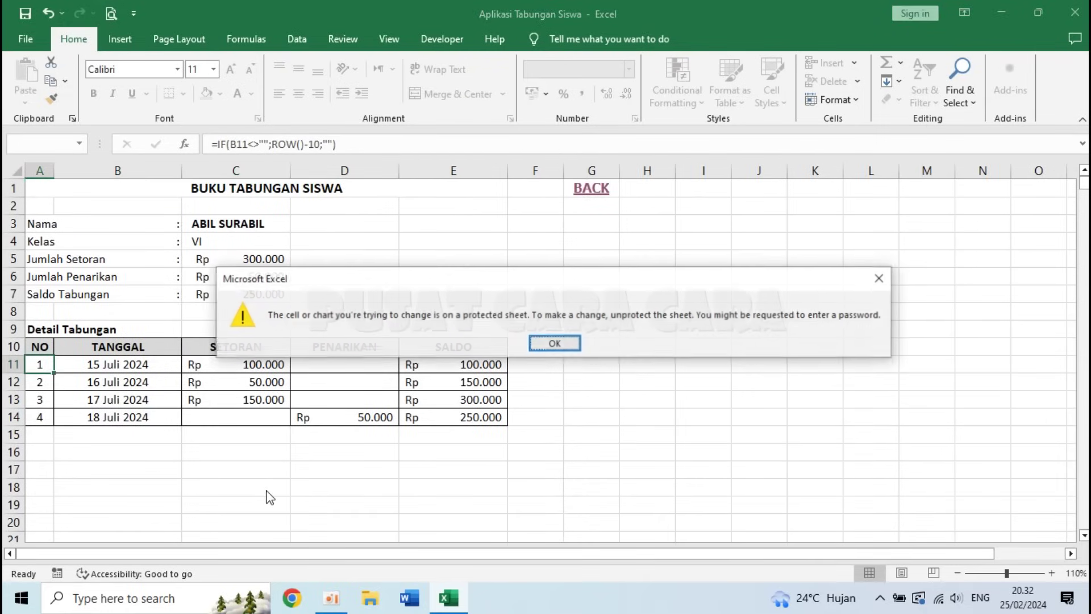
{"action": "left_click", "coordinate": [554, 343]}
{"action": "left_click", "coordinate": [134, 498]}
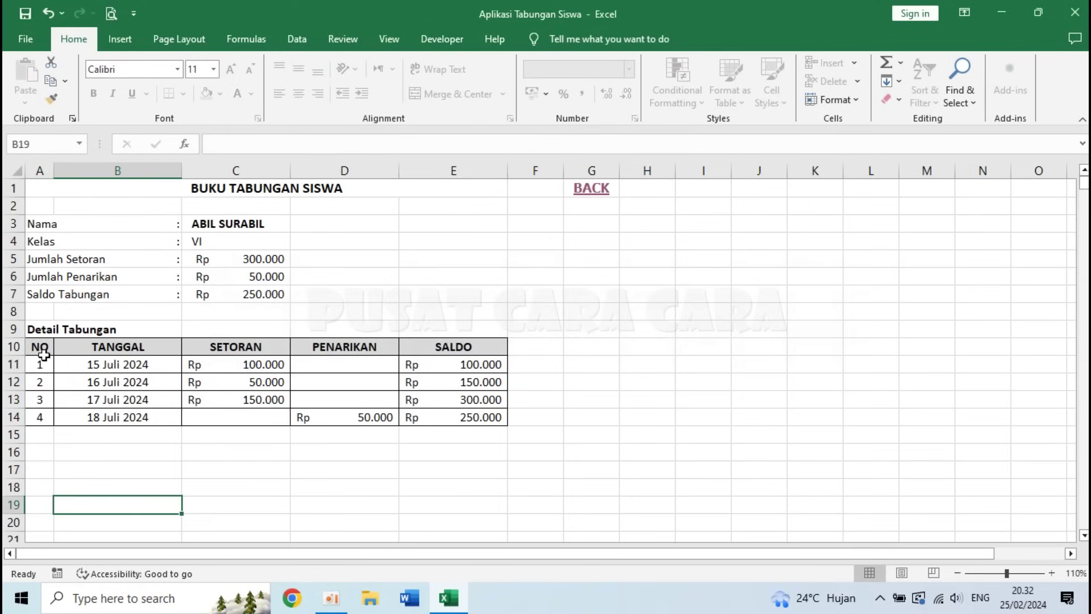
{"action": "left_click", "coordinate": [461, 429]}
{"action": "left_click", "coordinate": [461, 417]}
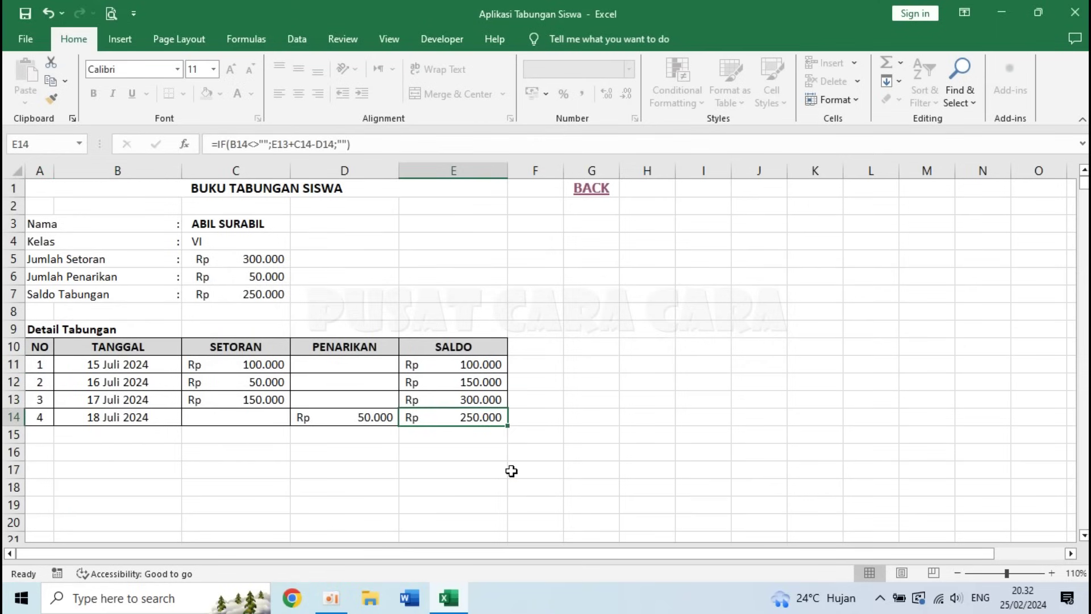
{"action": "key", "text": "Delete"}
{"action": "key", "text": "Return"}
{"action": "left_click", "coordinate": [226, 428]}
{"action": "left_click", "coordinate": [335, 429]}
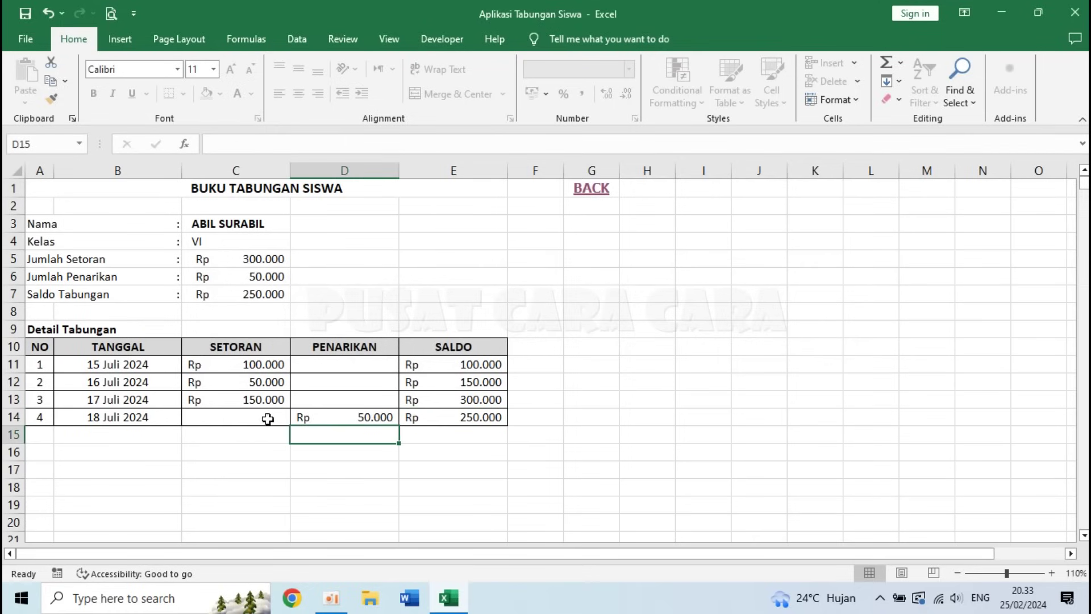
- Back on the recap sheet, try deleting the protected deposit in D14 and dismiss the warning
{"action": "left_click", "coordinate": [591, 188]}
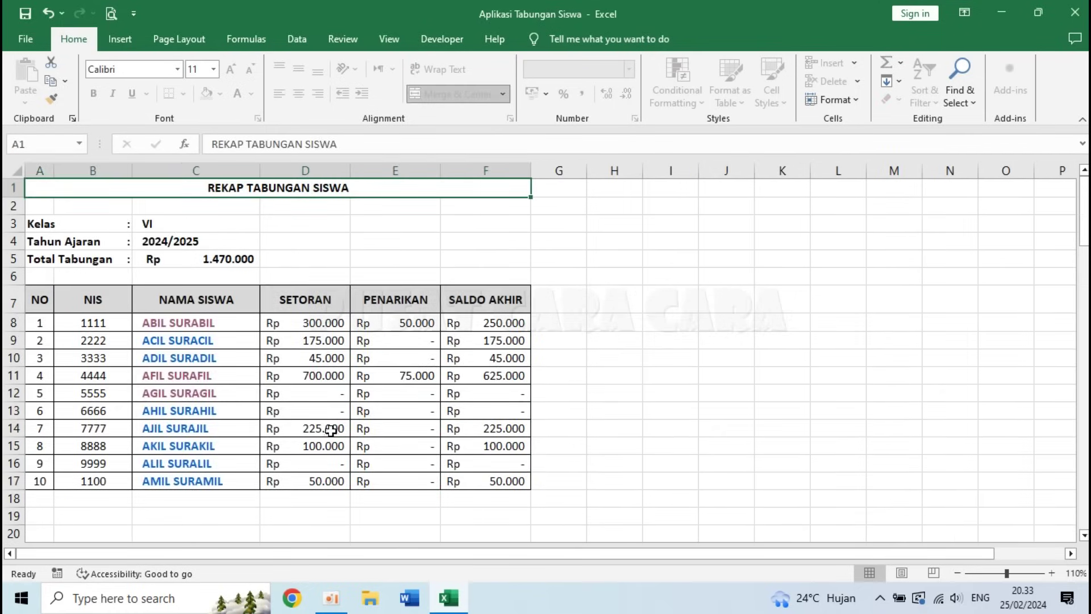
{"action": "left_click", "coordinate": [341, 427]}
{"action": "key", "text": "Delete"}
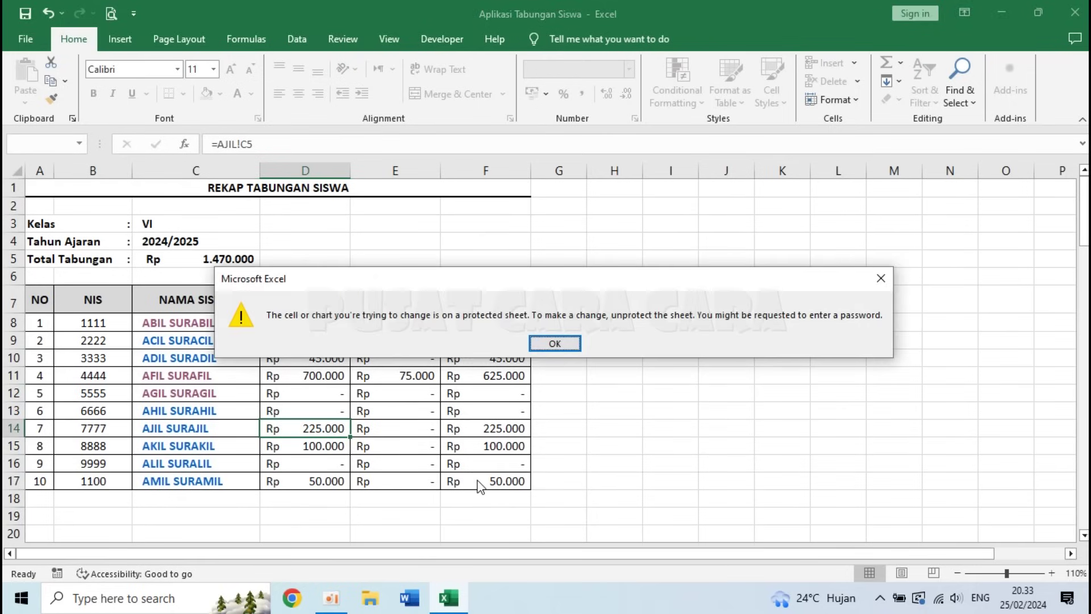
{"action": "left_click", "coordinate": [577, 343]}
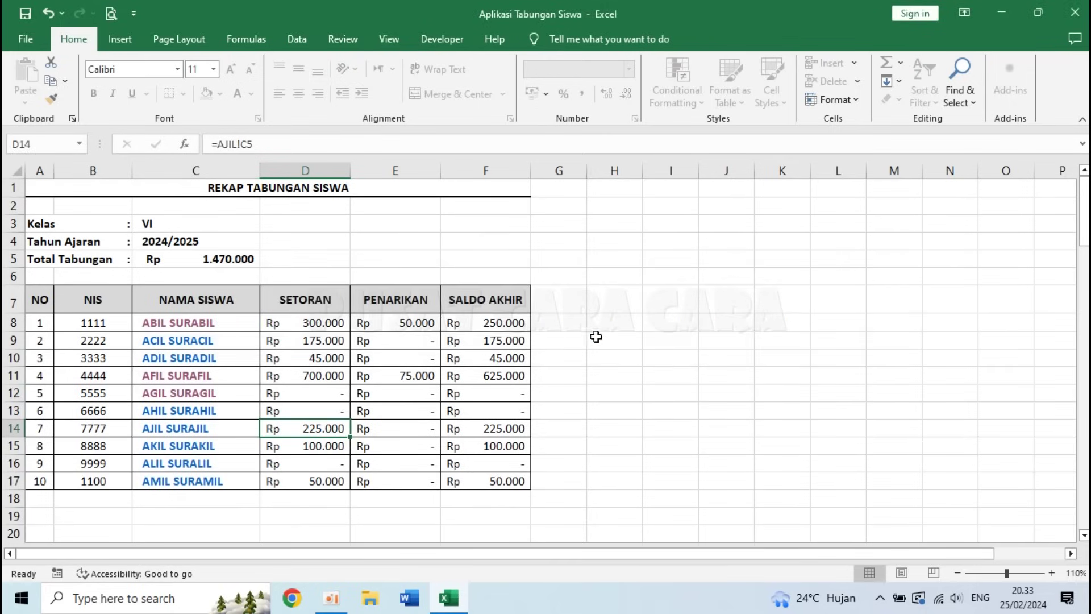
{"action": "left_click", "coordinate": [632, 378]}
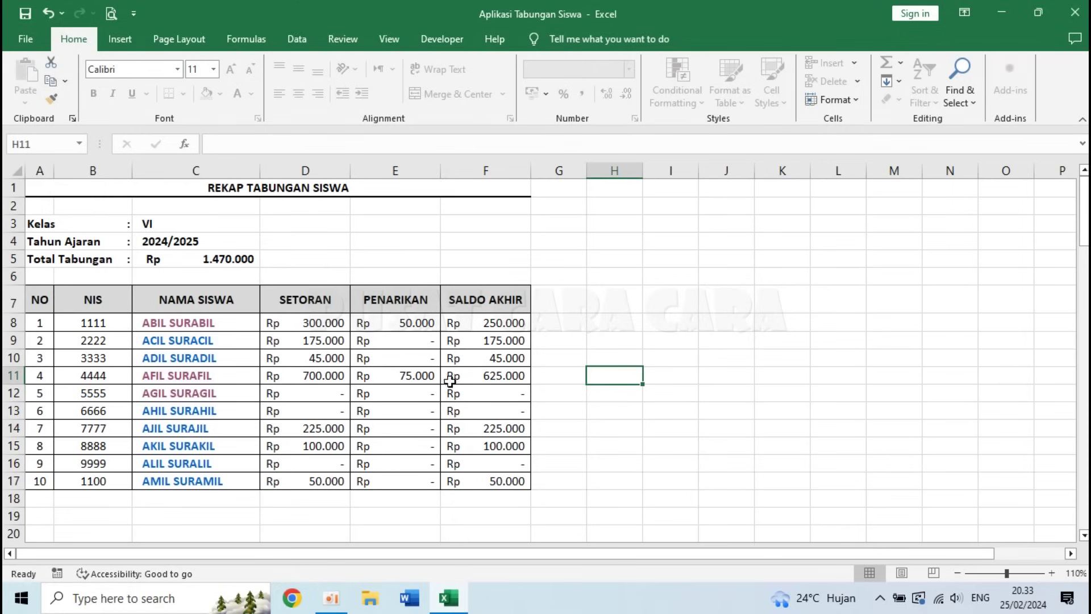
{"action": "left_click", "coordinate": [93, 507]}
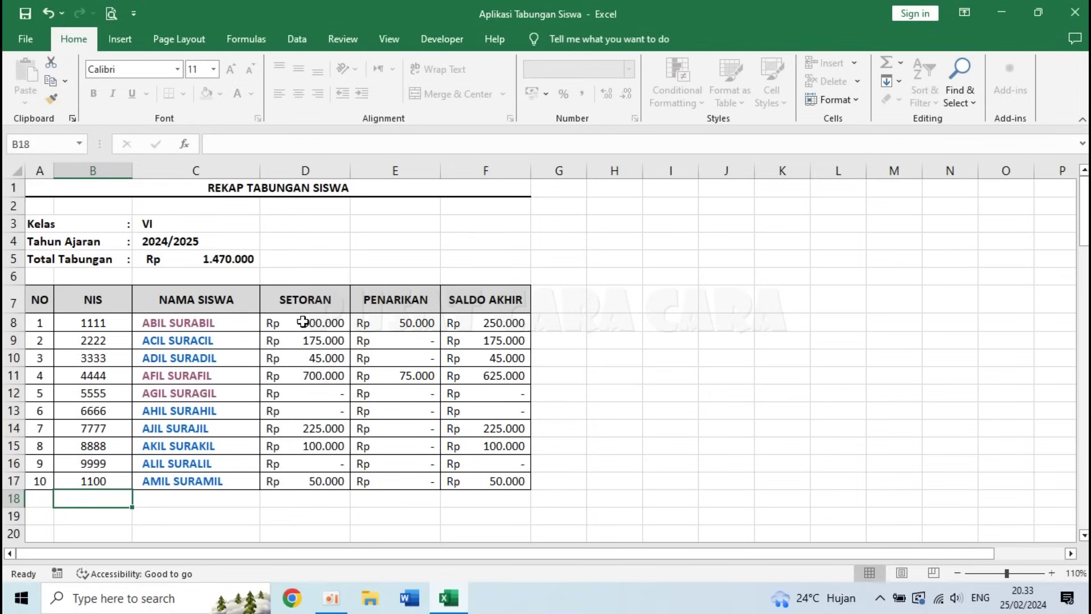
- Open the first student's book from C8, check B11 and C11, then return to REKAP
{"action": "left_click", "coordinate": [195, 325]}
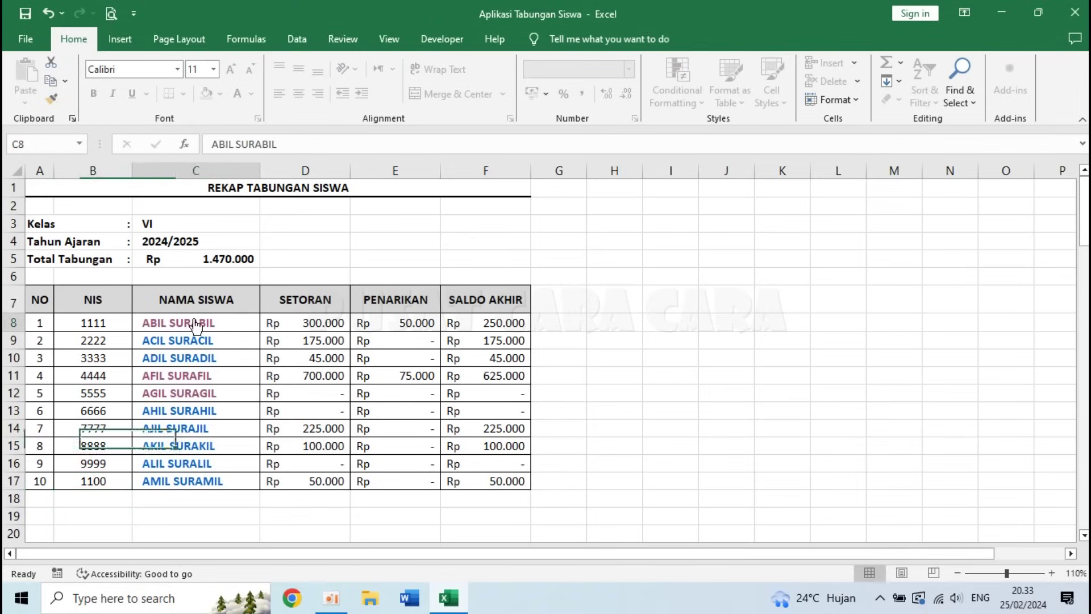
{"action": "left_click", "coordinate": [195, 325]}
{"action": "left_click", "coordinate": [144, 455]}
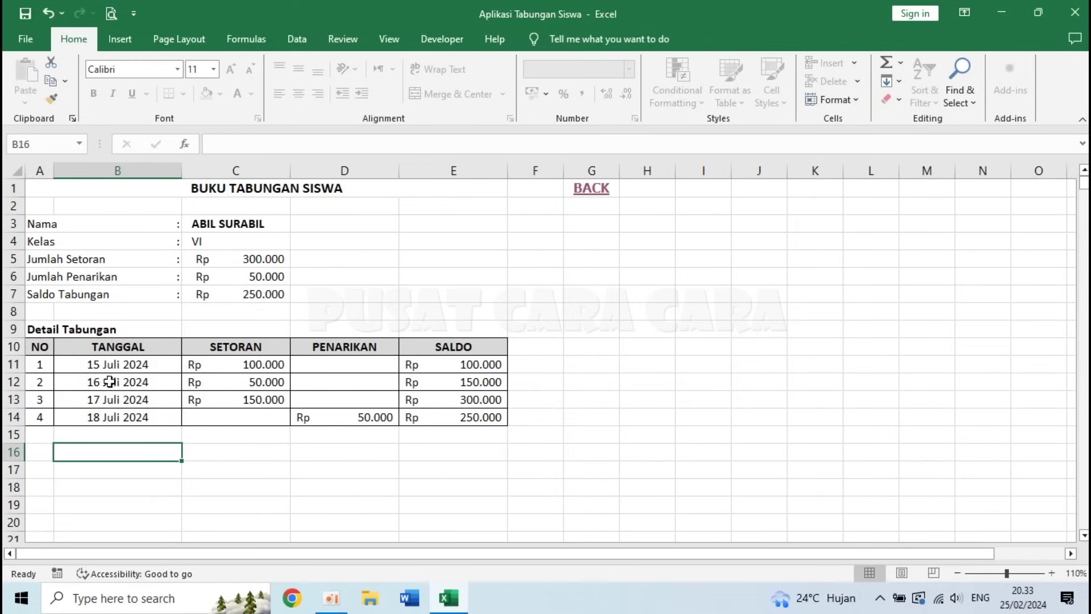
{"action": "left_click", "coordinate": [105, 362]}
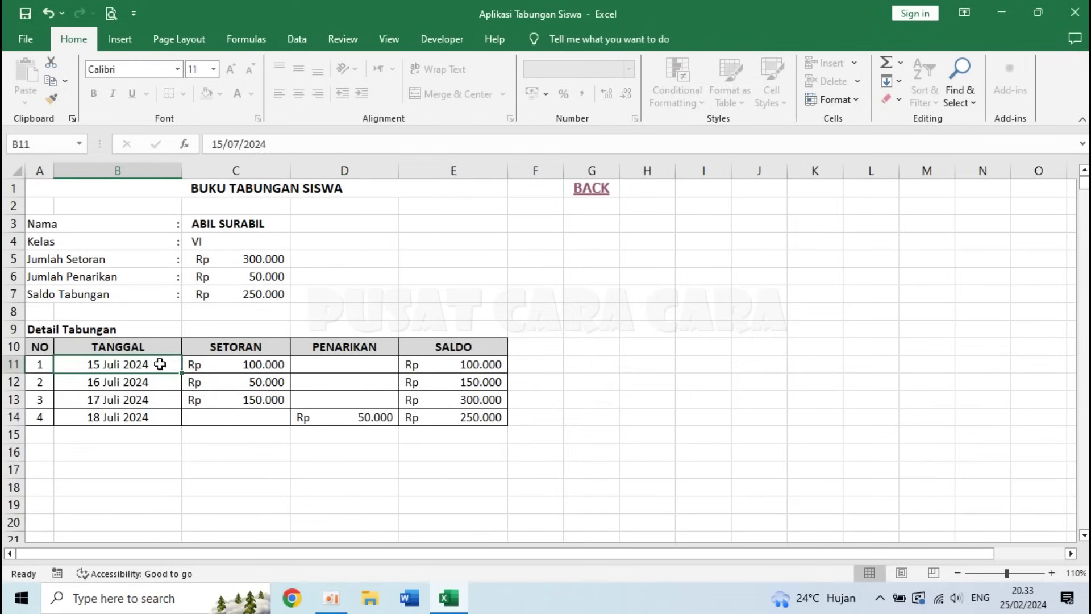
{"action": "left_click", "coordinate": [215, 364]}
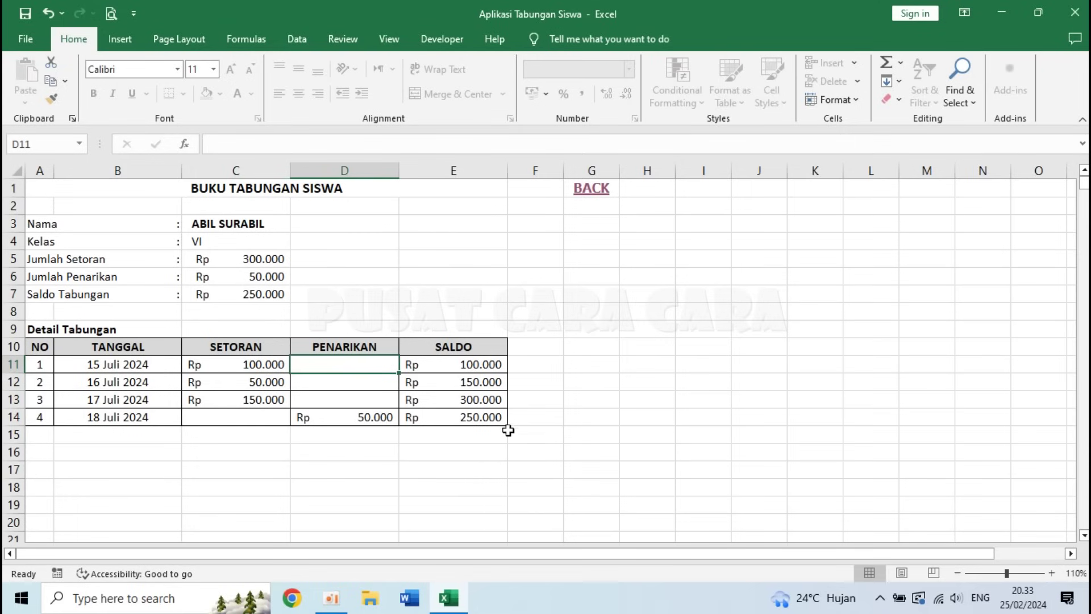
{"action": "left_click", "coordinate": [597, 191]}
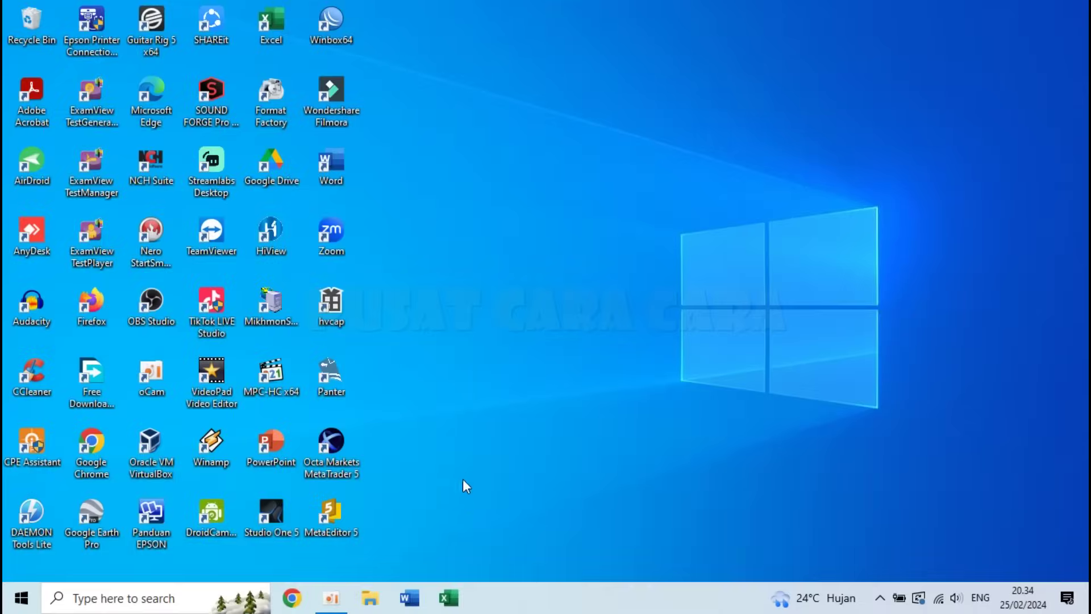
- Launch Excel, create a blank workbook and middle-align every cell on Sheet1
{"action": "left_click", "coordinate": [451, 605]}
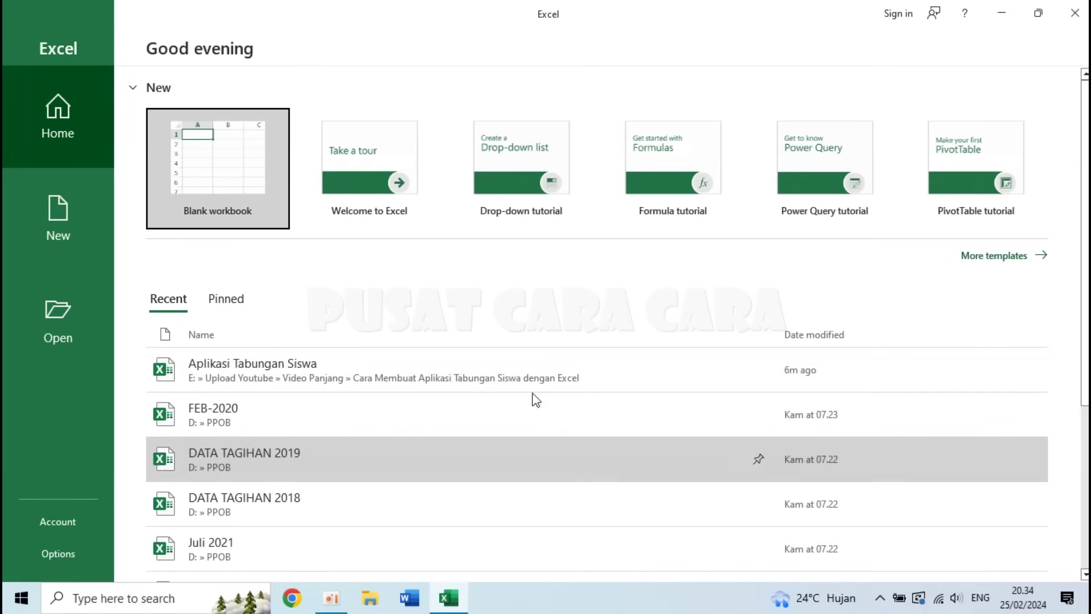
{"action": "left_click", "coordinate": [215, 150]}
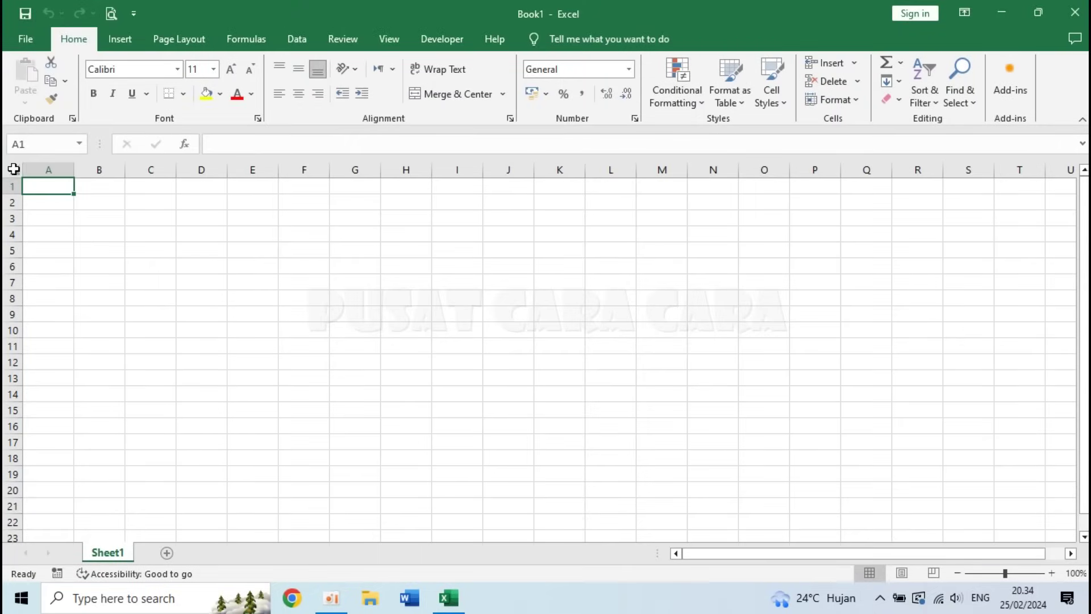
{"action": "left_click", "coordinate": [14, 169]}
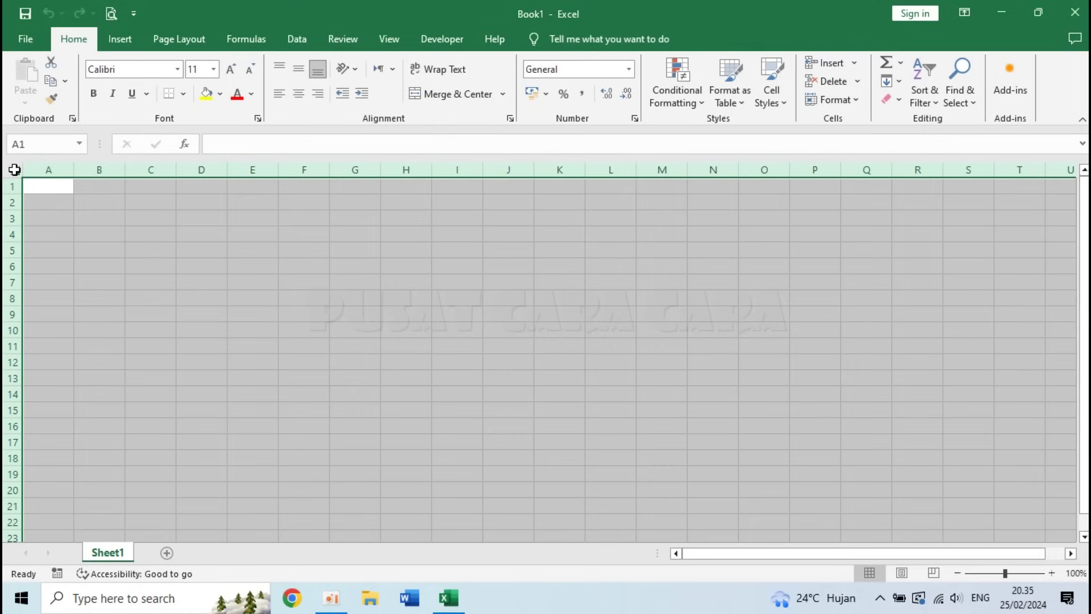
{"action": "left_click", "coordinate": [301, 67]}
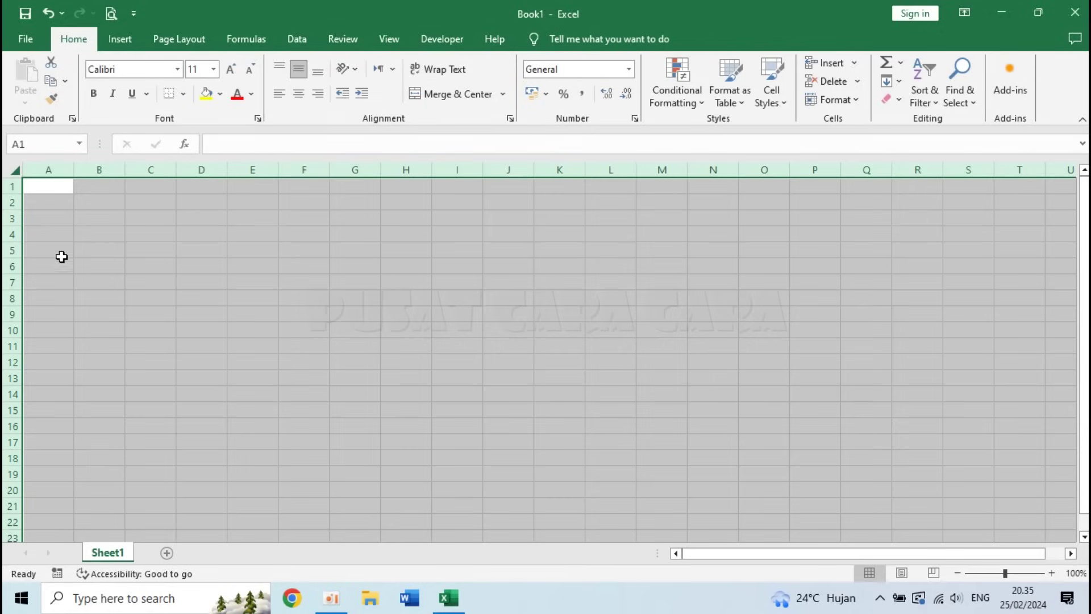
- Zoom the sheet to 120% and select cell A1
{"action": "left_click", "coordinate": [1052, 573]}
{"action": "left_click", "coordinate": [1051, 573]}
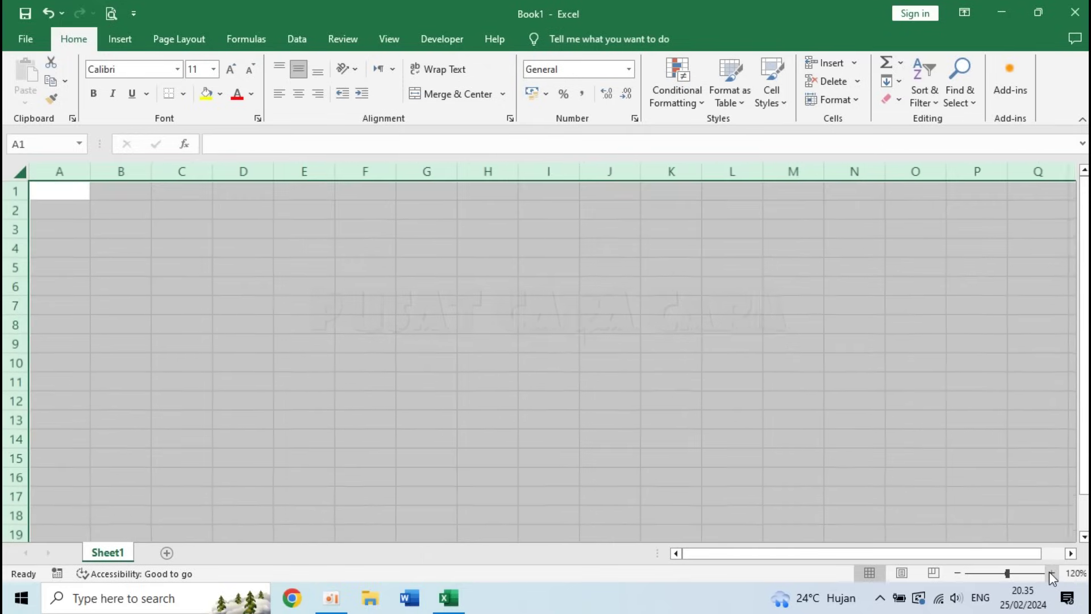
{"action": "left_click", "coordinate": [372, 359]}
{"action": "left_click", "coordinate": [64, 189]}
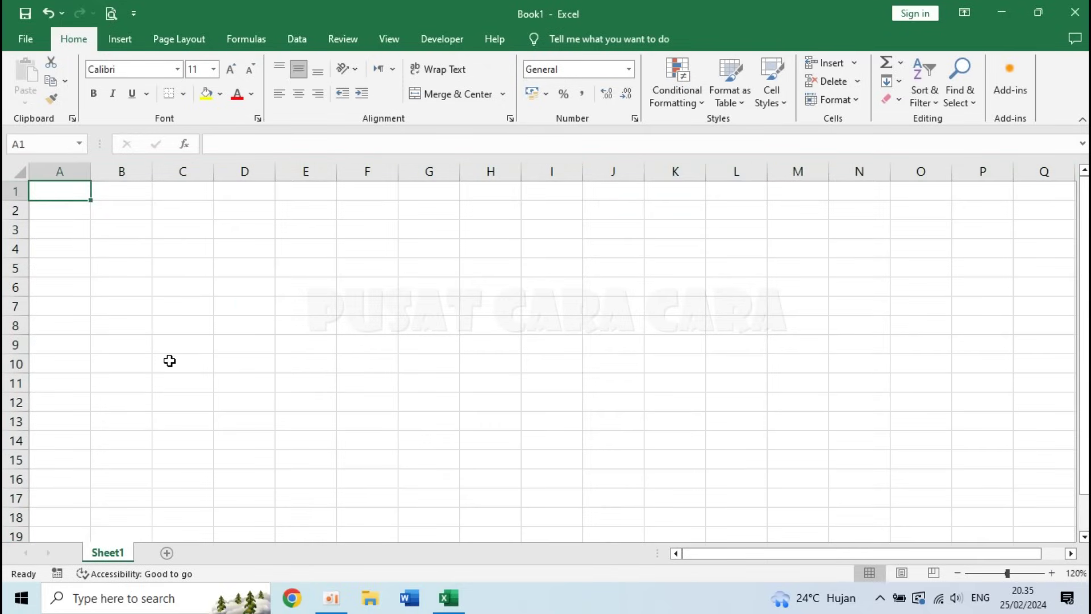
- Enter the title REKAP TABUNGAN SISWA and labels Kelas, Tahun Ajaran, Total Tabungan in column A
{"action": "type", "text": "rR"}
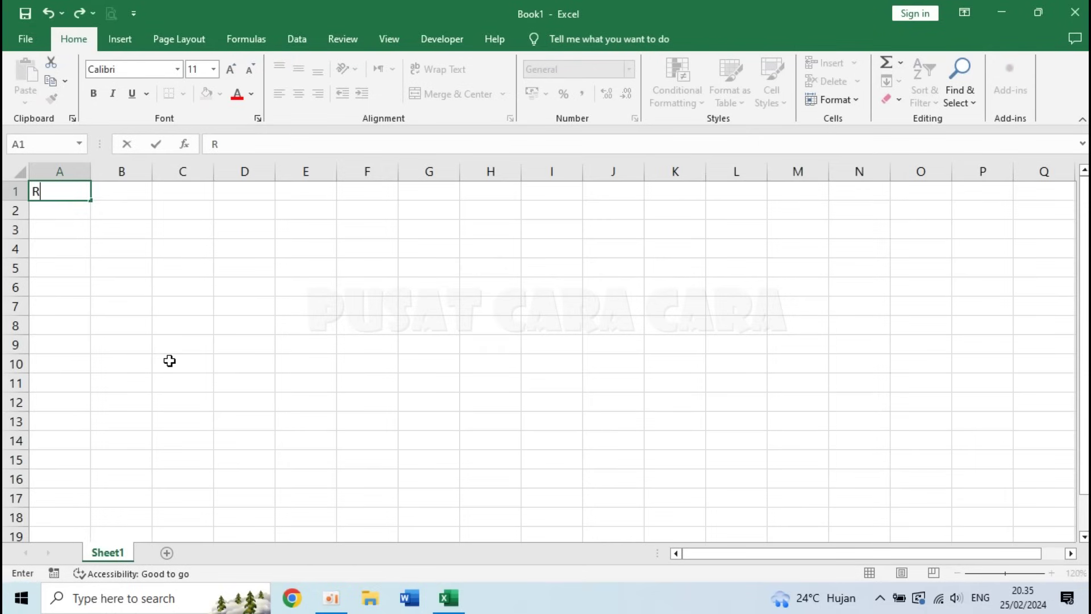
{"action": "type", "text": "EKAP TABUNGAN SISWA"}
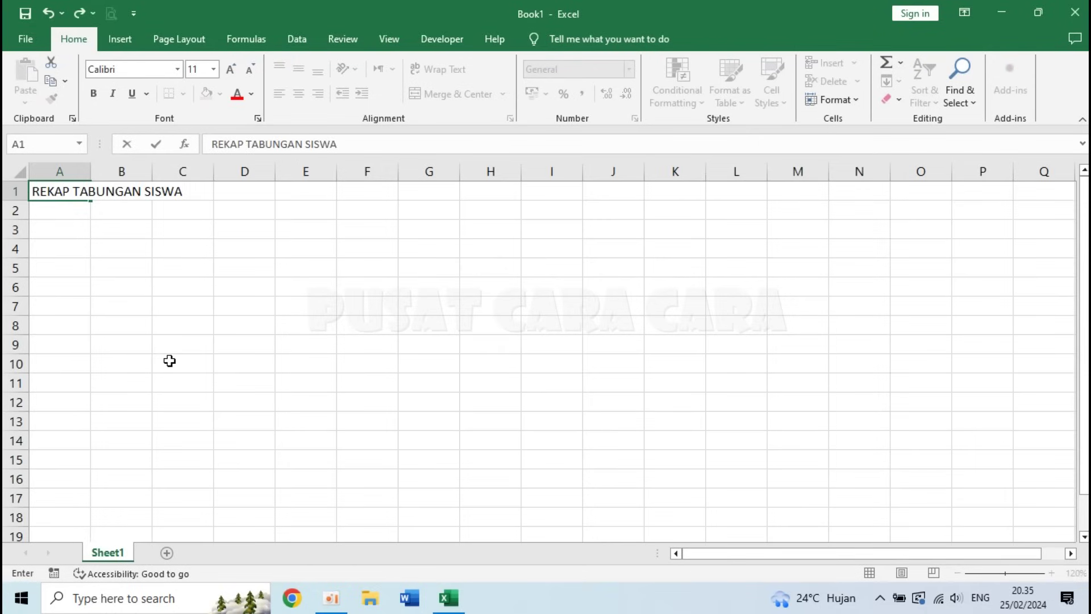
{"action": "key", "text": "Return"}
{"action": "key", "text": "Return"}
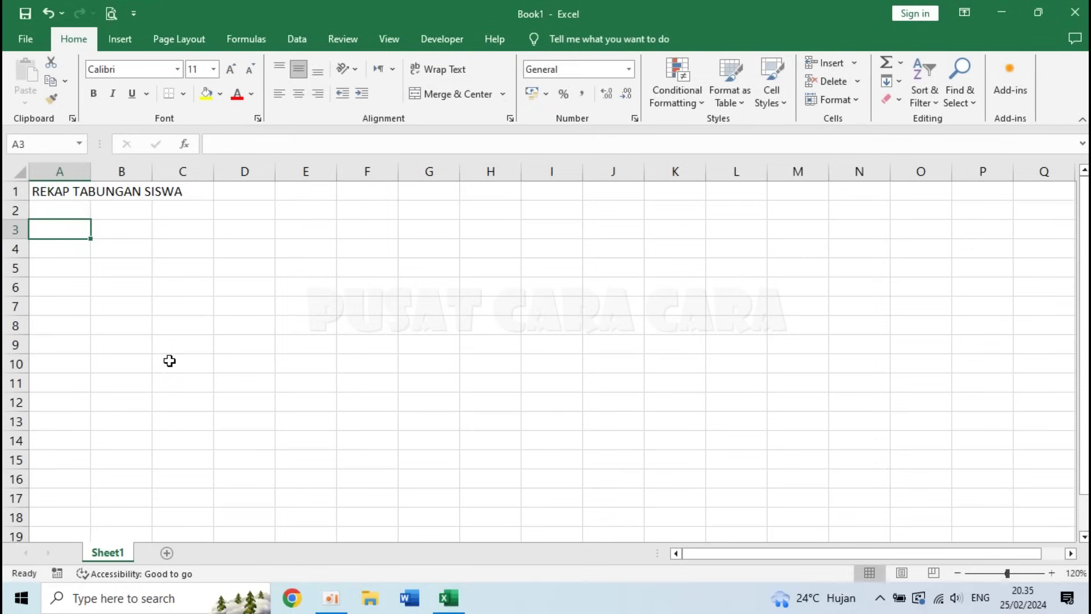
{"action": "type", "text": "Kelas"}
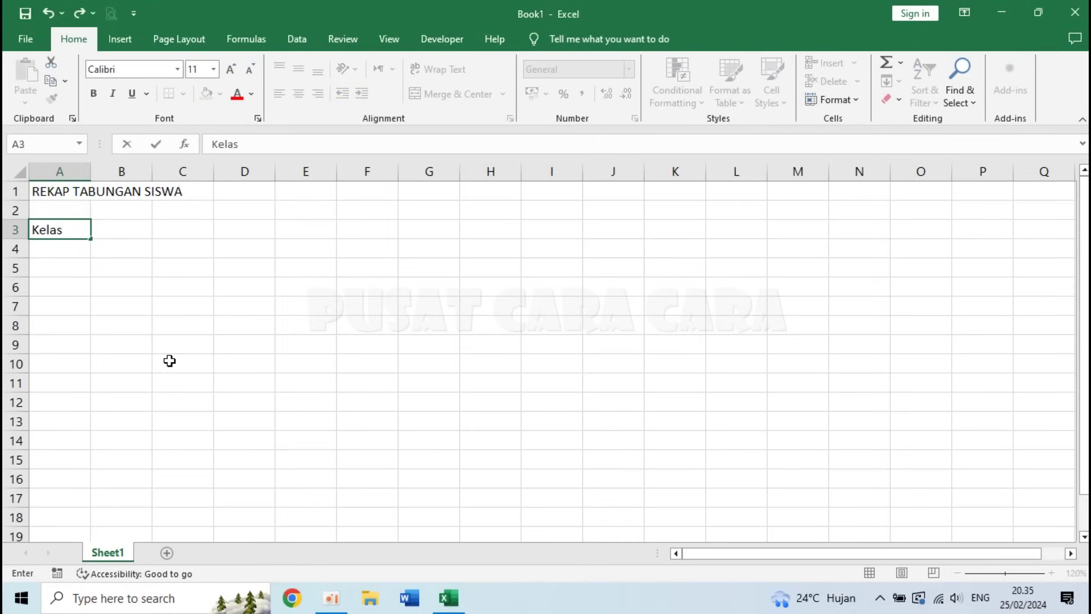
{"action": "key", "text": "Return"}
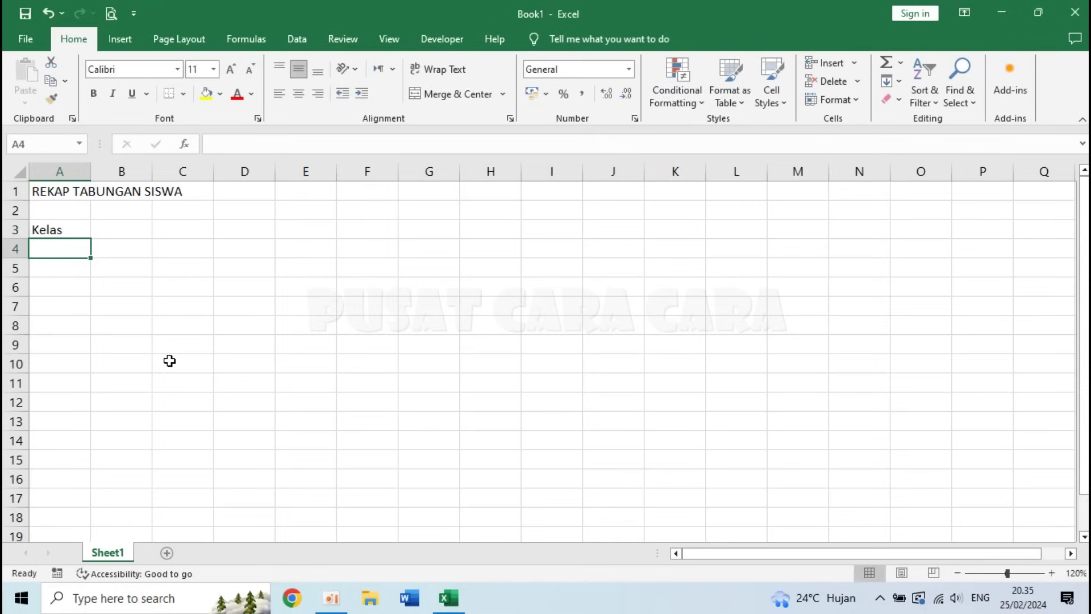
{"action": "type", "text": "Tahun"}
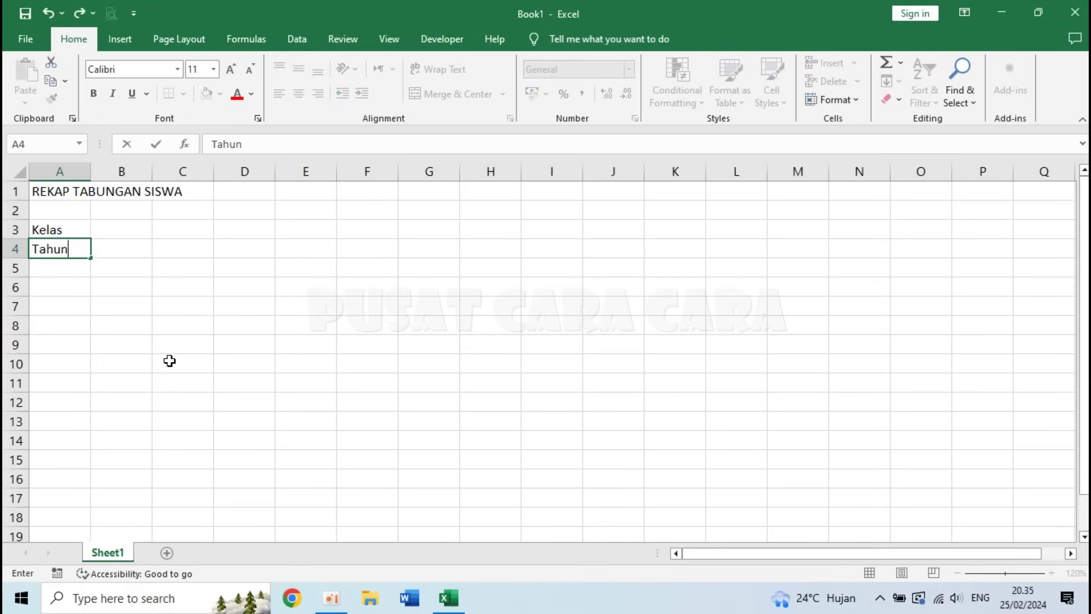
{"action": "type", "text": " Ajaran"}
{"action": "key", "text": "Return"}
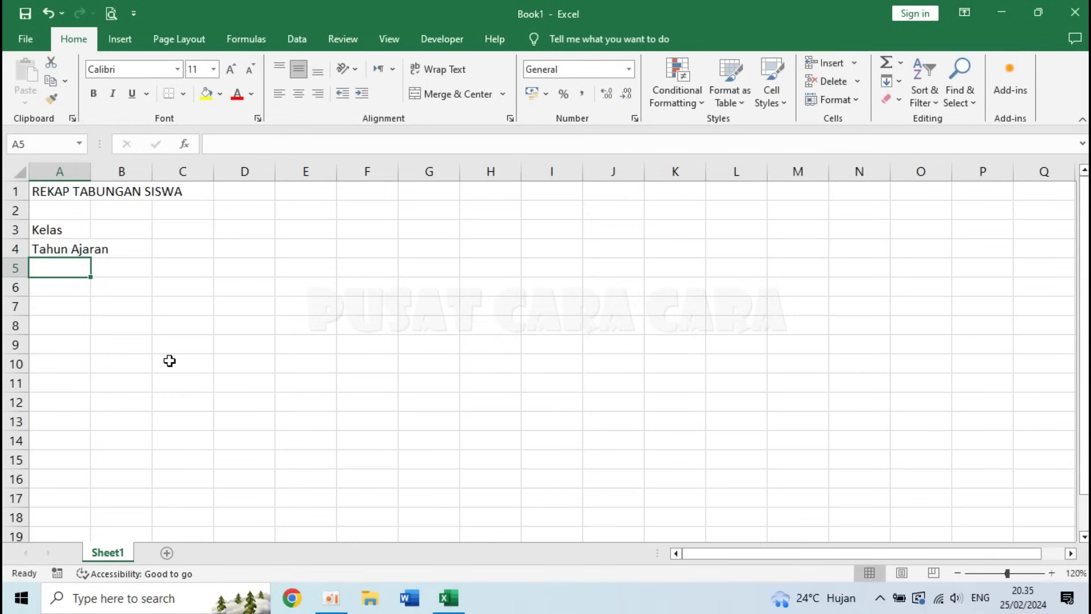
{"action": "type", "text": "Total Tabungan"}
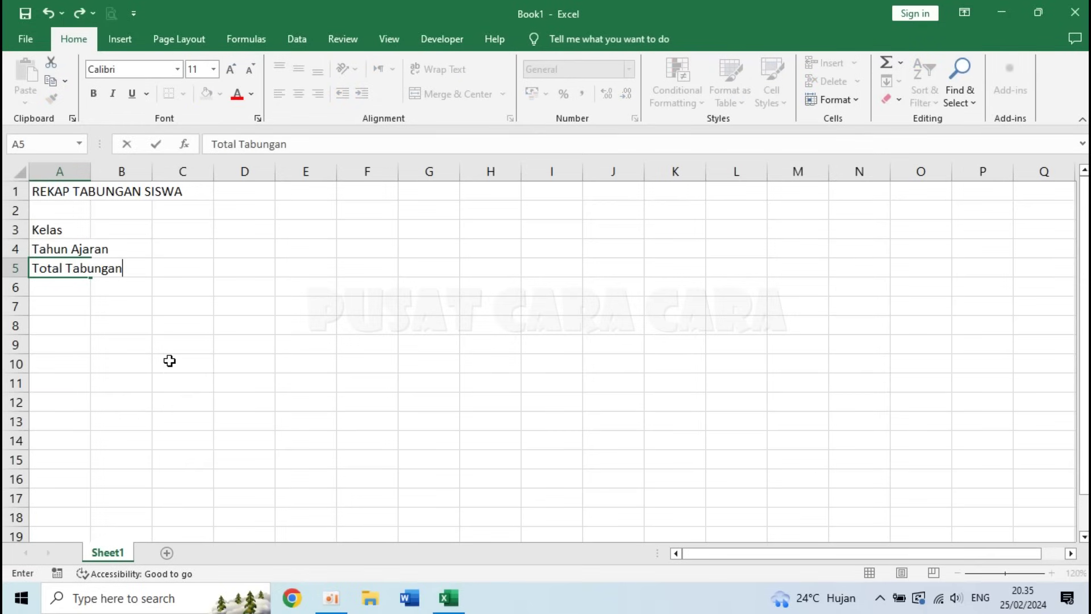
{"action": "key", "text": "Return"}
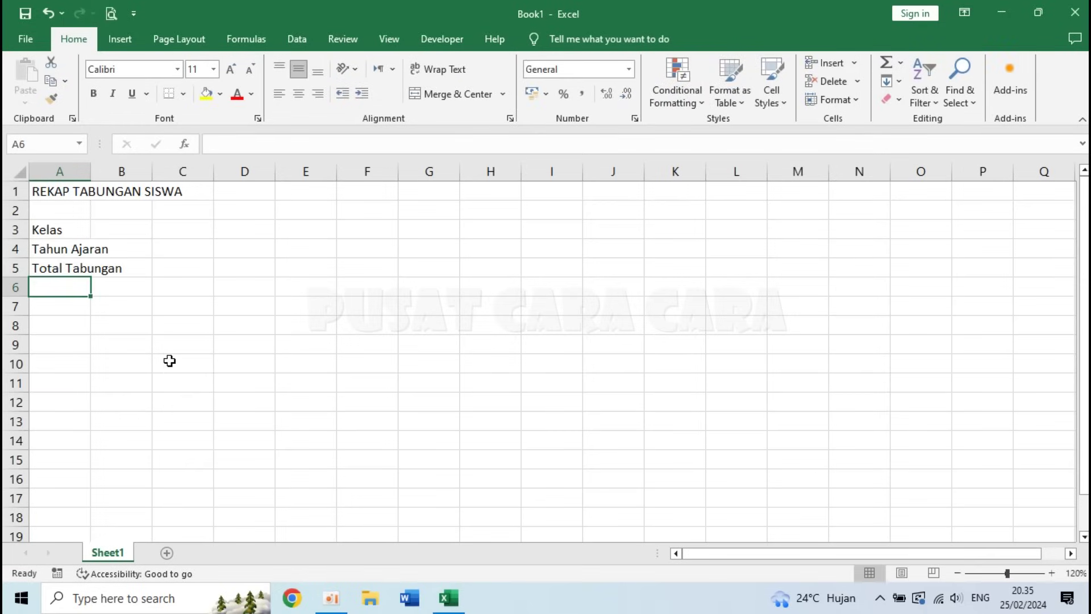
{"action": "key", "text": "Return"}
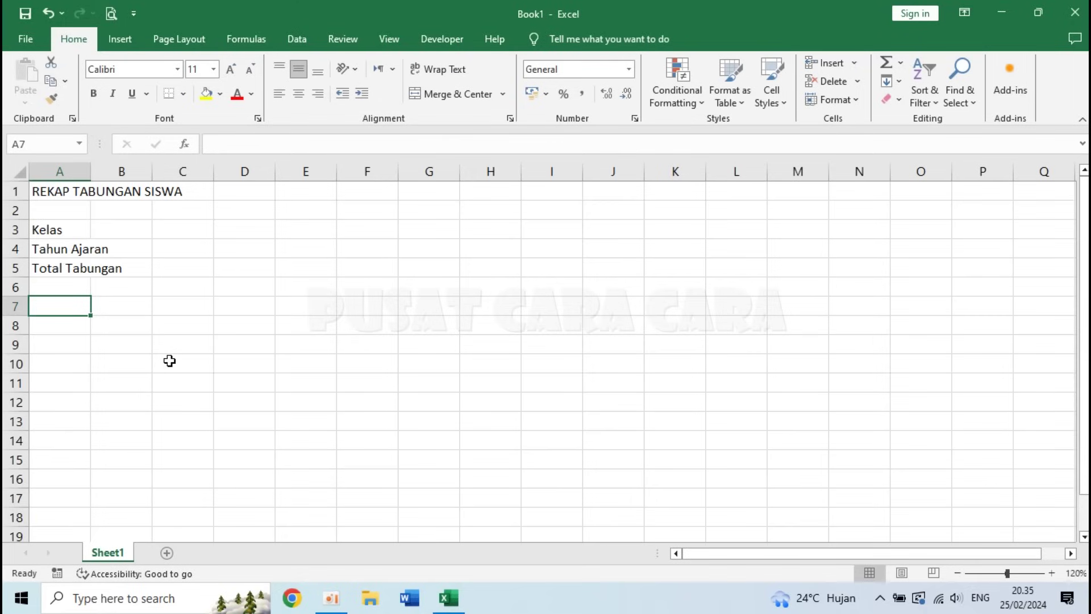
- Type headers NO, NIS, NAMA SISWA, SETORAN, PENARIKAN, SALDO AKHIR across A7:F7
{"action": "type", "text": "NO"}
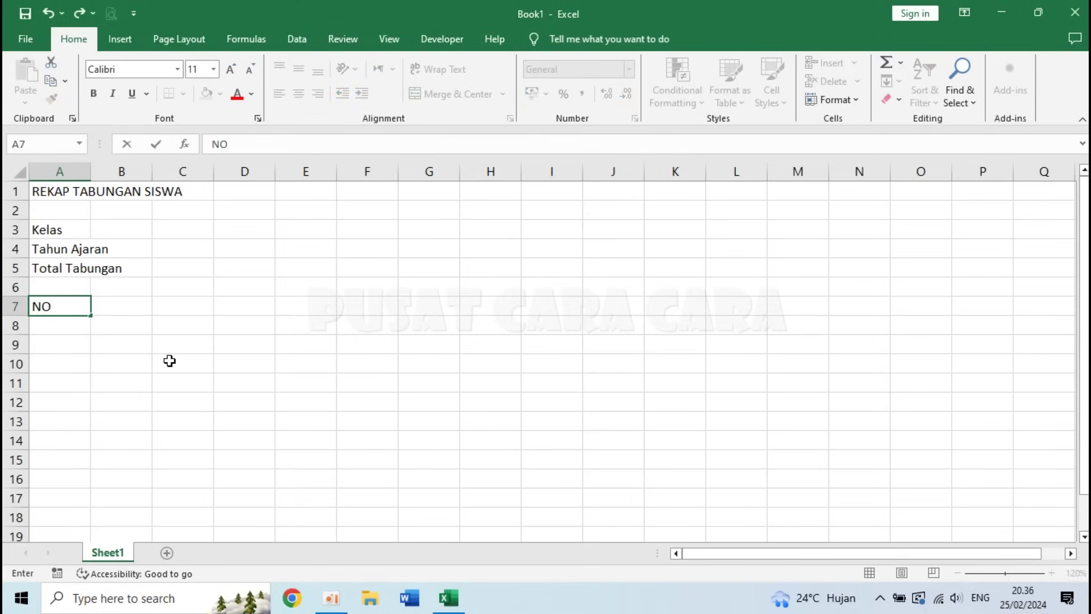
{"action": "key", "text": "Tab"}
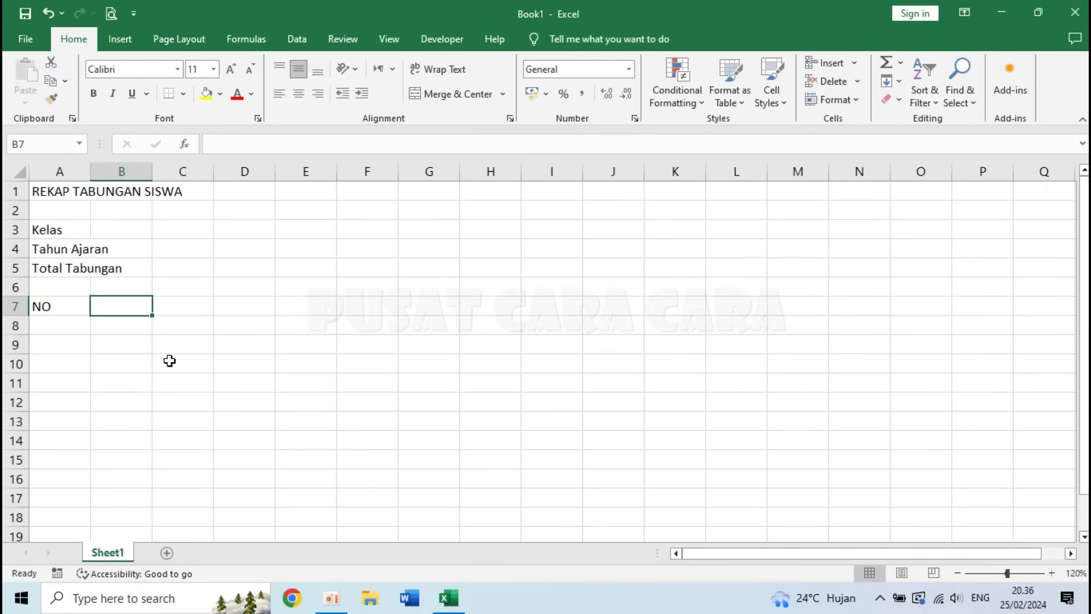
{"action": "type", "text": "NIS"}
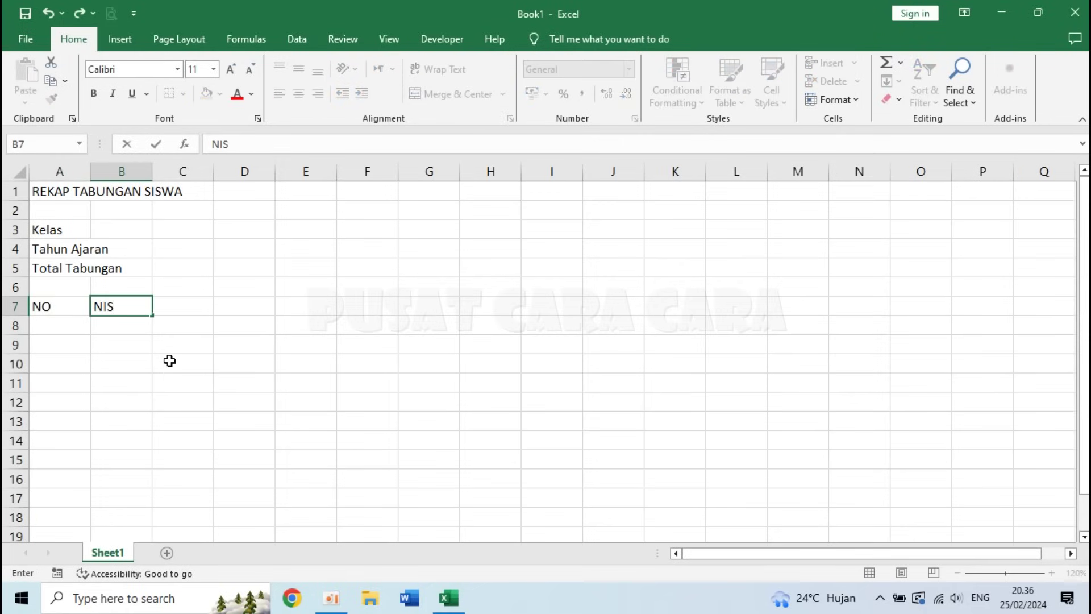
{"action": "key", "text": "Tab"}
{"action": "type", "text": "NAMA SISWA"}
{"action": "key", "text": "Tab"}
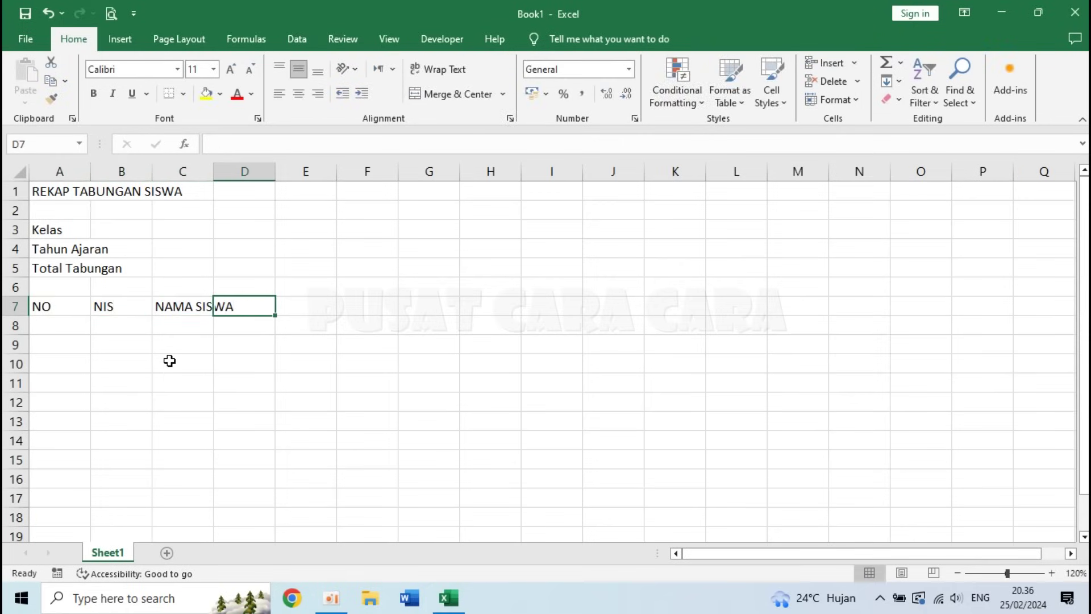
{"action": "type", "text": "SETORAN"}
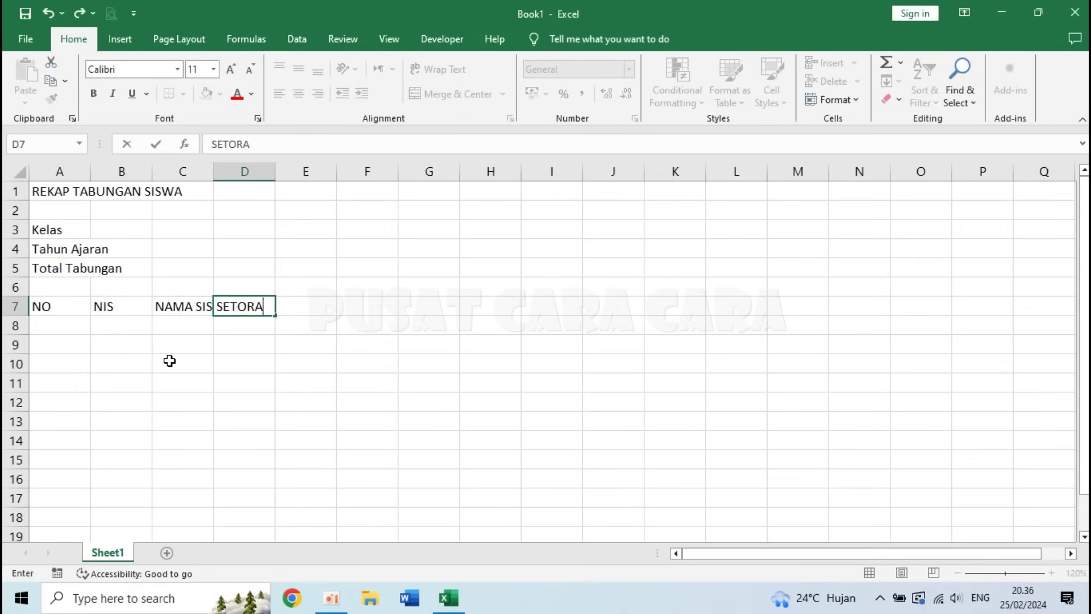
{"action": "key", "text": "Tab"}
{"action": "type", "text": "PENARIKAN"}
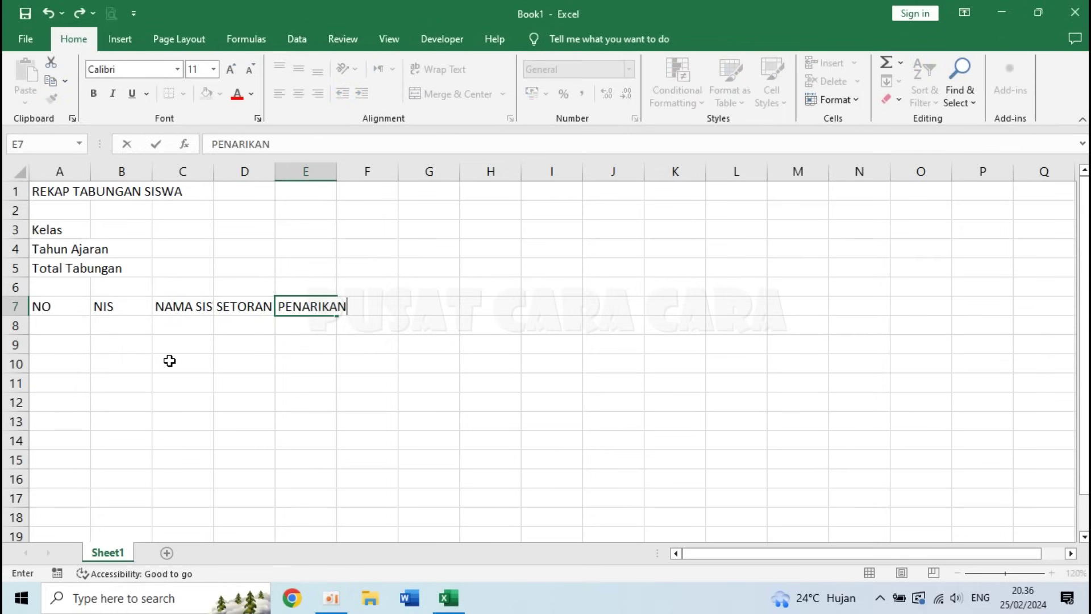
{"action": "key", "text": "Tab"}
{"action": "type", "text": "SALDO AKHIR"}
{"action": "key", "text": "Return"}
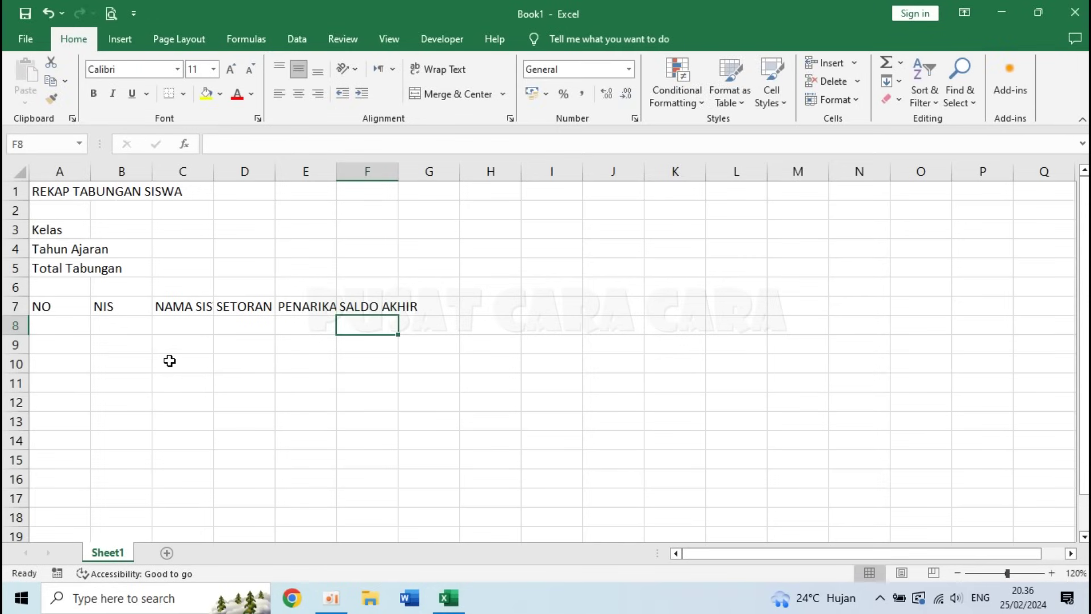
- Set column A's width to 4
{"action": "left_click", "coordinate": [118, 332]}
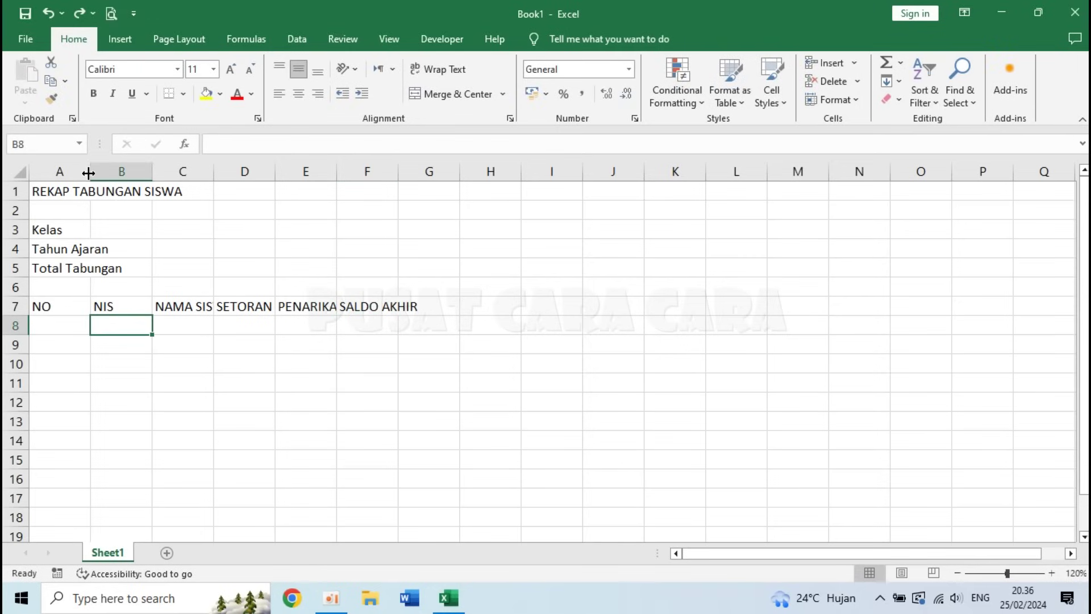
{"action": "left_click_drag", "start_coordinate": [90, 171], "coordinate": [57, 171]}
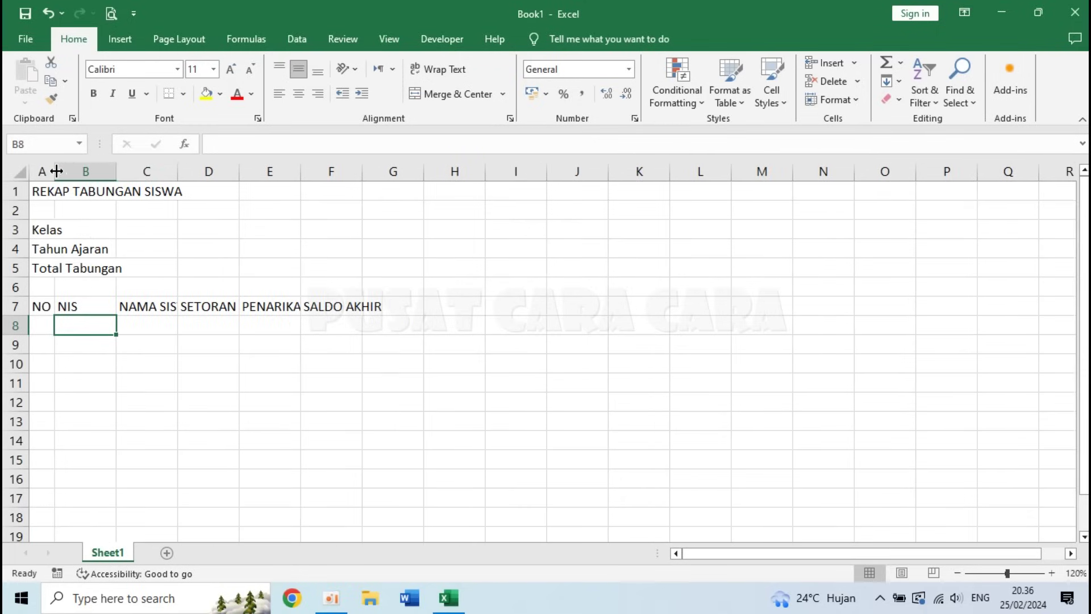
{"action": "key", "text": "ctrl+z"}
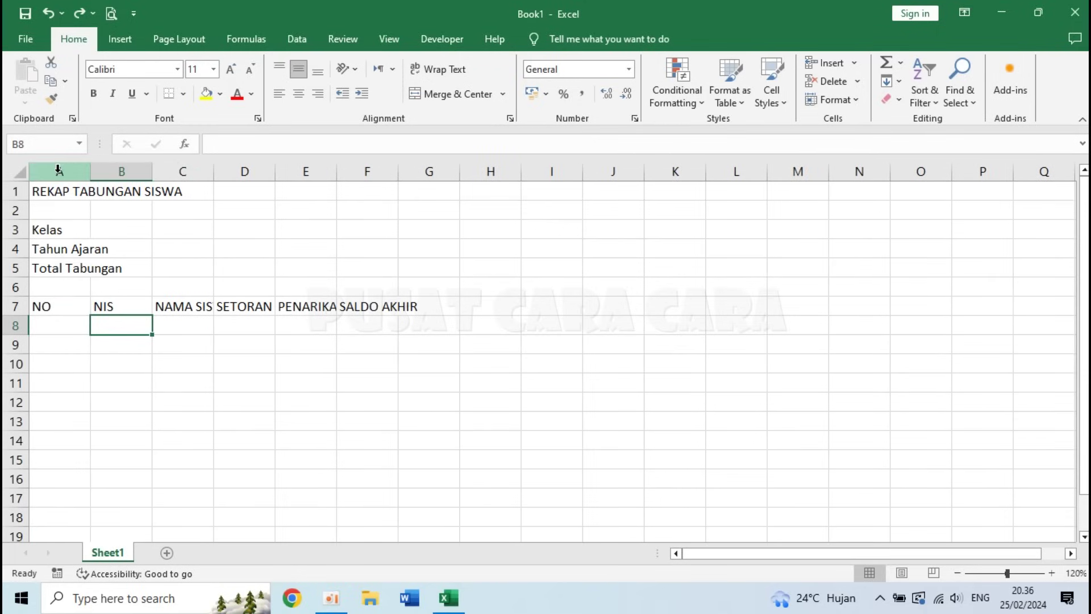
{"action": "left_click", "coordinate": [59, 322]}
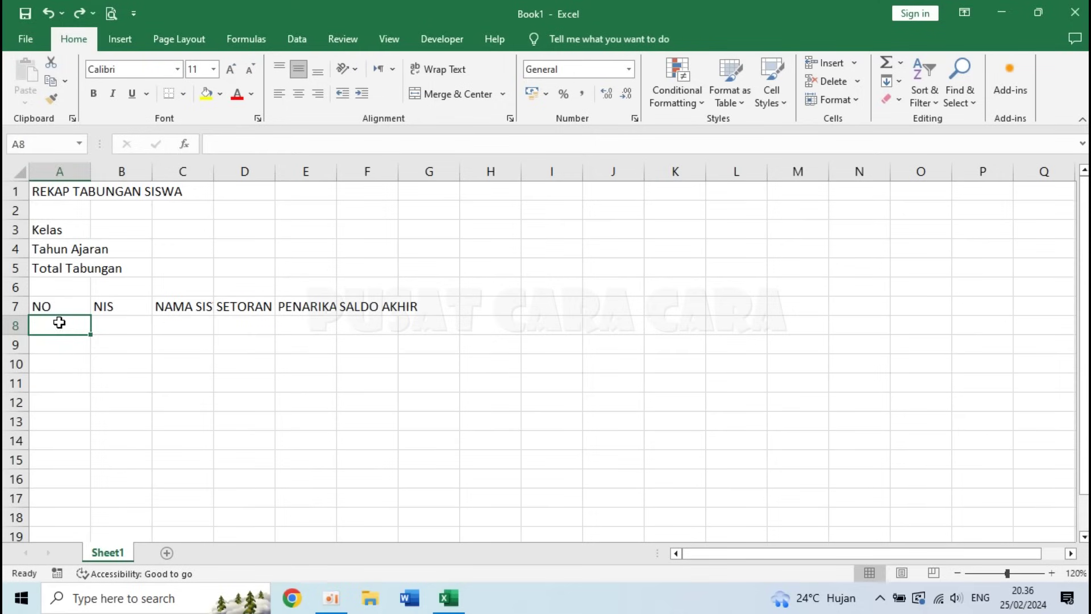
{"action": "right_click", "coordinate": [61, 174]}
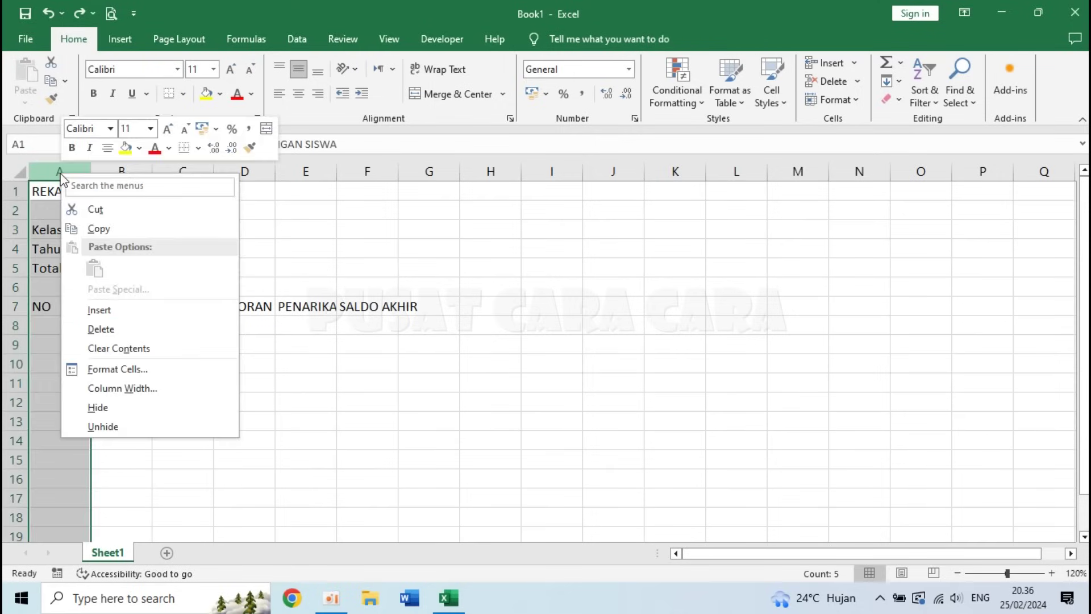
{"action": "left_click", "coordinate": [134, 388]}
{"action": "type", "text": "4"}
{"action": "key", "text": "Return"}
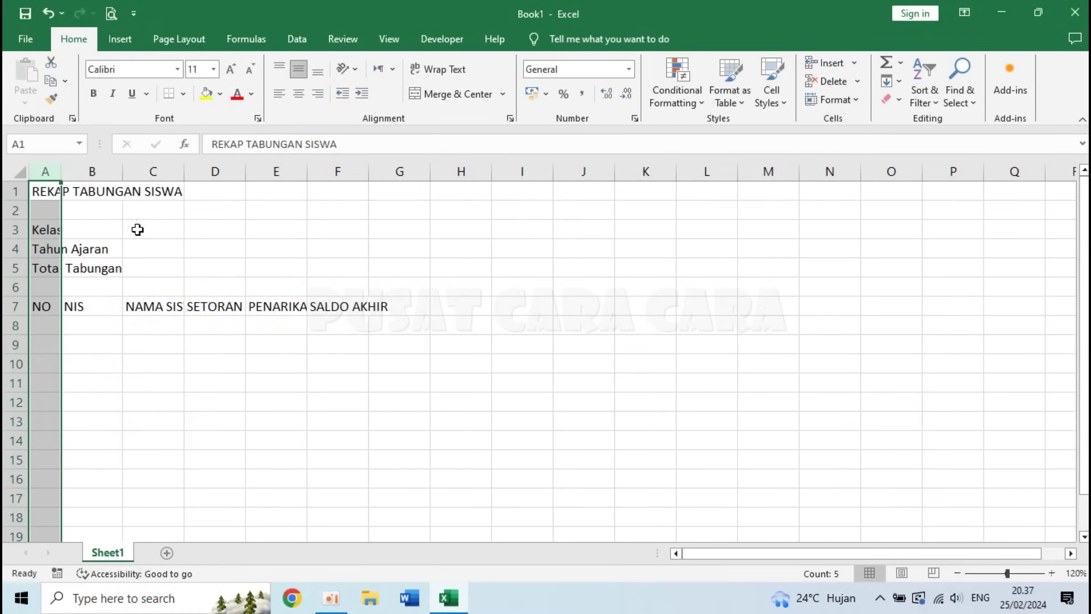
- Set column B's width to 12 and column C's to 20
{"action": "right_click", "coordinate": [96, 175]}
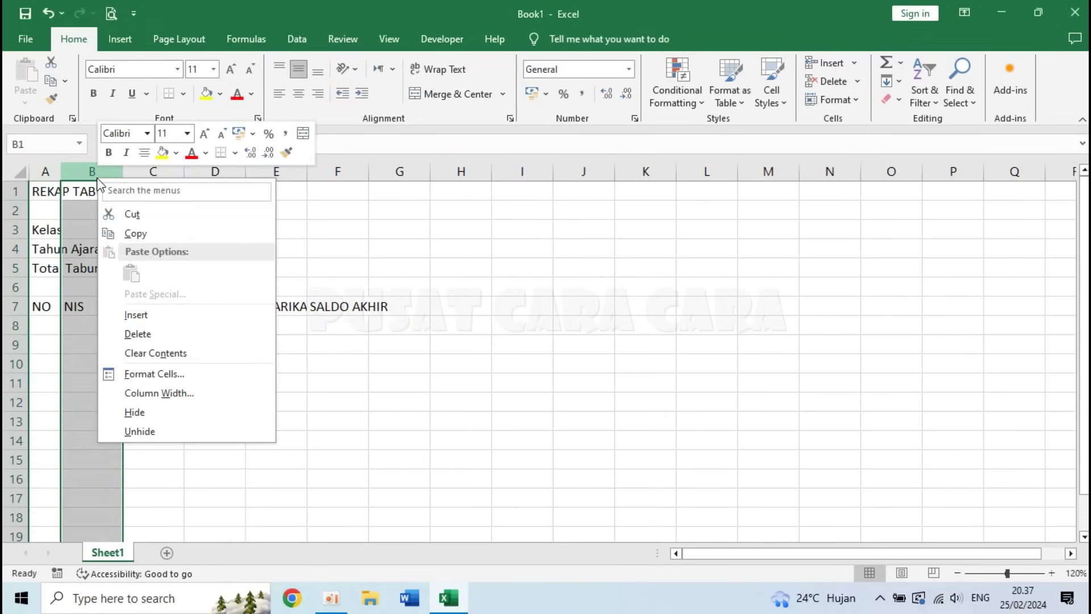
{"action": "left_click", "coordinate": [162, 393]}
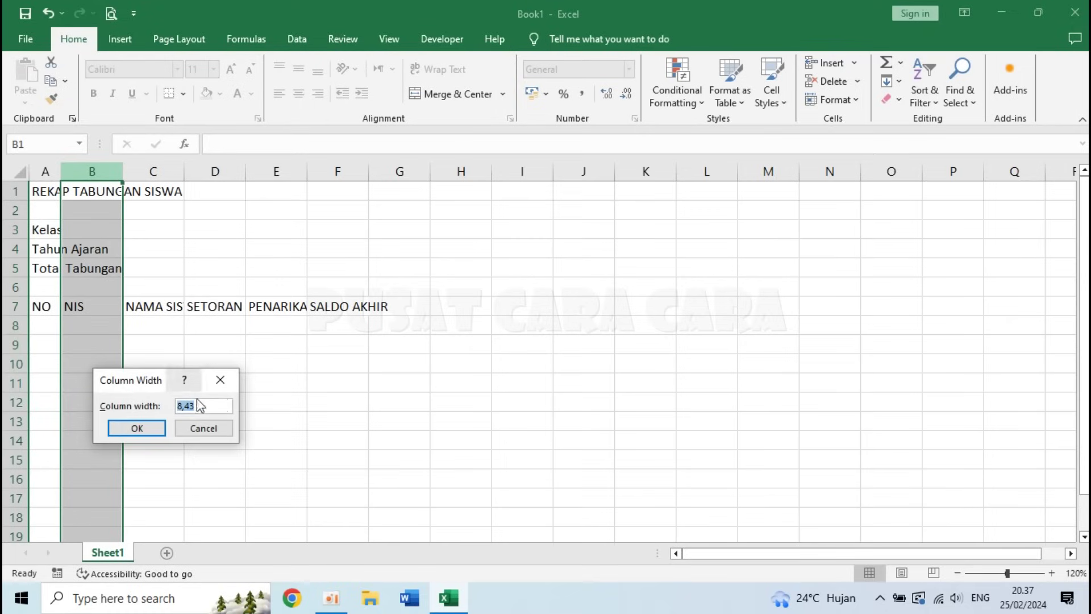
{"action": "type", "text": "12"}
{"action": "key", "text": "Return"}
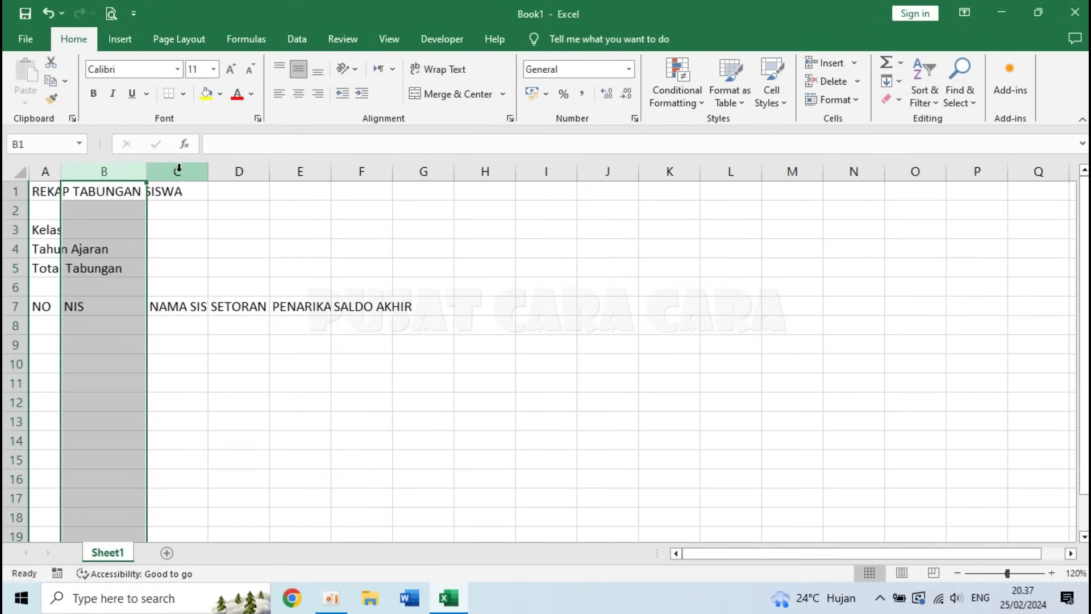
{"action": "right_click", "coordinate": [179, 170]}
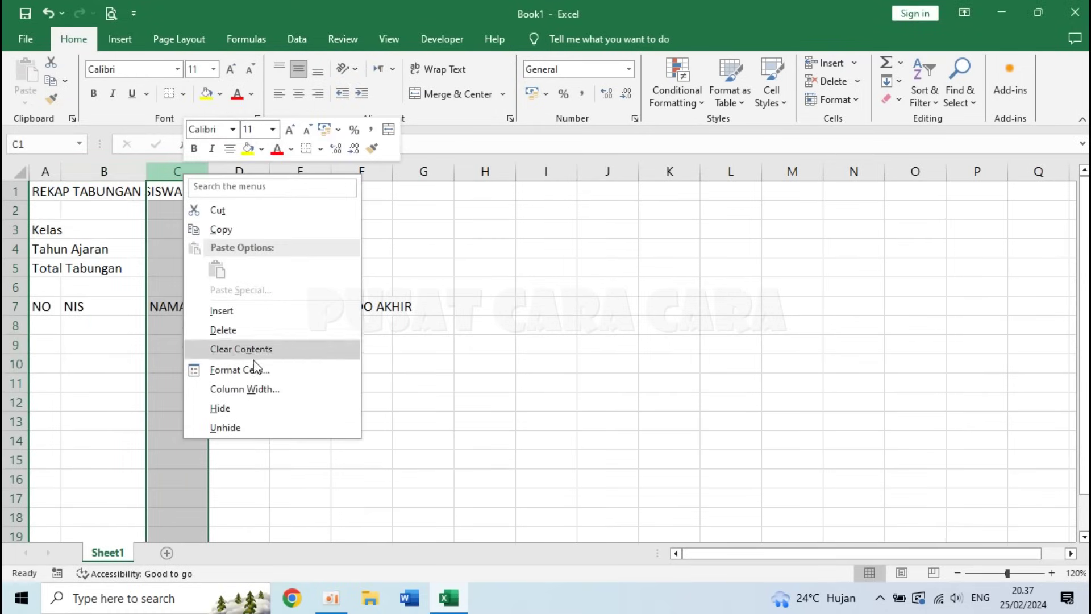
{"action": "left_click", "coordinate": [294, 388]}
{"action": "type", "text": "20"}
{"action": "key", "text": "Return"}
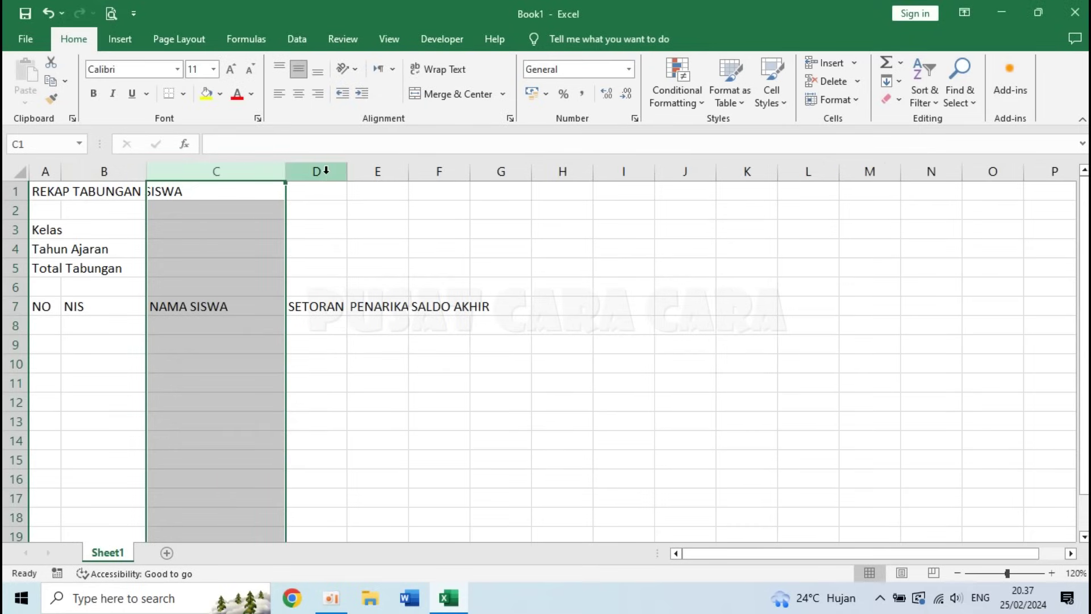
- Set columns D through F to width 14
{"action": "left_click_drag", "start_coordinate": [325, 170], "coordinate": [430, 172]}
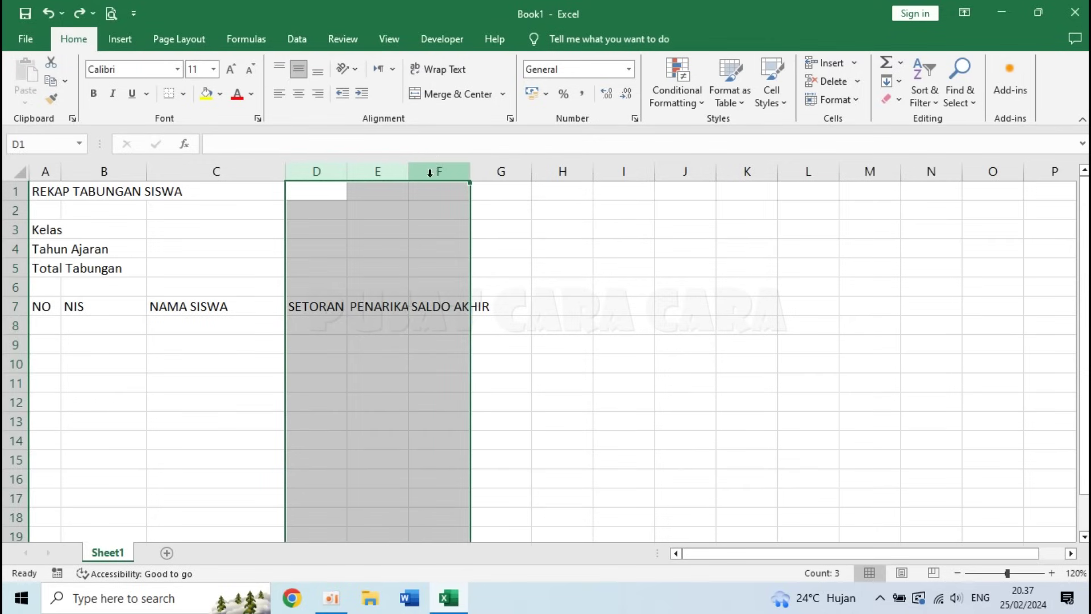
{"action": "right_click", "coordinate": [432, 167]}
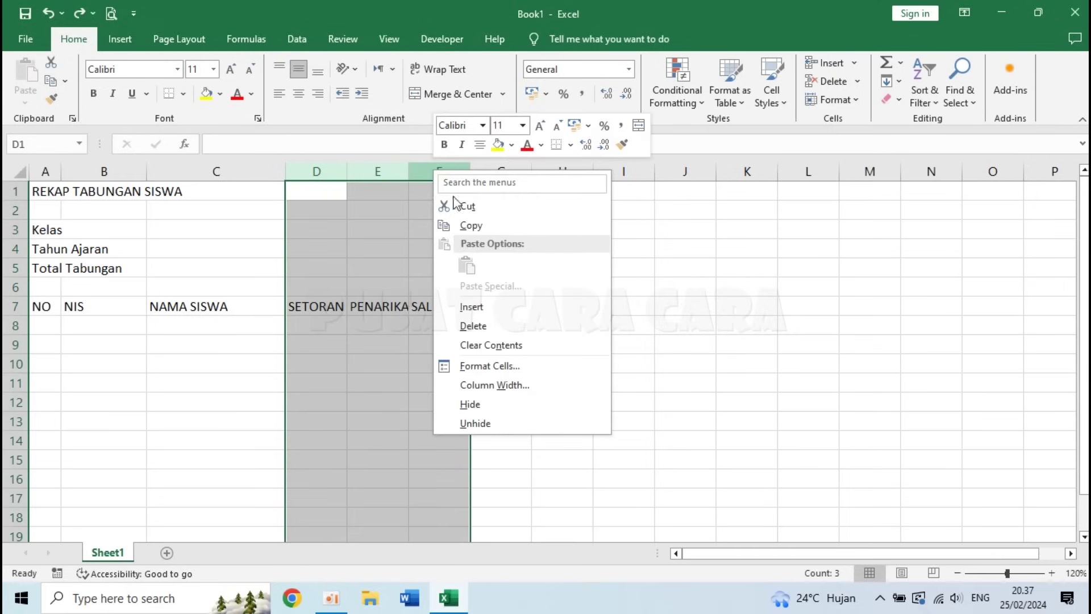
{"action": "left_click", "coordinate": [511, 385]}
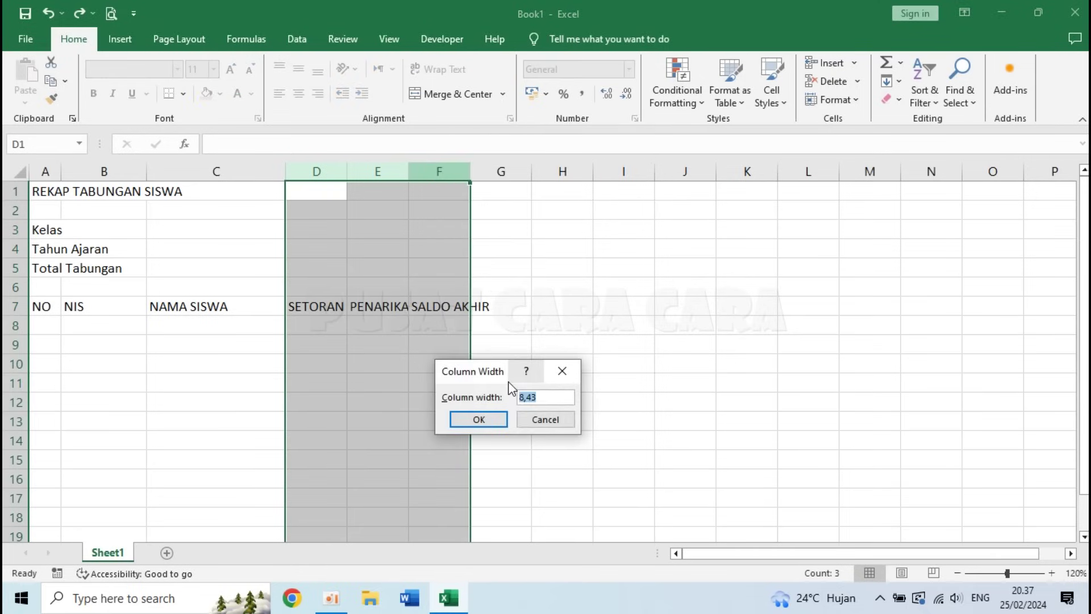
{"action": "type", "text": "14"}
{"action": "key", "text": "Return"}
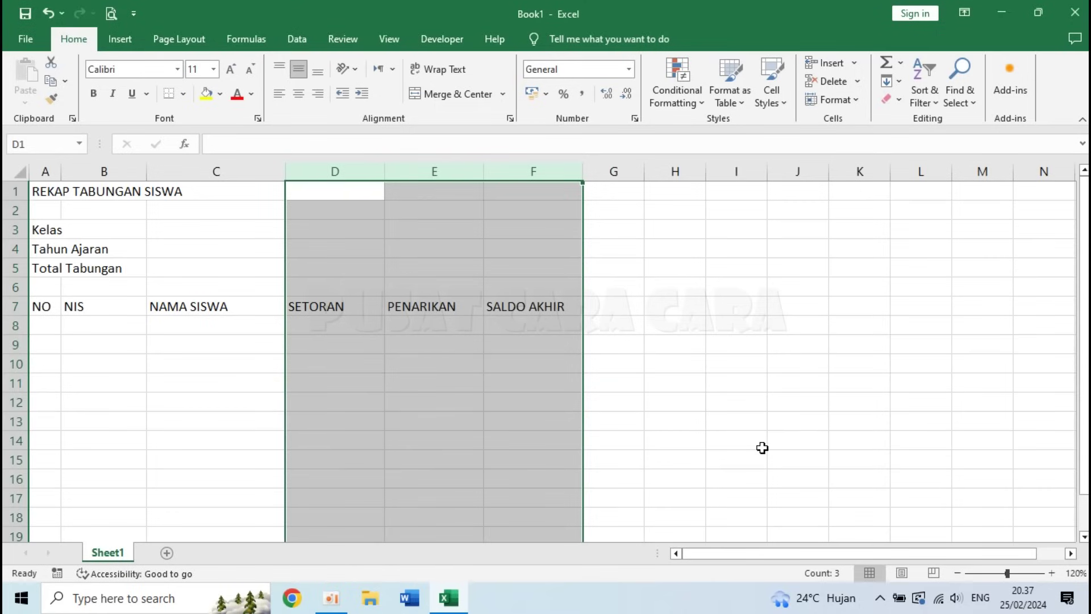
{"action": "left_click", "coordinate": [40, 305]}
{"action": "left_click_drag", "start_coordinate": [40, 305], "coordinate": [508, 313]}
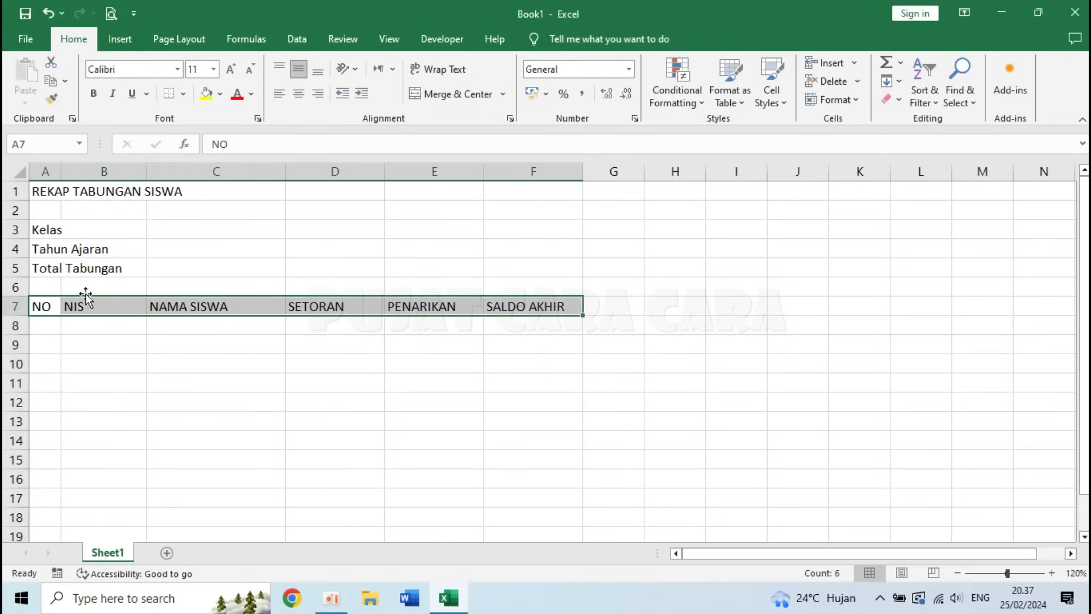
- Make the A7:F7 headers centred and bold, with grey fill and All Borders
{"action": "left_click", "coordinate": [298, 93]}
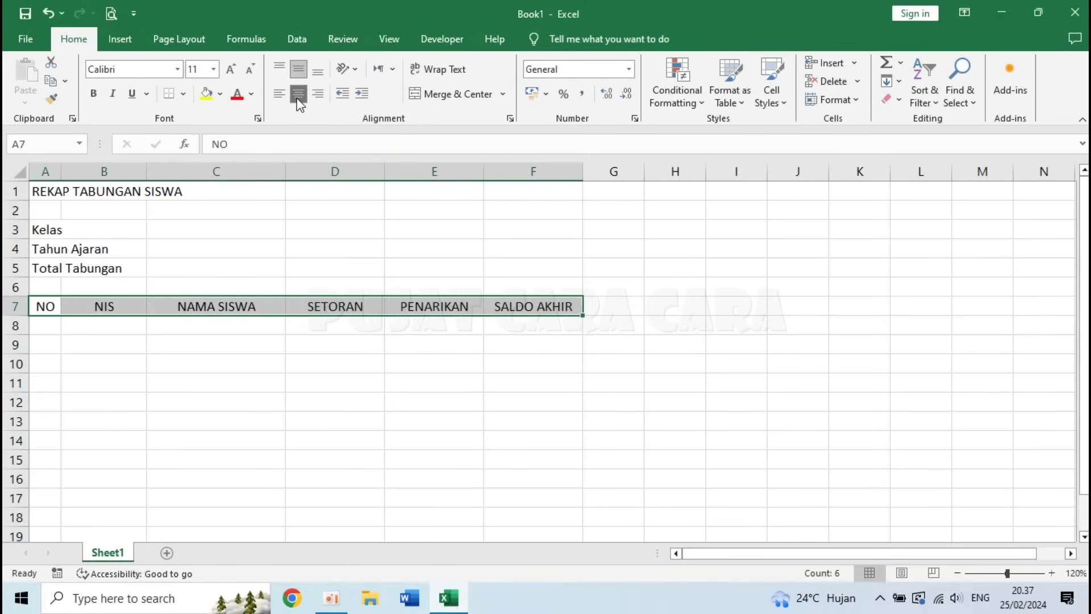
{"action": "left_click", "coordinate": [93, 94]}
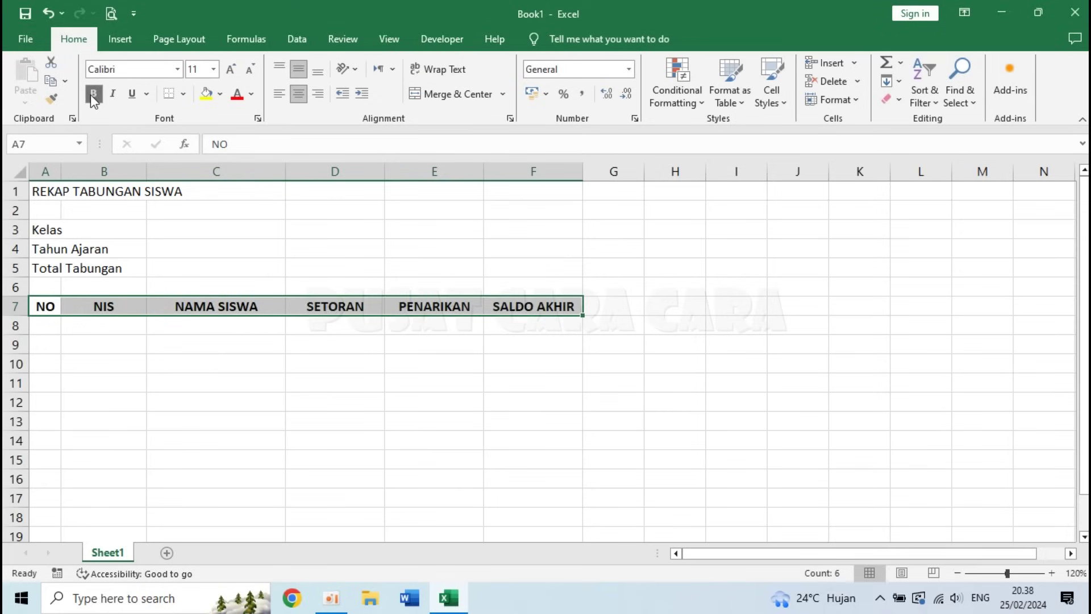
{"action": "left_click", "coordinate": [221, 95]}
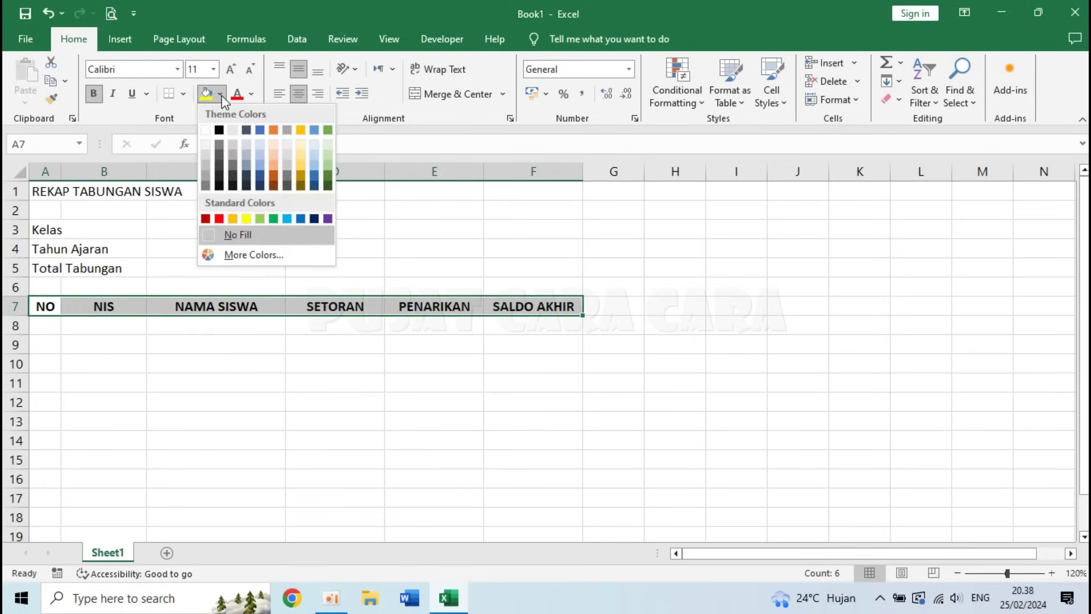
{"action": "left_click", "coordinate": [207, 157]}
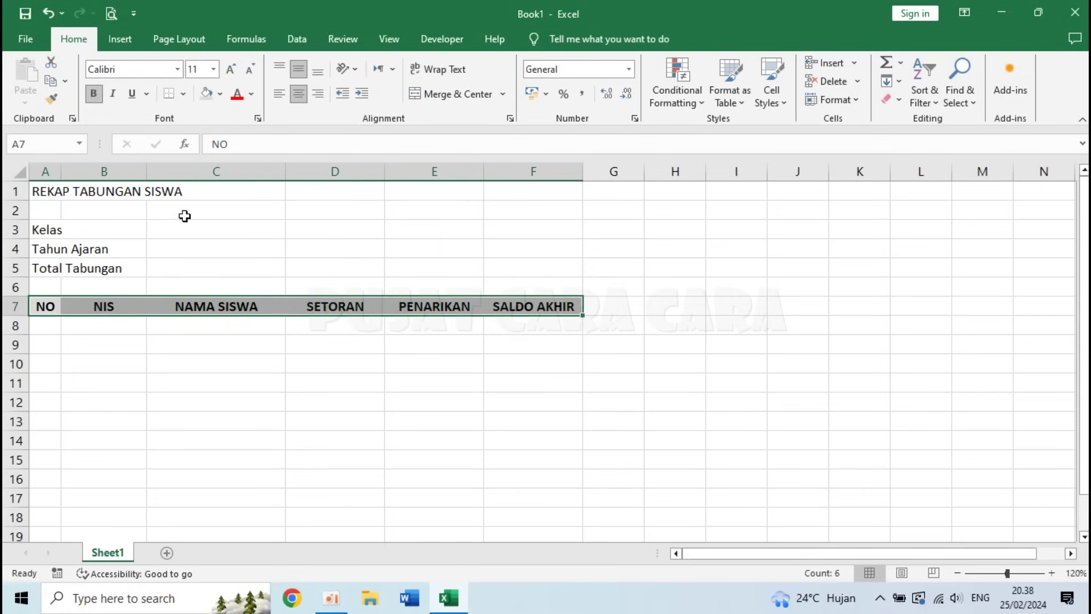
{"action": "left_click", "coordinate": [186, 97]}
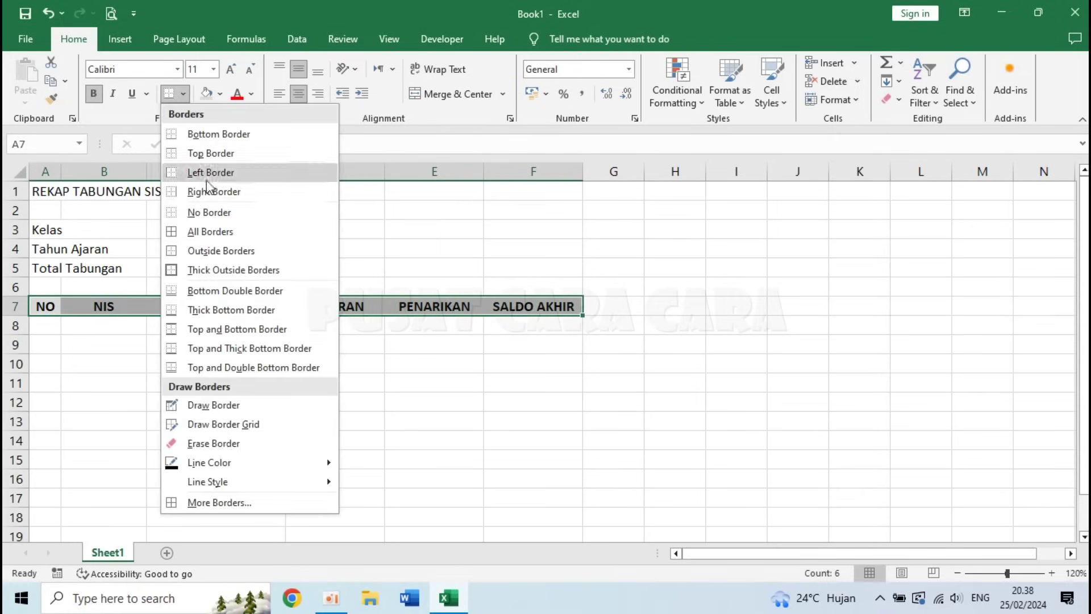
{"action": "left_click", "coordinate": [218, 229]}
{"action": "left_click", "coordinate": [334, 376]}
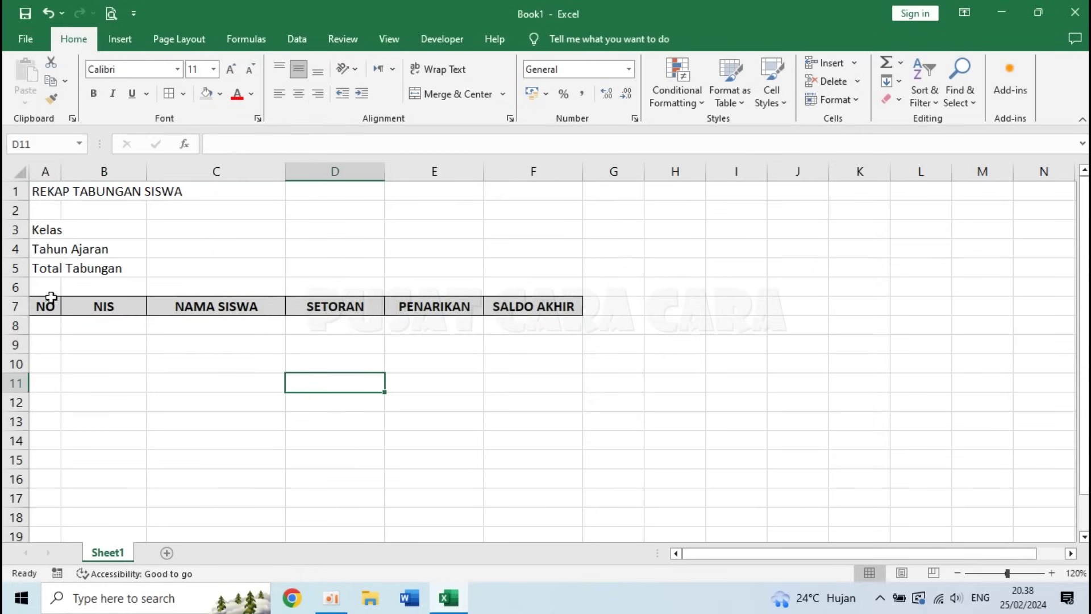
{"action": "right_click", "coordinate": [15, 306]}
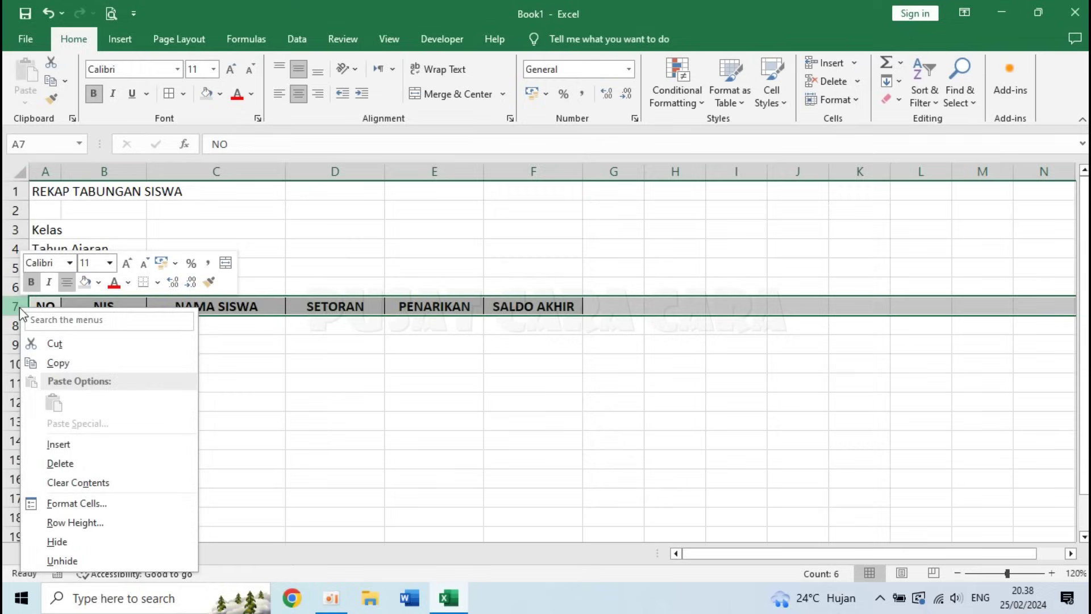
- Set header row 7's height to 25, then reduce it to 20
{"action": "left_click", "coordinate": [79, 518]}
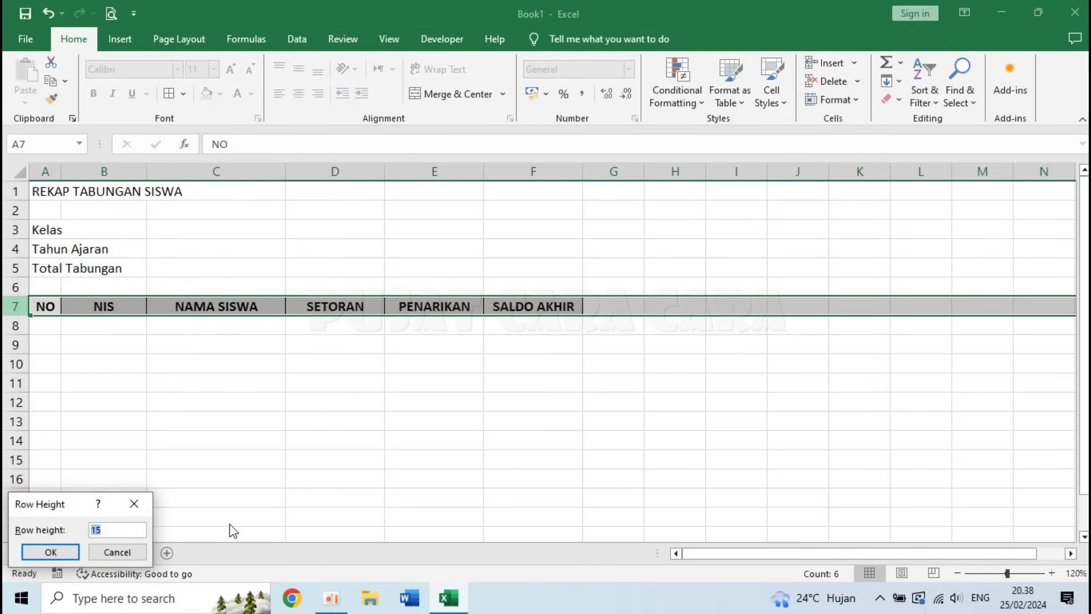
{"action": "type", "text": "25"}
{"action": "key", "text": "Return"}
{"action": "left_click", "coordinate": [414, 396]}
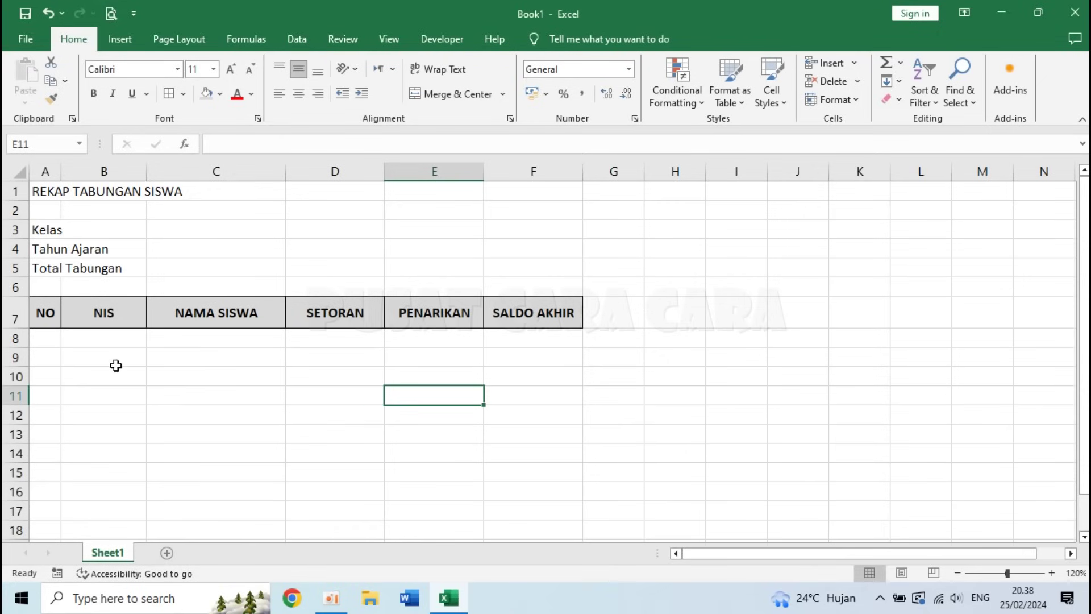
{"action": "right_click", "coordinate": [17, 315]}
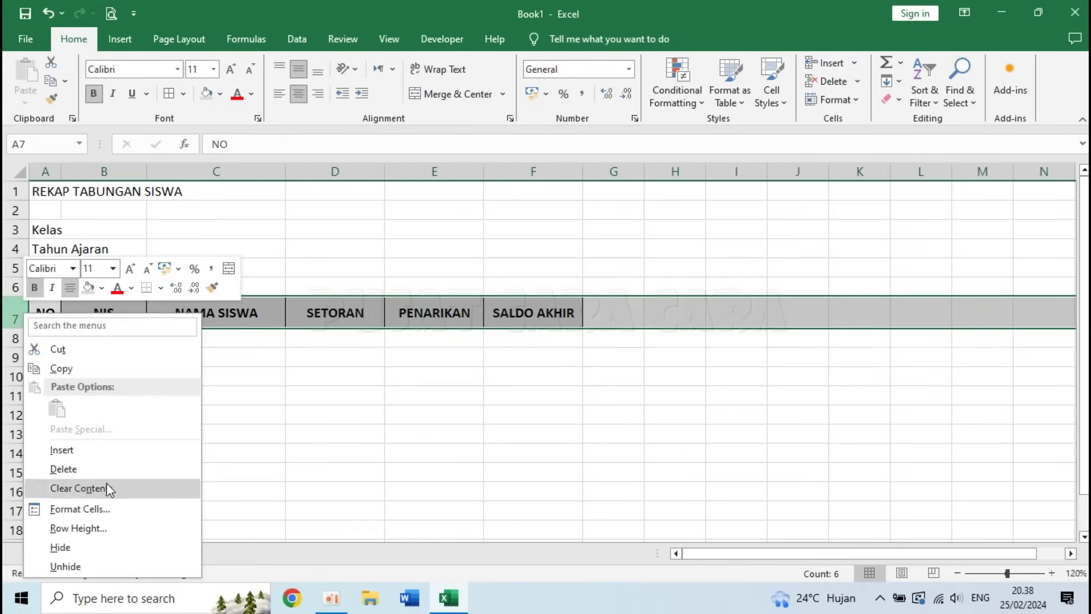
{"action": "left_click", "coordinate": [108, 528]}
{"action": "type", "text": "20"}
{"action": "key", "text": "Return"}
{"action": "left_click", "coordinate": [218, 433]}
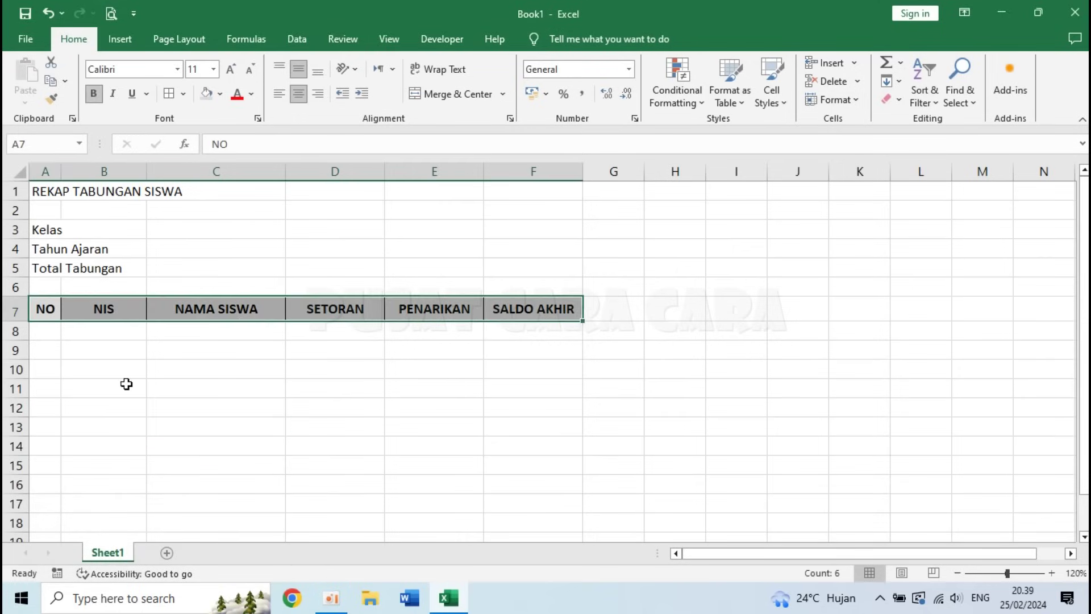
{"action": "left_click", "coordinate": [126, 384]}
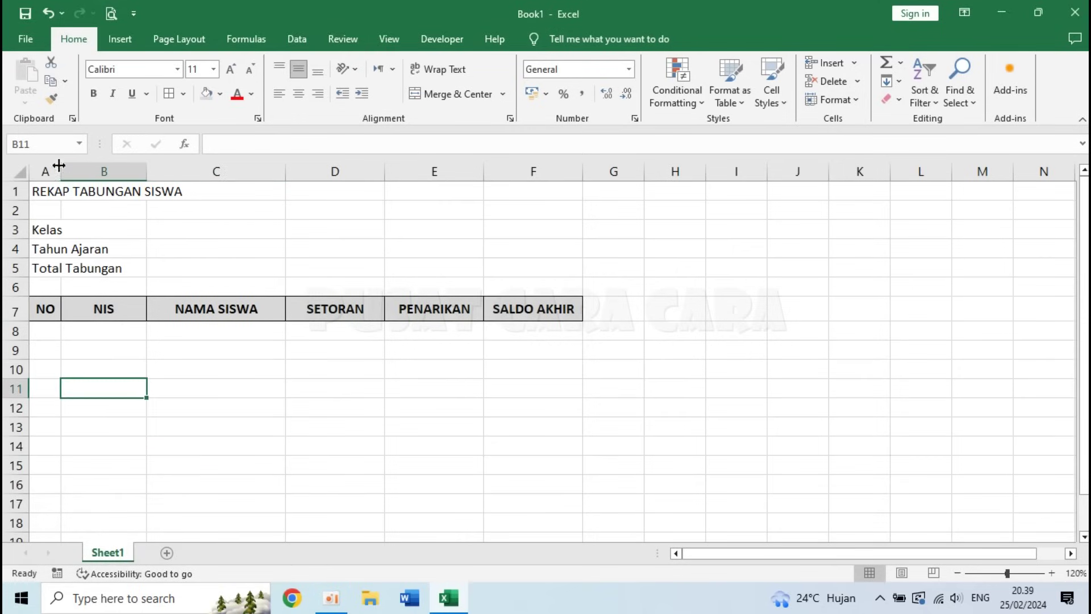
- Merge and centre A1:F1 and bold the REKAP TABUNGAN SISWA title
{"action": "left_click_drag", "start_coordinate": [37, 192], "coordinate": [517, 188]}
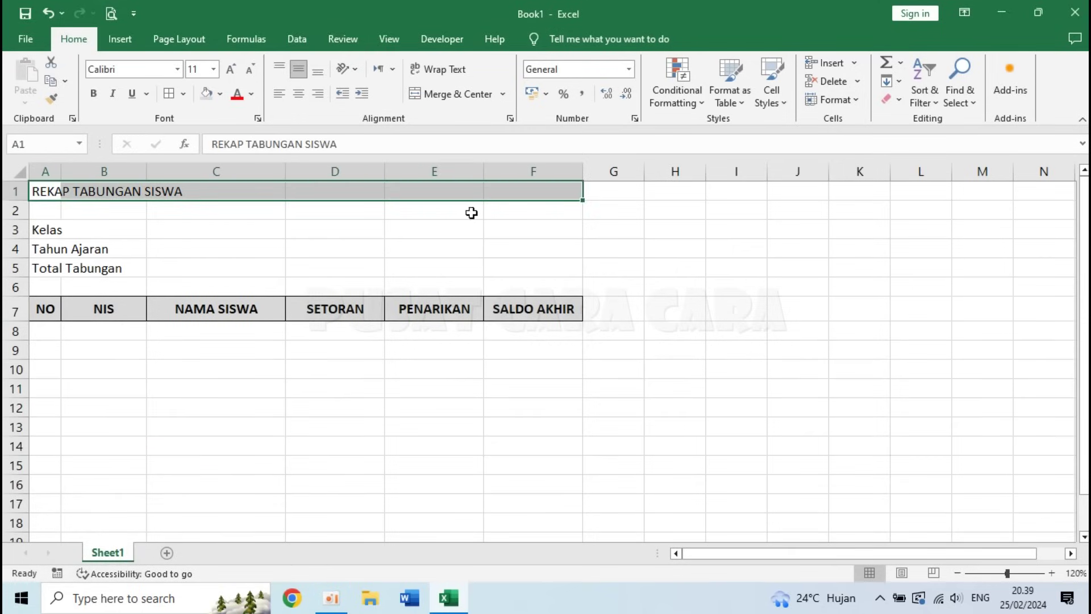
{"action": "left_click", "coordinate": [439, 92]}
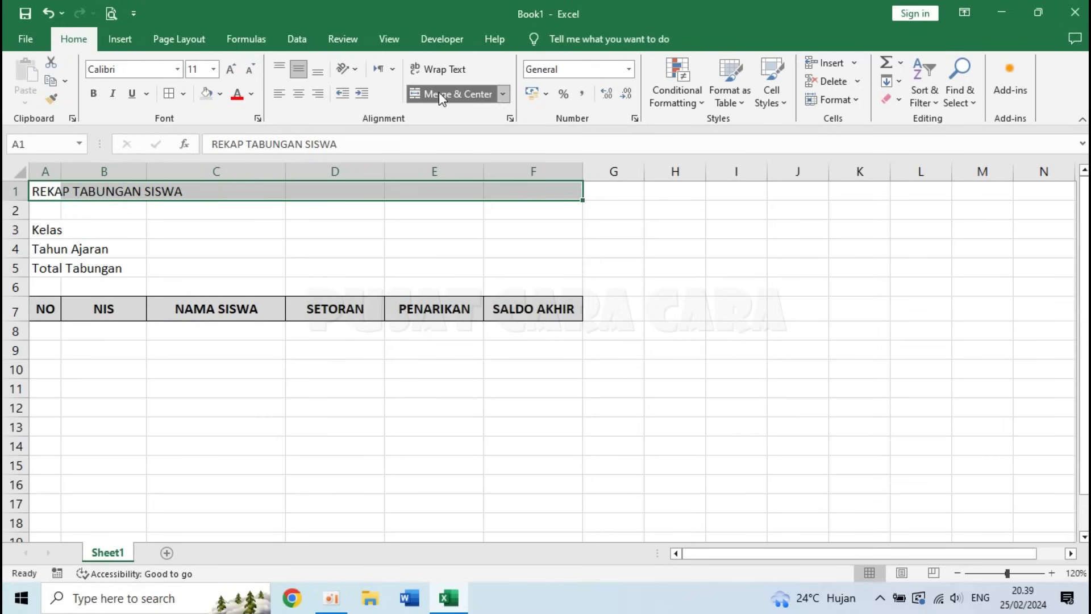
{"action": "left_click", "coordinate": [92, 96]}
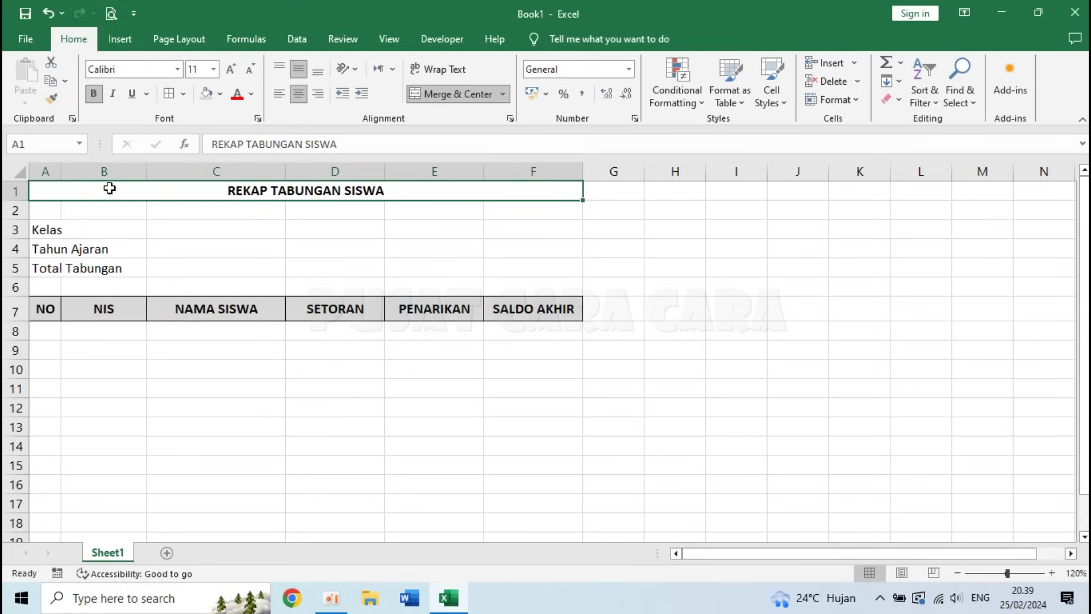
{"action": "left_click", "coordinate": [41, 228]}
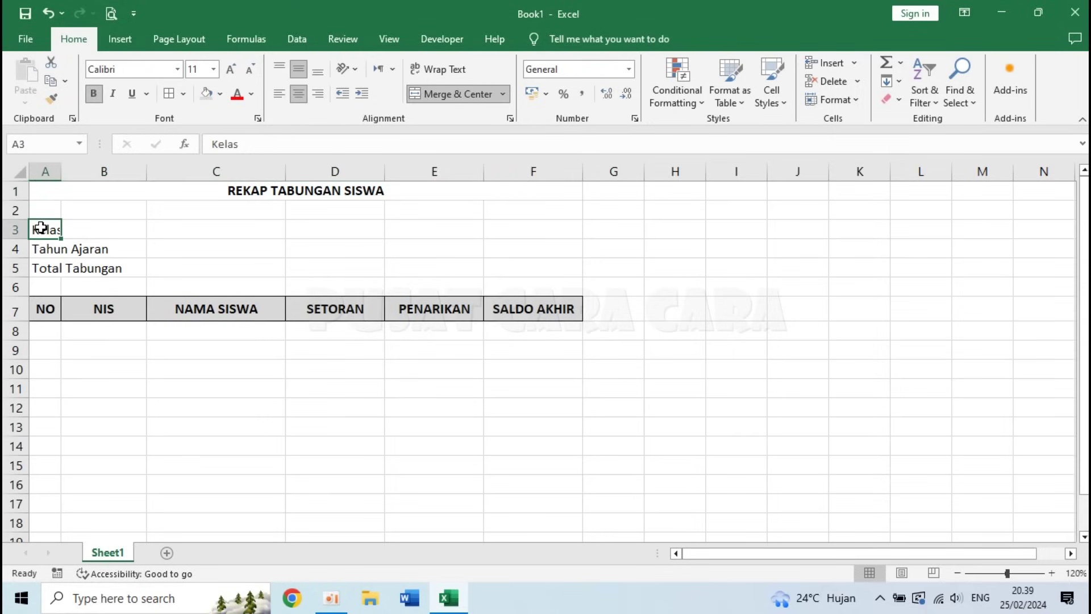
- Left-align the merged Kelas label in A3:B3 and copy its format to the Tahun Ajaran and Total Tabungan rows
{"action": "left_click_drag", "start_coordinate": [41, 228], "coordinate": [83, 226]}
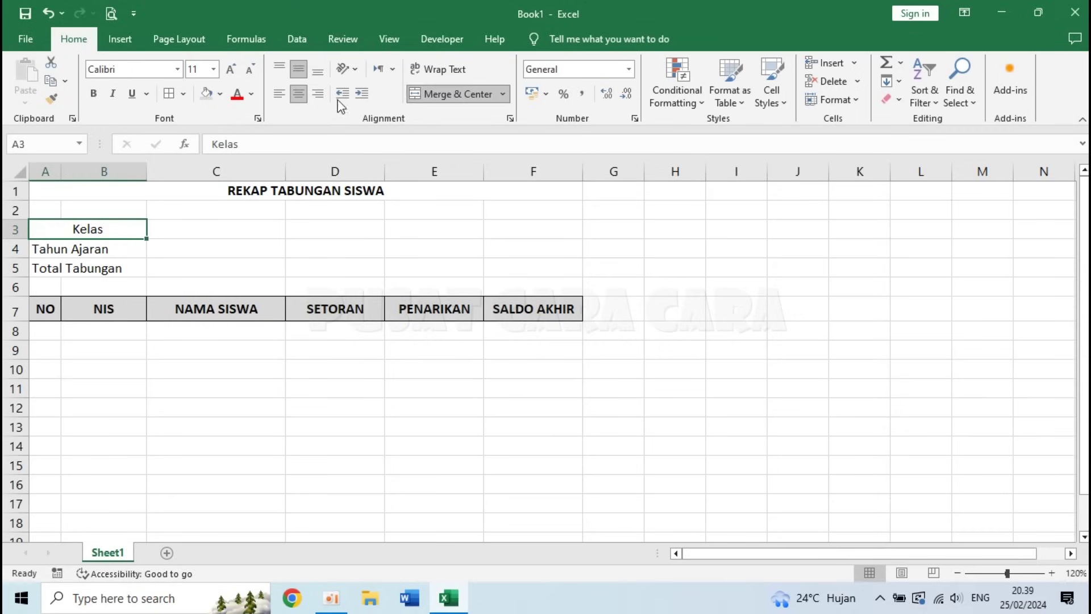
{"action": "left_click", "coordinate": [279, 96]}
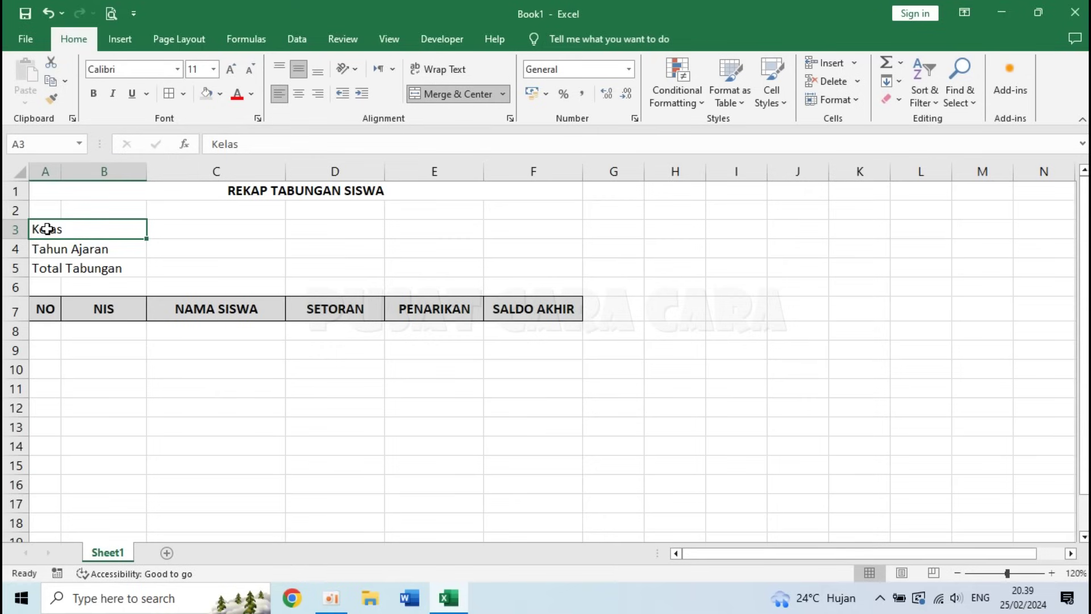
{"action": "left_click", "coordinate": [52, 99]}
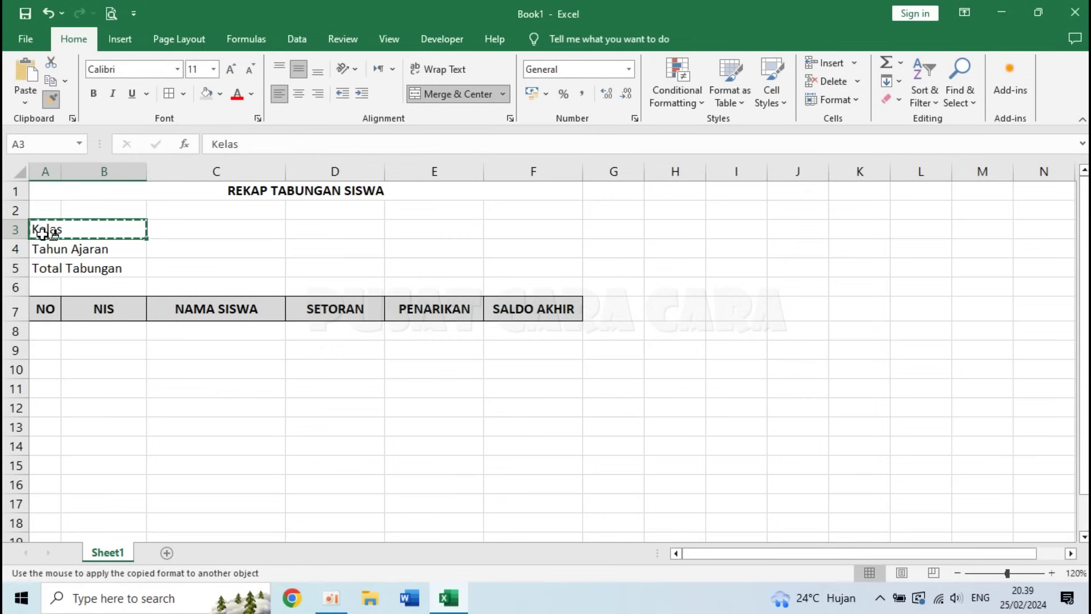
{"action": "left_click", "coordinate": [42, 248]}
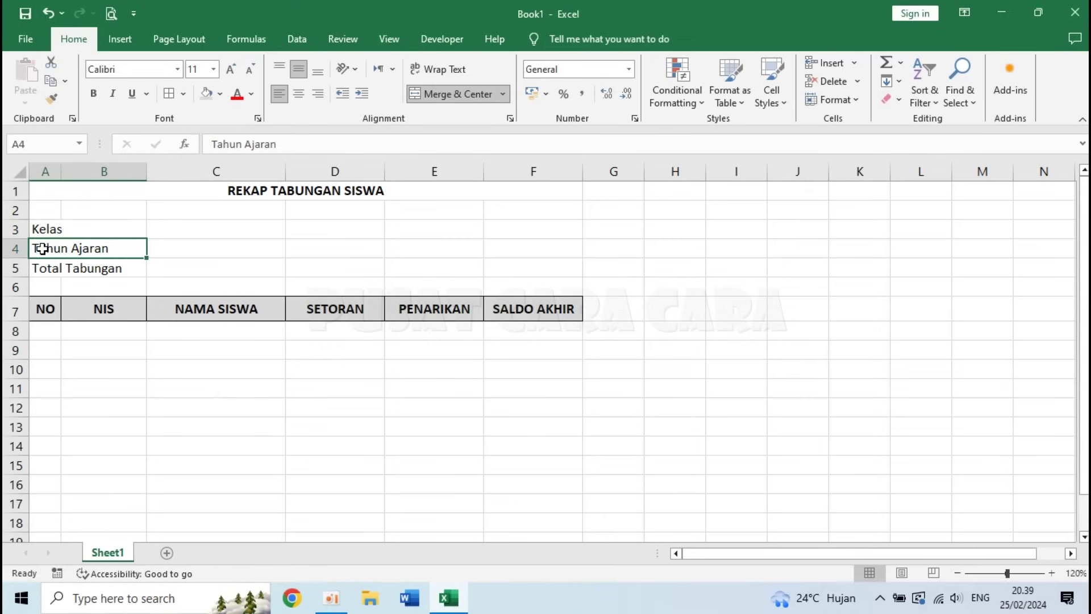
{"action": "left_click", "coordinate": [51, 99]}
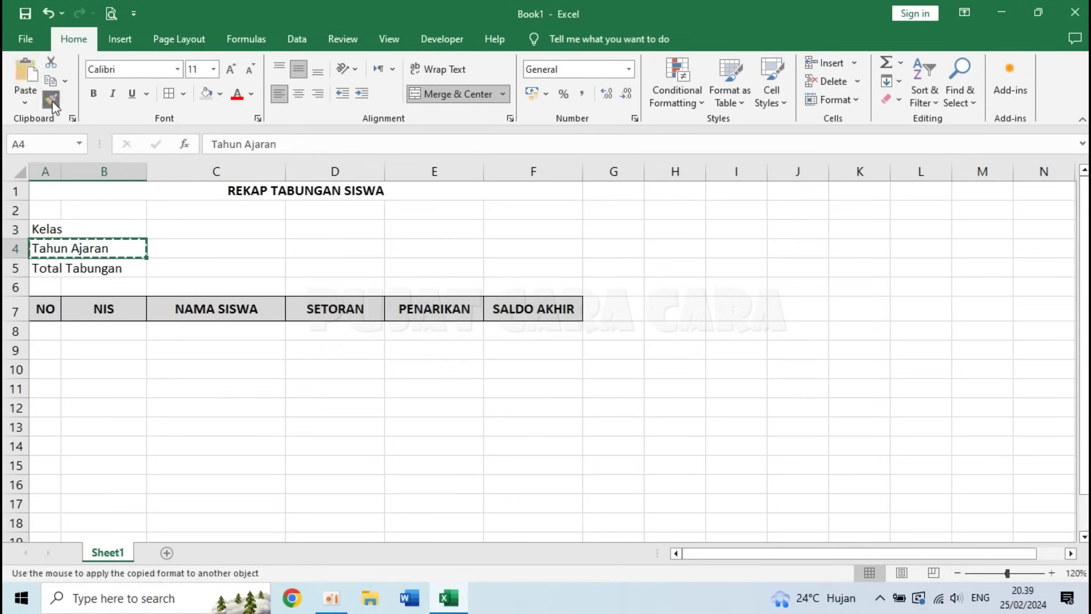
{"action": "left_click", "coordinate": [49, 269]}
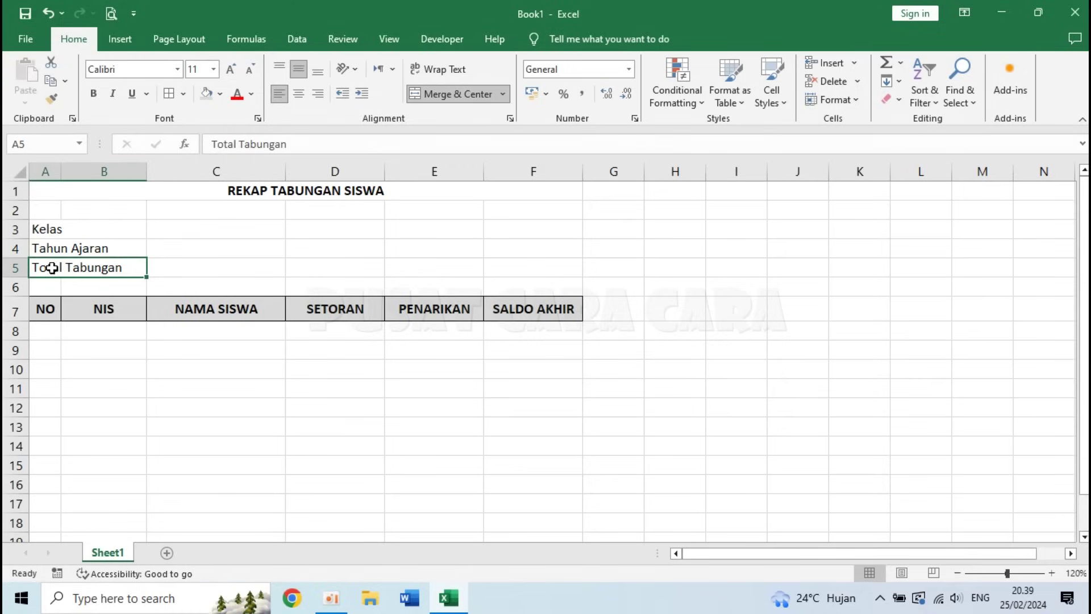
- Check the three merged label cells and select A3:B5
{"action": "left_click", "coordinate": [49, 228]}
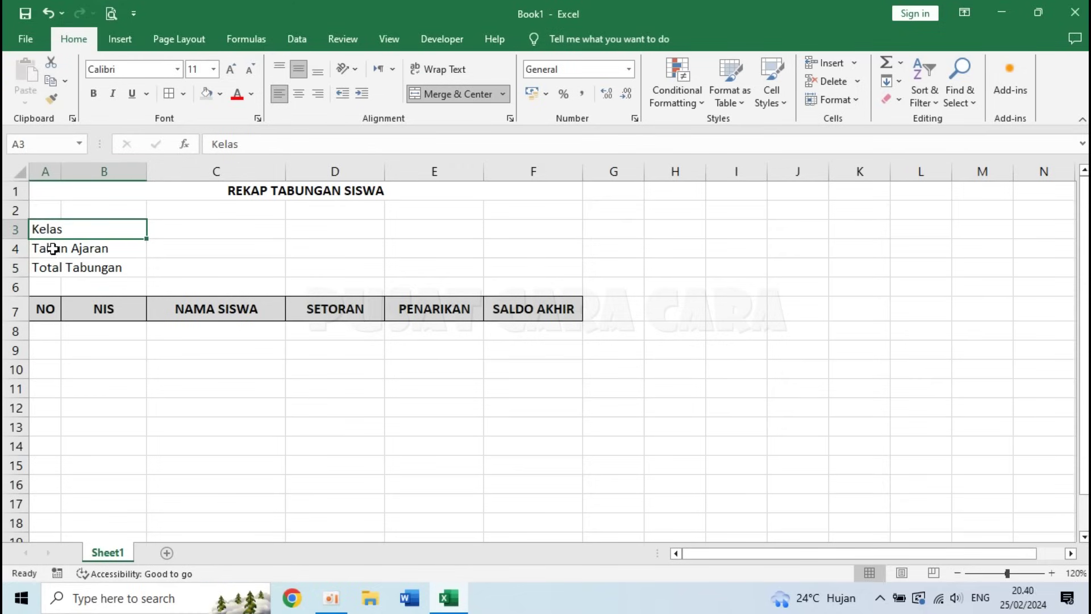
{"action": "left_click", "coordinate": [63, 249]}
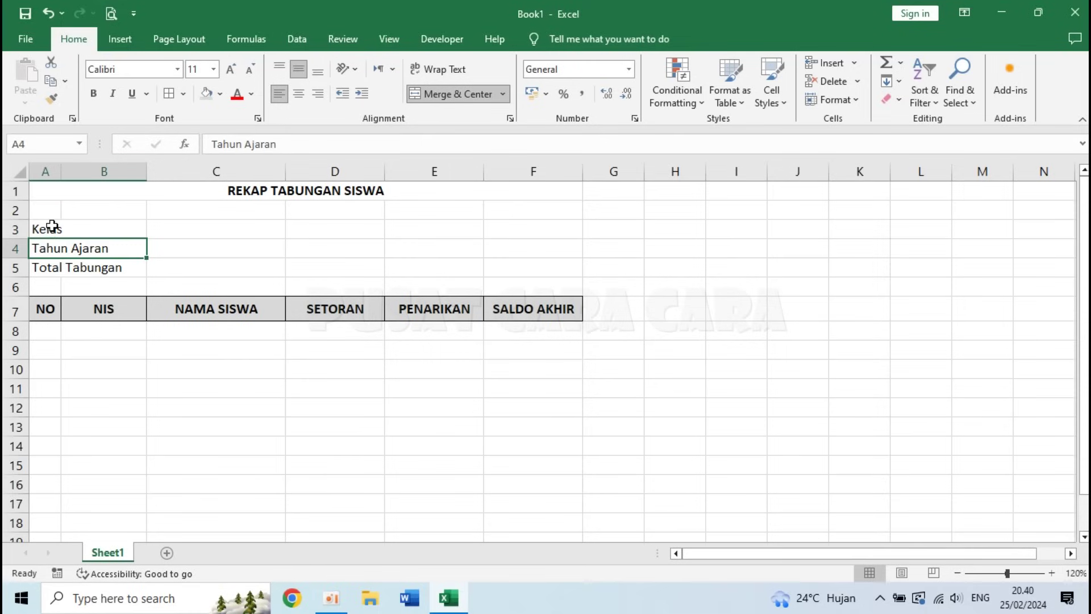
{"action": "left_click", "coordinate": [52, 226]}
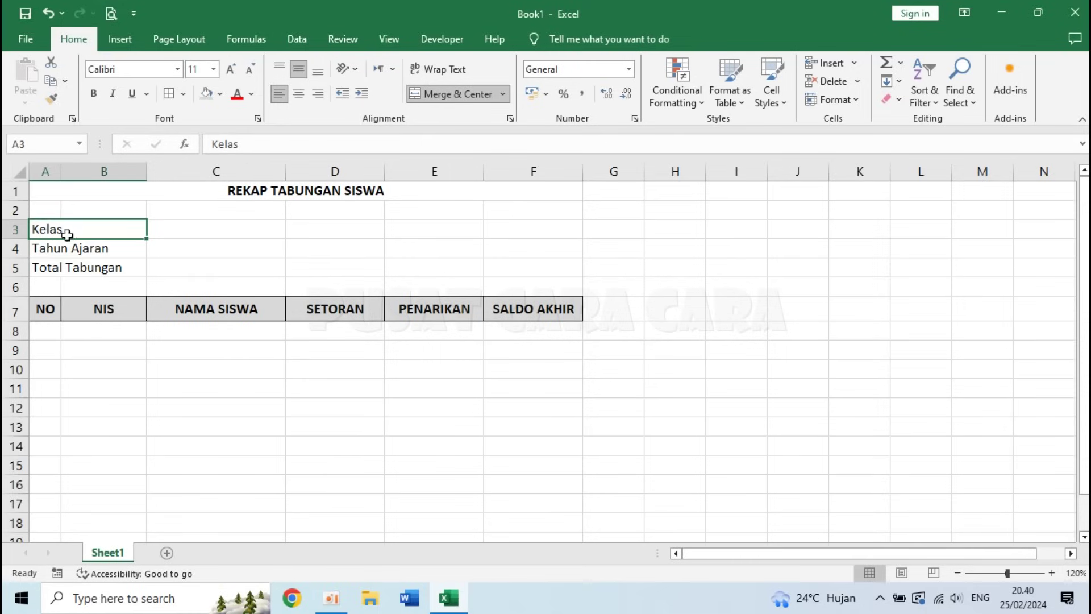
{"action": "left_click", "coordinate": [139, 270]}
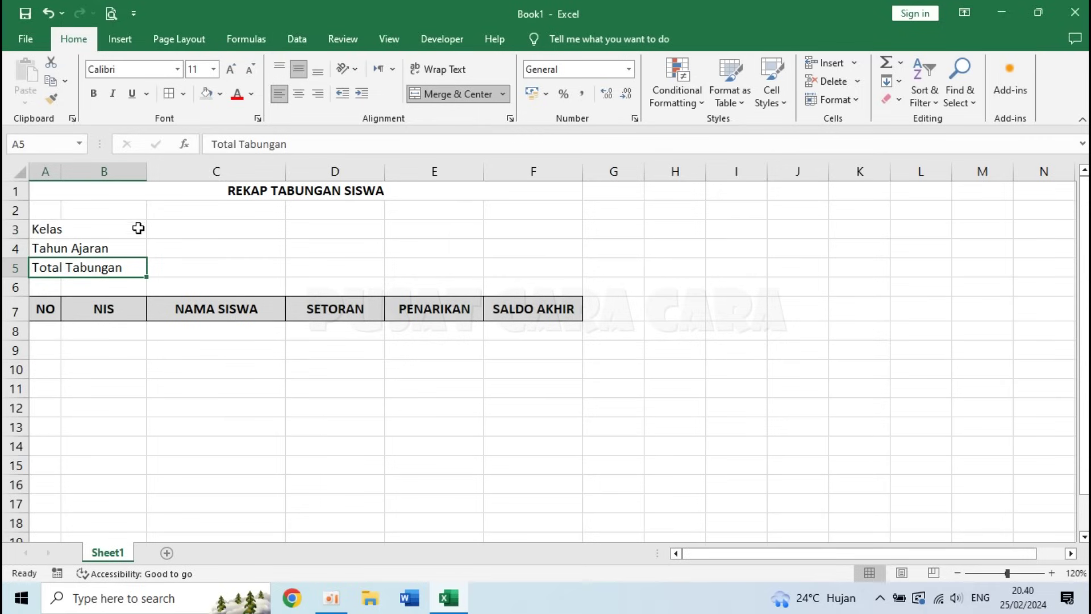
{"action": "left_click", "coordinate": [70, 229]}
{"action": "left_click_drag", "start_coordinate": [70, 229], "coordinate": [76, 268]}
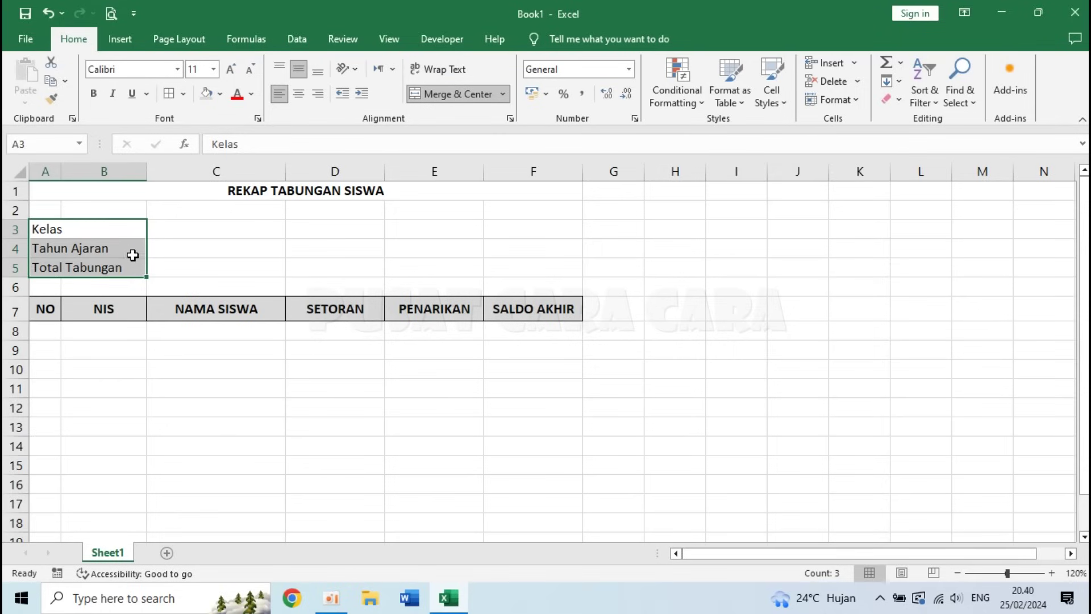
- Replace General with the custom format @ * ":" on the label cells A3:B5
{"action": "right_click", "coordinate": [91, 241]}
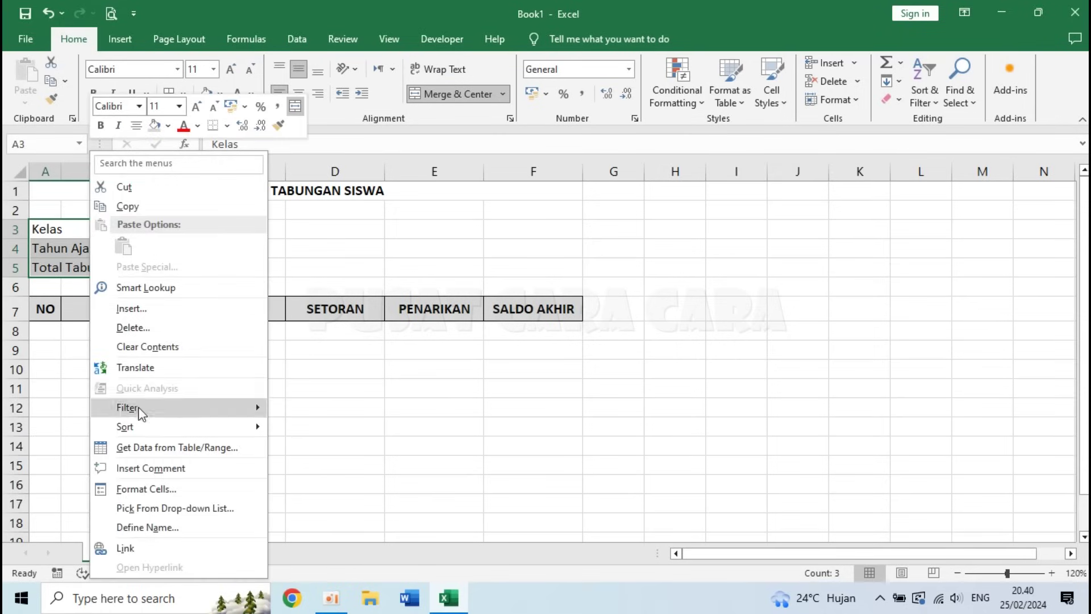
{"action": "left_click", "coordinate": [150, 487]}
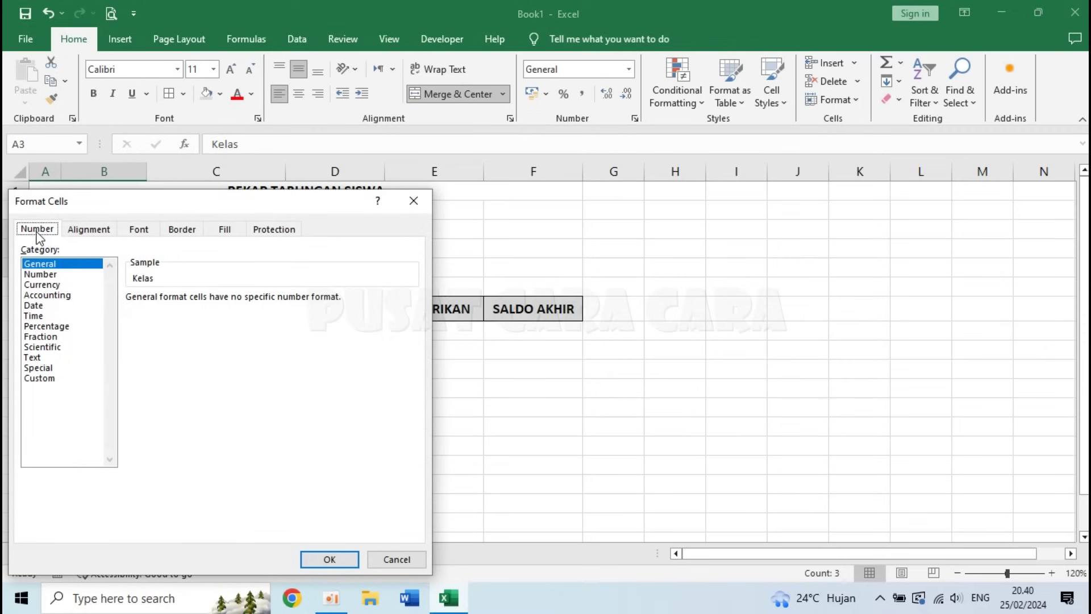
{"action": "left_click", "coordinate": [40, 377]}
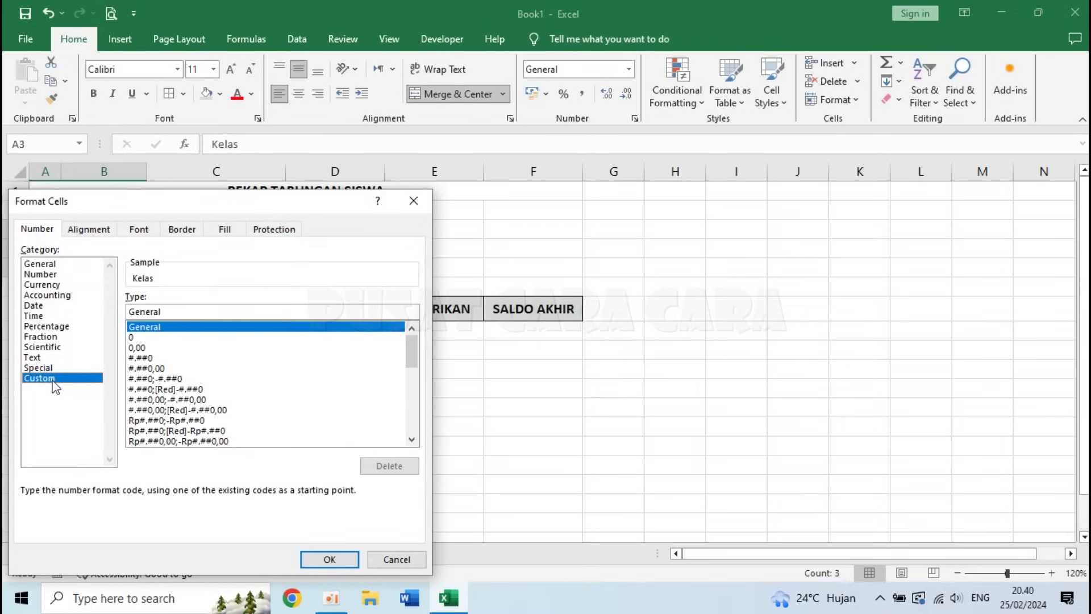
{"action": "left_click_drag", "start_coordinate": [174, 310], "coordinate": [118, 309]}
{"action": "key", "text": "BackSpace"}
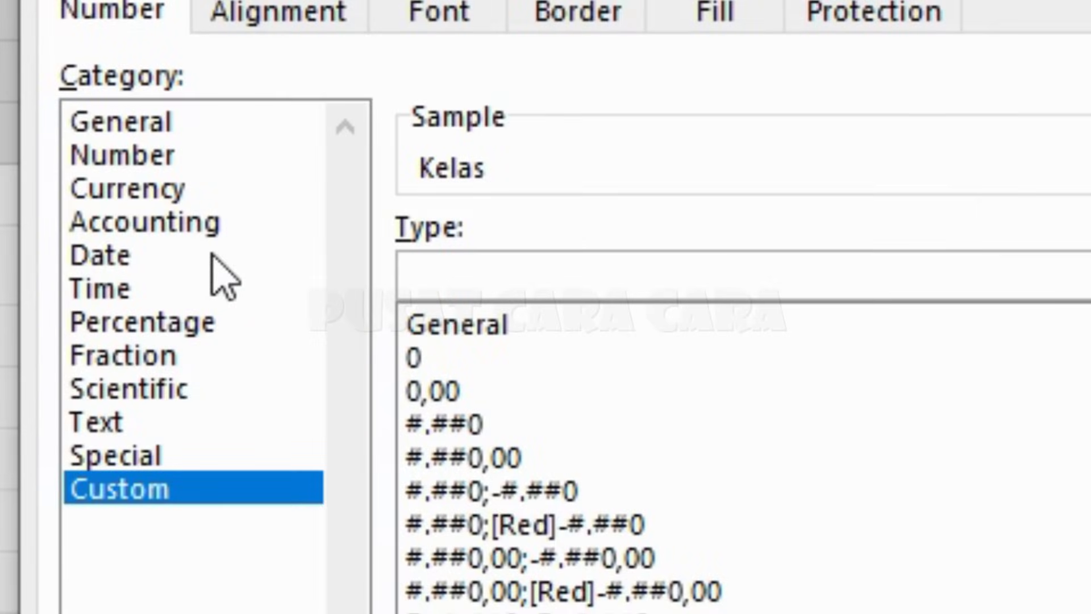
{"action": "type", "text": "@ * "}
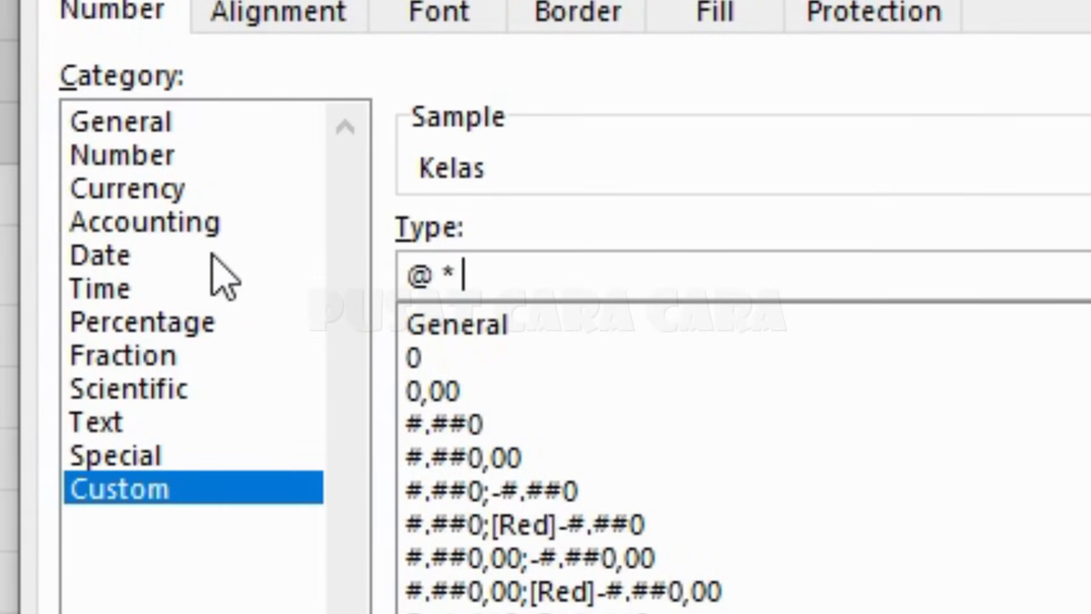
{"action": "type", "text": "'"}
{"action": "type", "text": ":\""}
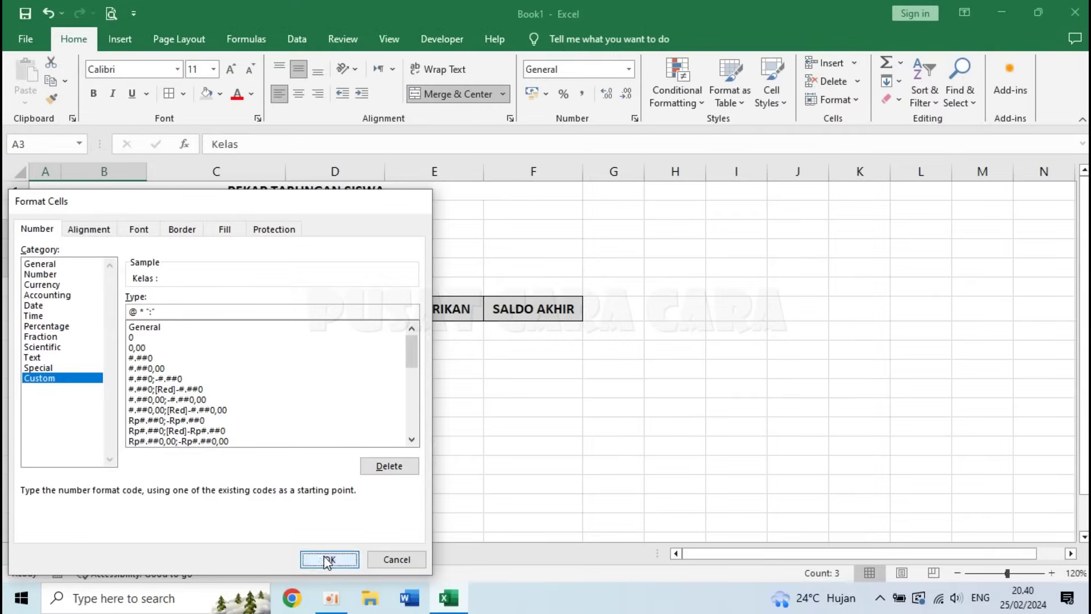
{"action": "left_click", "coordinate": [327, 560]}
- Enter class VI in C3 and school year 2024/2025 in C4
{"action": "left_click", "coordinate": [164, 234]}
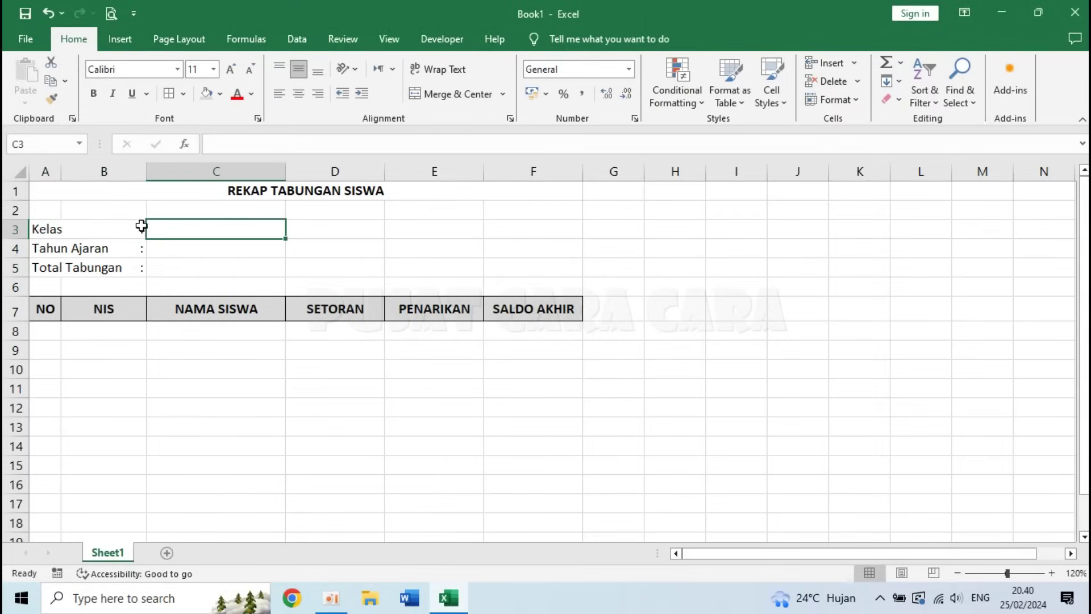
{"action": "left_click", "coordinate": [117, 227]}
{"action": "left_click", "coordinate": [127, 249]}
{"action": "left_click", "coordinate": [136, 266]}
{"action": "left_click", "coordinate": [167, 228]}
{"action": "type", "text": "iv"}
{"action": "key", "text": "BackSpace"}
{"action": "key", "text": "BackSpace"}
{"action": "type", "text": "VI"}
{"action": "key", "text": "Return"}
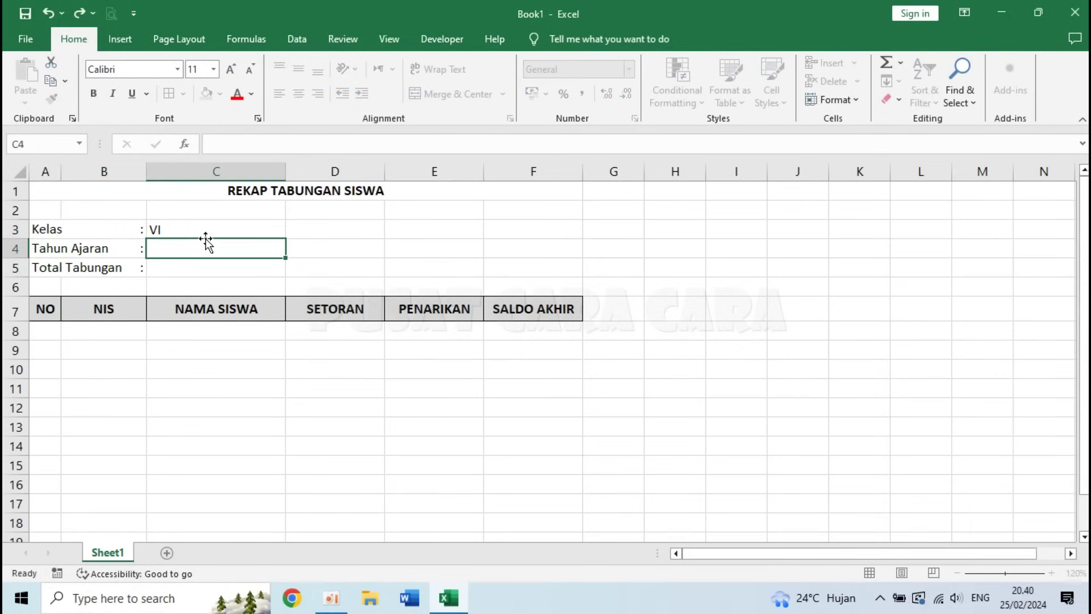
{"action": "type", "text": "2024/20"}
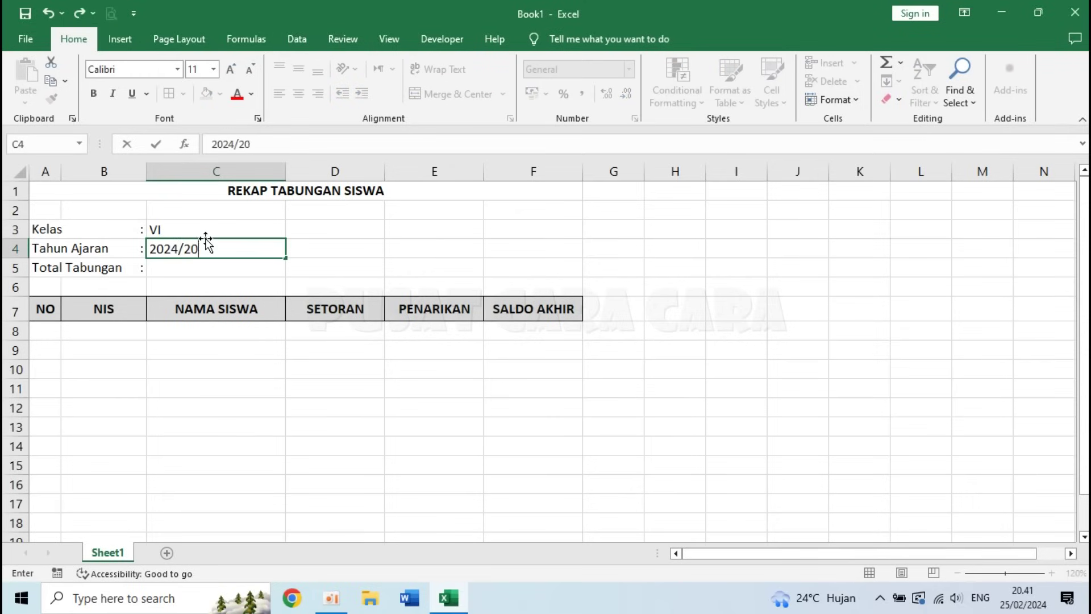
{"action": "type", "text": "25"}
{"action": "key", "text": "Return"}
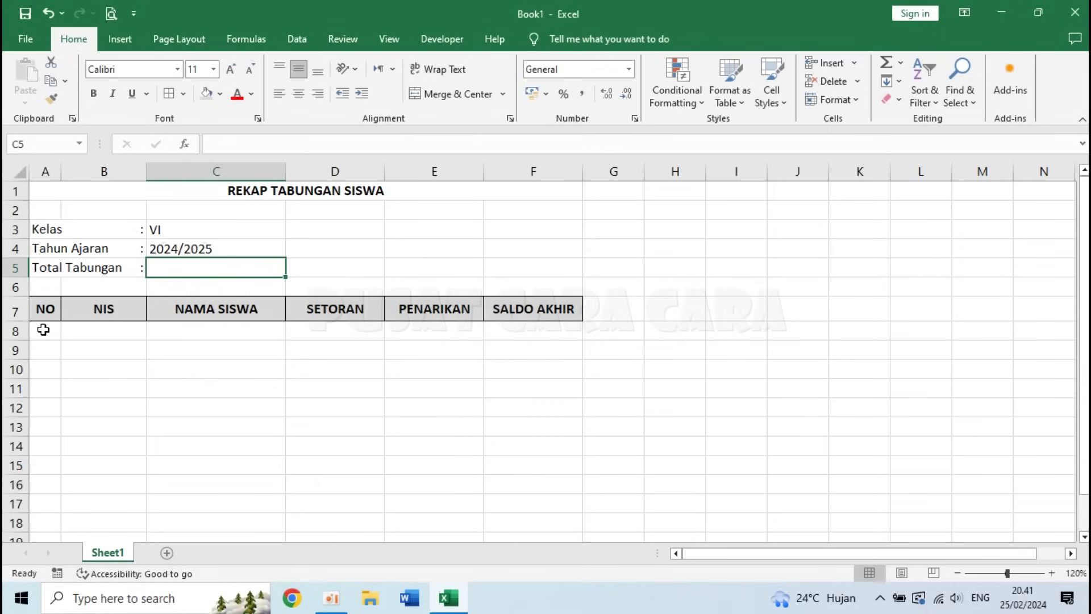
- Pick cell A8 under the NO header to hold the numbering formula
{"action": "left_click", "coordinate": [44, 330]}
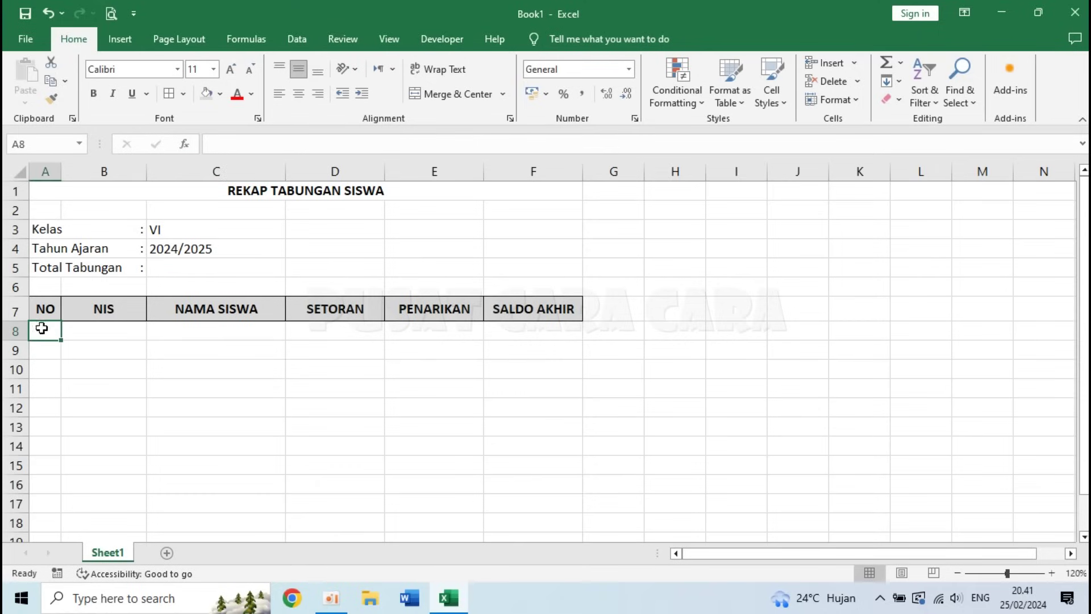
{"action": "left_click", "coordinate": [39, 355]}
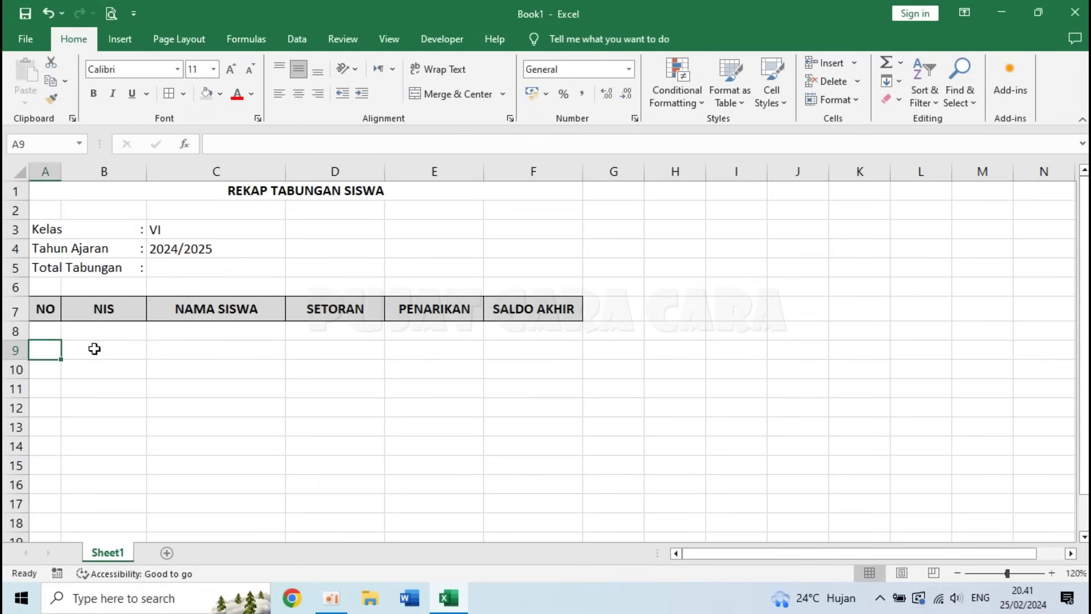
{"action": "left_click", "coordinate": [222, 334]}
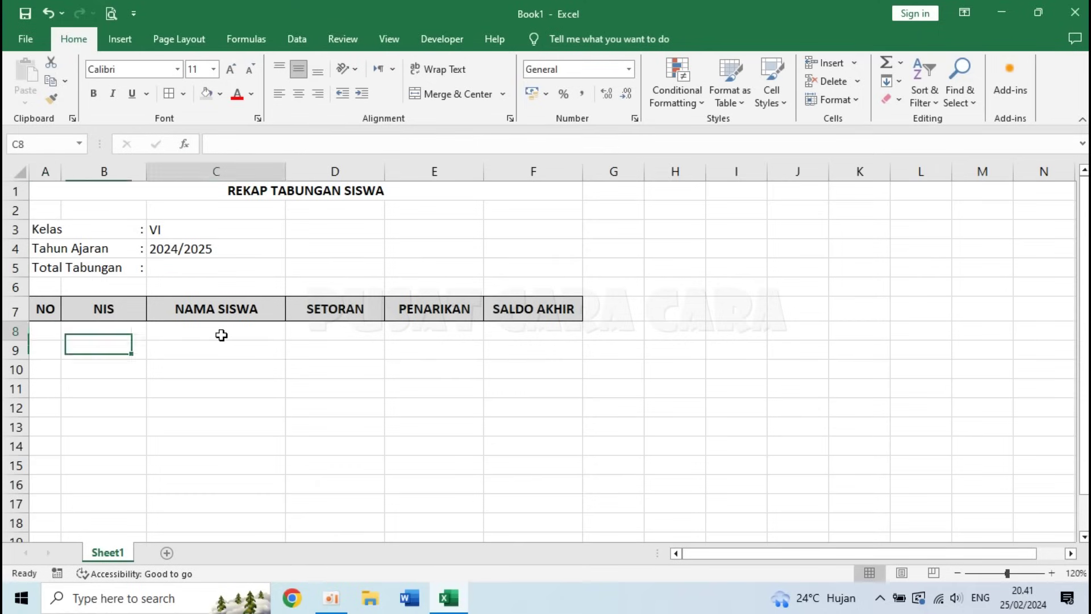
{"action": "left_click", "coordinate": [41, 332]}
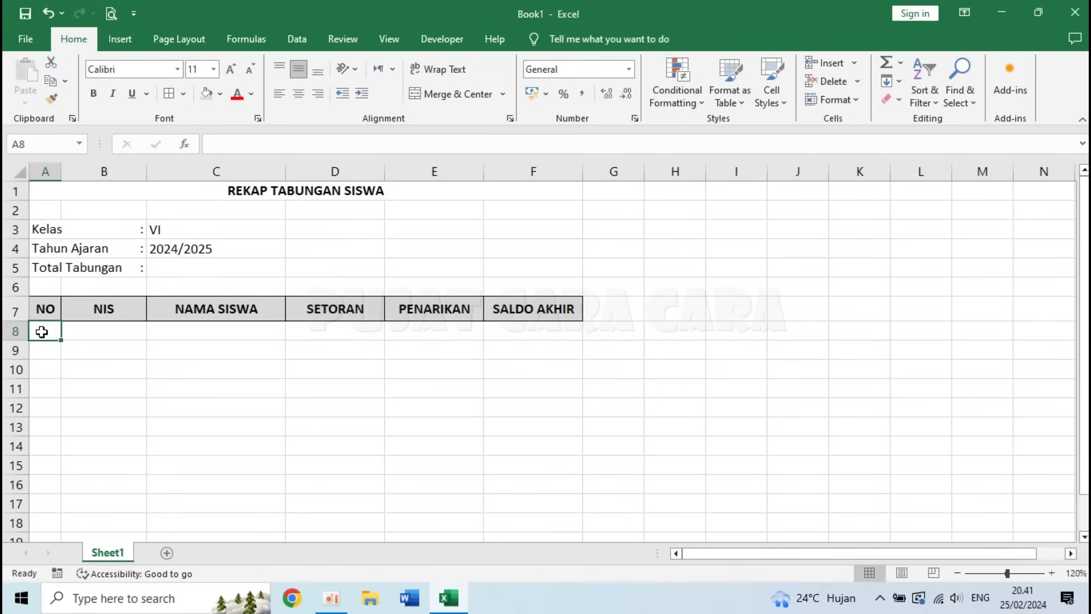
{"action": "left_click", "coordinate": [195, 335]}
{"action": "left_click", "coordinate": [81, 331]}
{"action": "left_click", "coordinate": [46, 332]}
{"action": "type", "text": "="}
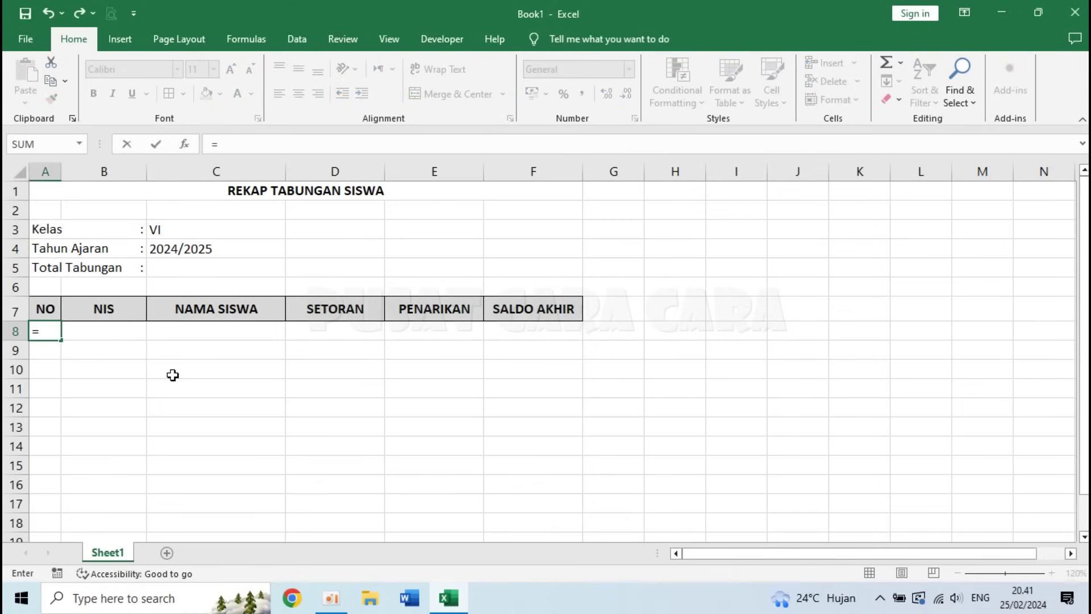
{"action": "key", "text": "Escape"}
- Type =IF(C8<>"";ROW()-7;"") into A8, taking the C8 reference from the sheet
{"action": "type", "text": "=IF("}
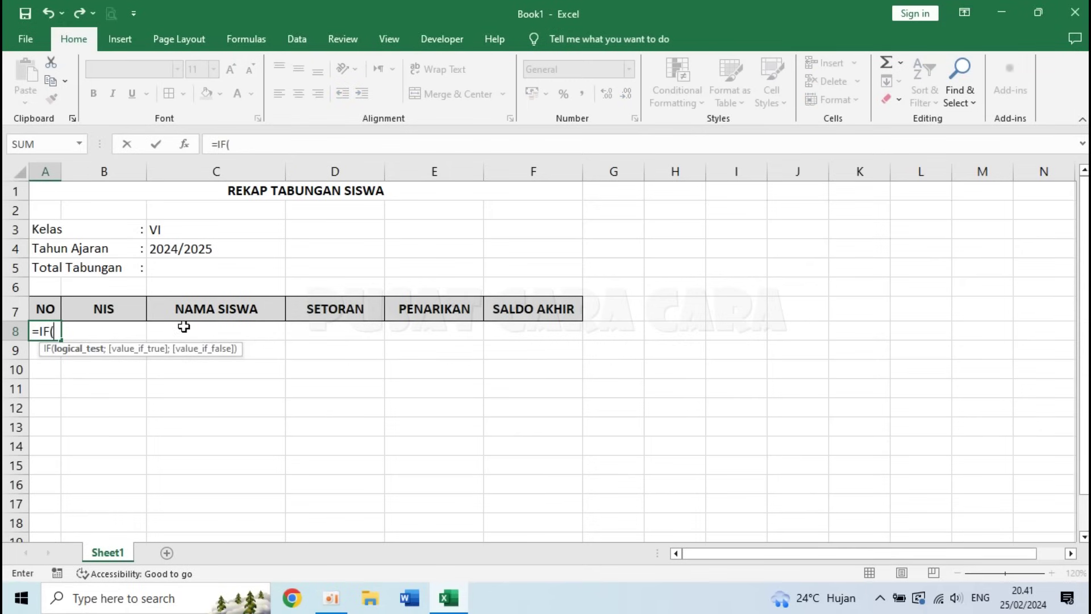
{"action": "left_click", "coordinate": [205, 330]}
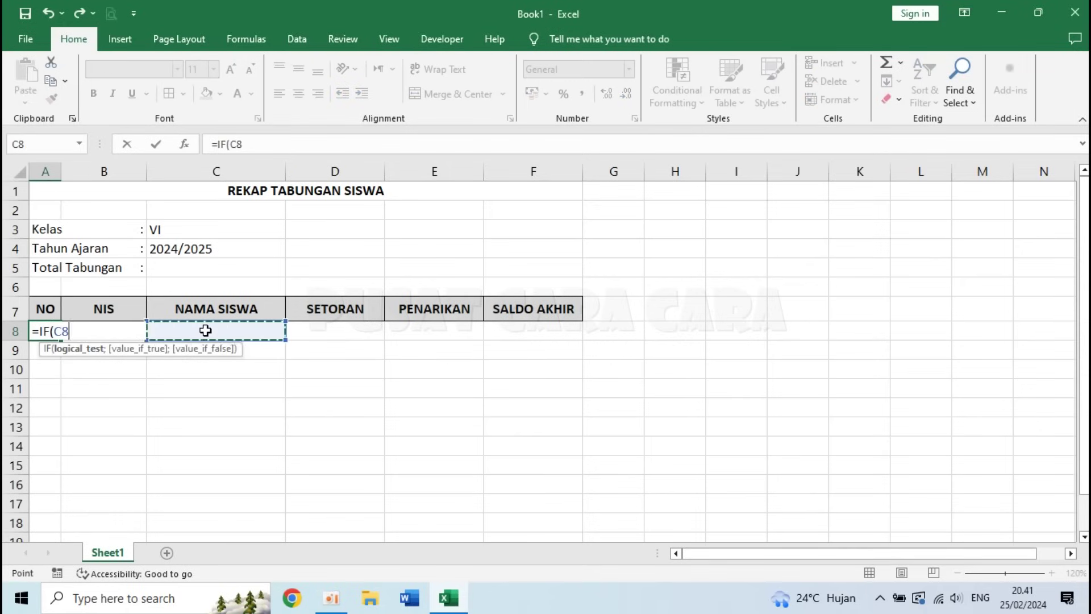
{"action": "type", "text": "<>"}
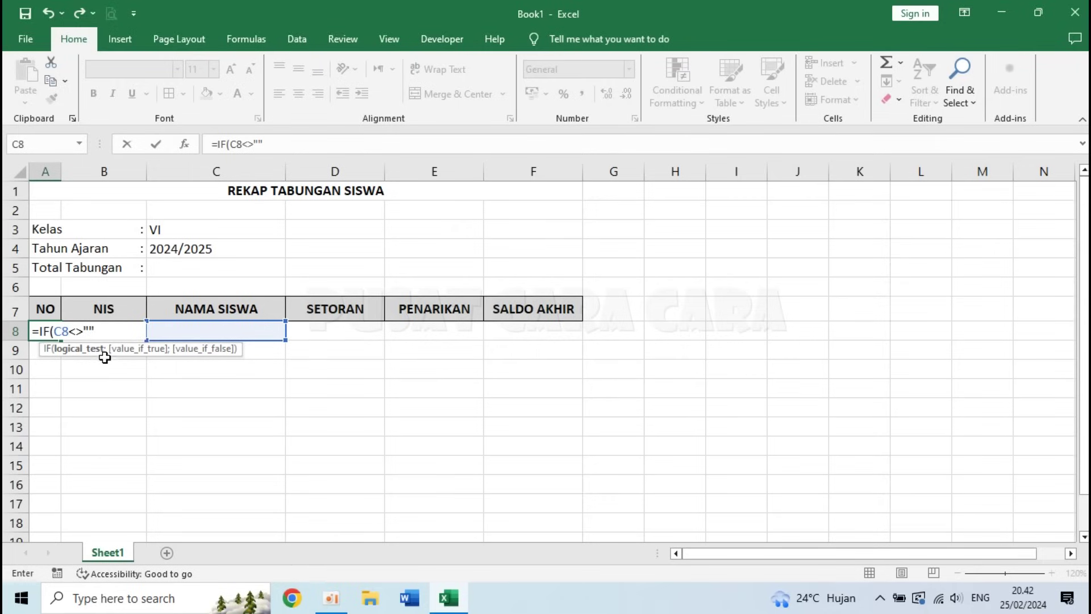
{"action": "type", "text": ";"}
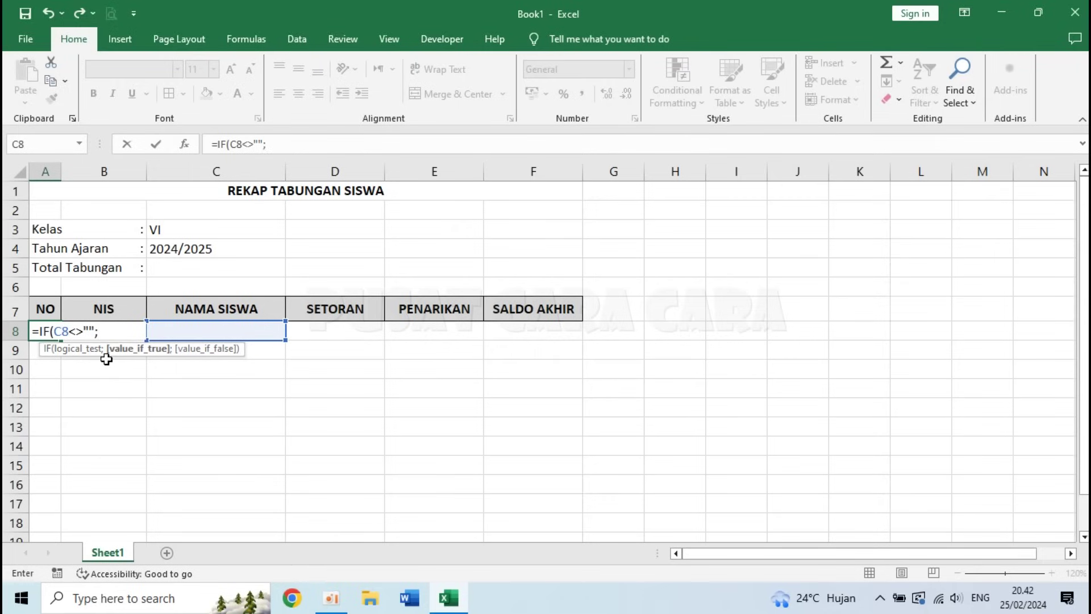
{"action": "key", "text": "BackSpace"}
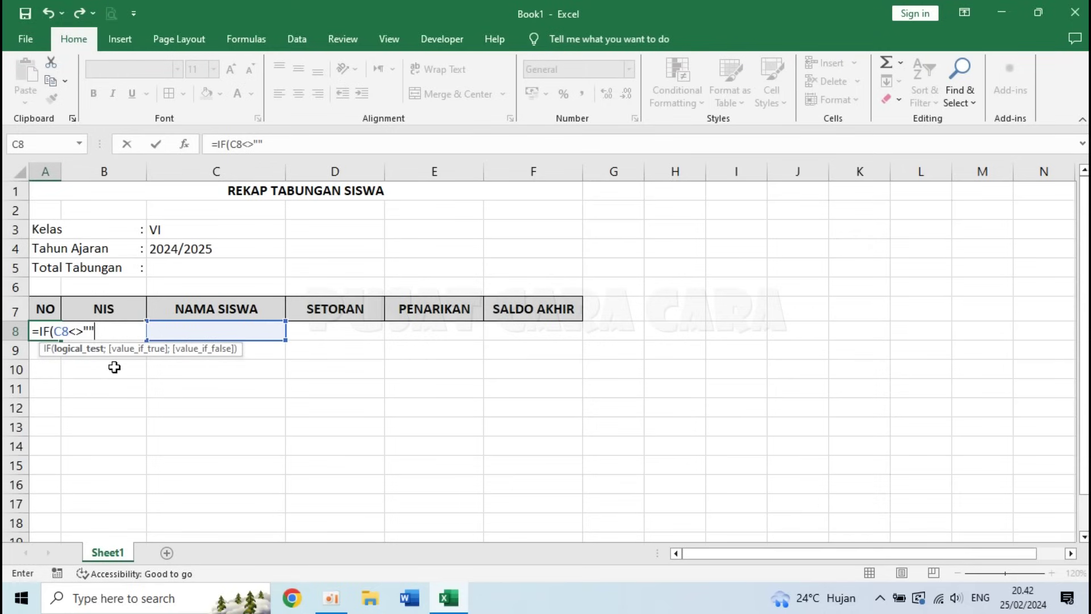
{"action": "type", "text": ";"}
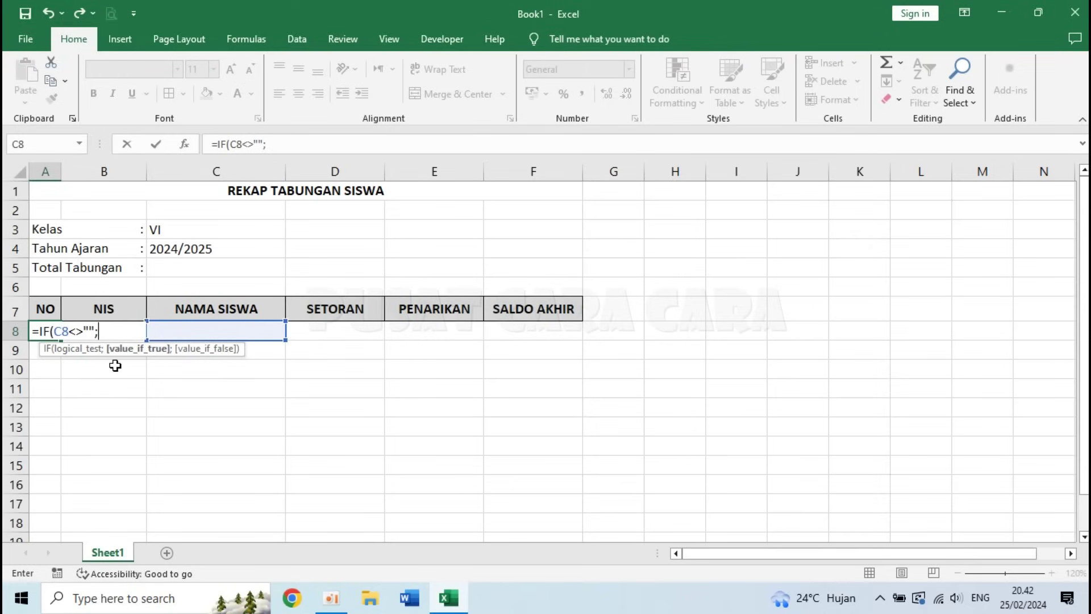
{"action": "type", "text": "ROW"}
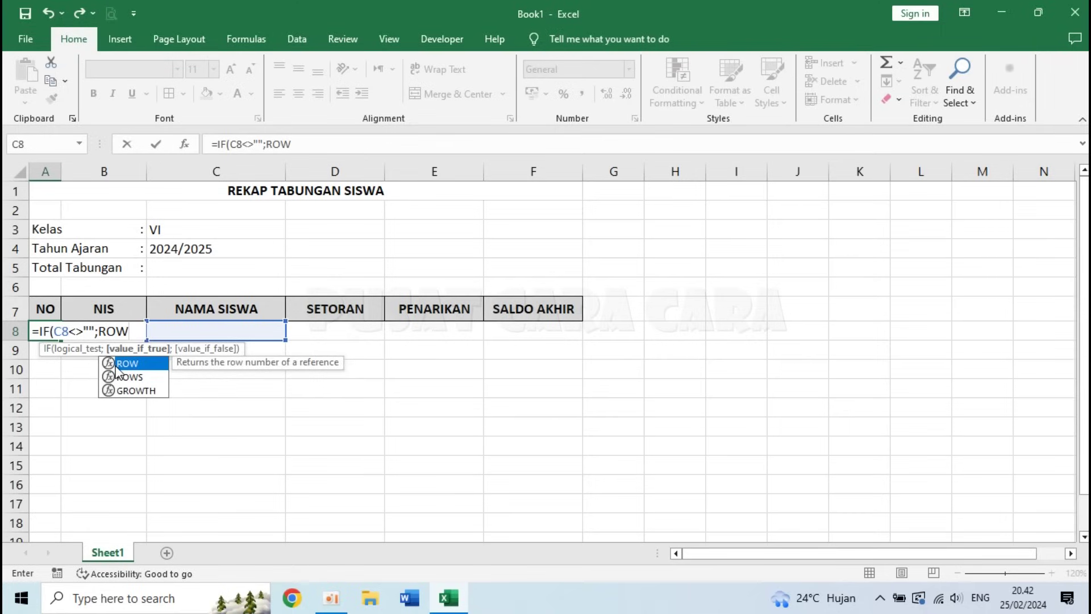
{"action": "type", "text": "()-7"}
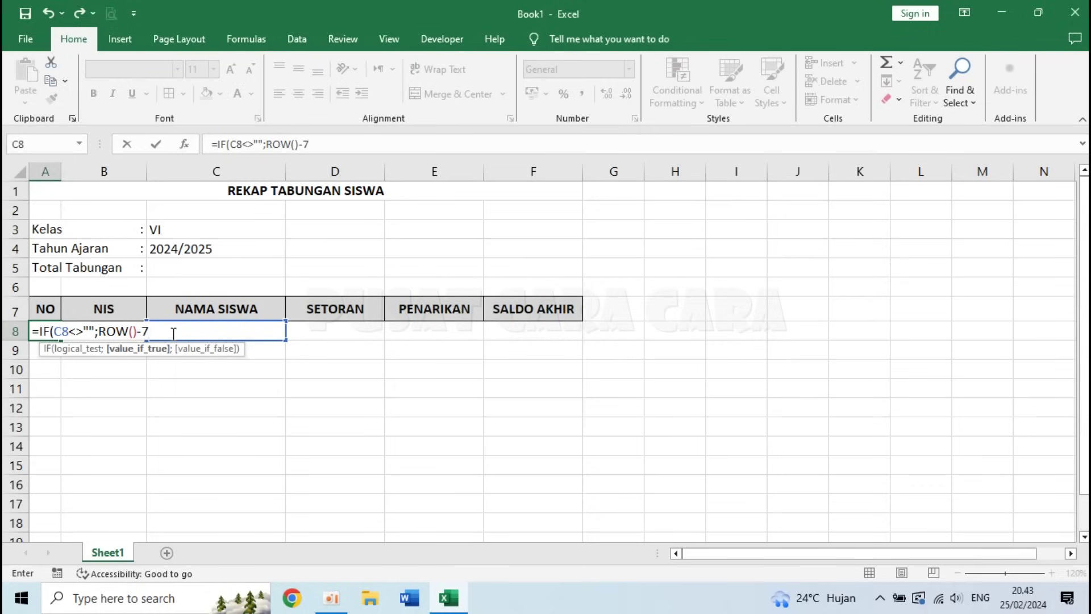
{"action": "type", "text": ";"}
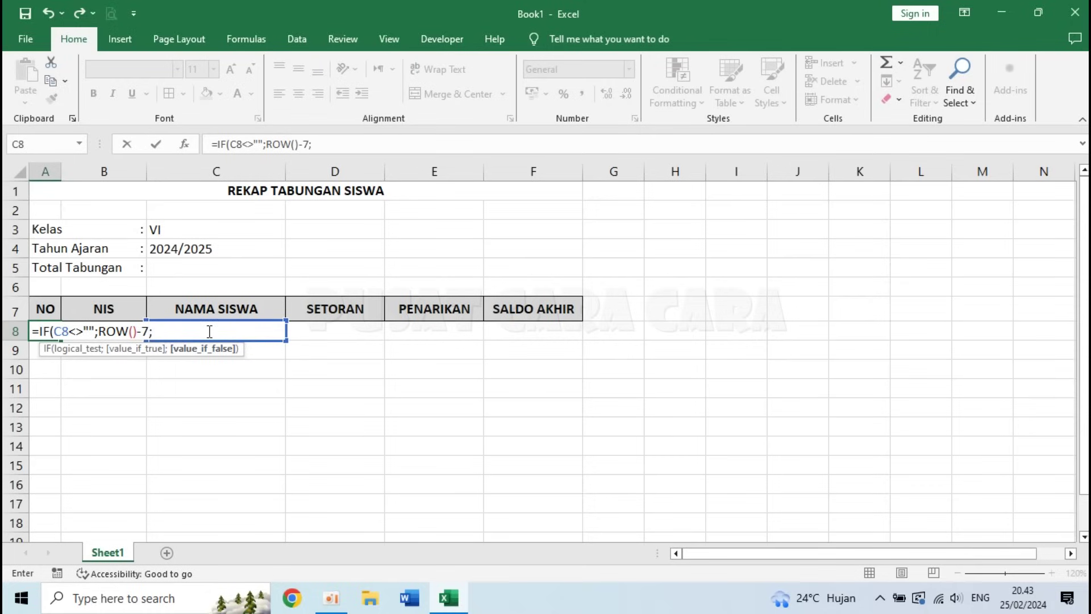
{"action": "type", "text": "\"\")"}
- Review the formula's C8 condition, ROW()-7 and empty-text arguments, then confirm it
{"action": "left_click", "coordinate": [132, 332]}
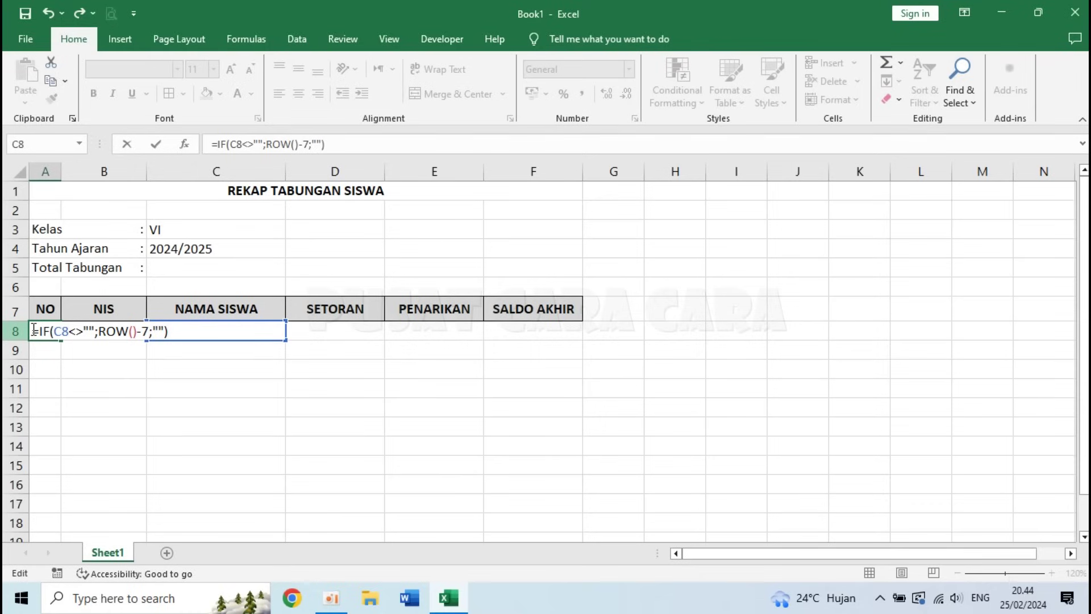
{"action": "left_click_drag", "start_coordinate": [41, 330], "coordinate": [96, 333]}
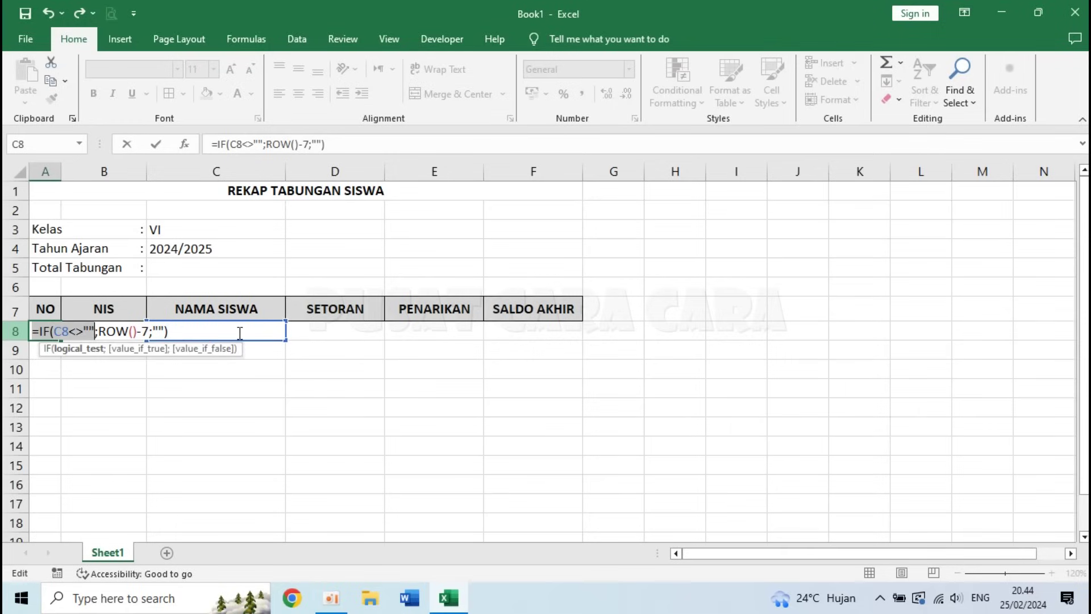
{"action": "left_click", "coordinate": [99, 331]}
{"action": "left_click_drag", "start_coordinate": [99, 331], "coordinate": [148, 331]}
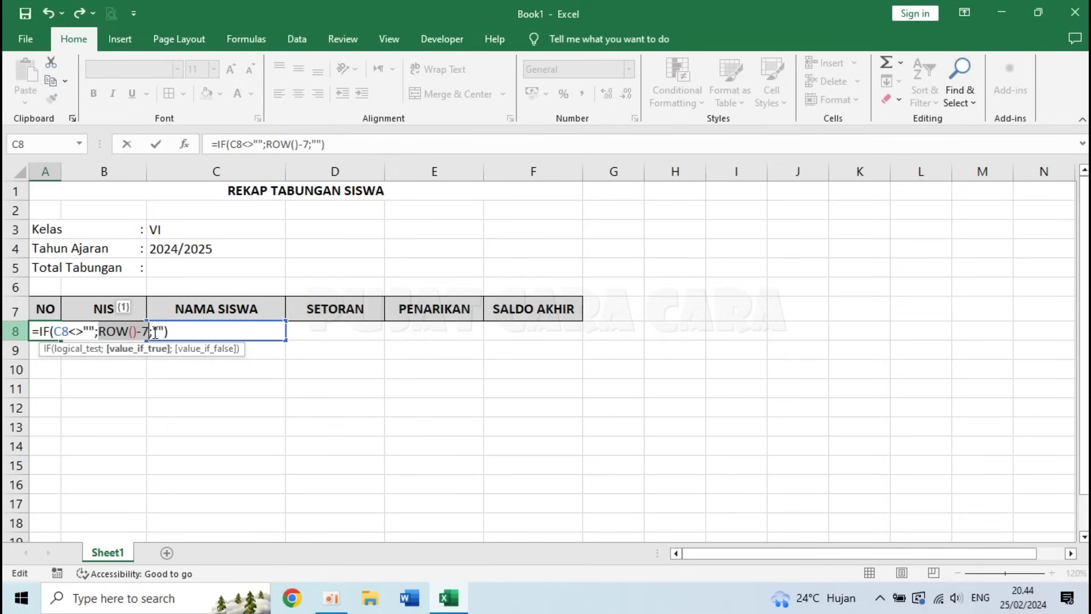
{"action": "left_click", "coordinate": [137, 330]}
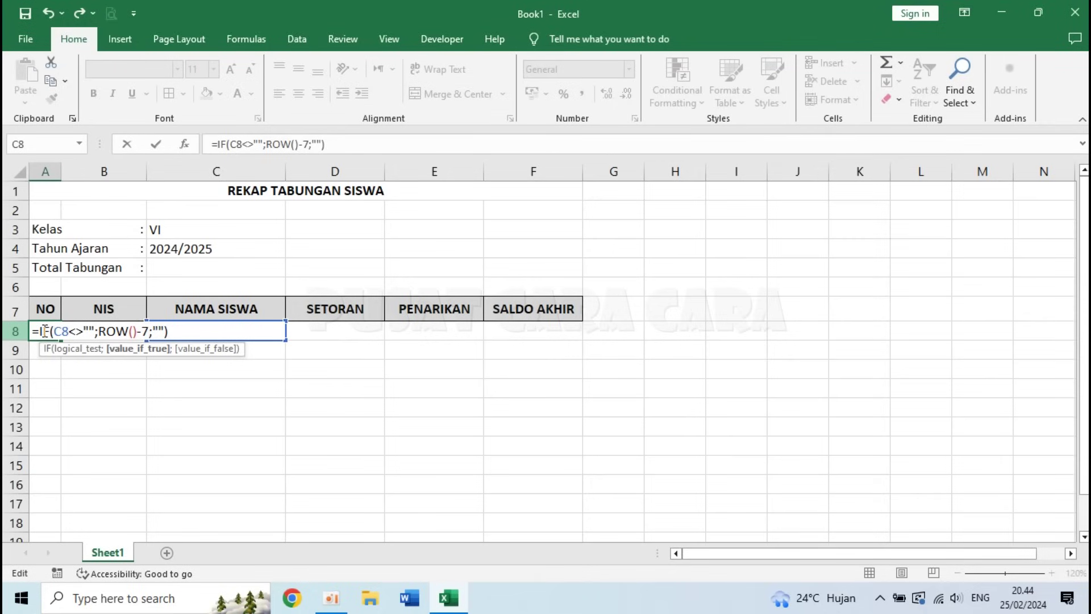
{"action": "left_click", "coordinate": [158, 331]}
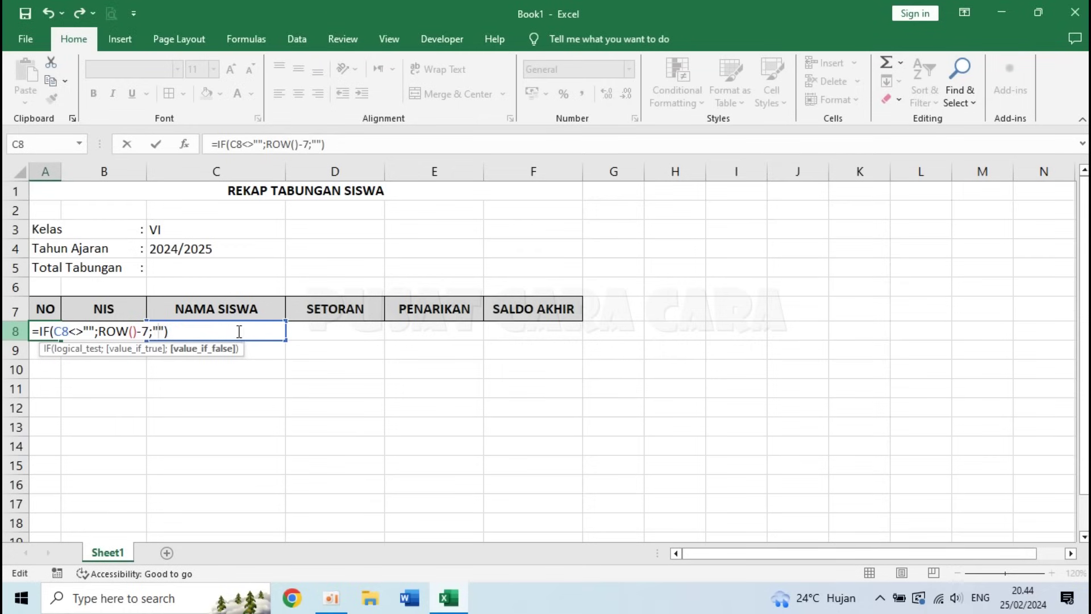
{"action": "double_click", "coordinate": [58, 331]}
{"action": "left_click", "coordinate": [159, 331]}
{"action": "left_click", "coordinate": [282, 336]}
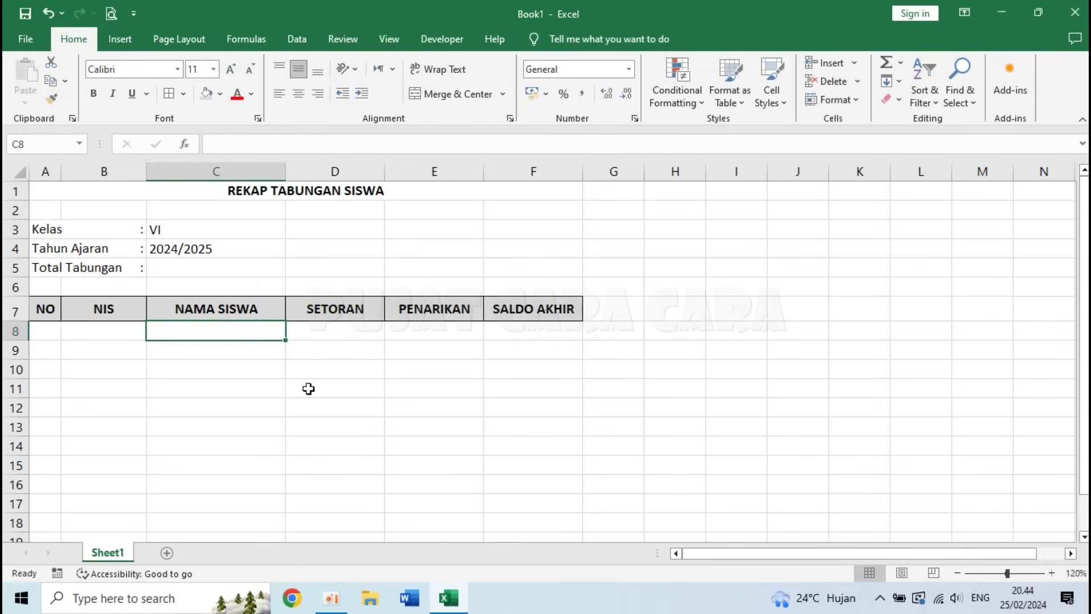
- Test the A8 formula with a sample name 'A' in C8, then recheck A8
{"action": "type", "text": "A"}
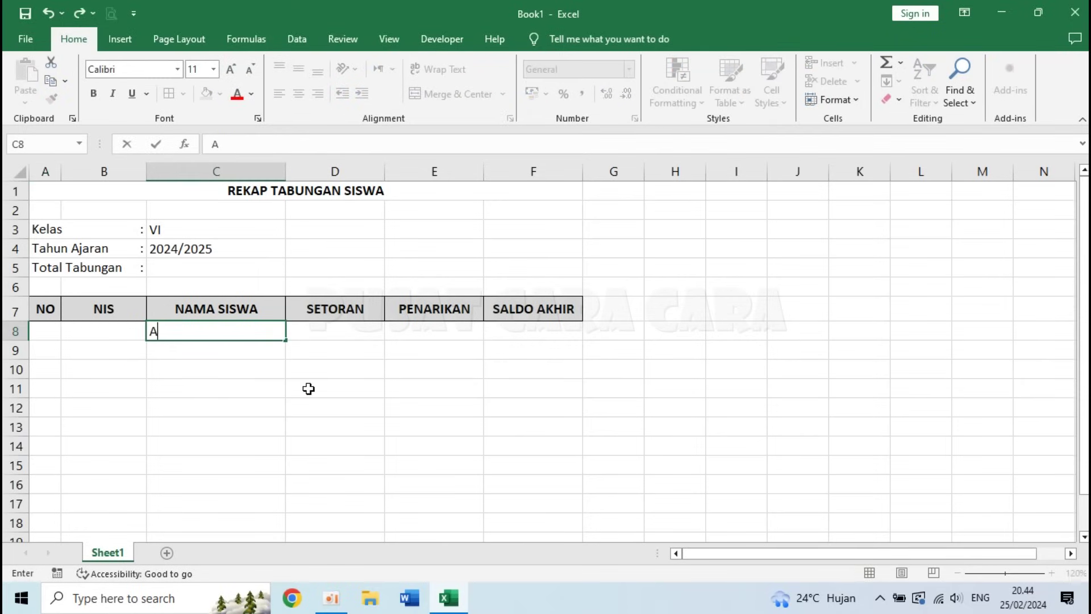
{"action": "key", "text": "Return"}
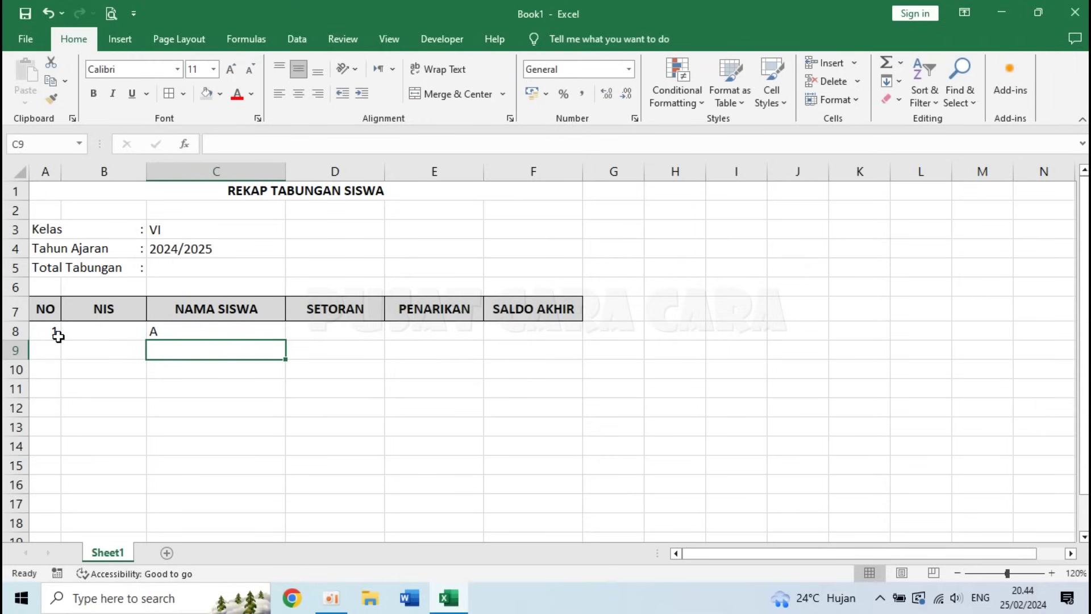
{"action": "left_click", "coordinate": [206, 334]}
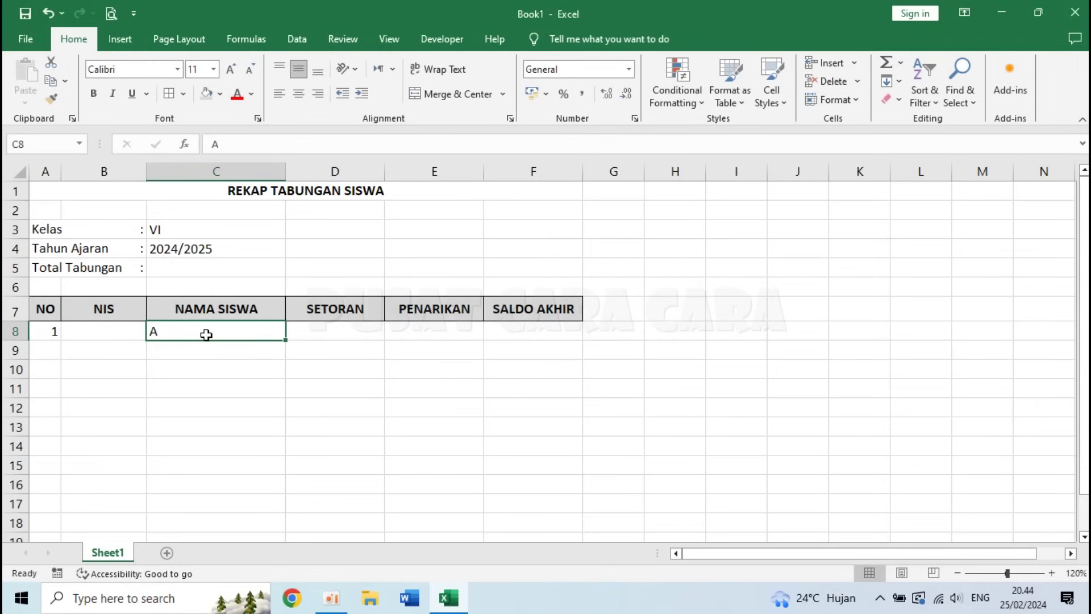
{"action": "left_click", "coordinate": [47, 331]}
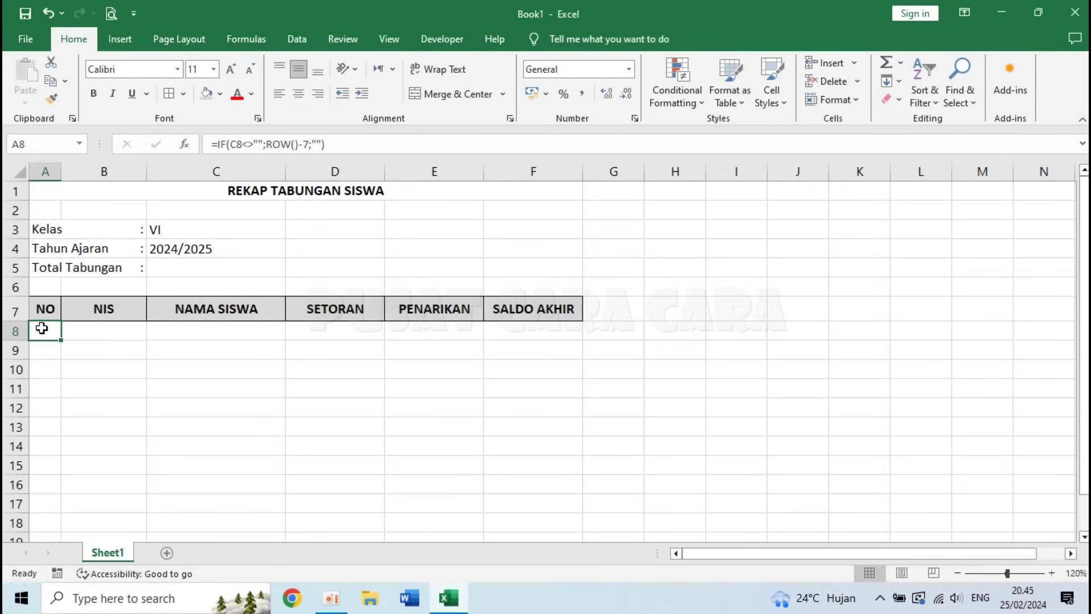
- Copy the numbering formula from cell A8
{"action": "mouse_move", "coordinate": [61, 339]}
{"action": "left_mouse_down"}
{"action": "mouse_move", "coordinate": [51, 338]}
{"action": "mouse_move", "coordinate": [48, 421]}
{"action": "mouse_move", "coordinate": [49, 340]}
{"action": "left_mouse_up"}
{"action": "left_click", "coordinate": [131, 346]}
{"action": "left_click", "coordinate": [50, 332]}
{"action": "key", "text": "ctrl+c"}
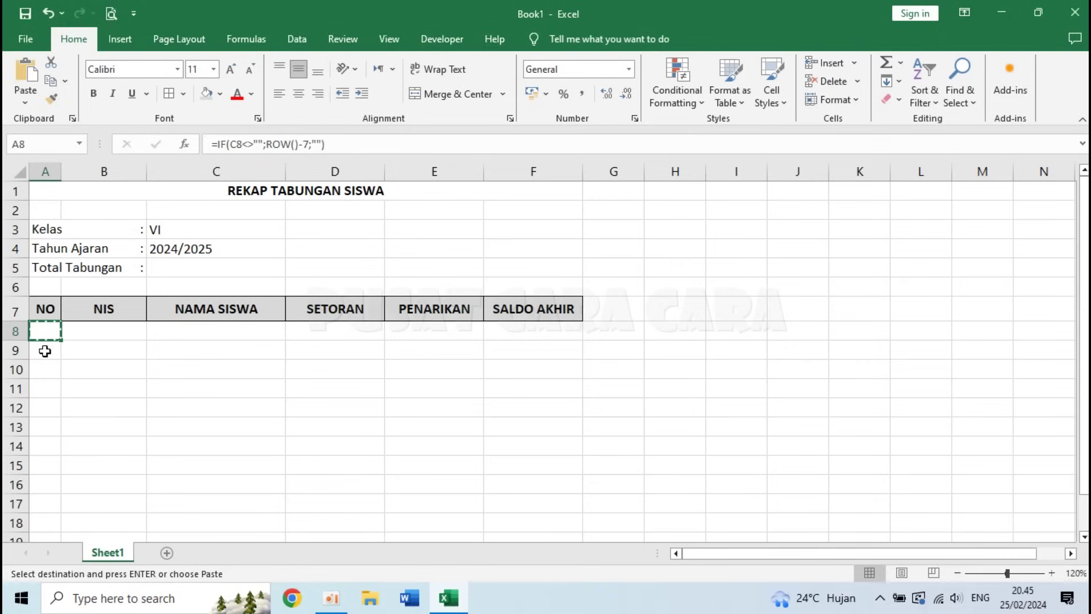
- Paste the formula into A9:A100 and step down to verify it
{"action": "left_click", "coordinate": [44, 351]}
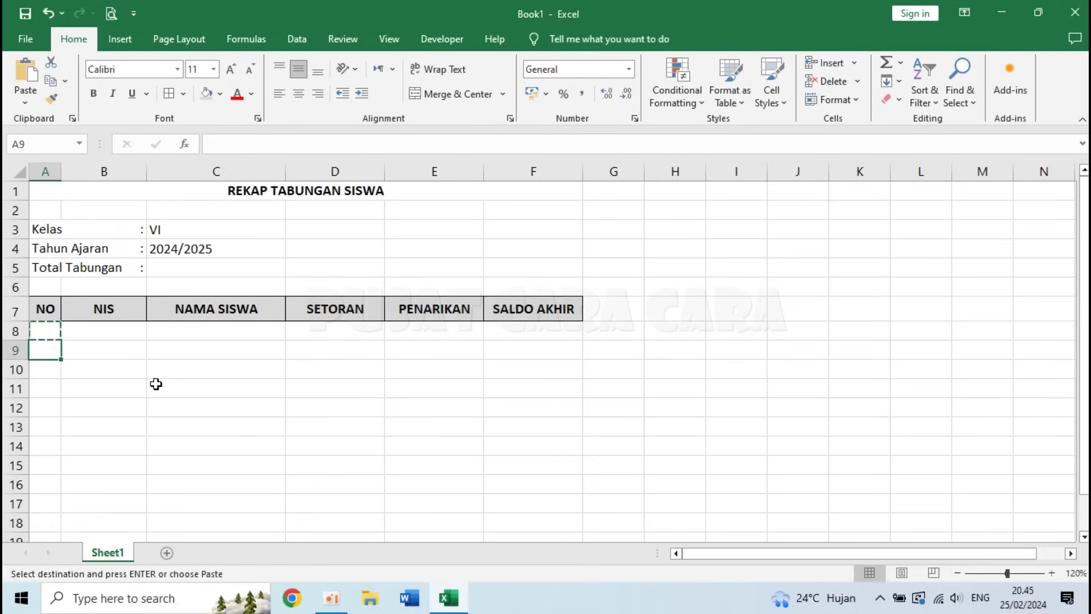
{"action": "key", "text": "shift+Down"}
{"action": "key", "text": "shift+Down"}
{"action": "key", "text": "shift+Down"}
{"action": "key", "text": "shift+Down"}
{"action": "key", "text": "shift+Down"}
{"action": "key", "text": "shift+Down"}
{"action": "key", "text": "shift+Down"}
{"action": "key", "text": "shift+Down"}
{"action": "key", "text": "shift+Down"}
{"action": "key", "text": "shift+Down"}
{"action": "key", "text": "shift+Down"}
{"action": "key", "text": "shift+Down"}
{"action": "key", "text": "shift+Down"}
{"action": "key", "text": "shift+Down"}
{"action": "key", "text": "shift+Down"}
{"action": "key", "text": "shift+Down"}
{"action": "key", "text": "shift+Down"}
{"action": "key", "text": "shift+Down"}
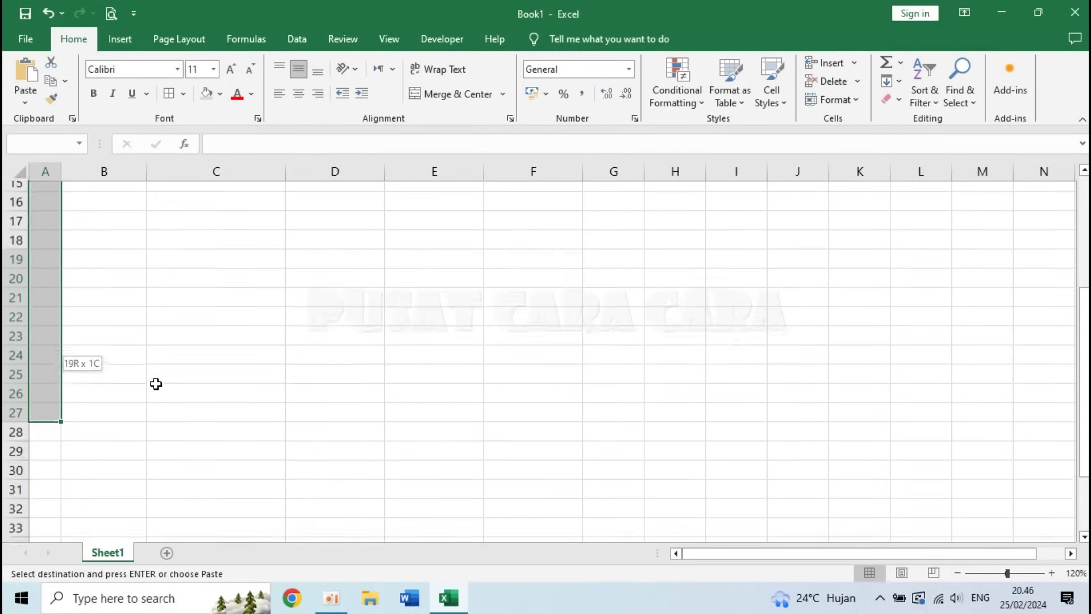
{"action": "key", "text": "shift+Down"}
{"action": "key", "text": "shift+Down"}
{"action": "key", "text": "shift+Down"}
{"action": "key", "text": "shift+Down"}
{"action": "key", "text": "shift+Down"}
{"action": "key", "text": "shift+Down"}
{"action": "key", "text": "shift+Down"}
{"action": "key", "text": "shift+Down"}
{"action": "key", "text": "shift+Down"}
{"action": "key", "text": "shift+Down"}
{"action": "key", "text": "shift+Down"}
{"action": "key", "text": "shift+Down"}
{"action": "key", "text": "shift+Down"}
{"action": "key", "text": "shift+Down"}
{"action": "key", "text": "shift+Down"}
{"action": "key", "text": "shift+Down"}
{"action": "key", "text": "shift+Down"}
{"action": "key", "text": "shift+Down"}
{"action": "key", "text": "shift+Down"}
{"action": "key", "text": "shift+Down"}
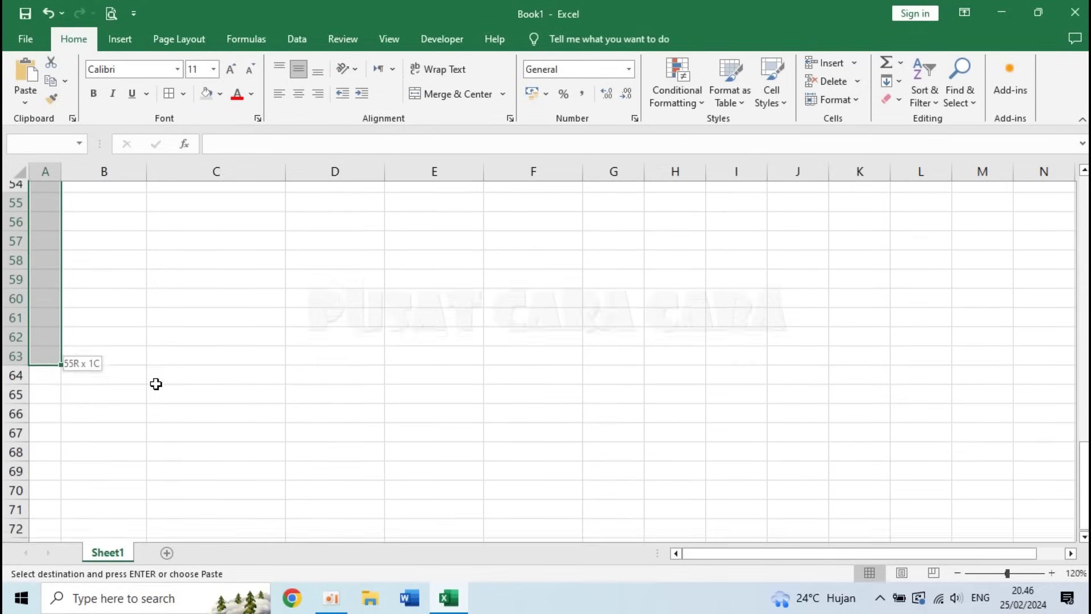
{"action": "key", "text": "shift+Down"}
{"action": "key", "text": "shift+Down"}
{"action": "key", "text": "shift+Down"}
{"action": "key", "text": "shift+Down"}
{"action": "key", "text": "shift+Down"}
{"action": "key", "text": "shift+Down"}
{"action": "key", "text": "shift+Down"}
{"action": "key", "text": "shift+Down"}
{"action": "key", "text": "shift+Down"}
{"action": "key", "text": "shift+Down"}
{"action": "key", "text": "shift+Down"}
{"action": "key", "text": "shift+Down"}
{"action": "key", "text": "shift+Down"}
{"action": "key", "text": "shift+Down"}
{"action": "key", "text": "shift+Down"}
{"action": "key", "text": "shift+Down"}
{"action": "key", "text": "shift+Down"}
{"action": "key", "text": "shift+Down"}
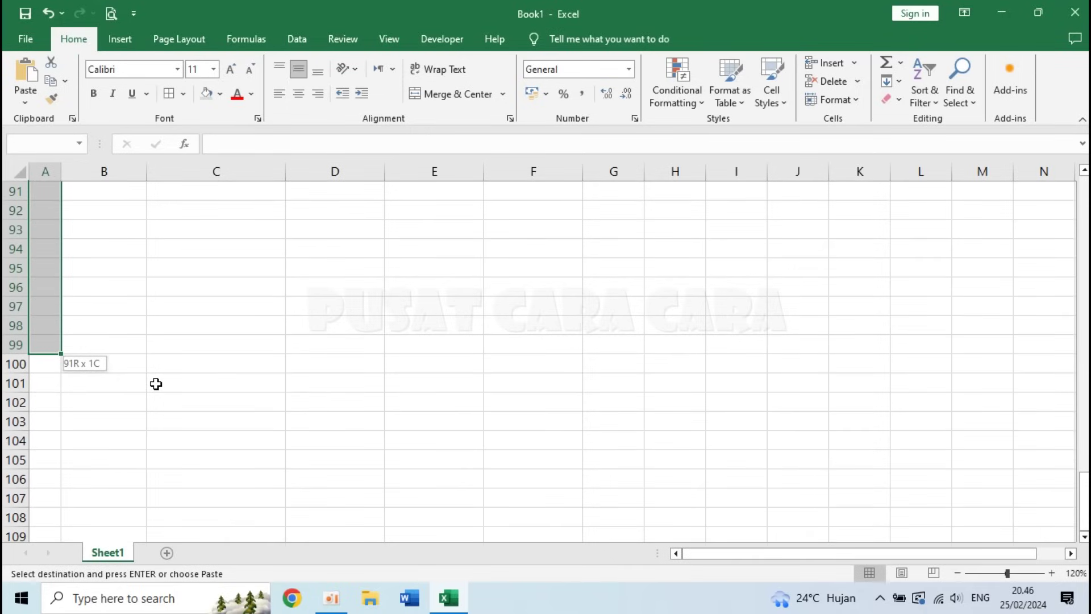
{"action": "key", "text": "shift+Down"}
{"action": "key", "text": "shift+Up"}
{"action": "key", "text": "shift+Down"}
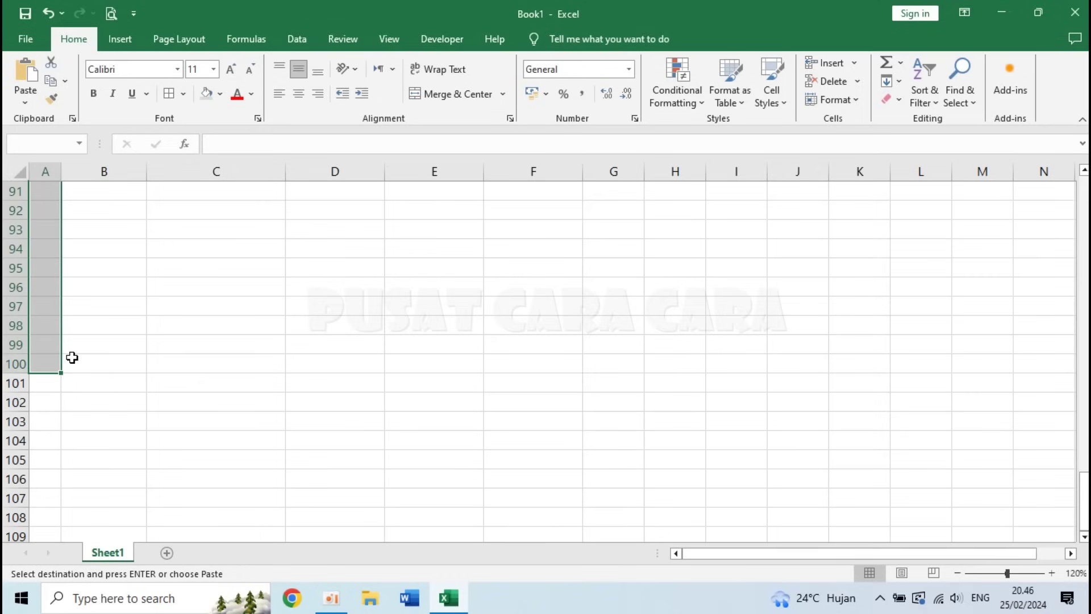
{"action": "key", "text": "Return"}
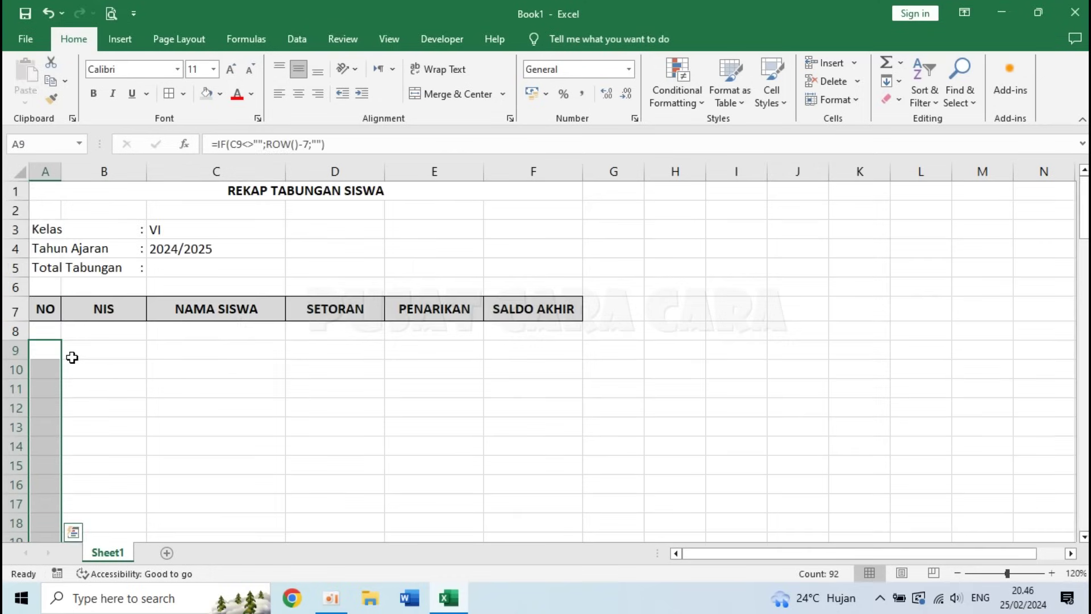
{"action": "left_click", "coordinate": [45, 346]}
{"action": "key", "text": "Down"}
{"action": "key", "text": "Down"}
{"action": "key", "text": "Down"}
{"action": "key", "text": "Down"}
{"action": "key", "text": "Down"}
{"action": "key", "text": "Down"}
{"action": "key", "text": "Down"}
{"action": "key", "text": "Down"}
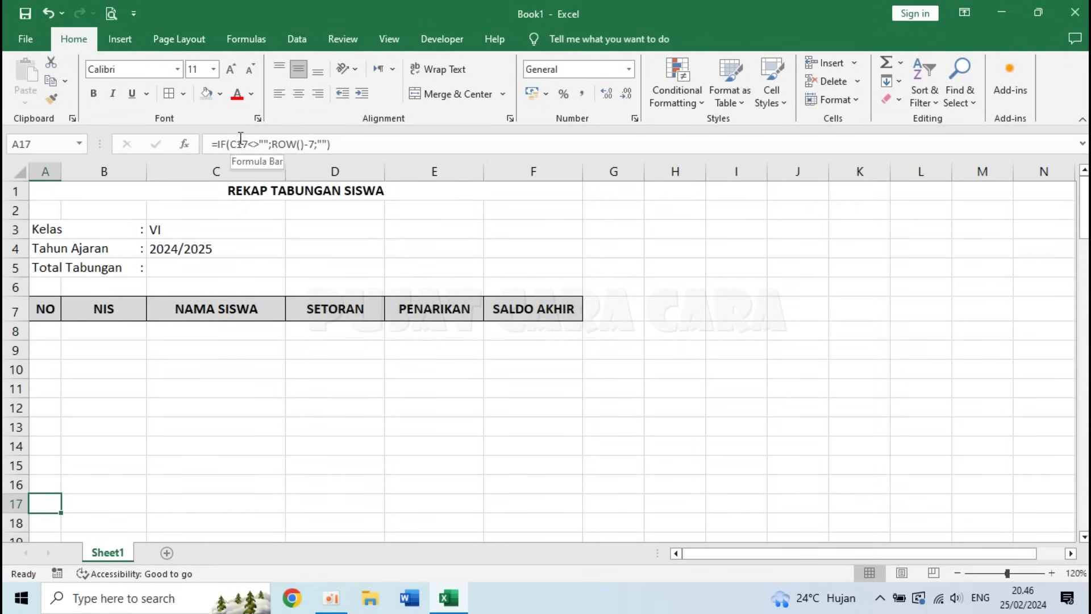
{"action": "key", "text": "Down"}
{"action": "key", "text": "Down"}
{"action": "key", "text": "Down"}
{"action": "key", "text": "Down"}
{"action": "key", "text": "Down"}
{"action": "key", "text": "Down"}
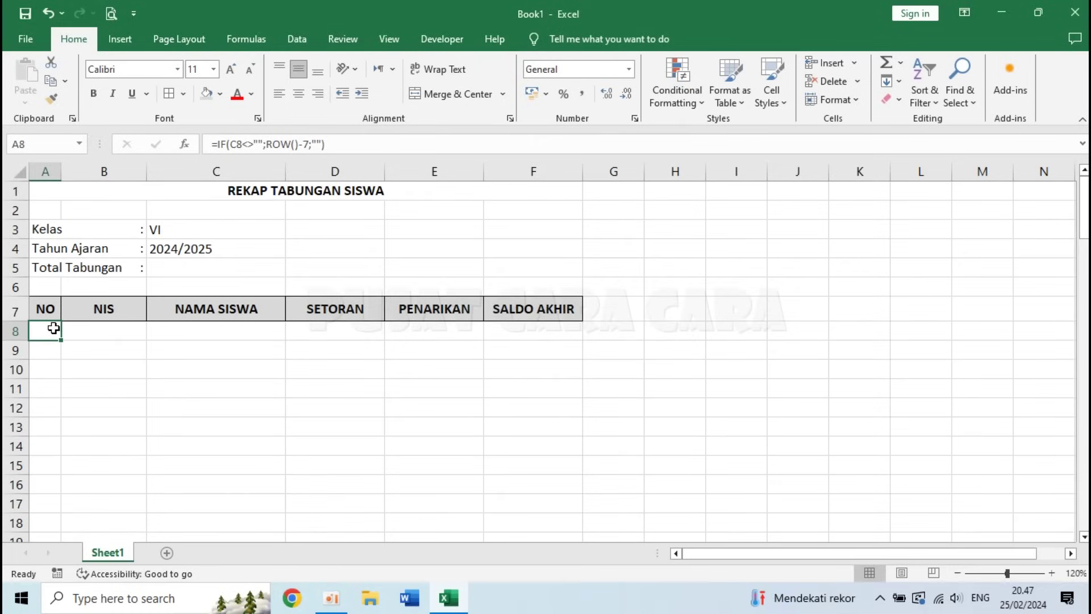
{"action": "left_click", "coordinate": [207, 331]}
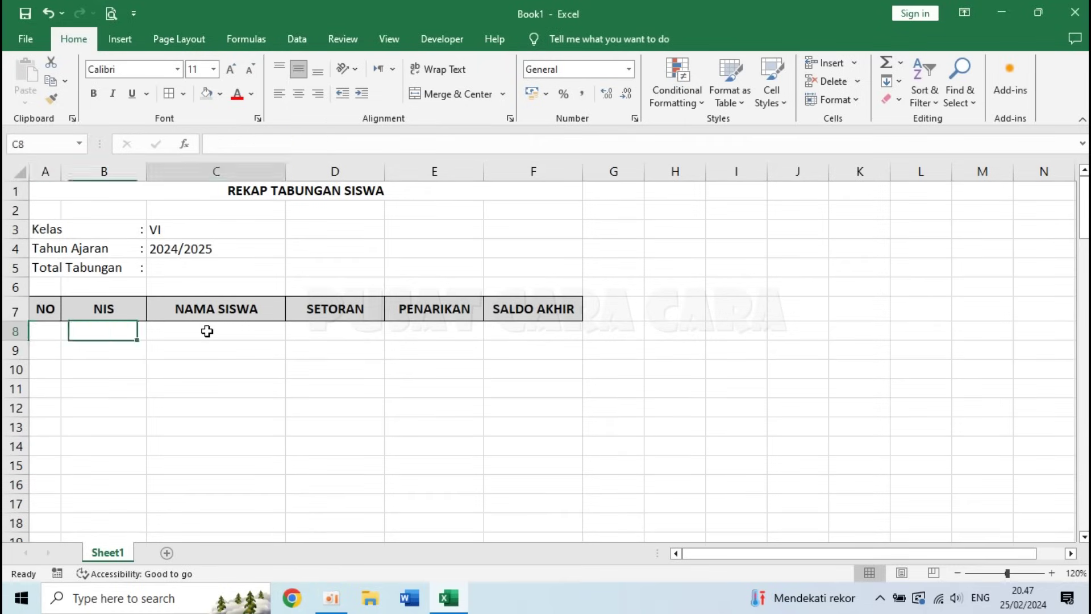
{"action": "left_click", "coordinate": [36, 334]}
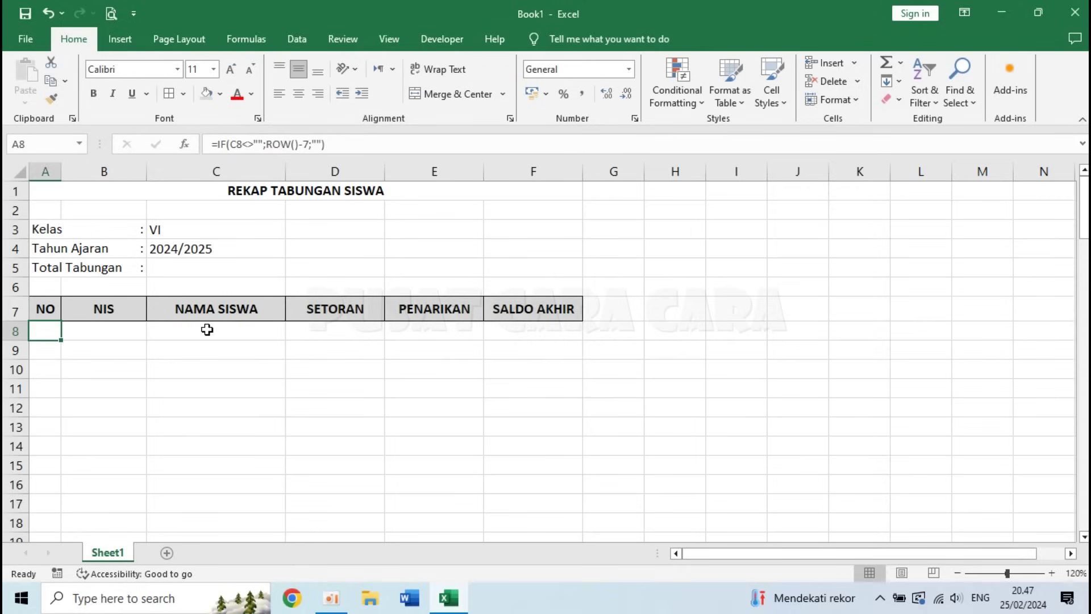
{"action": "left_click", "coordinate": [233, 332]}
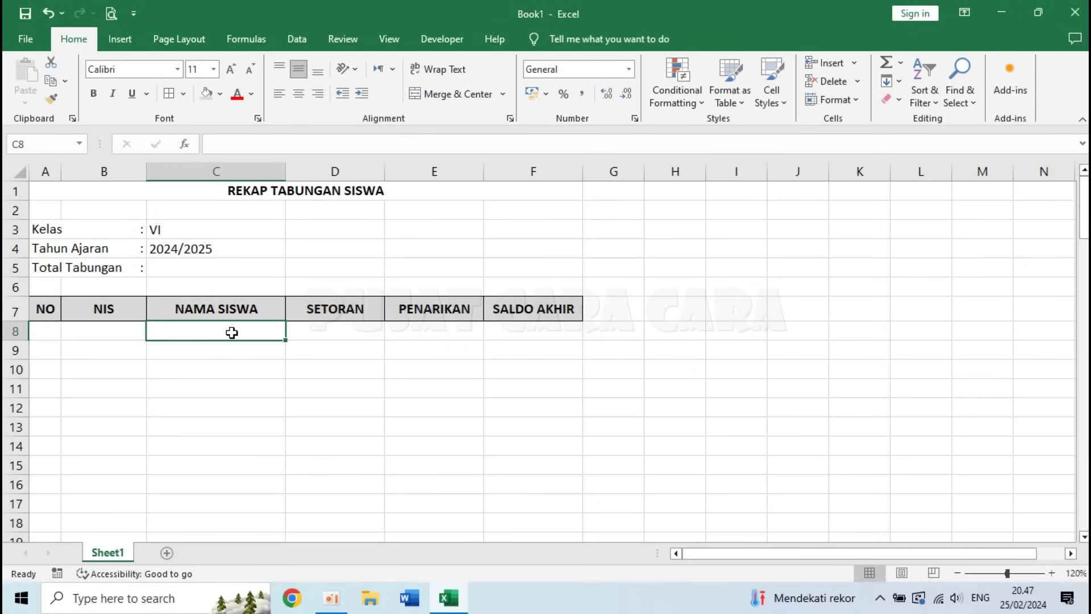
{"action": "left_click_drag", "start_coordinate": [37, 334], "coordinate": [496, 289]}
{"action": "key", "text": "ctrl+Home"}
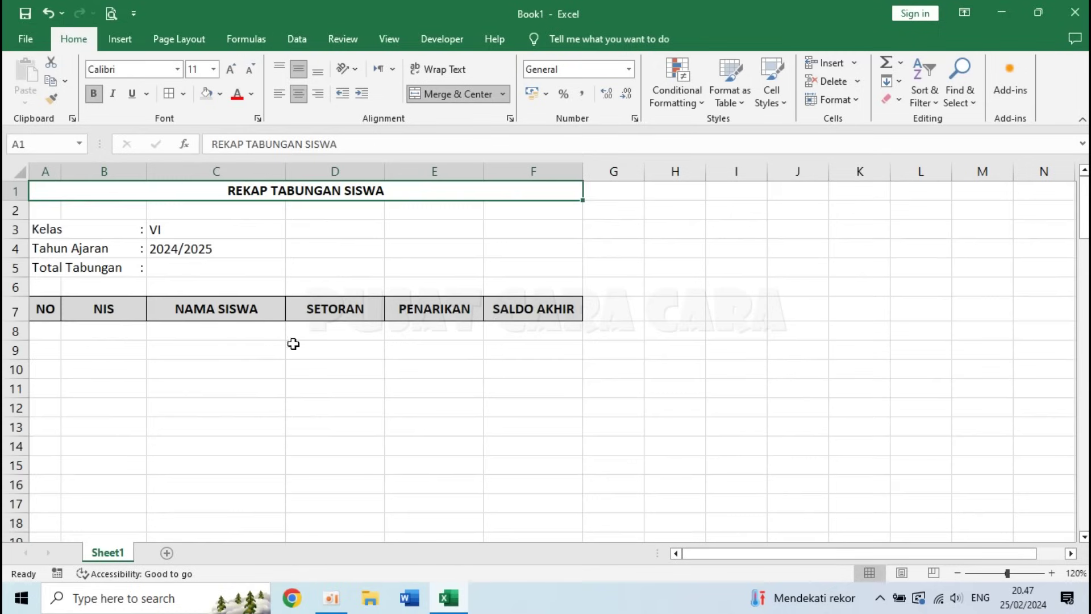
- Select A8:F100 and start a formula-based conditional rule referencing $A8
{"action": "left_click_drag", "start_coordinate": [53, 333], "coordinate": [494, 496]}
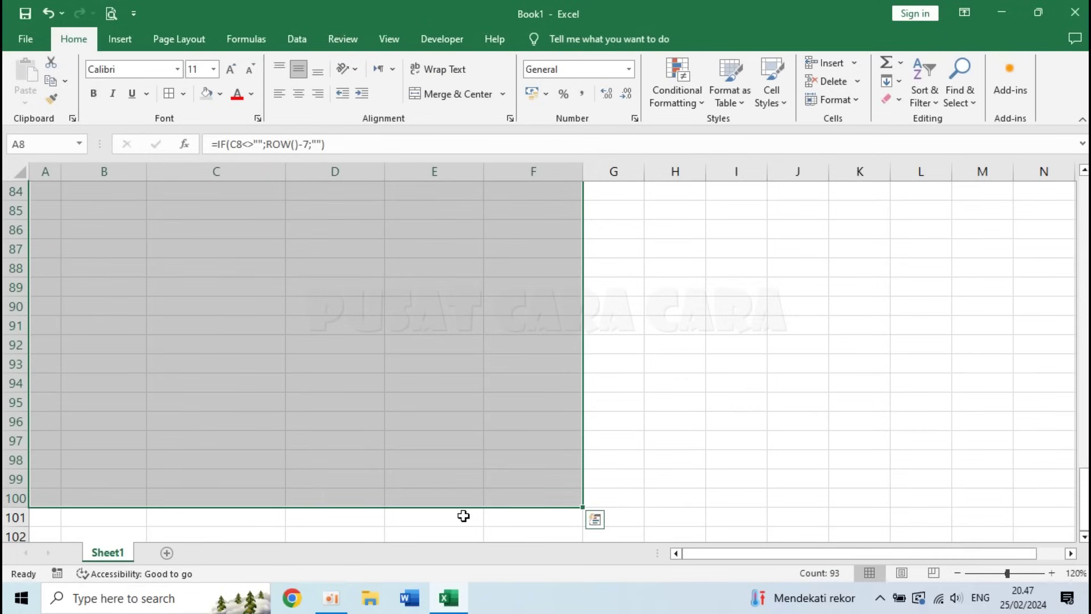
{"action": "left_click_drag", "start_coordinate": [1084, 498], "coordinate": [1084, 207]}
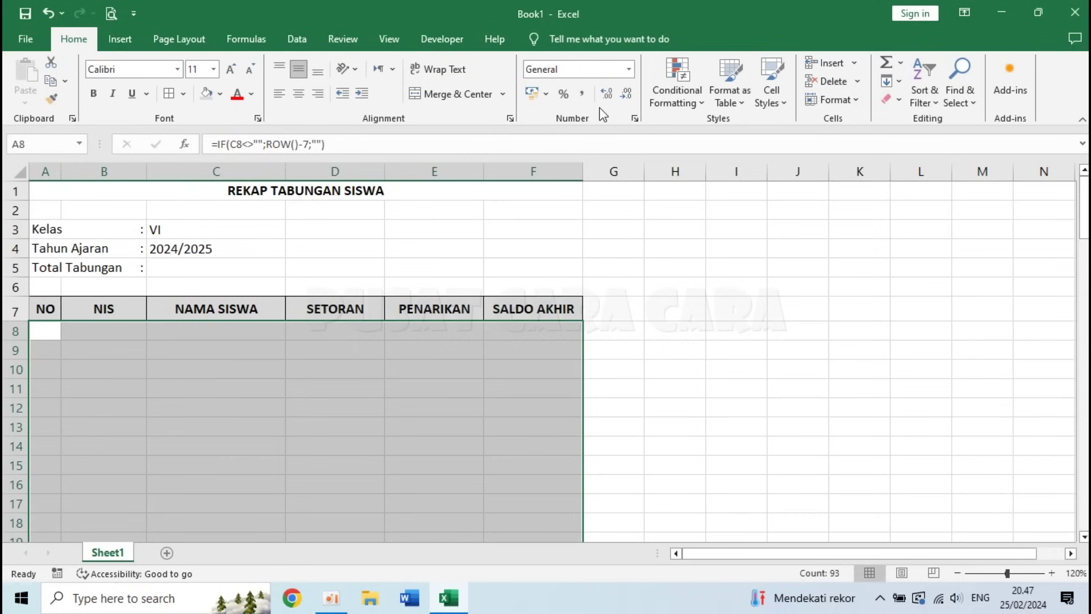
{"action": "left_click", "coordinate": [688, 90]}
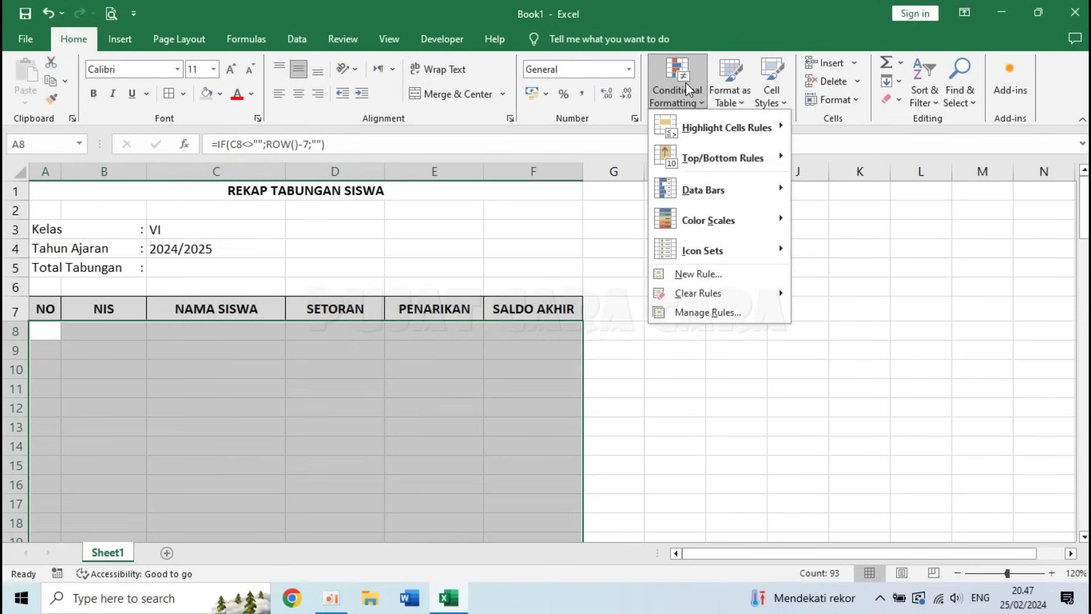
{"action": "left_click", "coordinate": [699, 273]}
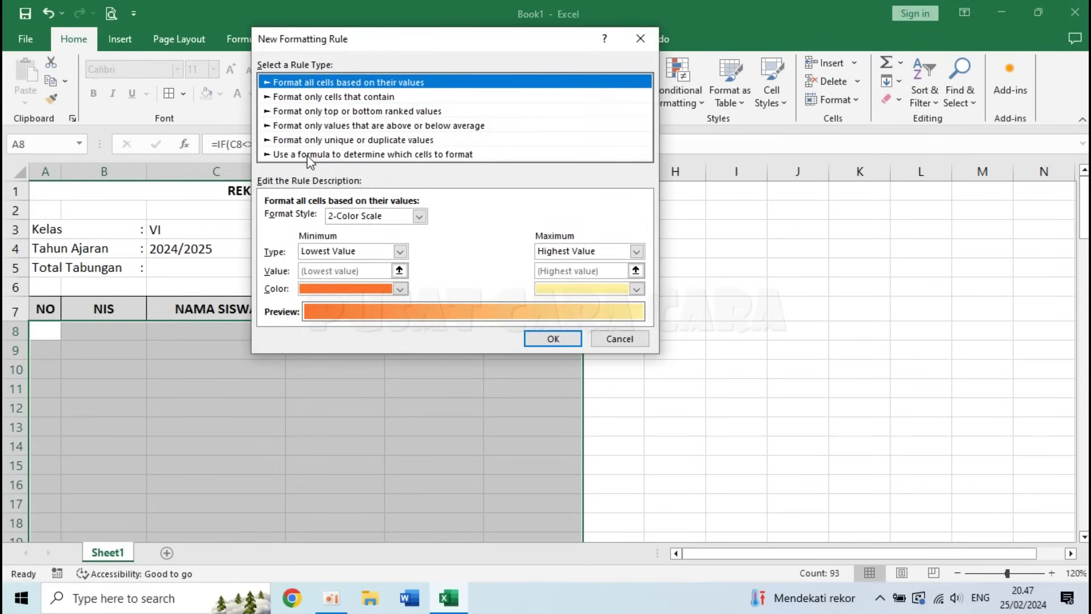
{"action": "left_click", "coordinate": [307, 155]}
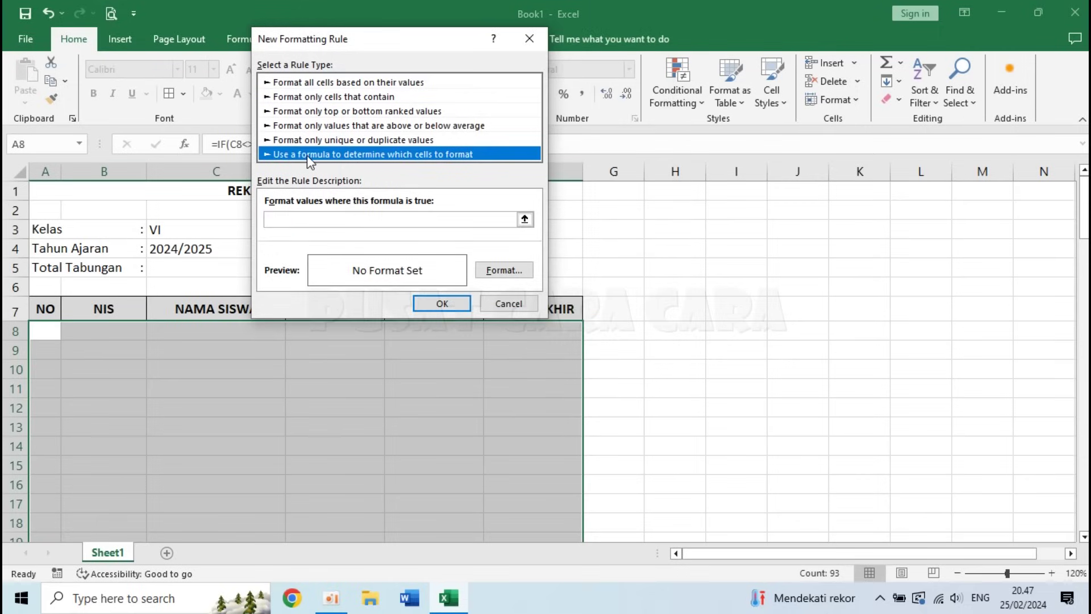
{"action": "left_click", "coordinate": [276, 220]}
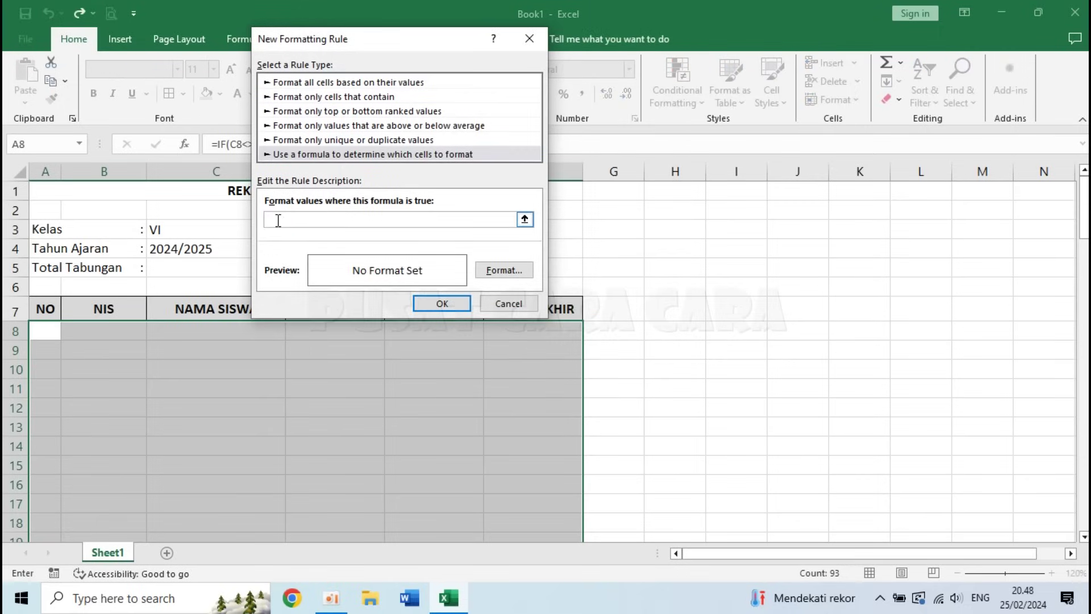
{"action": "left_click", "coordinate": [43, 330]}
{"action": "key", "text": "F4"}
{"action": "key", "text": "BackSpace"}
- Give the rule an Outline border format and save it
{"action": "left_click", "coordinate": [503, 269]}
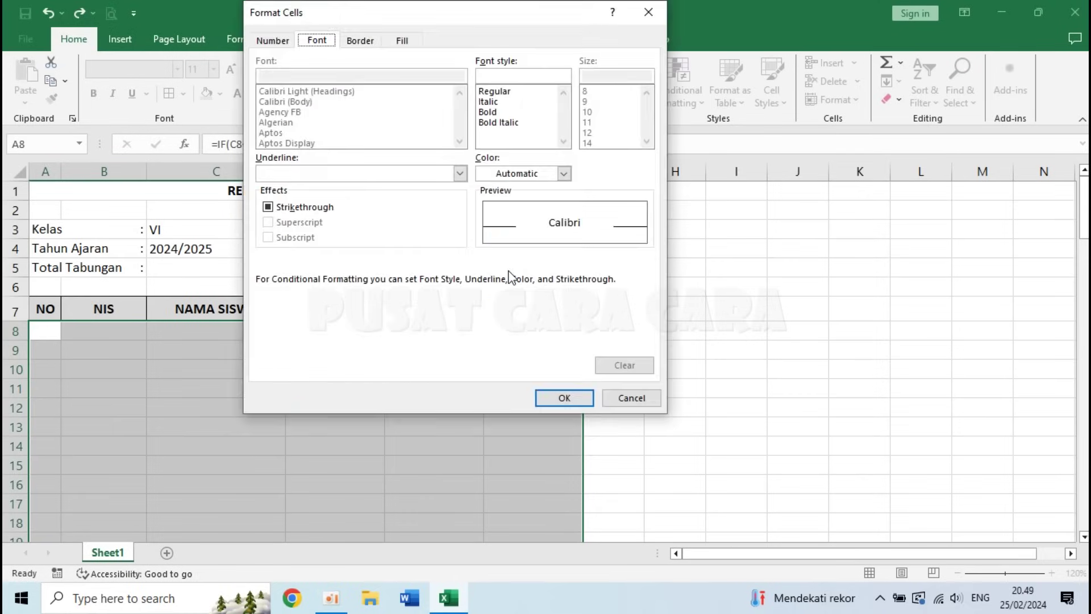
{"action": "left_click", "coordinate": [361, 41]}
{"action": "left_click", "coordinate": [471, 89]}
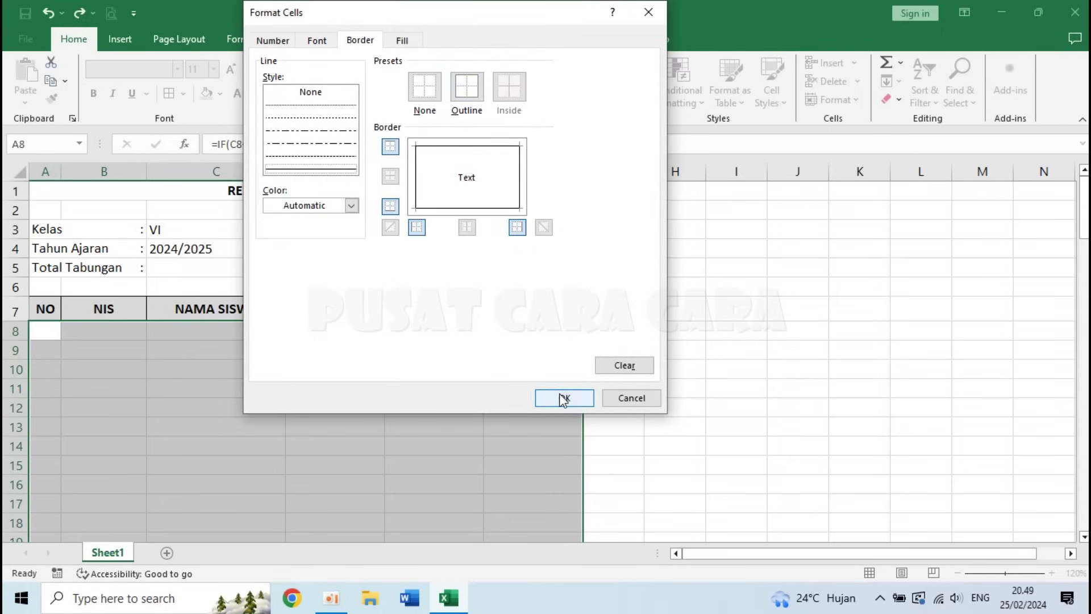
{"action": "left_click", "coordinate": [562, 397]}
{"action": "left_click", "coordinate": [442, 303]}
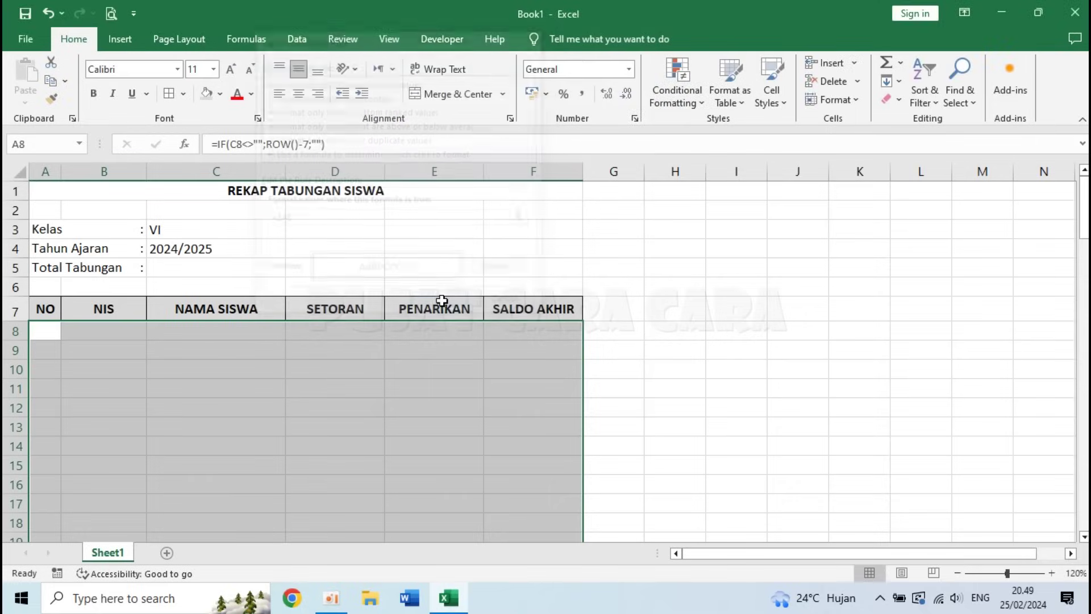
{"action": "left_click", "coordinate": [263, 356]}
- Enter the first student's full name in C8 and check row 8's border
{"action": "left_click", "coordinate": [211, 331]}
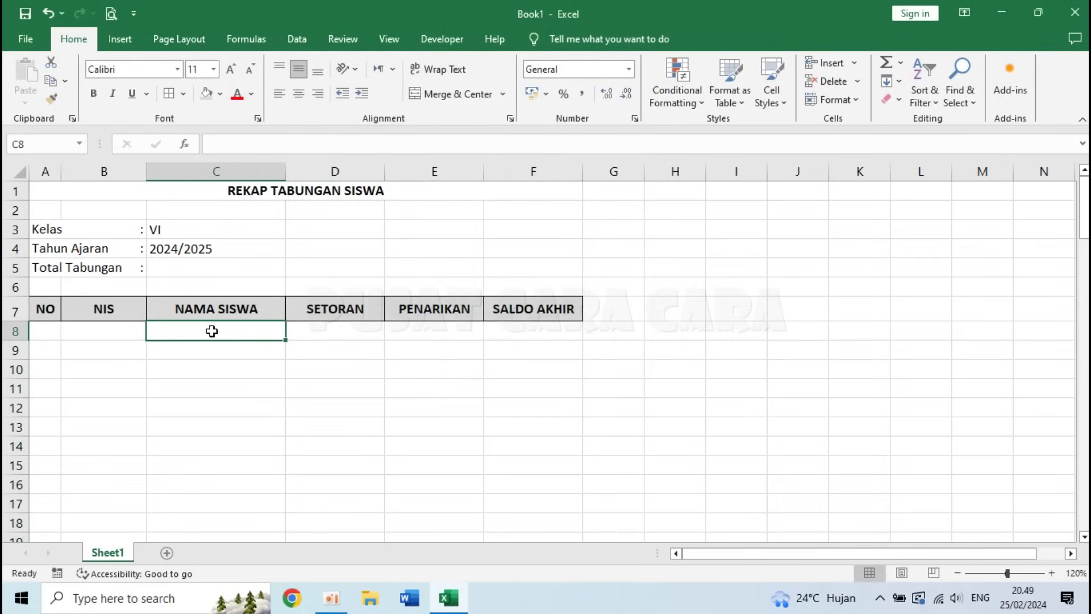
{"action": "type", "text": "ABIL SURABIL"}
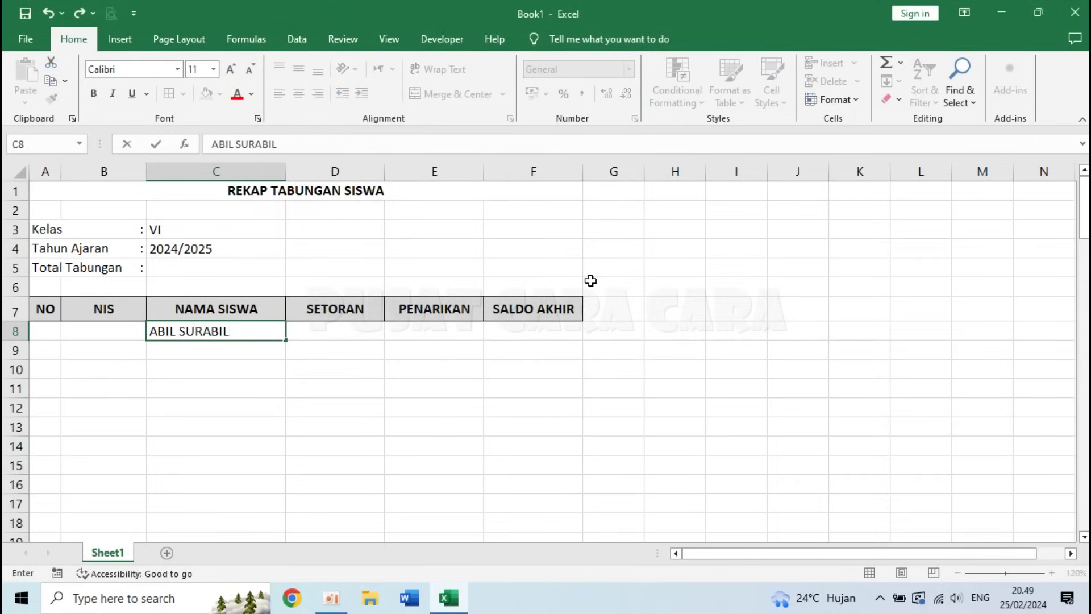
{"action": "key", "text": "Return"}
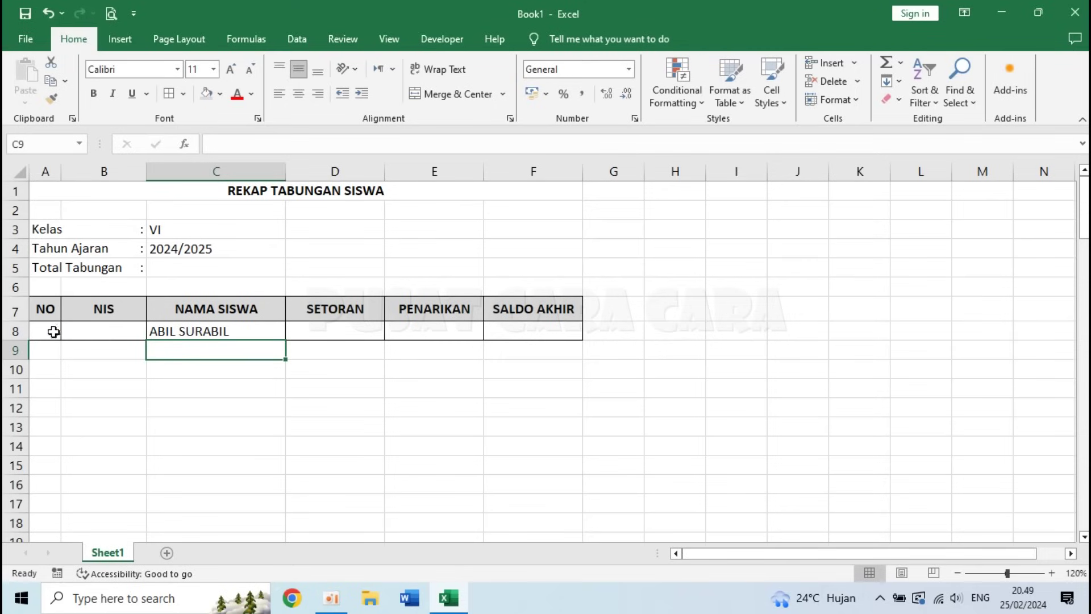
{"action": "left_click", "coordinate": [508, 333]}
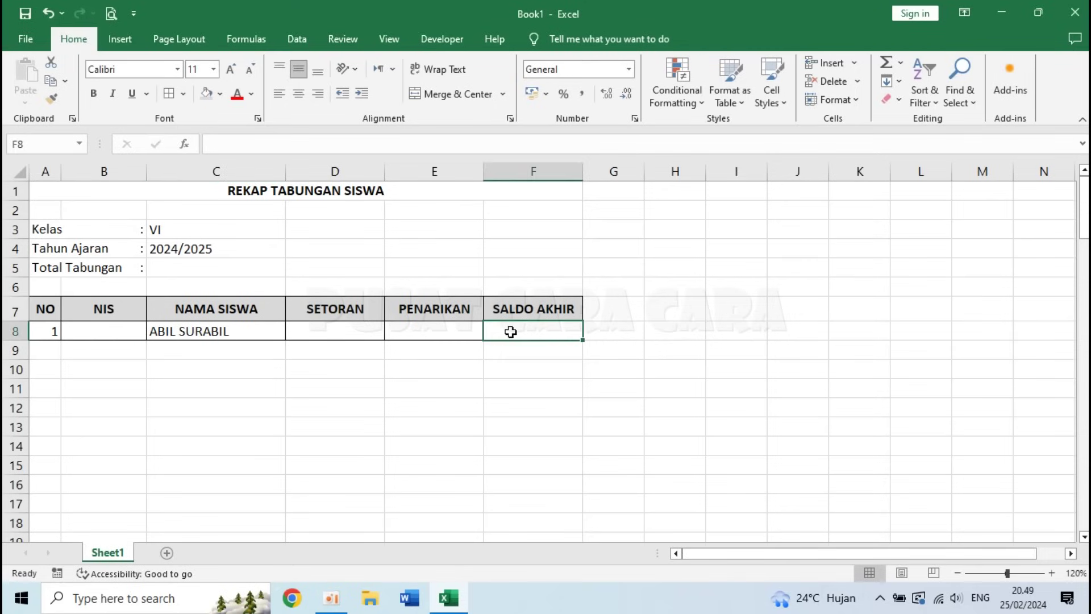
- Centre the NO and NIS cells A8:B100
{"action": "left_click", "coordinate": [233, 344]}
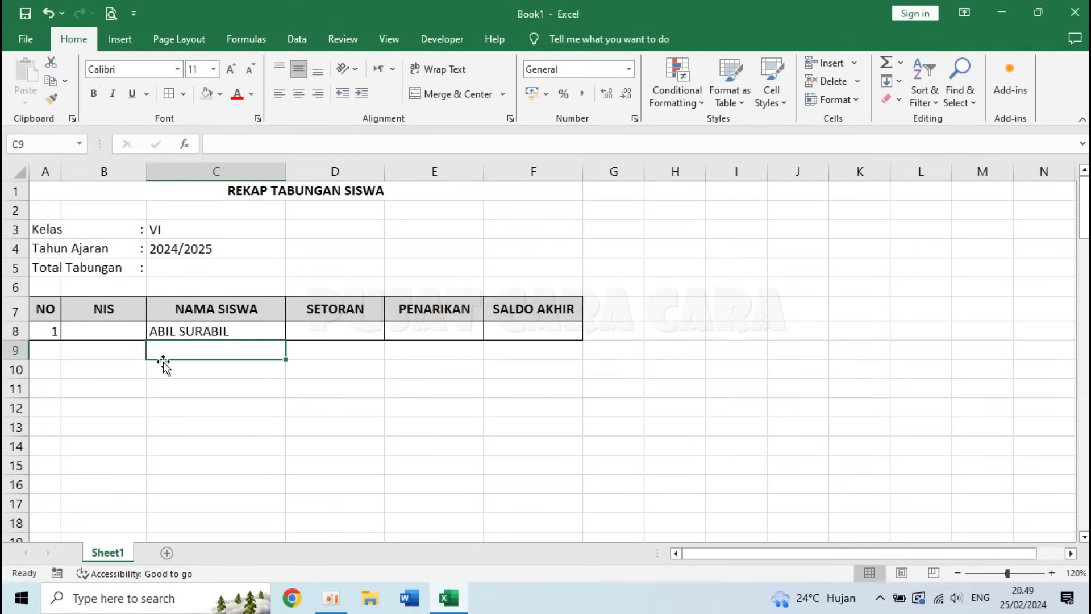
{"action": "left_click_drag", "start_coordinate": [42, 328], "coordinate": [78, 329]}
{"action": "left_click_drag", "start_coordinate": [88, 336], "coordinate": [96, 459]}
{"action": "scroll", "coordinate": [94, 459], "scroll_direction": "up", "scroll_amount": 20}
{"action": "scroll", "coordinate": [94, 459], "scroll_direction": "up", "scroll_amount": 3}
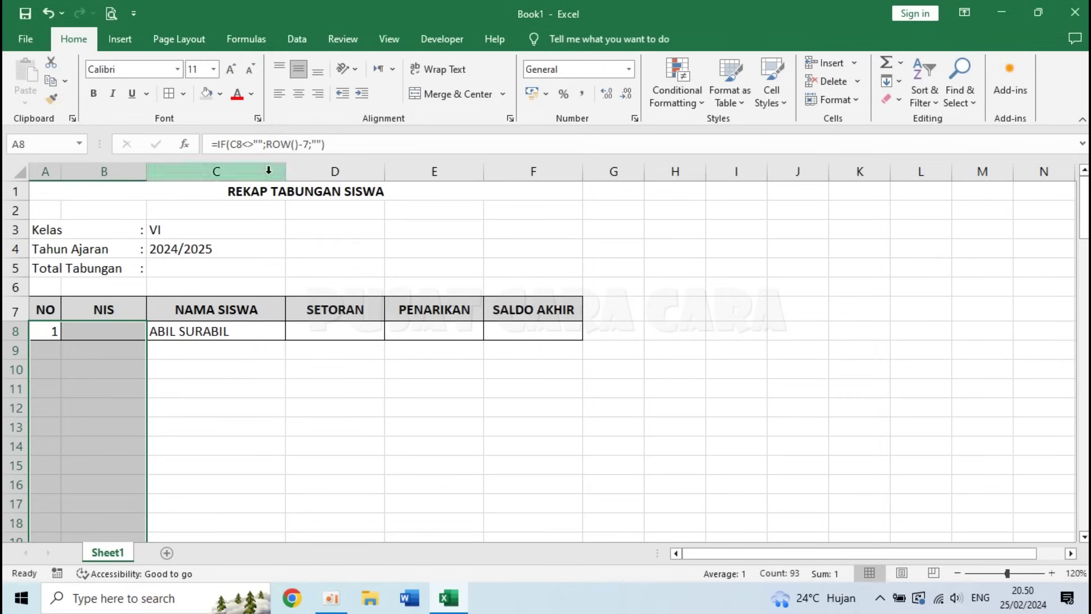
{"action": "left_click", "coordinate": [299, 98]}
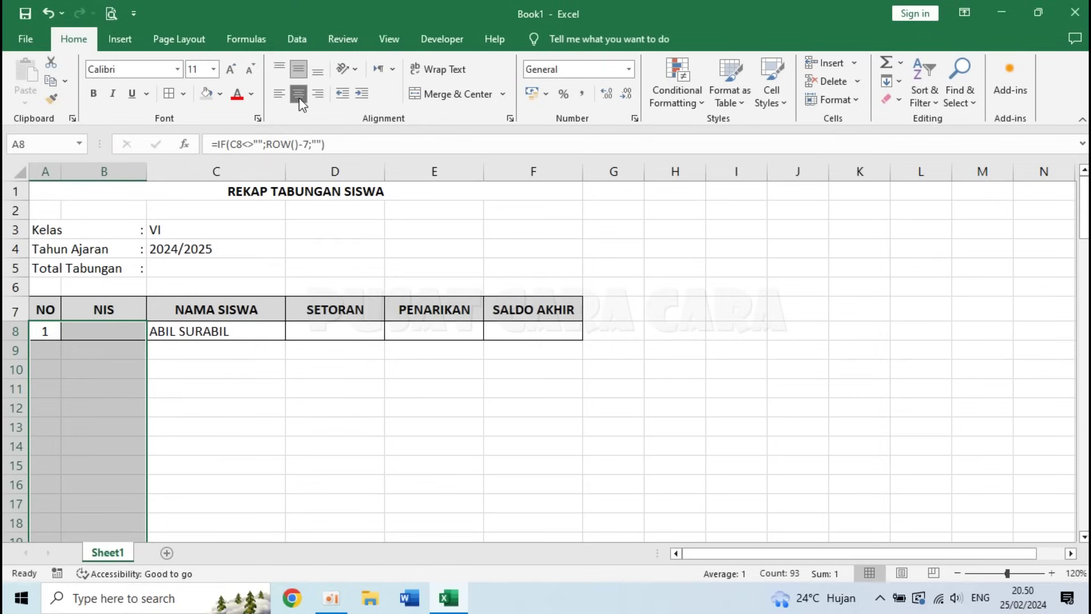
- Increase the indent of the student names in C8:C100
{"action": "left_click", "coordinate": [211, 329]}
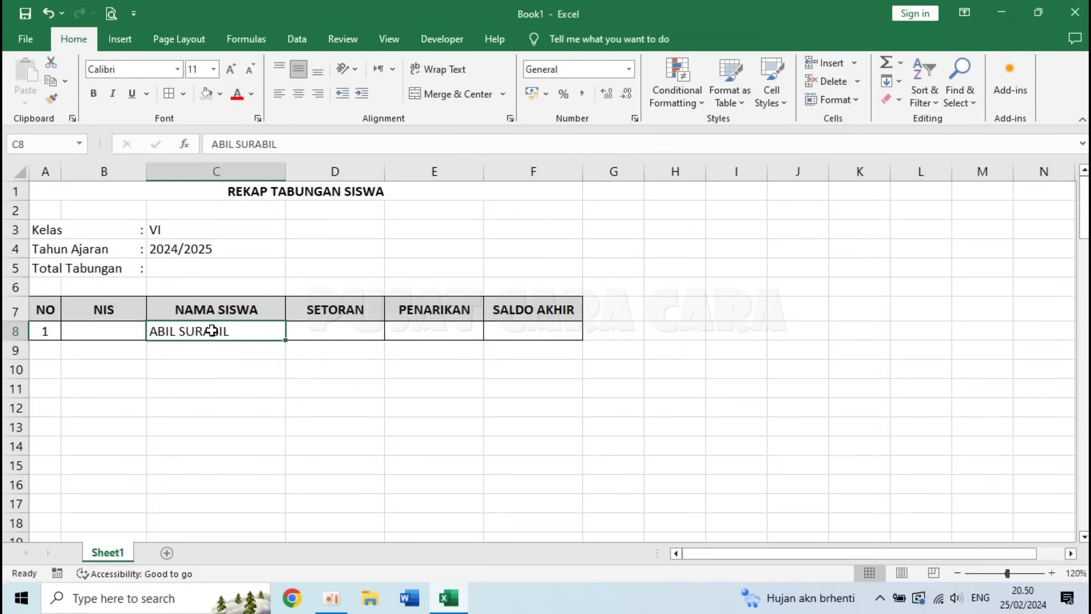
{"action": "left_click_drag", "start_coordinate": [220, 329], "coordinate": [216, 500]}
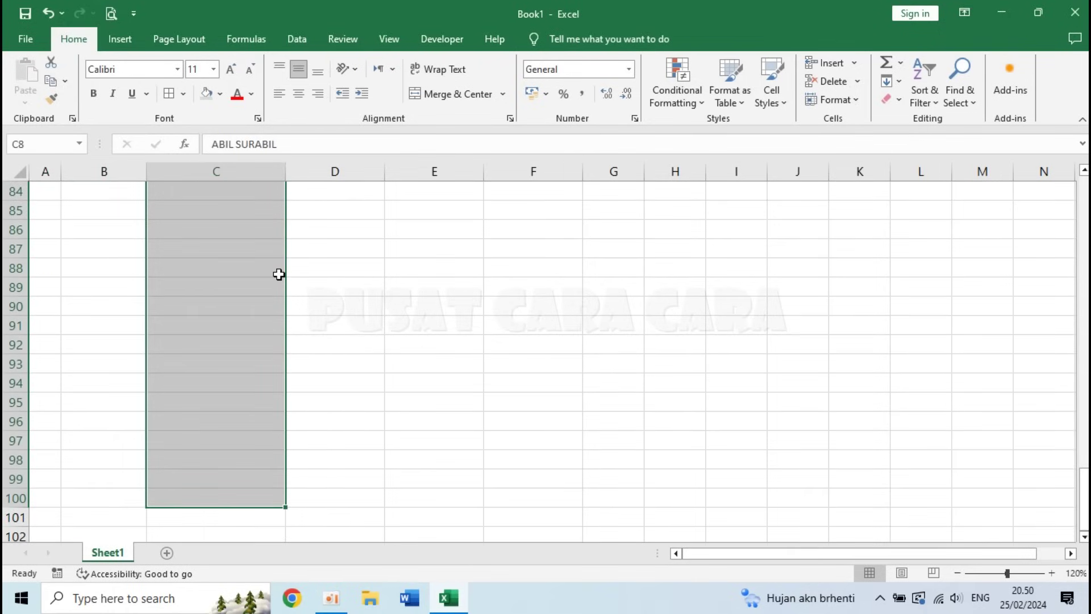
{"action": "left_click", "coordinate": [362, 102]}
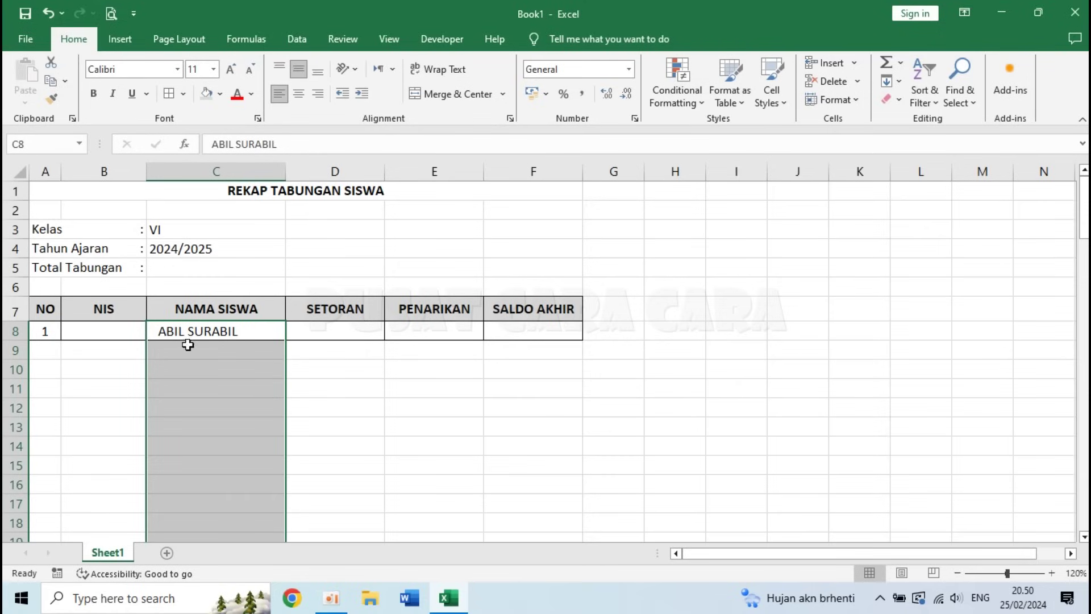
{"action": "left_click", "coordinate": [322, 390]}
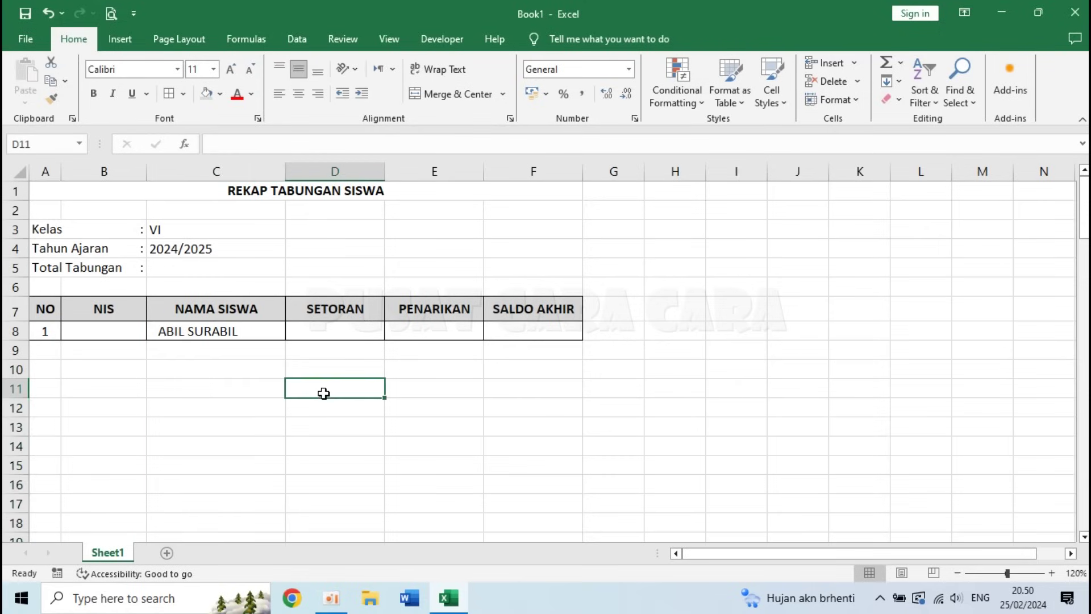
{"action": "left_click", "coordinate": [314, 332]}
- Select the SETORAN, PENARIKAN and SALDO AKHIR cells from row 8 and open Format Cells
{"action": "left_click_drag", "start_coordinate": [322, 331], "coordinate": [499, 492]}
{"action": "scroll", "coordinate": [500, 491], "scroll_direction": "up", "scroll_amount": 20}
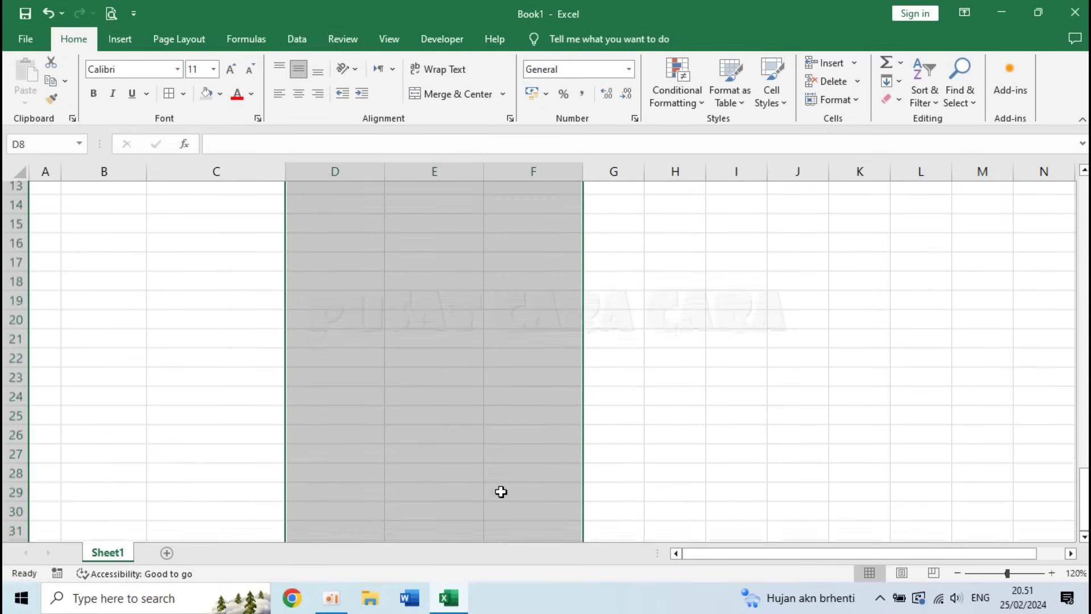
{"action": "scroll", "coordinate": [501, 492], "scroll_direction": "up", "scroll_amount": 5}
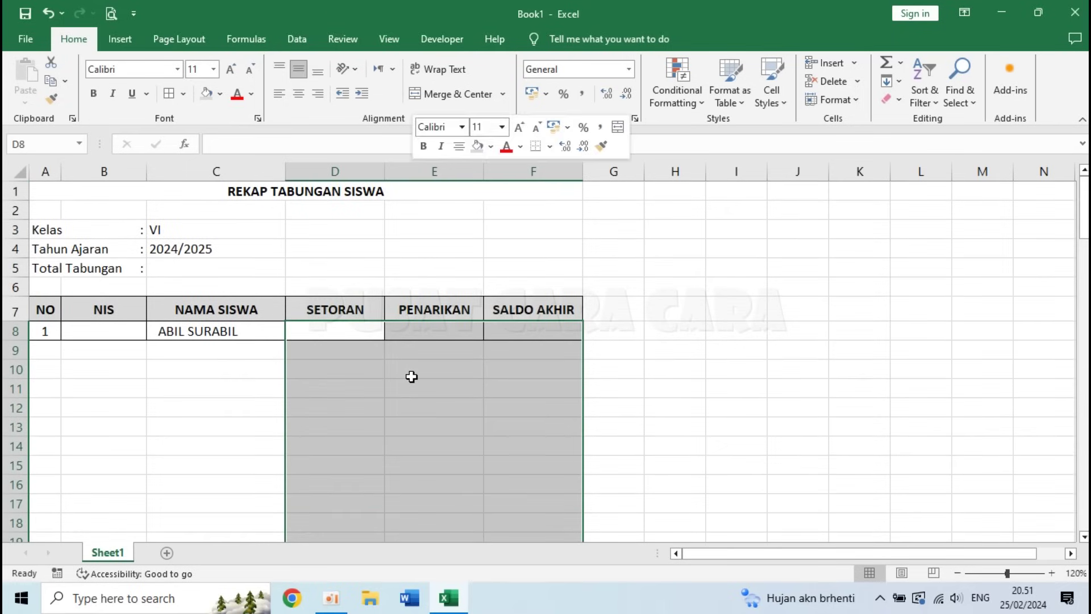
{"action": "right_click", "coordinate": [411, 376]}
{"action": "left_click", "coordinate": [493, 490]}
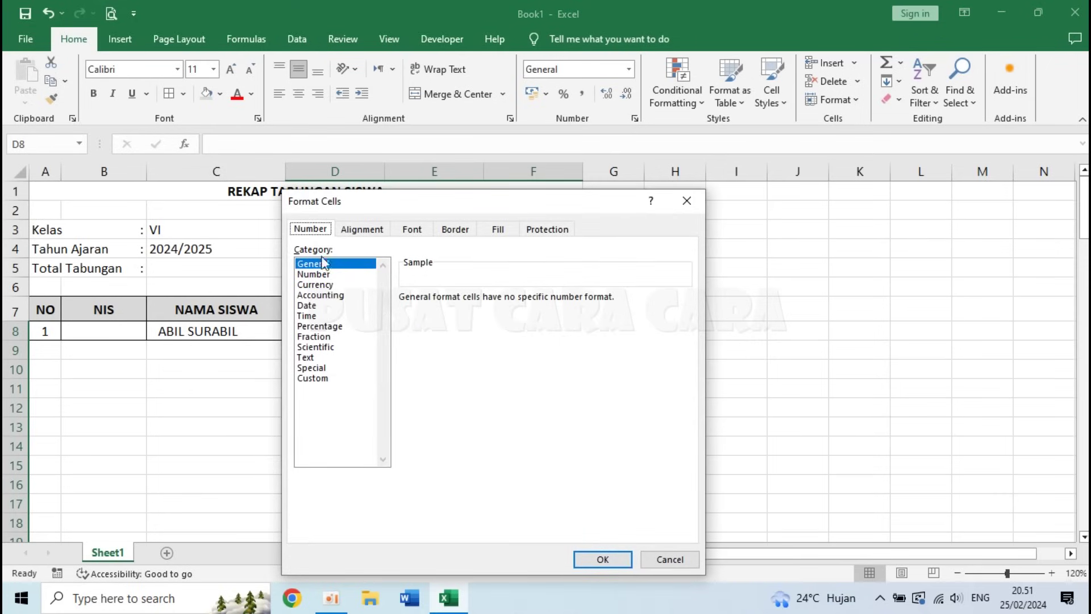
- Apply Accounting format with Rp symbol and 0 decimal places to the amount cells
{"action": "left_click", "coordinate": [332, 296]}
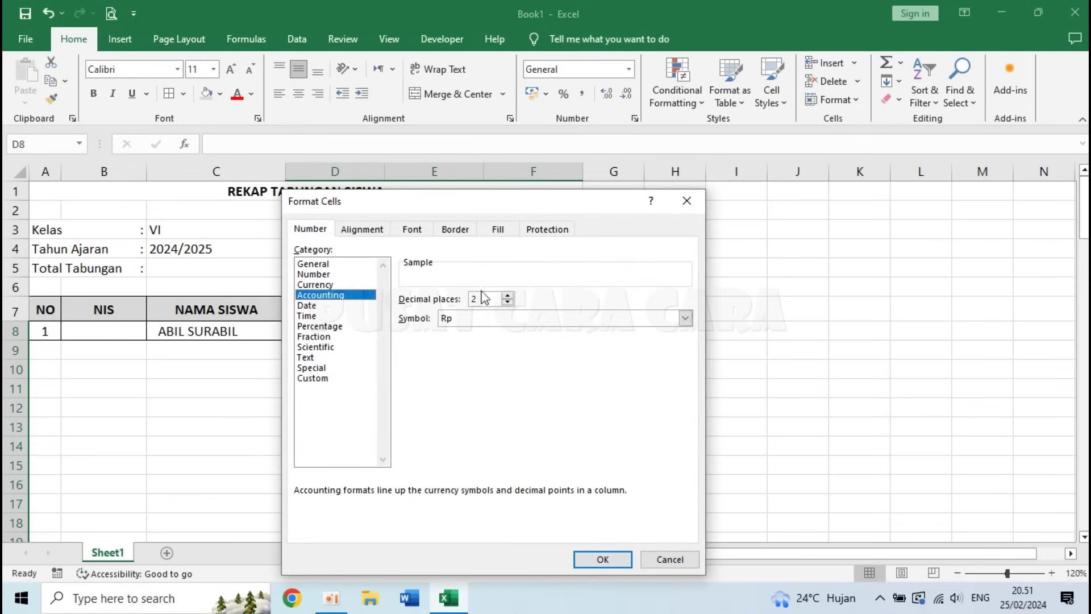
{"action": "left_click", "coordinate": [507, 302]}
{"action": "left_click", "coordinate": [507, 302]}
{"action": "left_click", "coordinate": [452, 318]}
{"action": "left_click", "coordinate": [458, 345]}
{"action": "left_click", "coordinate": [472, 319]}
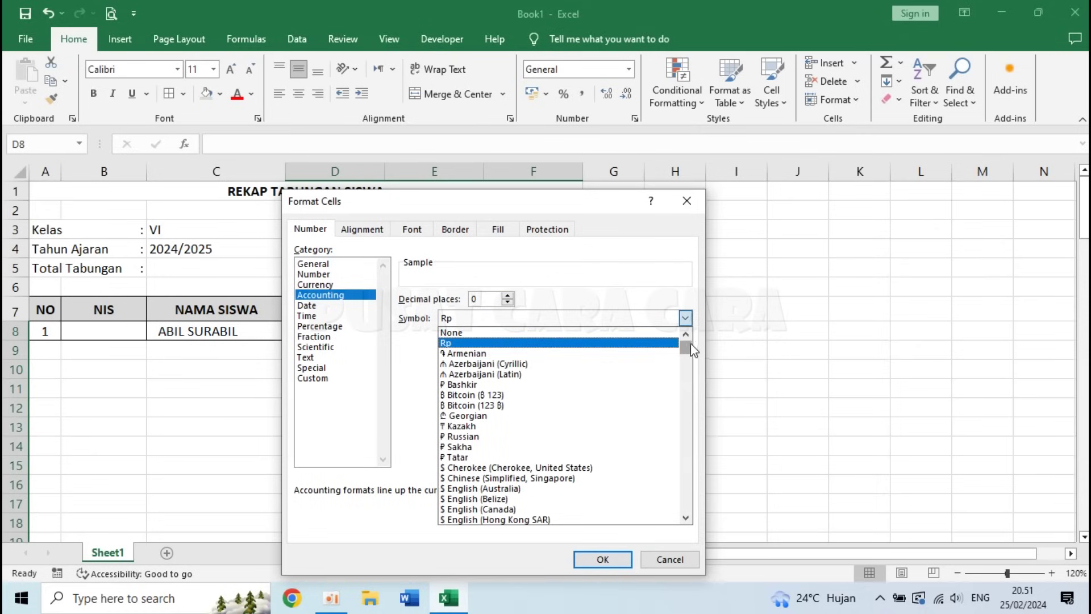
{"action": "left_click", "coordinate": [686, 517]}
{"action": "left_click_drag", "start_coordinate": [686, 518], "coordinate": [686, 518]}
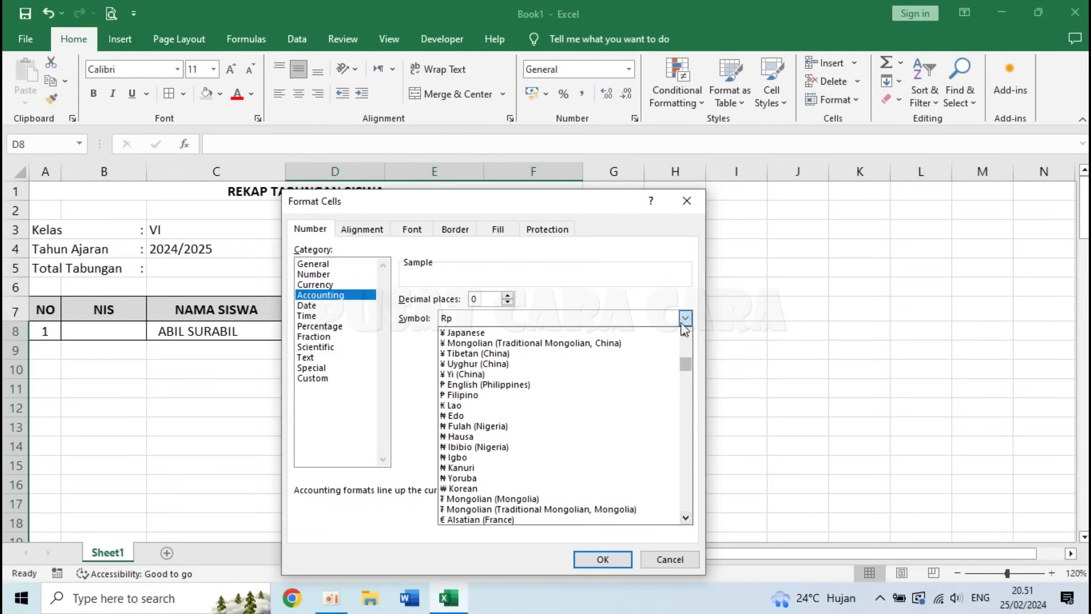
{"action": "left_click", "coordinate": [655, 278]}
{"action": "left_click", "coordinate": [489, 299]}
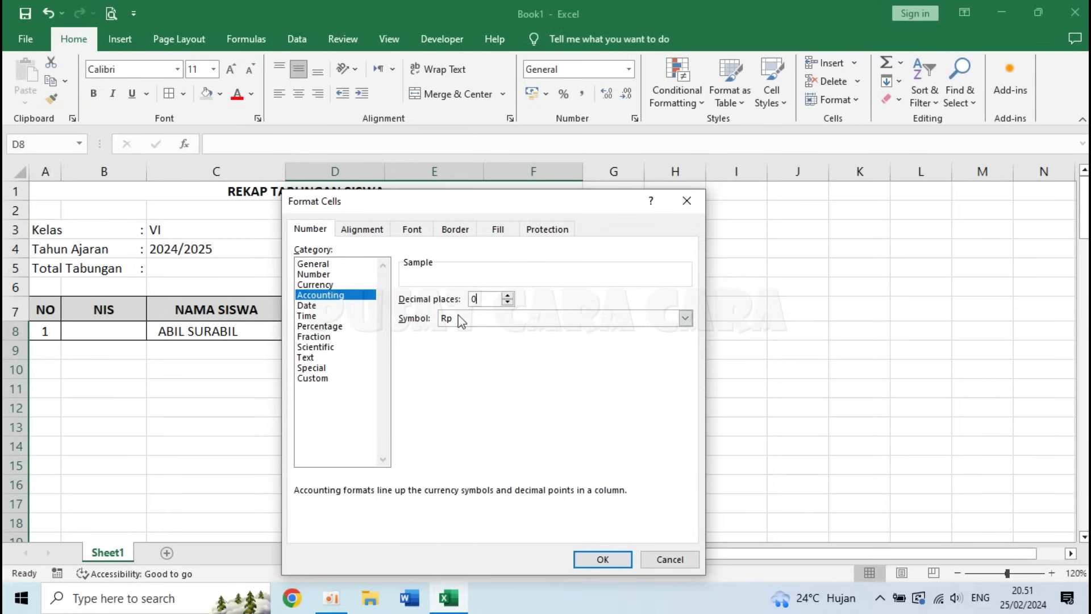
{"action": "left_click", "coordinate": [602, 559]}
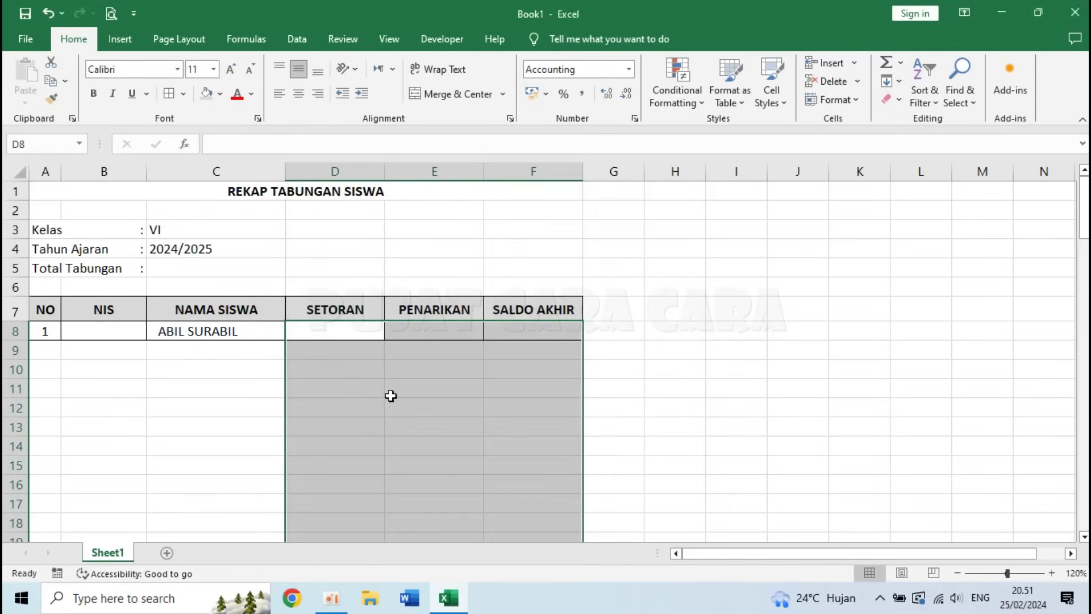
{"action": "left_click", "coordinate": [303, 357]}
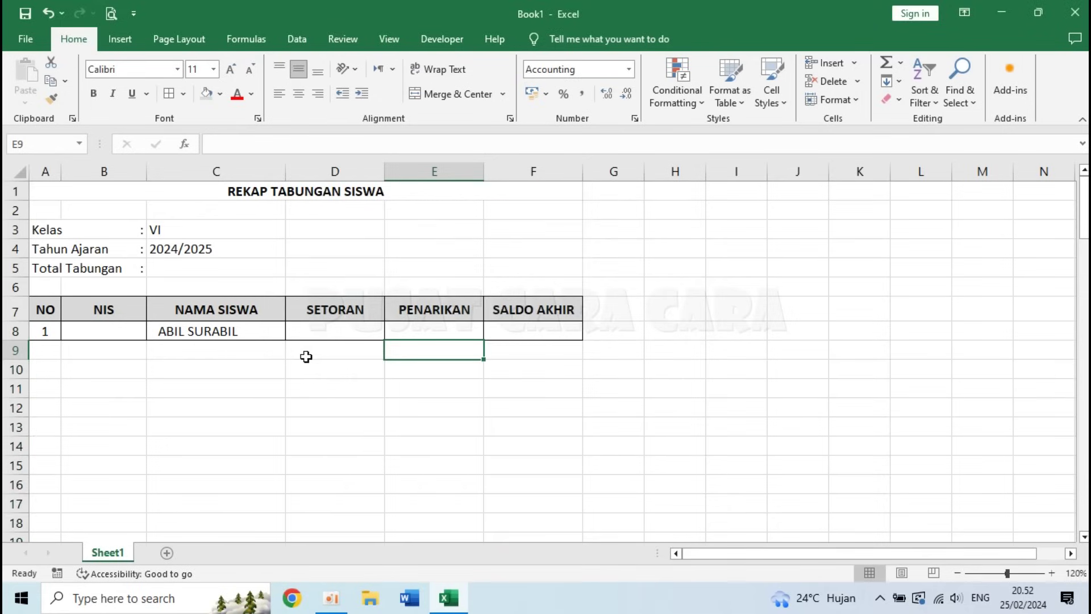
{"action": "left_click", "coordinate": [182, 266]}
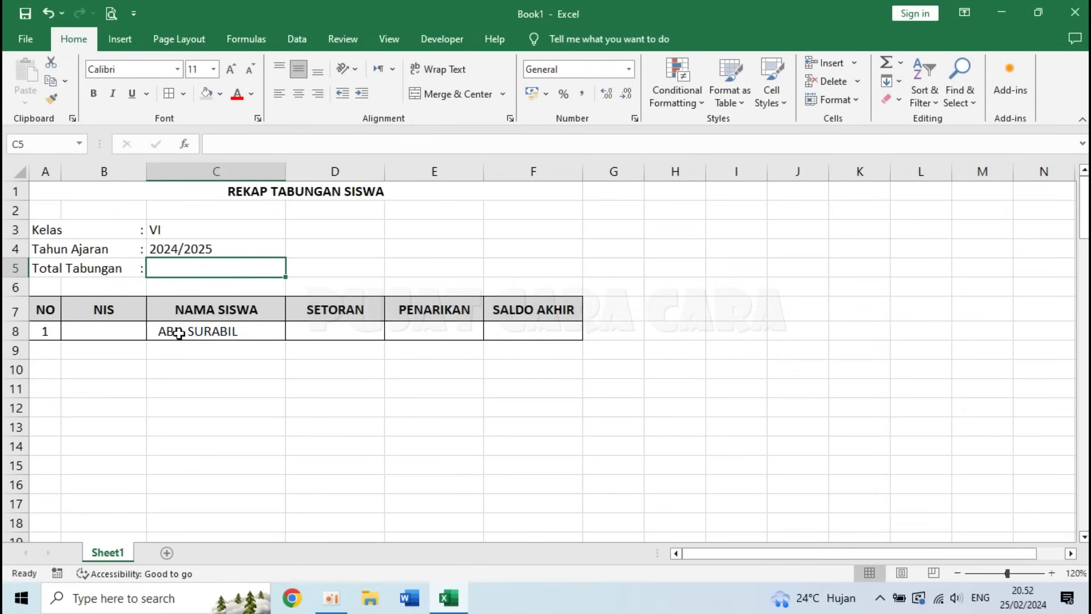
- Put =SUM(F8:F100) in C5 beside Total Tabungan, shown as Rp - in Accounting format
{"action": "left_click", "coordinate": [527, 331]}
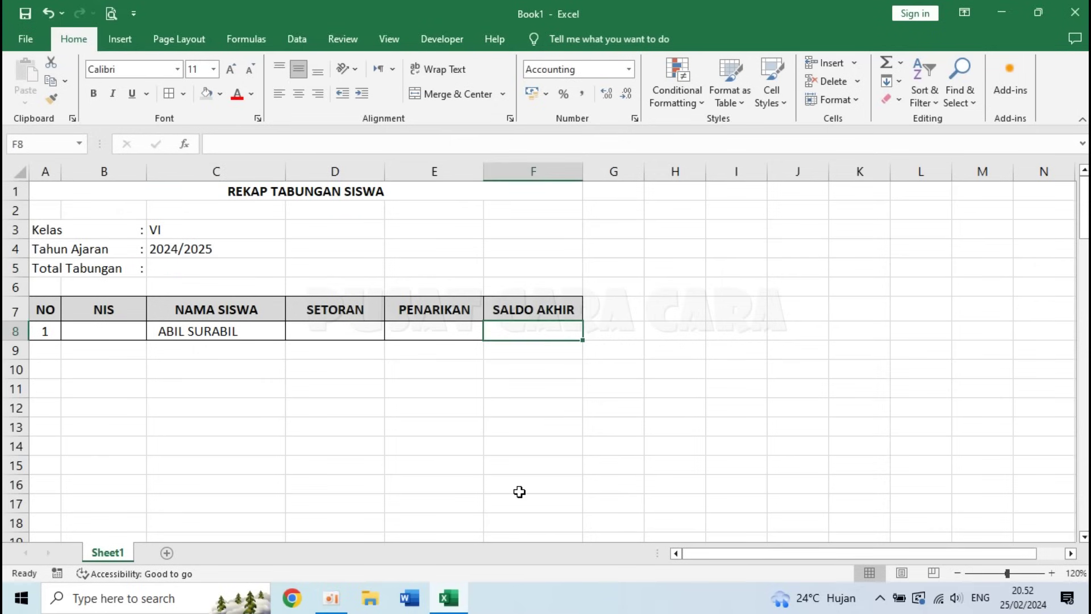
{"action": "left_click", "coordinate": [213, 265]}
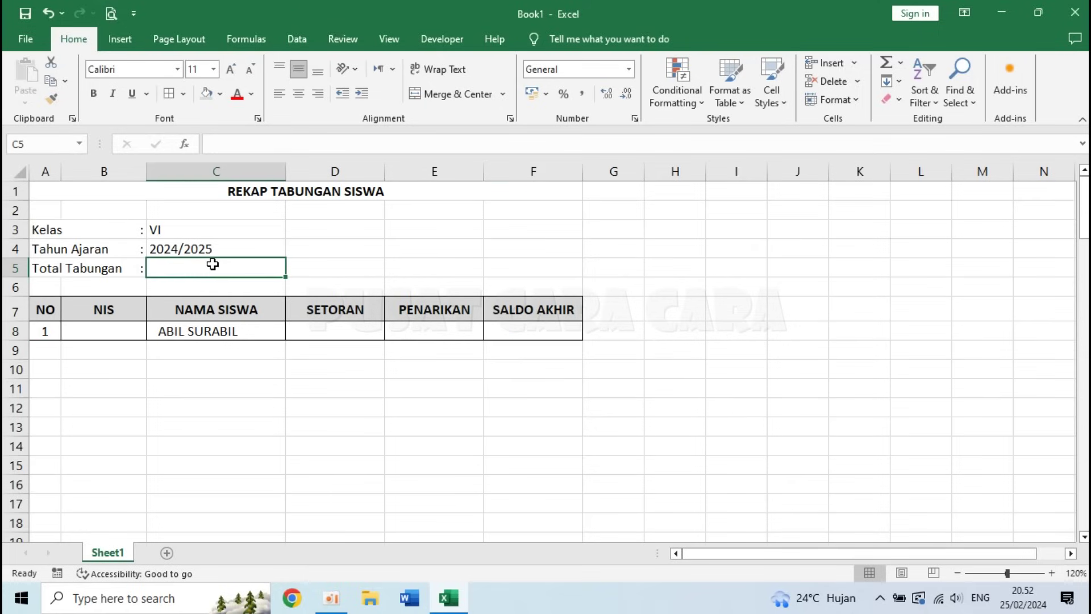
{"action": "type", "text": "=SU"}
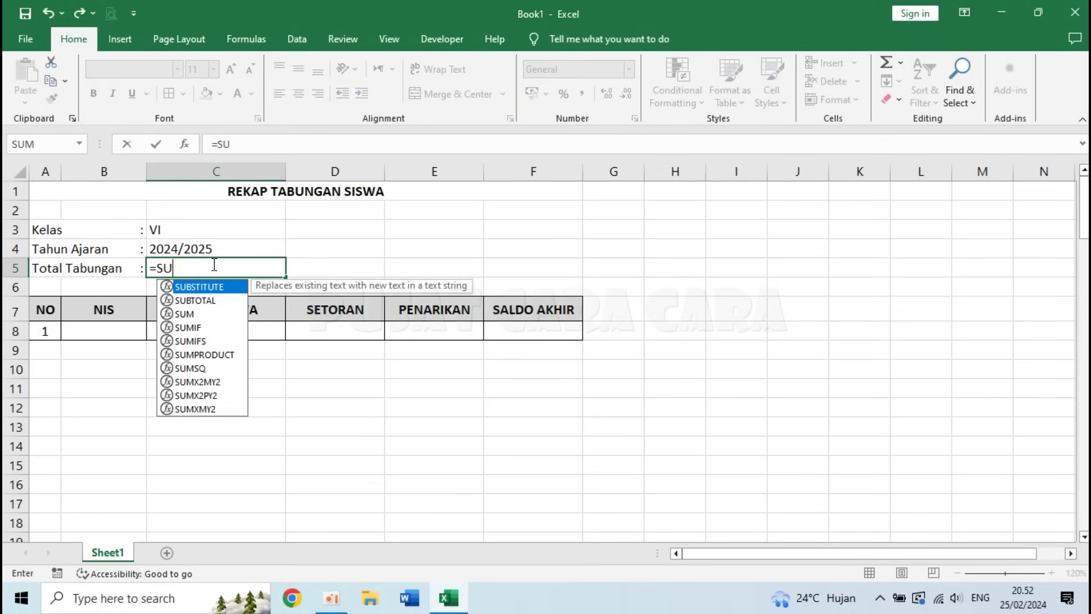
{"action": "type", "text": "M("}
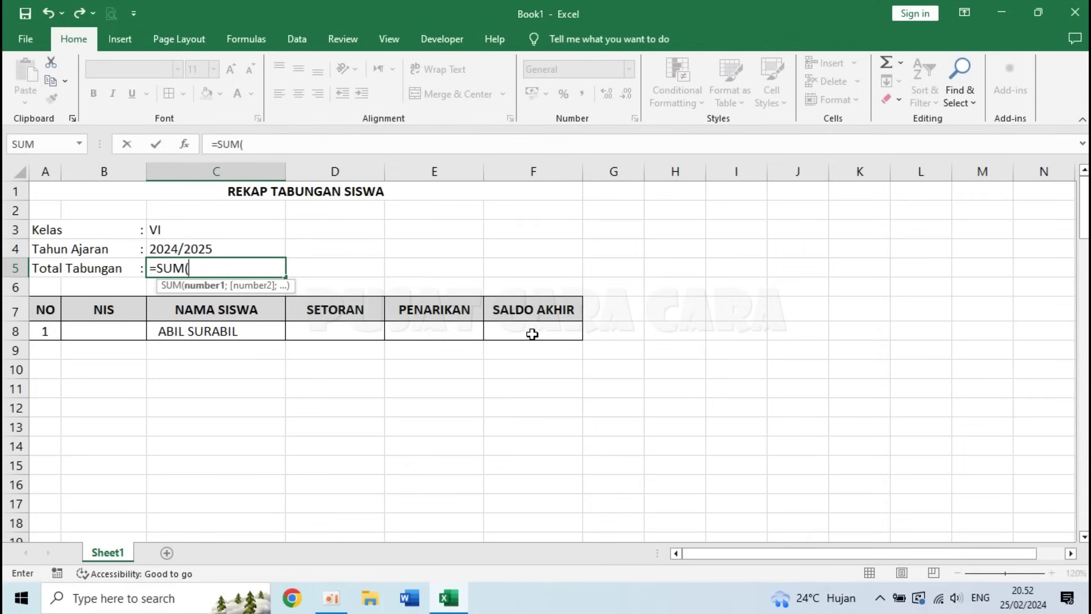
{"action": "left_click_drag", "start_coordinate": [532, 334], "coordinate": [491, 517]}
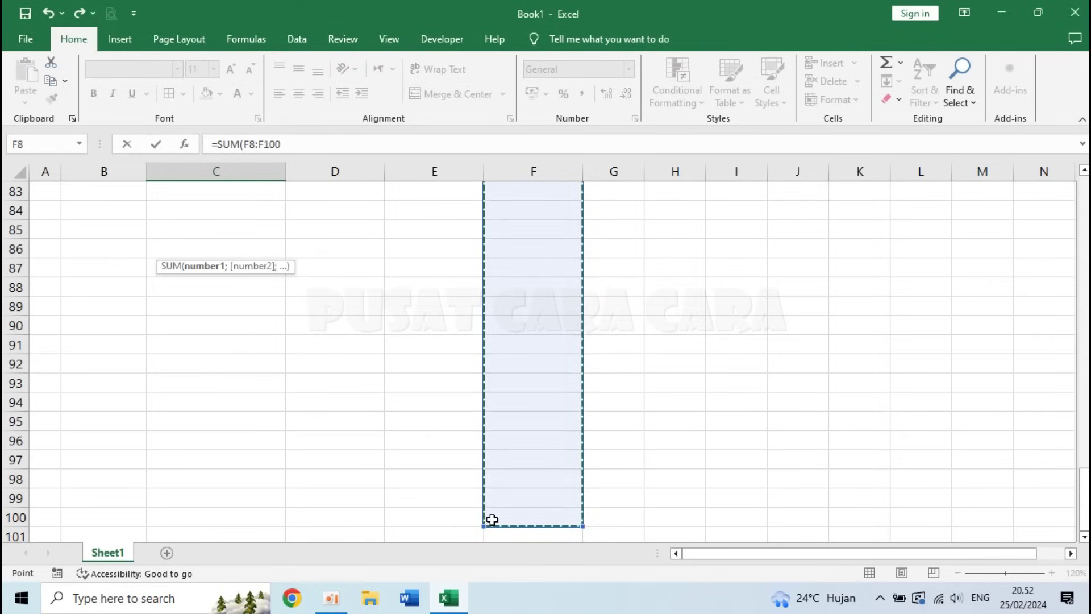
{"action": "type", "text": ")"}
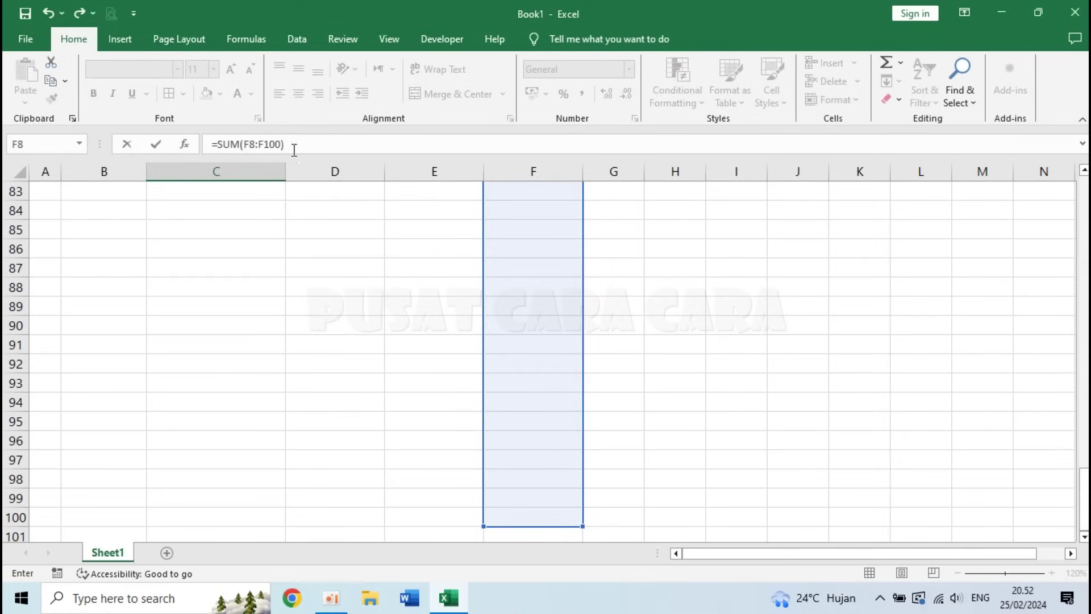
{"action": "key", "text": "Return"}
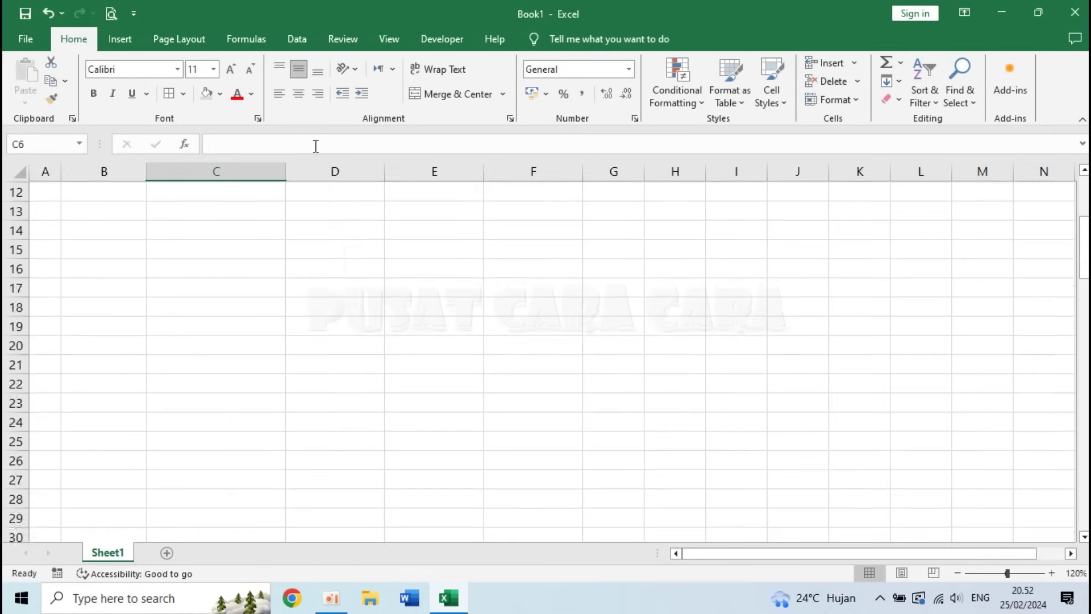
{"action": "left_click", "coordinate": [182, 269]}
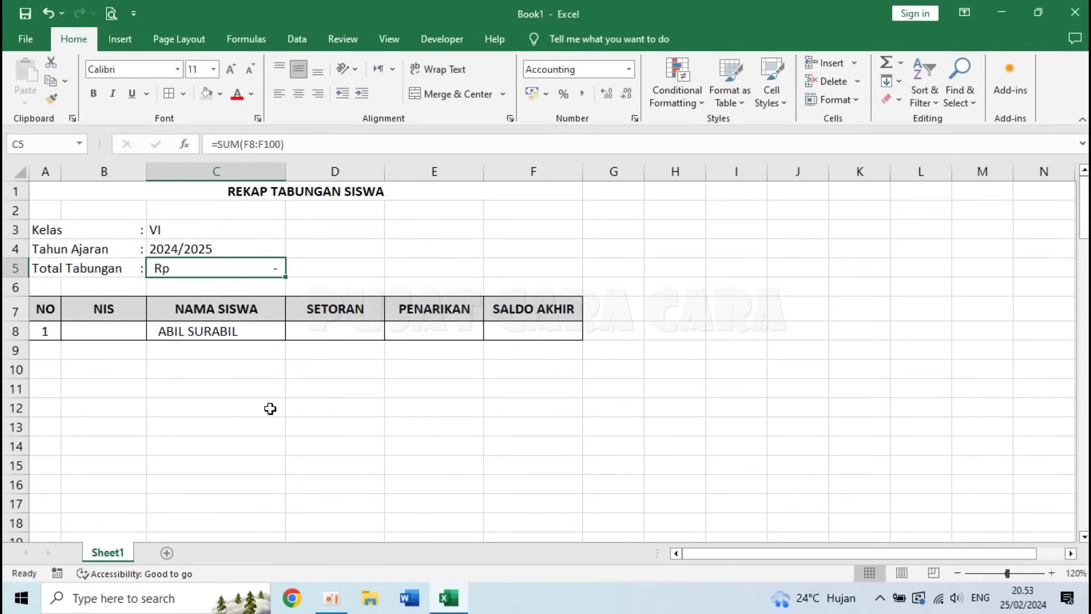
{"action": "left_click", "coordinate": [105, 331]}
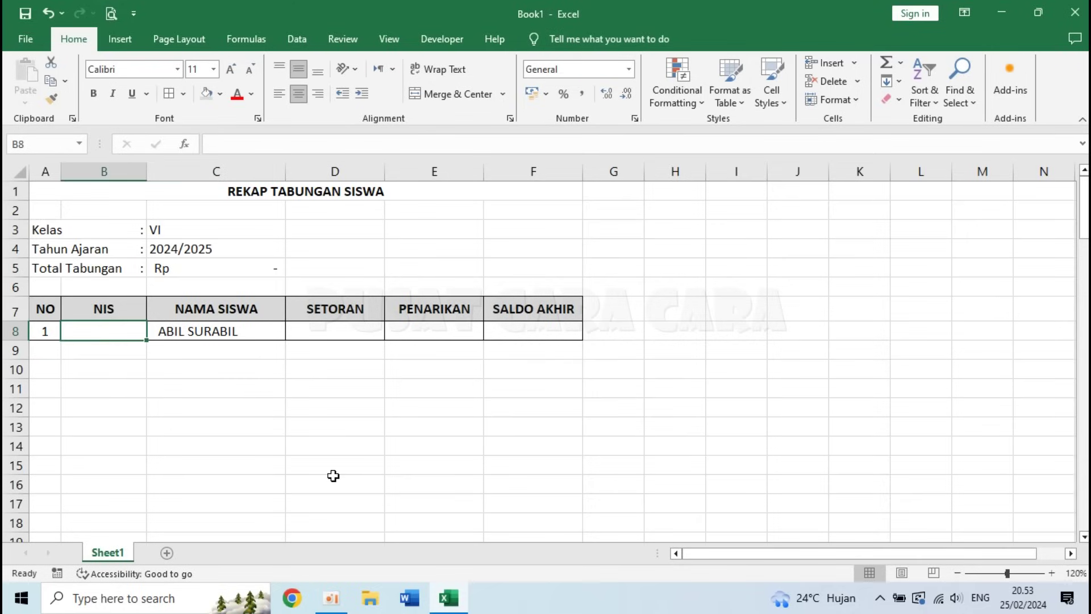
- Enter the first student's NIS in column B and the next two students' names in column C
{"action": "type", "text": "11111"}
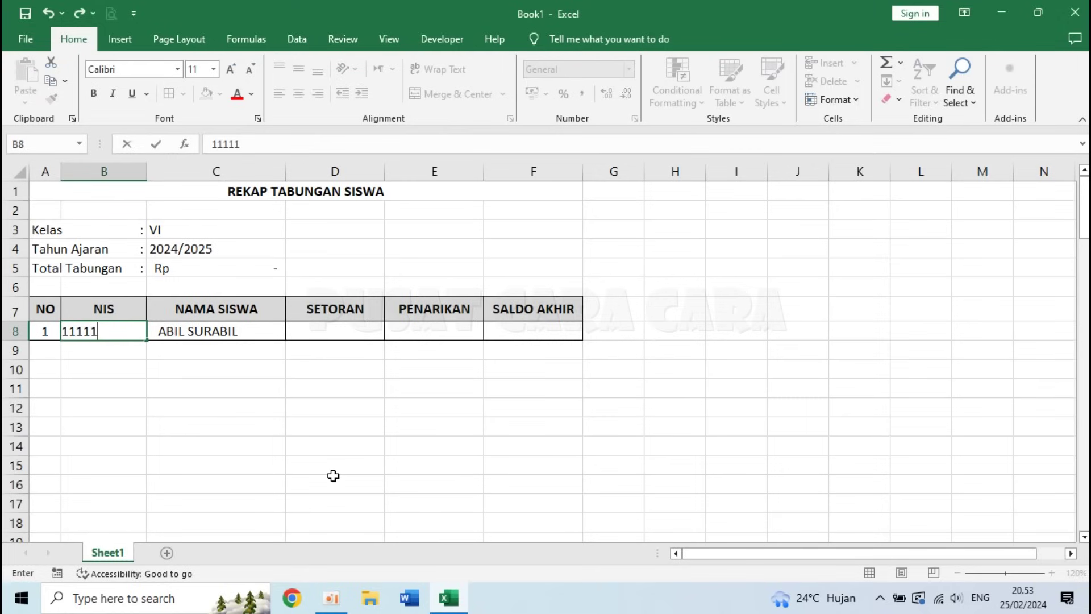
{"action": "key", "text": "Return"}
{"action": "left_click", "coordinate": [222, 332]}
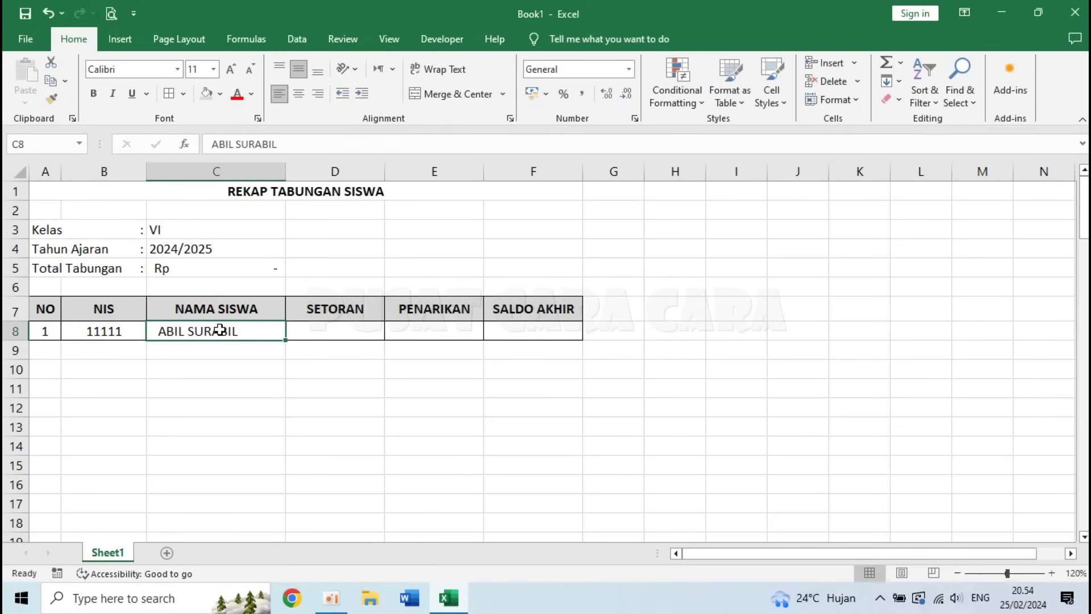
{"action": "left_click", "coordinate": [216, 356]}
{"action": "type", "text": "ACIL SURACI"}
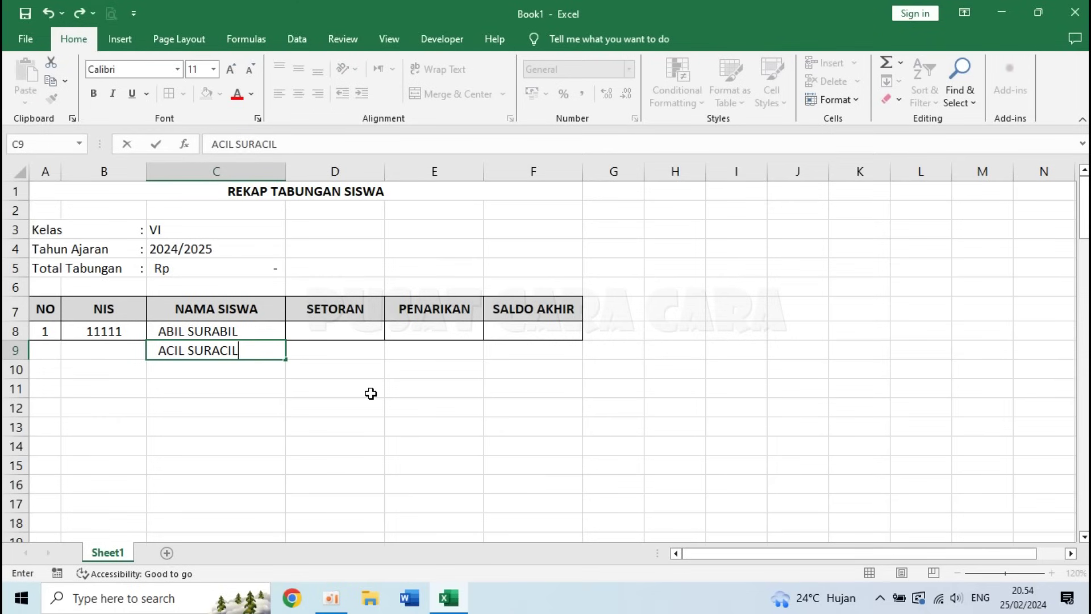
{"action": "type", "text": "L"}
{"action": "key", "text": "Return"}
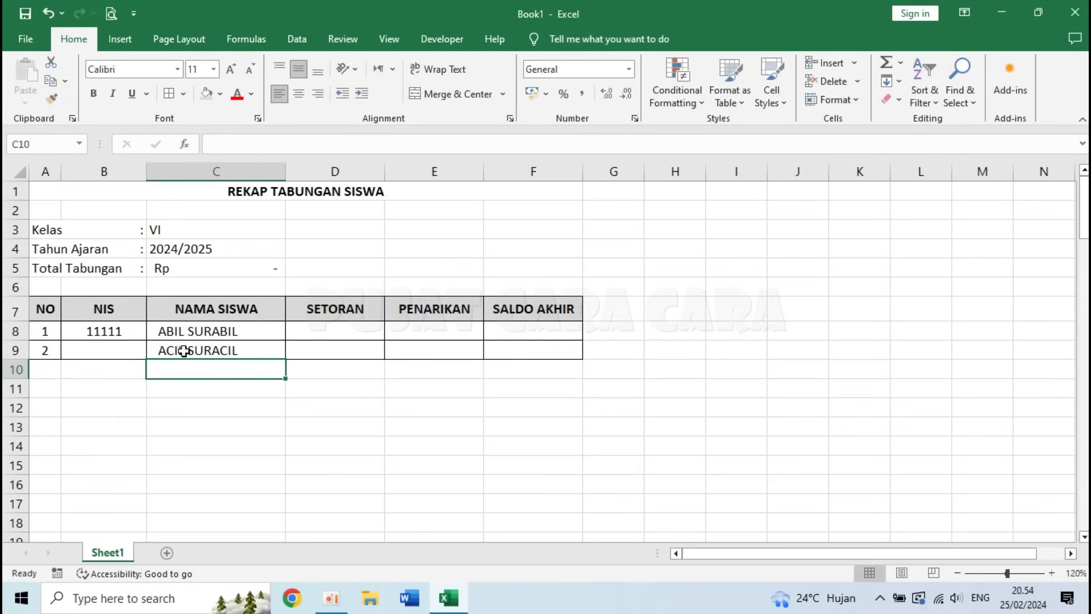
{"action": "type", "text": "ADIL SURAD "}
{"action": "type", "text": "L"}
{"action": "key", "text": "Return"}
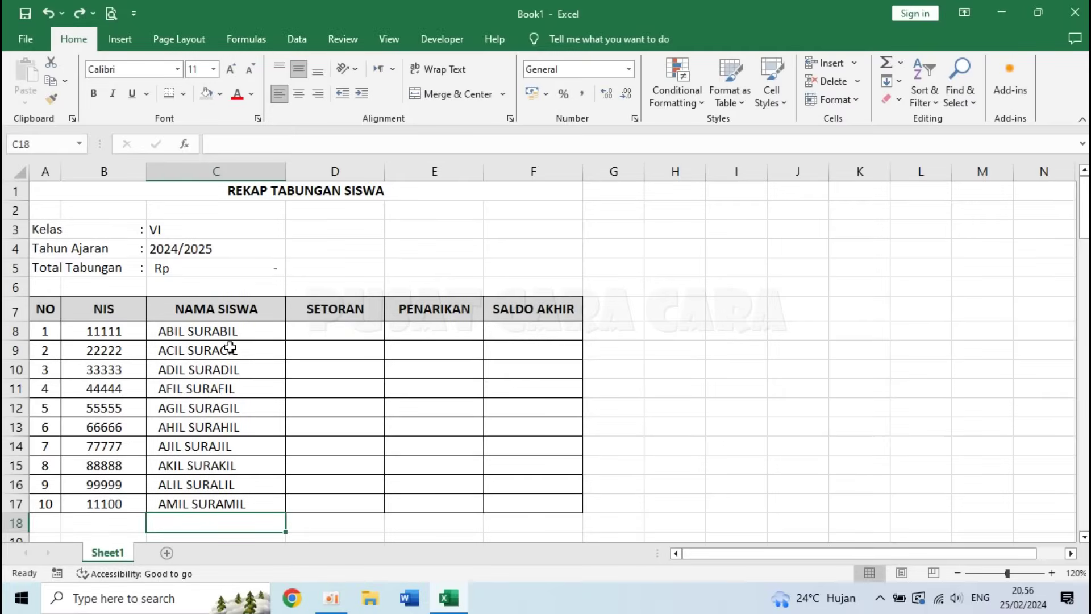
- Make the Kelas, Tahun Ajaran and Total Tabungan values in C3:C5 bold
{"action": "left_click", "coordinate": [211, 484]}
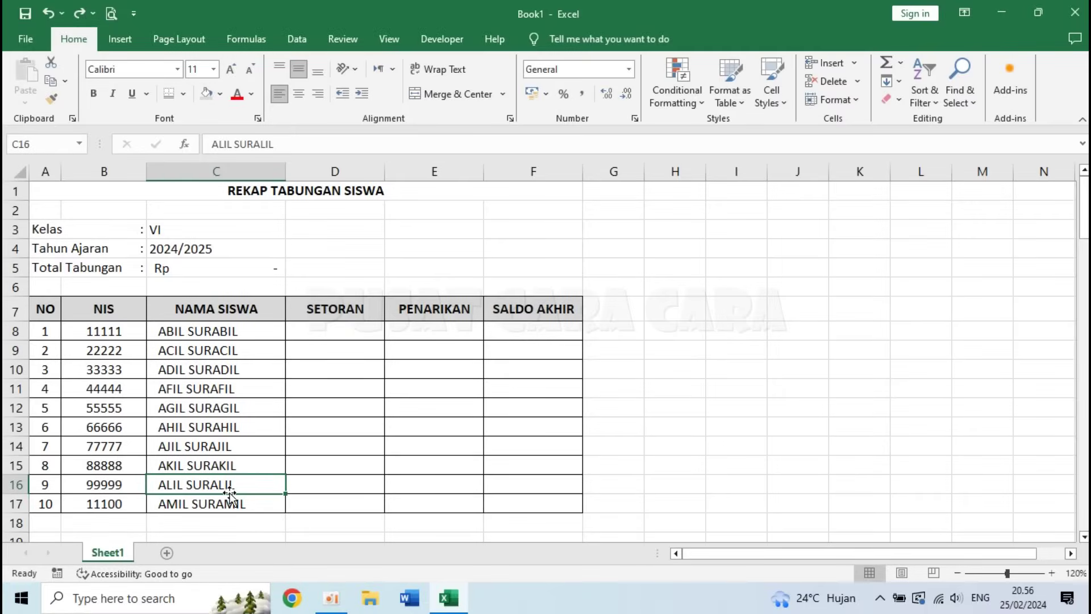
{"action": "left_click", "coordinate": [183, 225]}
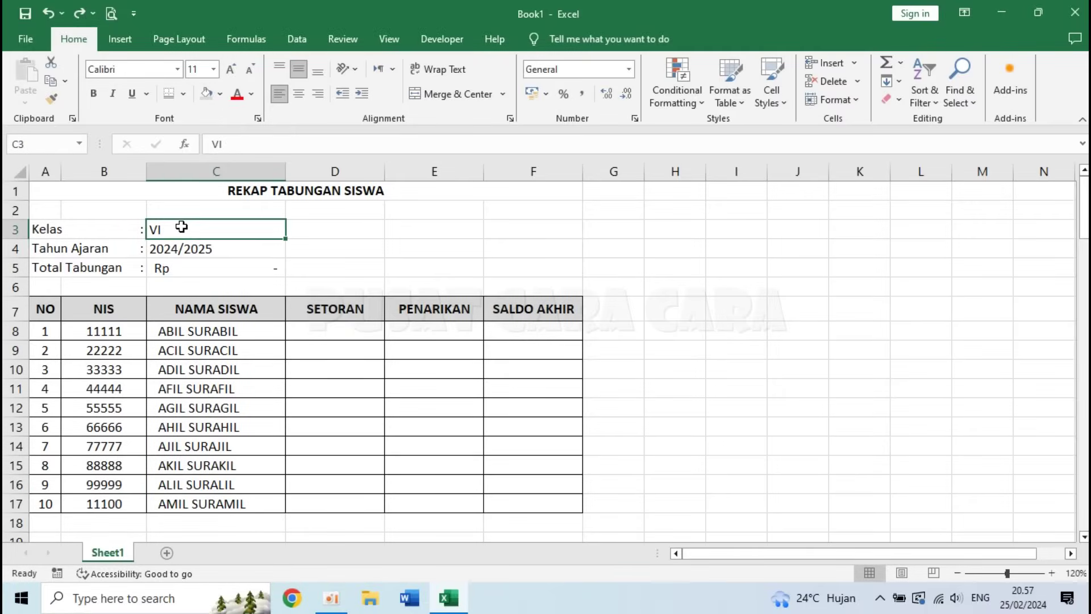
{"action": "left_click_drag", "start_coordinate": [183, 232], "coordinate": [187, 267]}
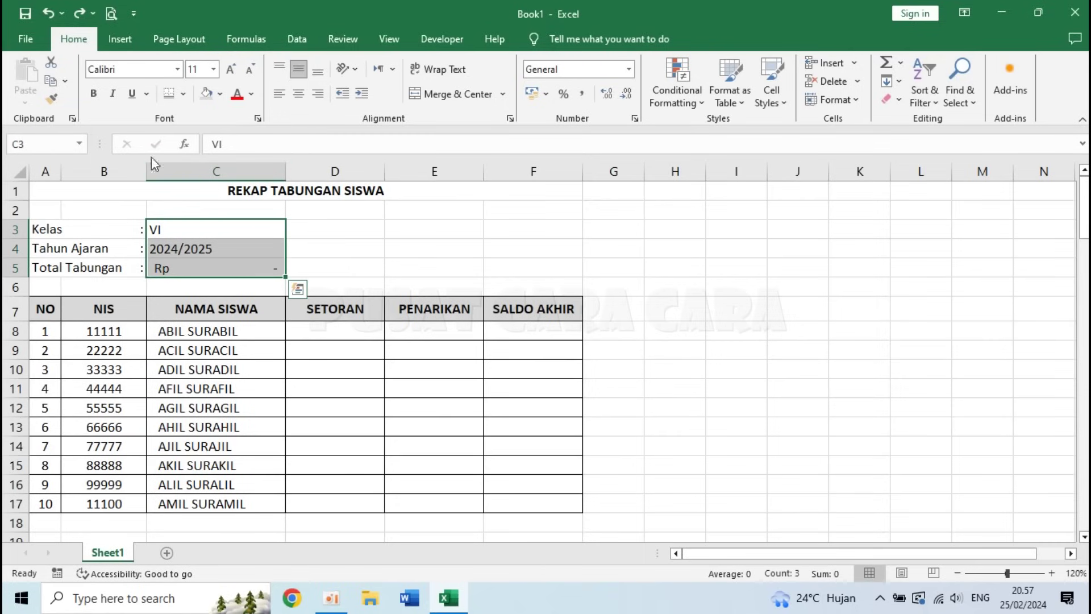
{"action": "left_click", "coordinate": [94, 94]}
{"action": "left_click", "coordinate": [355, 283]}
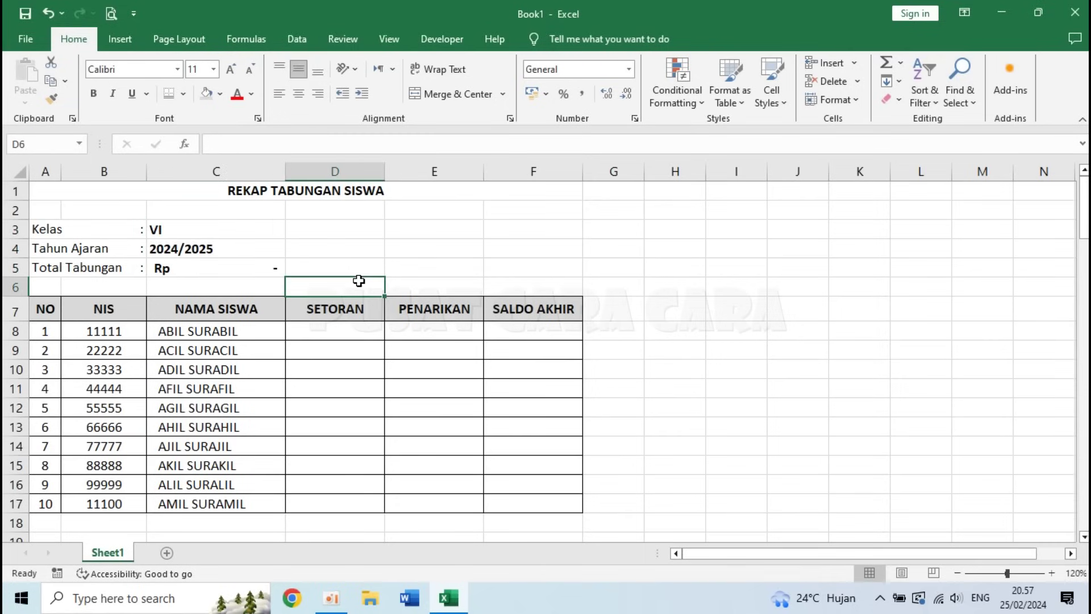
- Add a Thick Bottom Border under the merged REKAP TABUNGAN SISWA title across A1:F1
{"action": "left_click", "coordinate": [276, 190]}
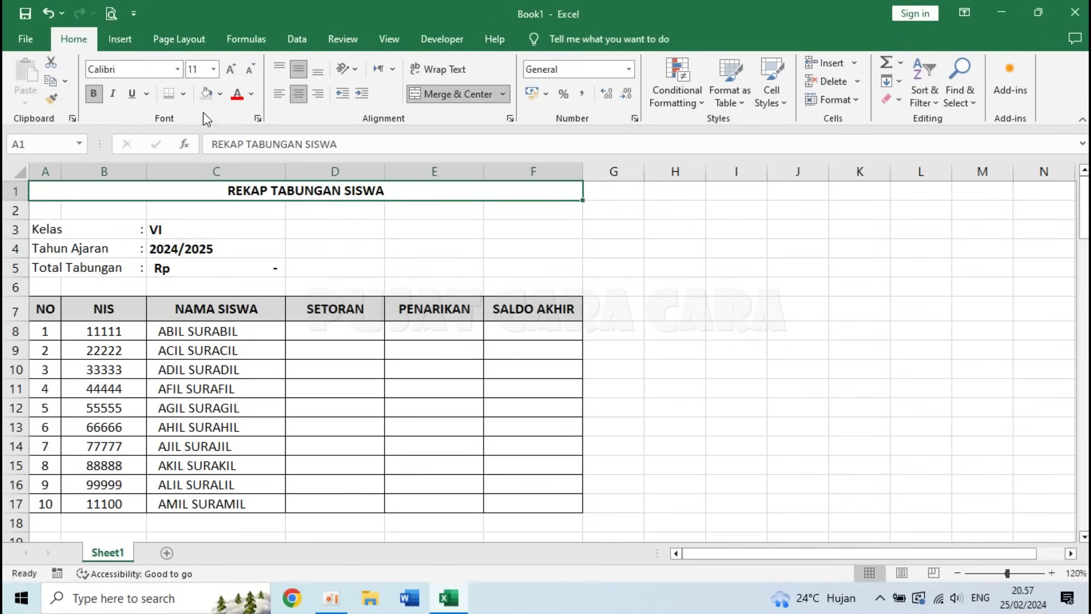
{"action": "left_click", "coordinate": [184, 95]}
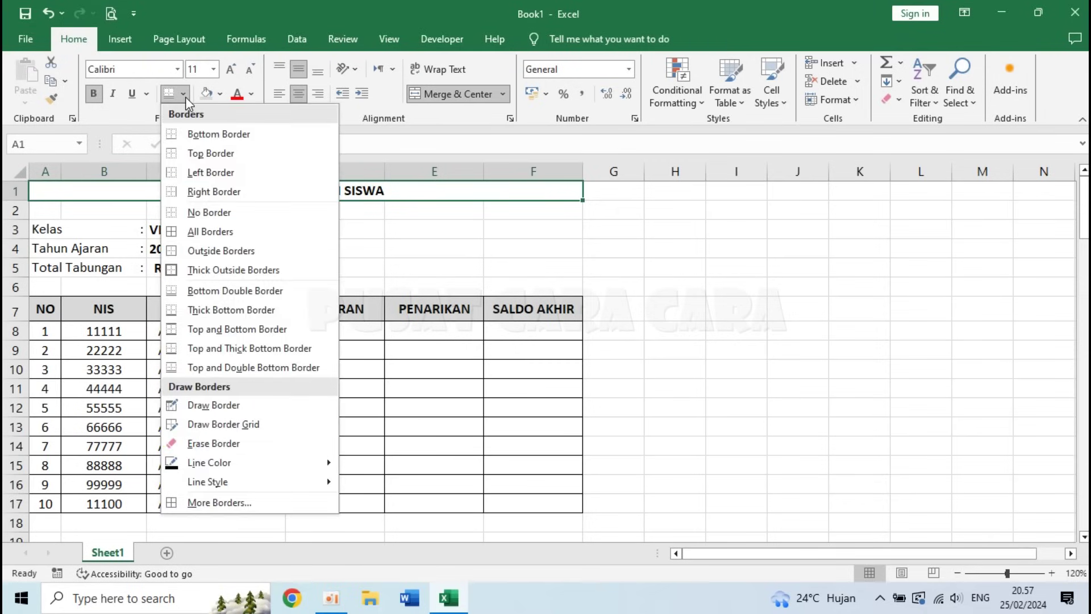
{"action": "left_click", "coordinate": [241, 314]}
{"action": "left_click", "coordinate": [660, 309]}
{"action": "left_click", "coordinate": [674, 430]}
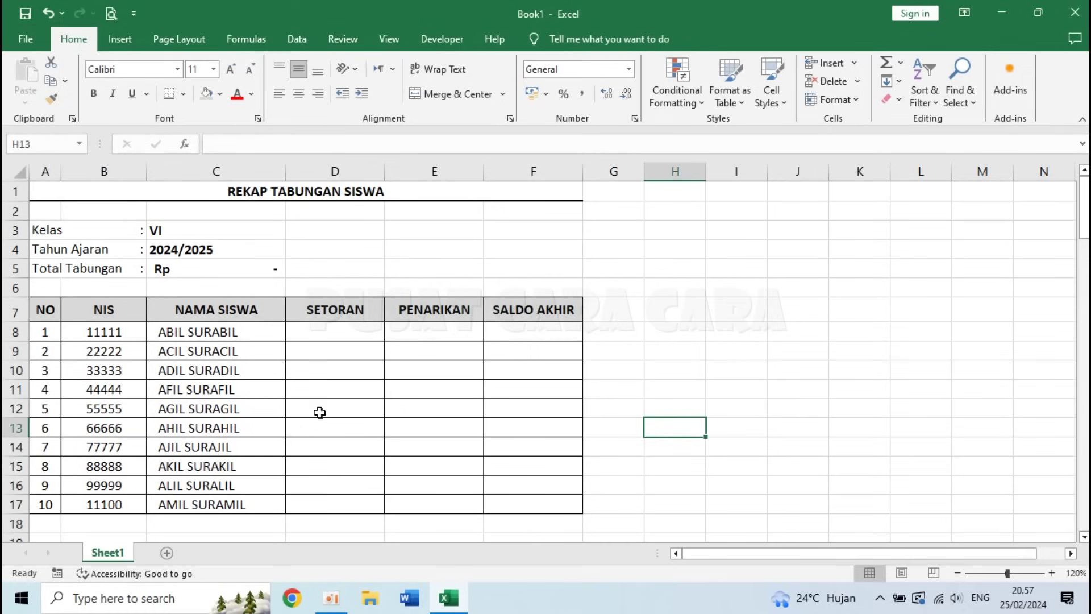
{"action": "left_click", "coordinate": [337, 334]}
{"action": "left_click", "coordinate": [423, 332]}
{"action": "left_click", "coordinate": [544, 330]}
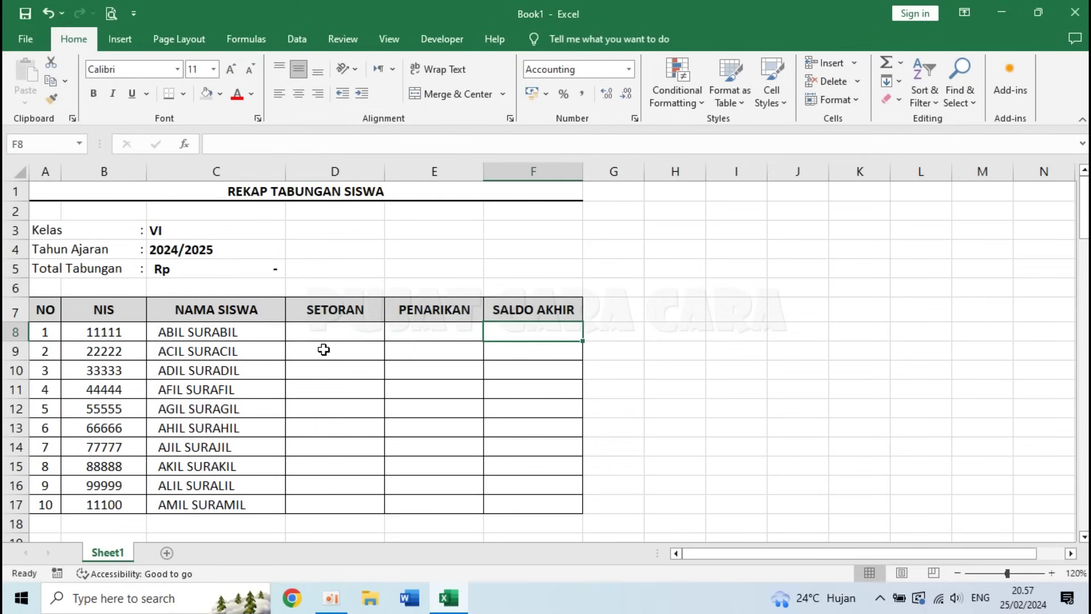
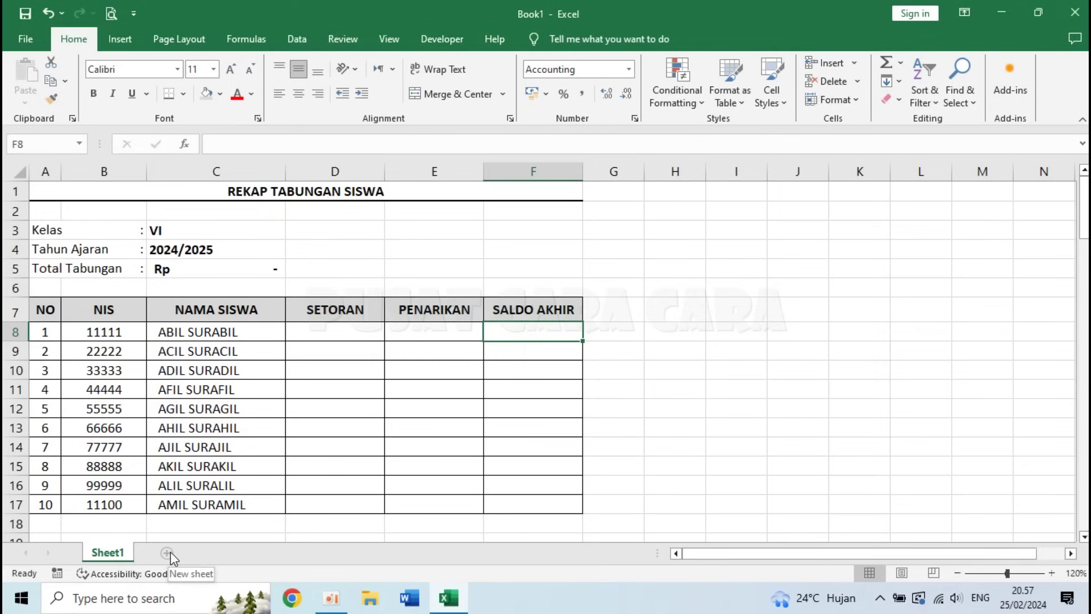
- Add a blank Sheet2 and give all its cells middle vertical alignment
{"action": "left_click", "coordinate": [168, 553]}
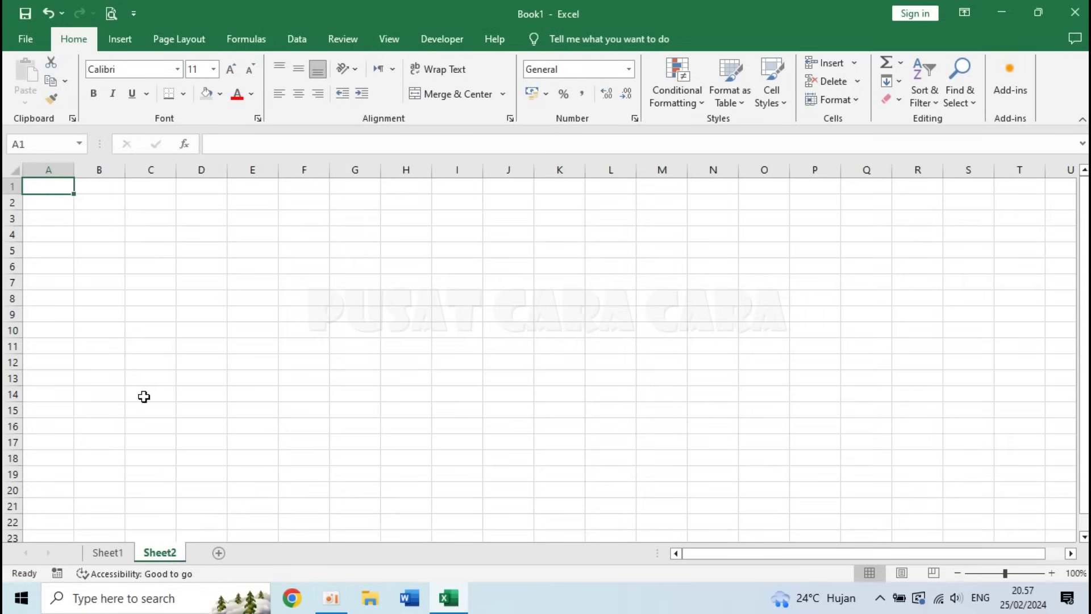
{"action": "left_click", "coordinate": [12, 169]}
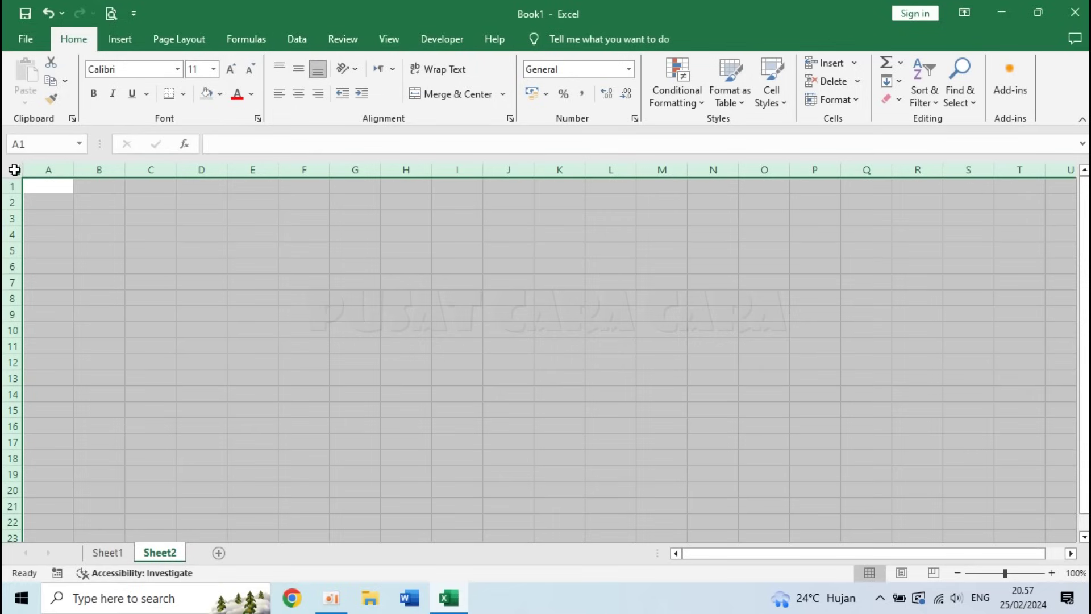
{"action": "left_click", "coordinate": [298, 70]}
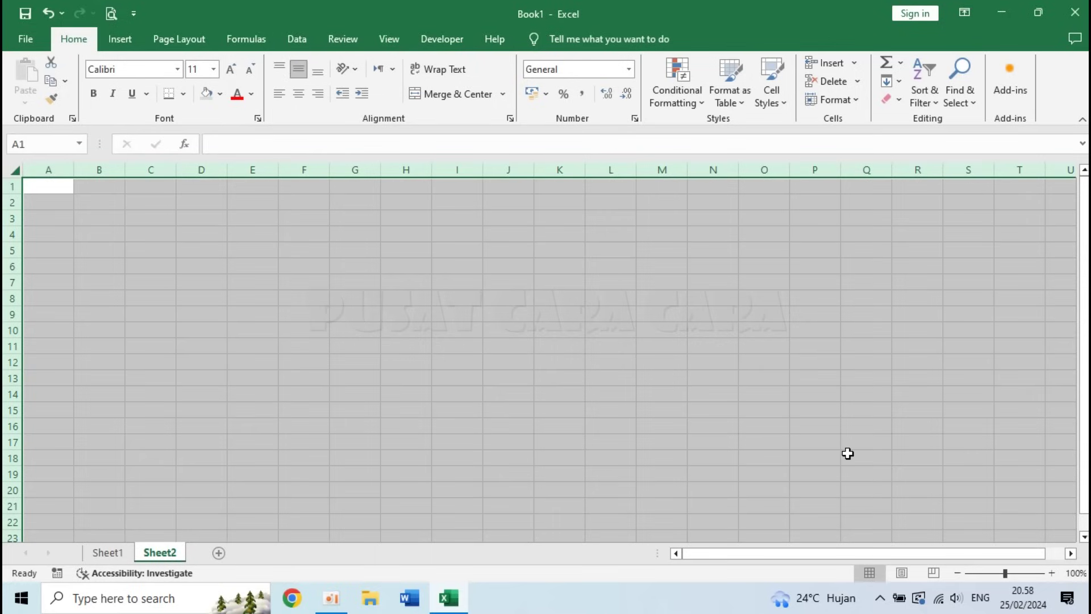
- Zoom the sheet to 120% and start typing the title BUKU TABUNGAN SISWA in A1
{"action": "left_click", "coordinate": [1052, 573]}
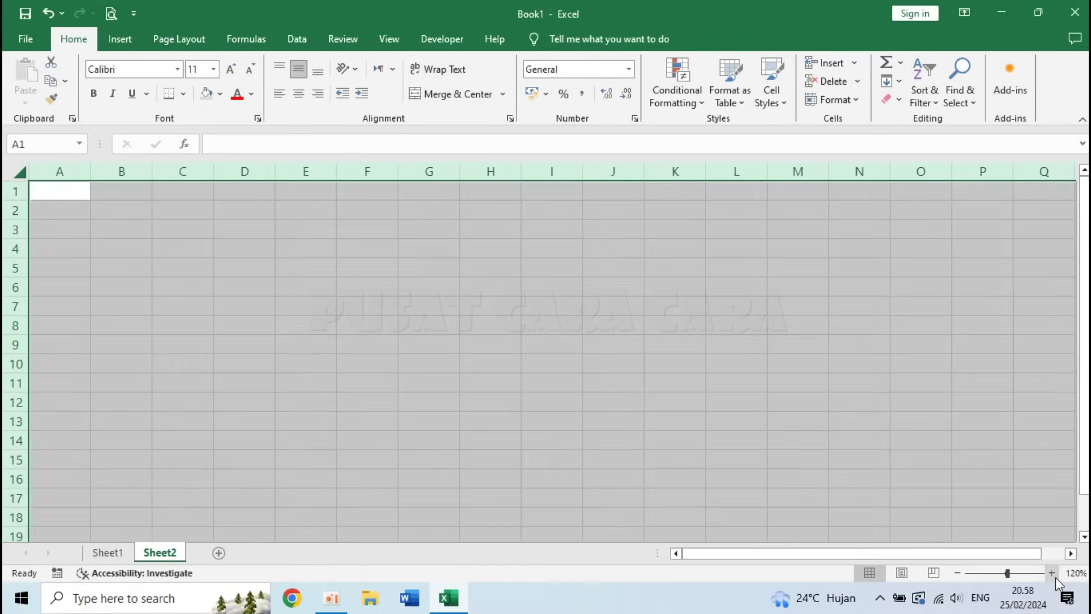
{"action": "left_click", "coordinate": [292, 308]}
{"action": "left_click", "coordinate": [58, 192]}
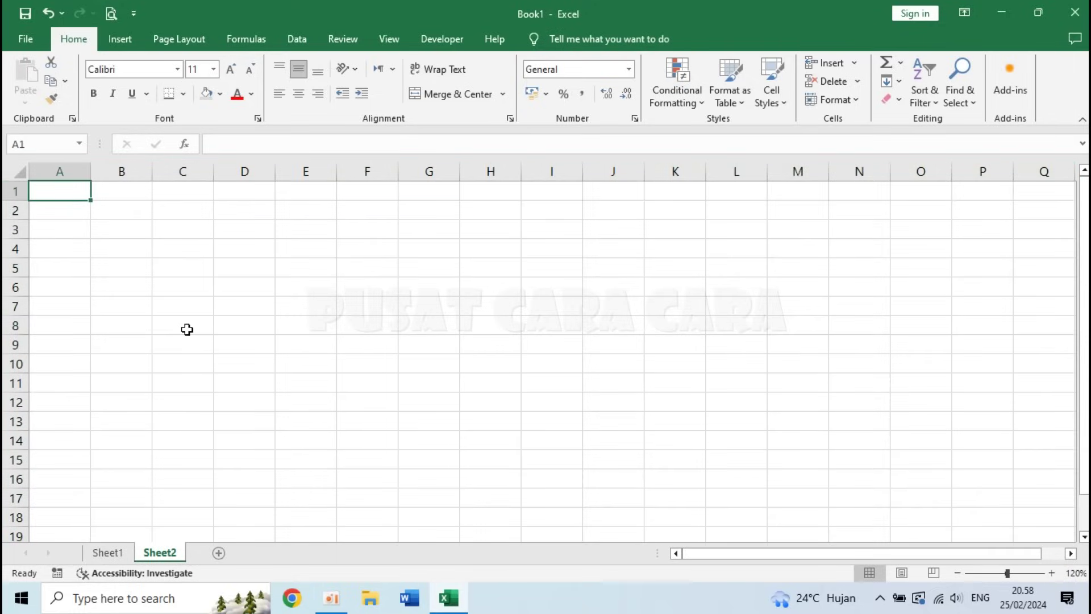
{"action": "type", "text": "BUKU"}
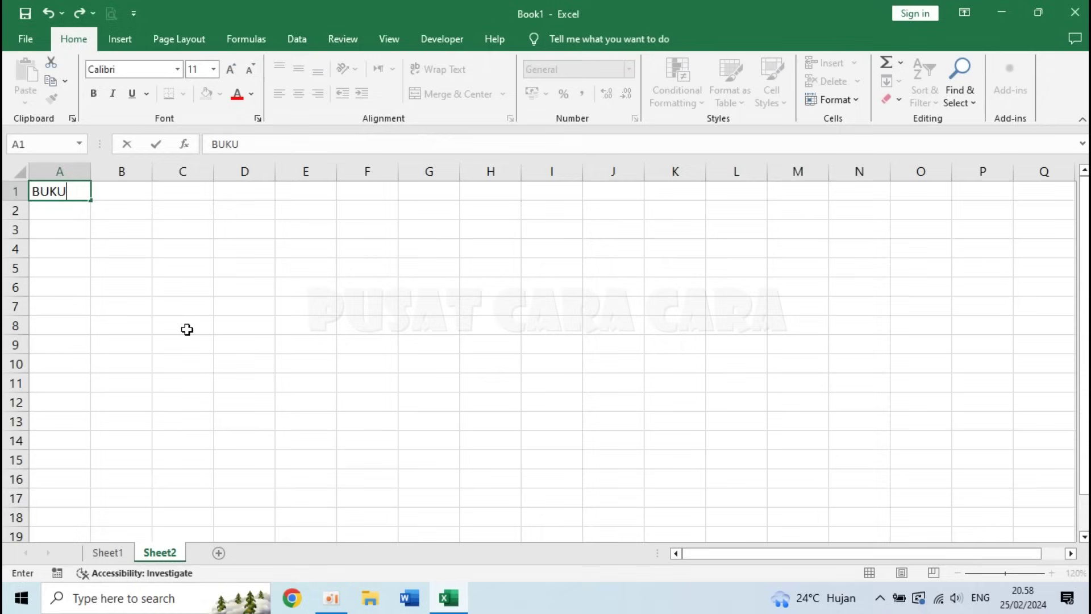
{"action": "type", "text": " TABUNGAN SISWA"}
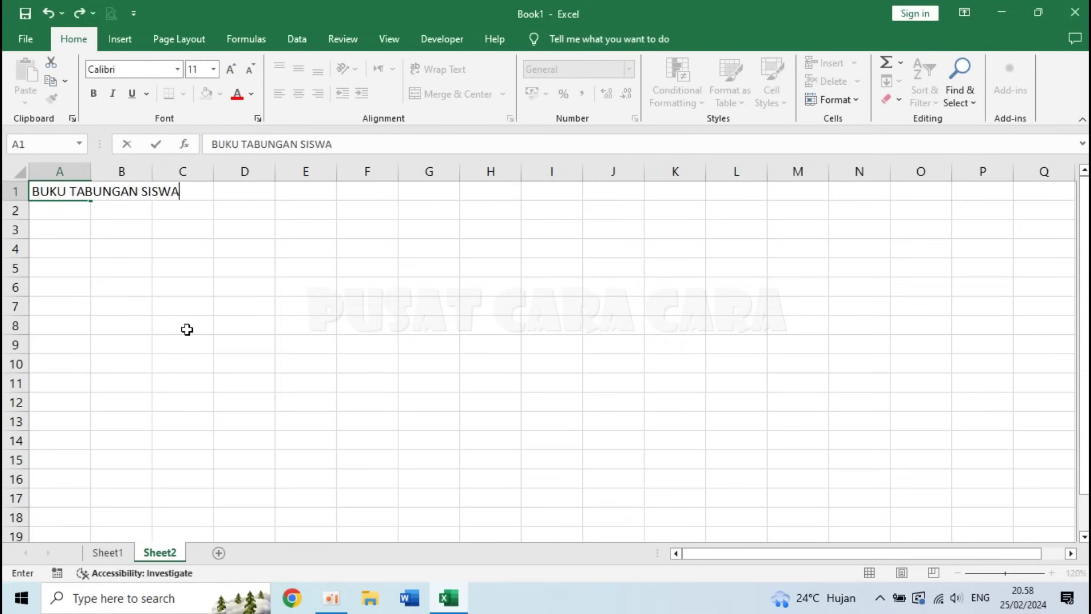
- Enter labels Nama, Kelas, Jumlah Setoran, Jumlah Penarikan, Saldo Tabungan, Detail Tabungan in column A
{"action": "key", "text": "Return"}
{"action": "key", "text": "Return"}
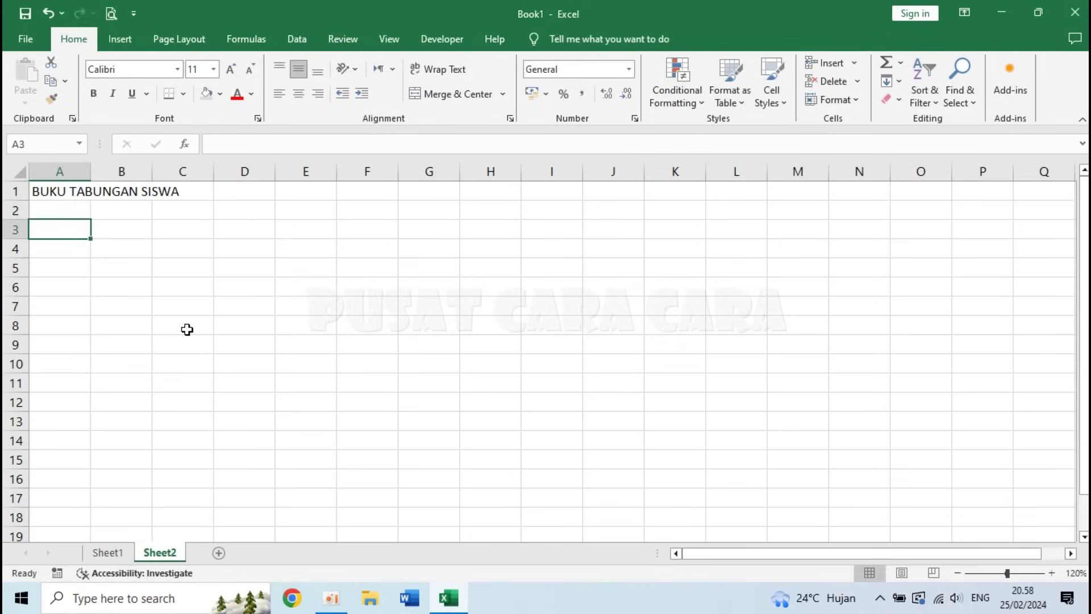
{"action": "type", "text": "Nama"}
{"action": "key", "text": "Return"}
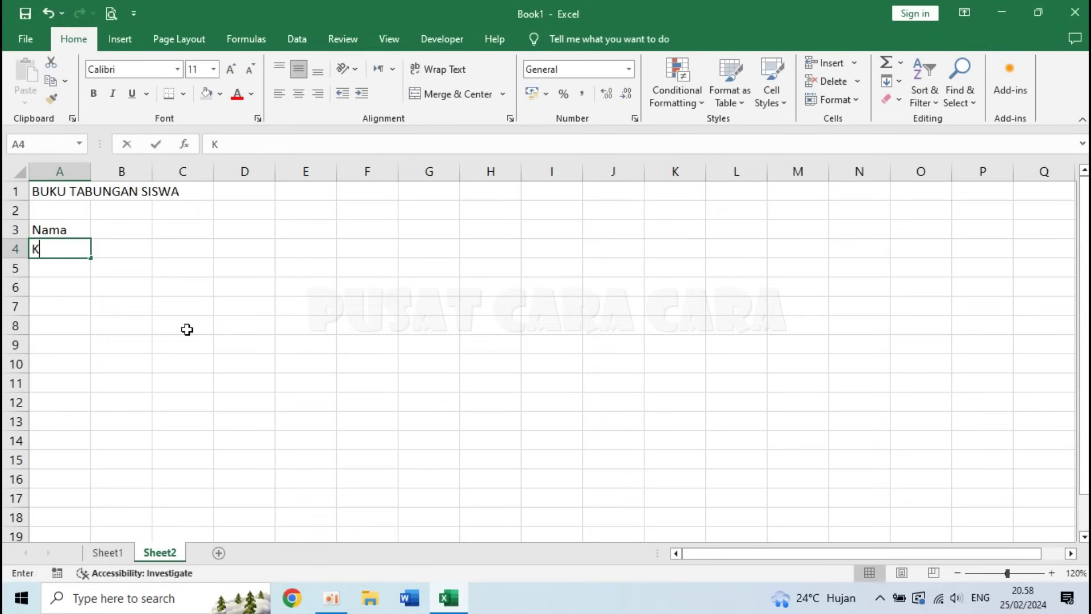
{"action": "type", "text": "Kelas"}
{"action": "key", "text": "Return"}
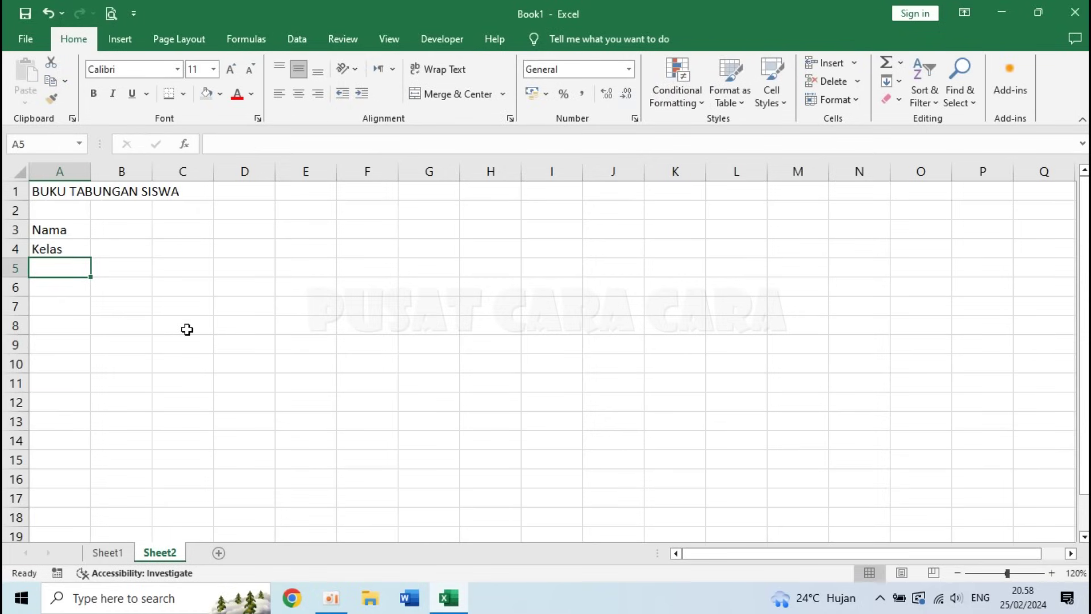
{"action": "type", "text": "Juml"}
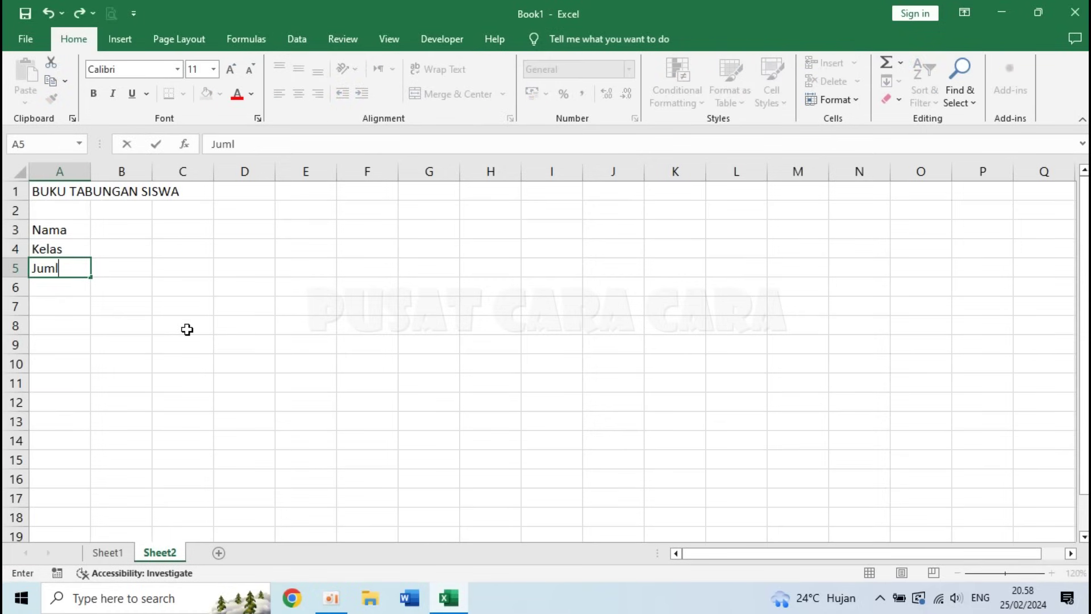
{"action": "type", "text": "ah Setoran"}
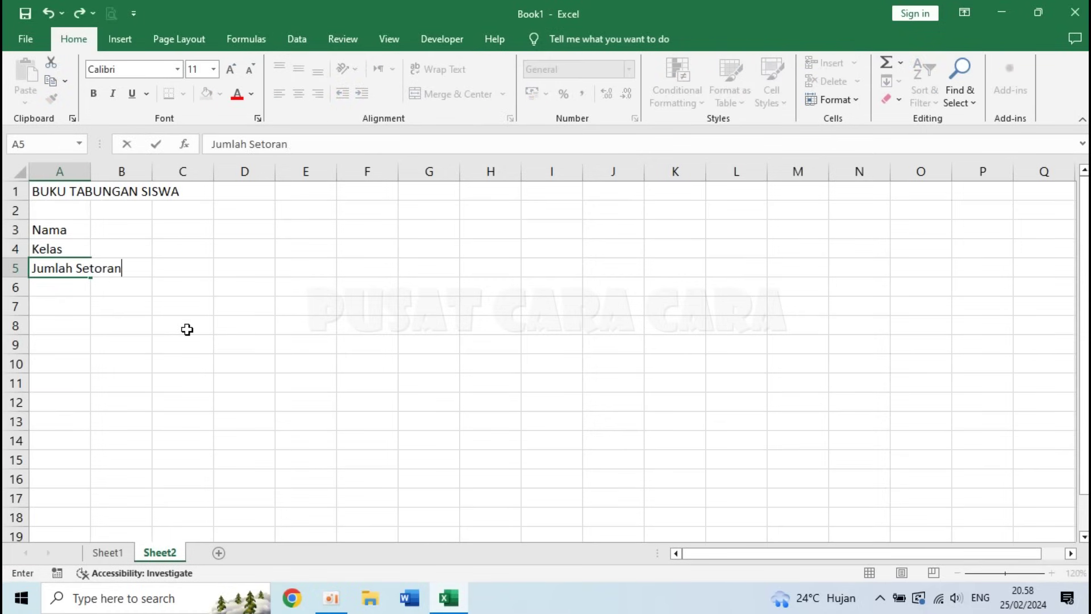
{"action": "key", "text": "Return"}
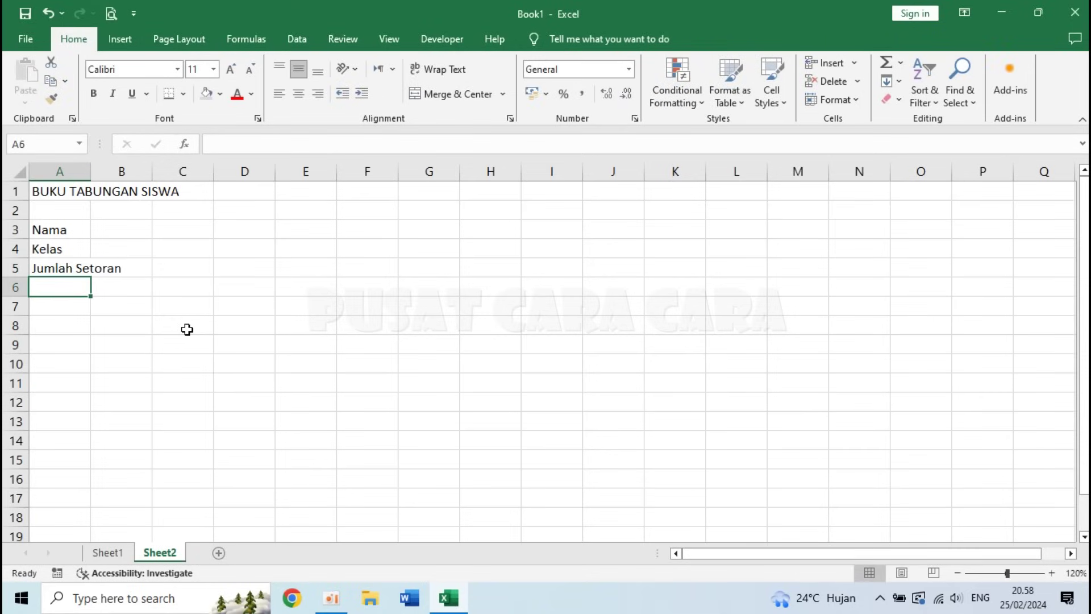
{"action": "type", "text": "Jumlah "}
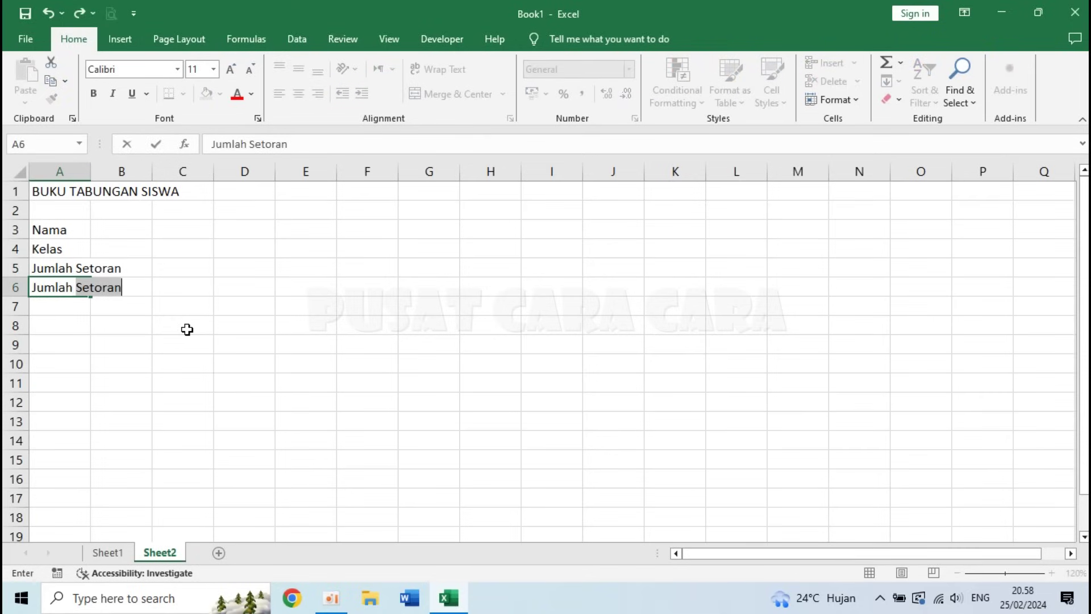
{"action": "type", "text": "Penarikan"}
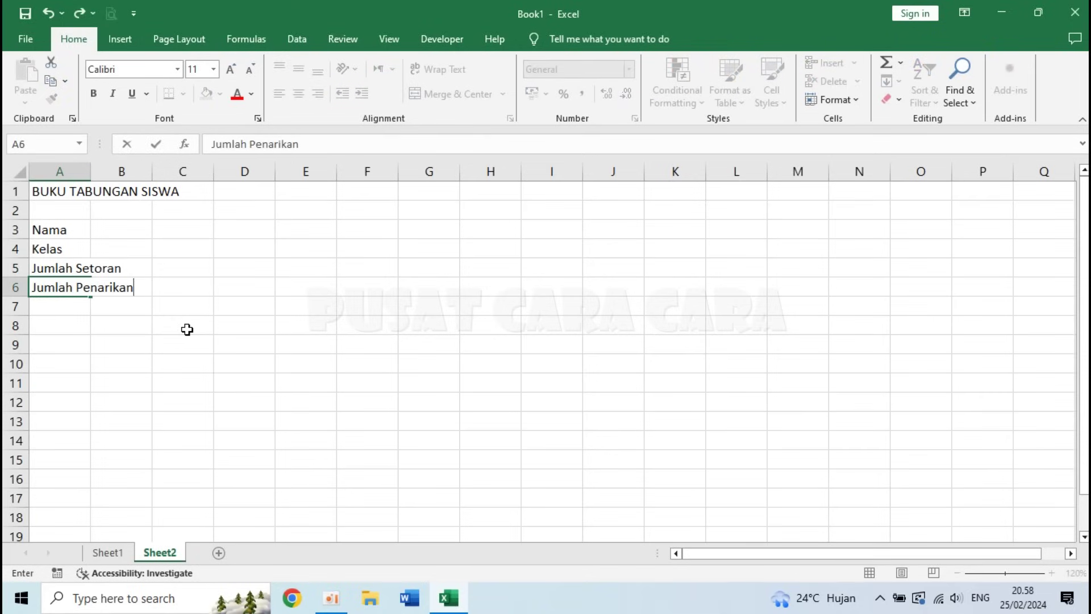
{"action": "key", "text": "Return"}
{"action": "type", "text": "Saldo Tabungan"}
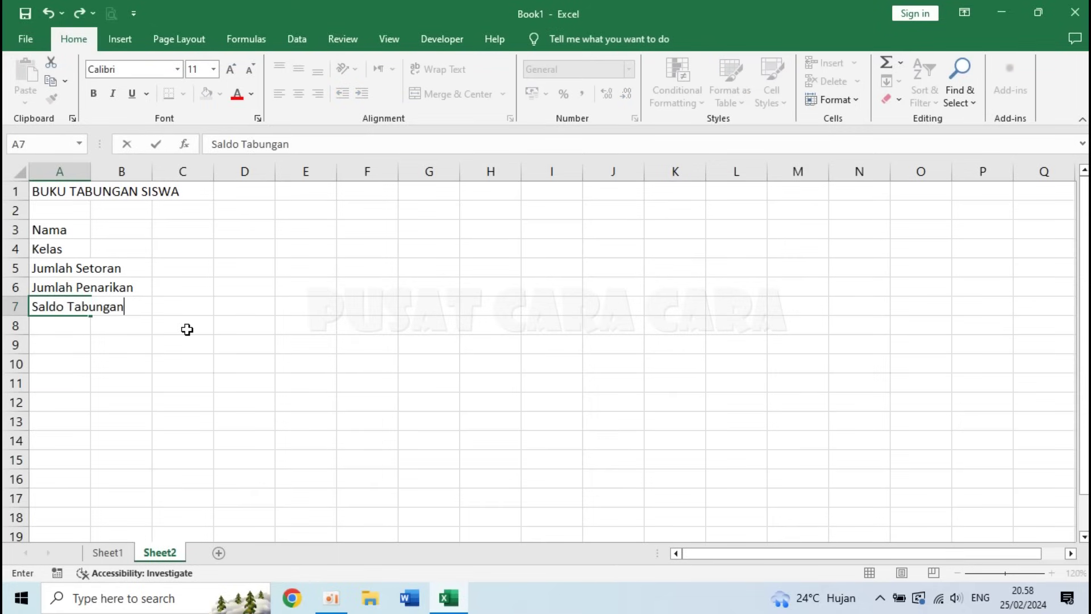
{"action": "key", "text": "Return"}
{"action": "key", "text": "Return"}
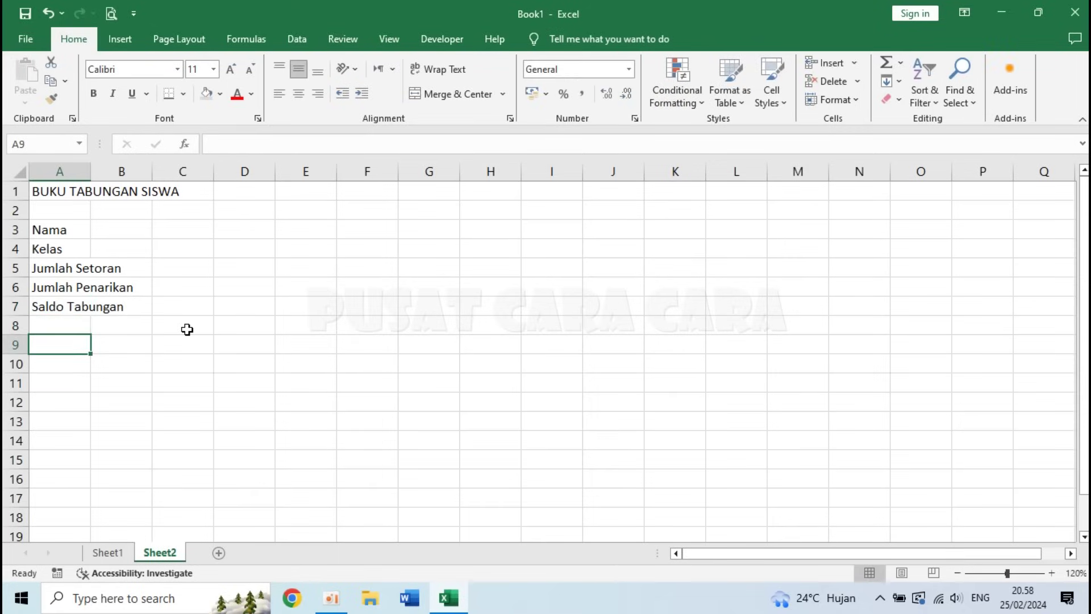
{"action": "type", "text": "Detail Tabungan"}
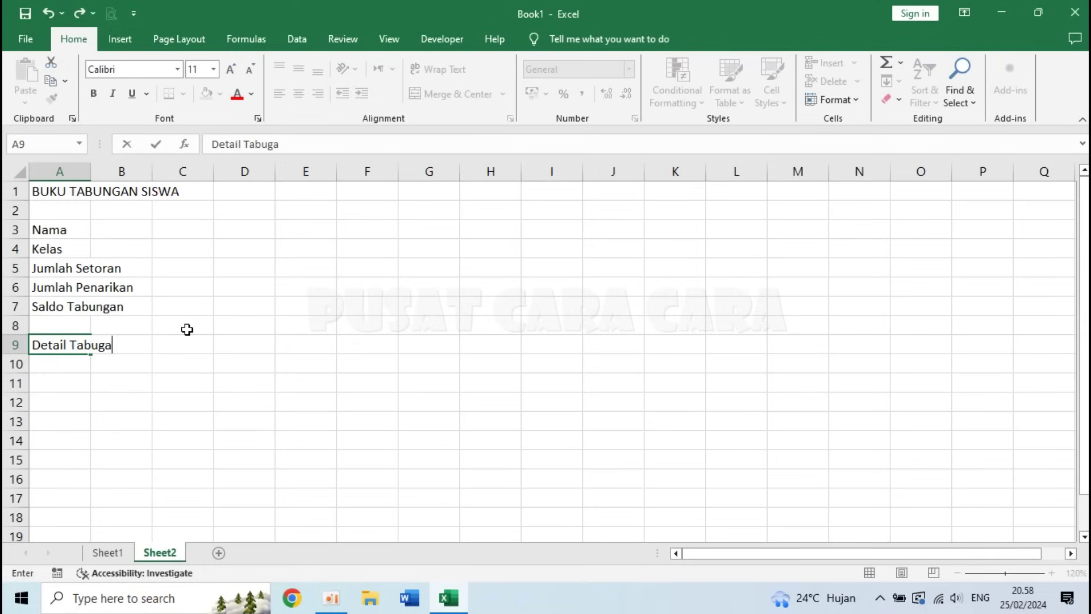
{"action": "key", "text": "Return"}
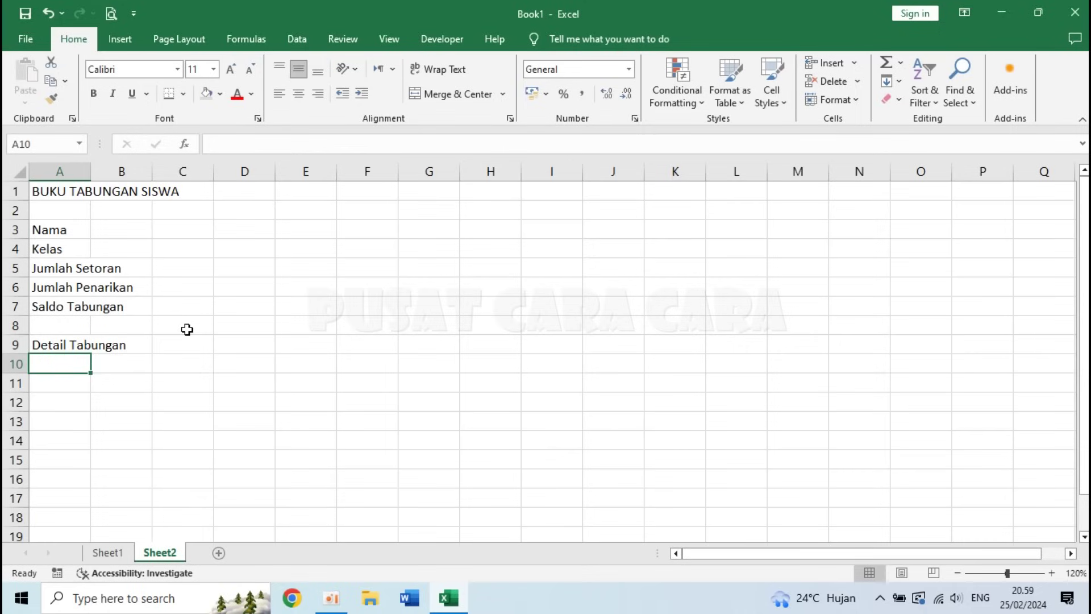
- Type the headers NO, TANGGAL, SETORAN, PENARIKAN and SALDO across A10:E10
{"action": "type", "text": "NO"}
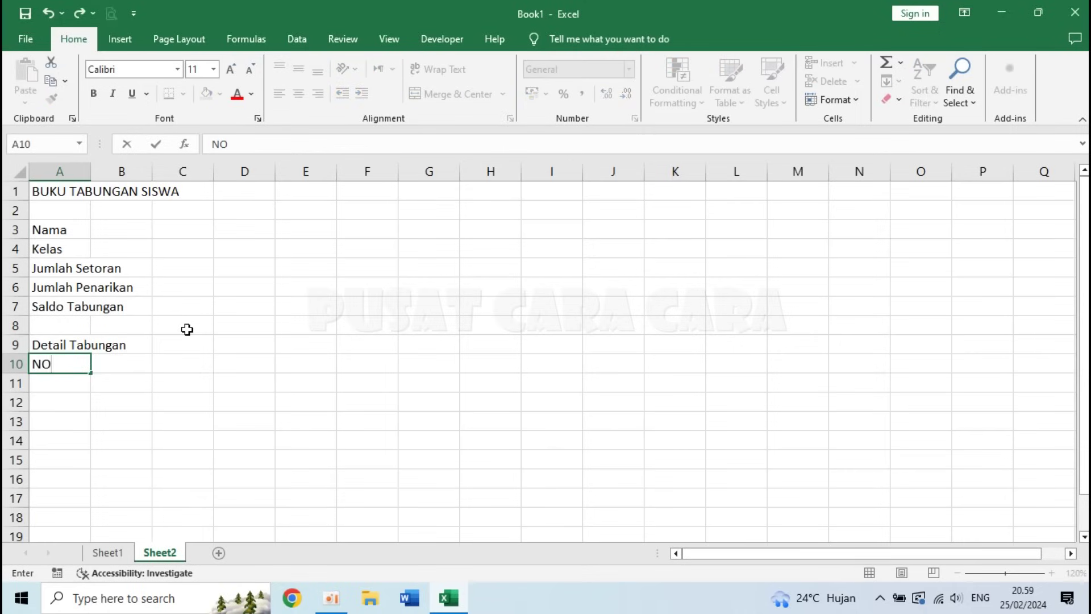
{"action": "key", "text": "Tab"}
{"action": "type", "text": "TANGGAL"}
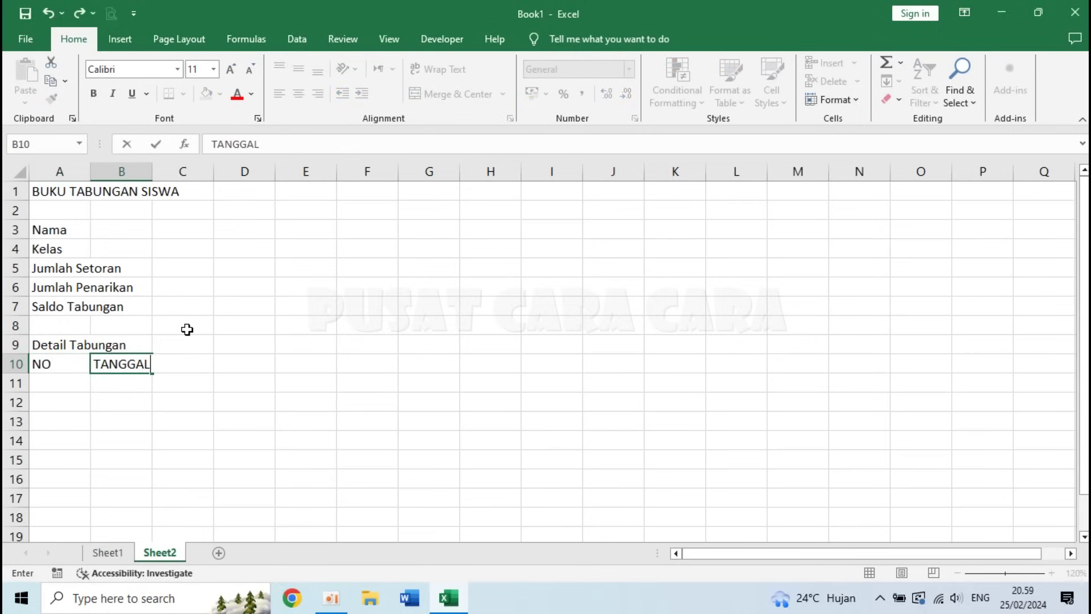
{"action": "key", "text": "Tab"}
{"action": "type", "text": "SETORAN"}
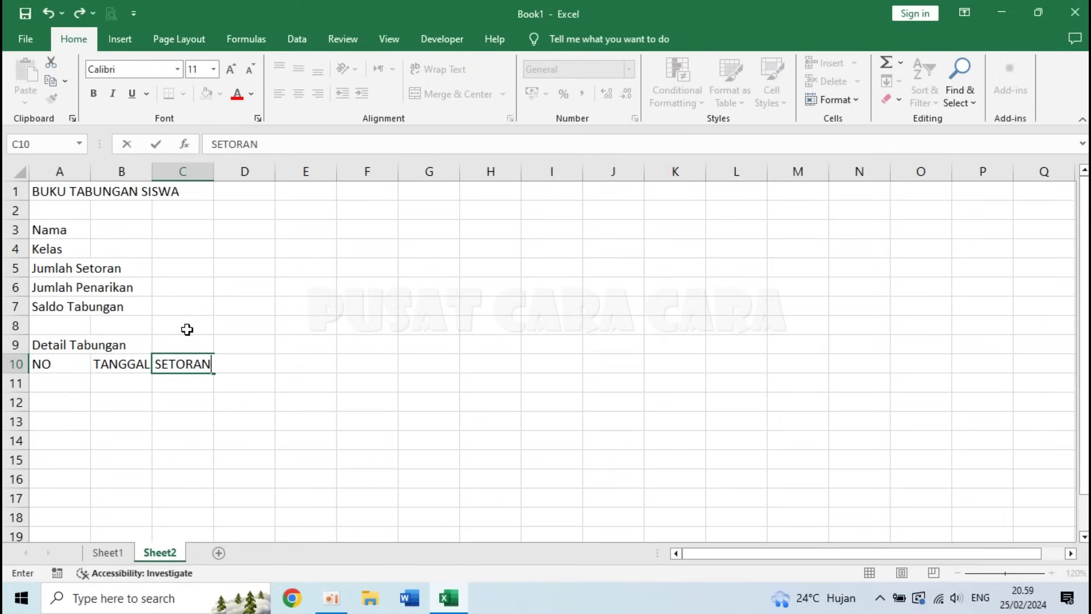
{"action": "key", "text": "Tab"}
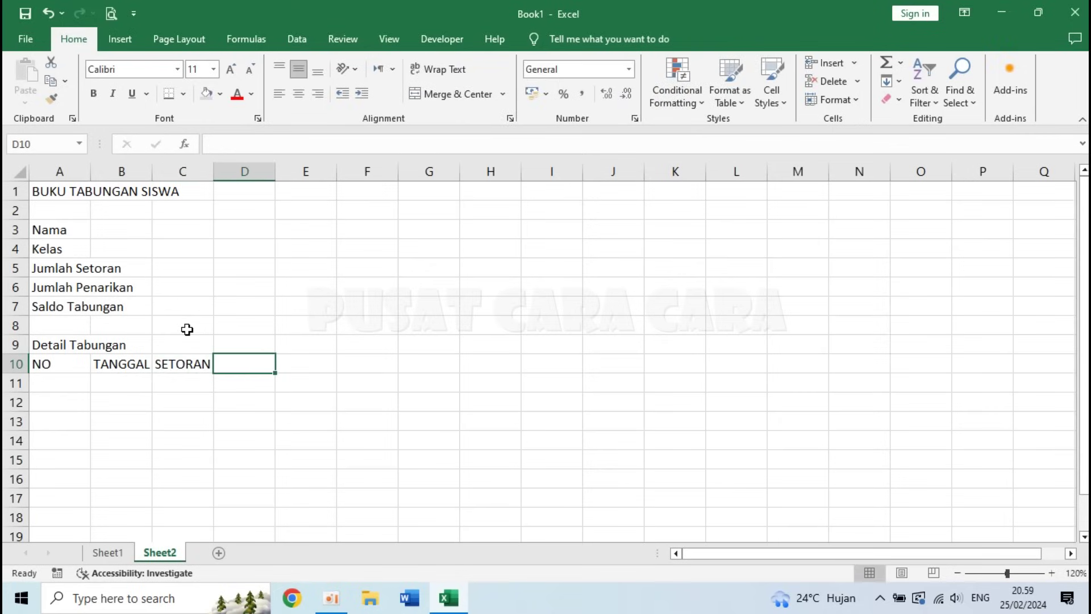
{"action": "type", "text": "PENARIKAN"}
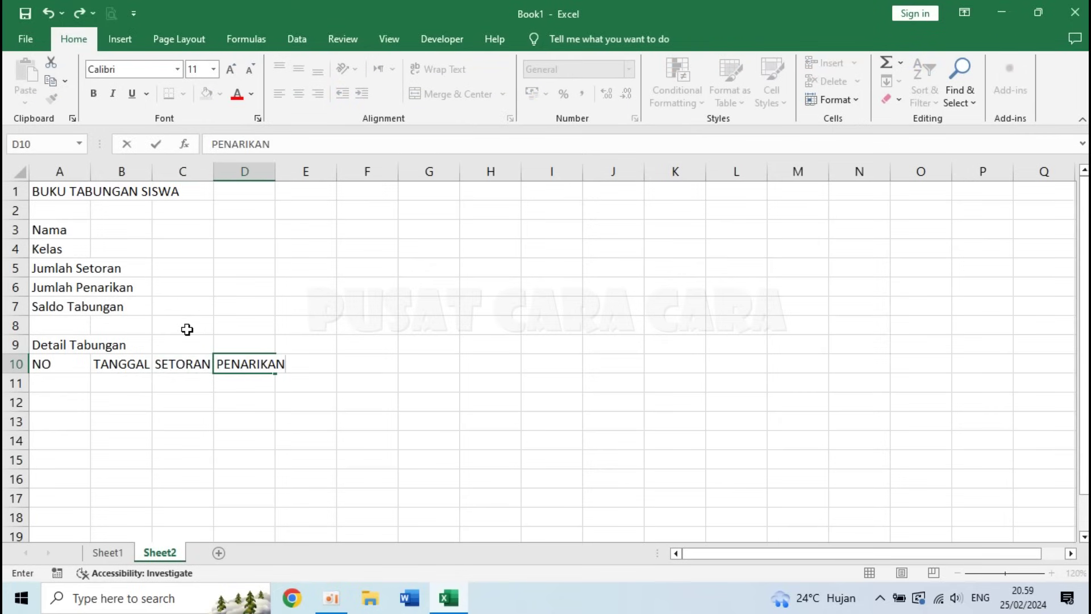
{"action": "key", "text": "Tab"}
{"action": "type", "text": "S"}
{"action": "key", "text": "Escape"}
{"action": "type", "text": "SALDO"}
{"action": "key", "text": "Return"}
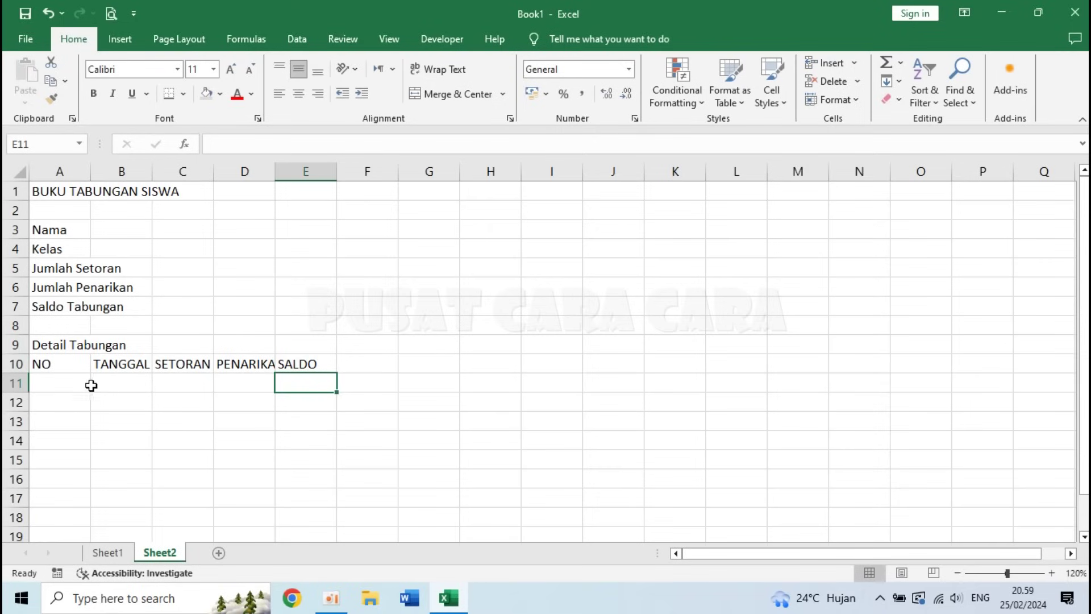
- Set column A's width to 4 and widen column B through Column Width
{"action": "left_click", "coordinate": [121, 379]}
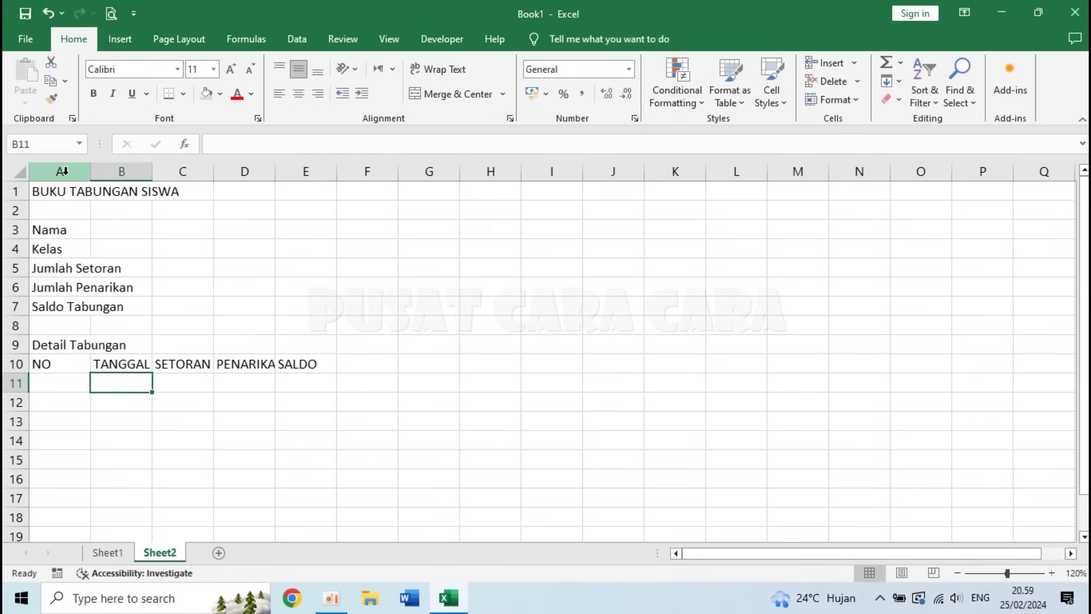
{"action": "left_click_drag", "start_coordinate": [90, 173], "coordinate": [70, 174]}
{"action": "key", "text": "ctrl+z"}
{"action": "right_click", "coordinate": [61, 170]}
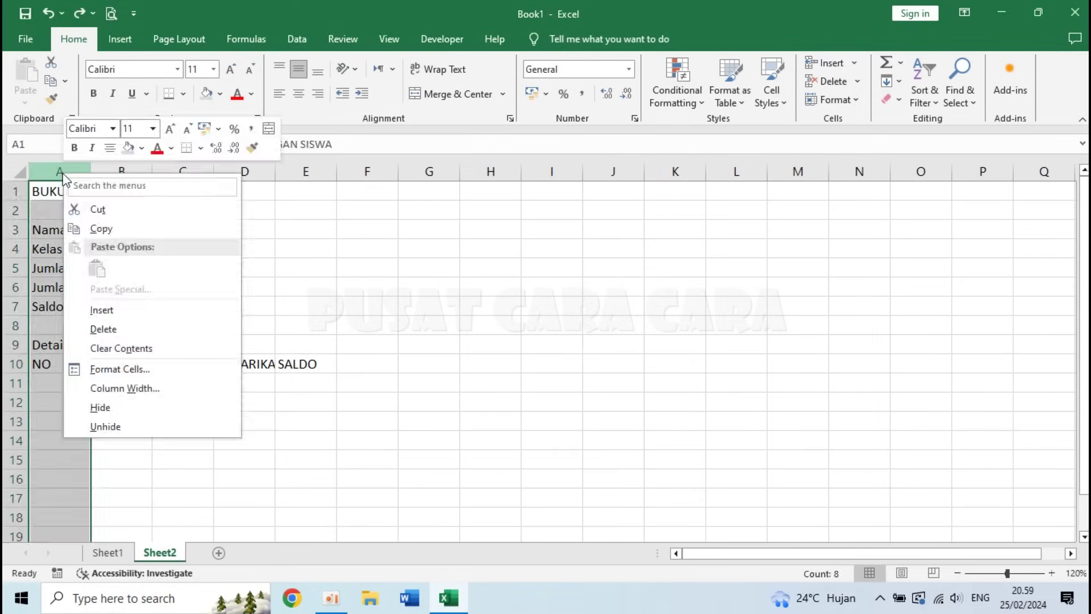
{"action": "left_click", "coordinate": [147, 388]}
{"action": "type", "text": "4"}
{"action": "left_click", "coordinate": [117, 426]}
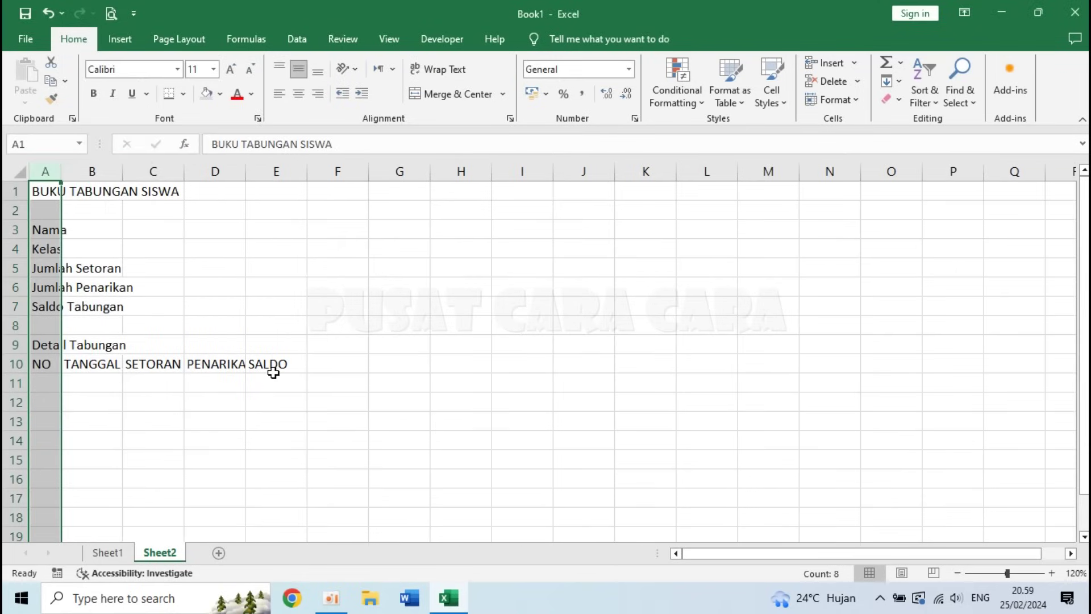
{"action": "right_click", "coordinate": [101, 169]}
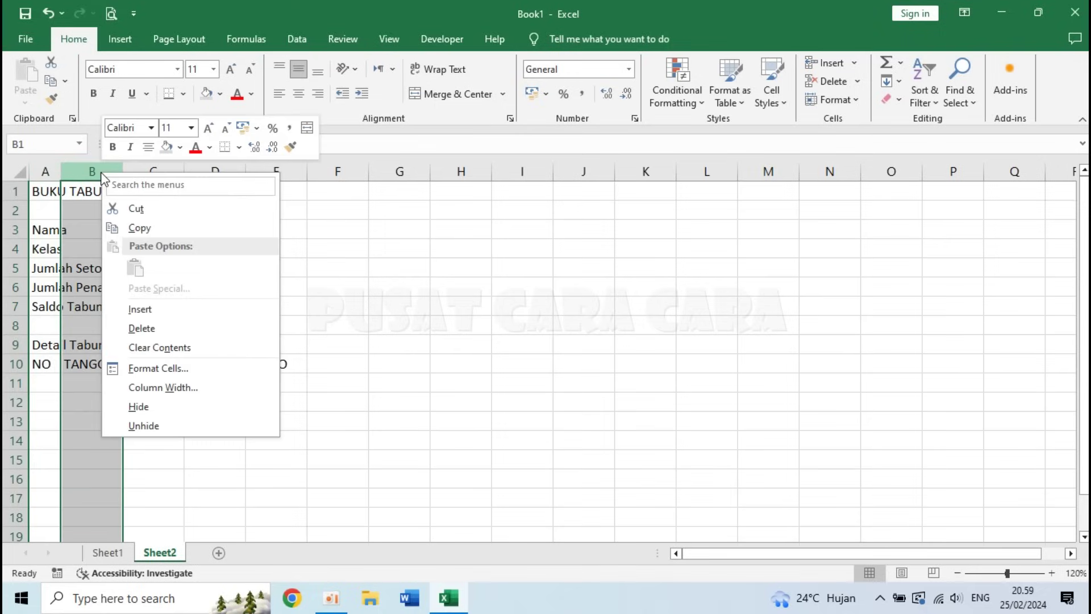
{"action": "left_click", "coordinate": [202, 393]}
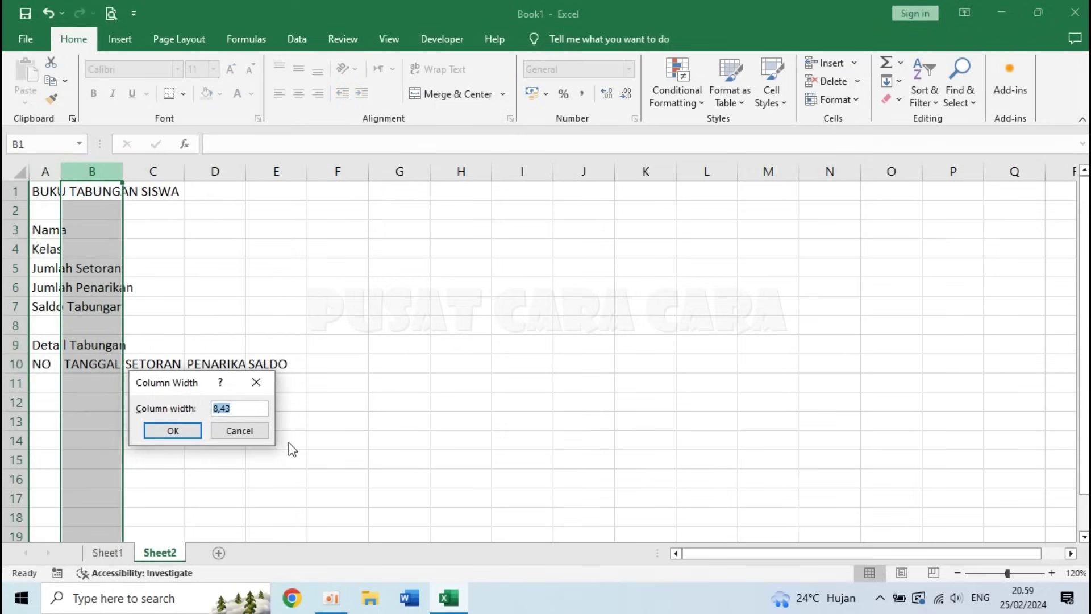
{"action": "type", "text": "2"}
{"action": "key", "text": "Return"}
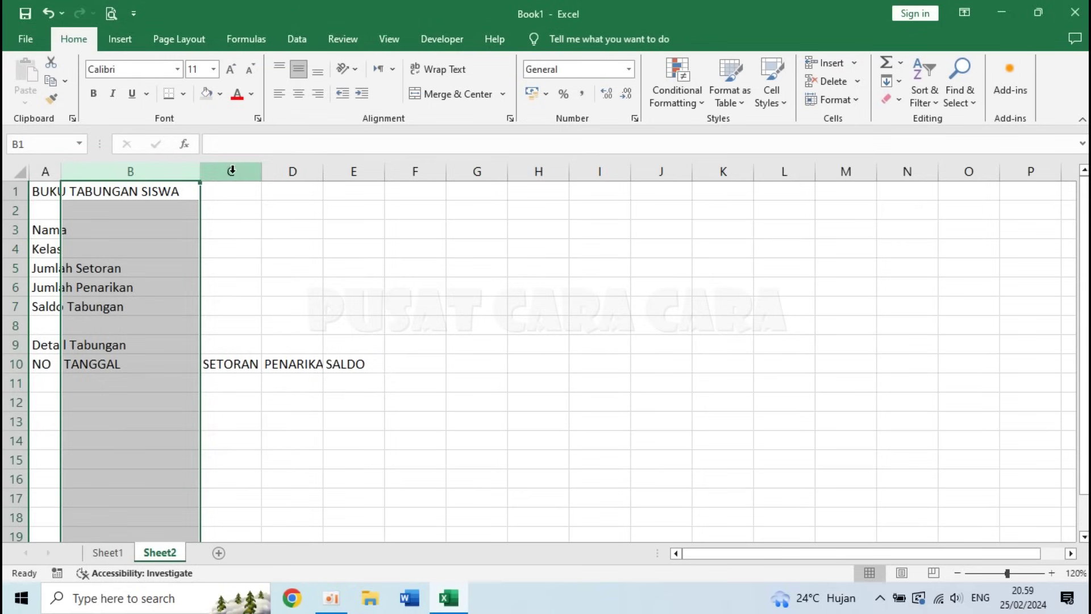
- Set columns C through E to a width of 17
{"action": "left_click", "coordinate": [234, 171]}
{"action": "left_click_drag", "start_coordinate": [242, 171], "coordinate": [355, 163]}
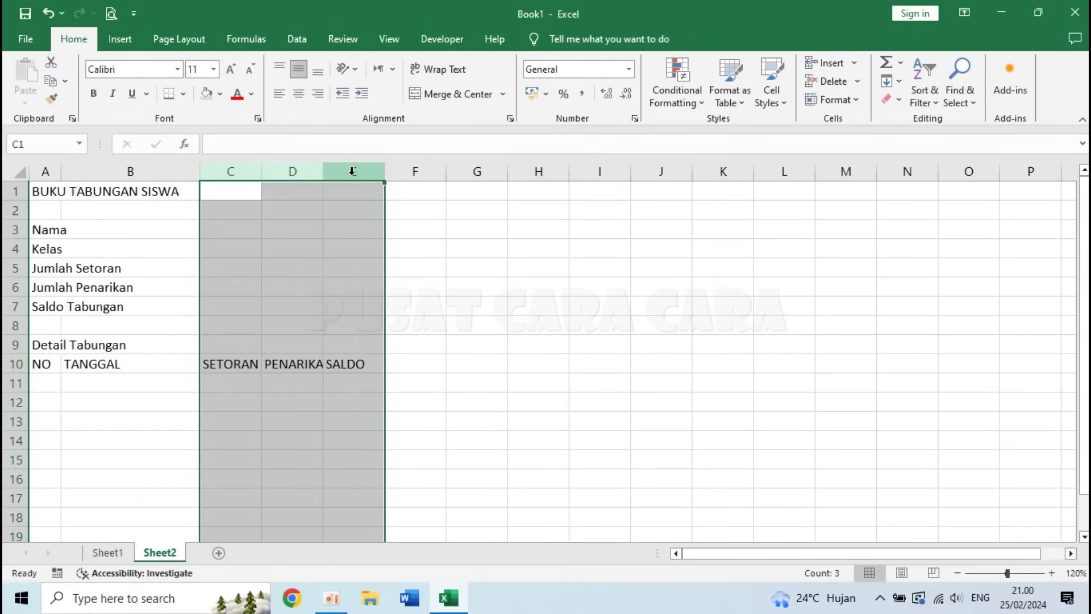
{"action": "right_click", "coordinate": [352, 171]}
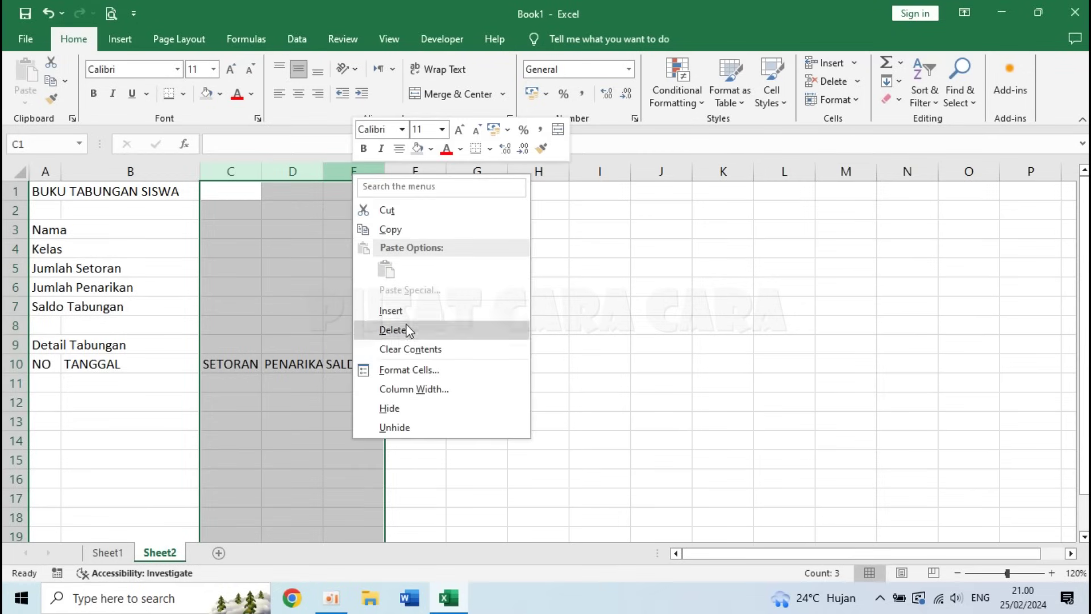
{"action": "left_click", "coordinate": [425, 394]}
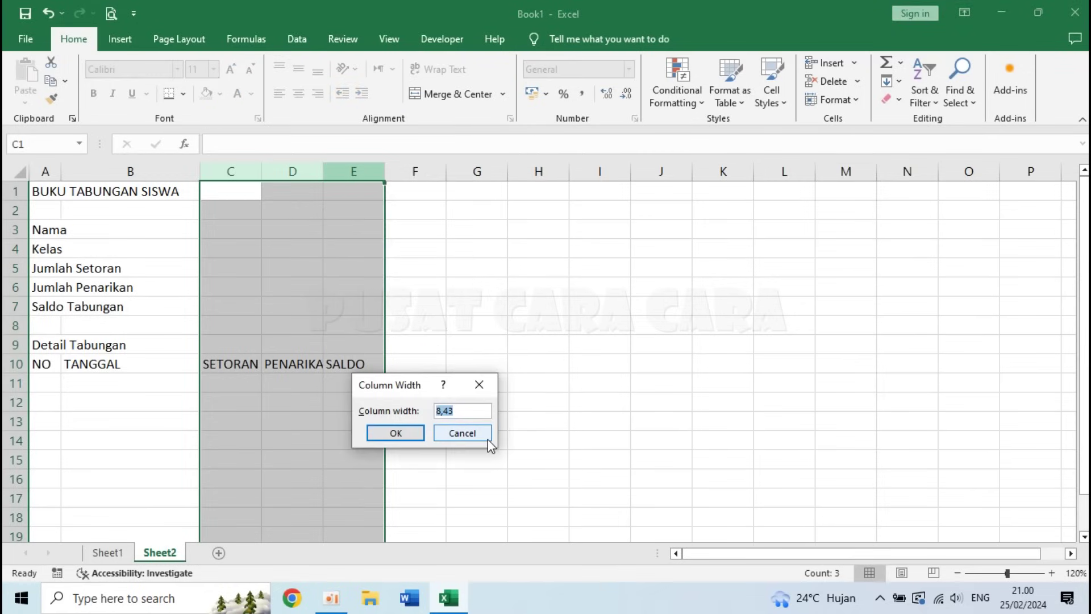
{"action": "type", "text": "17"}
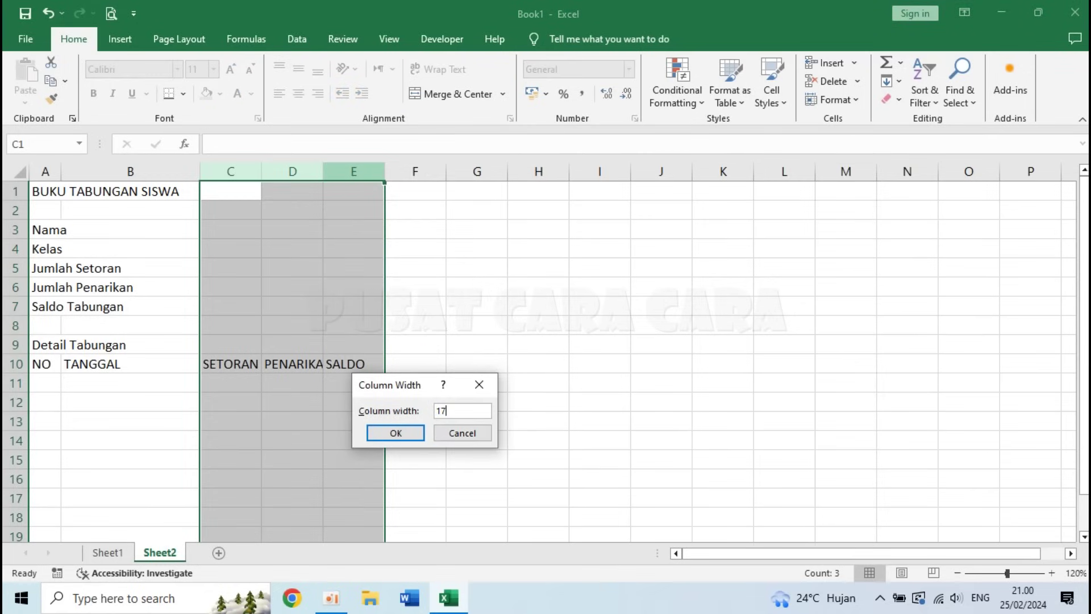
{"action": "key", "text": "Return"}
{"action": "left_click", "coordinate": [397, 437]}
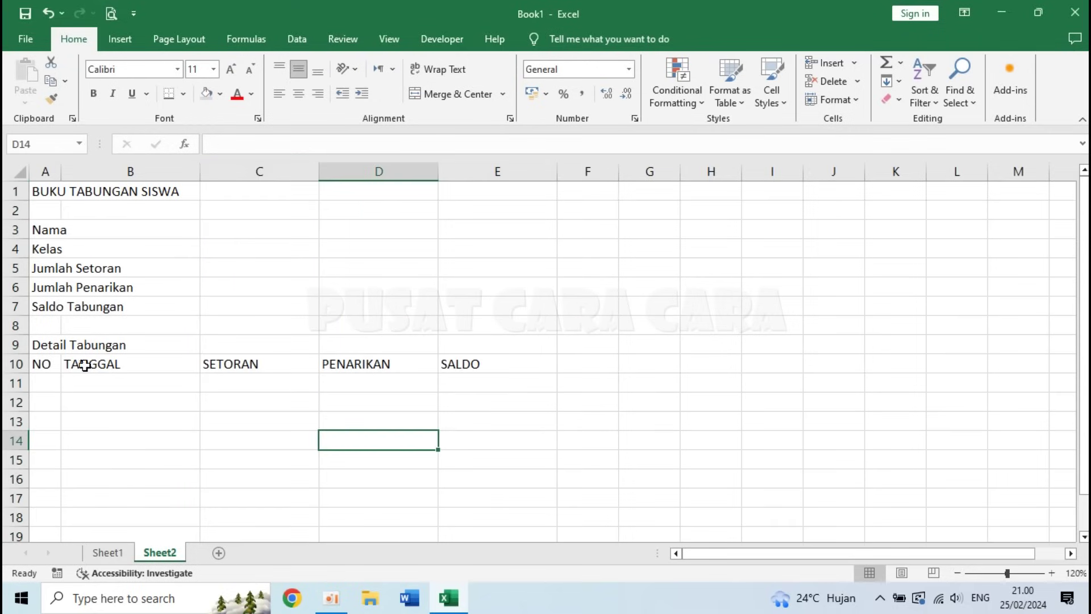
- Make the A10:E10 headers bold and centred
{"action": "left_click_drag", "start_coordinate": [44, 362], "coordinate": [475, 360]}
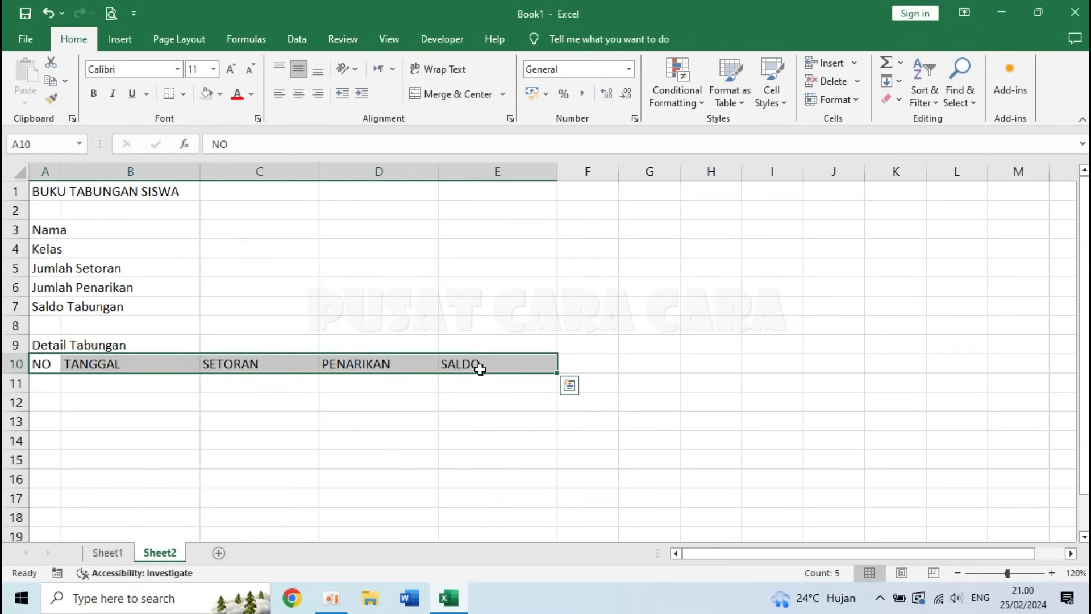
{"action": "left_click", "coordinate": [298, 93]}
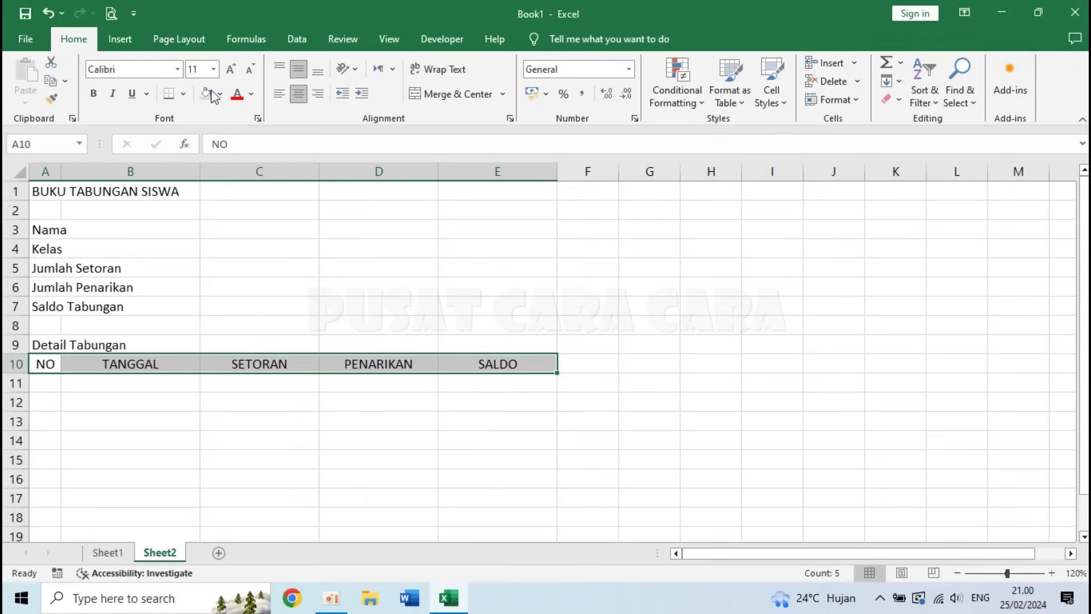
{"action": "left_click", "coordinate": [93, 93]}
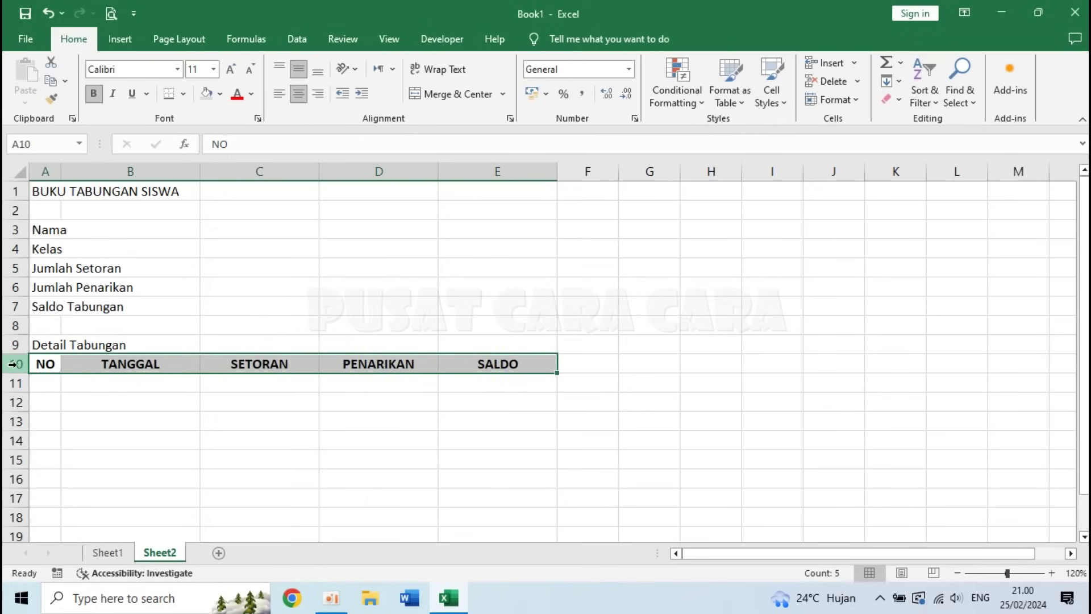
- Set row 10's height to 20, then reselect the headers A10:E10
{"action": "right_click", "coordinate": [16, 365]}
{"action": "left_click", "coordinate": [83, 316]}
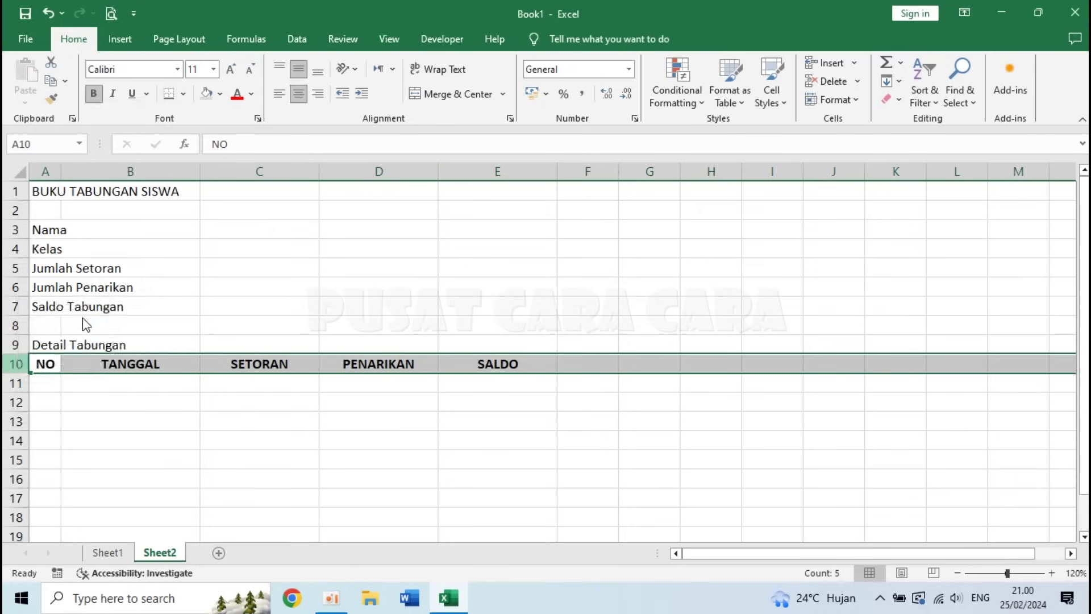
{"action": "type", "text": "20"}
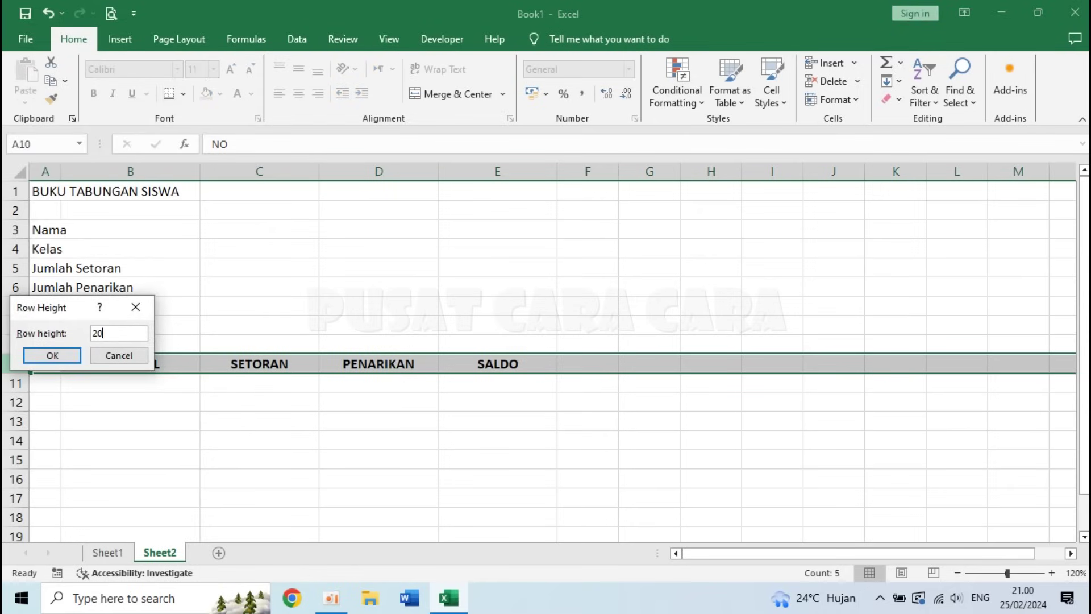
{"action": "key", "text": "Return"}
{"action": "left_click", "coordinate": [264, 408]}
{"action": "left_click", "coordinate": [46, 365]}
{"action": "left_click_drag", "start_coordinate": [46, 365], "coordinate": [514, 366]}
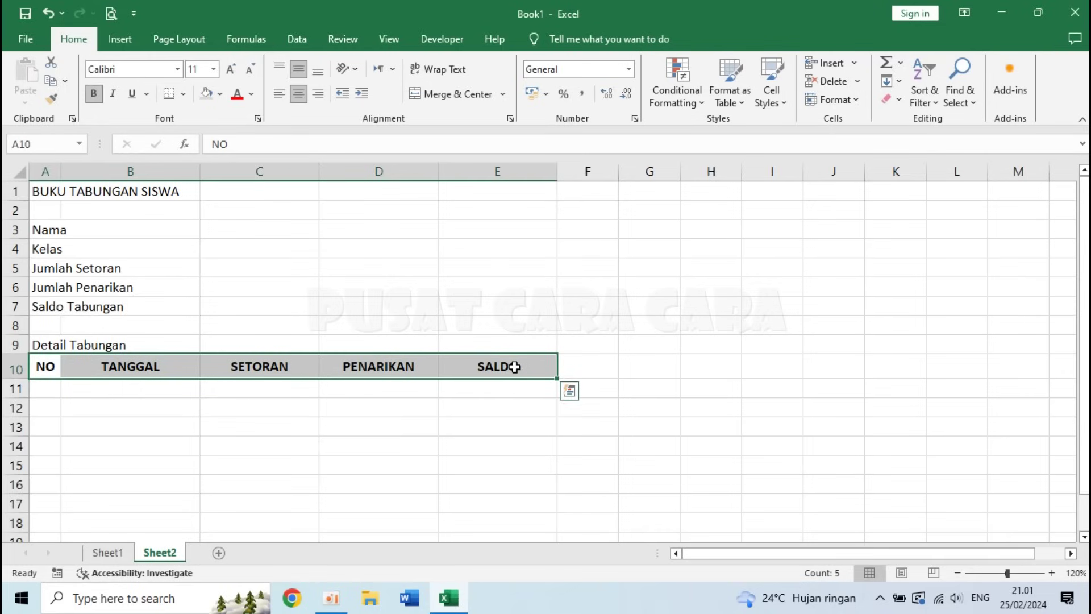
- Give the A10:E10 headers All Borders and a grey fill
{"action": "left_click", "coordinate": [184, 93]}
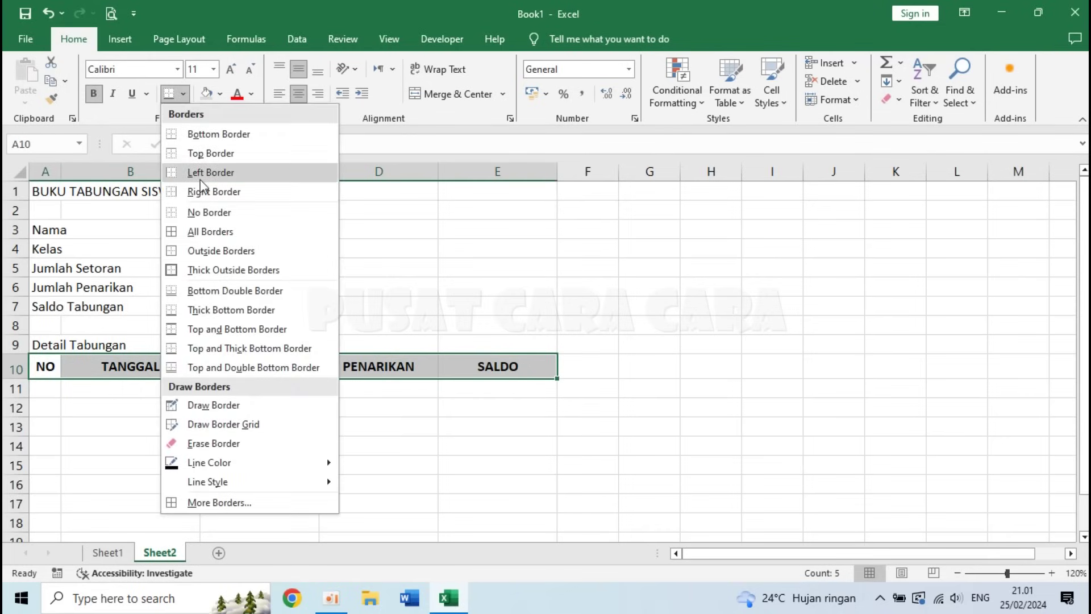
{"action": "left_click", "coordinate": [220, 237]}
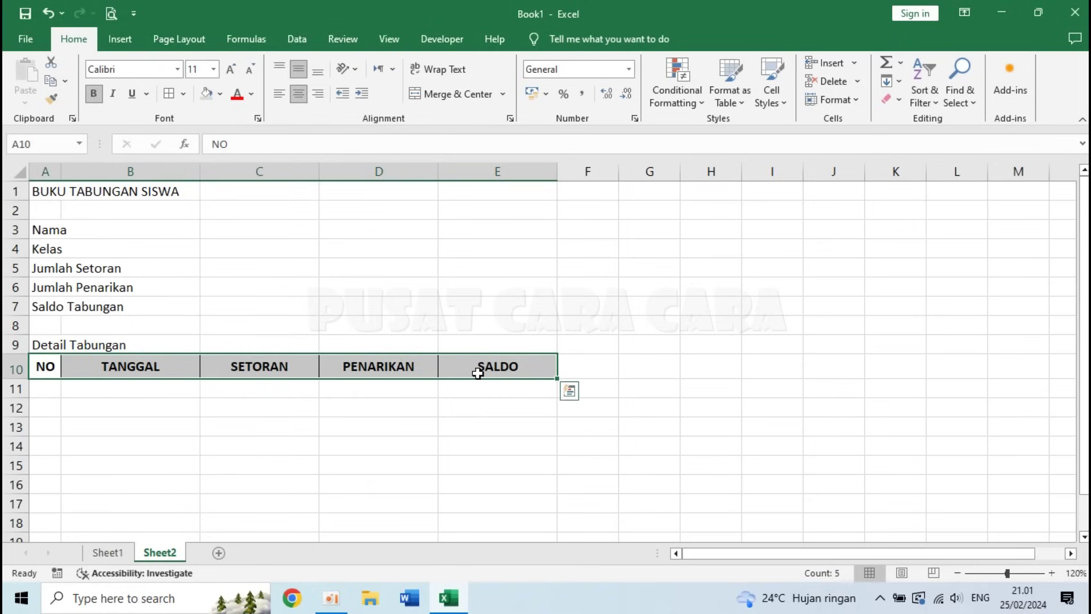
{"action": "left_click", "coordinate": [207, 93]}
{"action": "left_click", "coordinate": [130, 407]}
{"action": "left_click", "coordinate": [199, 314]}
{"action": "left_click", "coordinate": [43, 187]}
- Merge and centre the title across A1:E1, make it bold, and add a Thick Bottom Border
{"action": "left_click_drag", "start_coordinate": [43, 187], "coordinate": [496, 185]}
{"action": "left_click", "coordinate": [434, 94]}
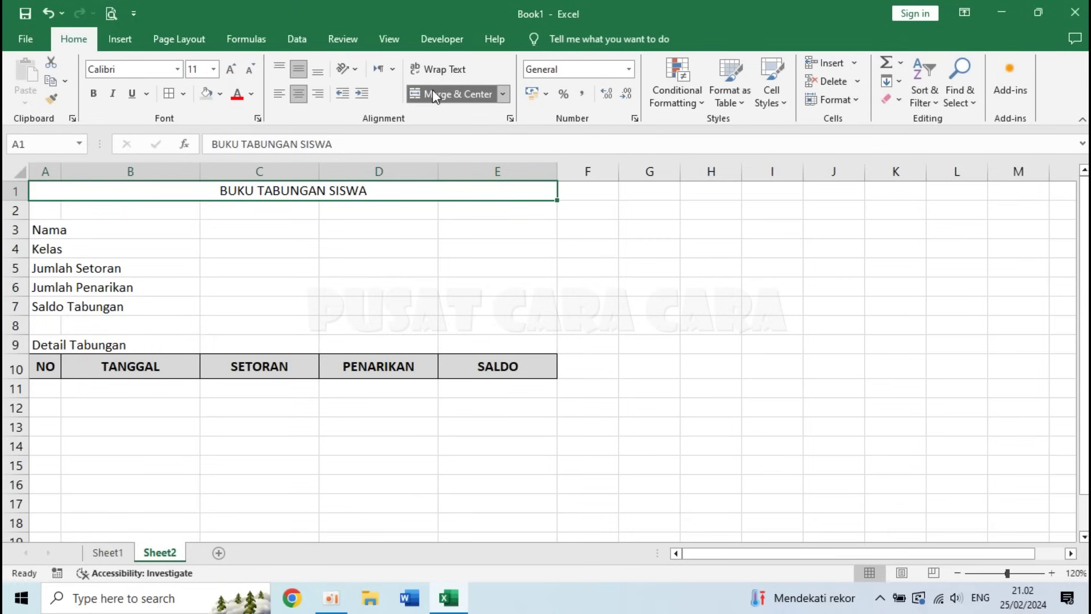
{"action": "left_click", "coordinate": [93, 93]}
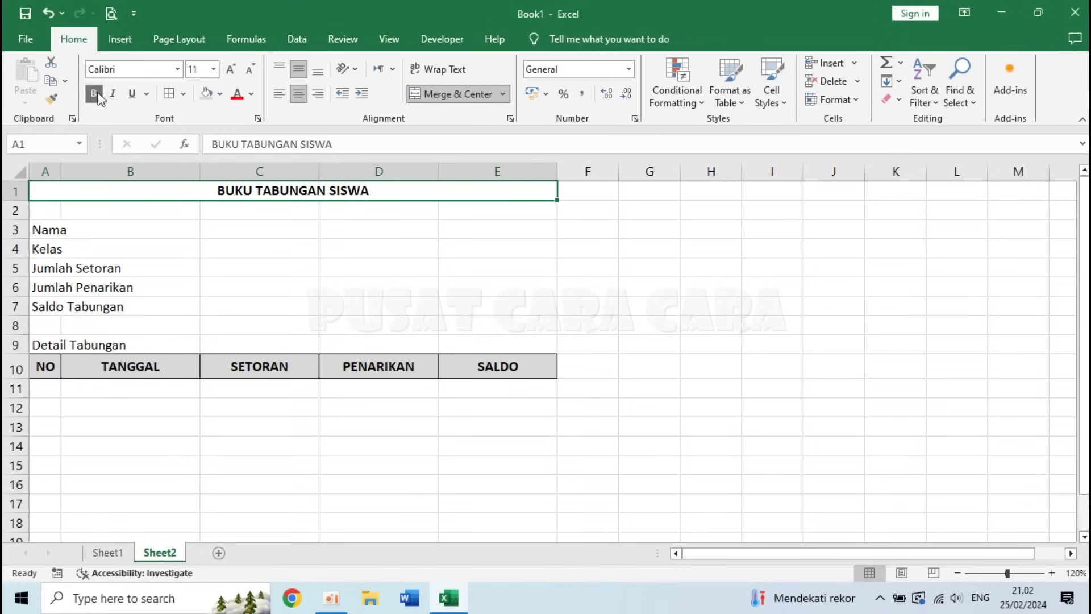
{"action": "left_click", "coordinate": [183, 94]}
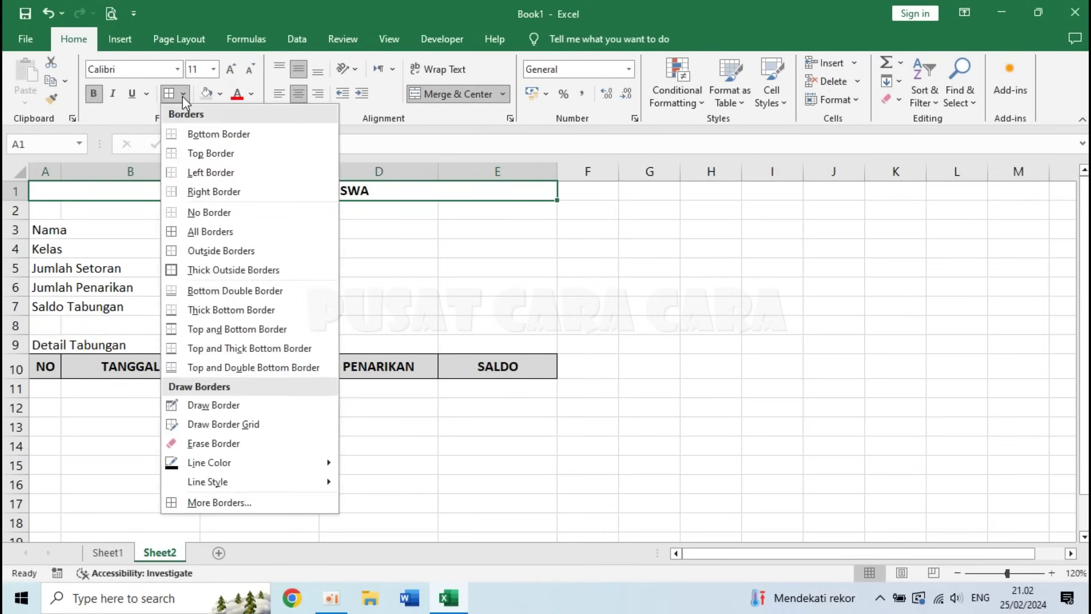
{"action": "left_click", "coordinate": [245, 310]}
{"action": "left_click", "coordinate": [353, 283]}
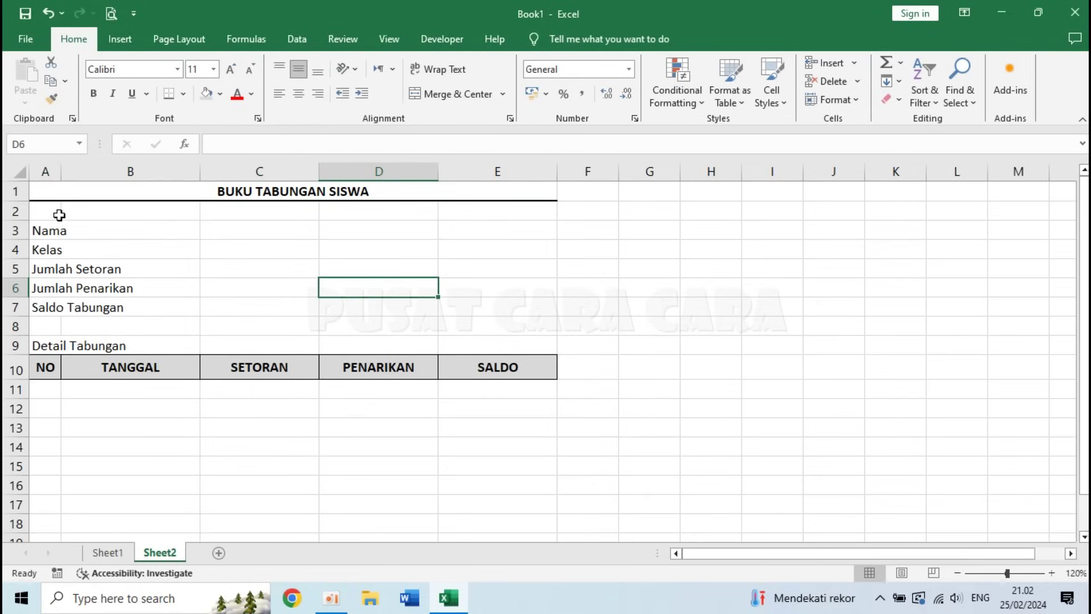
{"action": "left_click", "coordinate": [52, 229]}
{"action": "left_click", "coordinate": [46, 308]}
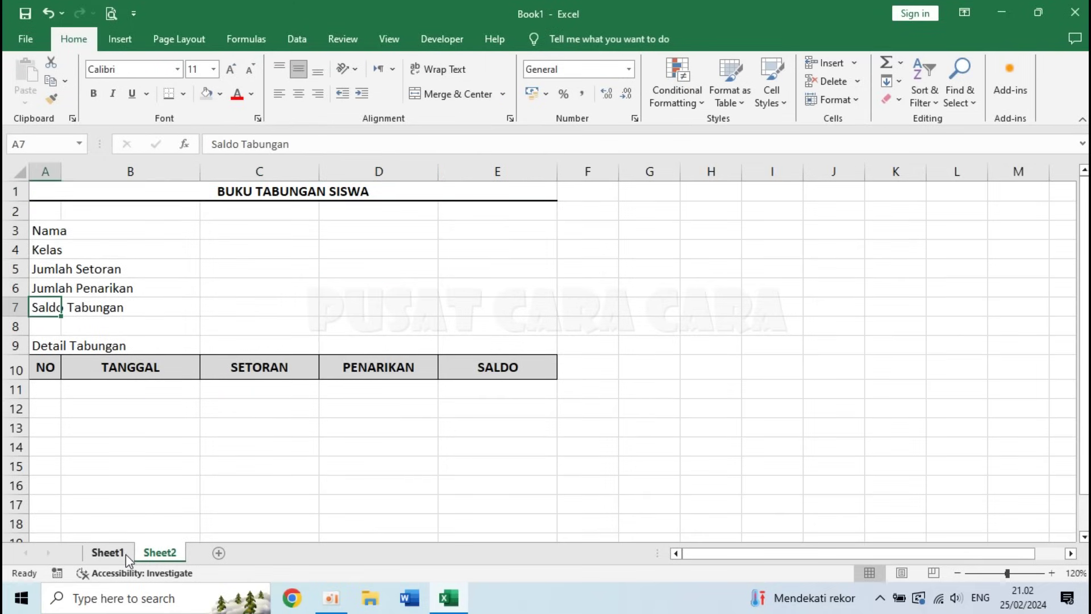
{"action": "left_click", "coordinate": [125, 553]}
{"action": "left_click", "coordinate": [85, 227]}
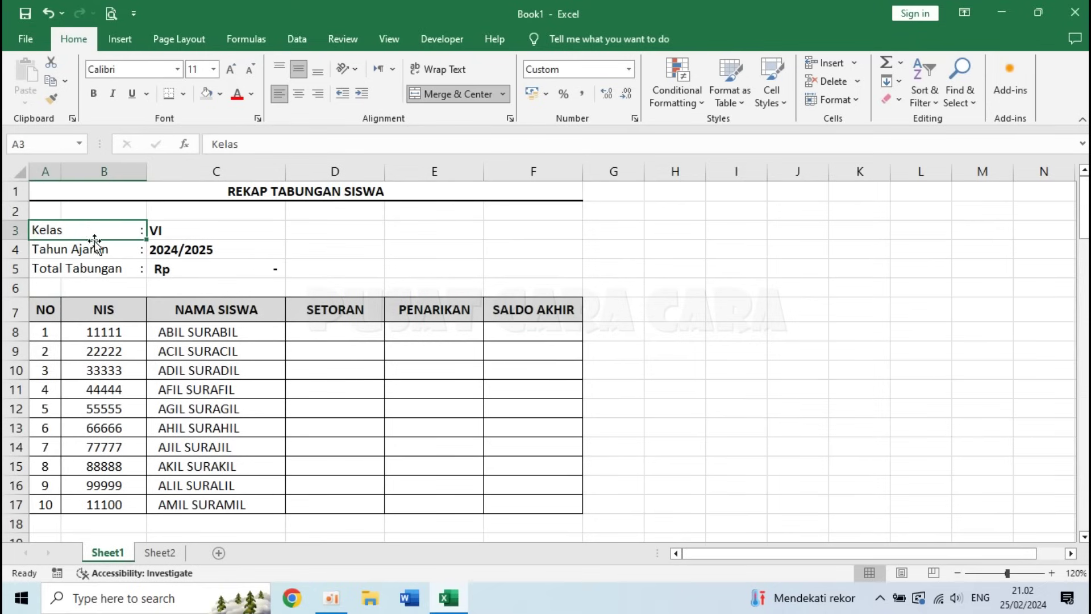
{"action": "left_click", "coordinate": [97, 250]}
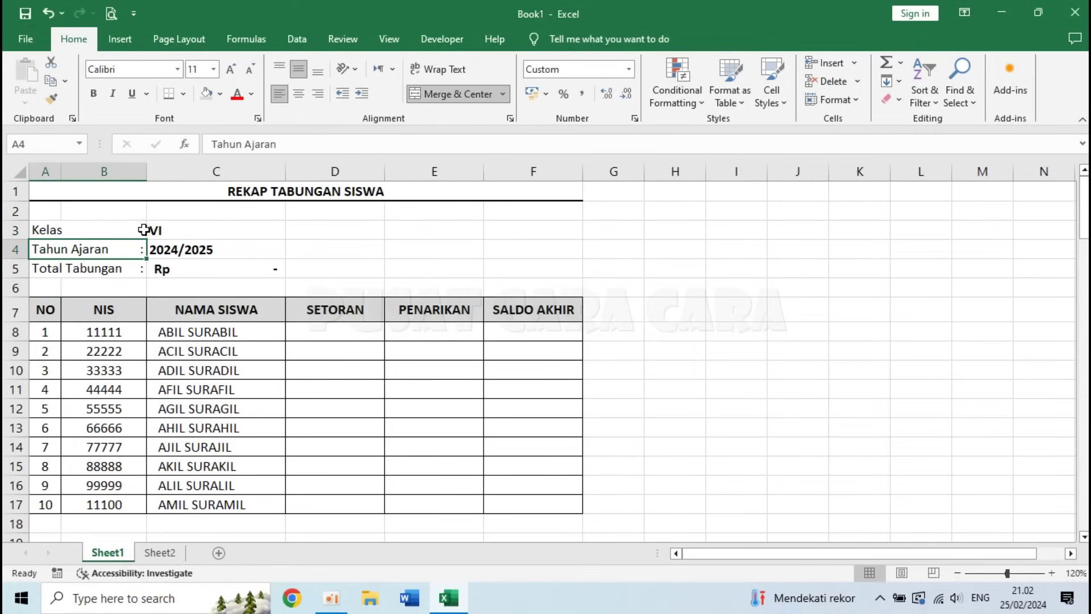
{"action": "left_click", "coordinate": [84, 232]}
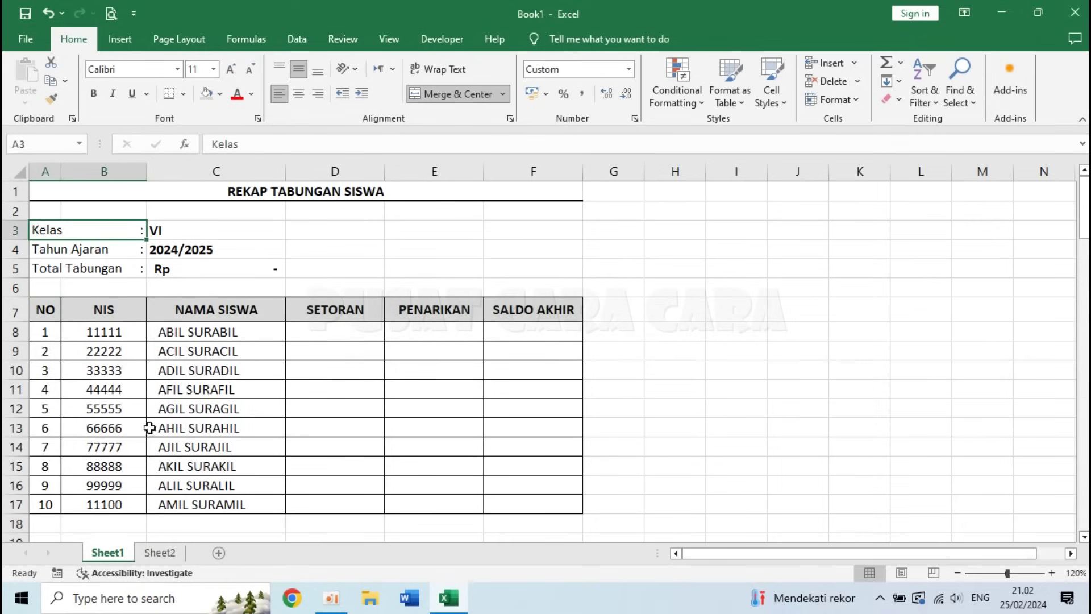
{"action": "left_click", "coordinate": [164, 554]}
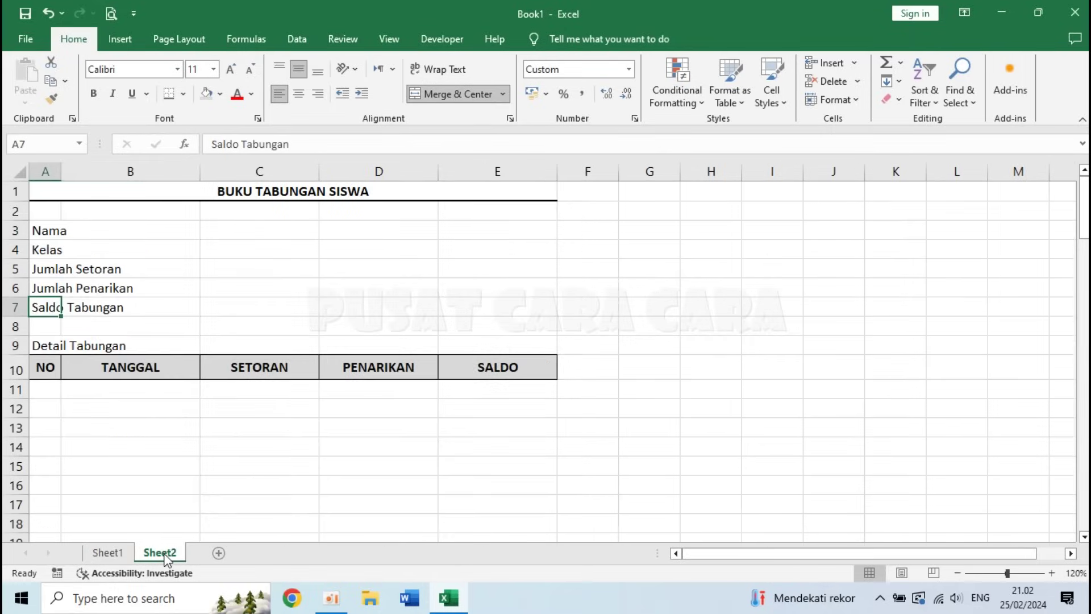
- Merge A3:B3 for the Nama label and left-align it
{"action": "left_click", "coordinate": [43, 230]}
{"action": "left_click_drag", "start_coordinate": [43, 230], "coordinate": [100, 230]}
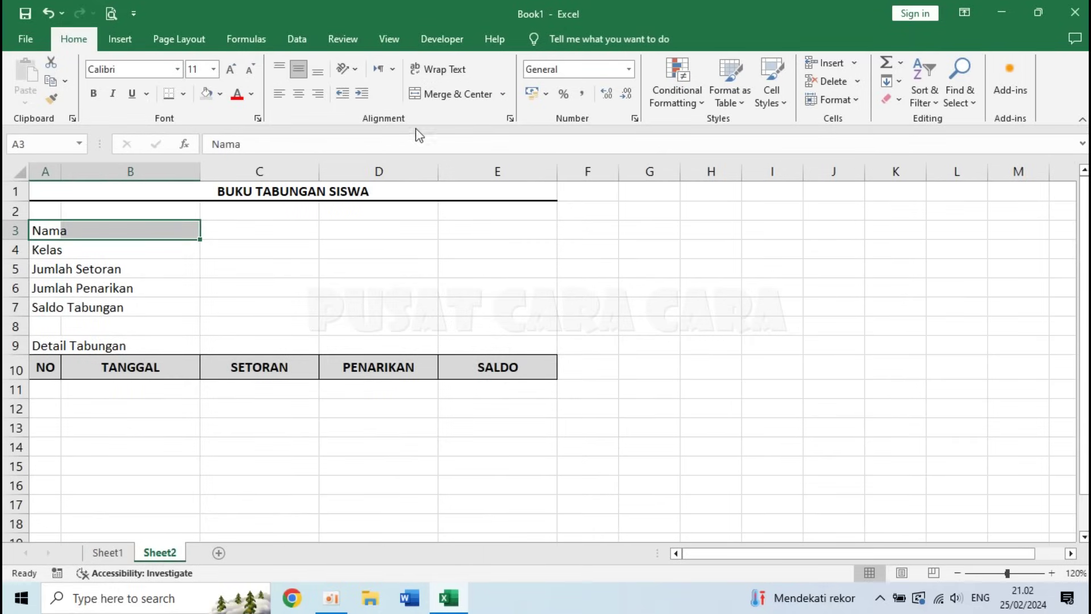
{"action": "left_click", "coordinate": [453, 94]}
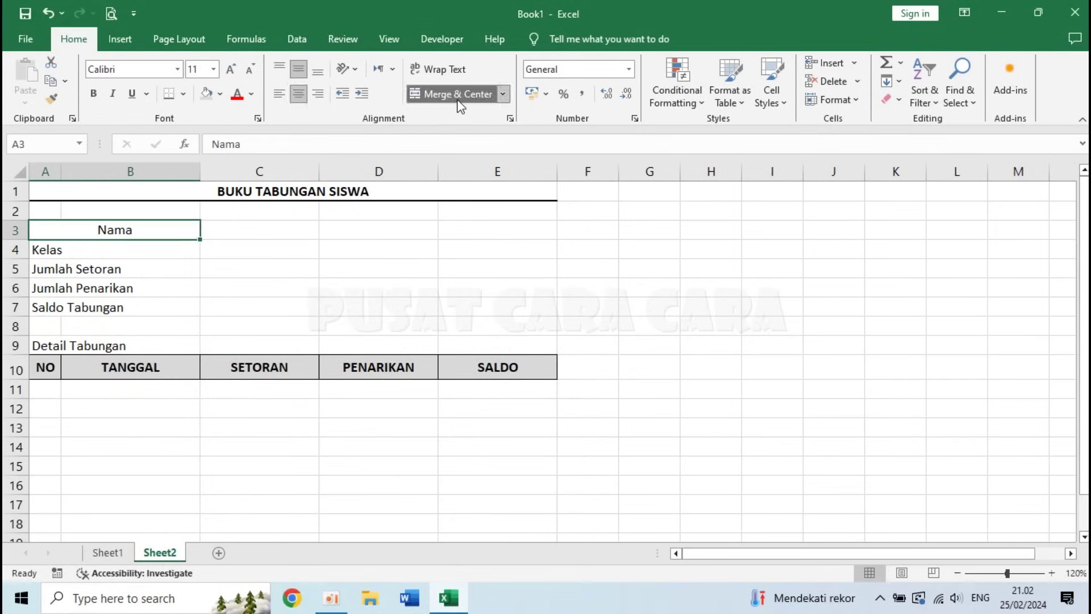
{"action": "left_click", "coordinate": [279, 95]}
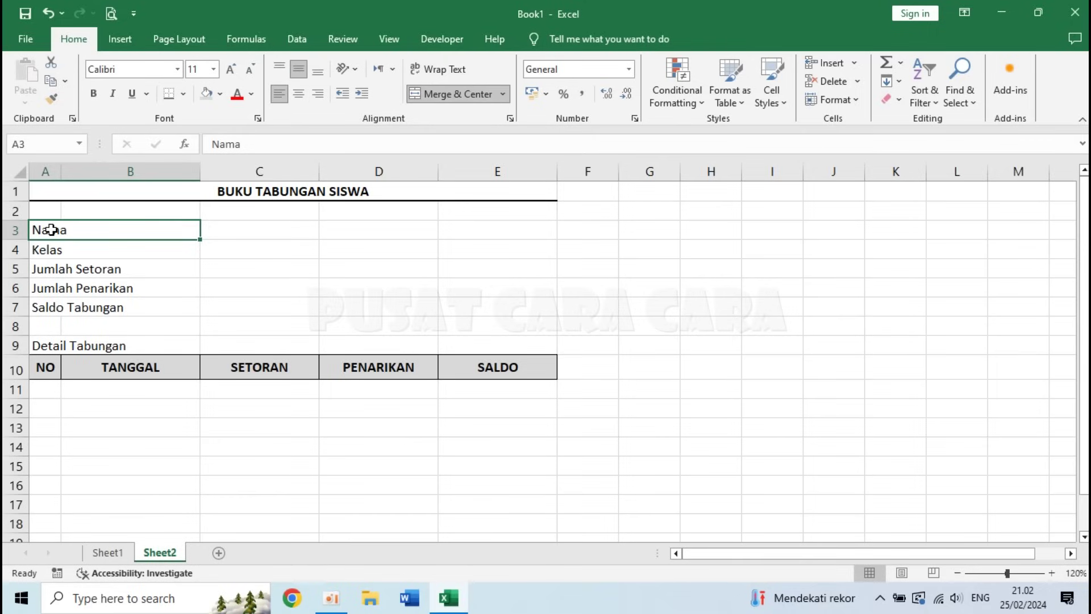
- Copy the merged A:B format onto the Kelas through Saldo Tabungan labels with Format Painter
{"action": "left_click", "coordinate": [51, 100]}
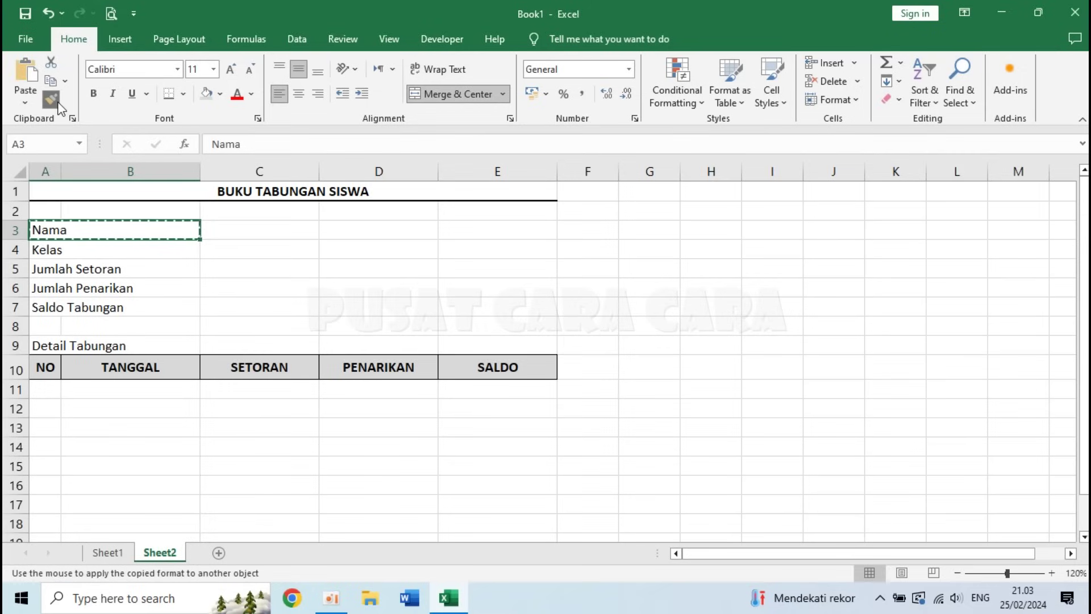
{"action": "left_click", "coordinate": [40, 251]}
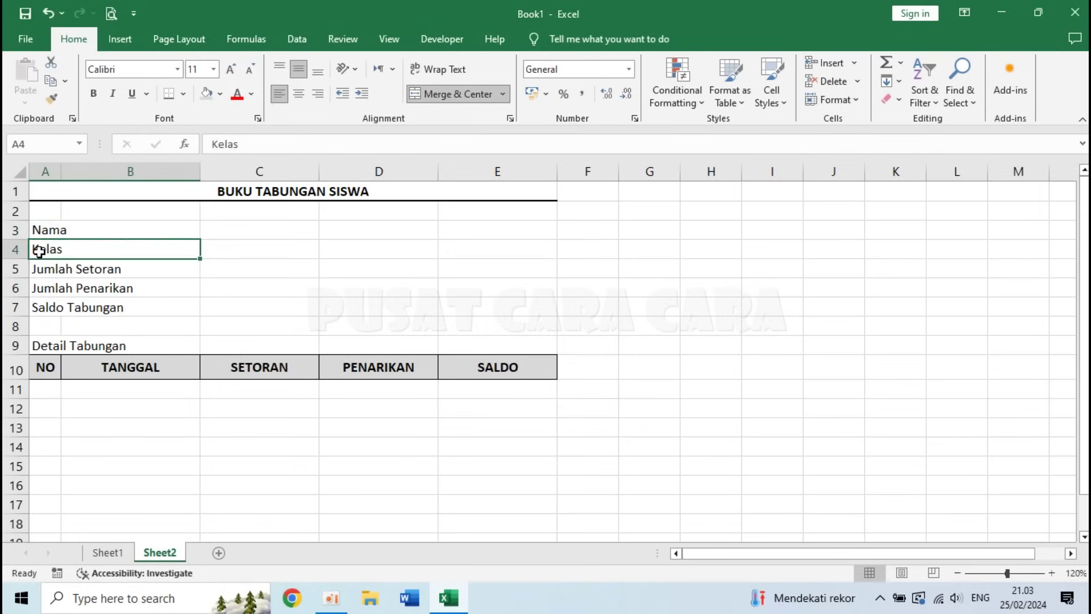
{"action": "left_click", "coordinate": [50, 95]}
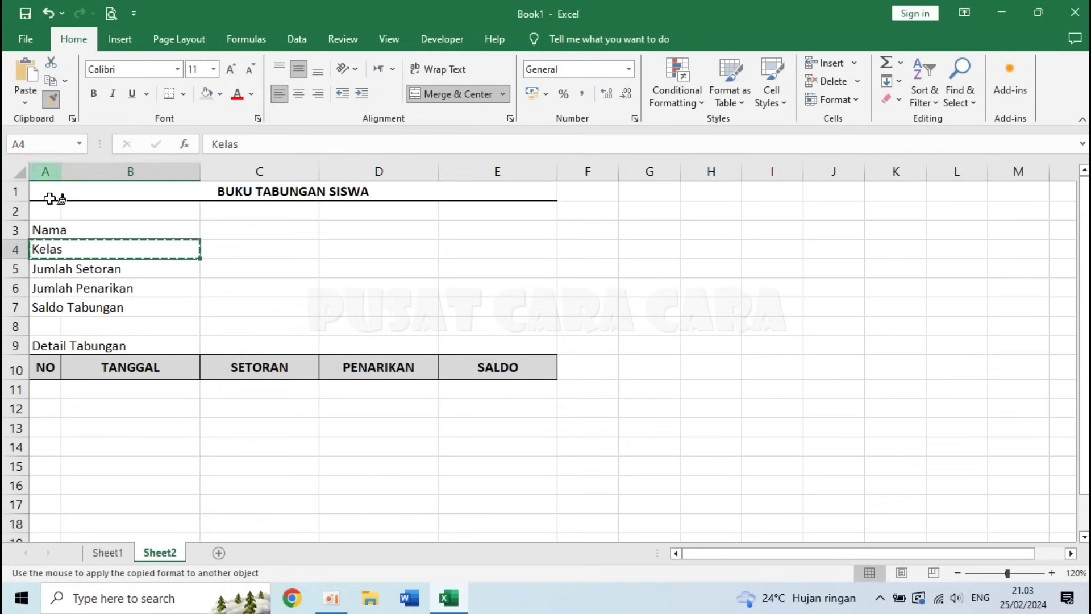
{"action": "left_click", "coordinate": [43, 269]}
{"action": "left_click", "coordinate": [50, 95]}
{"action": "left_click", "coordinate": [46, 290]}
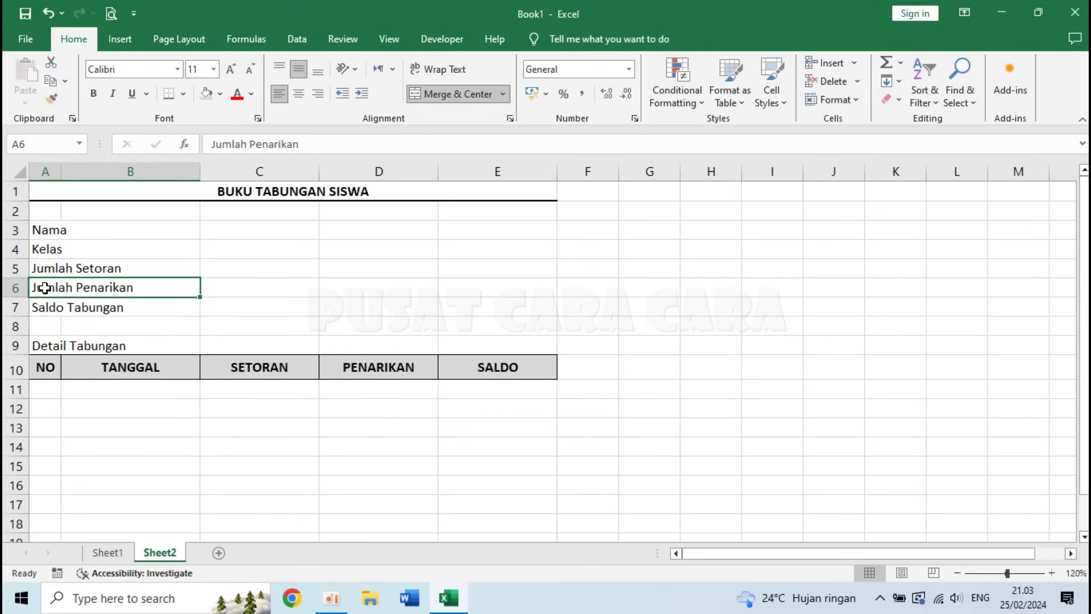
{"action": "left_click", "coordinate": [50, 95]}
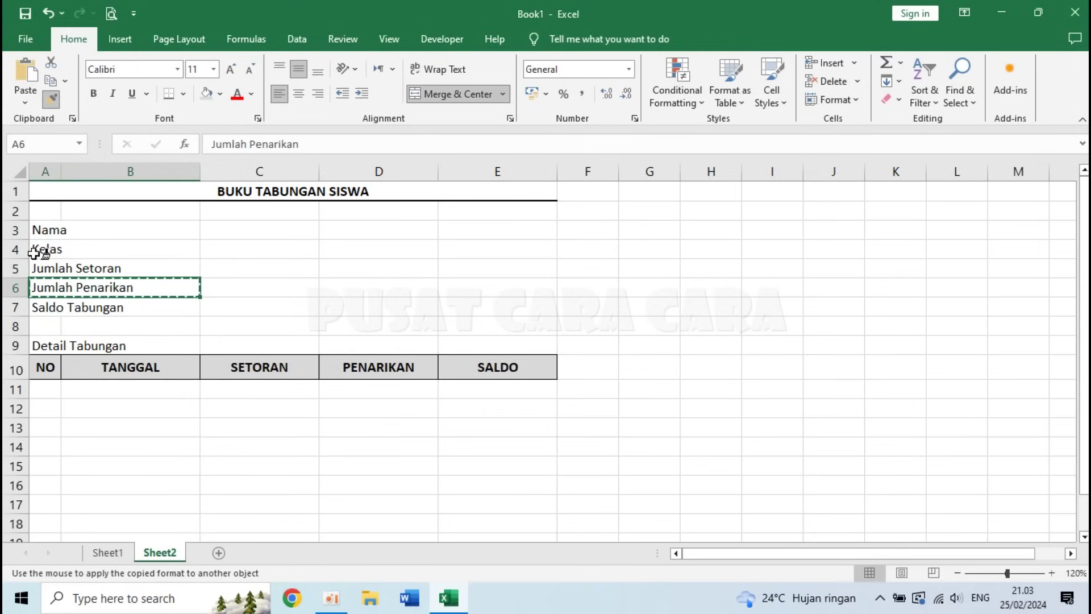
{"action": "left_click", "coordinate": [41, 307]}
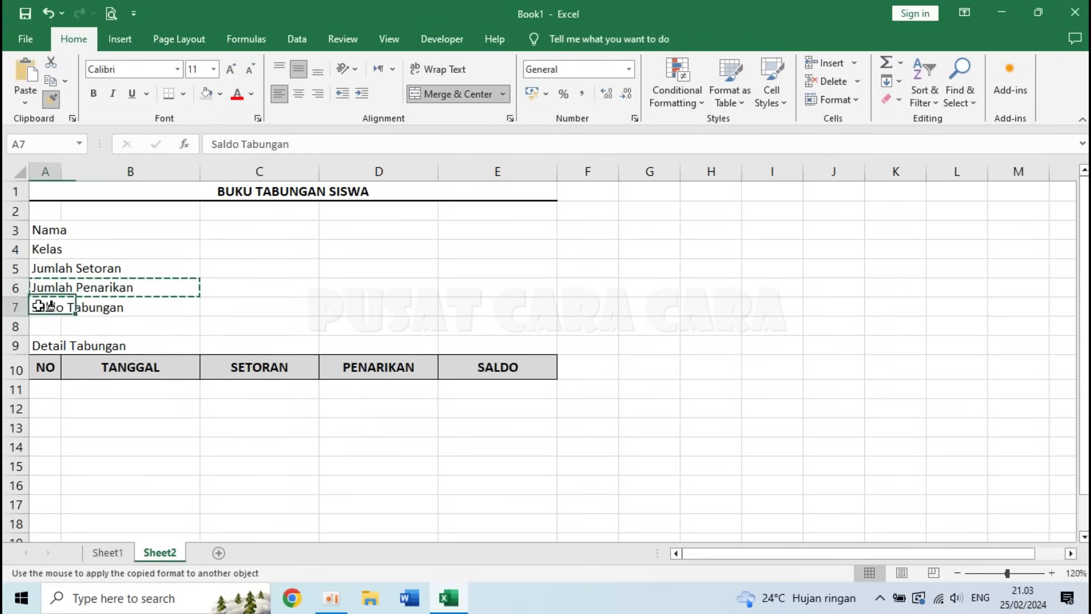
{"action": "left_click", "coordinate": [58, 234]}
{"action": "left_click", "coordinate": [54, 247]}
{"action": "left_click", "coordinate": [55, 262]}
{"action": "left_click", "coordinate": [52, 287]}
{"action": "left_click", "coordinate": [52, 306]}
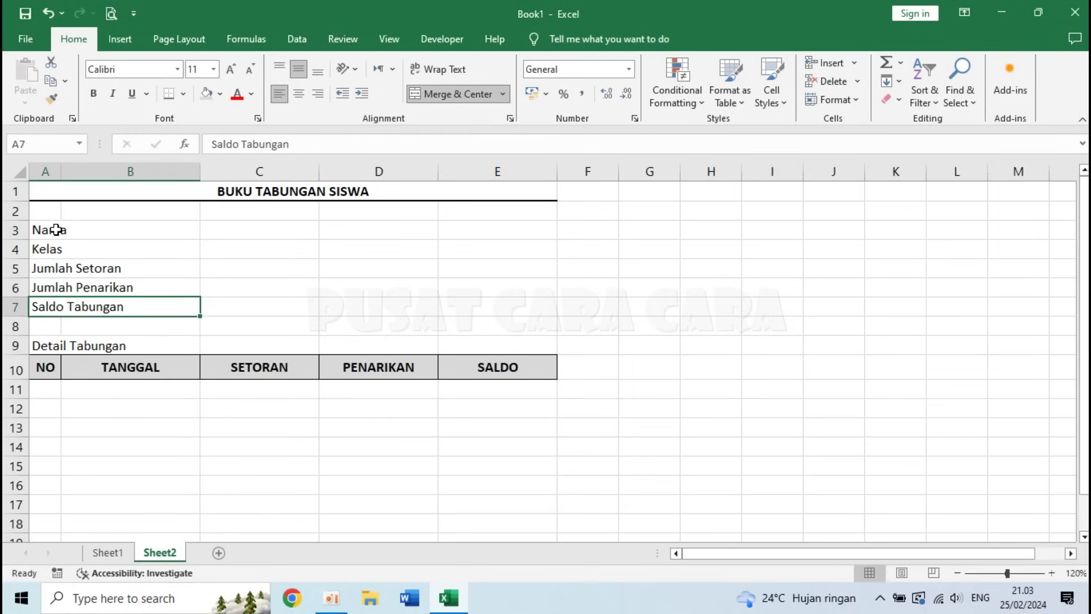
- Give labels A3:A7 a custom @ text format that adds a right-aligned colon
{"action": "left_click_drag", "start_coordinate": [57, 230], "coordinate": [68, 306]}
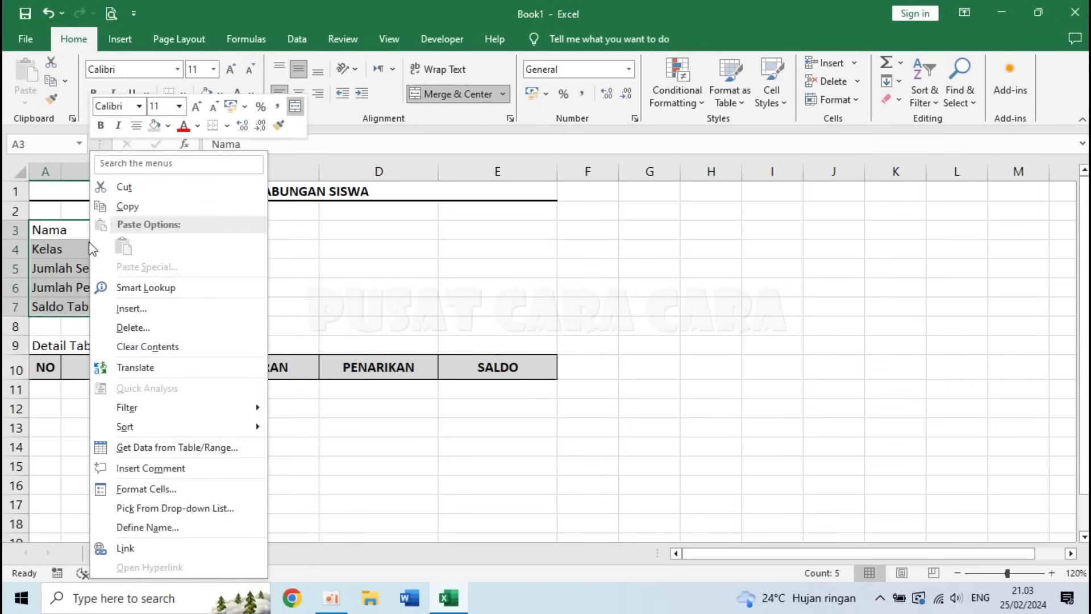
{"action": "left_click", "coordinate": [162, 492]}
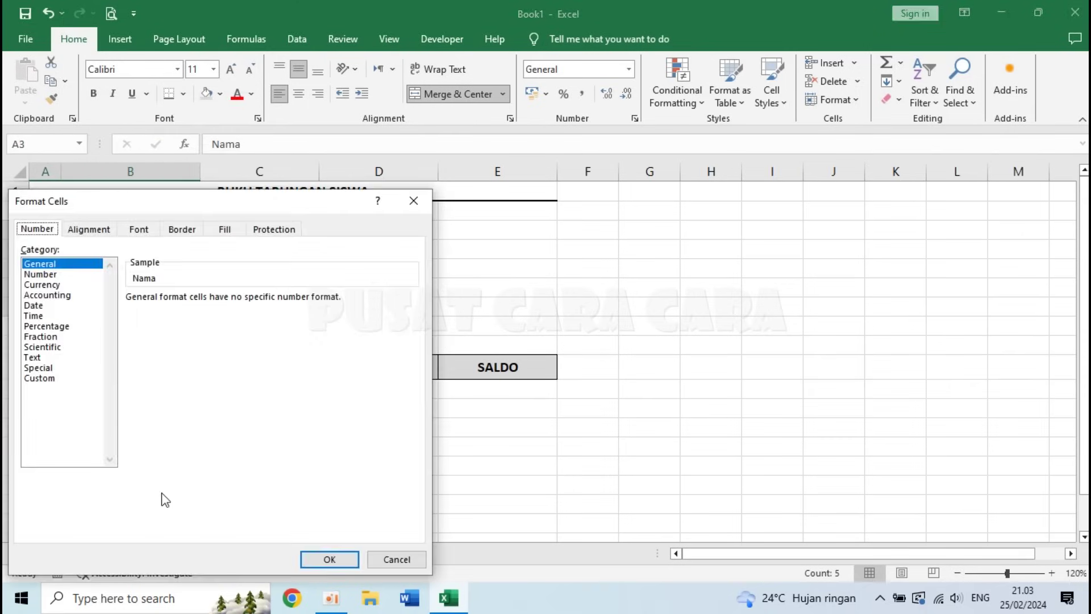
{"action": "left_click", "coordinate": [54, 380]}
{"action": "double_click", "coordinate": [167, 311]}
{"action": "key", "text": "BackSpace"}
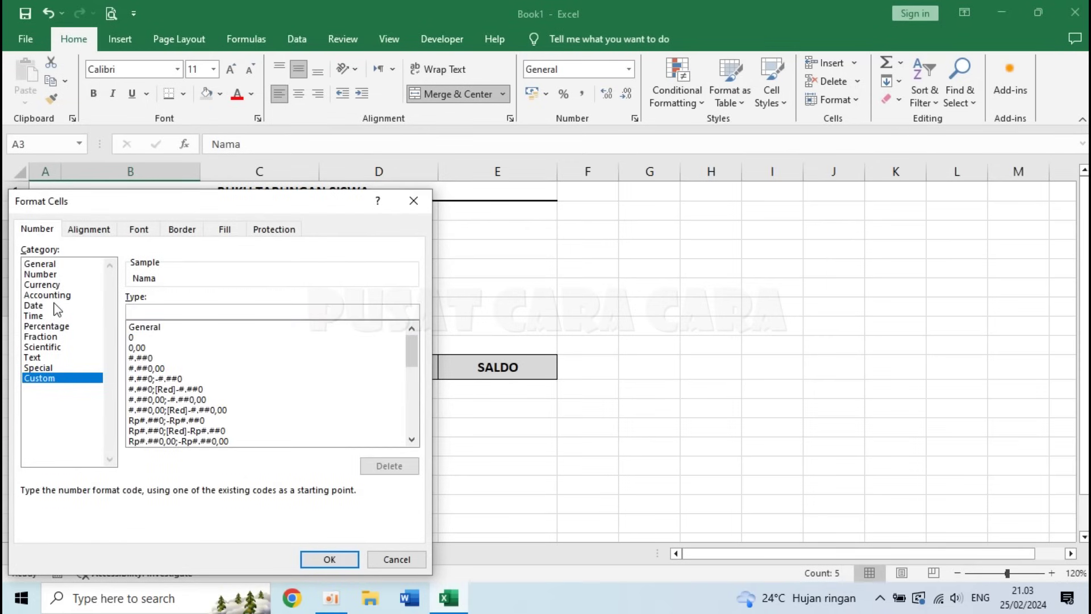
{"action": "type", "text": "@"}
{"action": "left_click", "coordinate": [329, 558]}
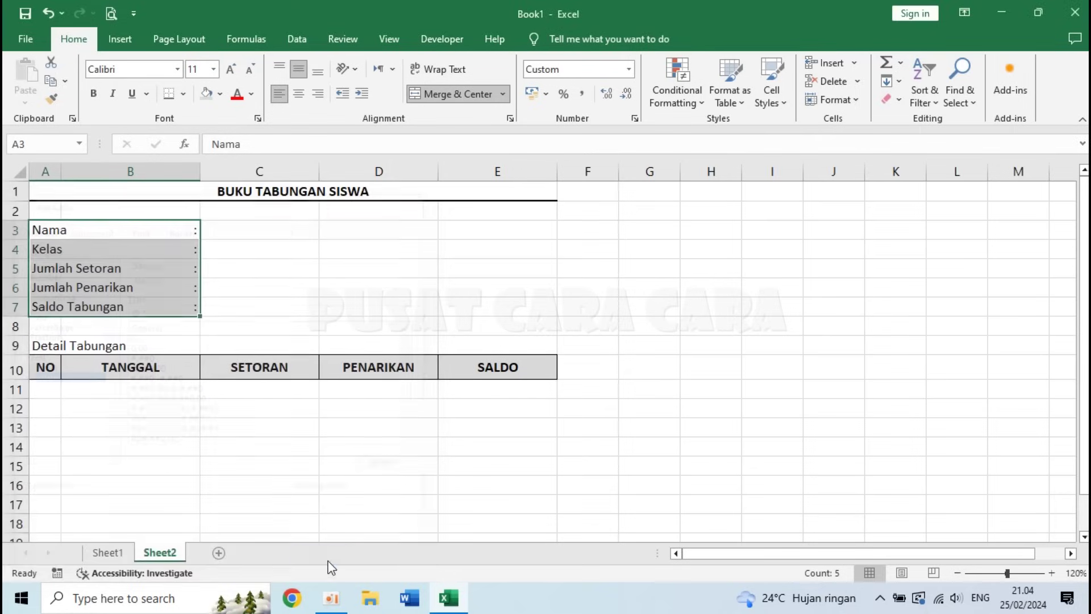
{"action": "left_click", "coordinate": [174, 233]}
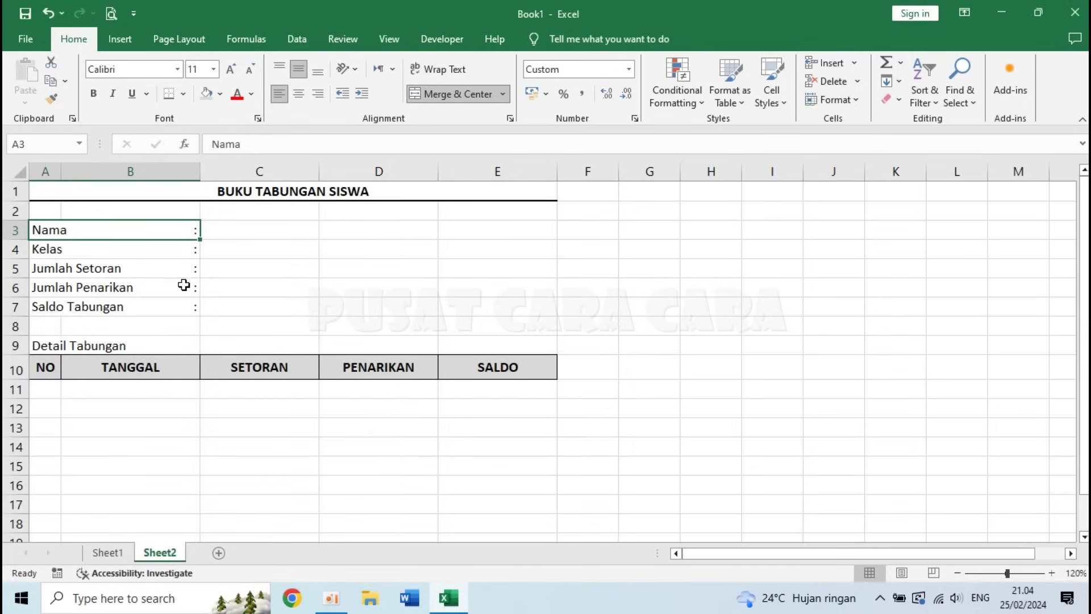
{"action": "left_click", "coordinate": [179, 306]}
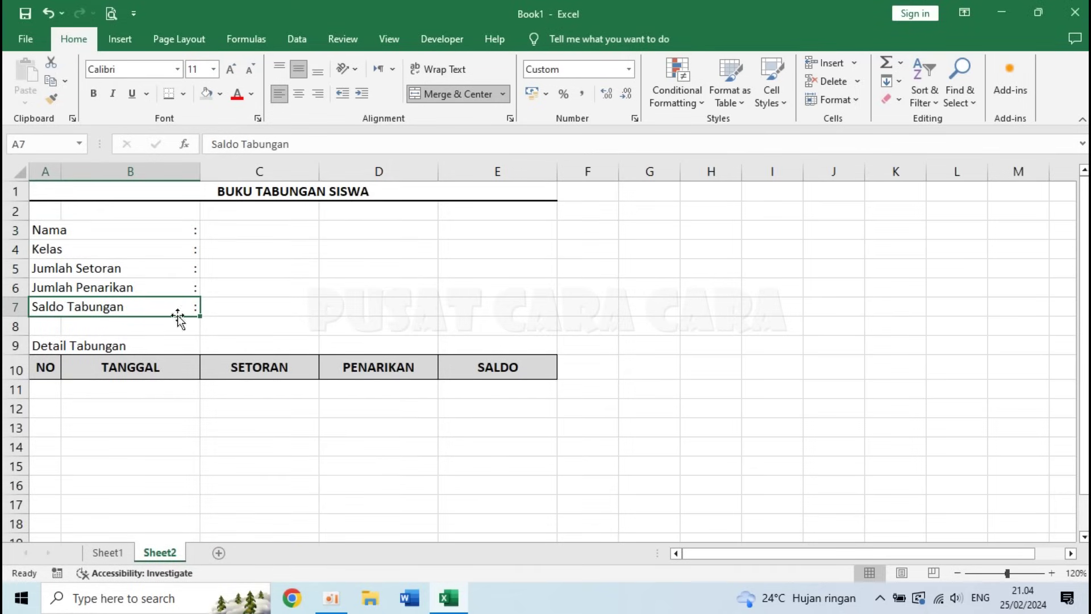
- Begin an =IF( formula in A11, the first cell under NO
{"action": "left_click", "coordinate": [45, 390]}
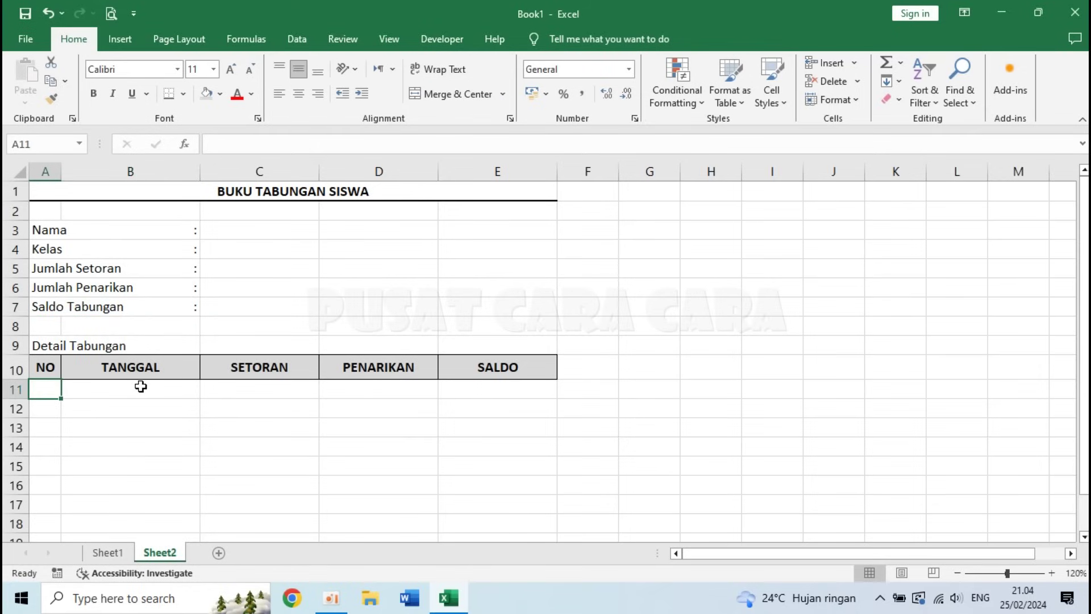
{"action": "left_click", "coordinate": [141, 386]}
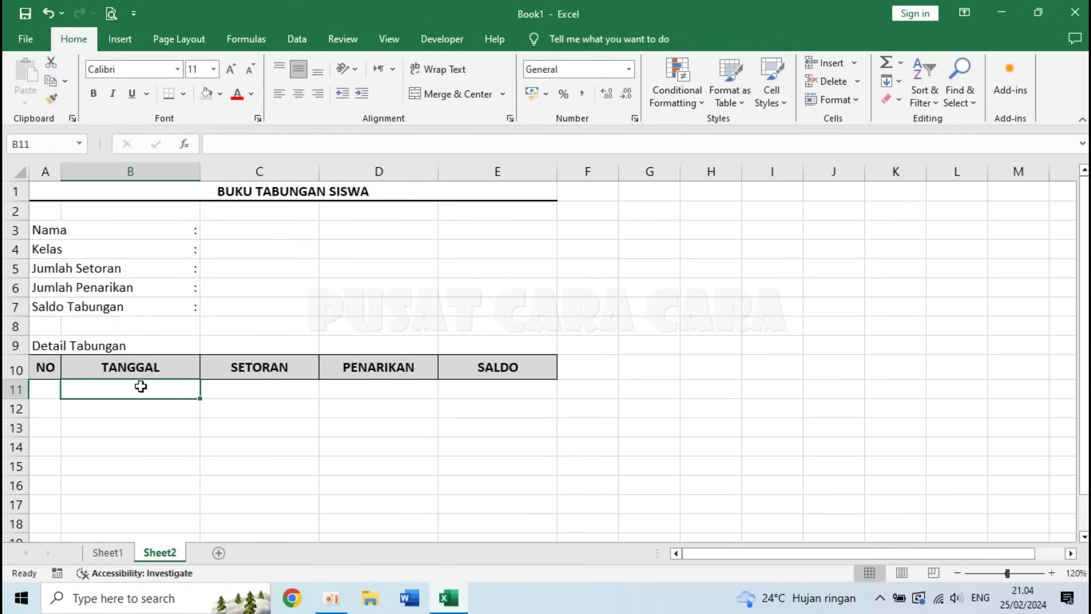
{"action": "left_click", "coordinate": [38, 389]}
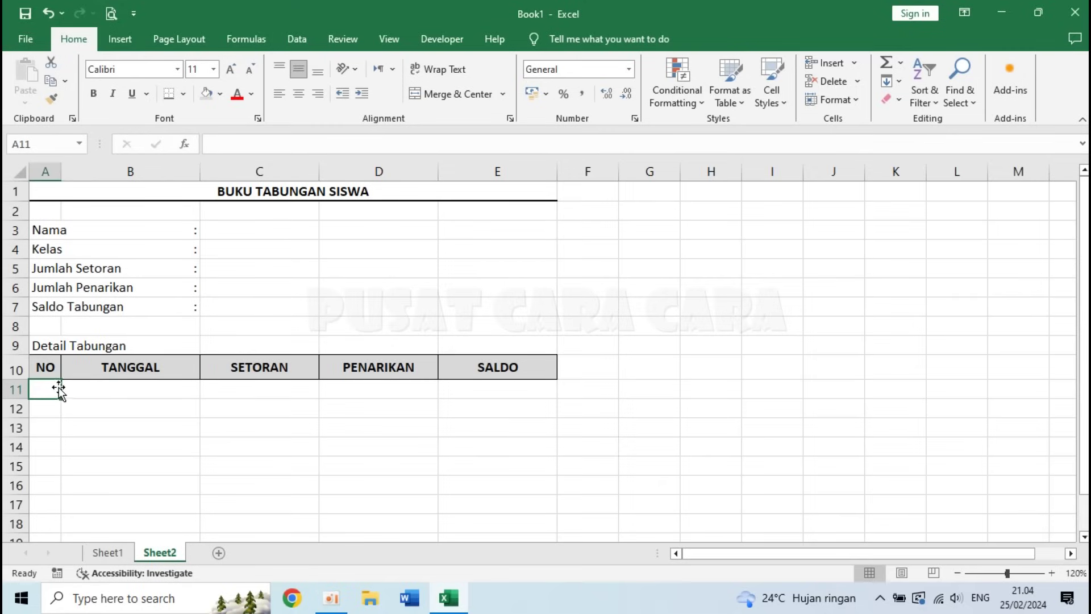
{"action": "left_click", "coordinate": [112, 386]}
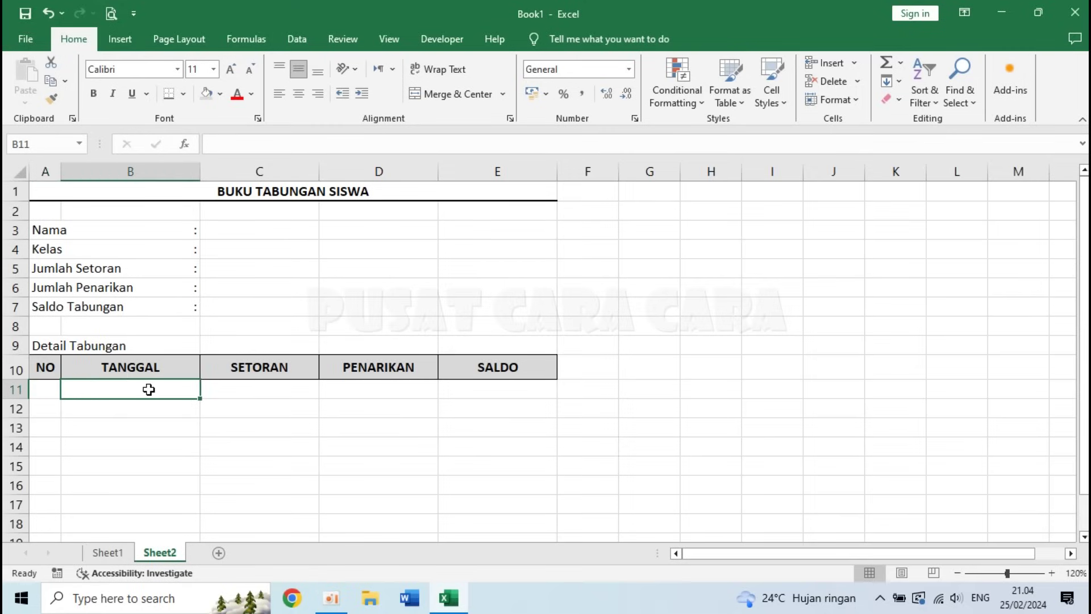
{"action": "key", "text": "Left"}
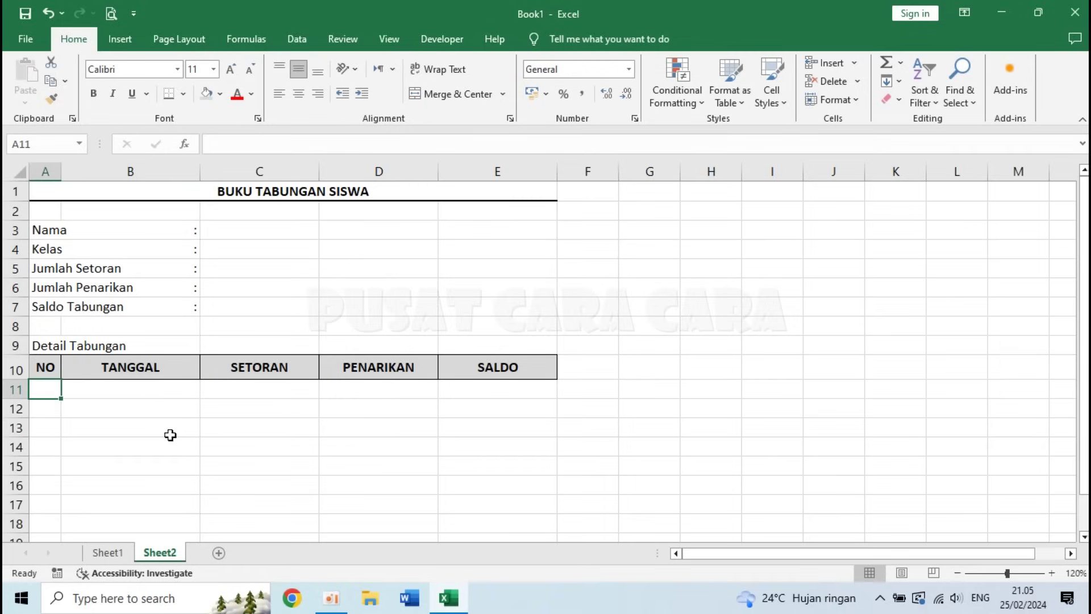
{"action": "type", "text": "="}
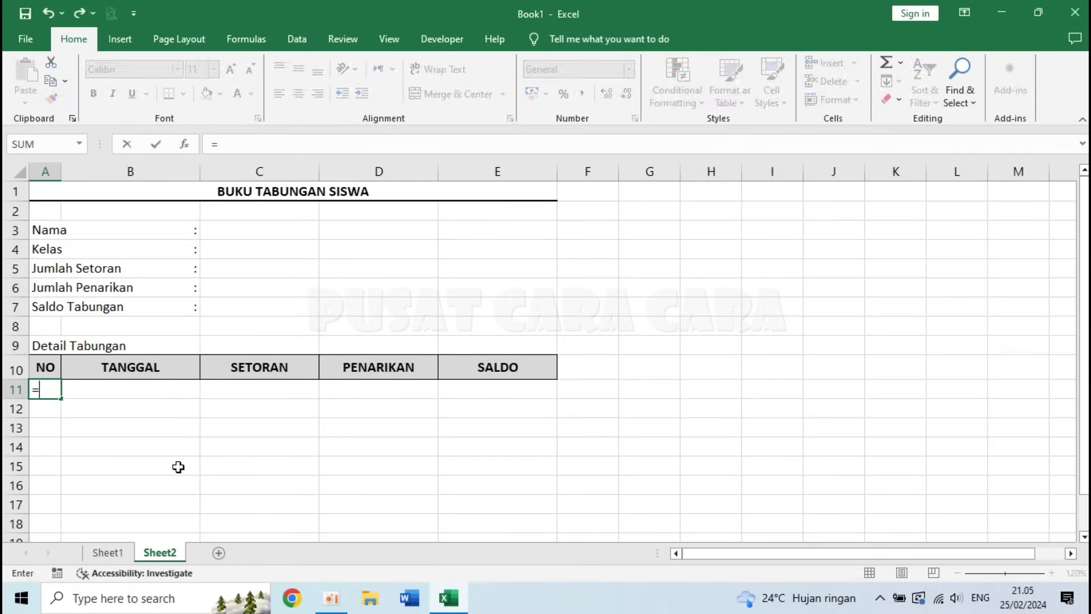
{"action": "type", "text": "IF"}
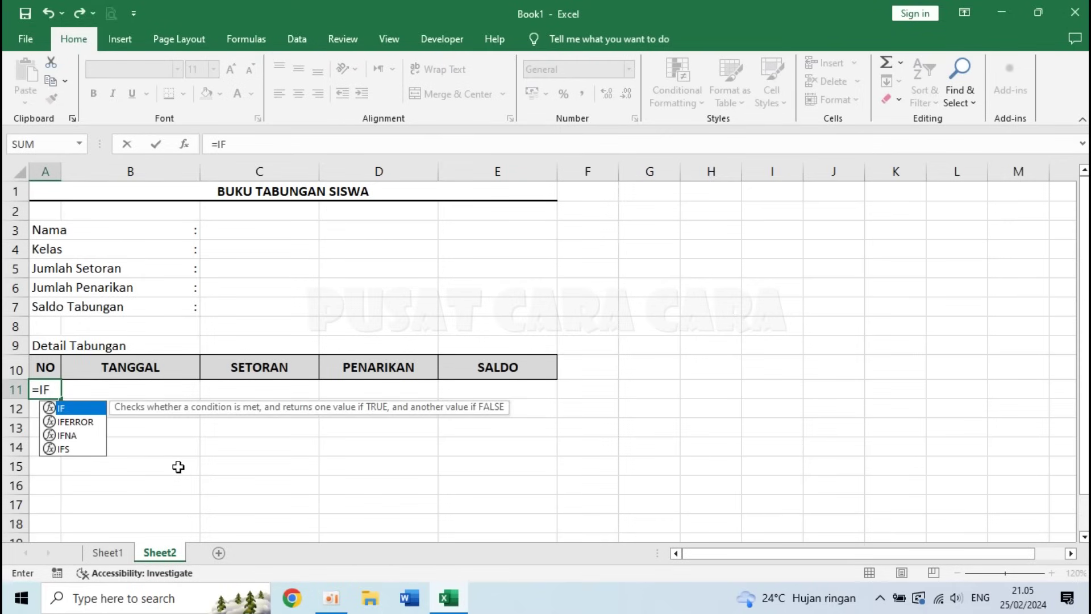
{"action": "type", "text": "("}
- Complete the numbering formula =IF(B11<>"";ROW()-10;"") in A11
{"action": "left_click", "coordinate": [124, 390]}
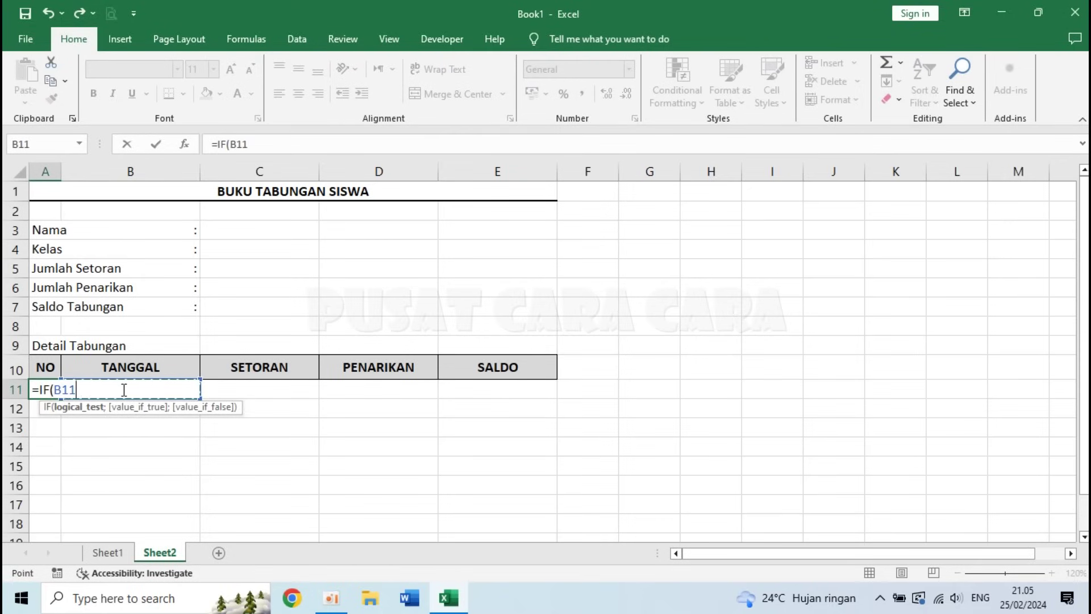
{"action": "type", "text": "<>\"\";"}
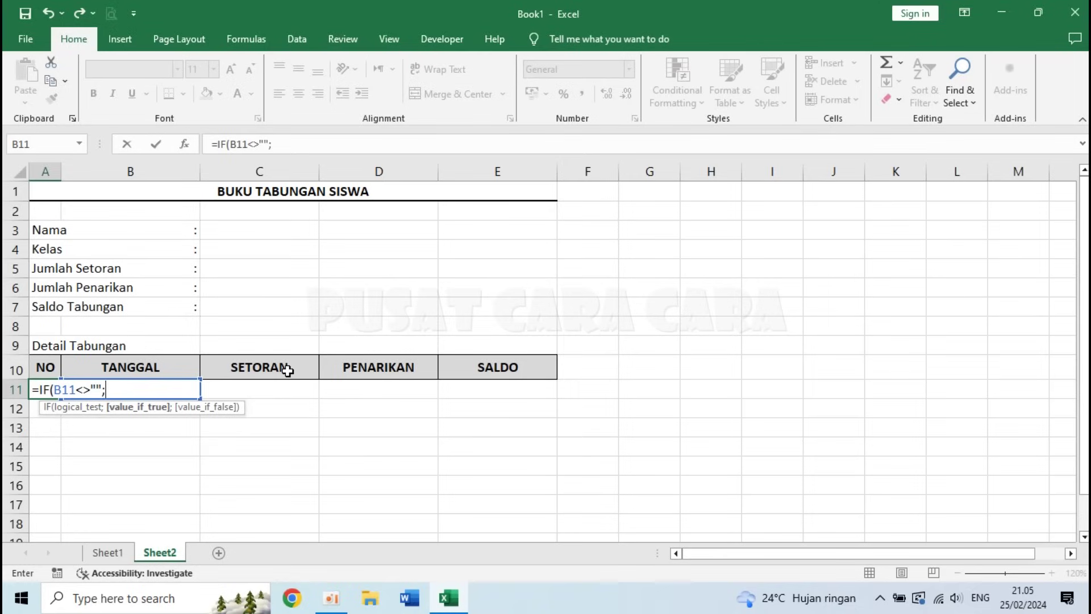
{"action": "type", "text": "ROW"}
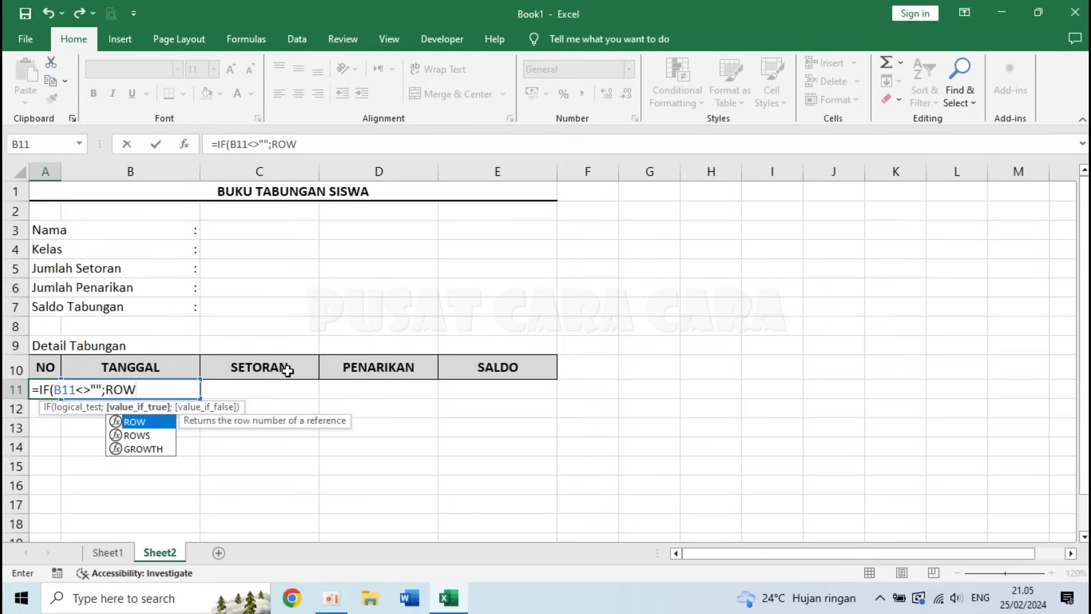
{"action": "type", "text": "()"}
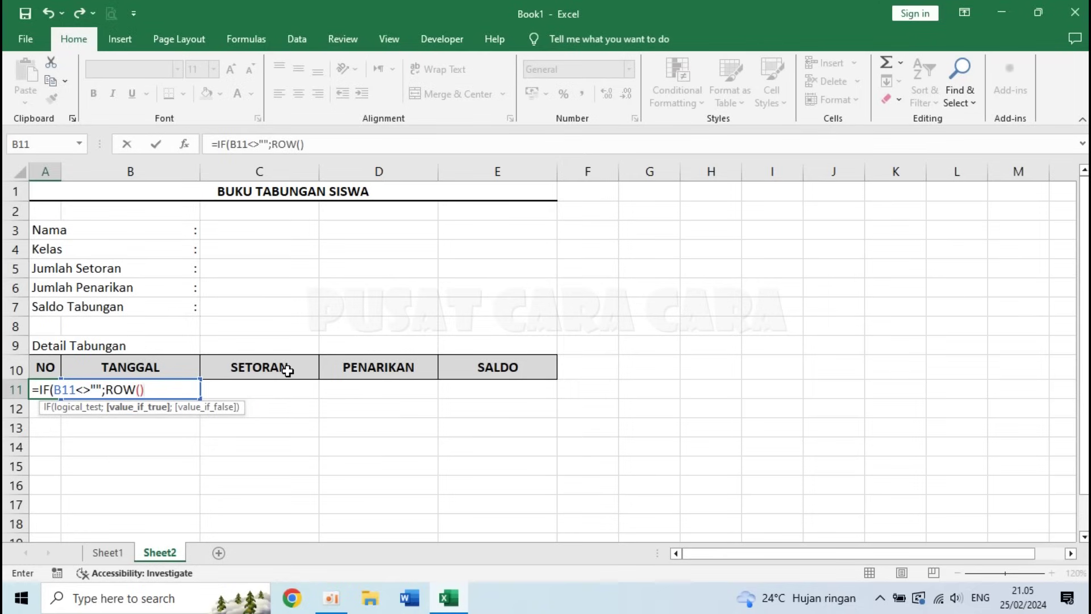
{"action": "type", "text": "-10"}
{"action": "type", "text": ";"}
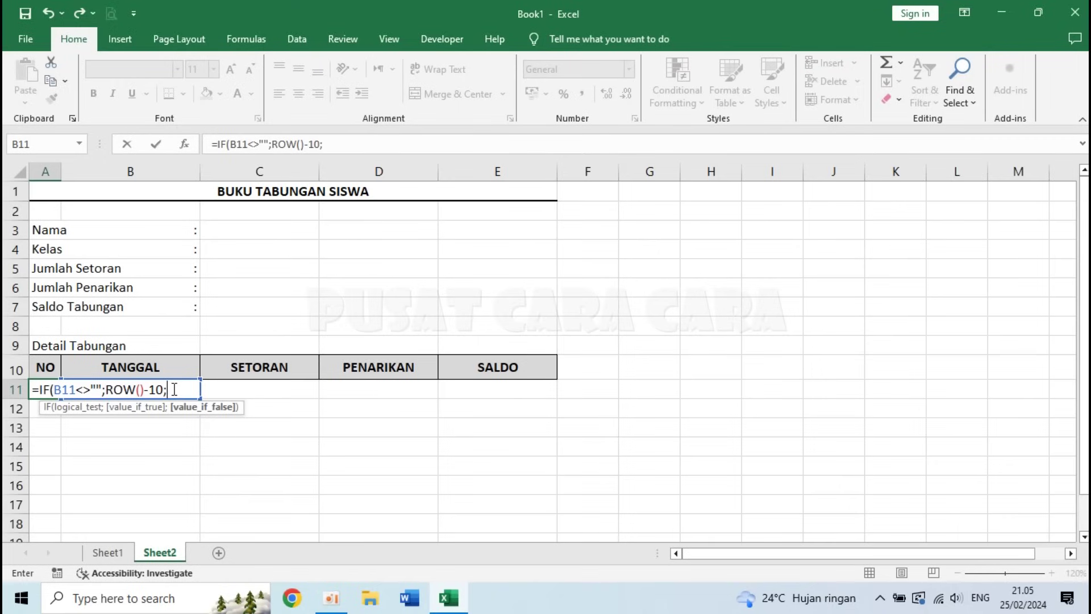
{"action": "type", "text": "\"\")"}
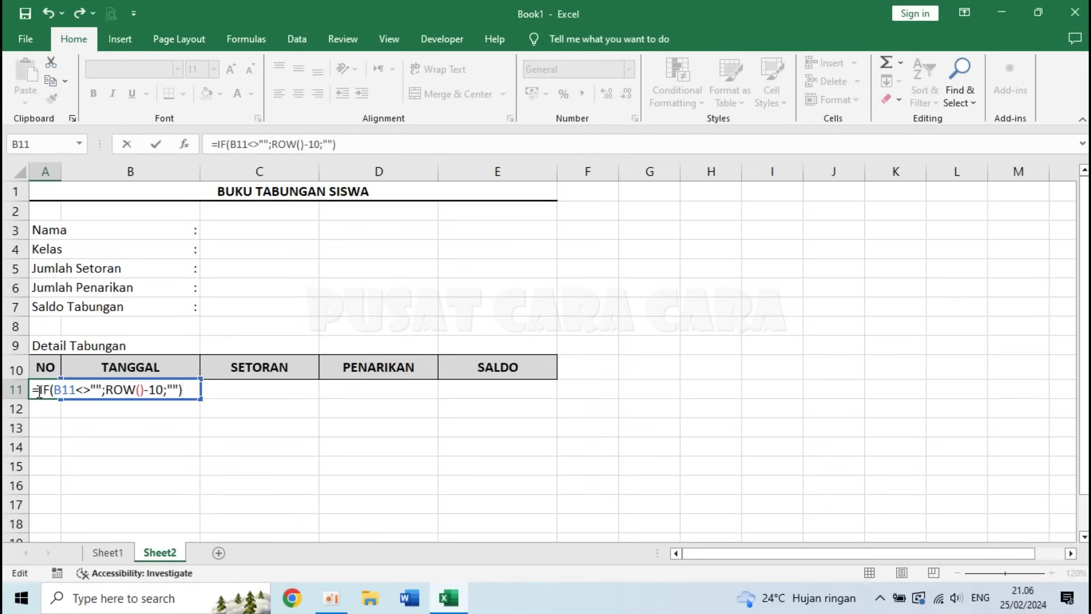
{"action": "left_click_drag", "start_coordinate": [39, 389], "coordinate": [97, 390]}
{"action": "left_click", "coordinate": [68, 391]}
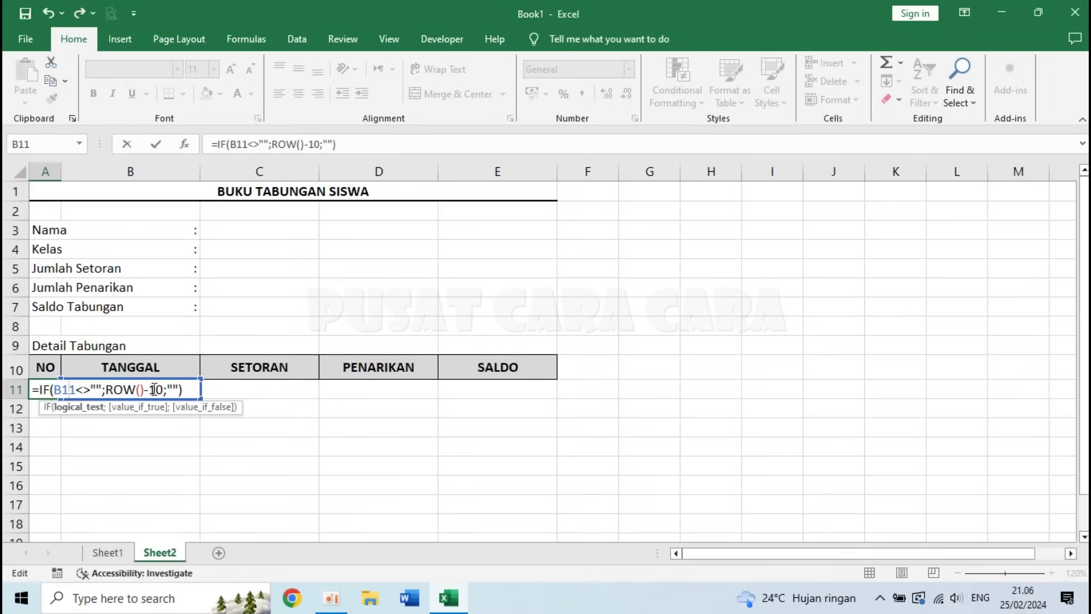
{"action": "left_click_drag", "start_coordinate": [41, 390], "coordinate": [103, 390]}
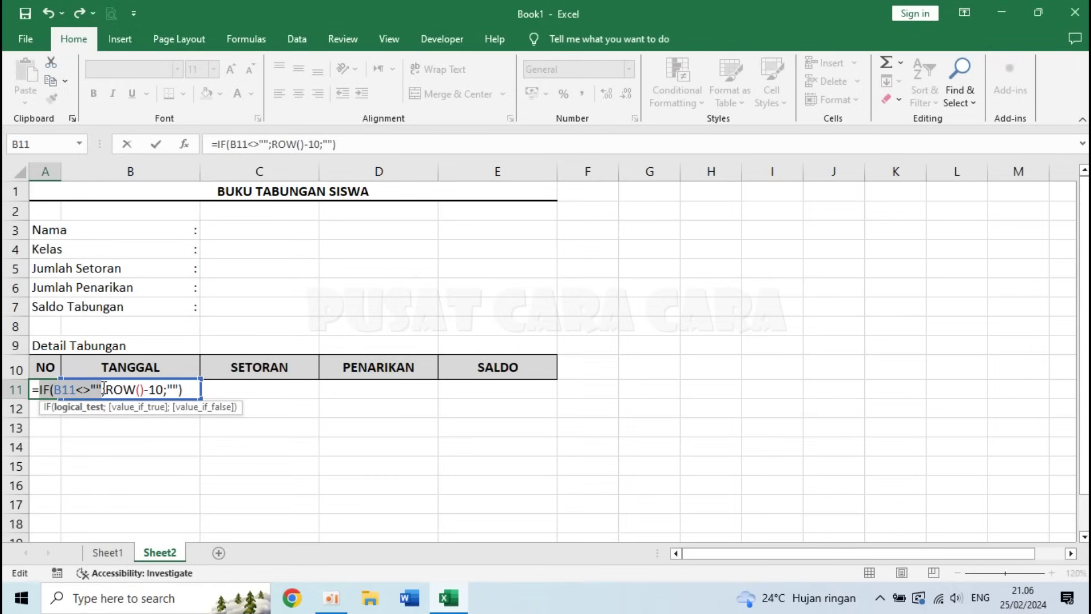
{"action": "left_click", "coordinate": [104, 390]}
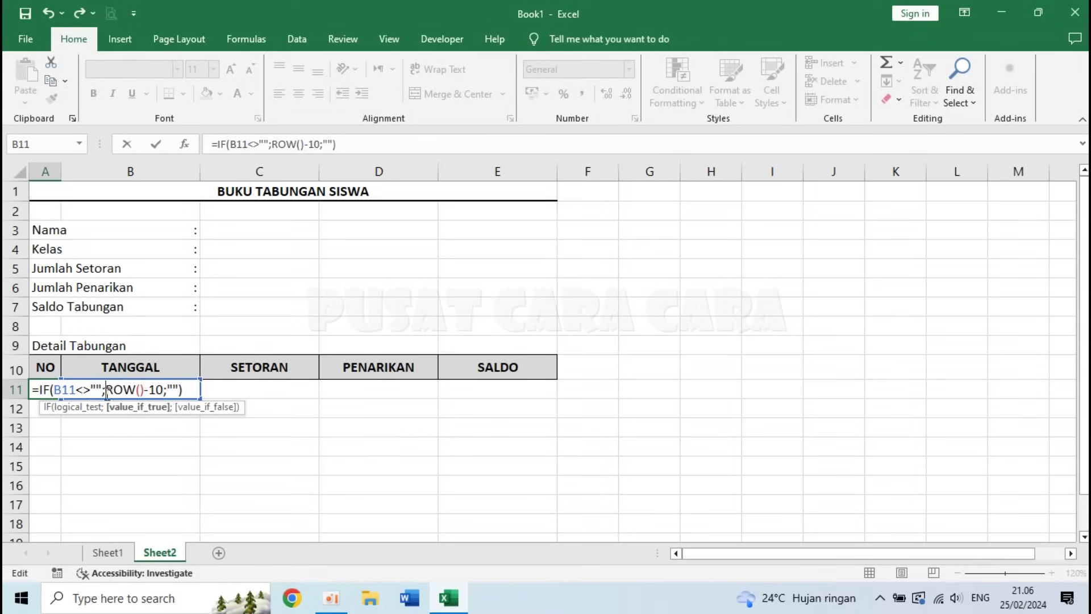
{"action": "left_click_drag", "start_coordinate": [106, 387], "coordinate": [157, 389]}
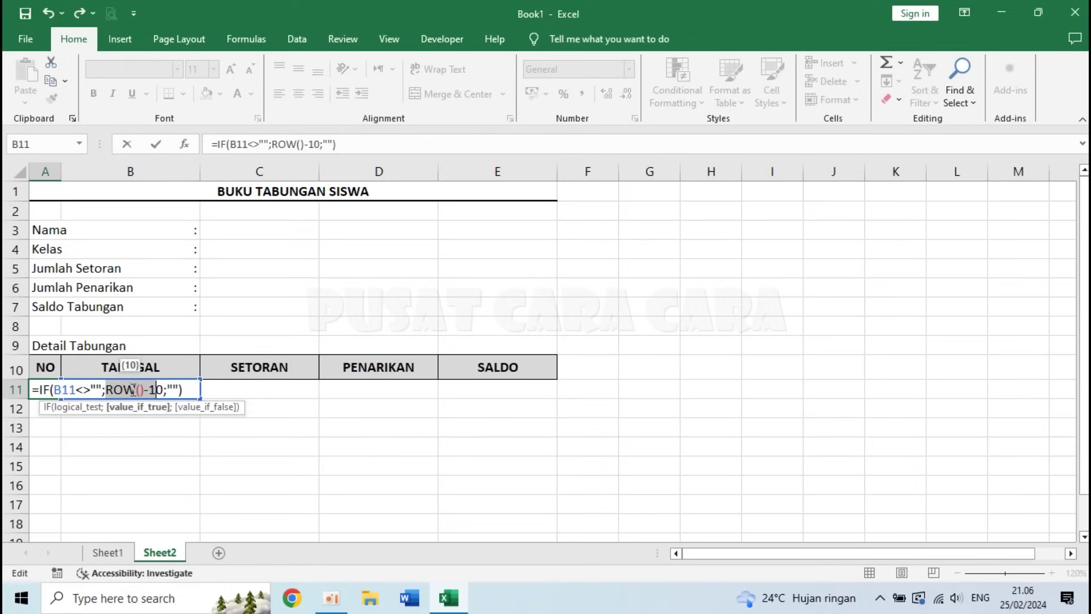
{"action": "left_click", "coordinate": [164, 390]}
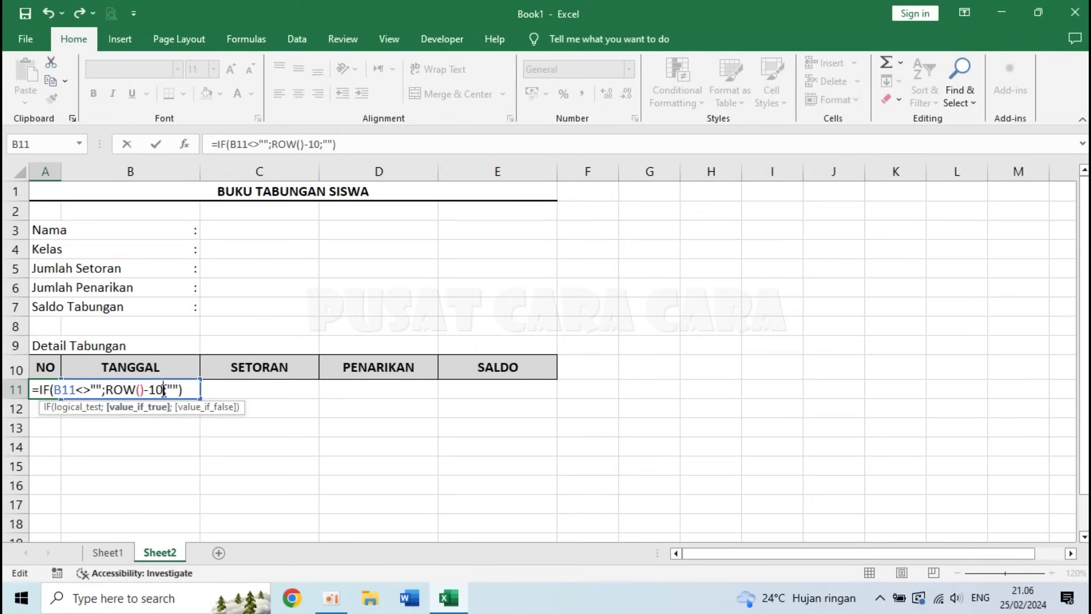
{"action": "key", "text": "Right"}
{"action": "left_click_drag", "start_coordinate": [53, 389], "coordinate": [102, 389]}
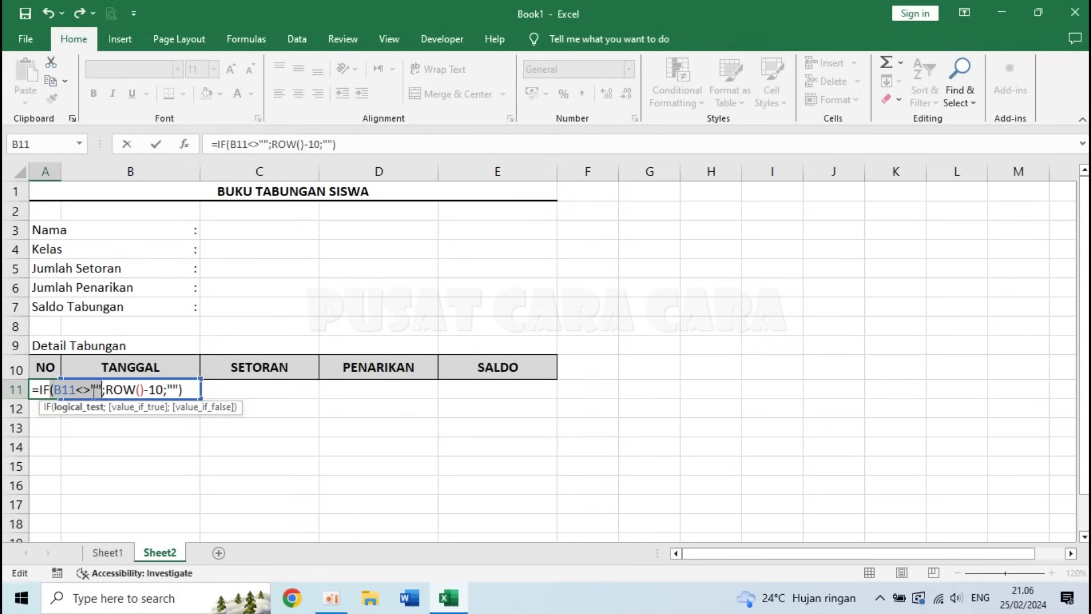
{"action": "left_click", "coordinate": [173, 390]}
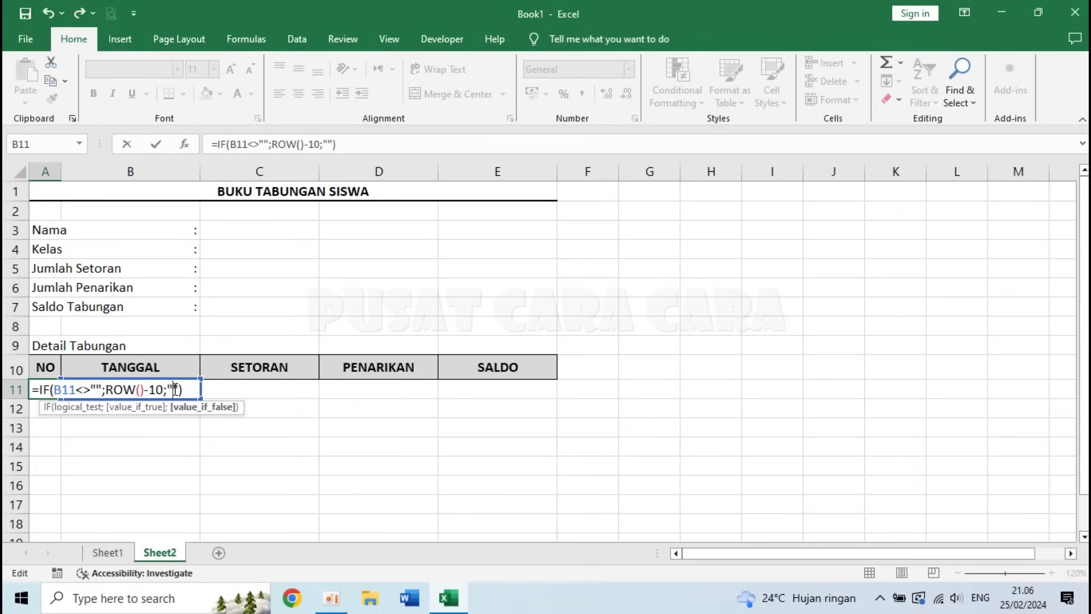
{"action": "key", "text": "Return"}
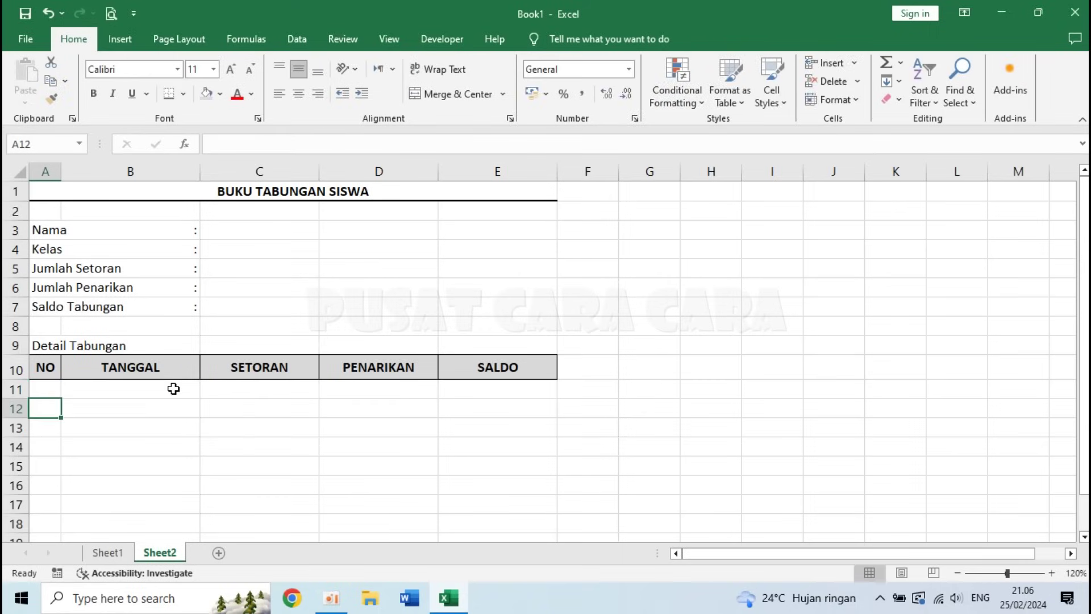
- Test the numbering by entering the date 1/1/1 in B11, then undo it
{"action": "left_click", "coordinate": [137, 390]}
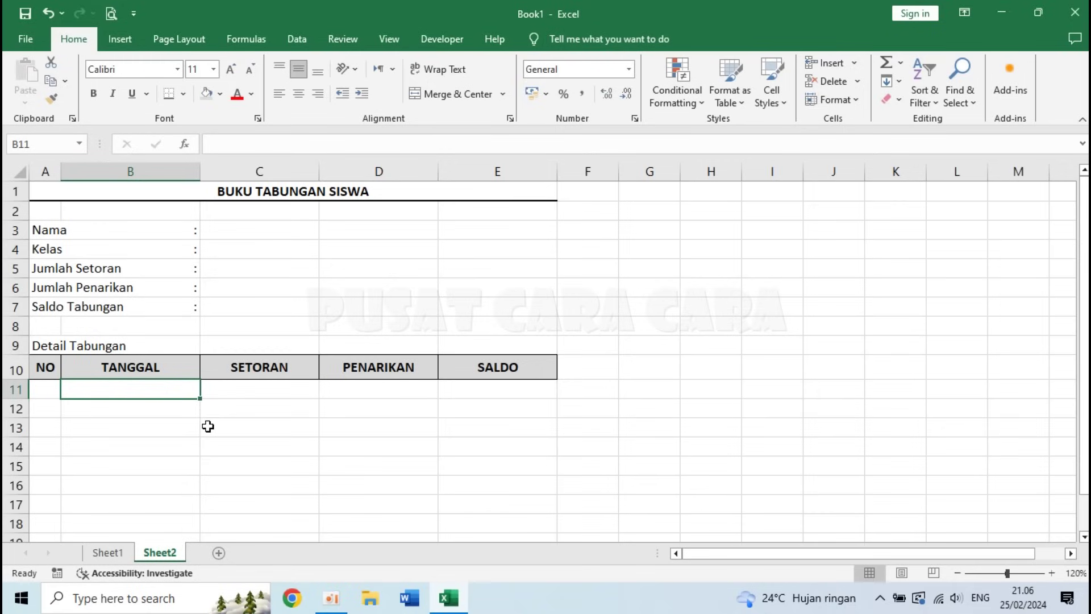
{"action": "type", "text": "1/1/1"}
{"action": "key", "text": "Return"}
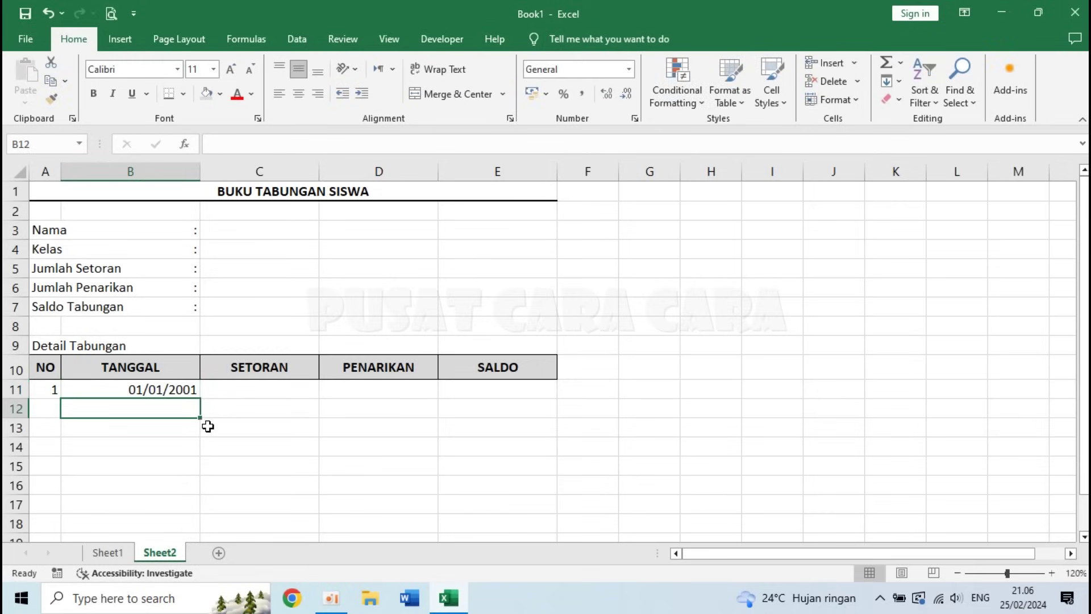
{"action": "left_click", "coordinate": [145, 391]}
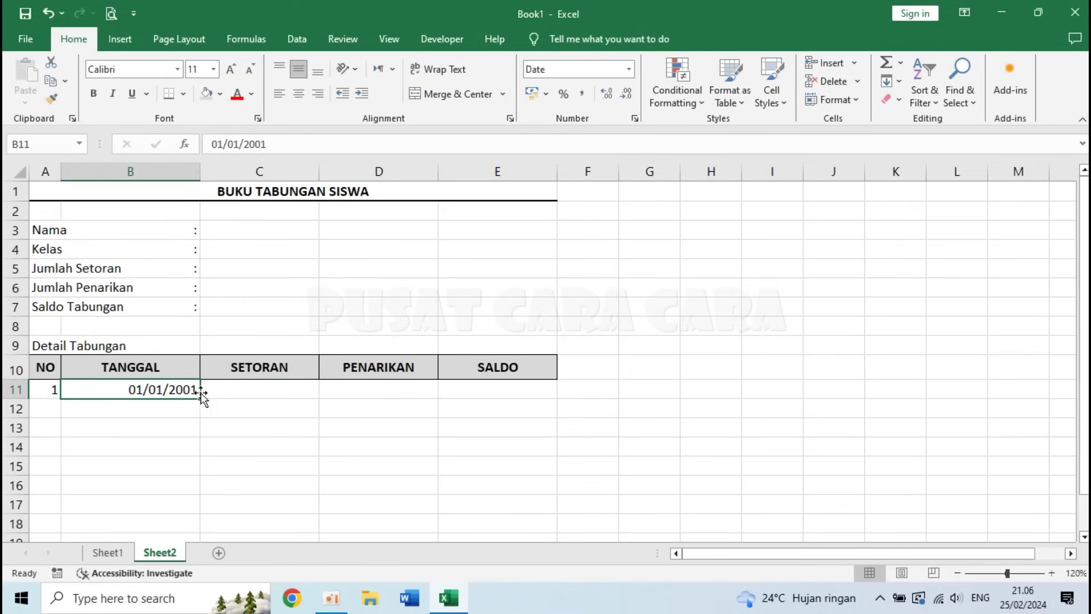
{"action": "key", "text": "ctrl+z"}
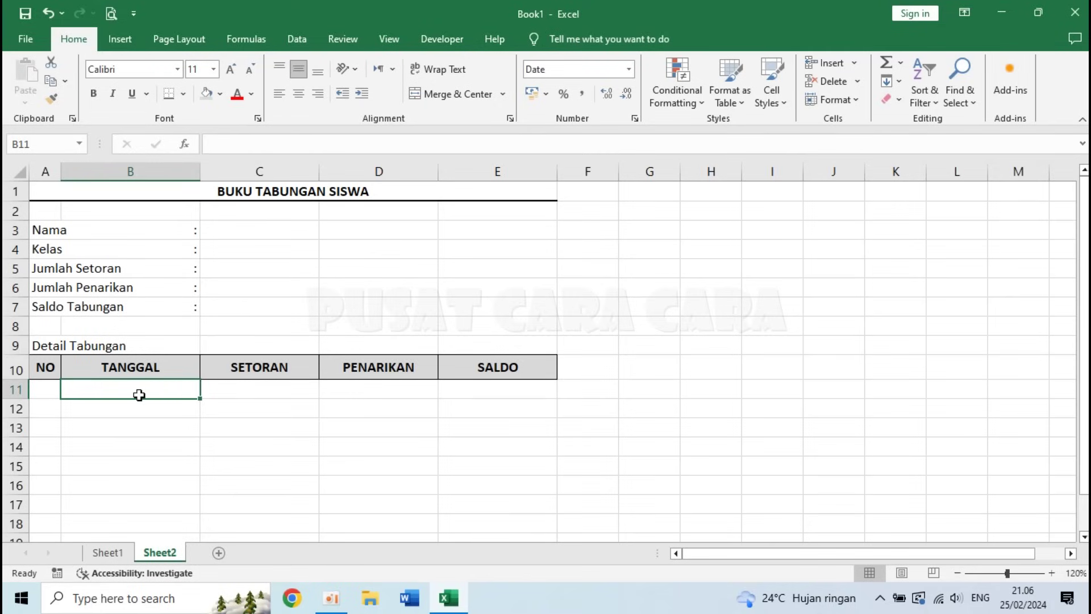
- Select the TANGGAL cells from B11 down to B500
{"action": "left_click_drag", "start_coordinate": [108, 387], "coordinate": [114, 505]}
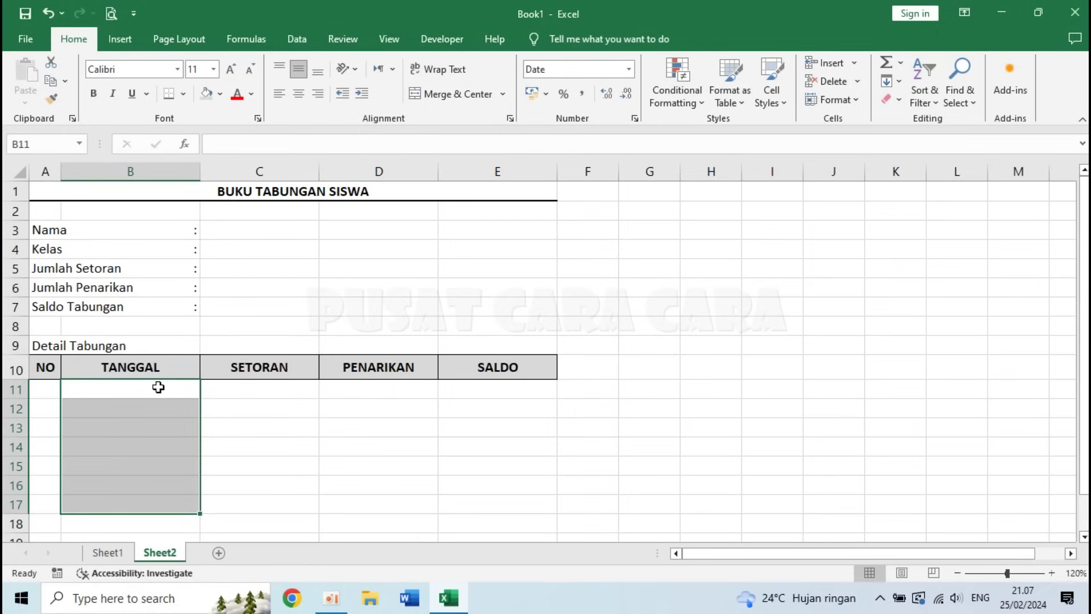
{"action": "left_click", "coordinate": [149, 388]}
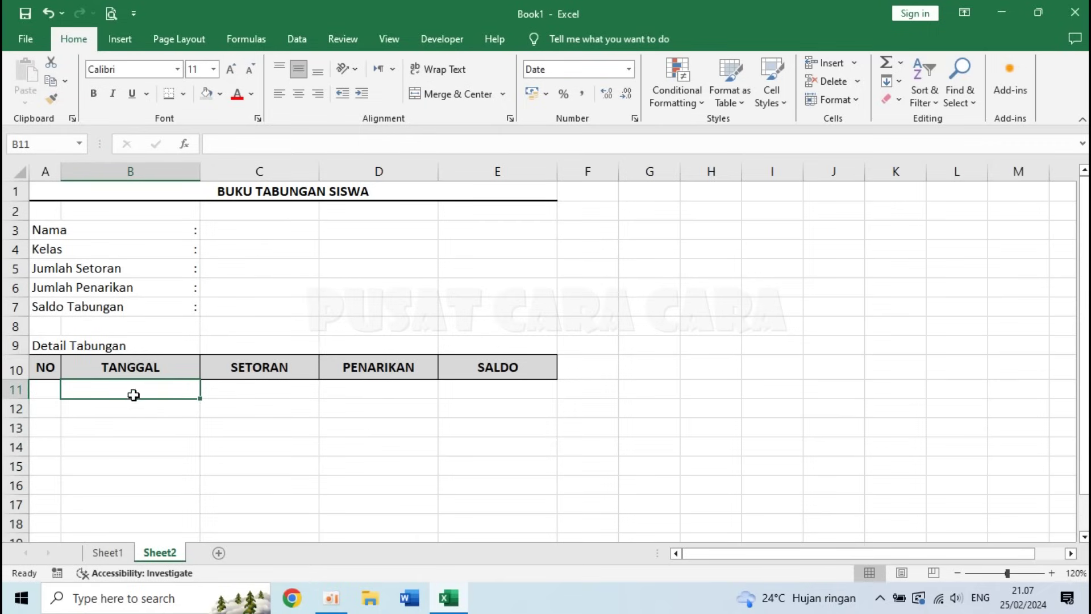
{"action": "left_click_drag", "start_coordinate": [139, 388], "coordinate": [123, 508]}
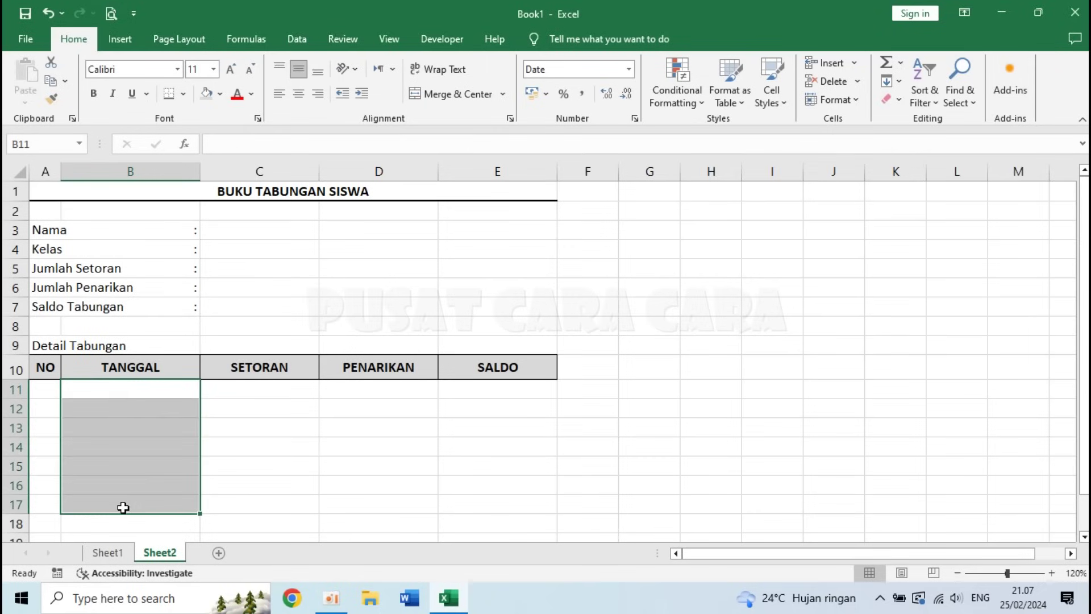
{"action": "left_click", "coordinate": [129, 388]}
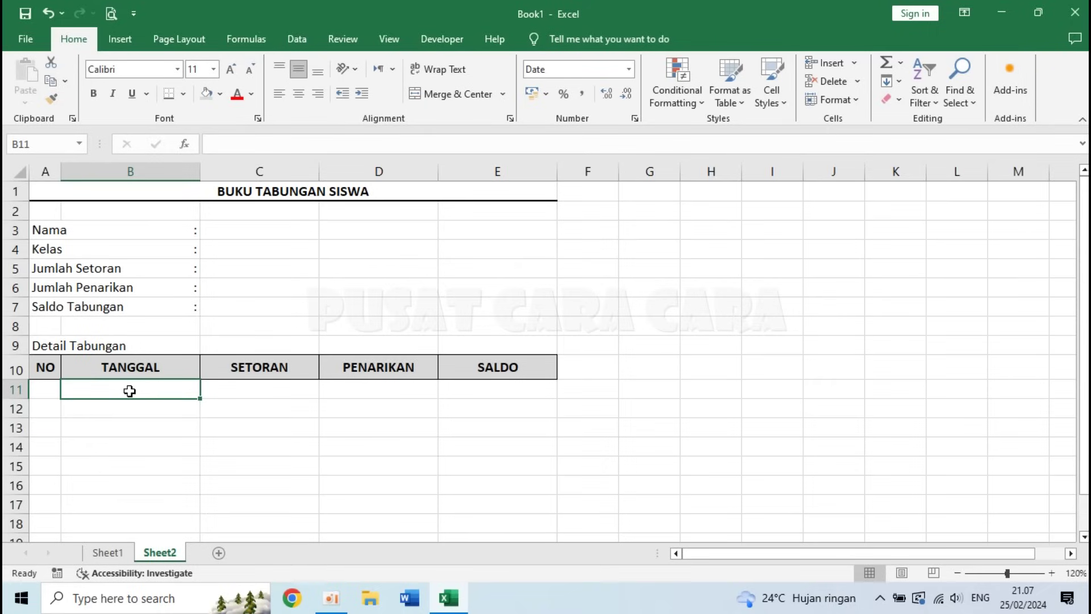
{"action": "left_click_drag", "start_coordinate": [129, 391], "coordinate": [130, 393]}
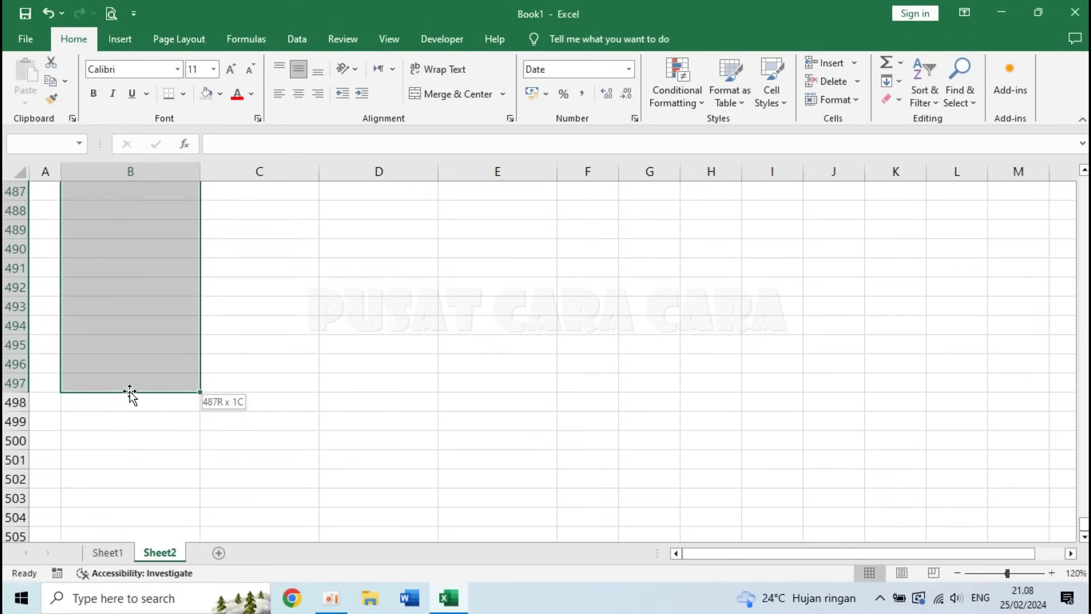
{"action": "left_click_drag", "start_coordinate": [129, 393], "coordinate": [129, 391]}
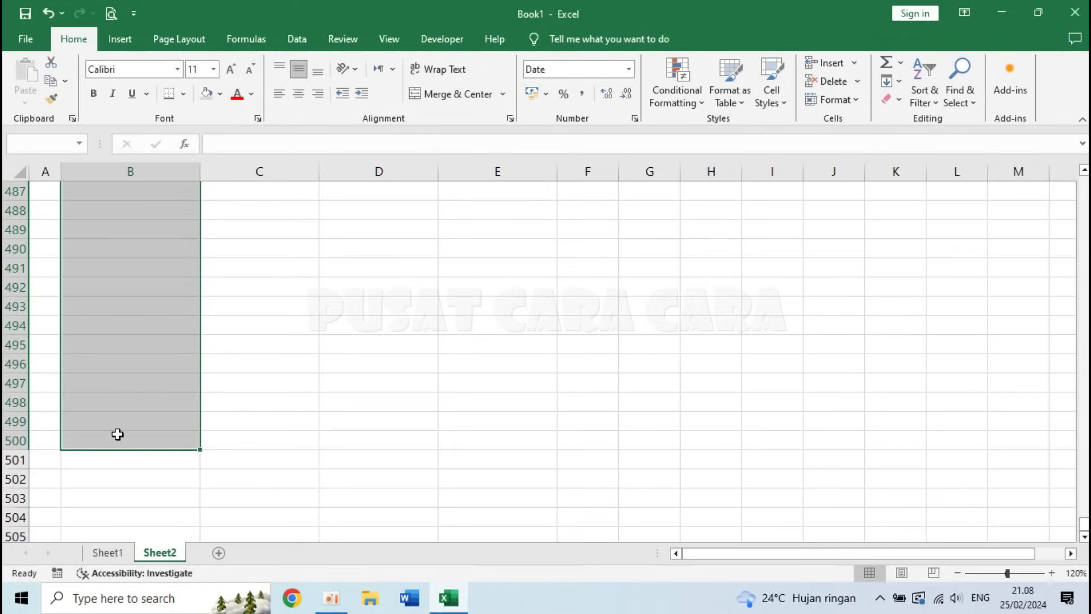
- Apply the '14 Maret 2012' long date format to the selected TANGGAL cells
{"action": "right_click", "coordinate": [135, 257]}
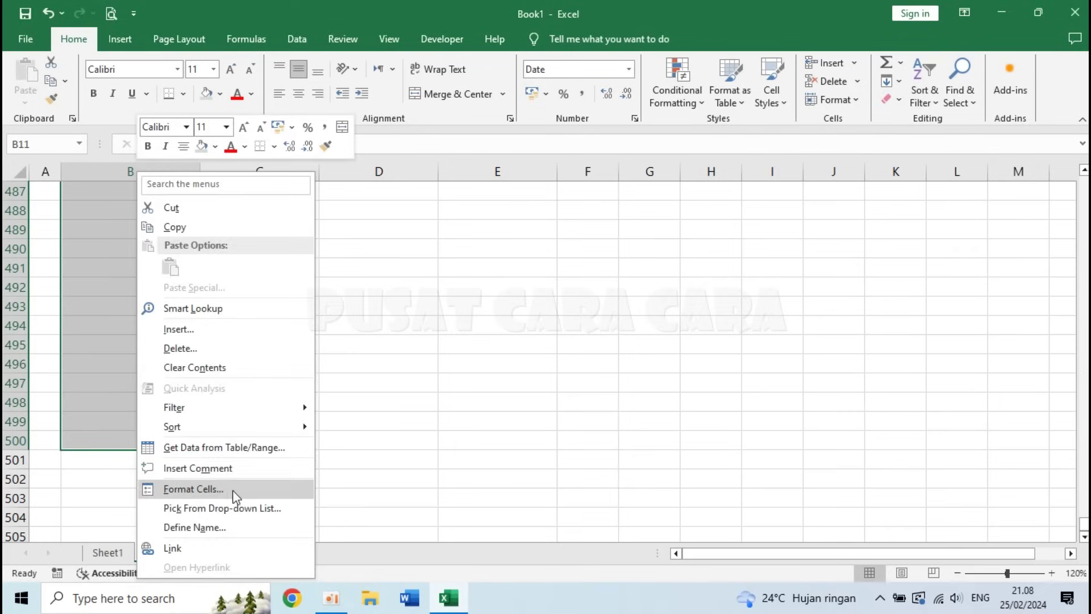
{"action": "left_click", "coordinate": [233, 490]}
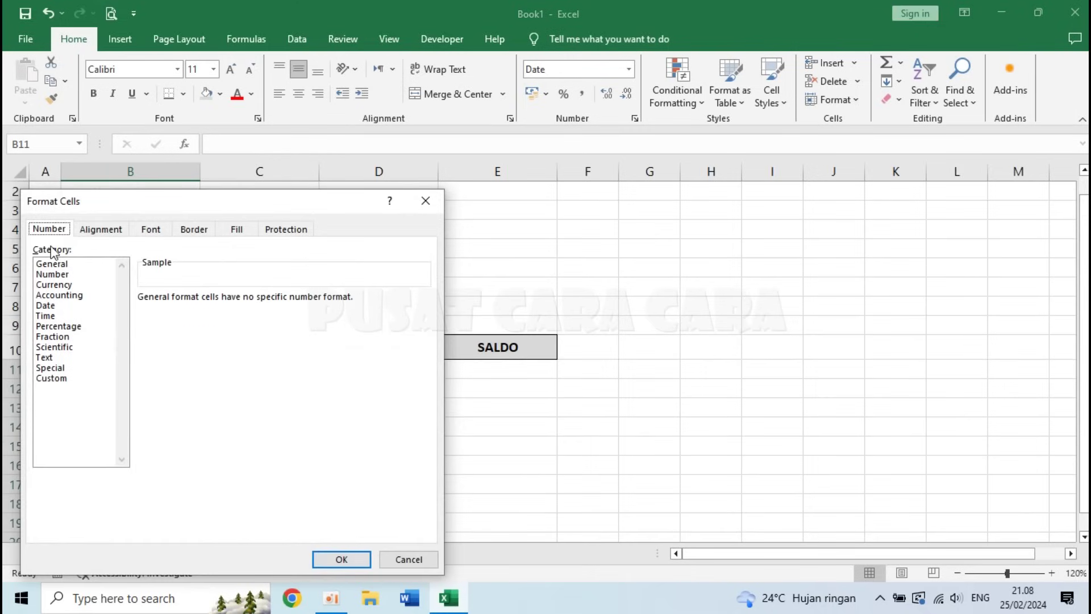
{"action": "left_click", "coordinate": [62, 305]}
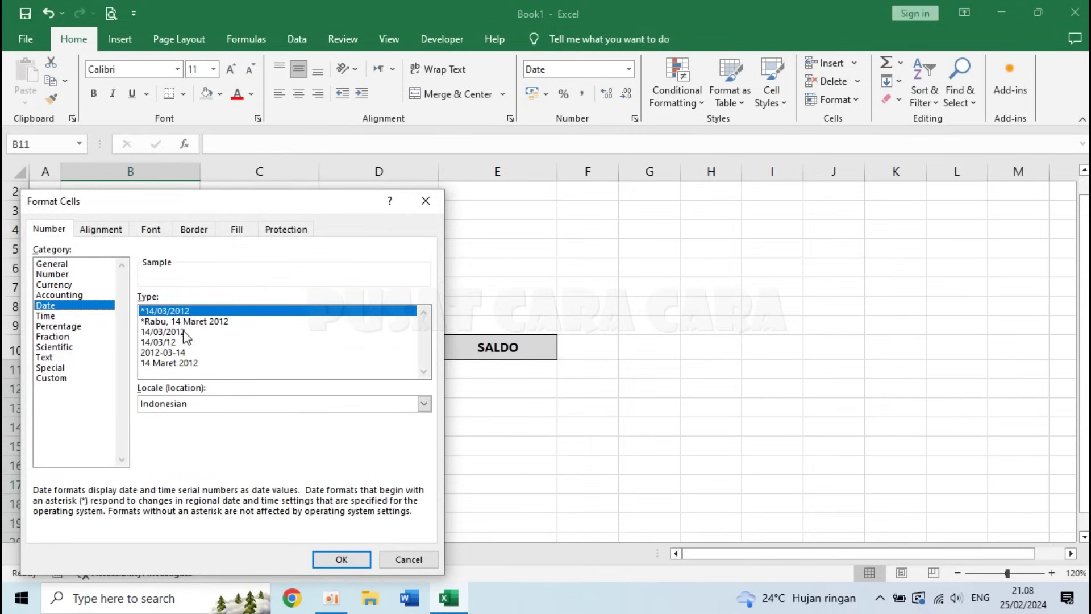
{"action": "left_click", "coordinate": [175, 363]}
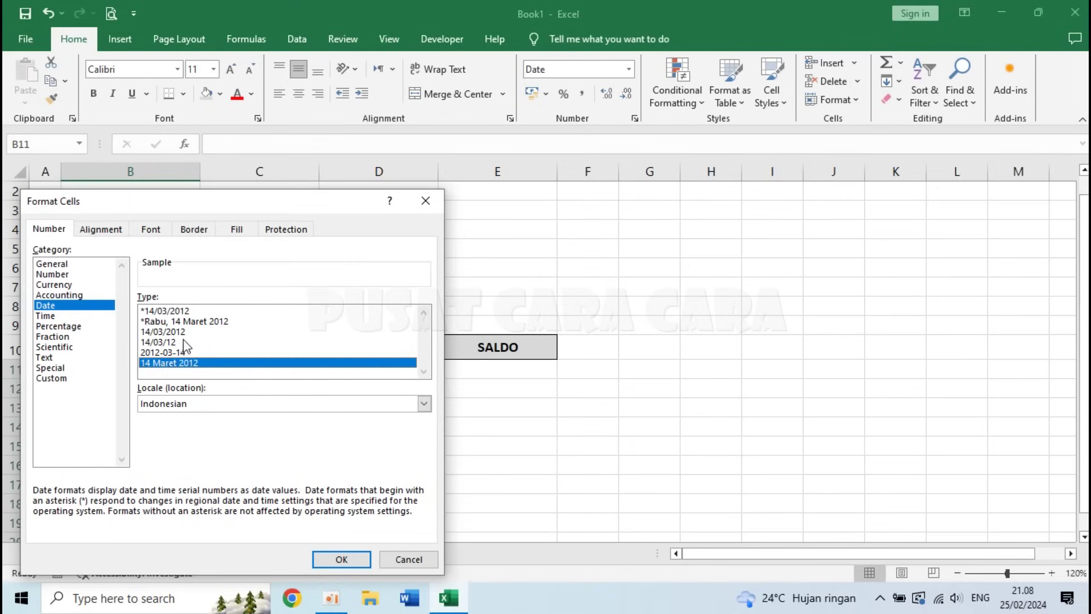
{"action": "left_click", "coordinate": [333, 563]}
- Test the date format by entering 1/3/24 in B11, then clear it
{"action": "left_click", "coordinate": [160, 371]}
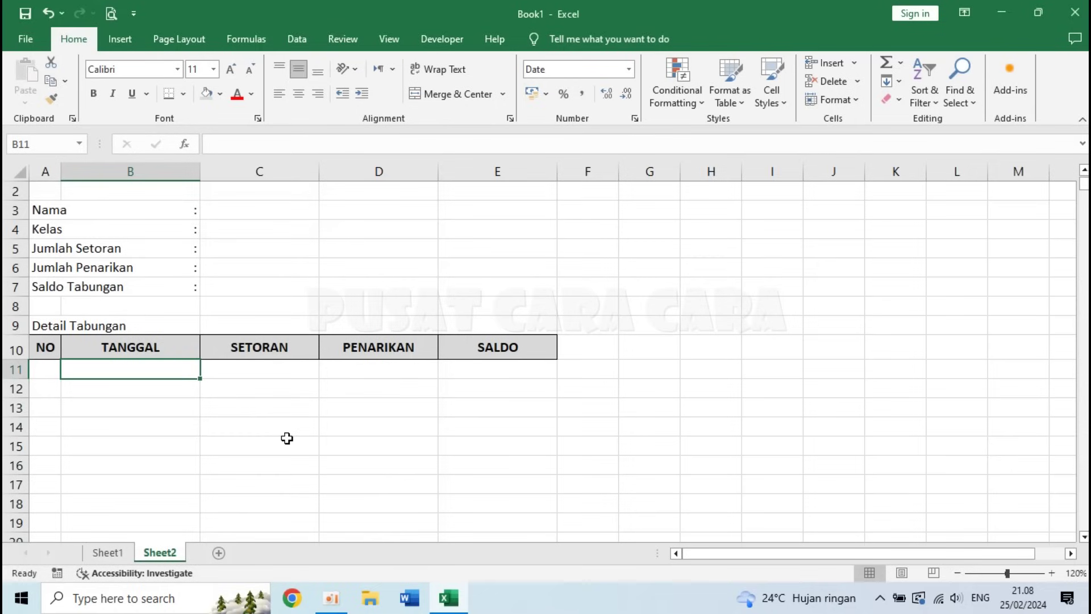
{"action": "type", "text": "1"}
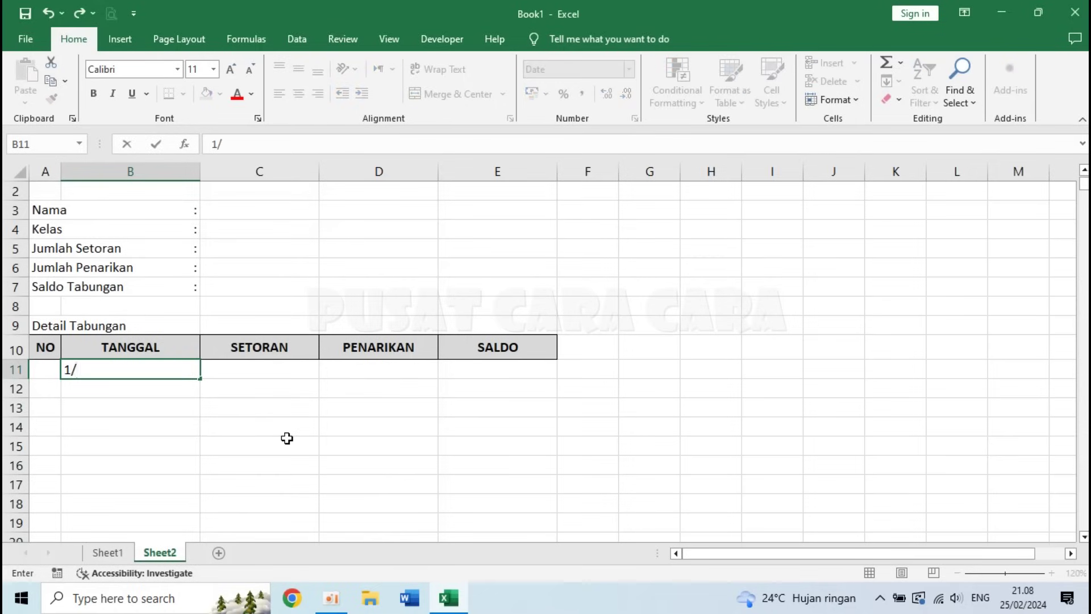
{"action": "type", "text": "/3/24"}
{"action": "key", "text": "Return"}
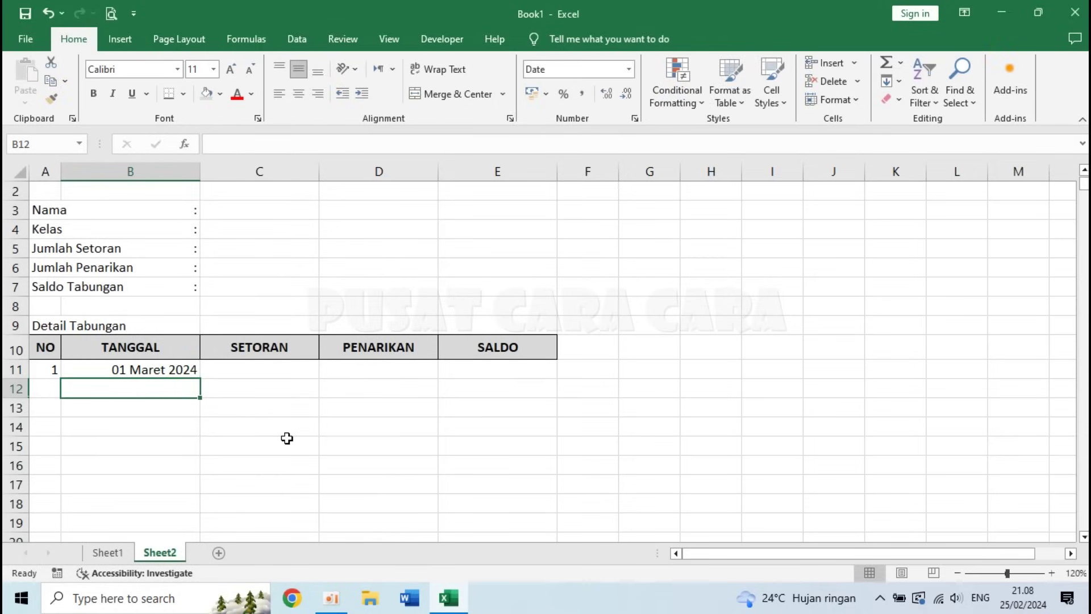
{"action": "key", "text": "Up"}
{"action": "key", "text": "Delete"}
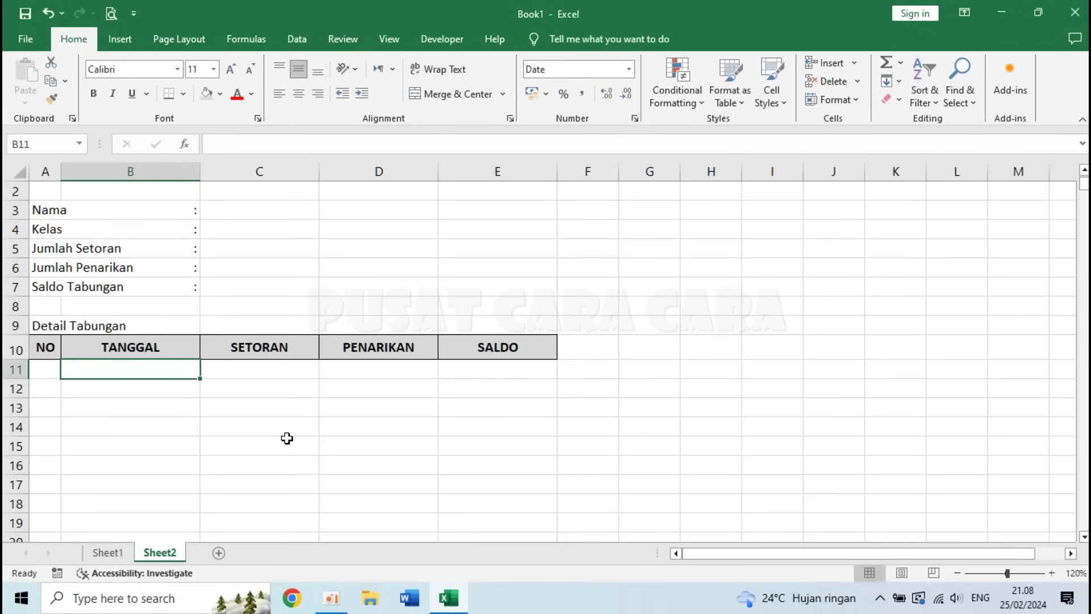
- Centre-align the NO and TANGGAL cells A11:B500
{"action": "left_click", "coordinate": [45, 371]}
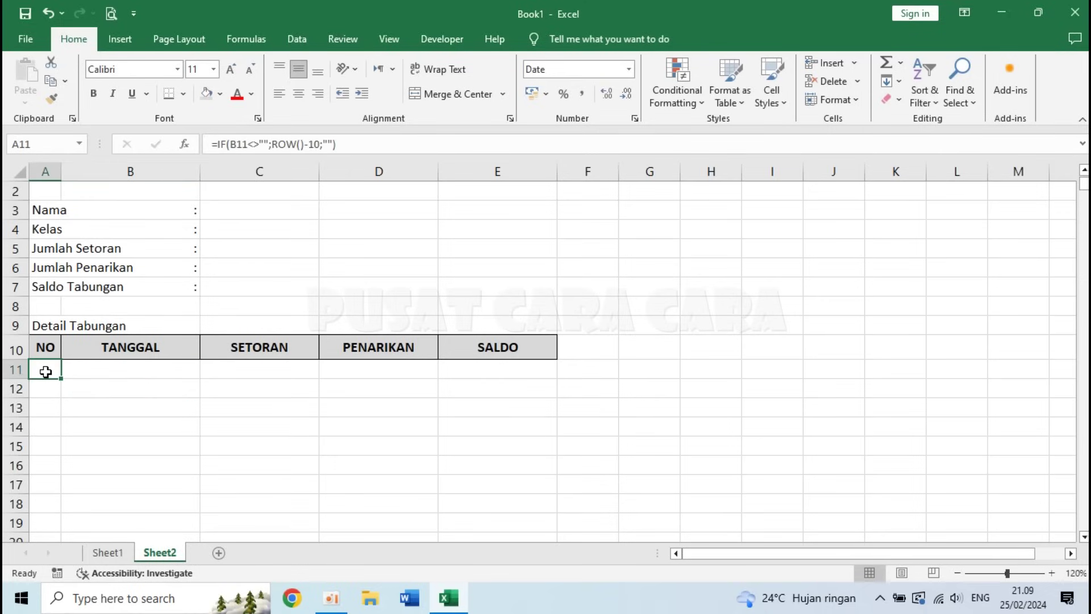
{"action": "left_click_drag", "start_coordinate": [49, 370], "coordinate": [124, 498]}
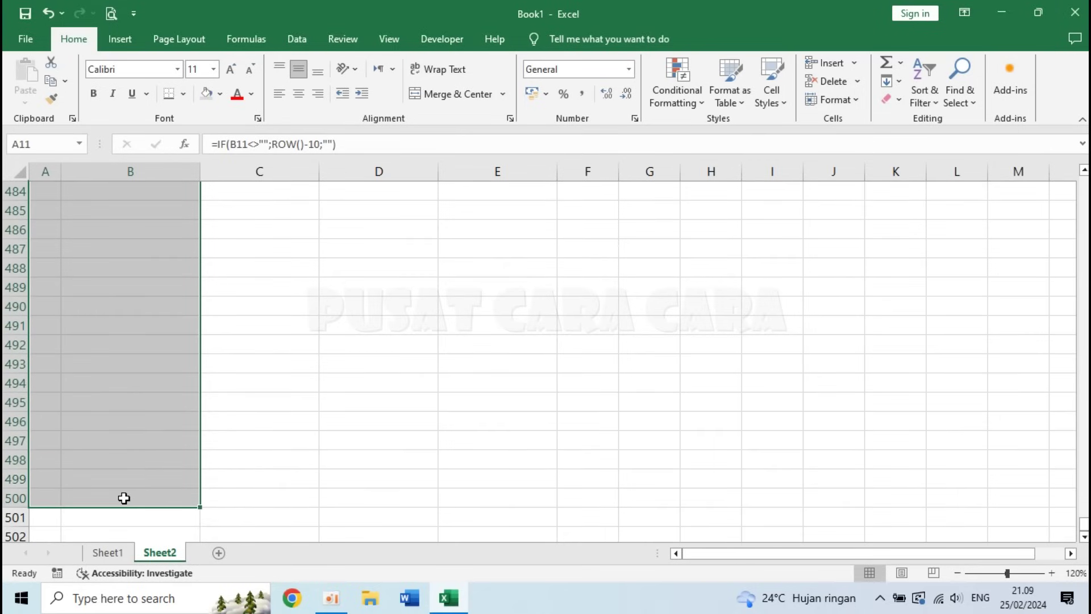
{"action": "left_click", "coordinate": [300, 93]}
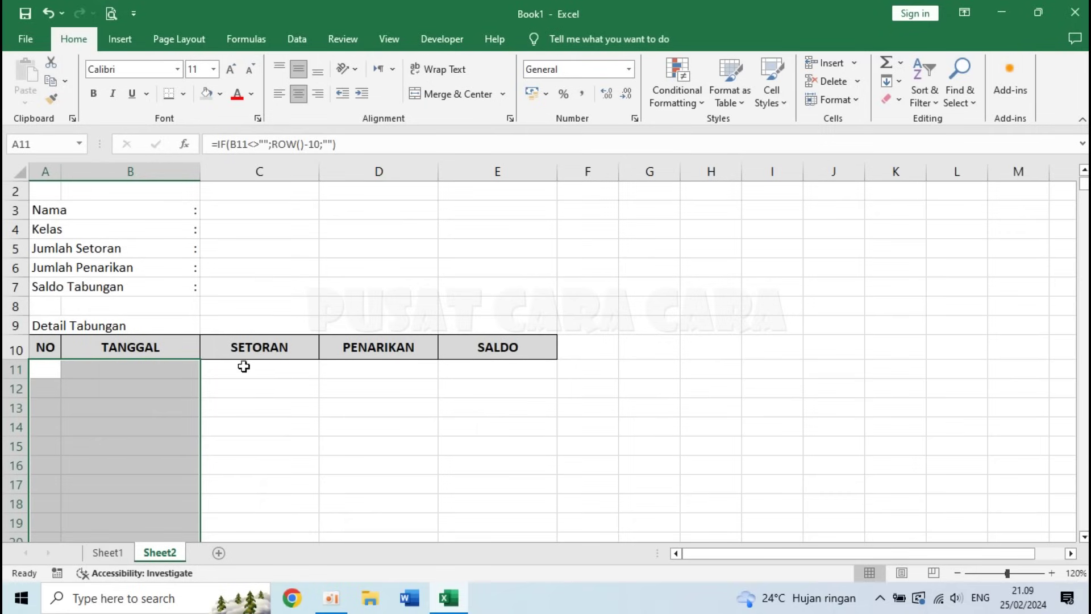
{"action": "left_click", "coordinate": [154, 373]}
- Check Sheet1's summary, then return to Sheet2 and select the SETORAN to SALDO cells in row 11
{"action": "left_click", "coordinate": [255, 372]}
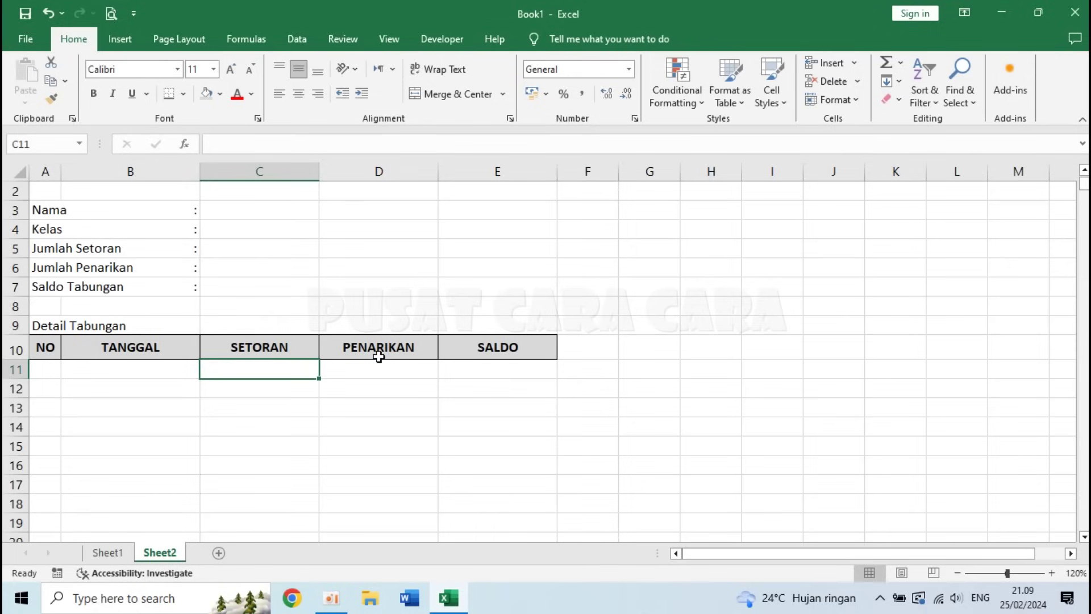
{"action": "left_click", "coordinate": [467, 367]}
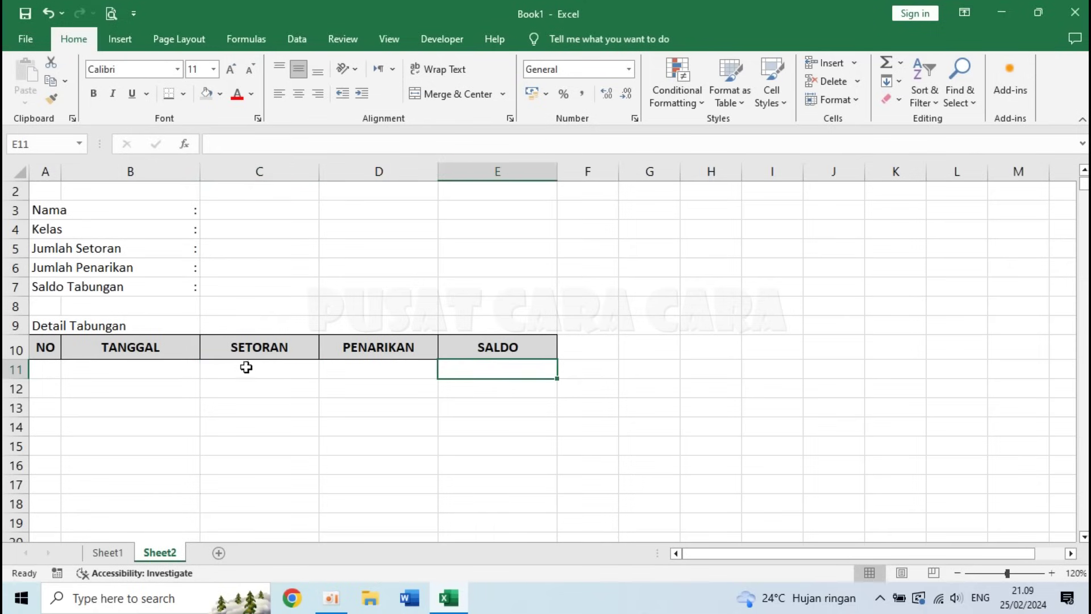
{"action": "left_click", "coordinate": [117, 556]}
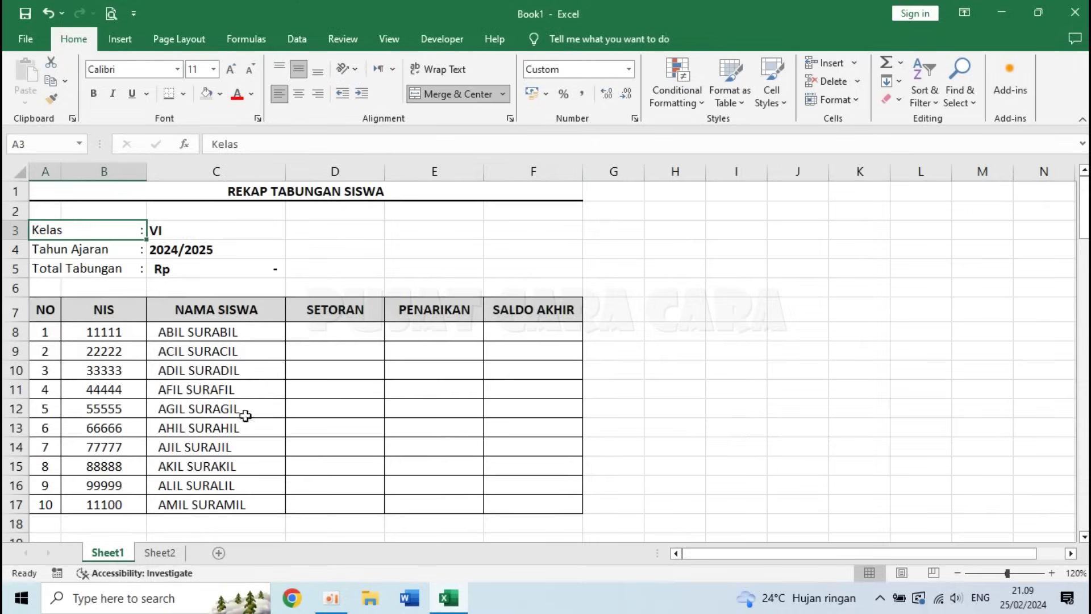
{"action": "left_click", "coordinate": [319, 330]}
{"action": "left_click", "coordinate": [185, 552]}
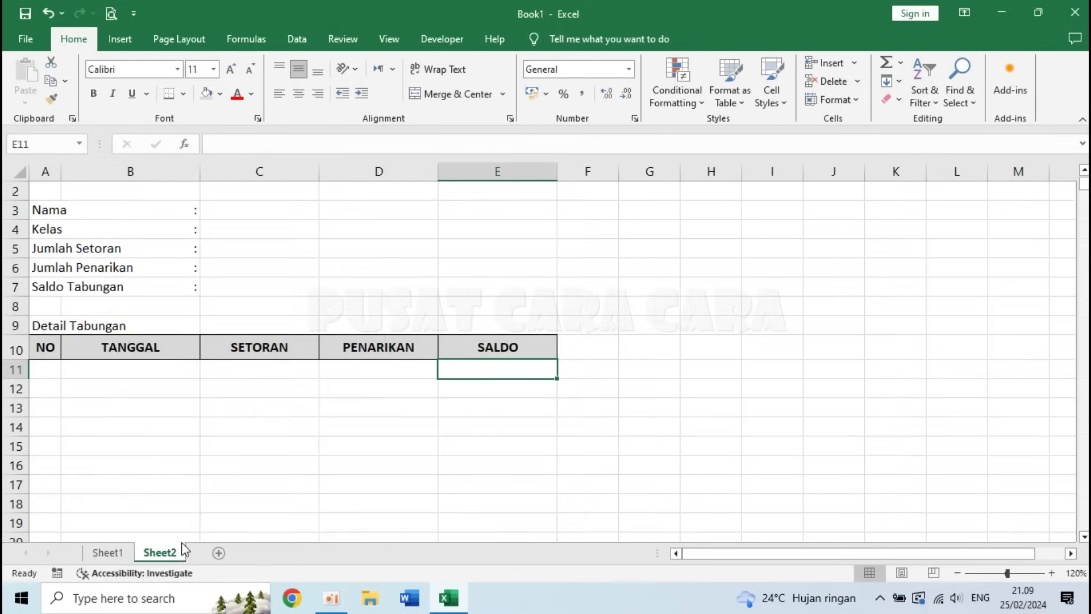
{"action": "left_click", "coordinate": [250, 370]}
{"action": "left_click_drag", "start_coordinate": [250, 369], "coordinate": [462, 370]}
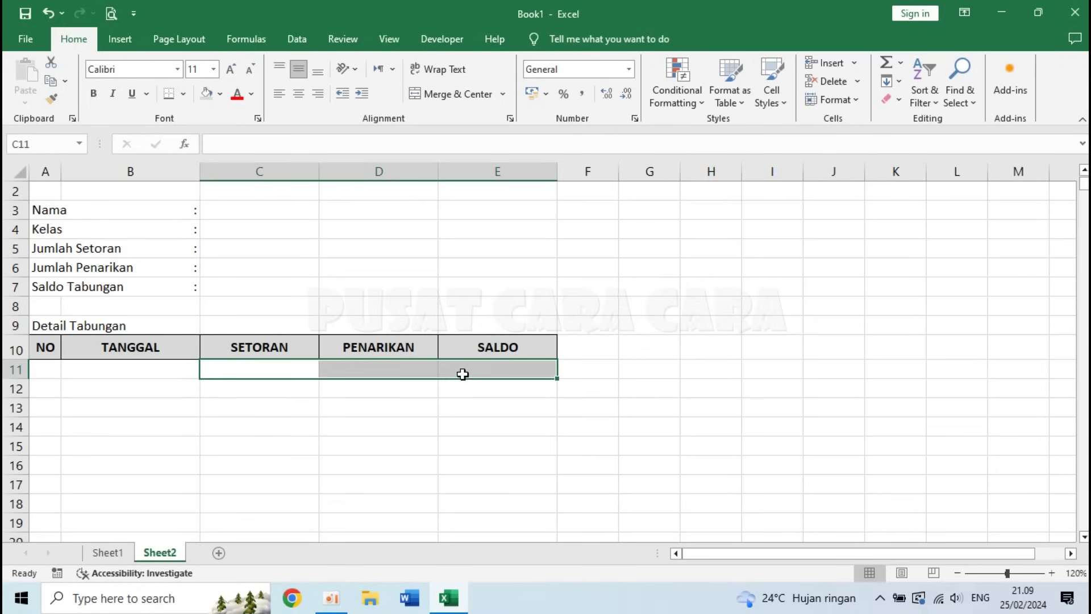
{"action": "left_click", "coordinate": [285, 368]}
- Give the SETORAN, PENARIKAN and SALDO cells Rupiah Accounting format with fewer decimal places
{"action": "left_click_drag", "start_coordinate": [285, 369], "coordinate": [457, 495]}
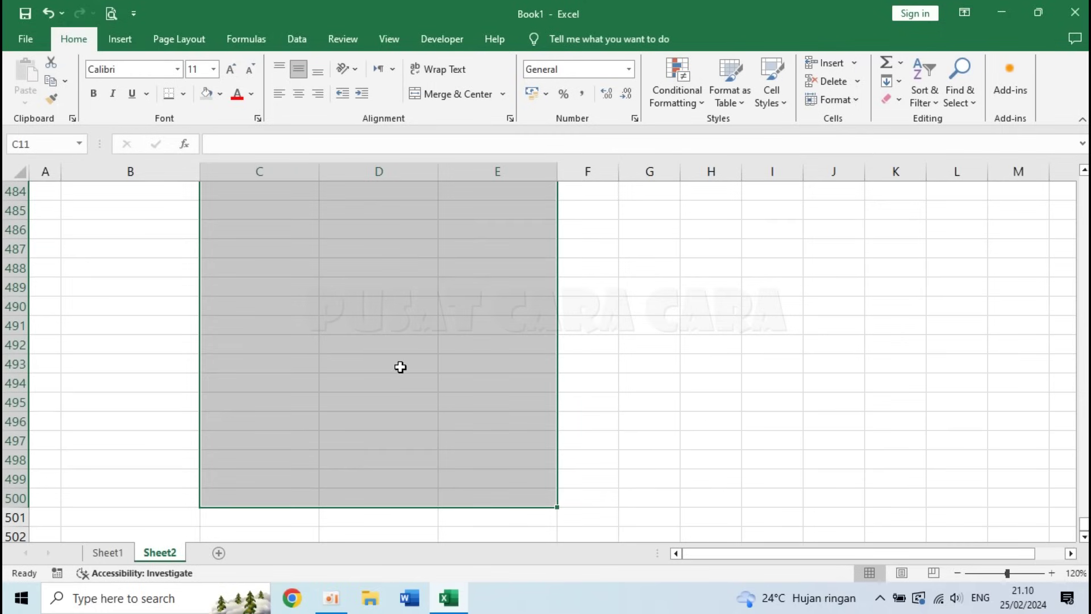
{"action": "scroll", "coordinate": [400, 369], "scroll_direction": "up", "scroll_amount": 20}
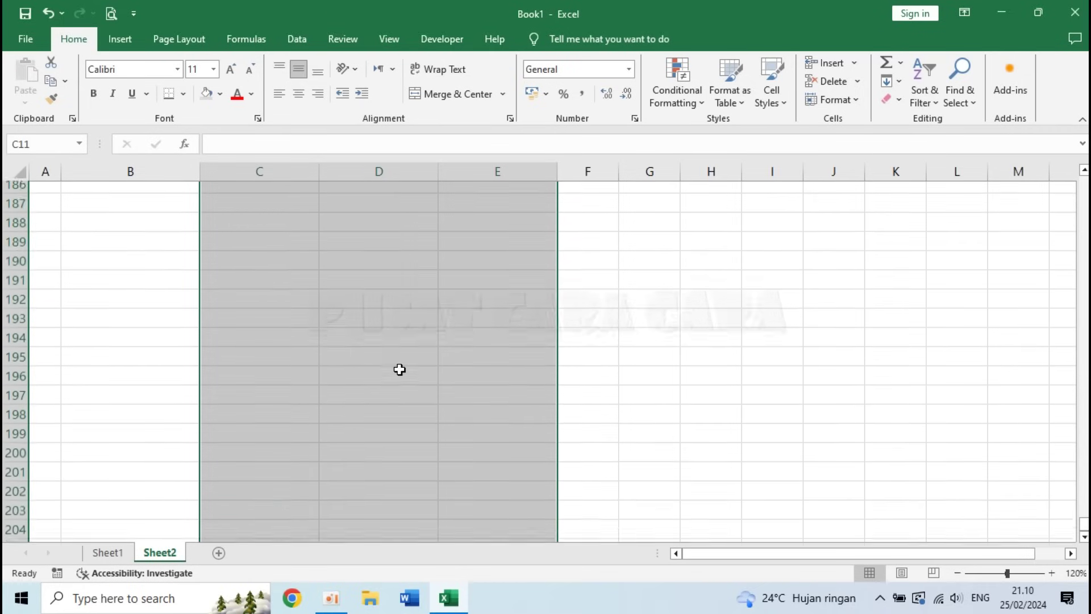
{"action": "scroll", "coordinate": [399, 369], "scroll_direction": "up", "scroll_amount": 2}
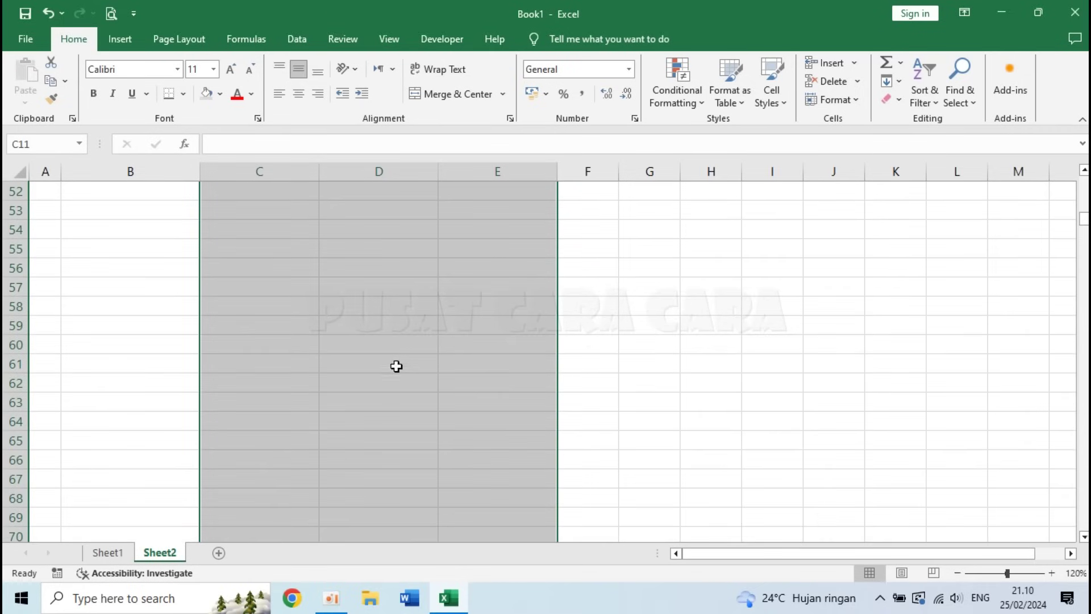
{"action": "right_click", "coordinate": [377, 251]}
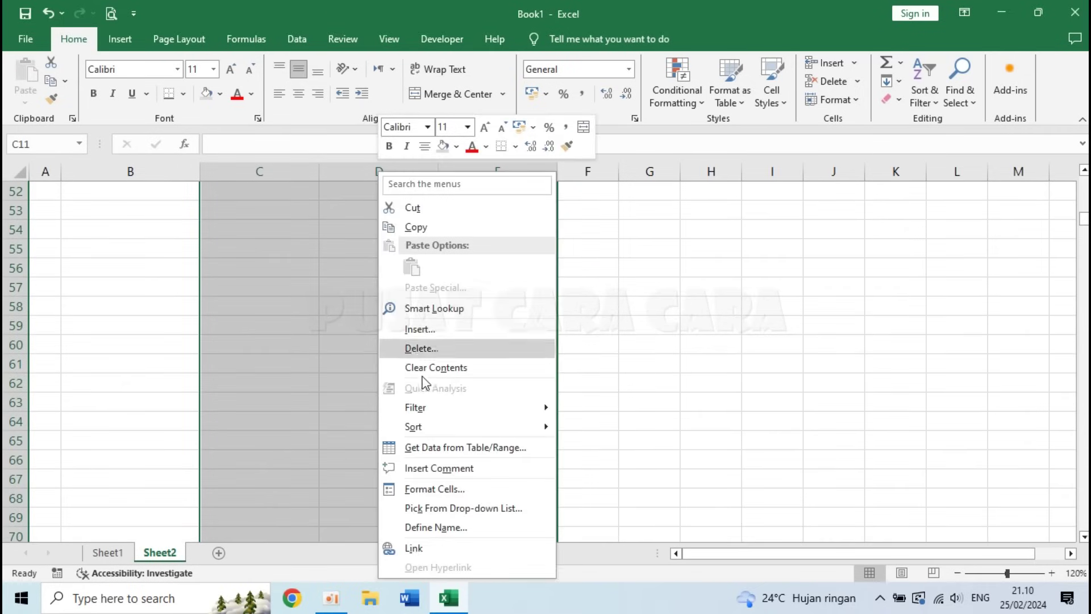
{"action": "scroll", "coordinate": [460, 497], "scroll_direction": "up", "scroll_amount": 13}
{"action": "scroll", "coordinate": [460, 497], "scroll_direction": "up", "scroll_amount": 3}
{"action": "key", "text": "ctrl+1"}
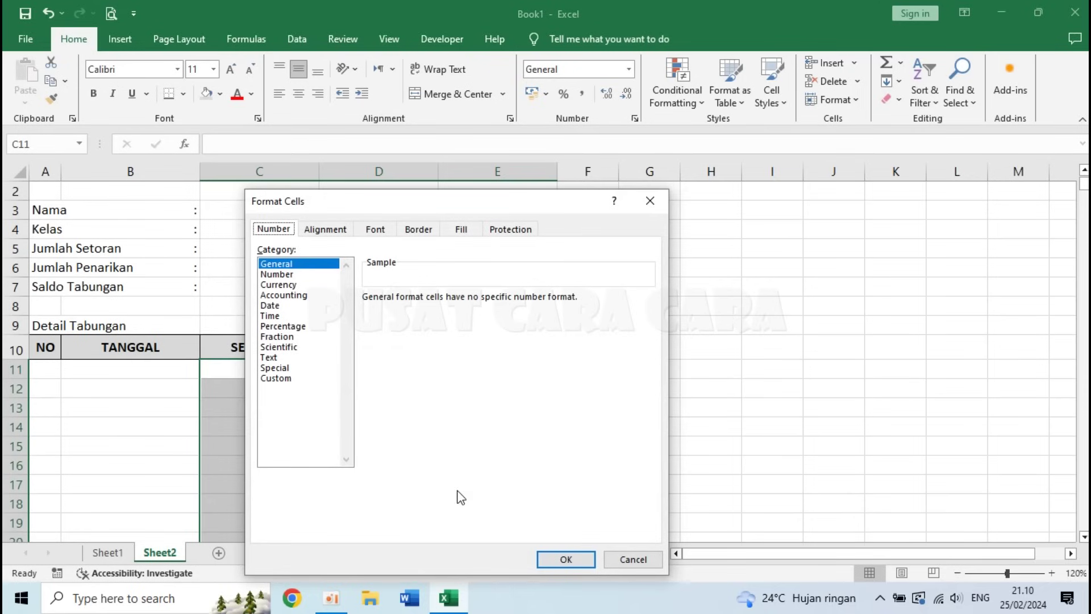
{"action": "left_click", "coordinate": [287, 296]}
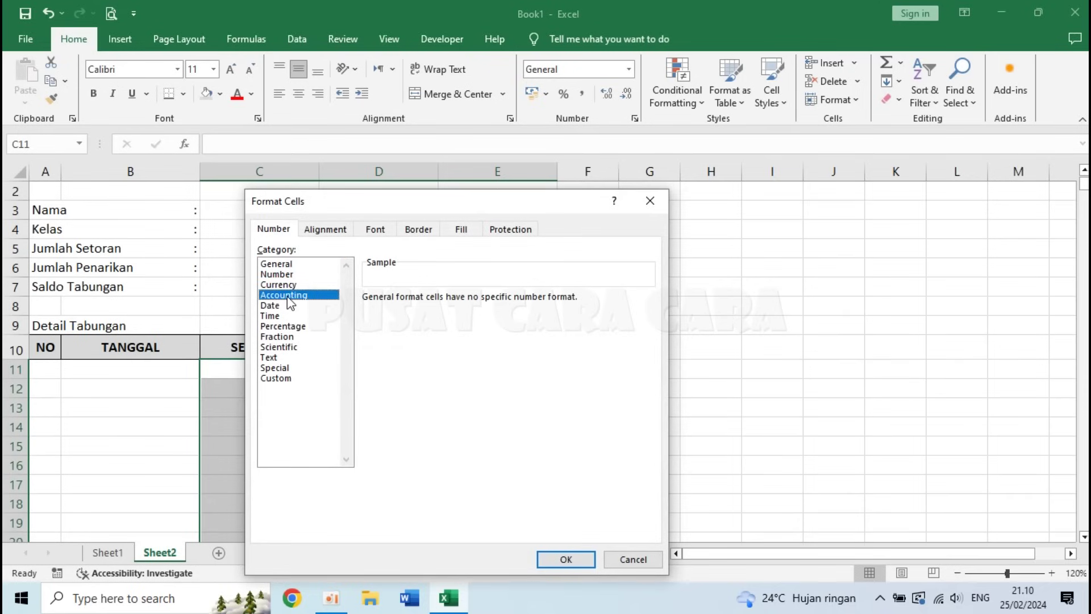
{"action": "left_click", "coordinate": [471, 301]}
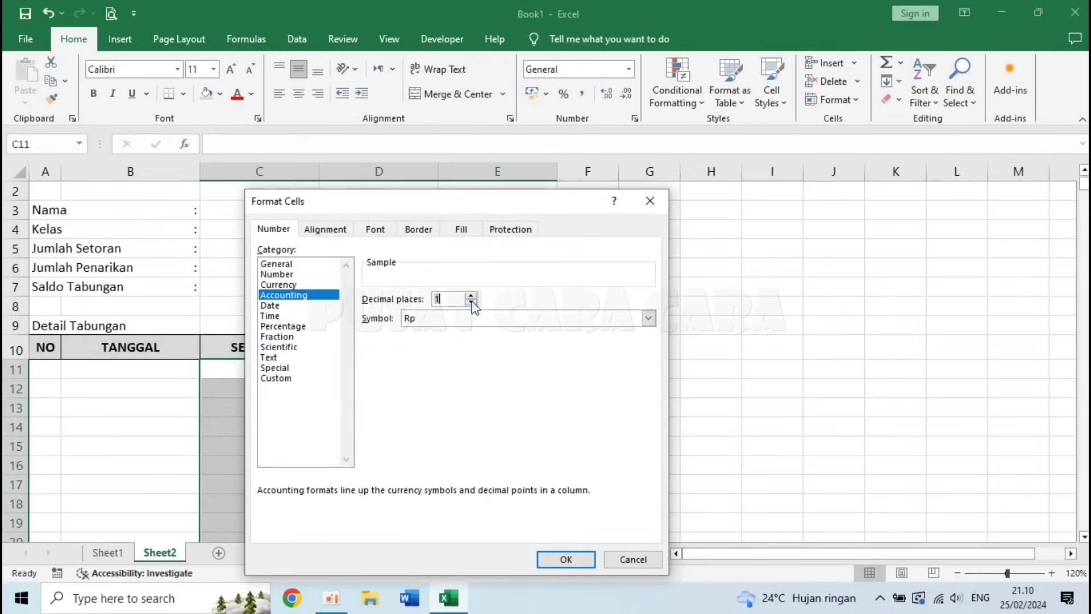
{"action": "left_click", "coordinate": [551, 565]}
- Test the Rupiah format with 1000 in C11, then clear it
{"action": "left_click", "coordinate": [295, 372]}
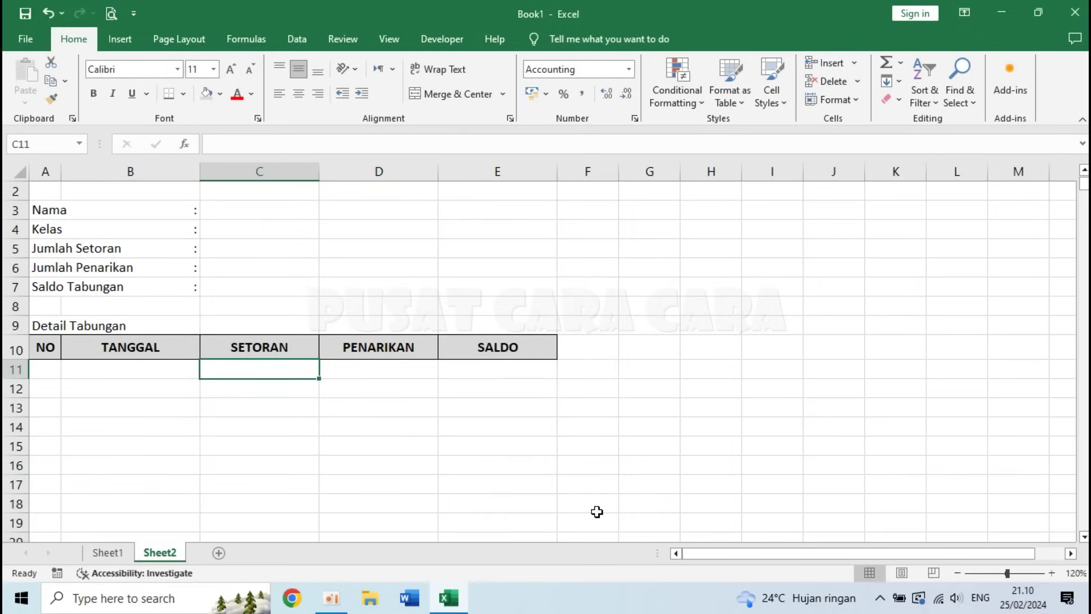
{"action": "type", "text": "1000"}
{"action": "key", "text": "Return"}
{"action": "key", "text": "Up"}
{"action": "key", "text": "Delete"}
- Review the formats in B11 and E11 and the A11 formula, then select the A11:E table rows
{"action": "left_click", "coordinate": [203, 406]}
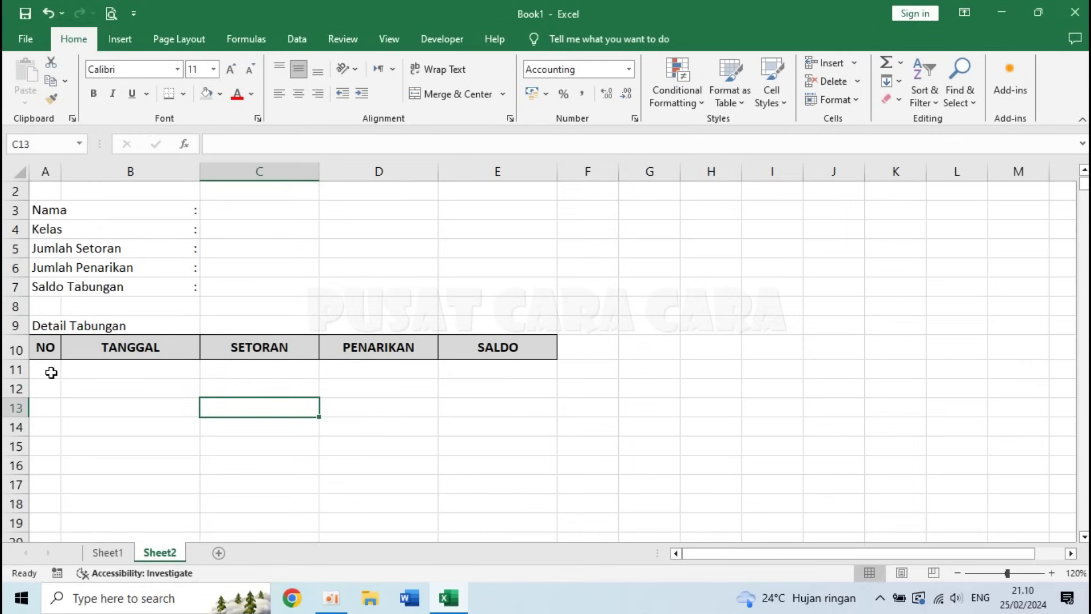
{"action": "left_click", "coordinate": [131, 369]}
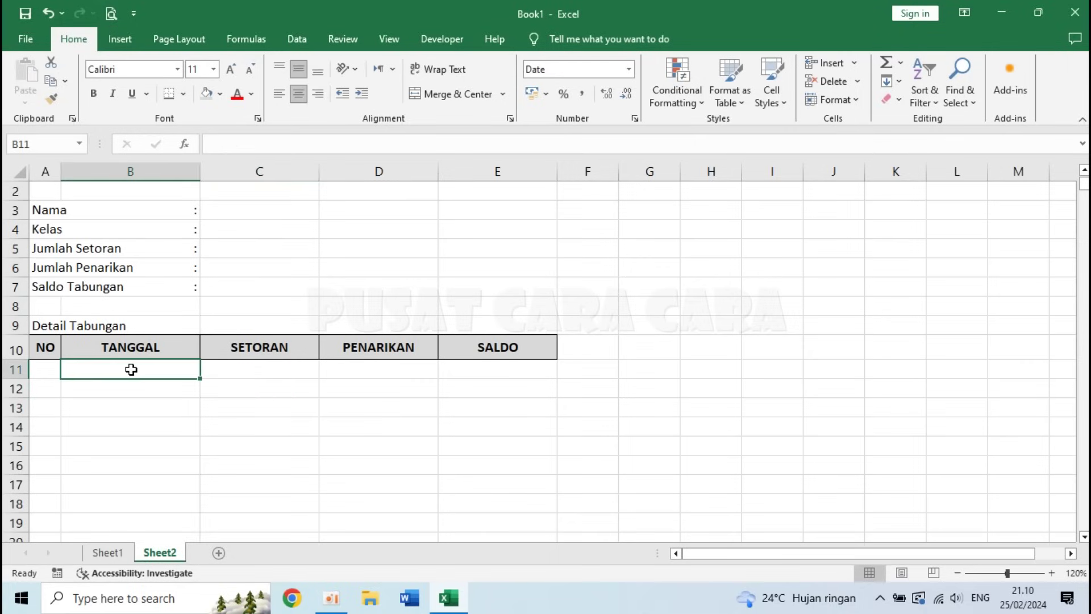
{"action": "left_click", "coordinate": [46, 369]}
{"action": "left_click", "coordinate": [100, 370]}
{"action": "left_click", "coordinate": [484, 373]}
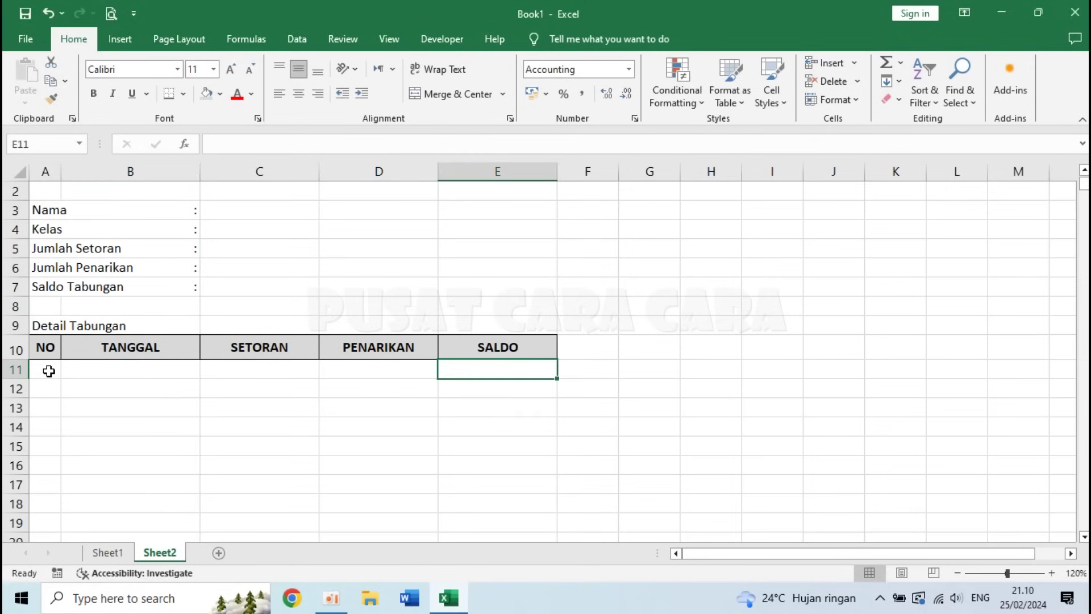
{"action": "left_click_drag", "start_coordinate": [45, 367], "coordinate": [513, 418]}
- Start a formula-based conditional formatting rule using =$A11
{"action": "left_click_drag", "start_coordinate": [1087, 529], "coordinate": [1087, 317]}
{"action": "left_click_drag", "start_coordinate": [1086, 241], "coordinate": [1085, 181]}
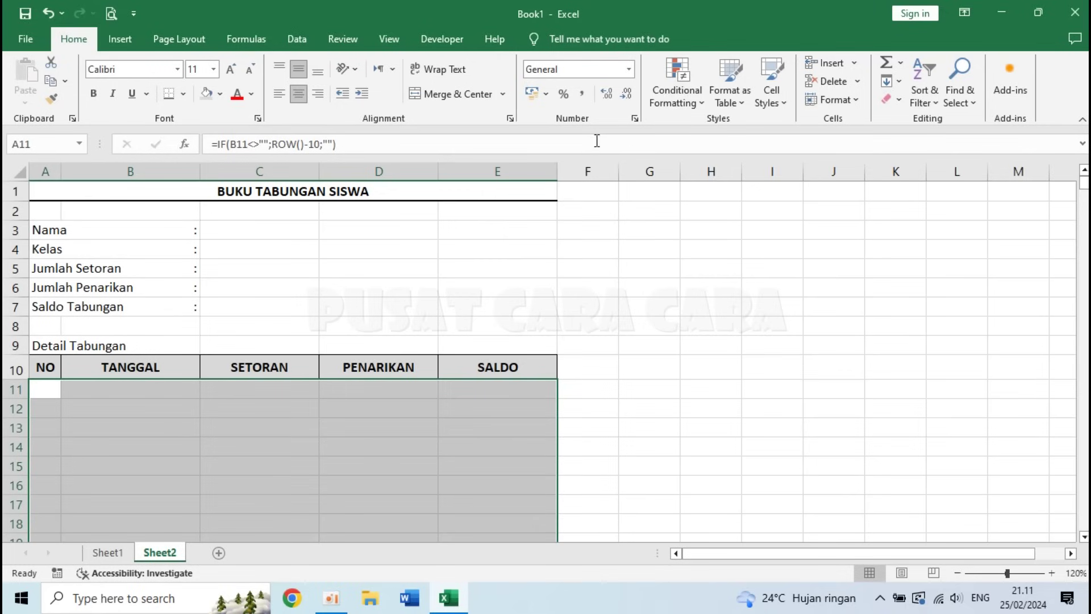
{"action": "left_click", "coordinate": [674, 94]}
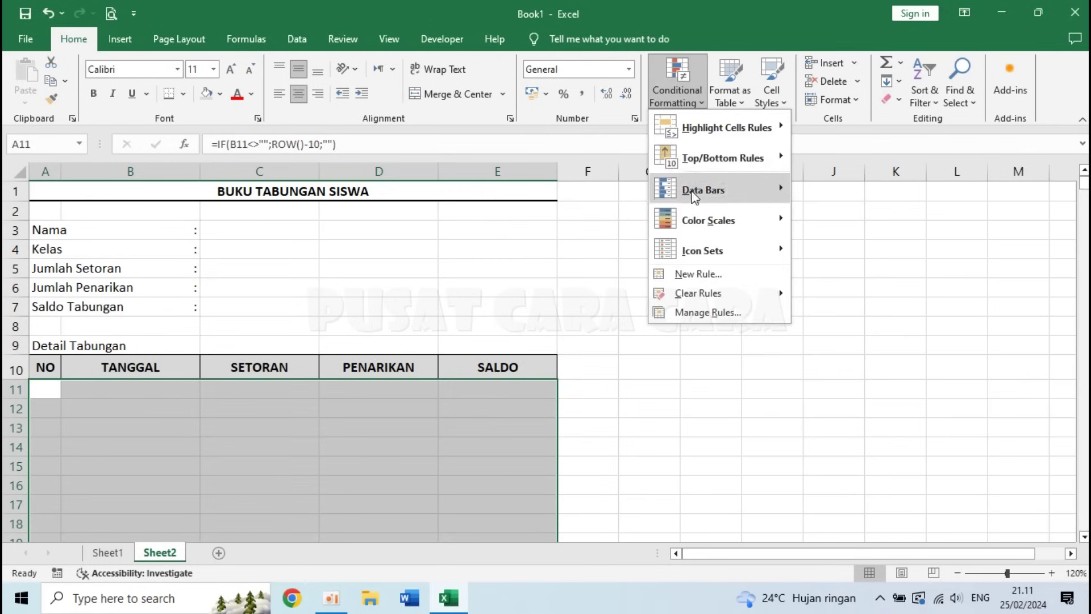
{"action": "left_click", "coordinate": [700, 275]}
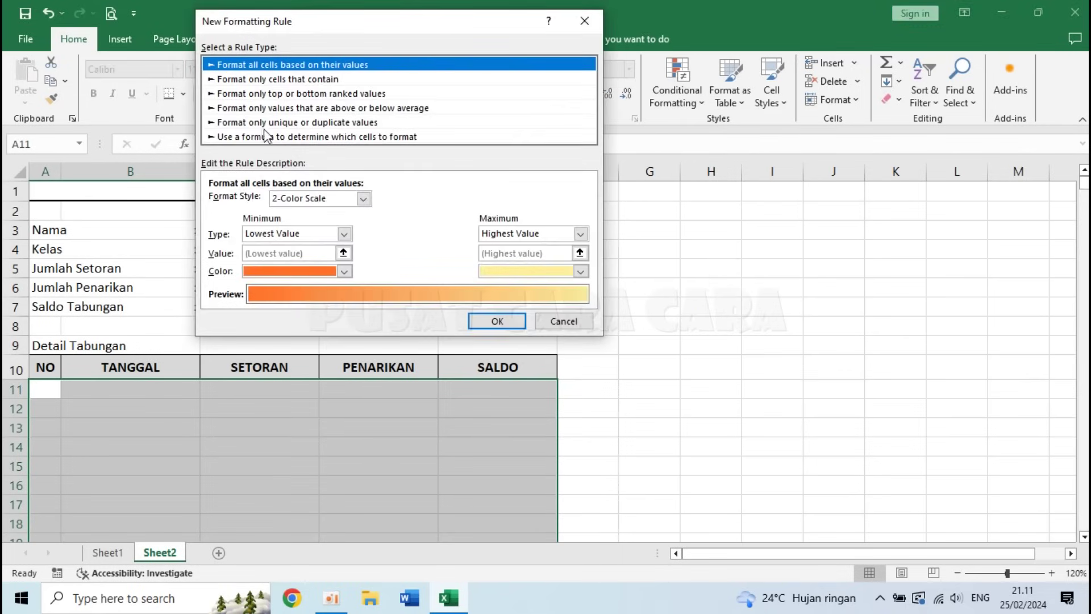
{"action": "left_click", "coordinate": [250, 136]}
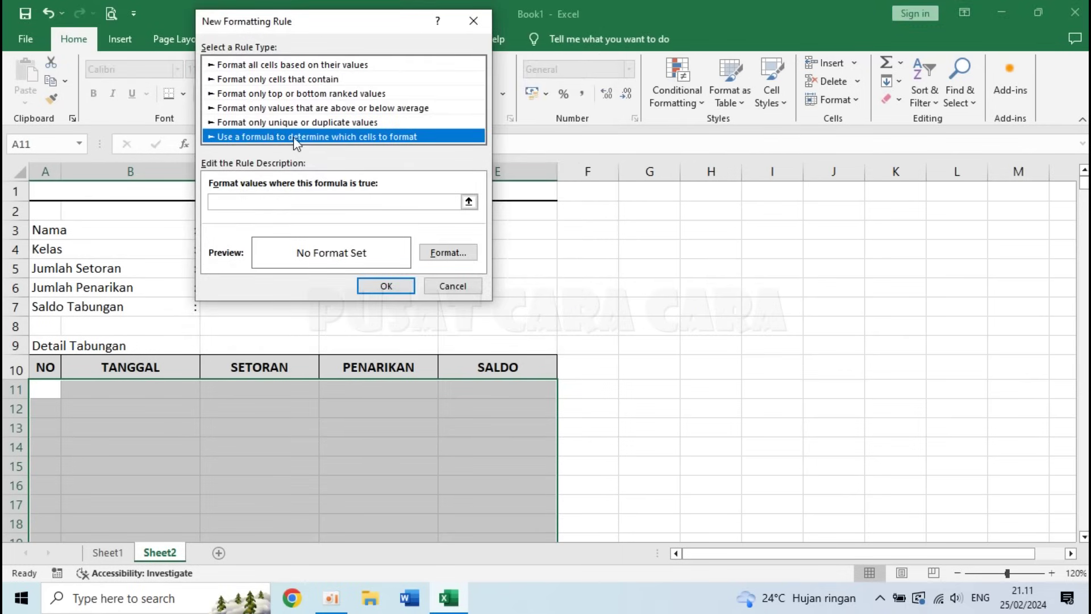
{"action": "left_click", "coordinate": [226, 203]}
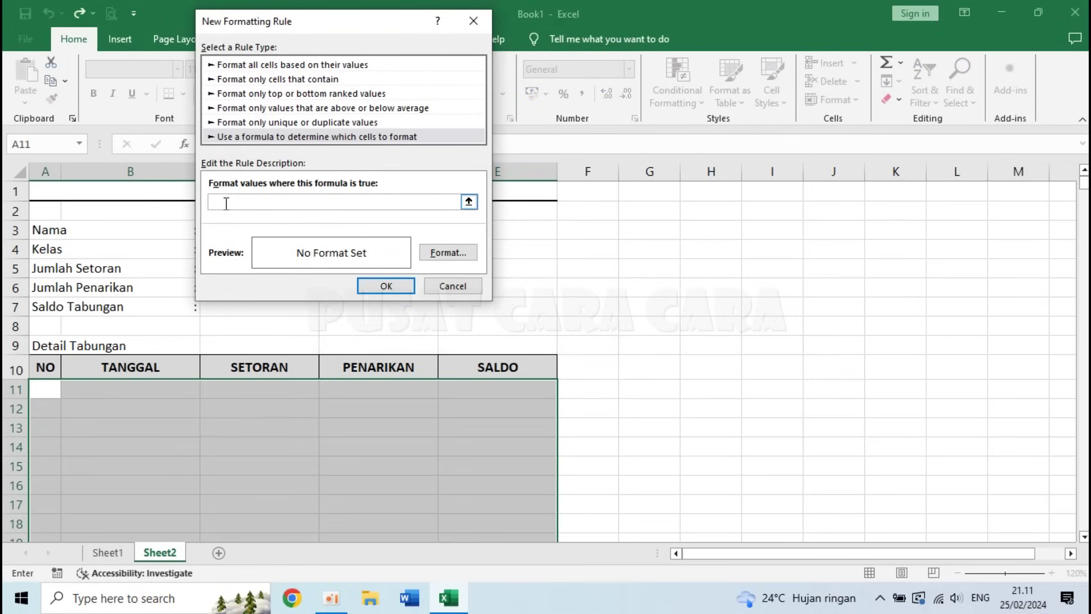
{"action": "left_click", "coordinate": [40, 389]}
{"action": "key", "text": "F4"}
- Give the rule an Outline border, save it, and begin a 1/2/24 test date in B11
{"action": "left_click", "coordinate": [447, 252]}
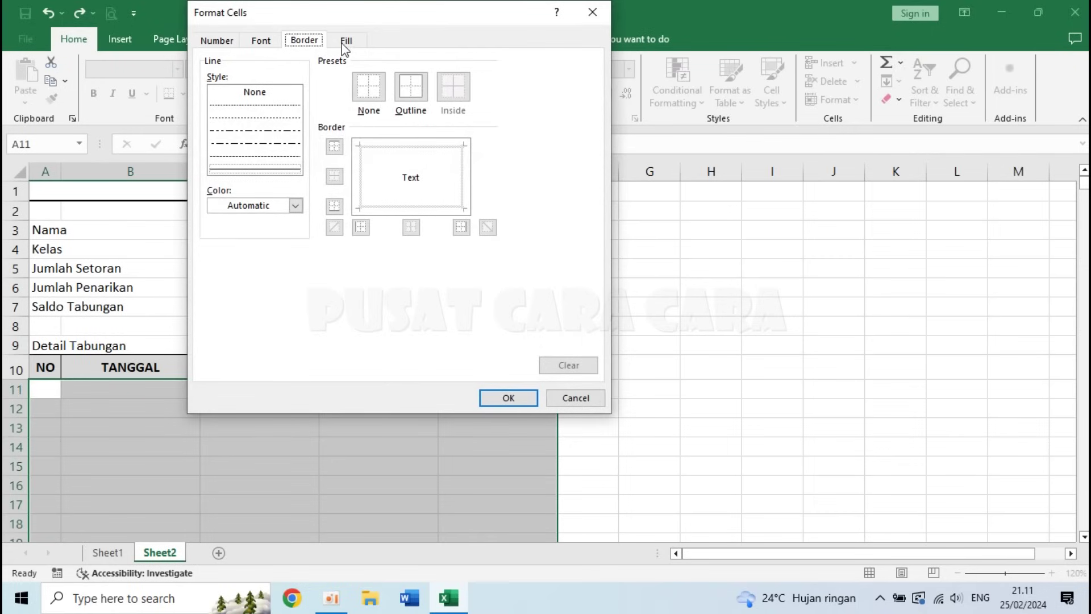
{"action": "left_click", "coordinate": [412, 90]}
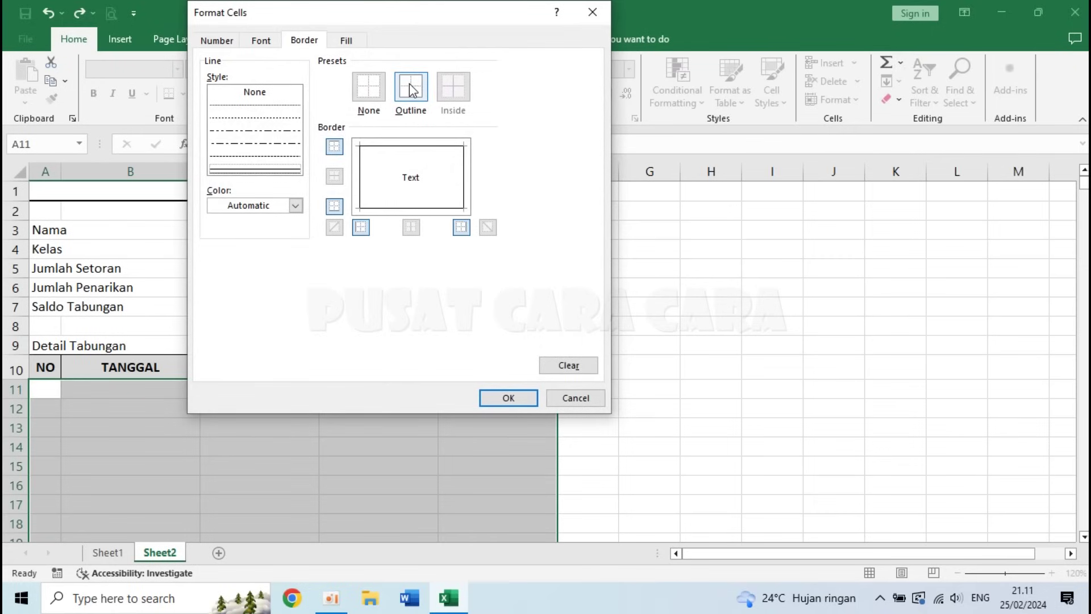
{"action": "left_click", "coordinate": [503, 395]}
{"action": "left_click", "coordinate": [391, 281]}
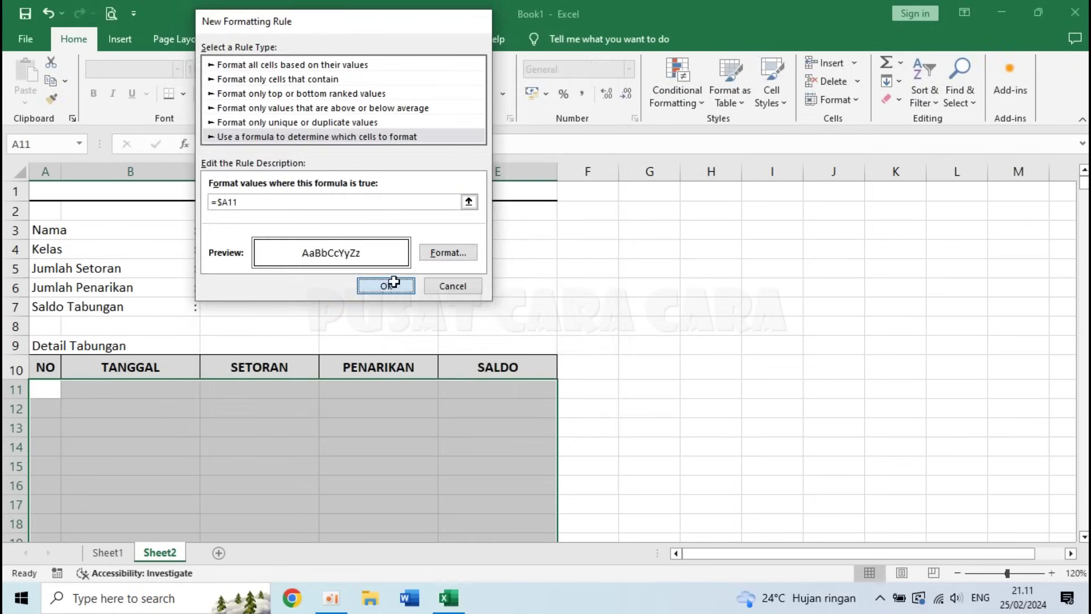
{"action": "left_click", "coordinate": [140, 382]}
{"action": "type", "text": "1/"}
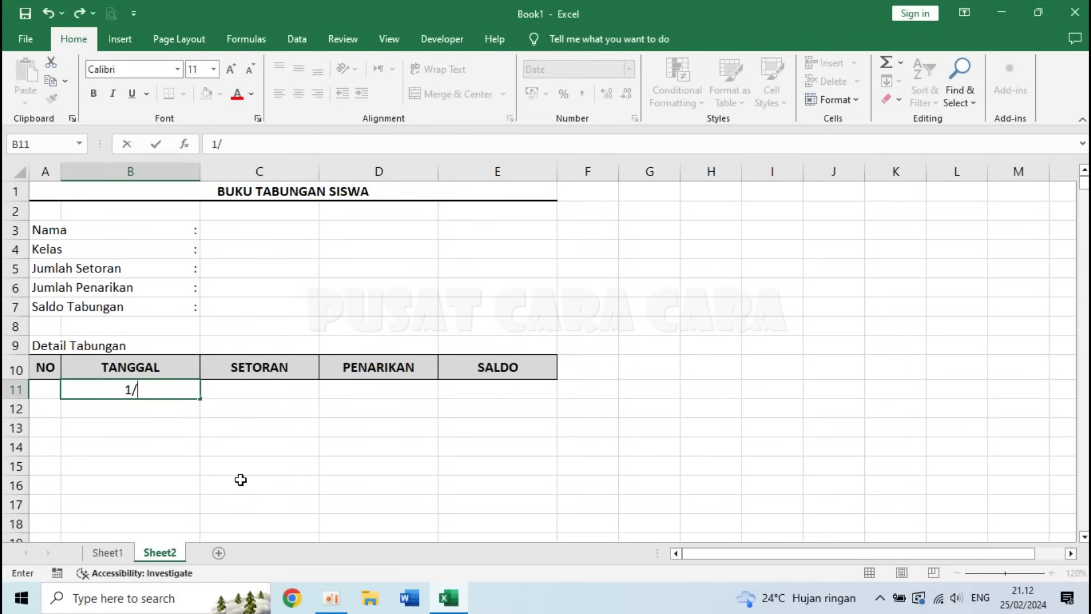
{"action": "type", "text": "2/24"}
{"action": "key", "text": "Return"}
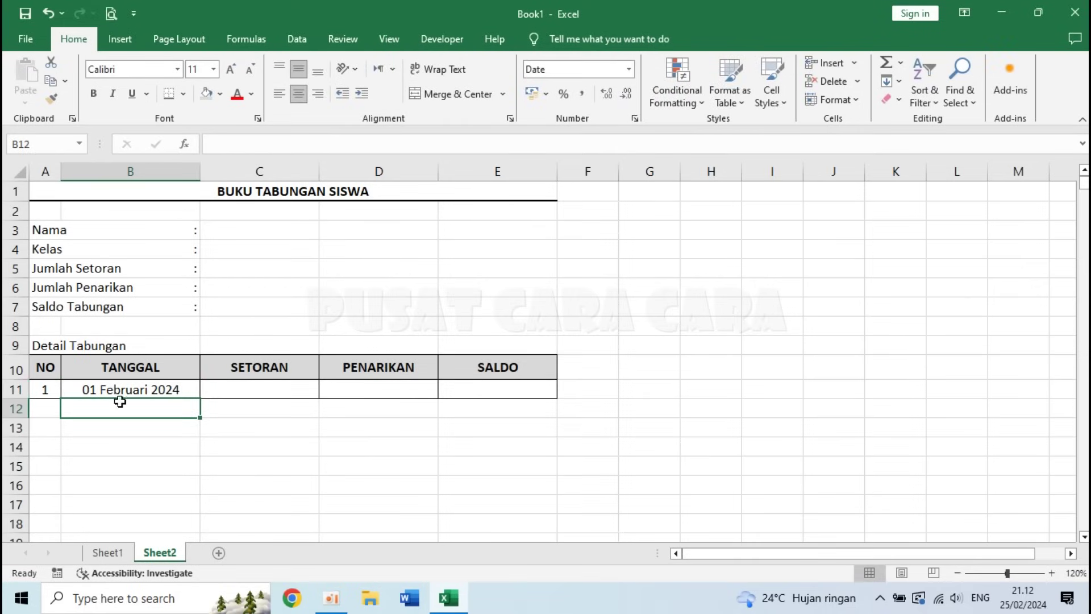
{"action": "left_click", "coordinate": [45, 389]}
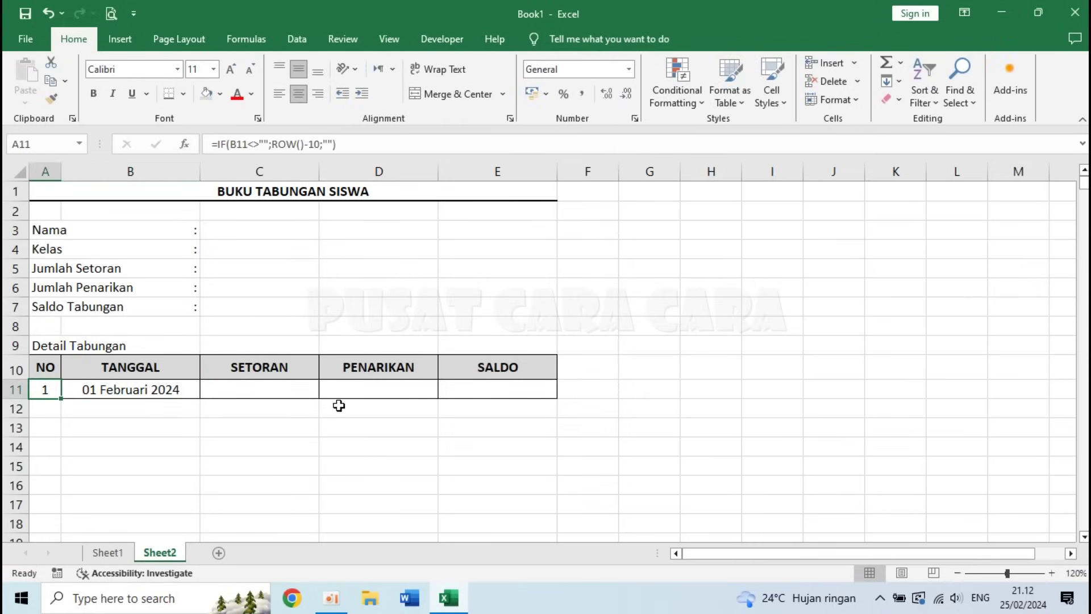
{"action": "left_click", "coordinate": [386, 393]}
{"action": "left_click", "coordinate": [127, 392]}
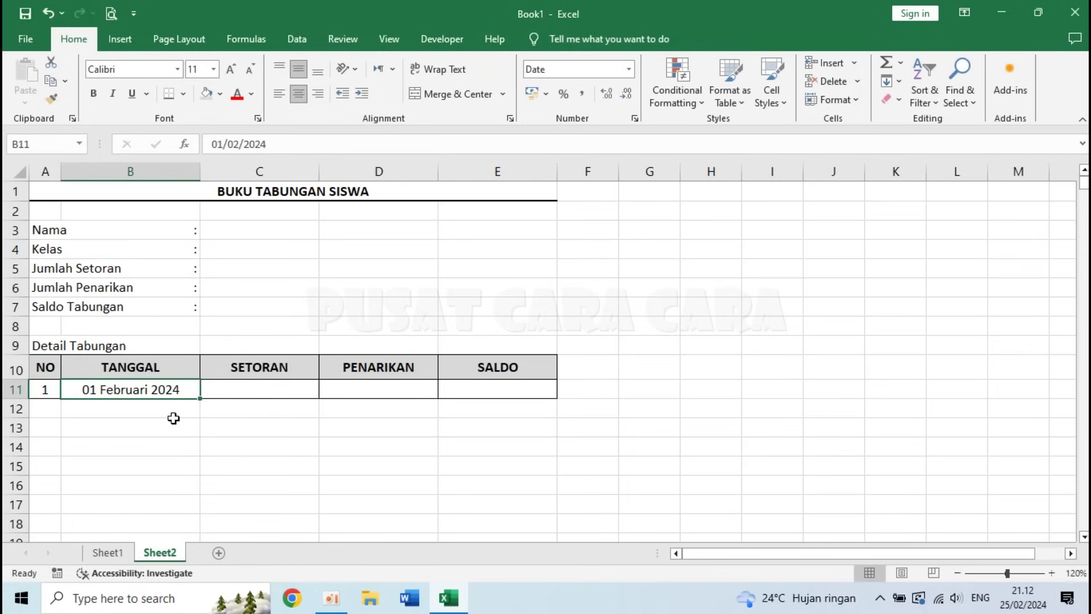
{"action": "key", "text": "ctrl+z"}
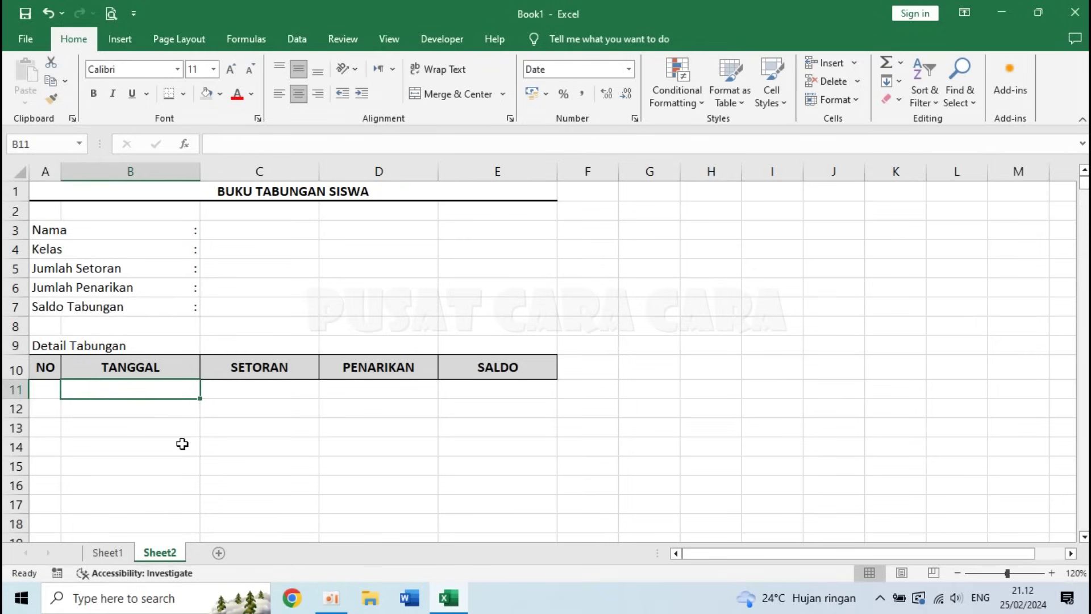
{"action": "left_click", "coordinate": [46, 389]}
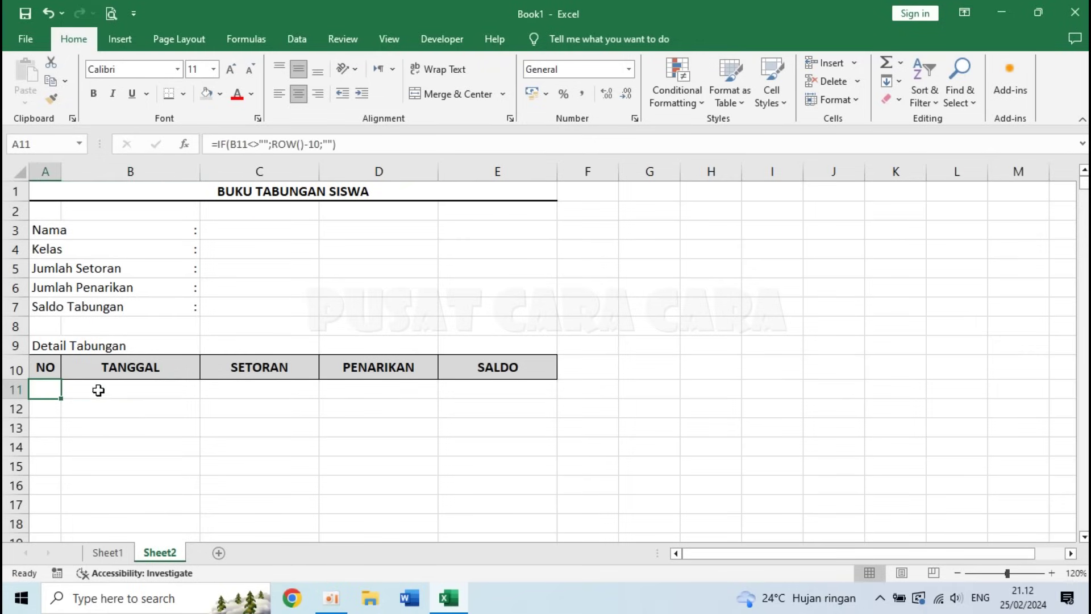
{"action": "left_click", "coordinate": [145, 390]}
{"action": "left_click", "coordinate": [498, 393]}
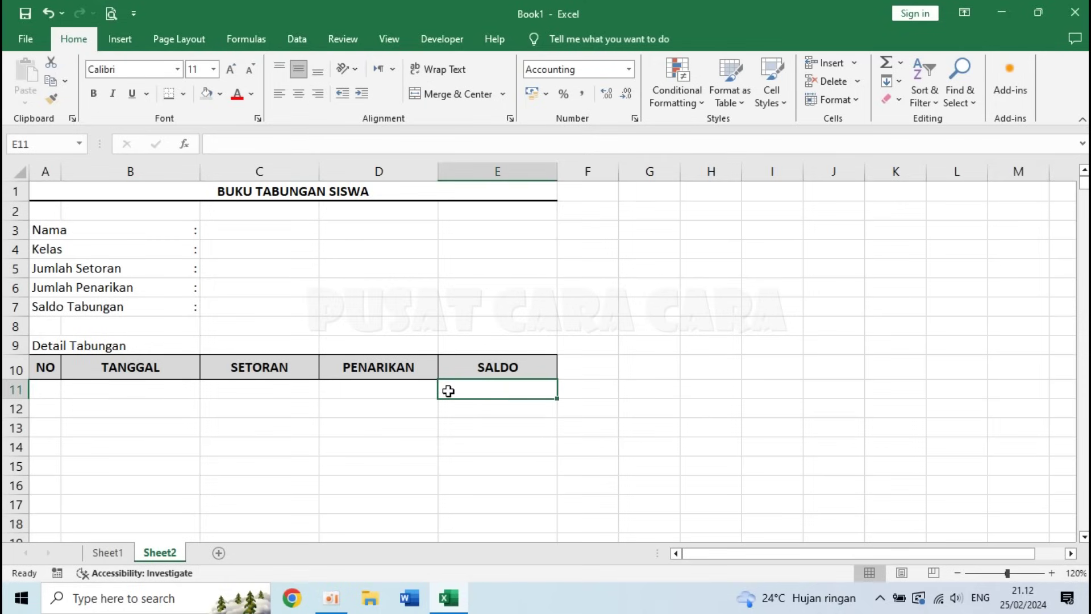
{"action": "left_click", "coordinate": [143, 390]}
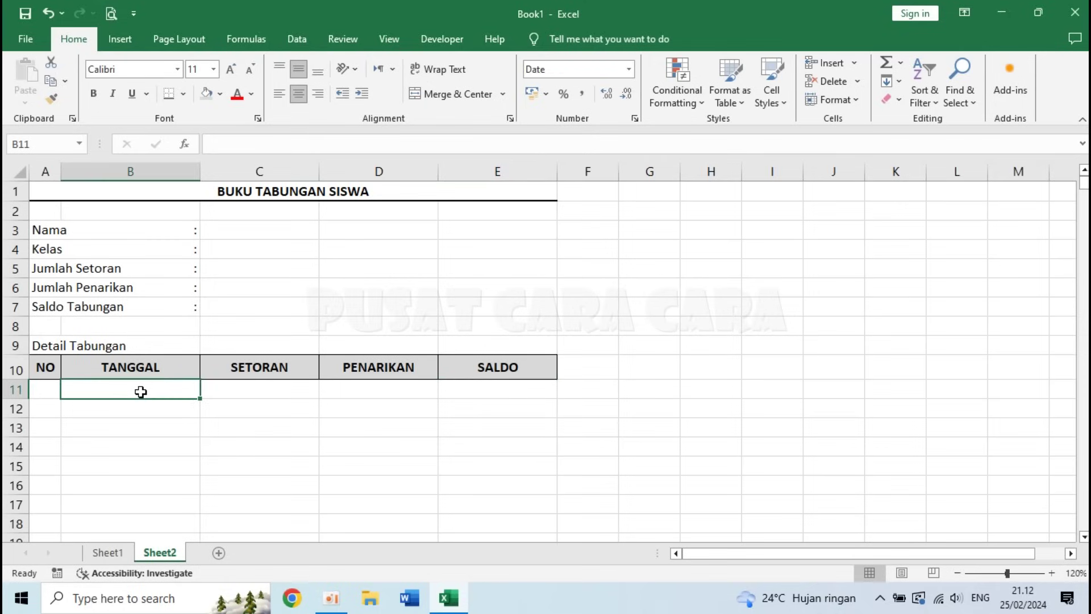
{"action": "left_click", "coordinate": [495, 390]}
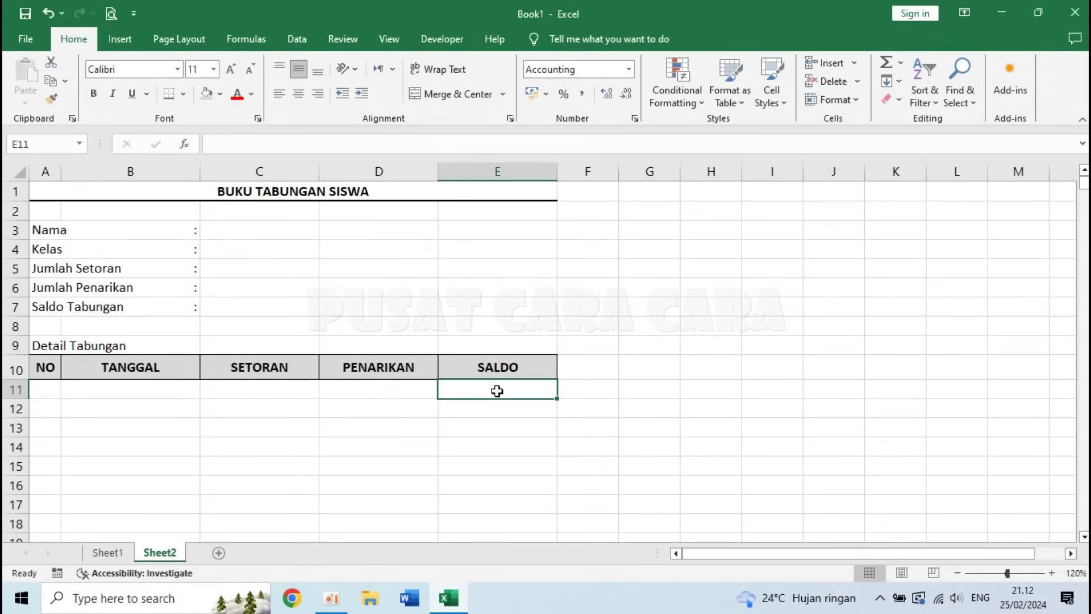
{"action": "left_click", "coordinate": [240, 389]}
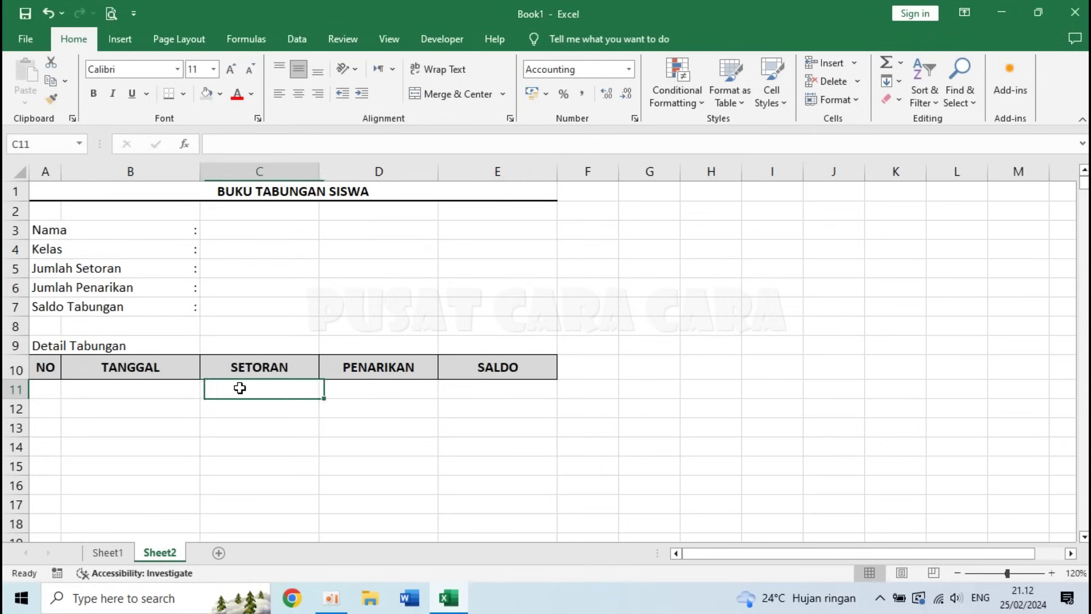
{"action": "left_click", "coordinate": [388, 388]}
{"action": "left_click", "coordinate": [499, 390]}
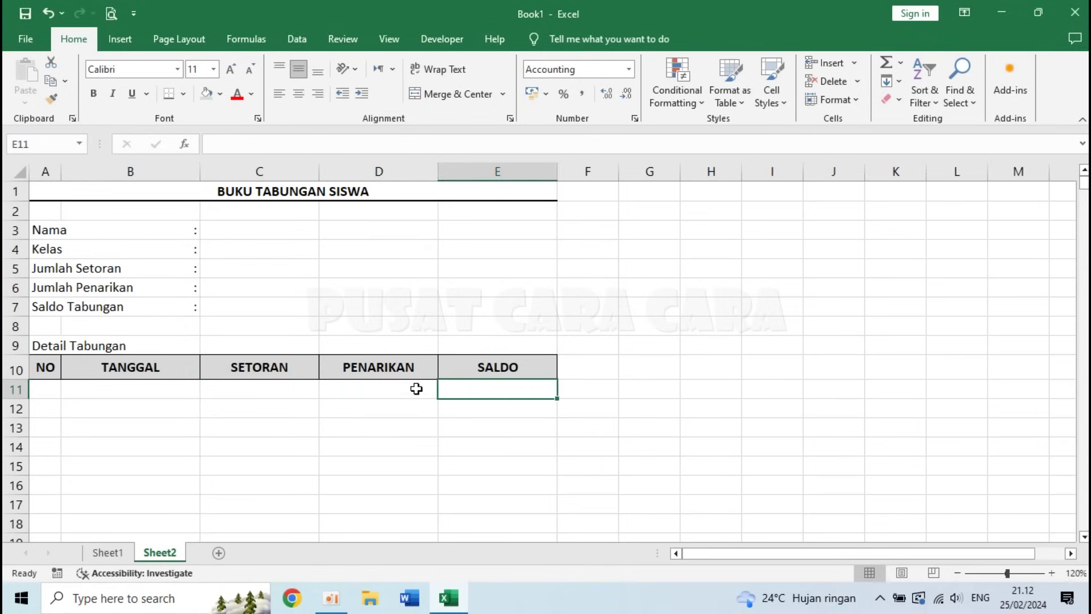
{"action": "type", "text": "="}
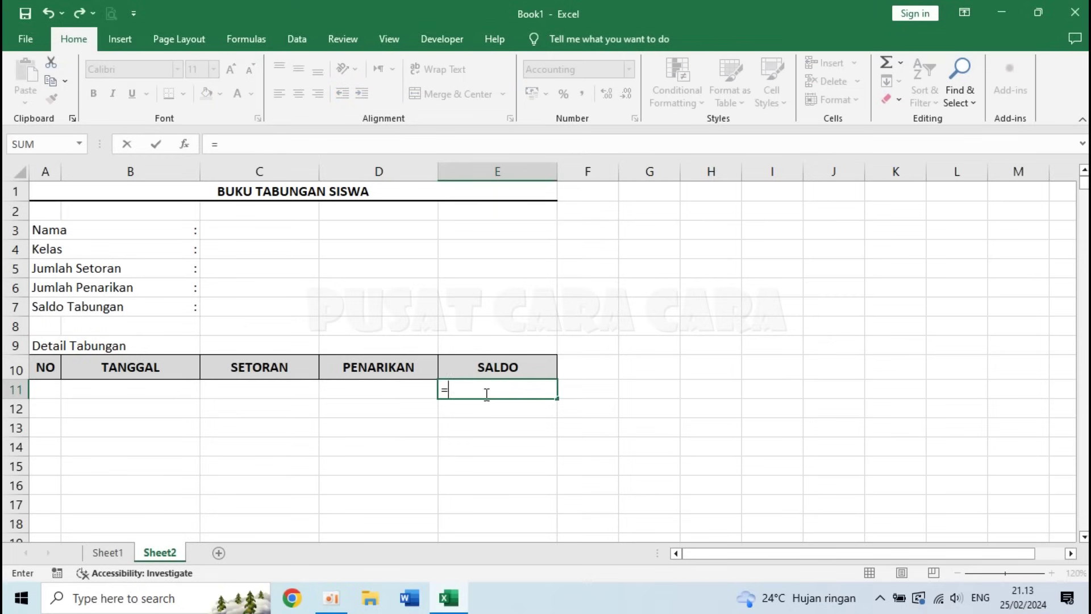
{"action": "type", "text": "IF"}
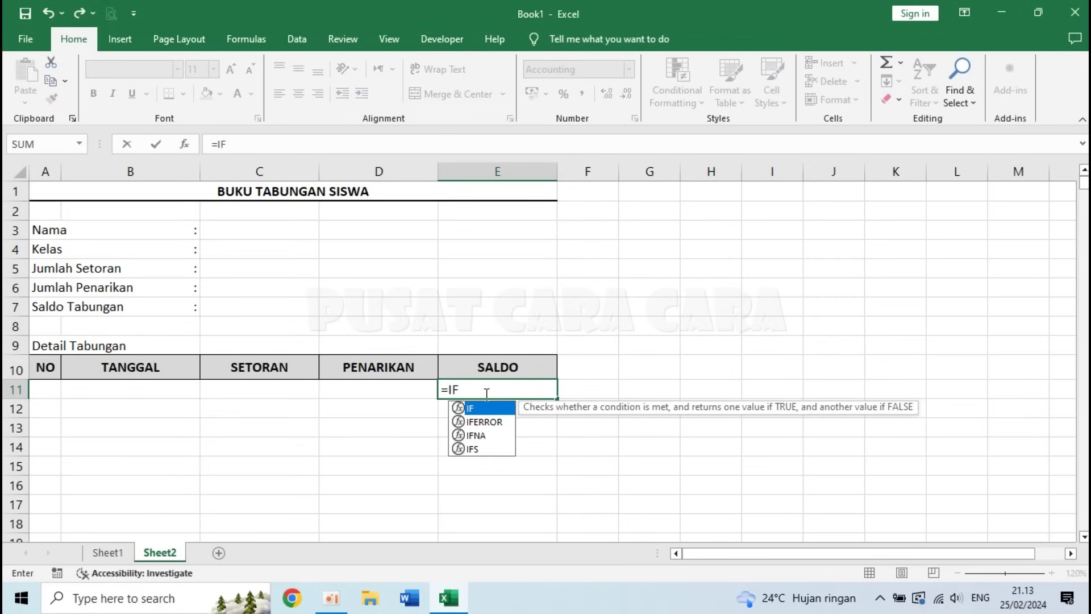
{"action": "type", "text": "("}
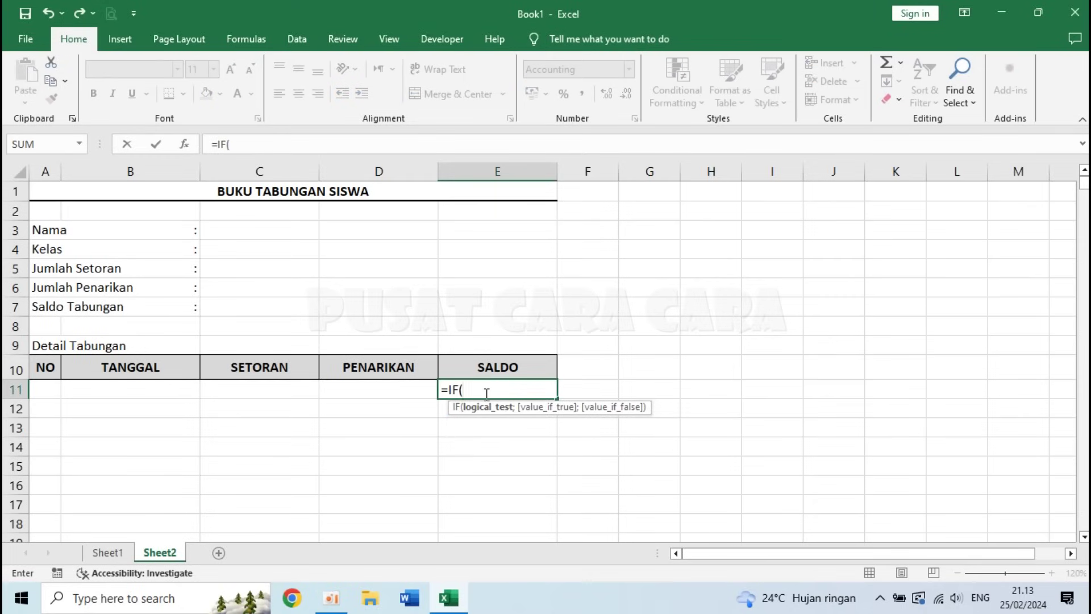
- Enter =IF(B11<>"";C11-D11;"") in SALDO cell E11, checking its parts before confirming
{"action": "left_click", "coordinate": [145, 392]}
{"action": "type", "text": "<>"}
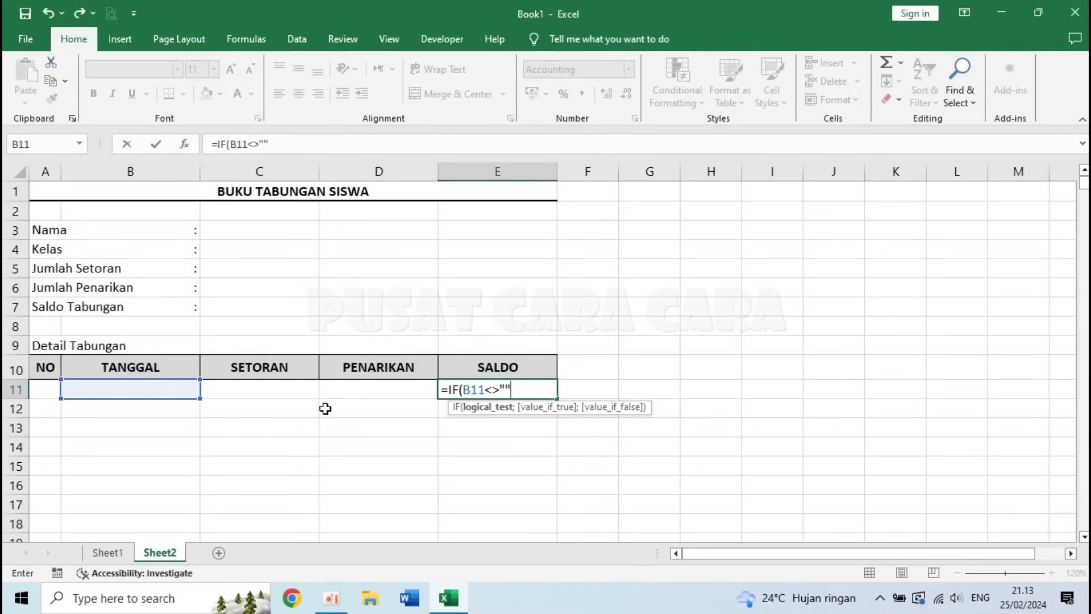
{"action": "type", "text": ";"}
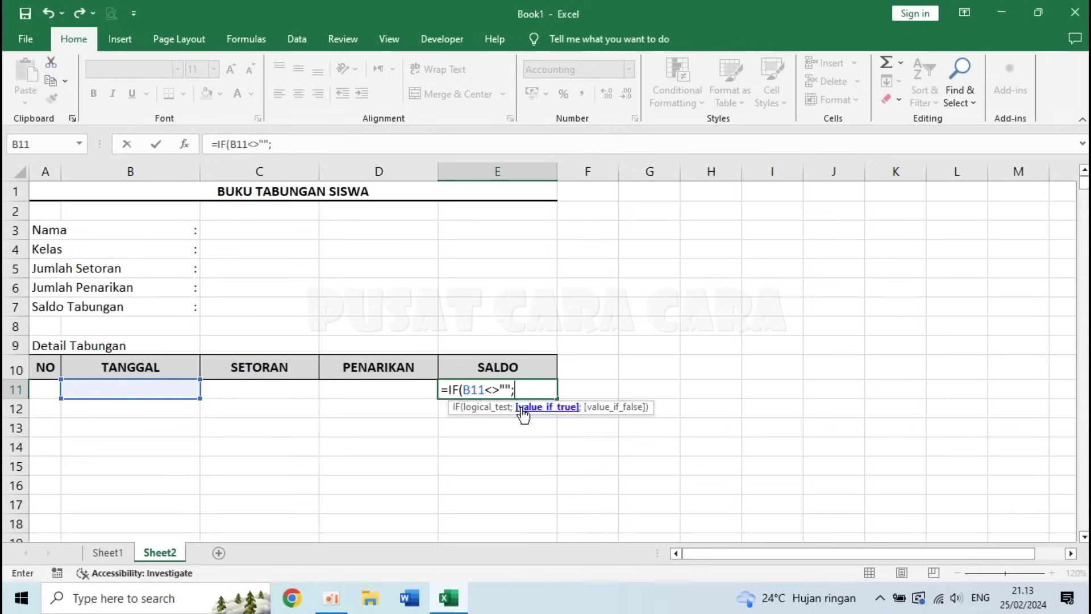
{"action": "left_click", "coordinate": [243, 387]}
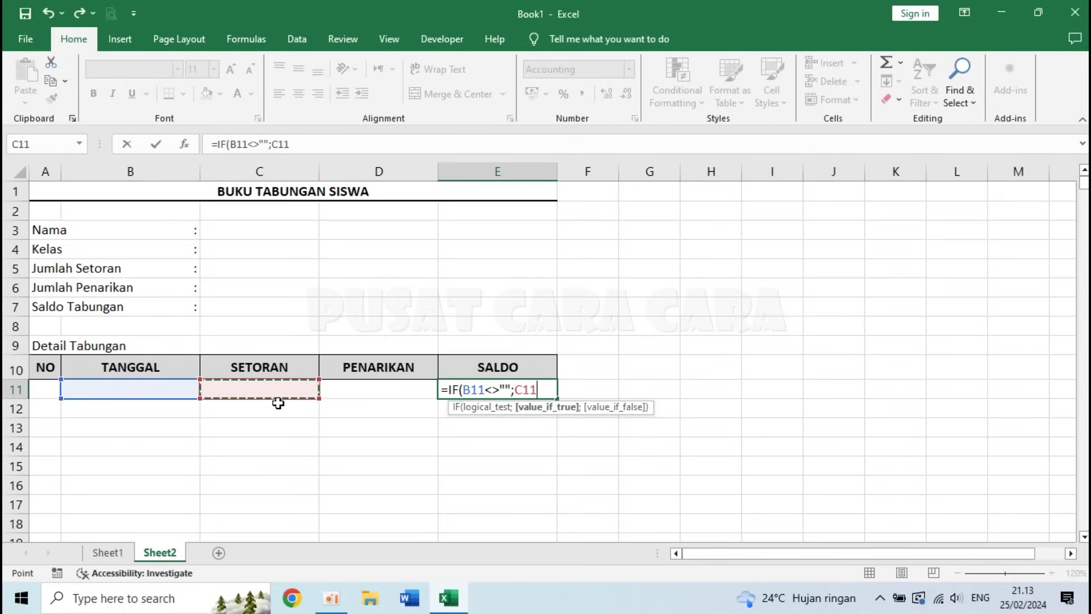
{"action": "type", "text": "-"}
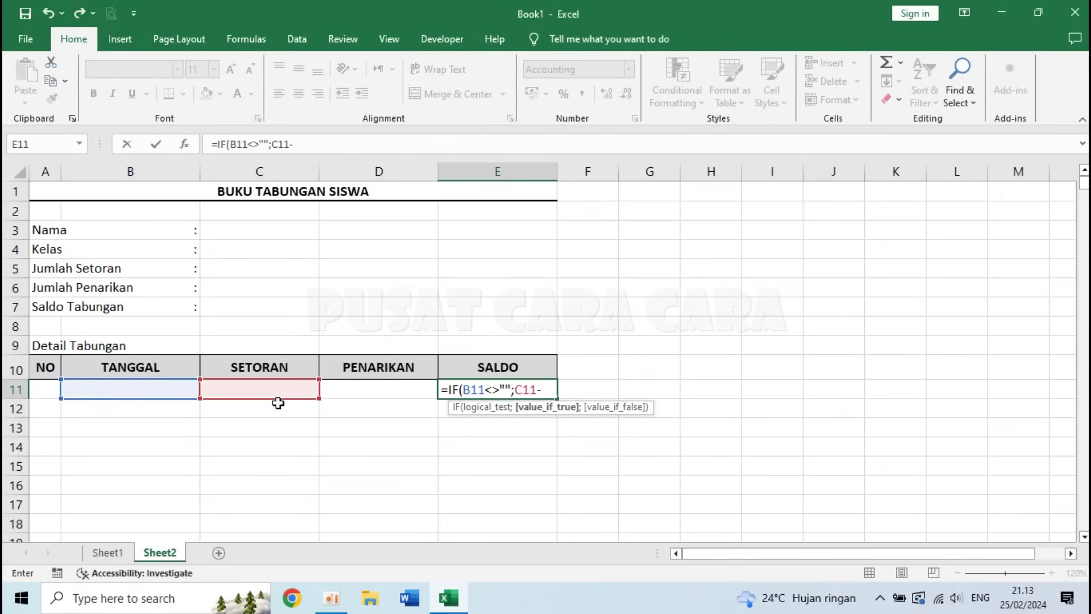
{"action": "left_click", "coordinate": [392, 388]}
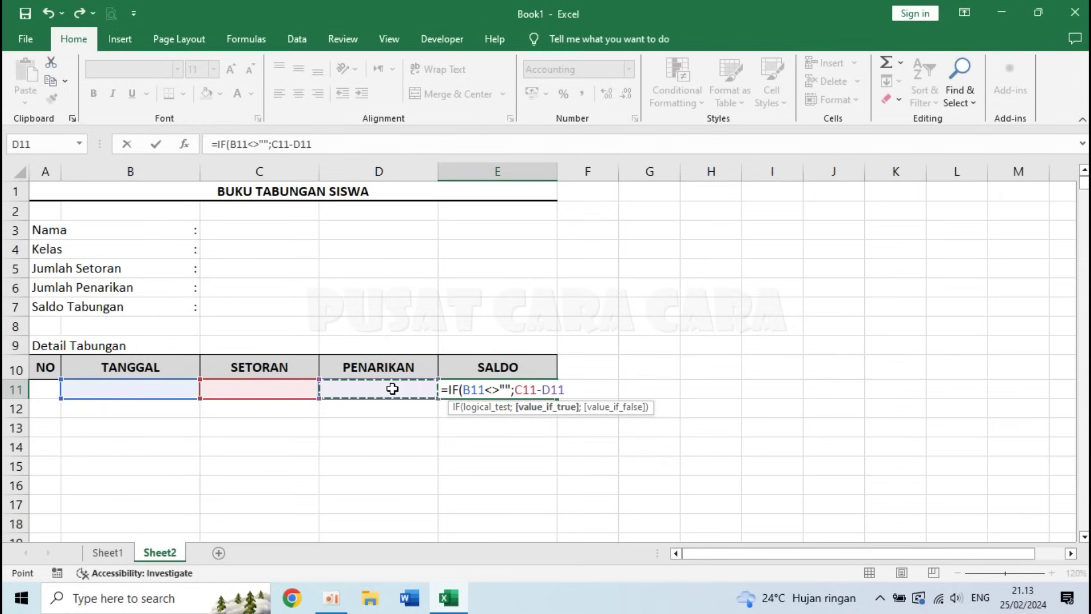
{"action": "type", "text": ";"}
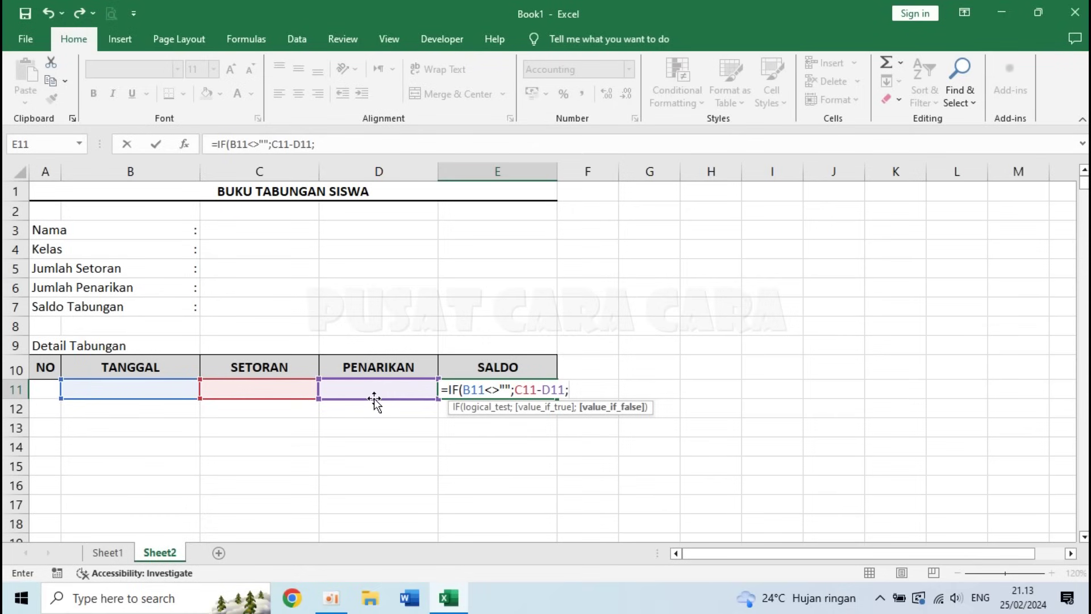
{"action": "type", "text": "\"\")"}
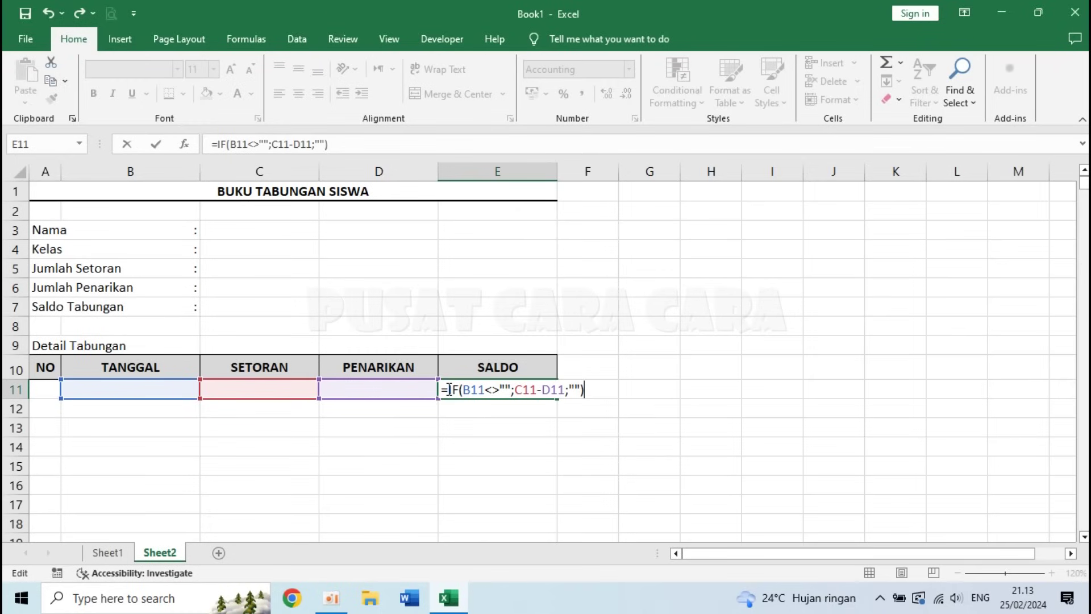
{"action": "left_click_drag", "start_coordinate": [457, 388], "coordinate": [512, 391]}
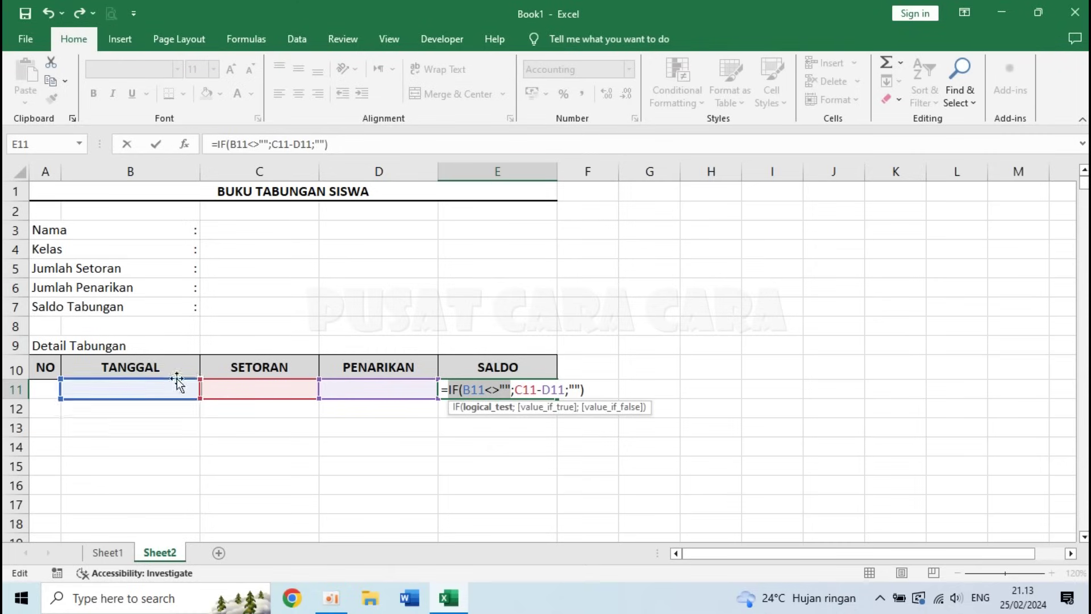
{"action": "left_click", "coordinate": [518, 391]}
{"action": "left_click_drag", "start_coordinate": [518, 390], "coordinate": [579, 394]}
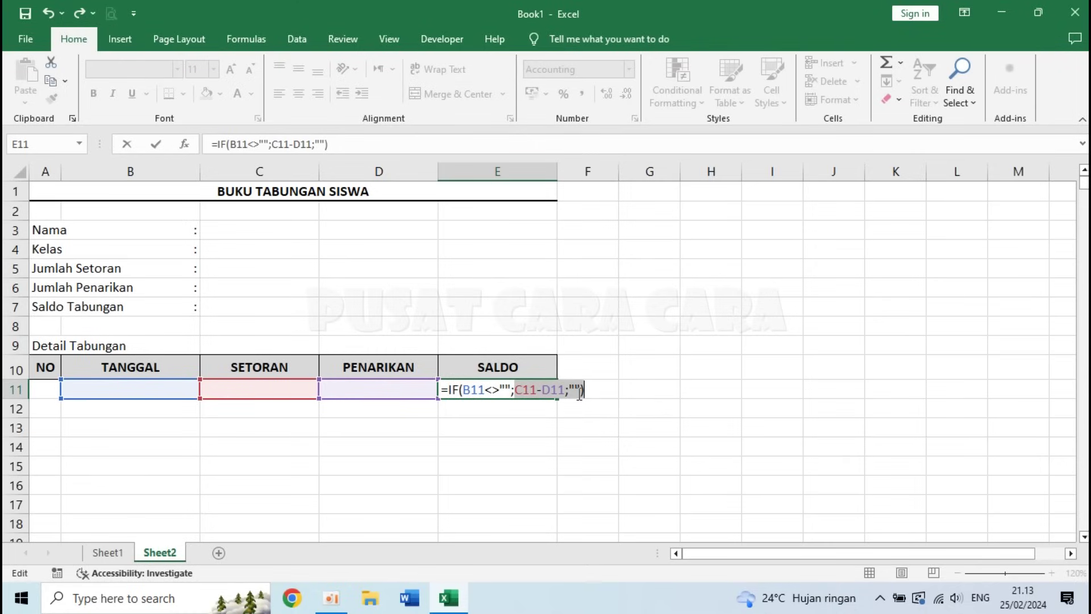
{"action": "left_click", "coordinate": [536, 391]}
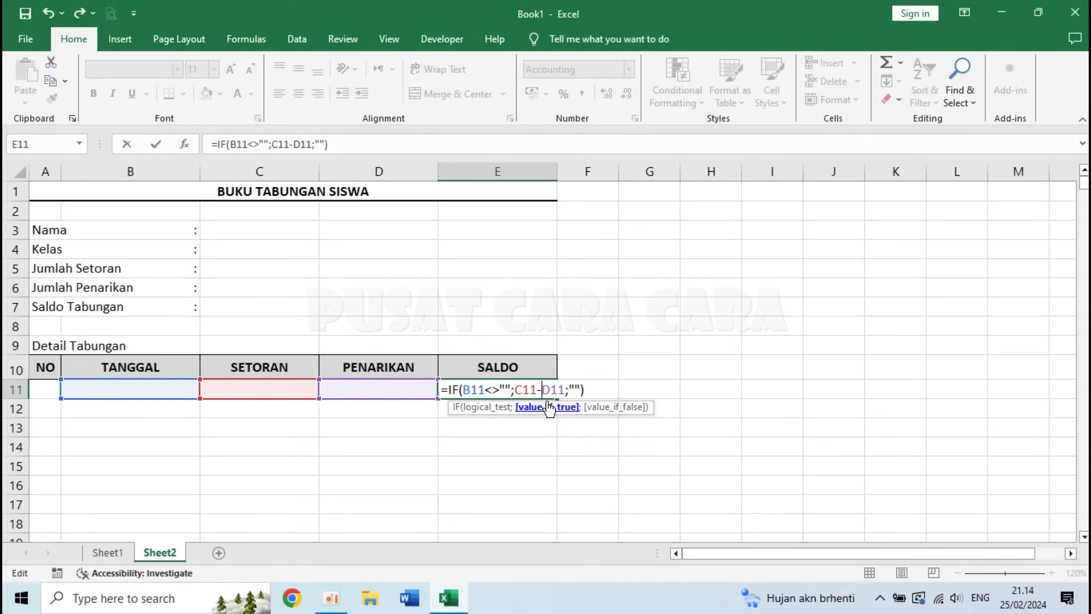
{"action": "key", "text": "Return"}
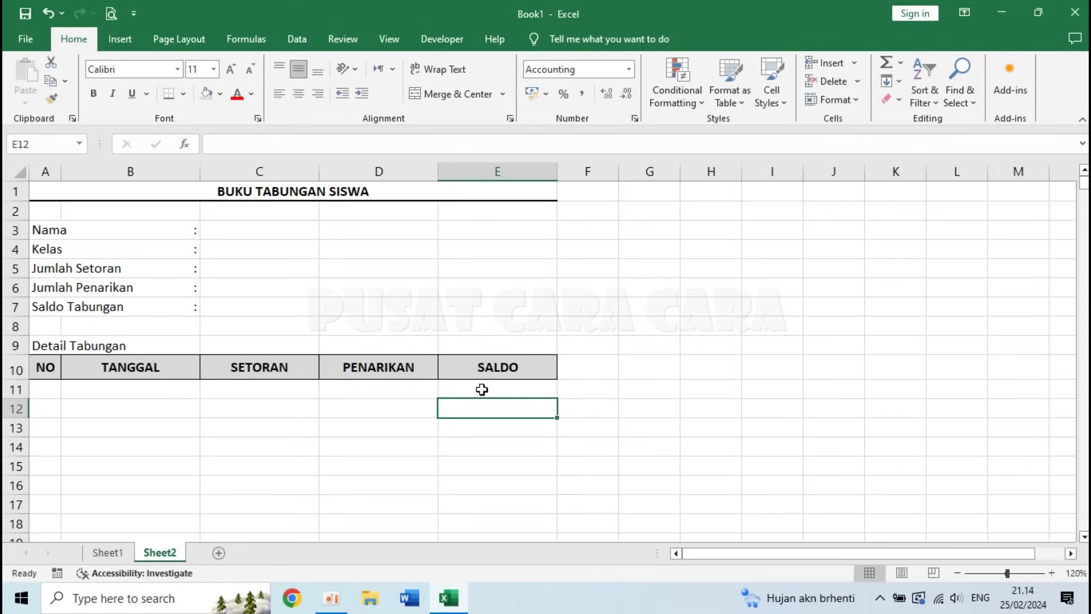
{"action": "left_click", "coordinate": [482, 389]}
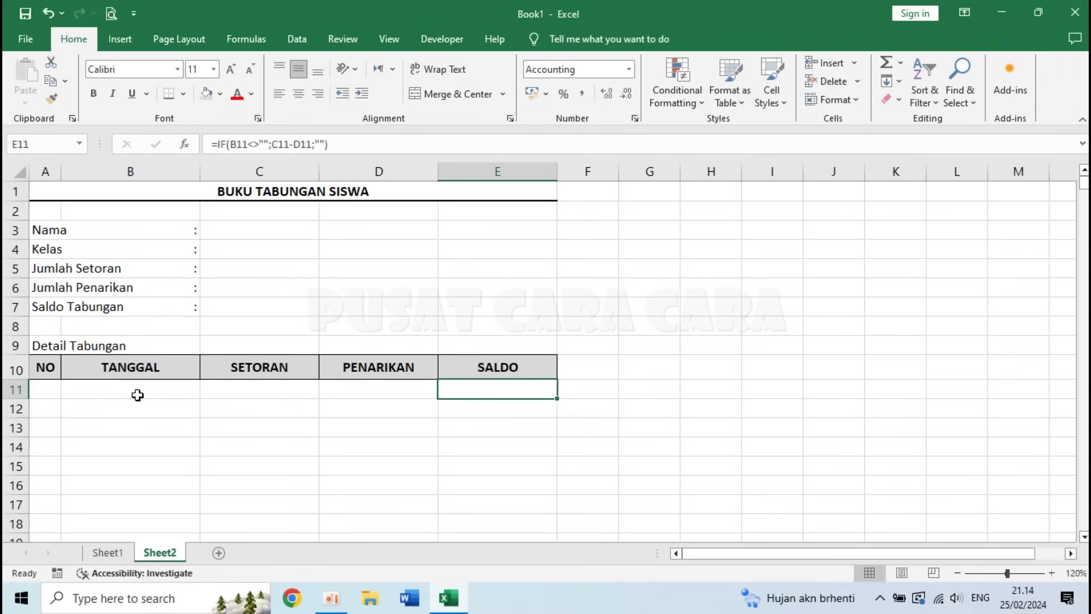
{"action": "left_click", "coordinate": [157, 392]}
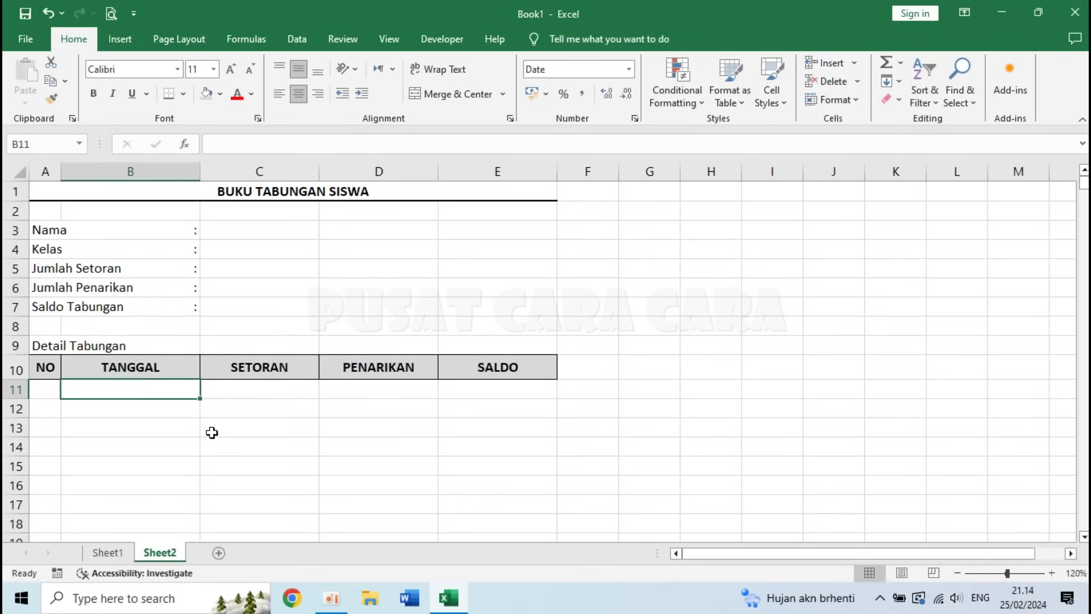
{"action": "type", "text": "1/2/24"}
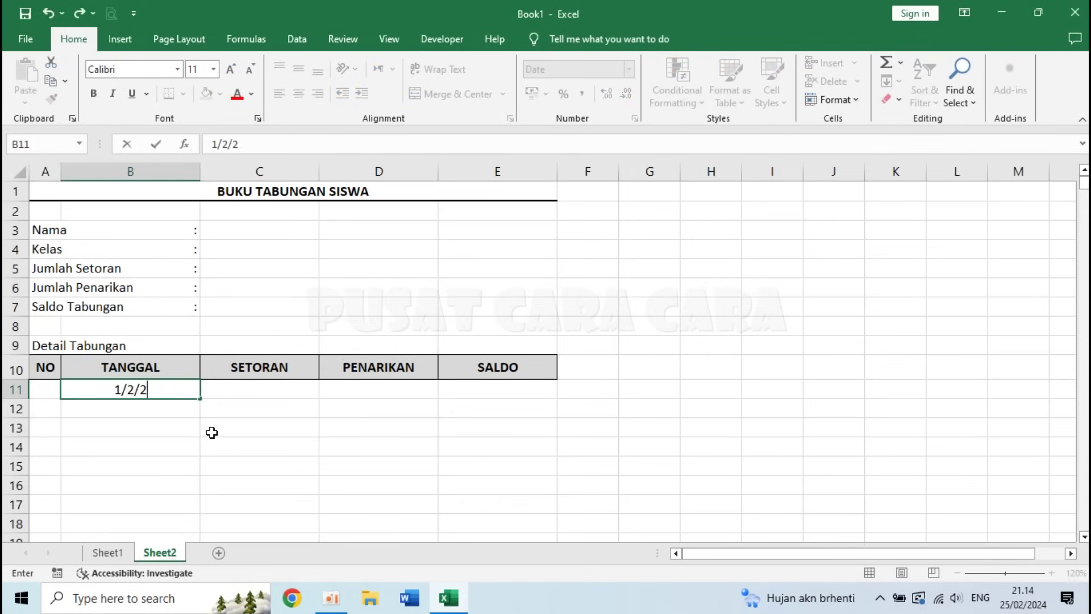
{"action": "key", "text": "Return"}
{"action": "key", "text": "Tab"}
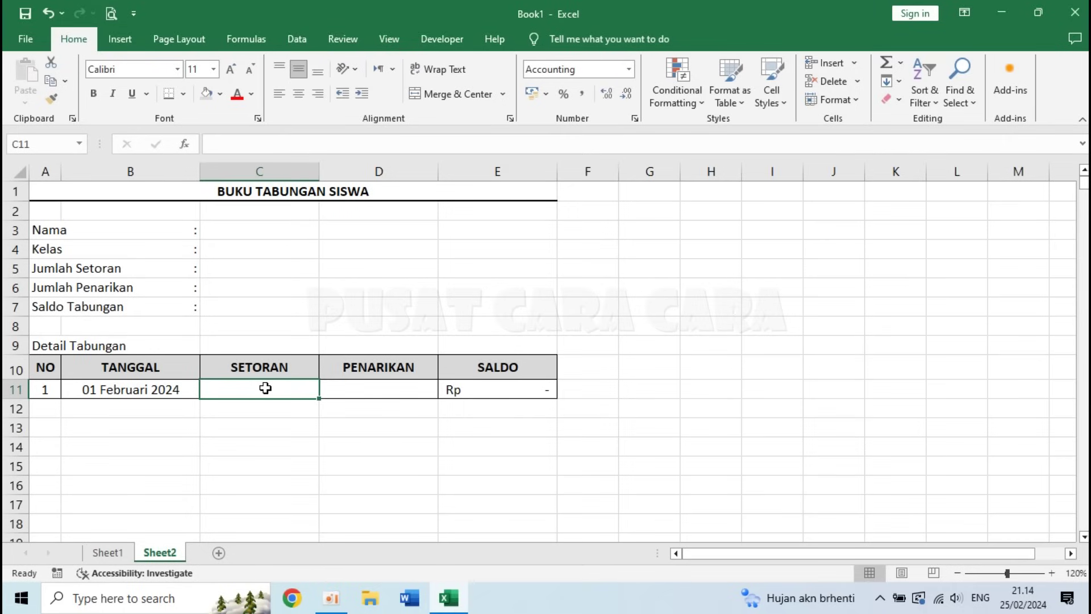
{"action": "type", "text": "50000"}
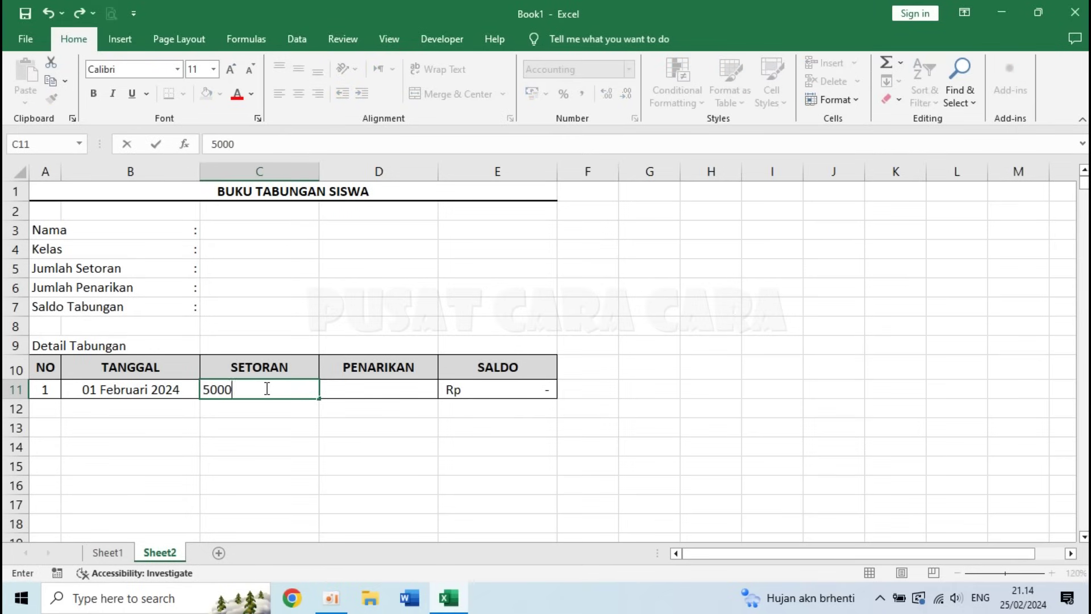
{"action": "key", "text": "Return"}
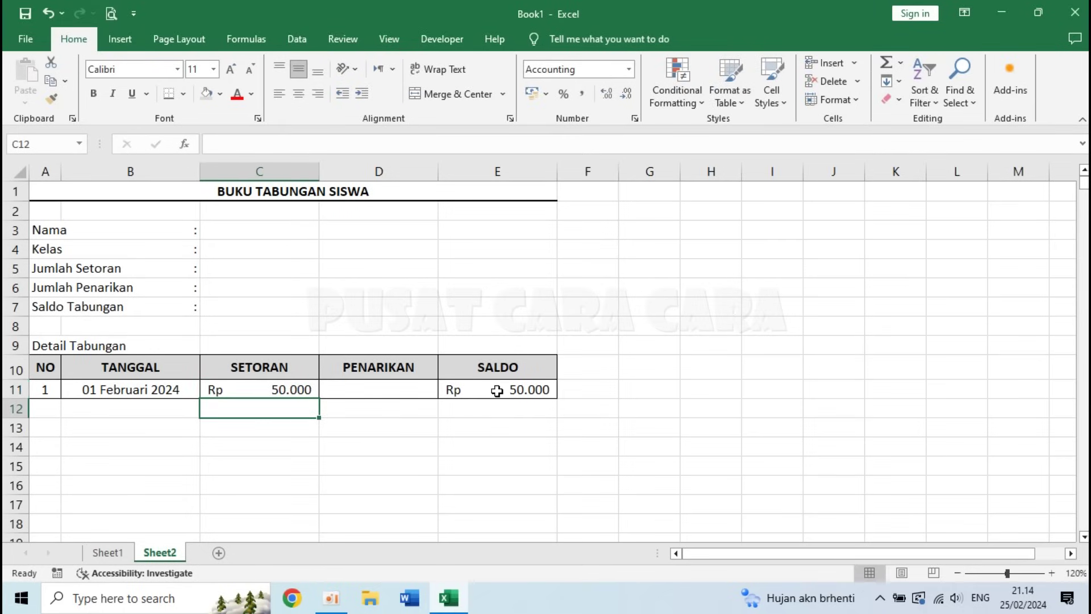
{"action": "left_click", "coordinate": [135, 392]}
{"action": "key", "text": "Delete"}
{"action": "key", "text": "Right"}
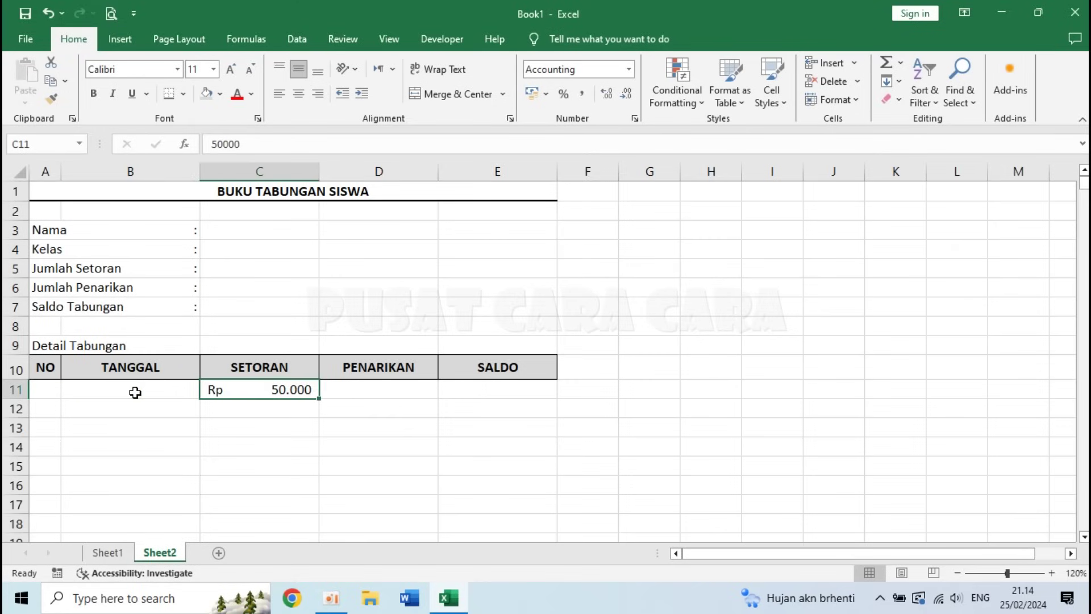
{"action": "key", "text": "Delete"}
{"action": "left_click", "coordinate": [500, 403]}
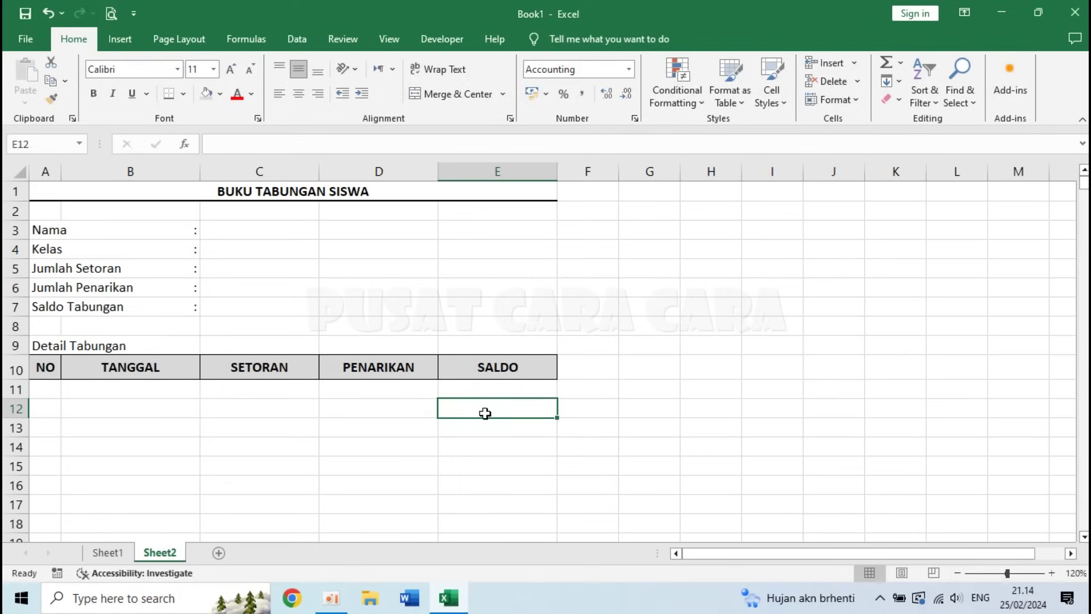
- Type the running-balance formula =IF(B12<>"";E11+C12-D12;"") into E12
{"action": "type", "text": "=ID"}
{"action": "key", "text": "BackSpace"}
{"action": "type", "text": "F("}
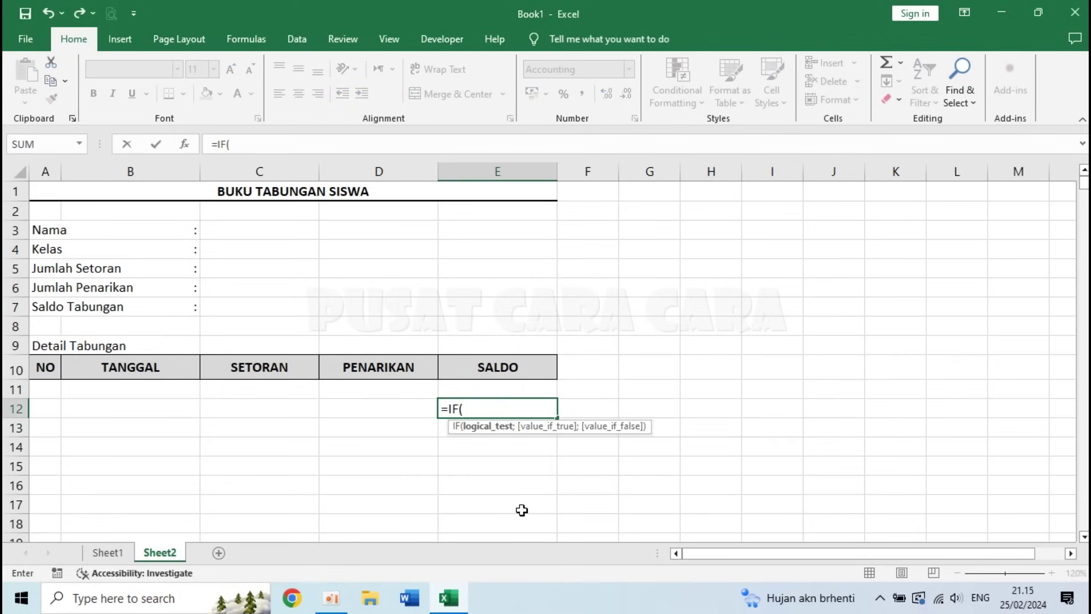
{"action": "left_click", "coordinate": [140, 408]}
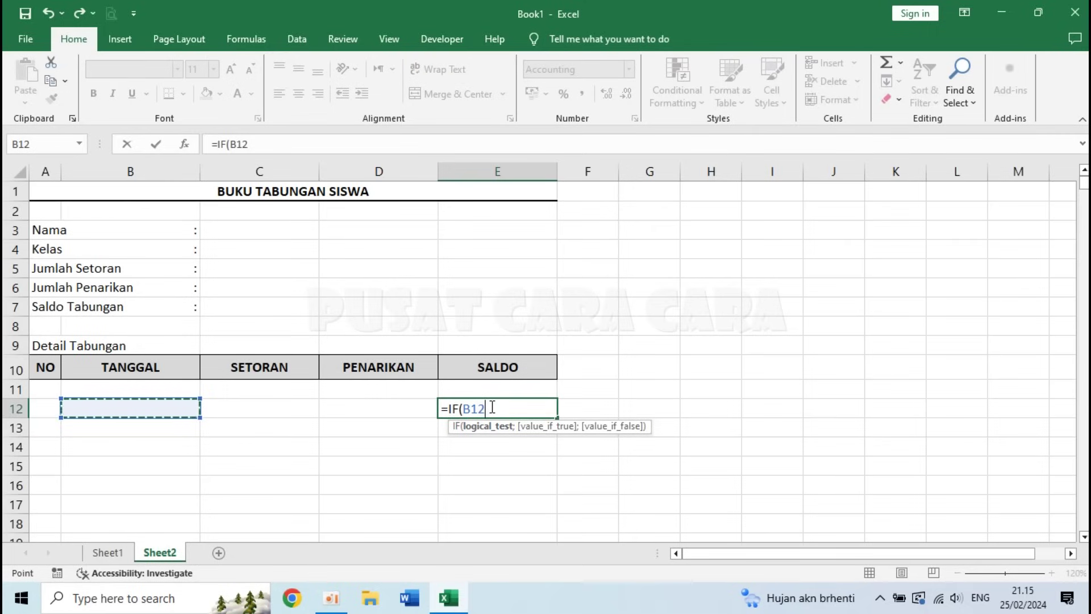
{"action": "type", "text": "<>"}
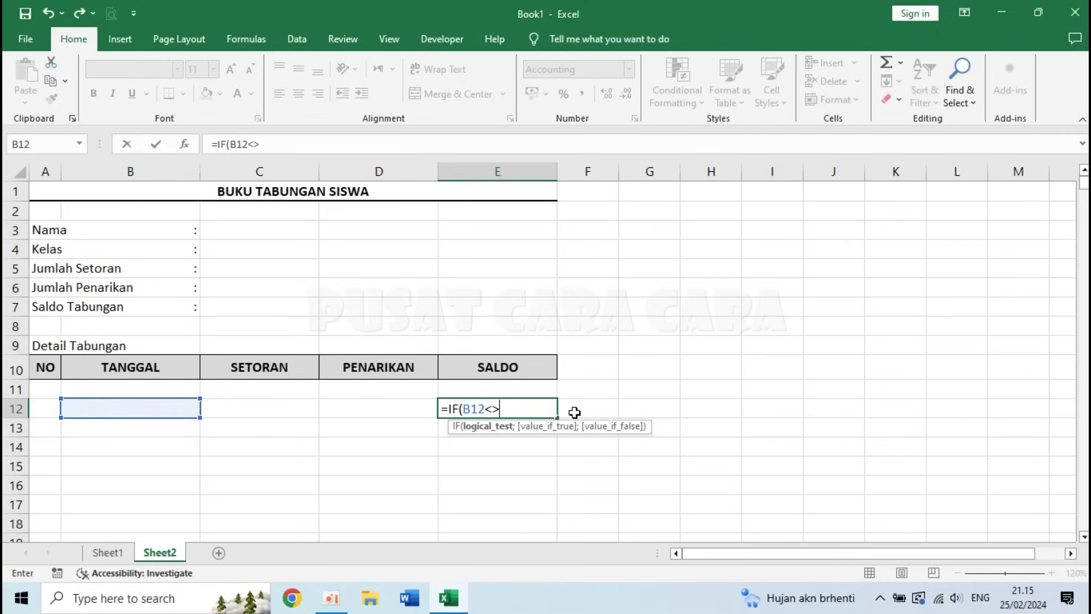
{"action": "type", "text": "\"\";"}
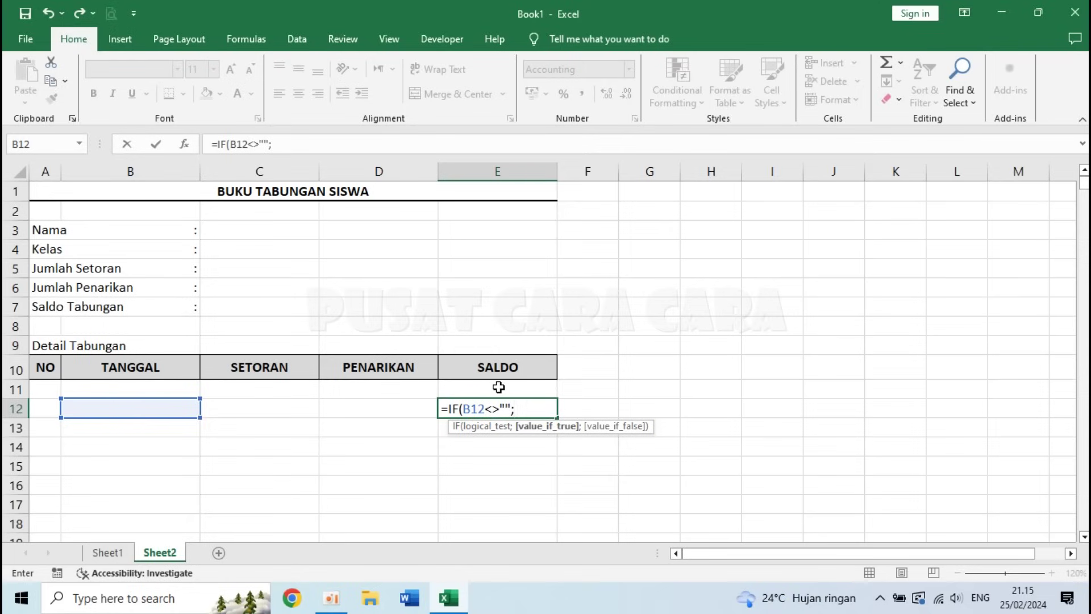
{"action": "left_click", "coordinate": [498, 387]}
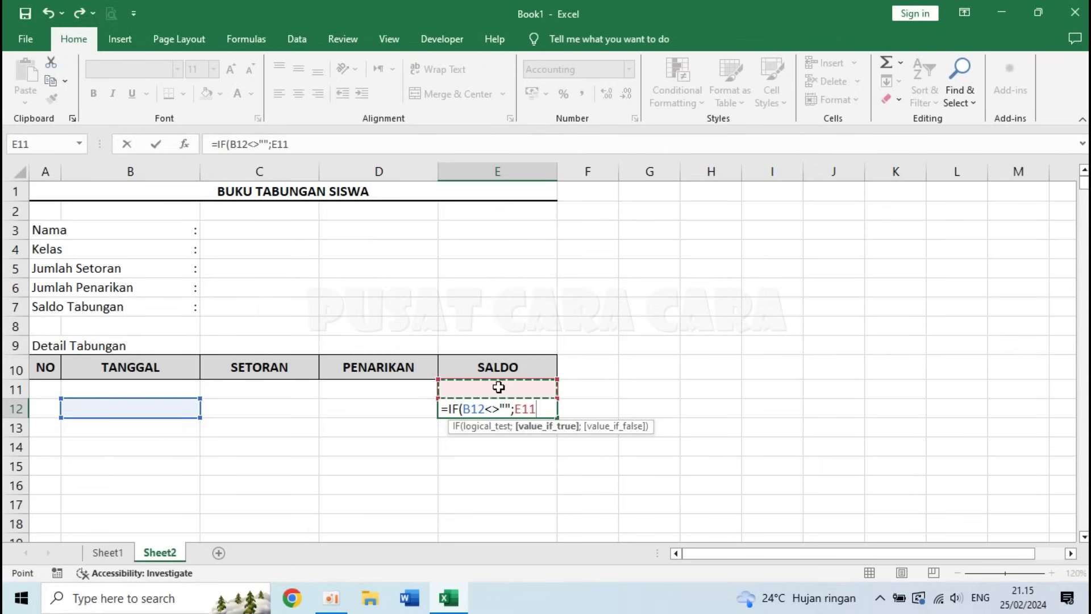
{"action": "type", "text": "+"}
{"action": "left_click", "coordinate": [239, 408]}
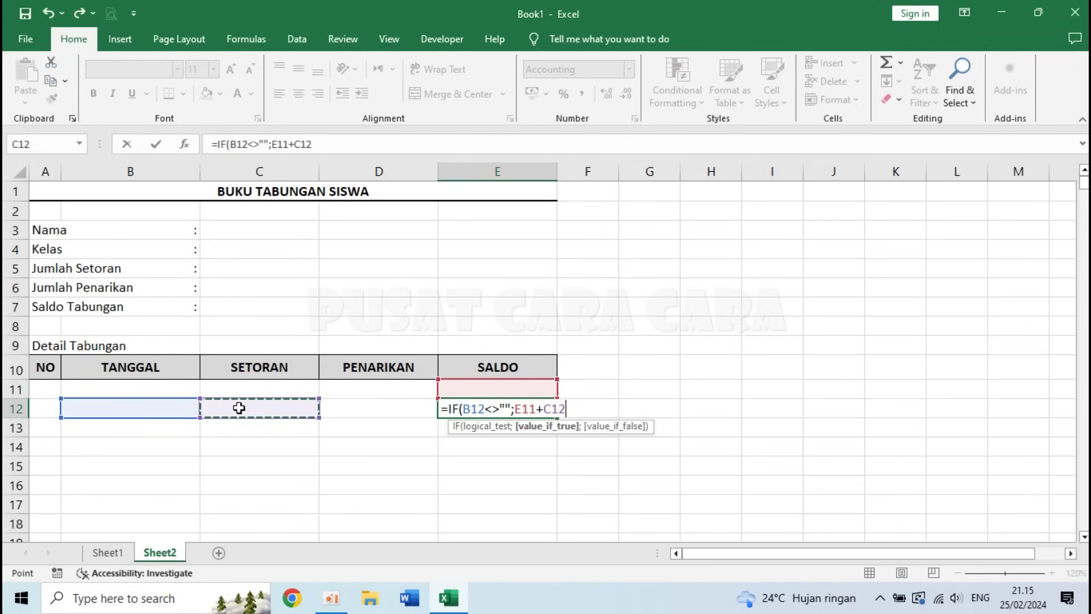
{"action": "type", "text": "-"}
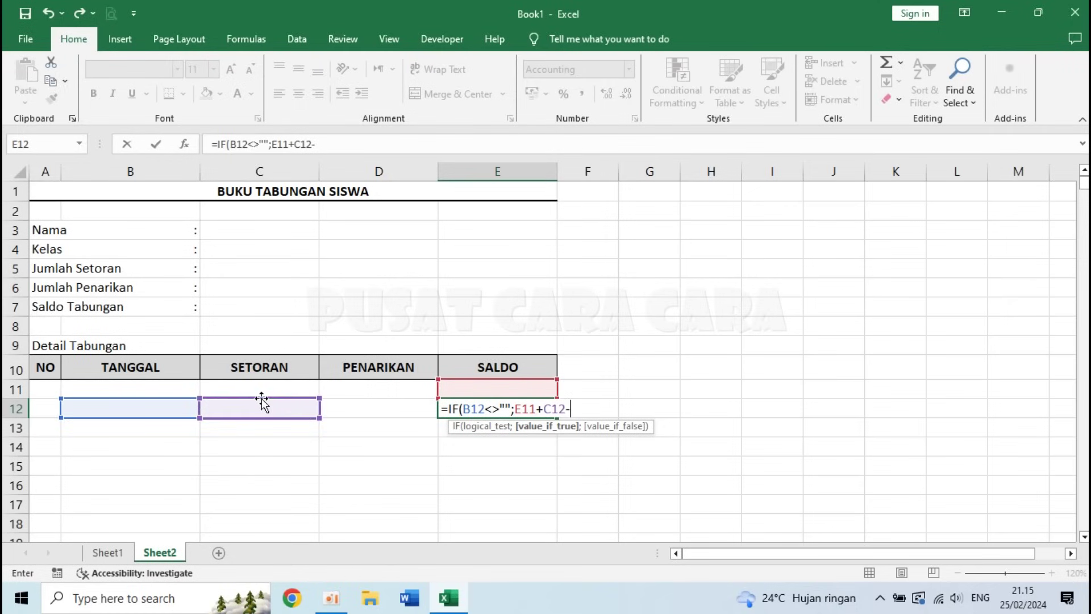
{"action": "left_click", "coordinate": [388, 411]}
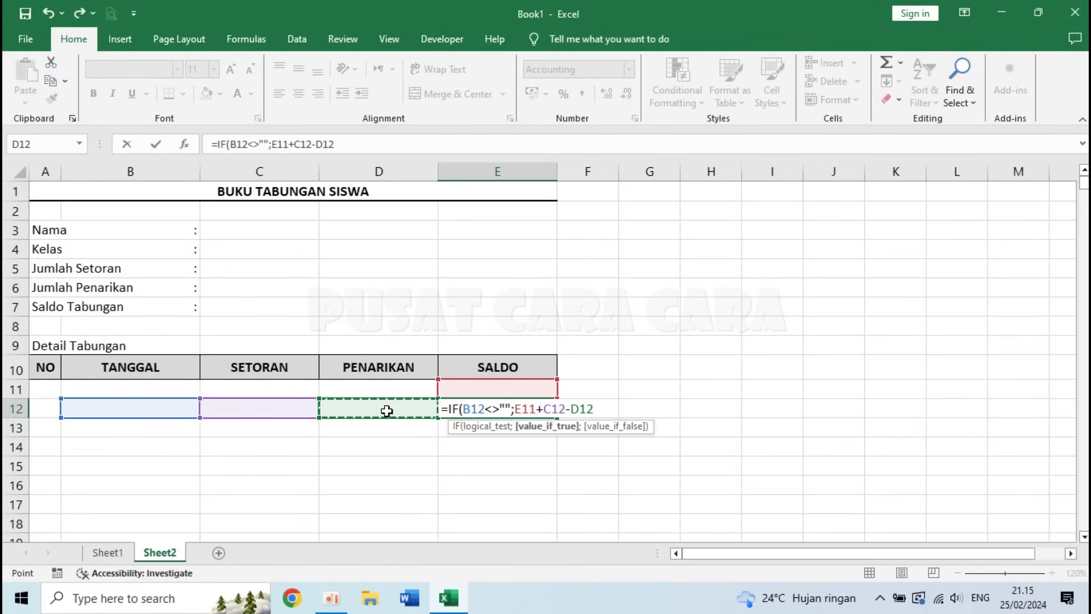
{"action": "type", "text": ";"}
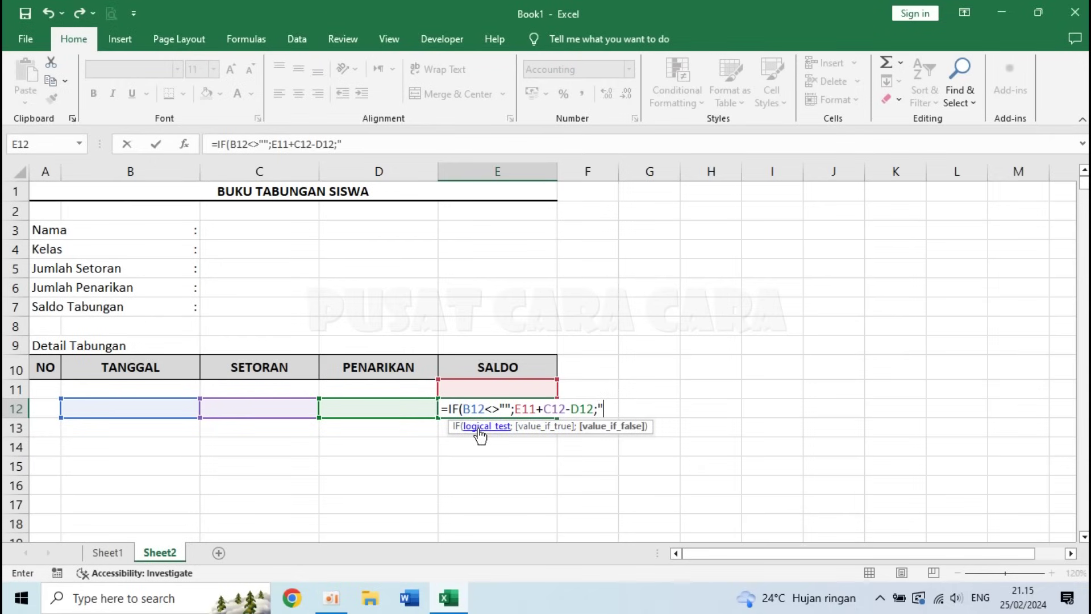
{"action": "type", "text": "\"\")"}
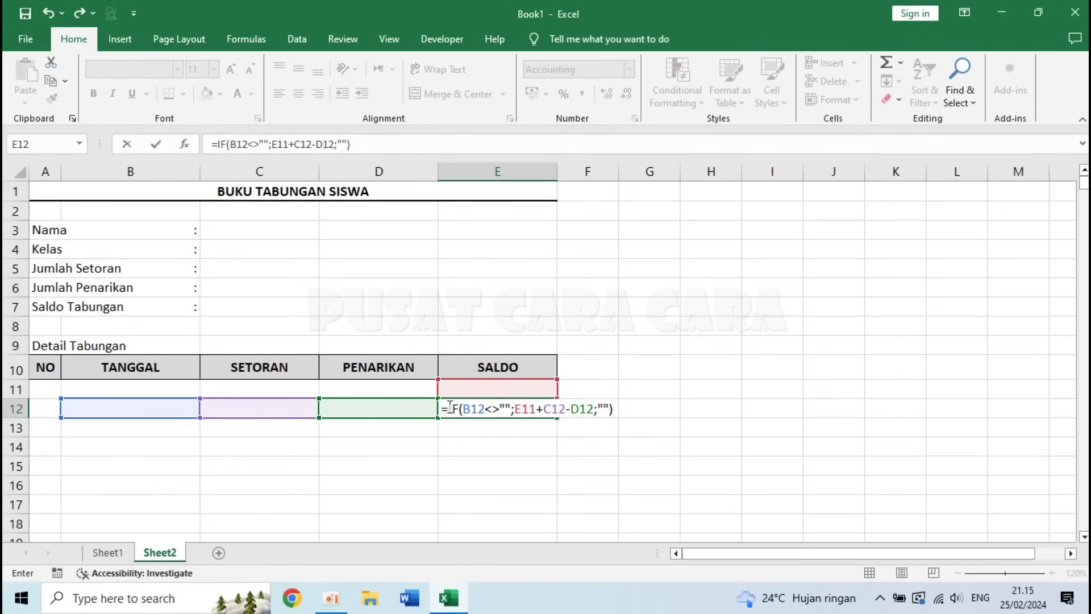
- Evaluate the condition and E11+C12 parts of the E12 formula, then confirm it
{"action": "left_click_drag", "start_coordinate": [460, 408], "coordinate": [512, 408]}
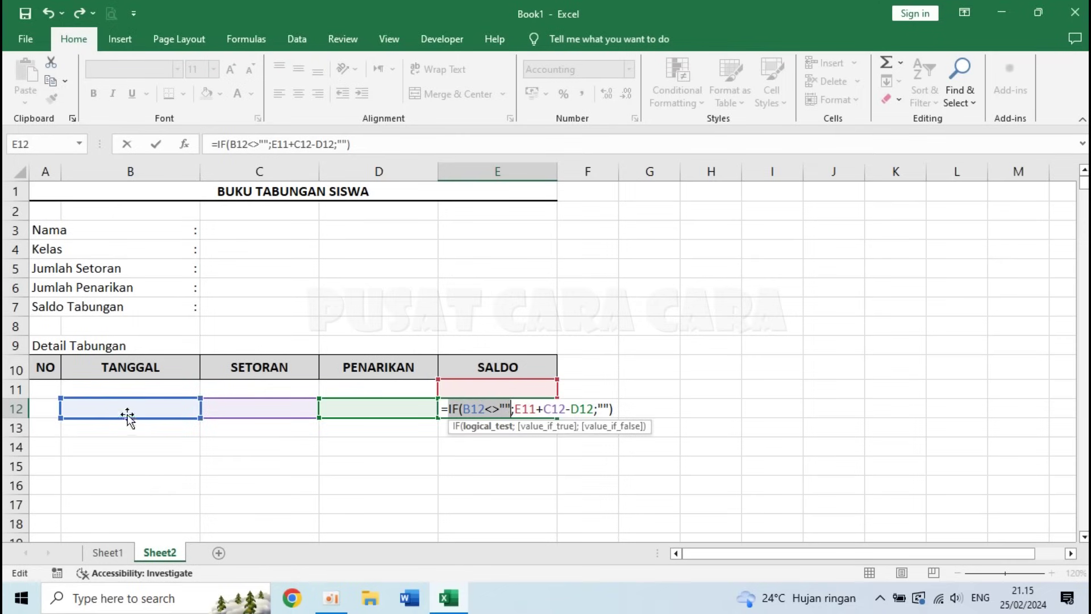
{"action": "left_click", "coordinate": [518, 411]}
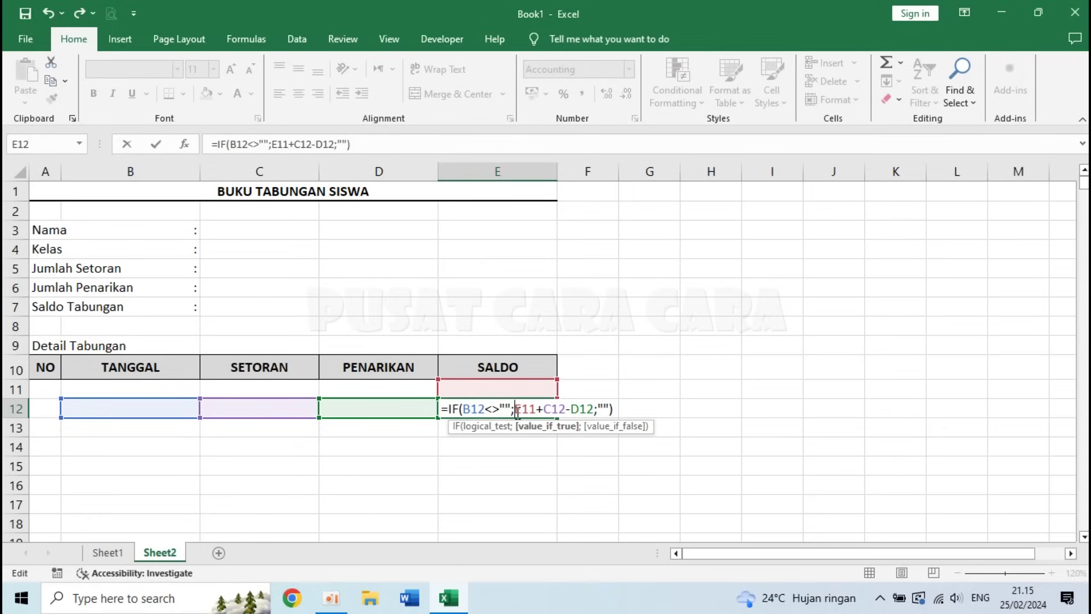
{"action": "left_click_drag", "start_coordinate": [515, 410], "coordinate": [537, 409]}
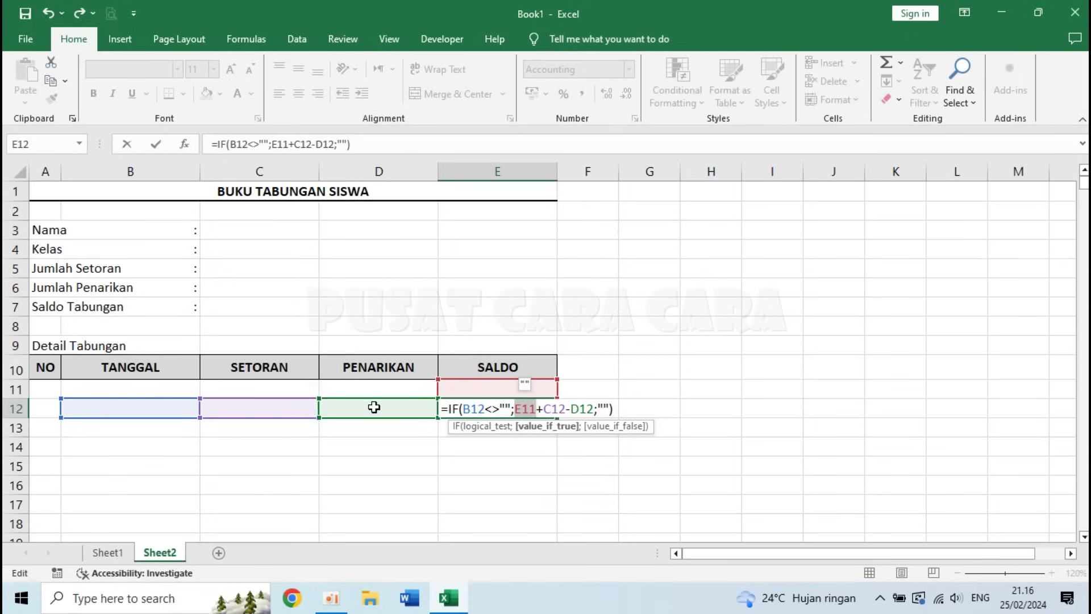
{"action": "left_click", "coordinate": [542, 409]}
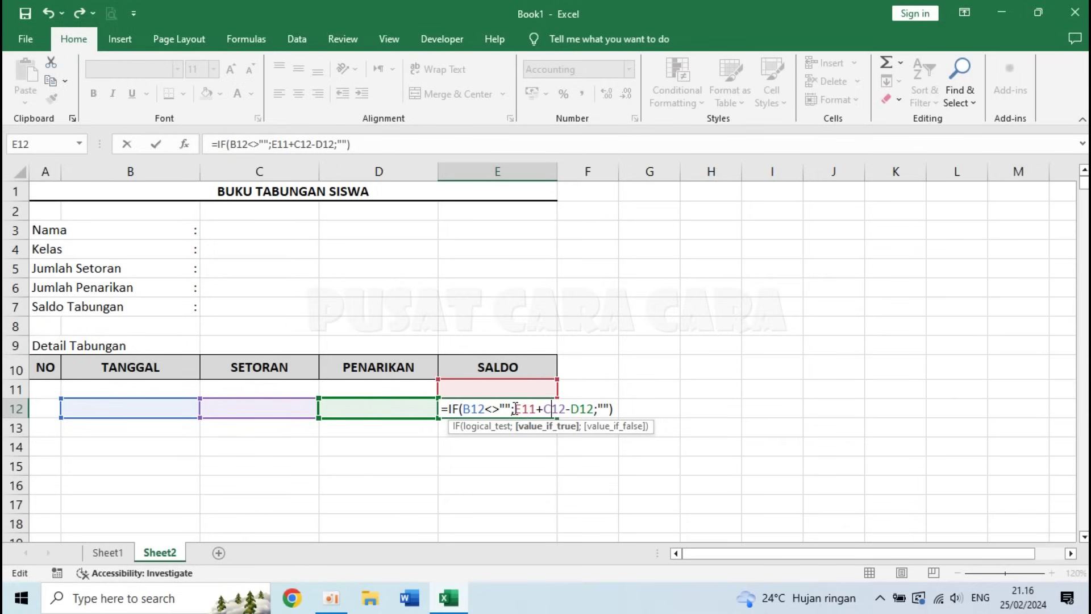
{"action": "left_click_drag", "start_coordinate": [514, 409], "coordinate": [624, 405]}
{"action": "left_click", "coordinate": [609, 408]}
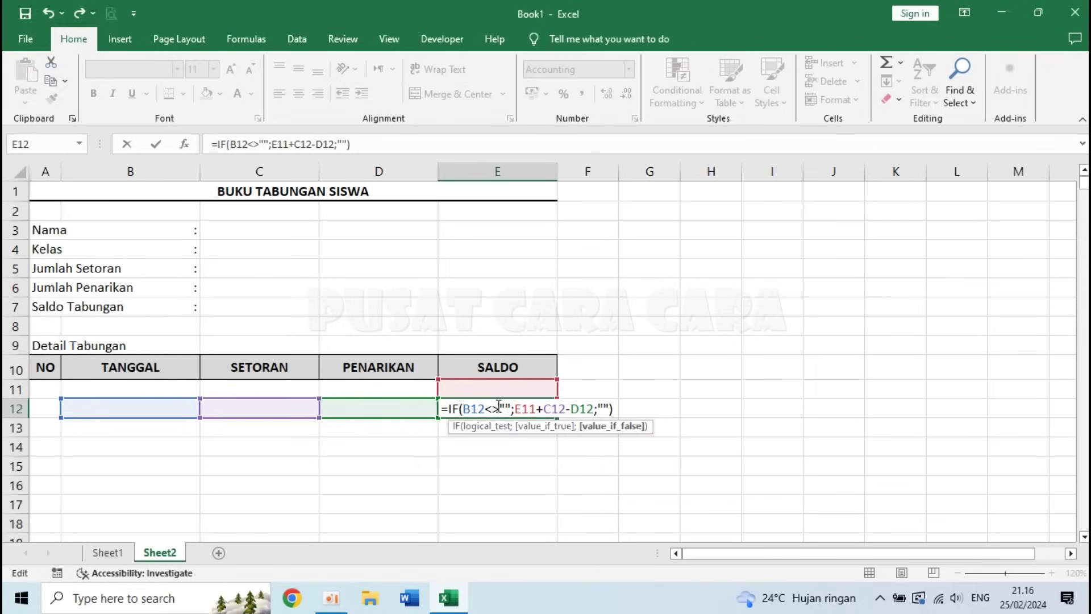
{"action": "left_click_drag", "start_coordinate": [463, 408], "coordinate": [510, 408]}
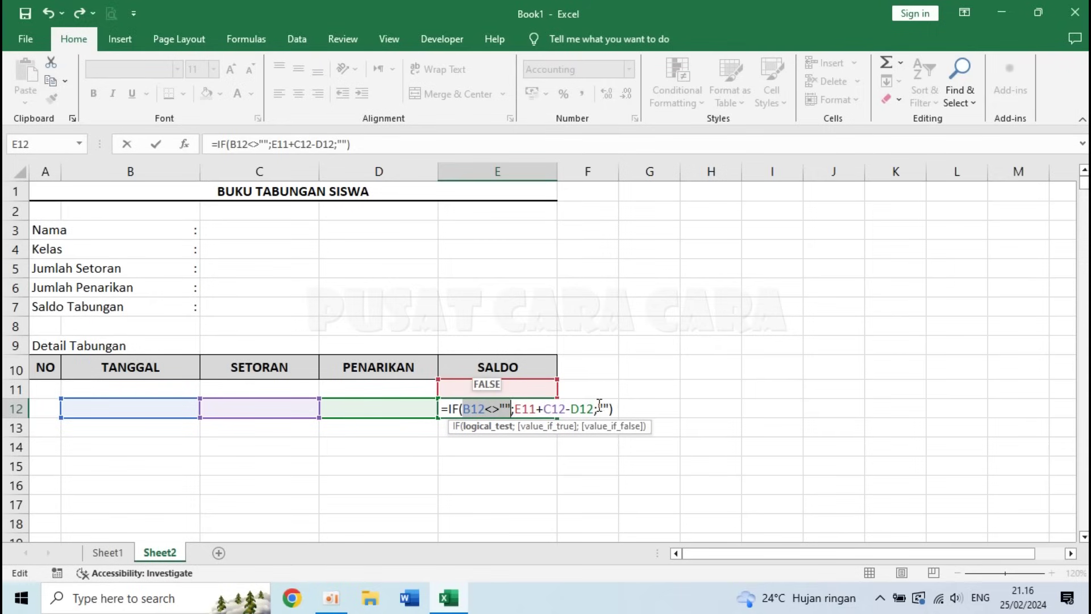
{"action": "left_click", "coordinate": [603, 408]}
{"action": "left_click", "coordinate": [613, 408]}
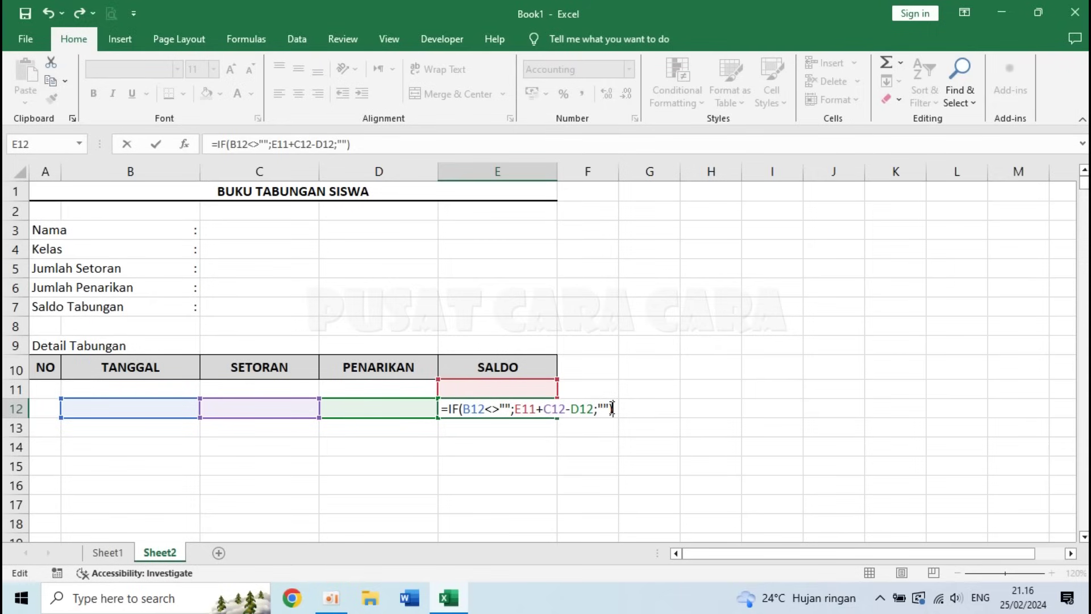
{"action": "key", "text": "Return"}
- Enter 1/1/24 with deposit 100000 in row 11 and 2/1/04 with 50000 in row 12
{"action": "left_click", "coordinate": [110, 389]}
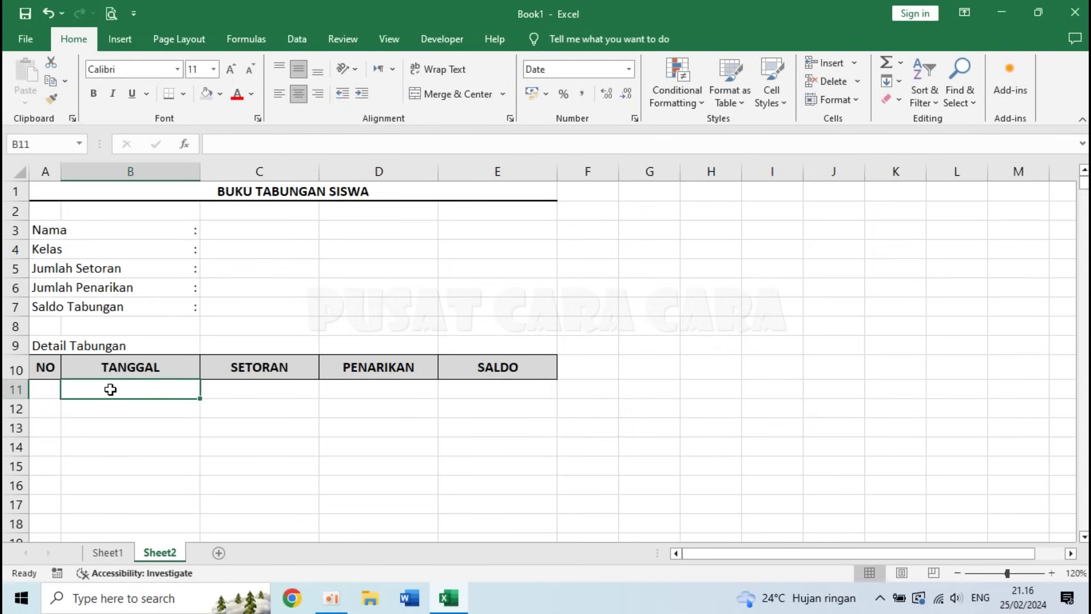
{"action": "type", "text": "1/1/24"}
{"action": "key", "text": "Tab"}
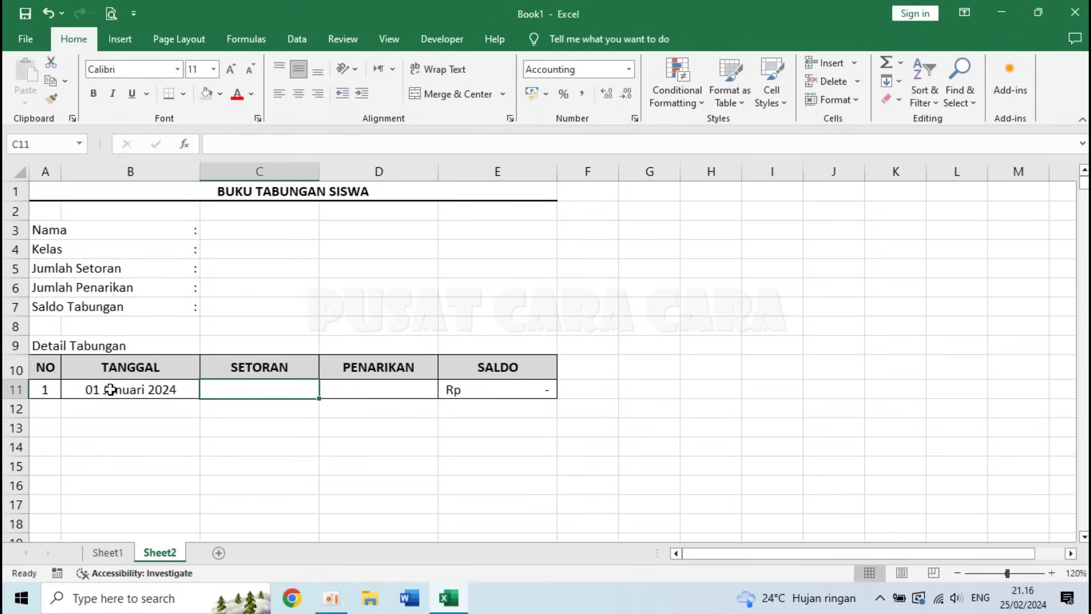
{"action": "type", "text": "100000"}
{"action": "key", "text": "Return"}
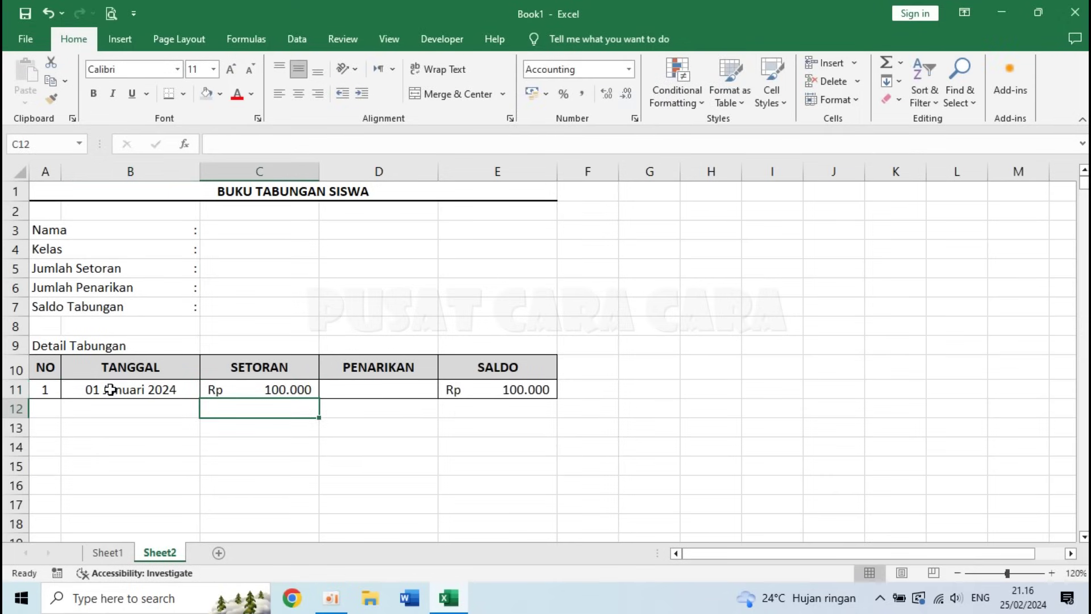
{"action": "key", "text": "Left"}
{"action": "type", "text": "2/1/04"}
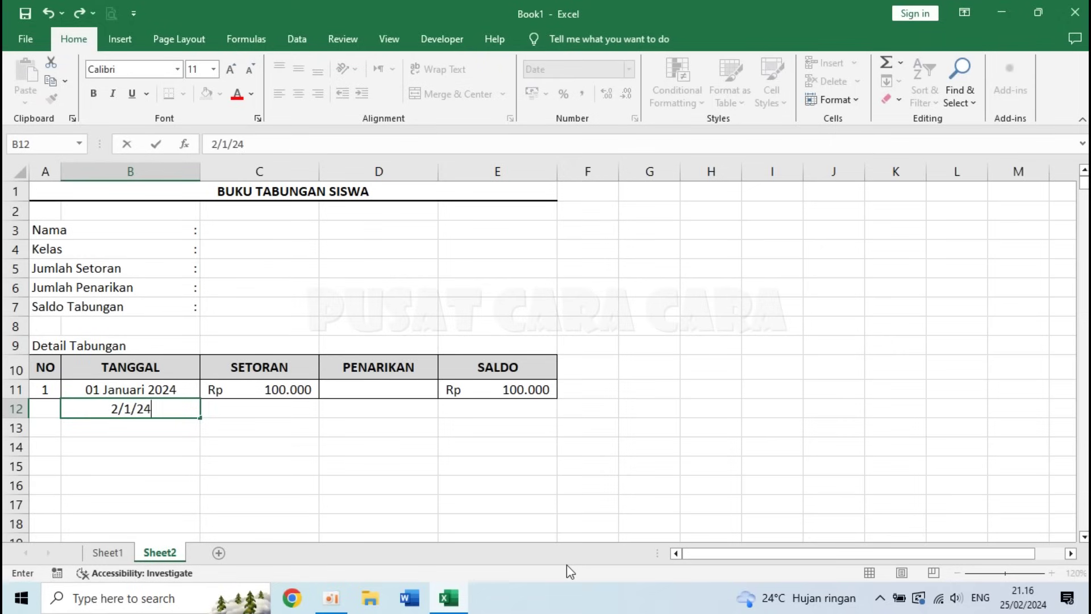
{"action": "key", "text": "Tab"}
{"action": "type", "text": "5"}
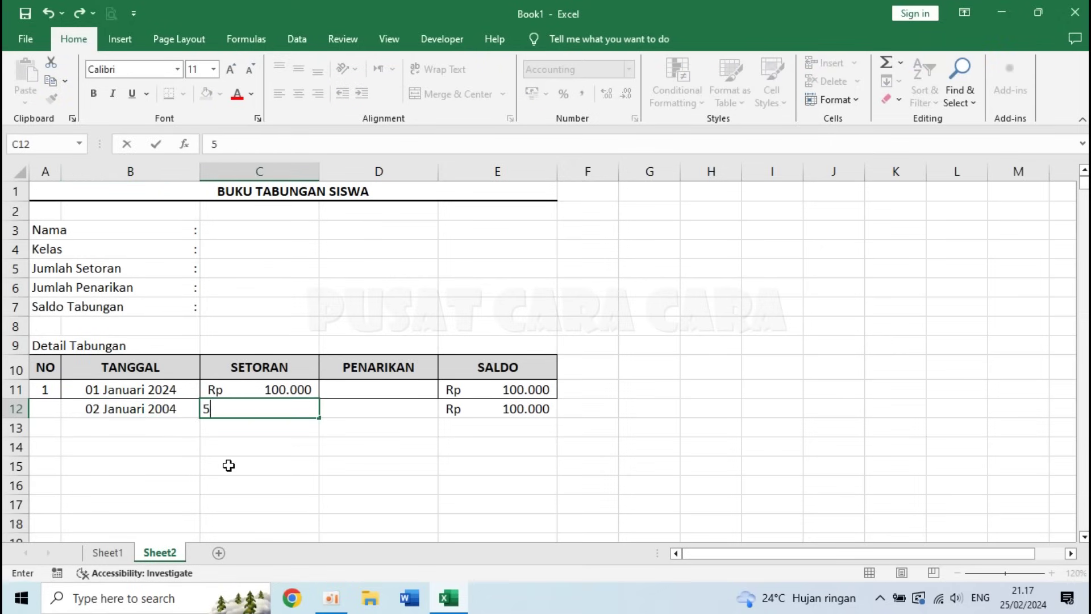
{"action": "type", "text": "0000"}
{"action": "key", "text": "Return"}
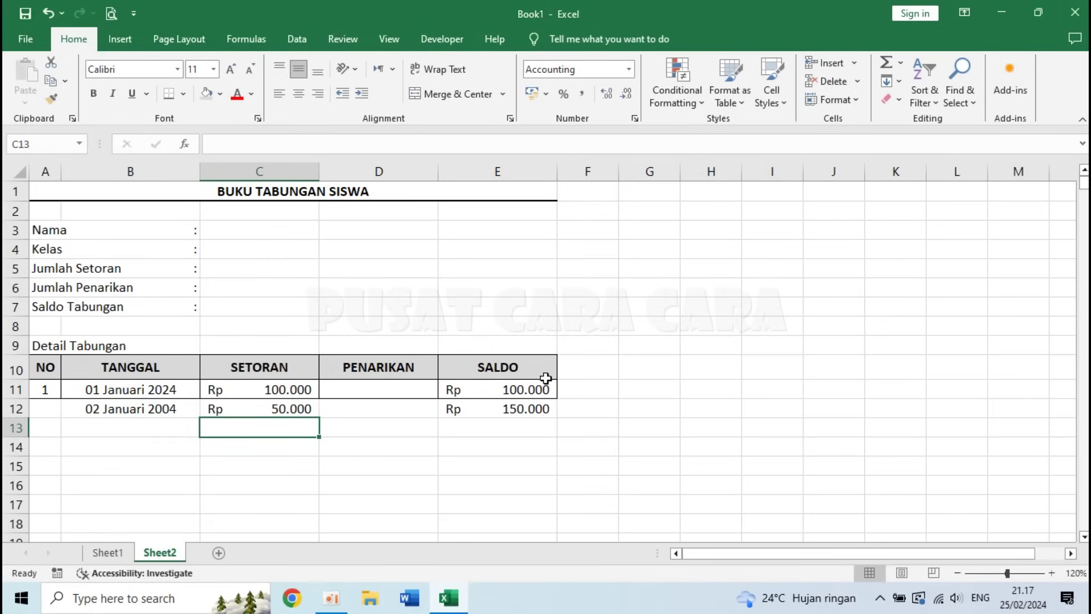
- Check the resulting balance, deposit and date cells in rows 11–13
{"action": "left_click", "coordinate": [514, 388]}
{"action": "left_click", "coordinate": [281, 409]}
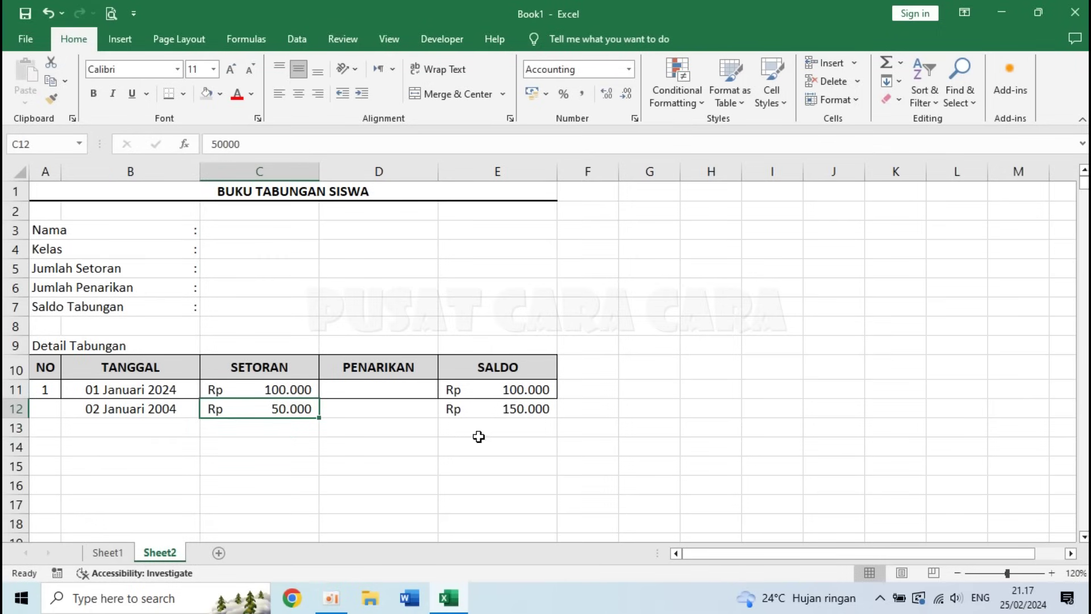
{"action": "left_click", "coordinate": [167, 423]}
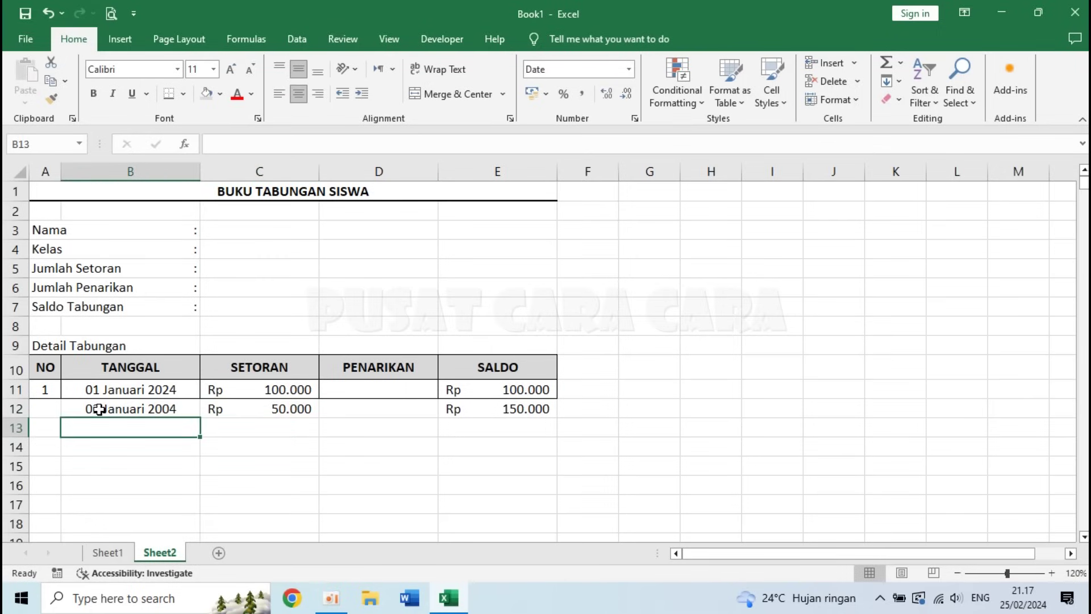
{"action": "left_click", "coordinate": [109, 407]}
{"action": "left_click", "coordinate": [380, 407]}
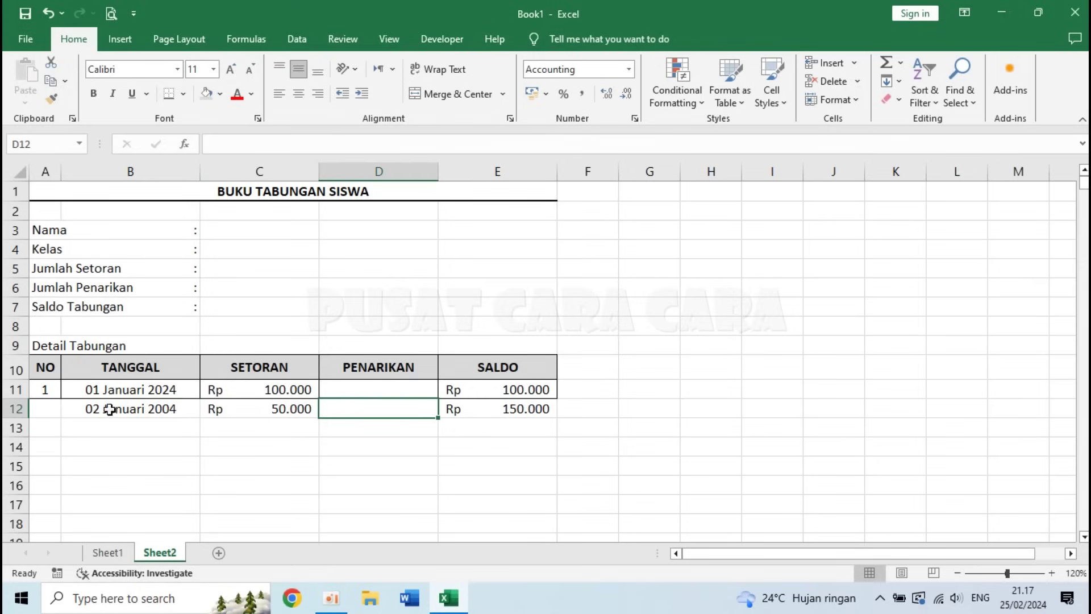
{"action": "left_click", "coordinate": [44, 406]}
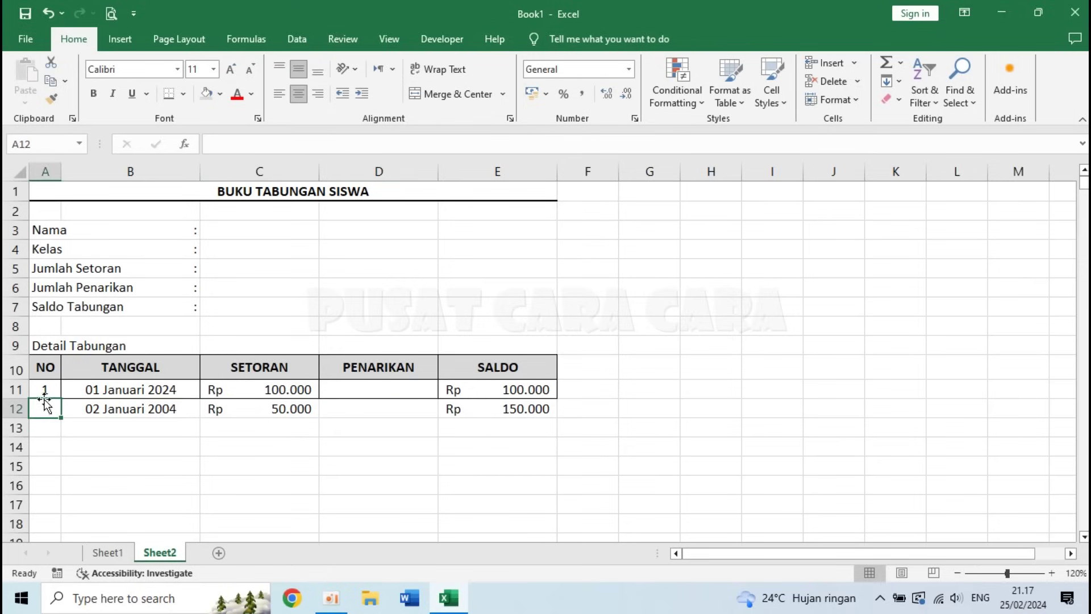
- Copy the A11 numbering formula and paste it into A12:A500
{"action": "left_click", "coordinate": [44, 390]}
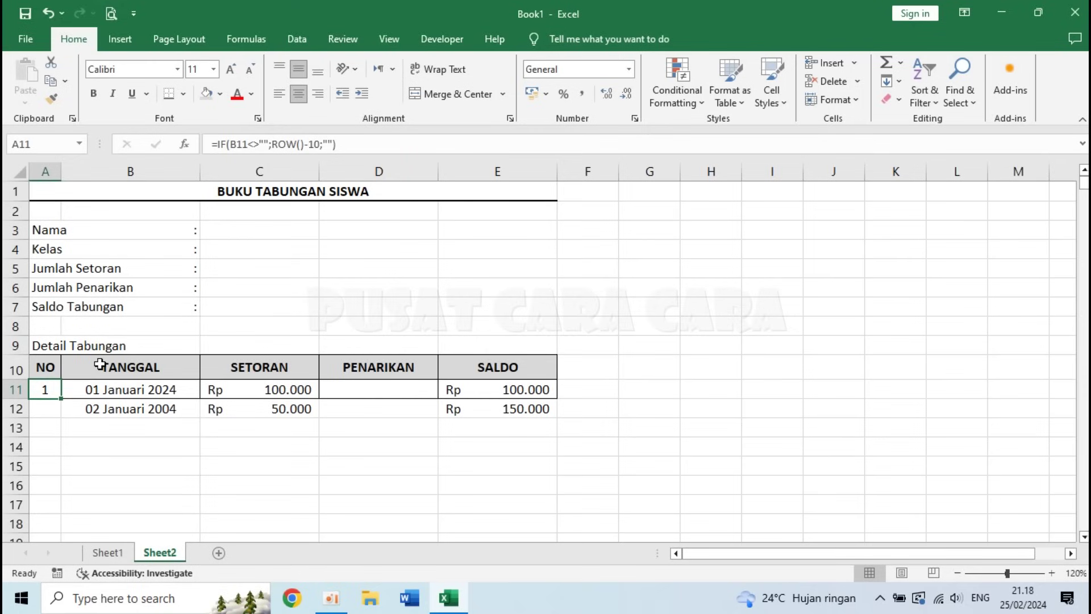
{"action": "key", "text": "ctrl+c"}
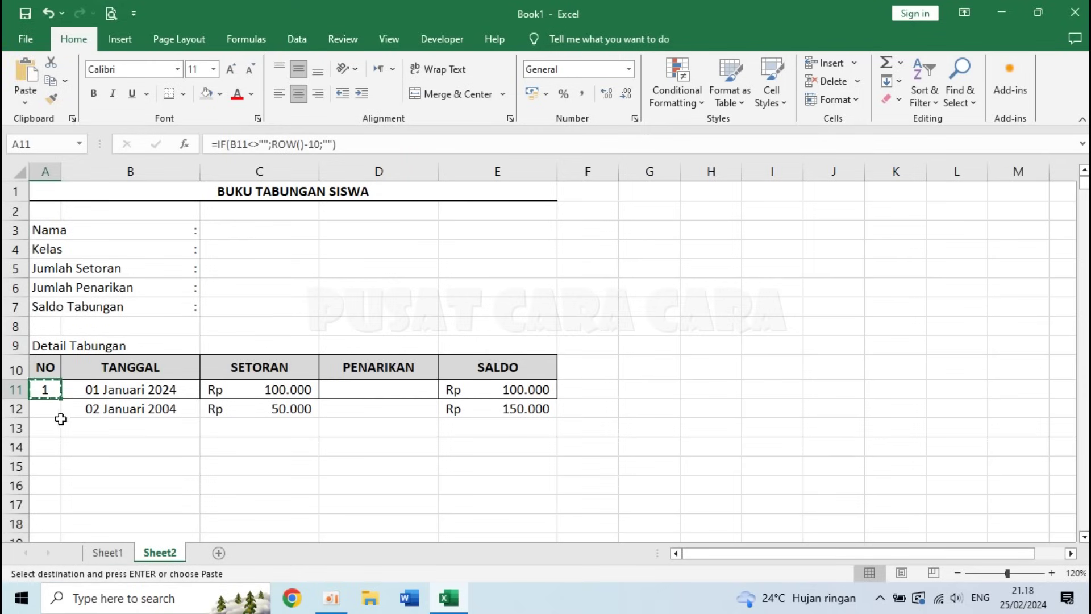
{"action": "left_click", "coordinate": [45, 413]}
{"action": "left_click_drag", "start_coordinate": [44, 413], "coordinate": [28, 549]}
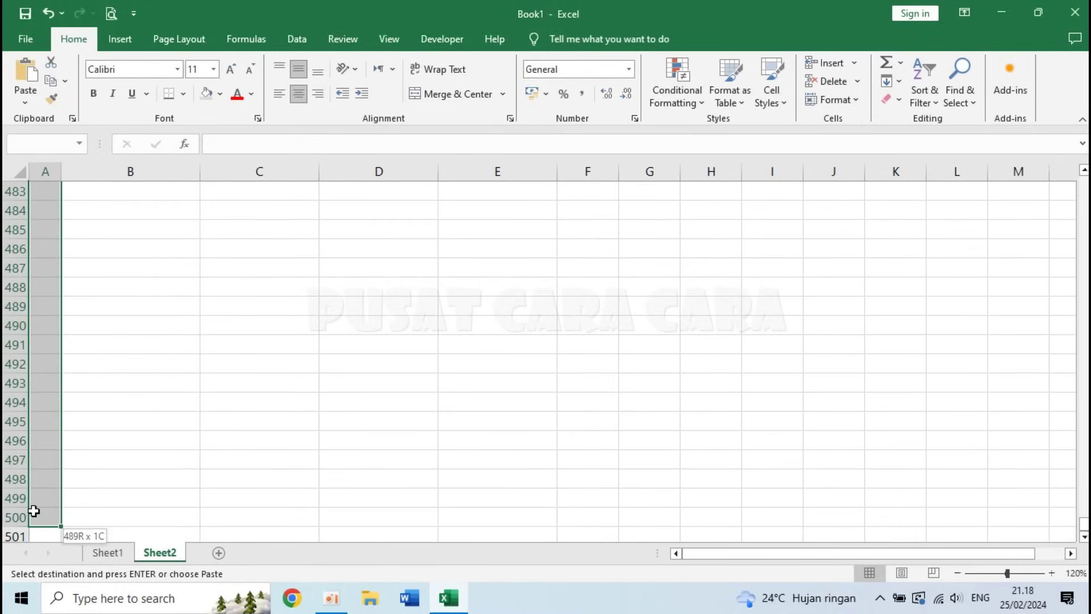
{"action": "left_click_drag", "start_coordinate": [34, 512], "coordinate": [34, 511]}
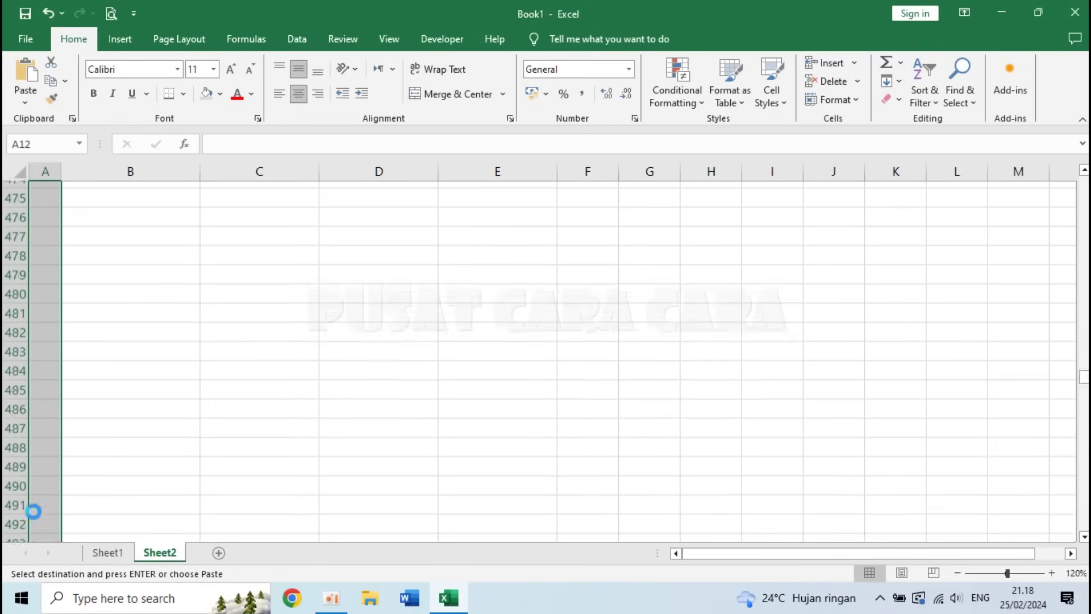
{"action": "key", "text": "Return"}
{"action": "left_click", "coordinate": [181, 386]}
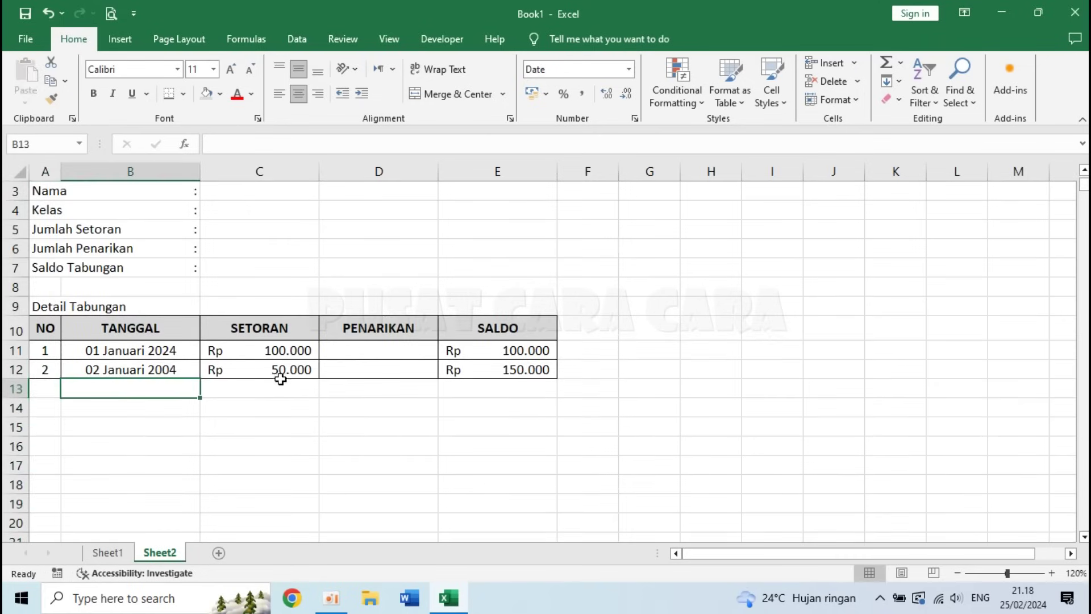
{"action": "left_click", "coordinate": [406, 398]}
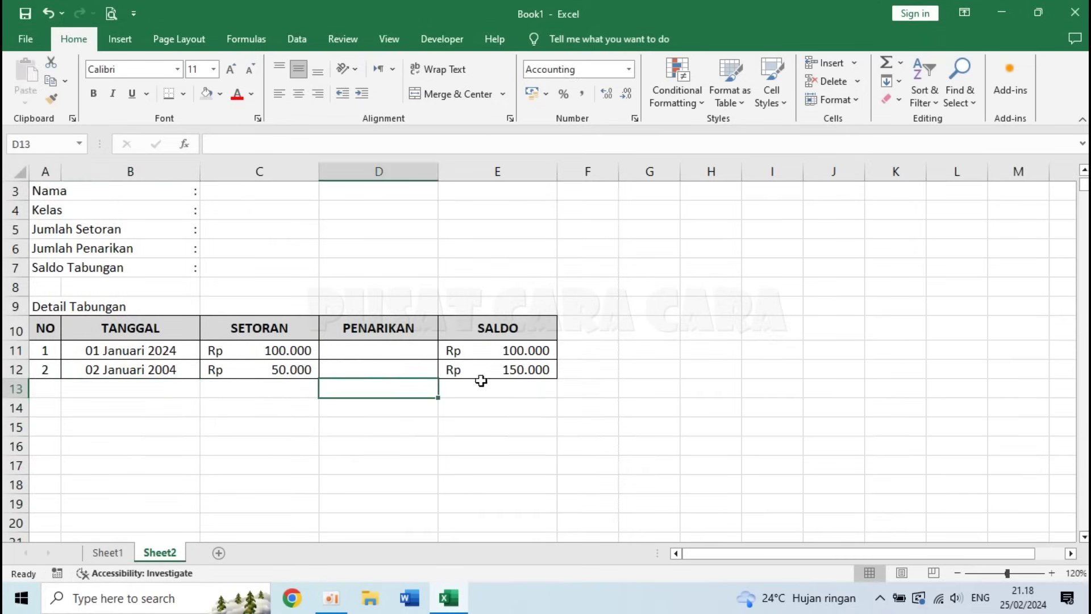
- Record row 13 with date 3/2/24 and a 10.000 withdrawal in D13
{"action": "left_click", "coordinate": [239, 375]}
{"action": "left_click", "coordinate": [169, 392]}
{"action": "type", "text": "3/"}
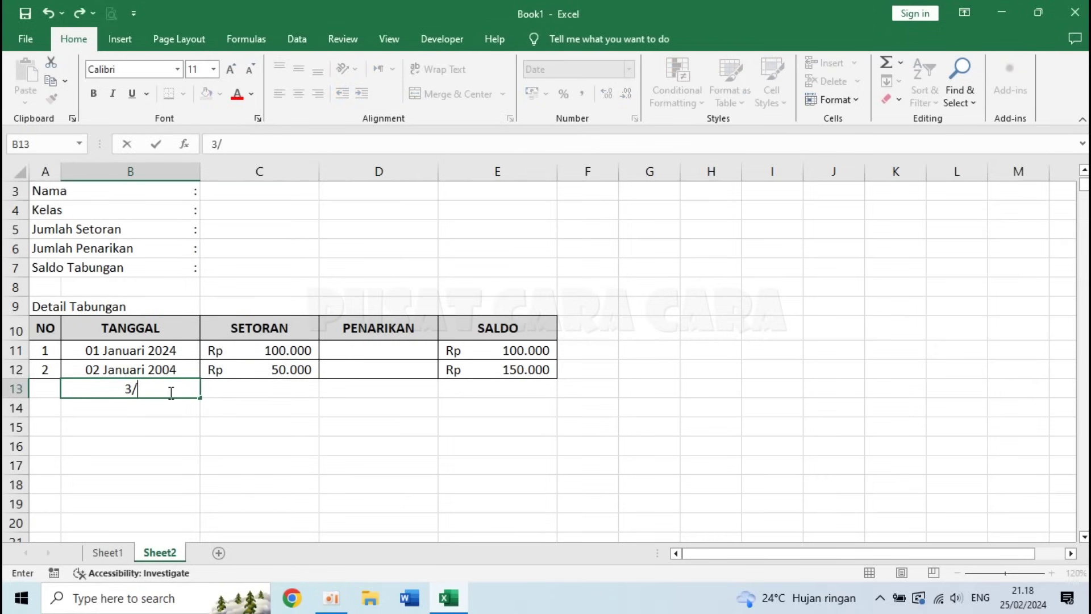
{"action": "type", "text": "2/24"}
{"action": "key", "text": "Tab"}
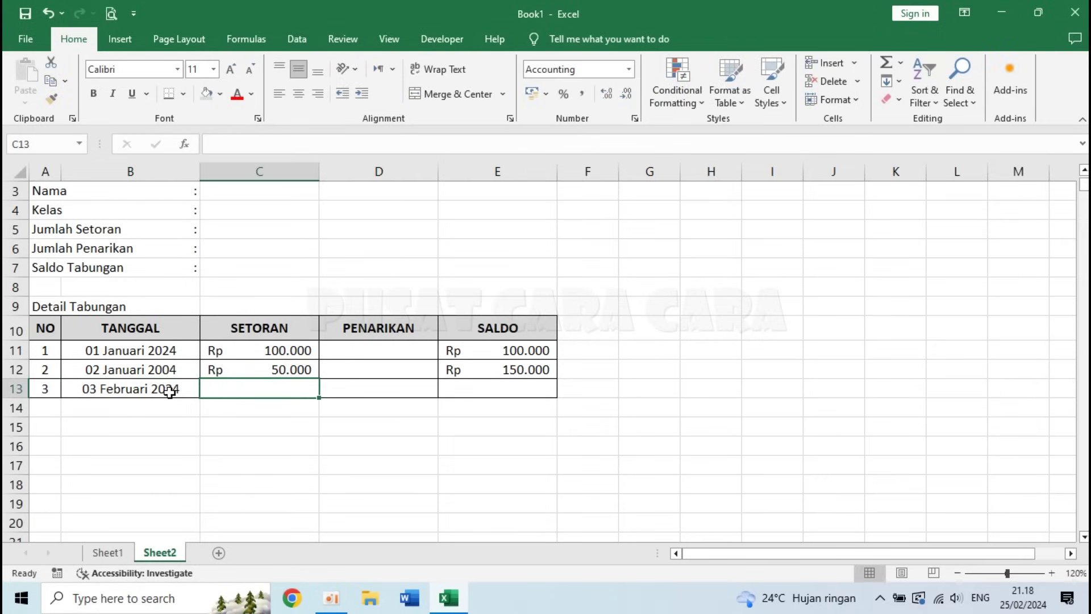
{"action": "key", "text": "Tab"}
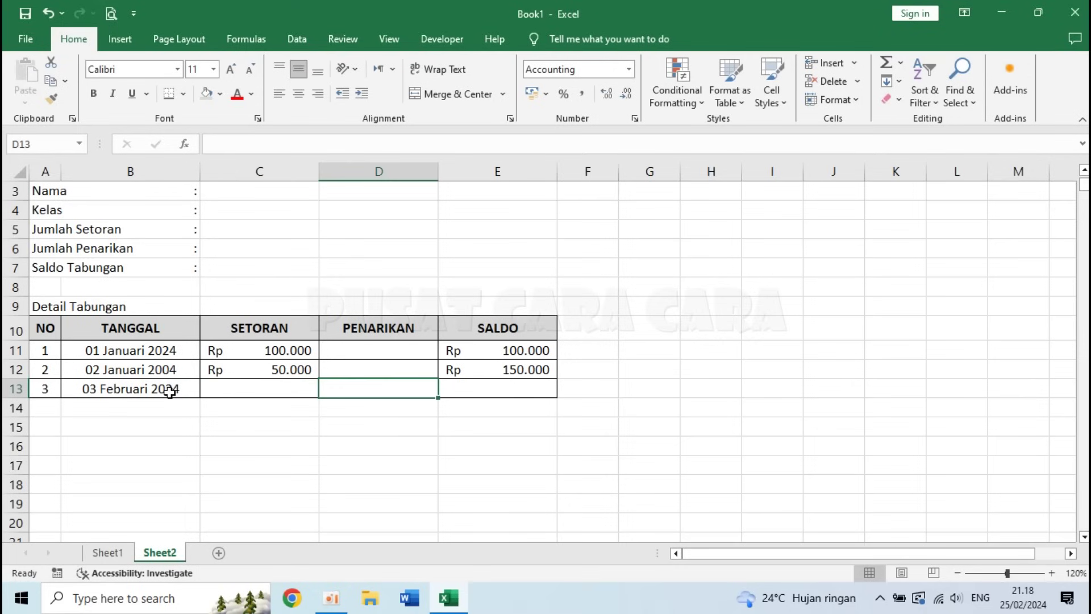
{"action": "type", "text": "10.0"}
{"action": "type", "text": "0000"}
{"action": "key", "text": "Return"}
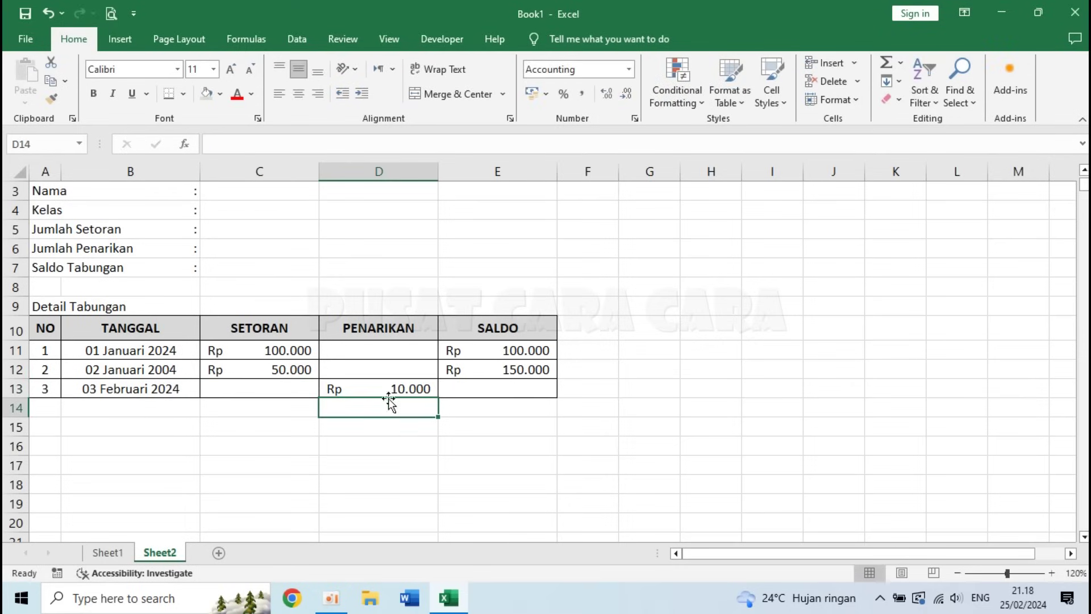
{"action": "left_click", "coordinate": [529, 385]}
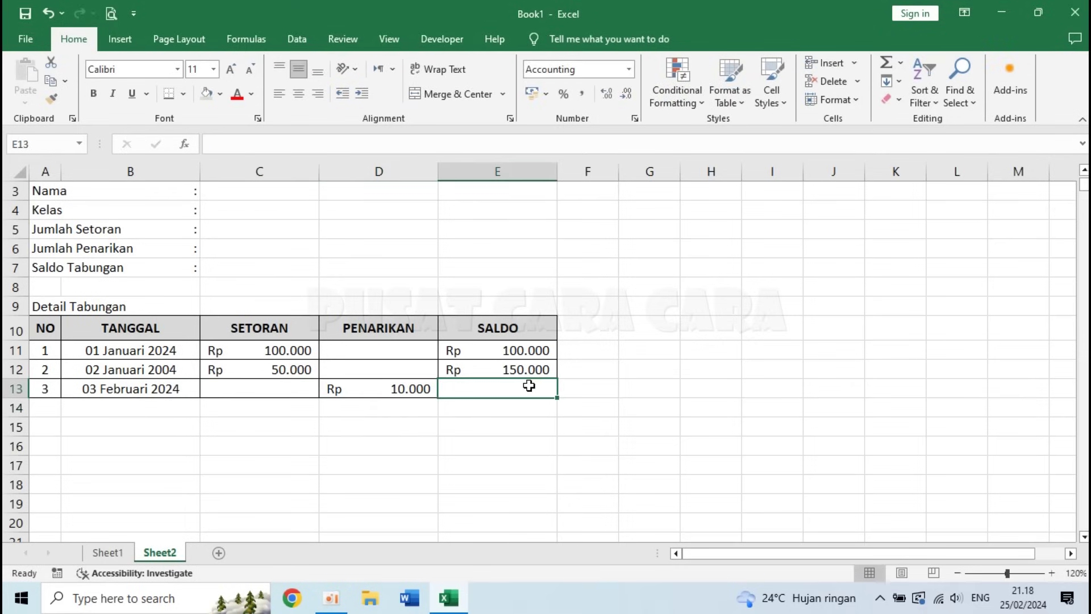
{"action": "left_click", "coordinate": [516, 370]}
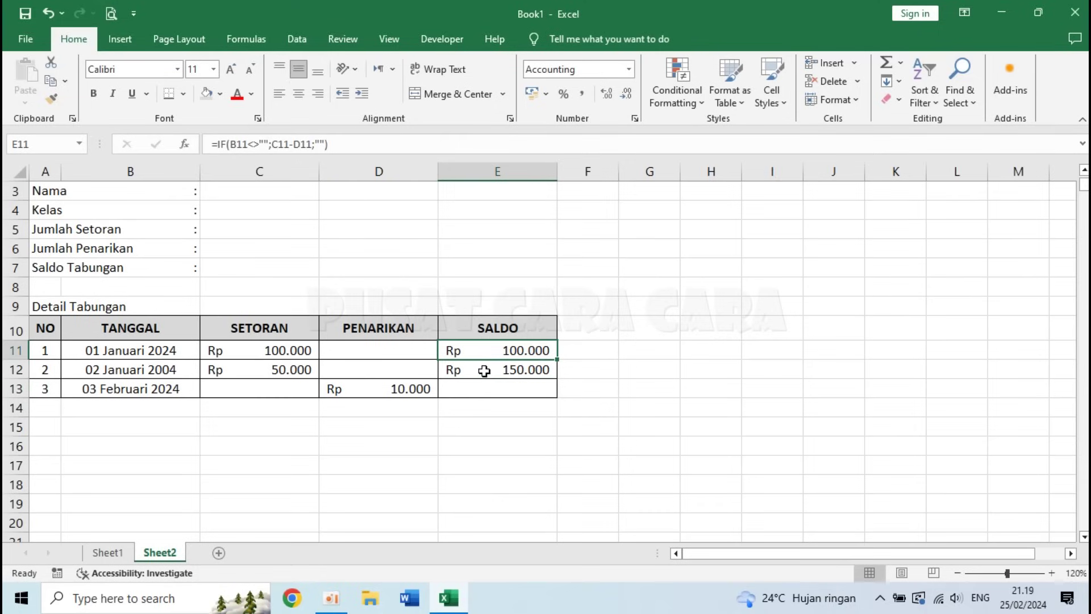
{"action": "left_click", "coordinate": [484, 371]}
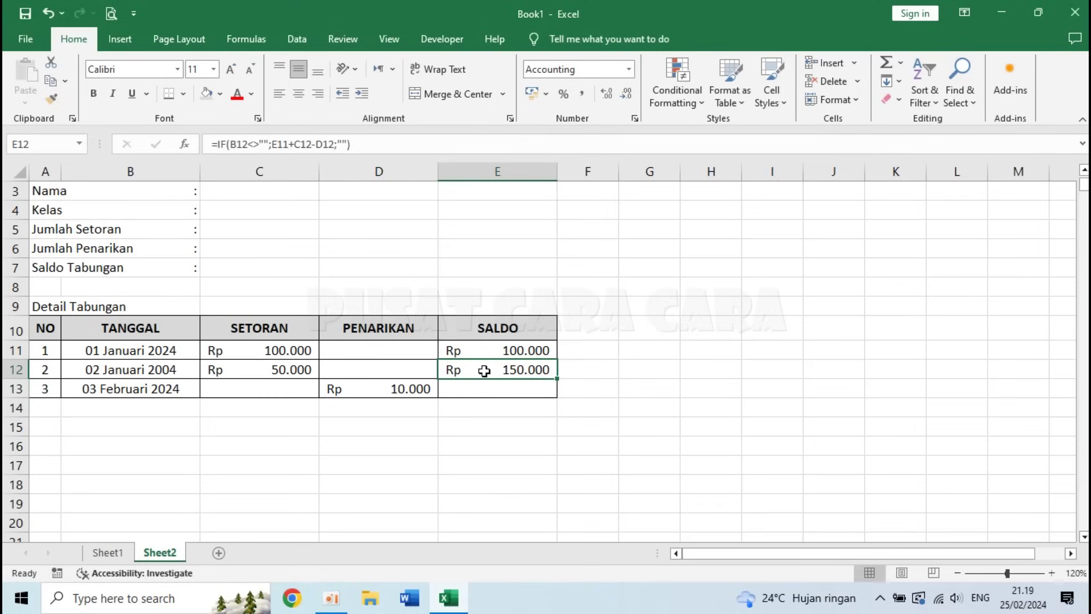
{"action": "key", "text": "ctrl+c"}
{"action": "left_click", "coordinate": [490, 389]}
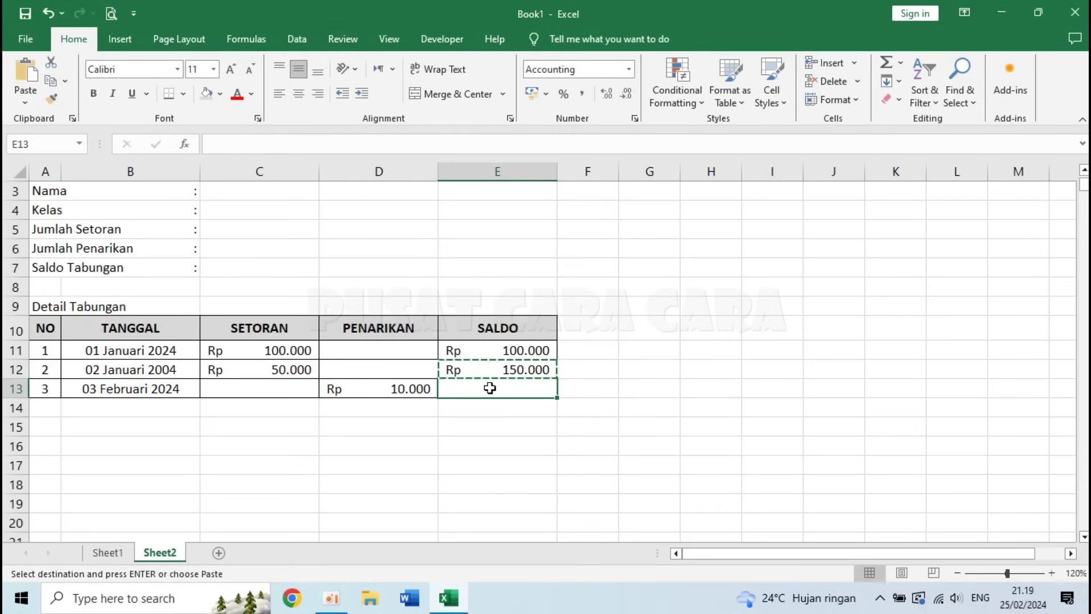
{"action": "left_click_drag", "start_coordinate": [490, 388], "coordinate": [494, 529]}
{"action": "key", "text": "Return"}
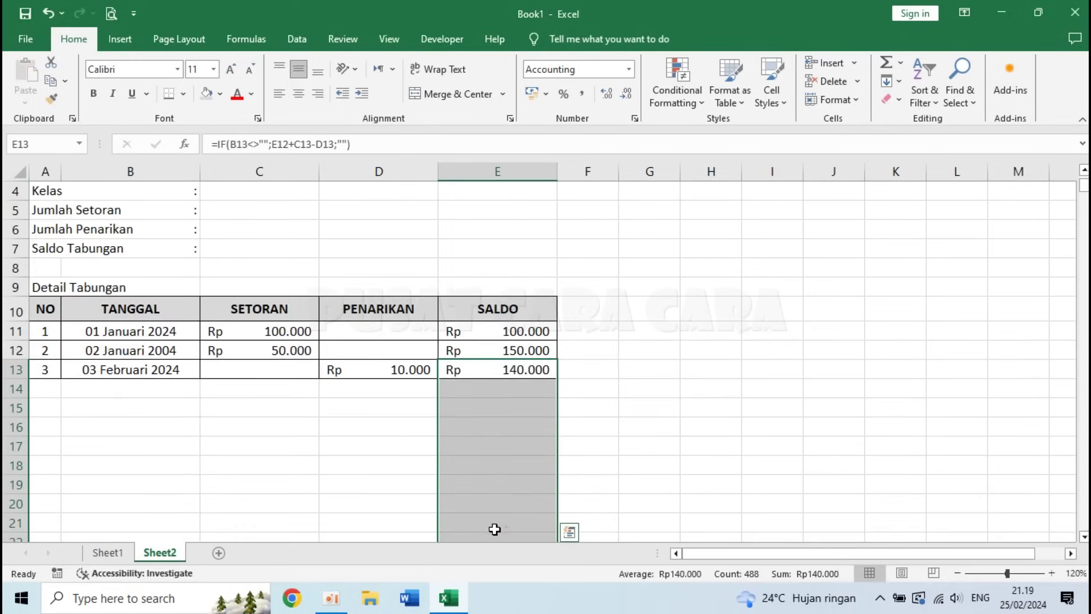
{"action": "left_click", "coordinate": [411, 375]}
{"action": "left_click", "coordinate": [410, 386]}
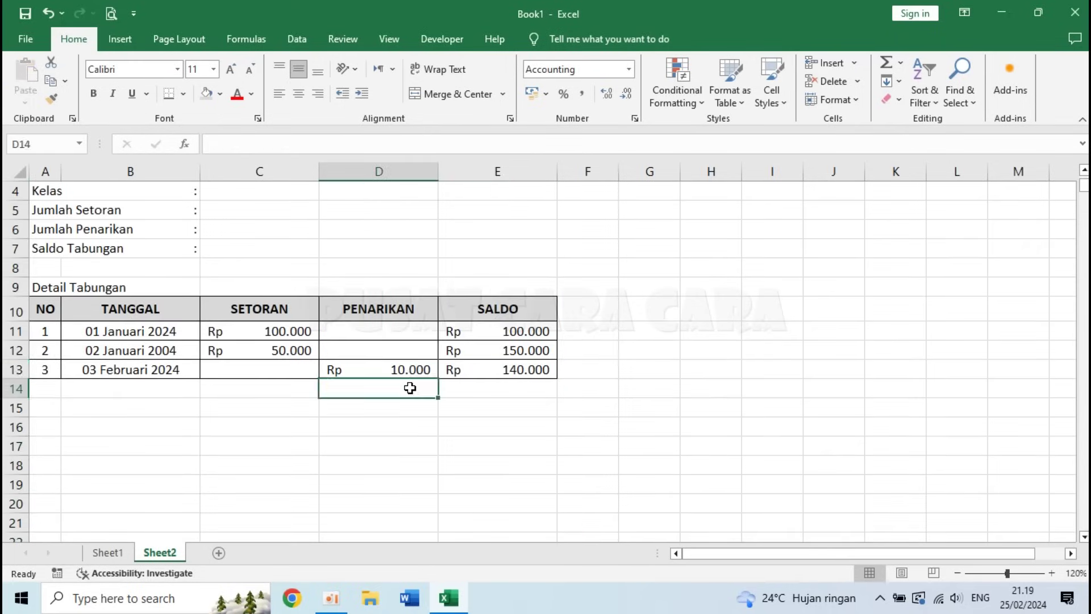
{"action": "left_click", "coordinate": [514, 369]}
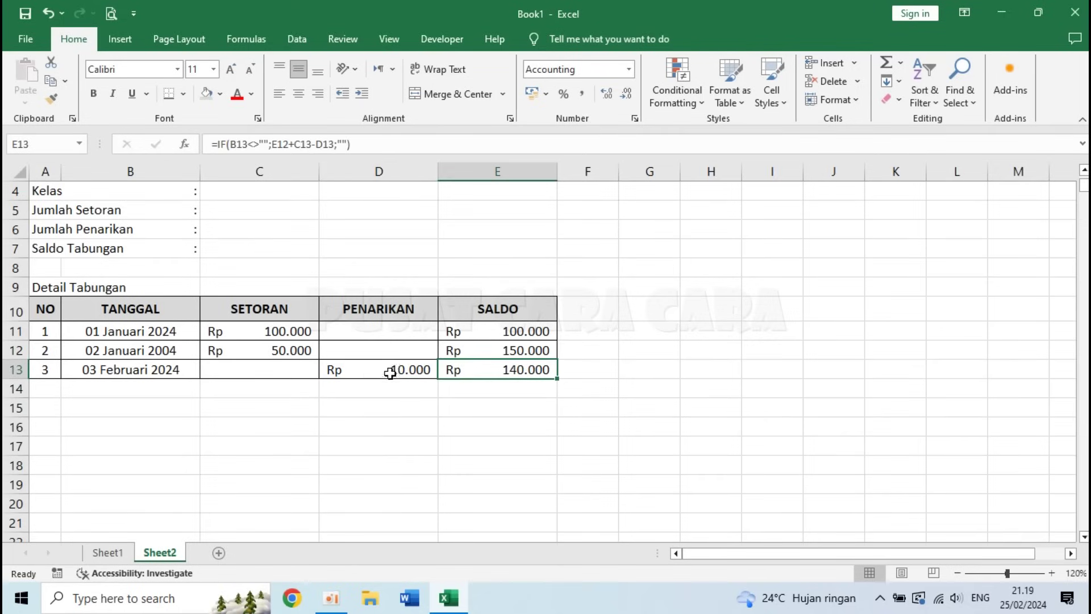
{"action": "left_click", "coordinate": [492, 331]}
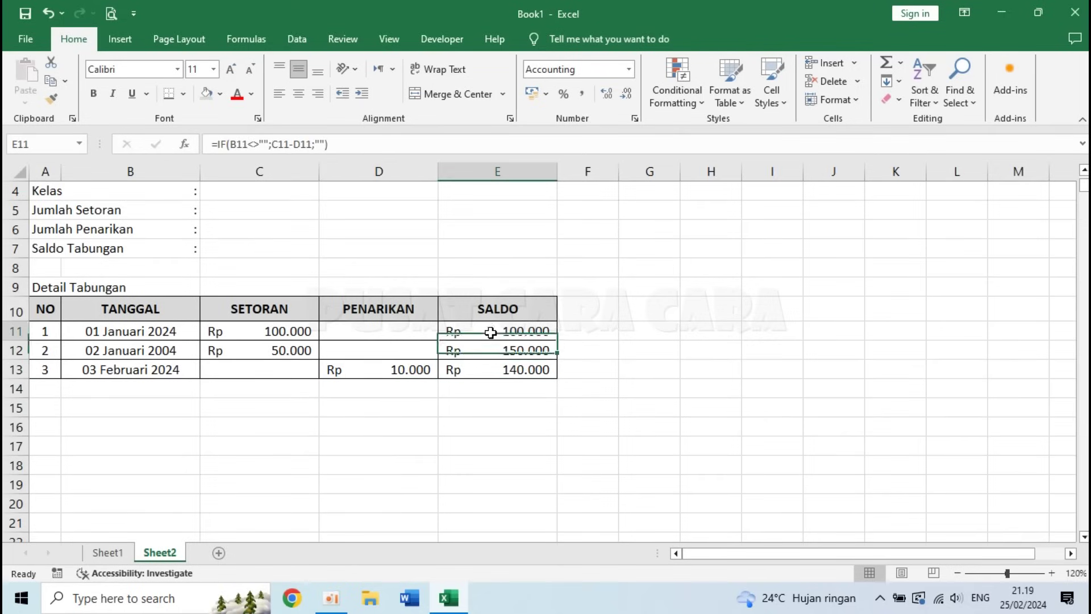
{"action": "left_click", "coordinate": [510, 355]}
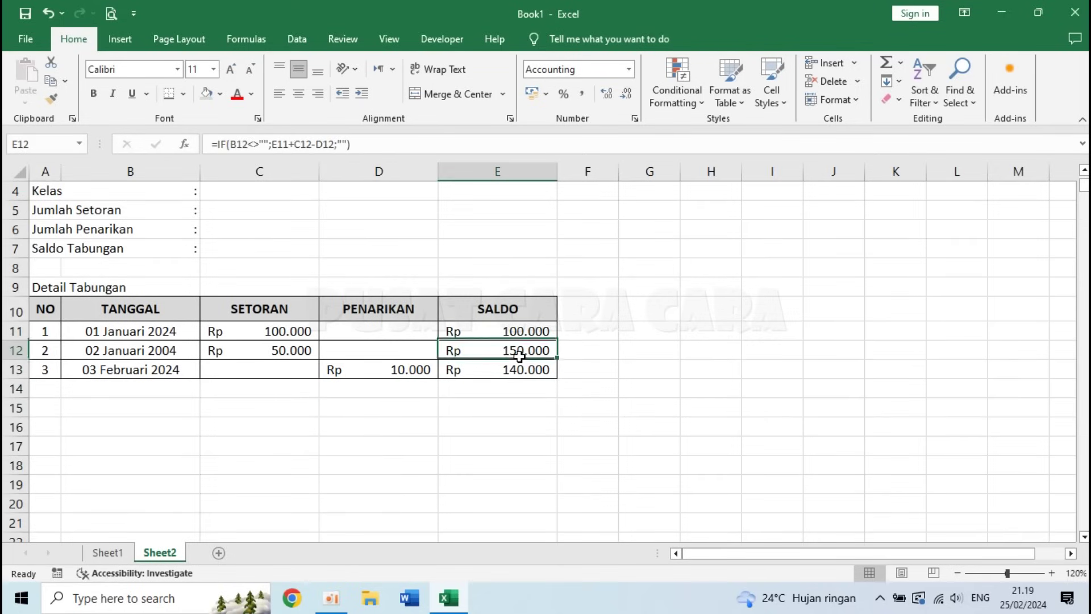
{"action": "left_click", "coordinate": [387, 367]}
{"action": "left_click", "coordinate": [514, 371]}
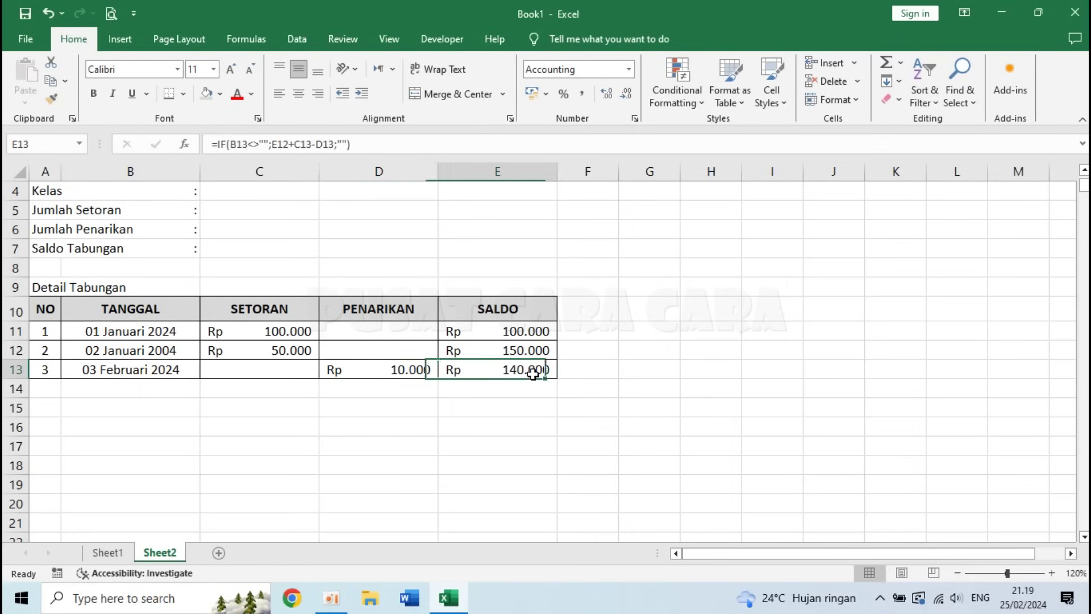
{"action": "scroll", "coordinate": [337, 387], "scroll_direction": "up", "scroll_amount": 1}
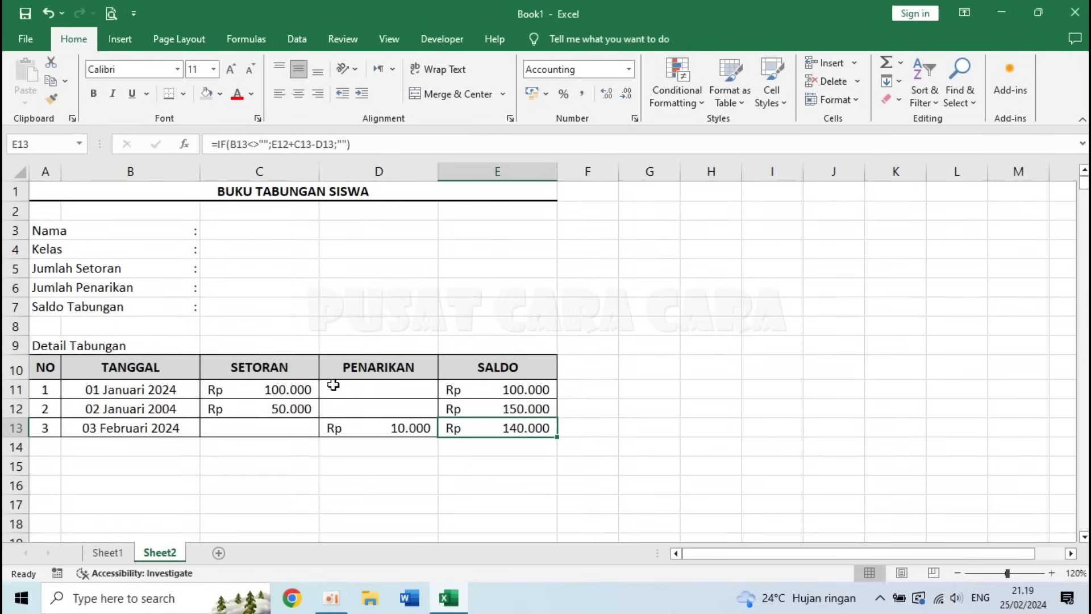
{"action": "left_click", "coordinate": [232, 232]}
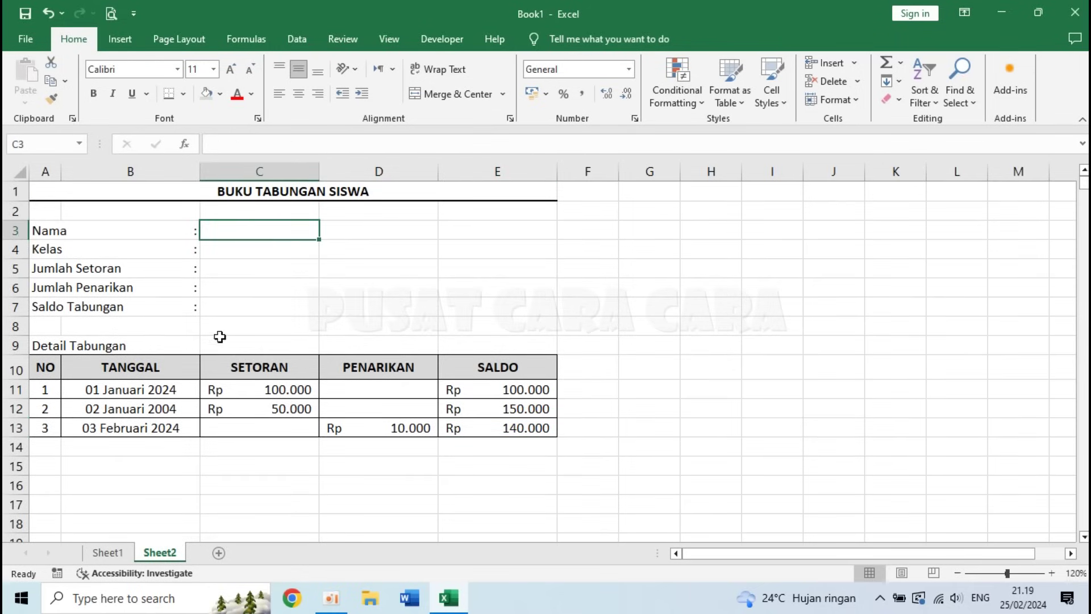
- Link the Nama field in C3 to the first student's name in Sheet1!C8
{"action": "left_click", "coordinate": [108, 553]}
{"action": "left_click", "coordinate": [191, 328]}
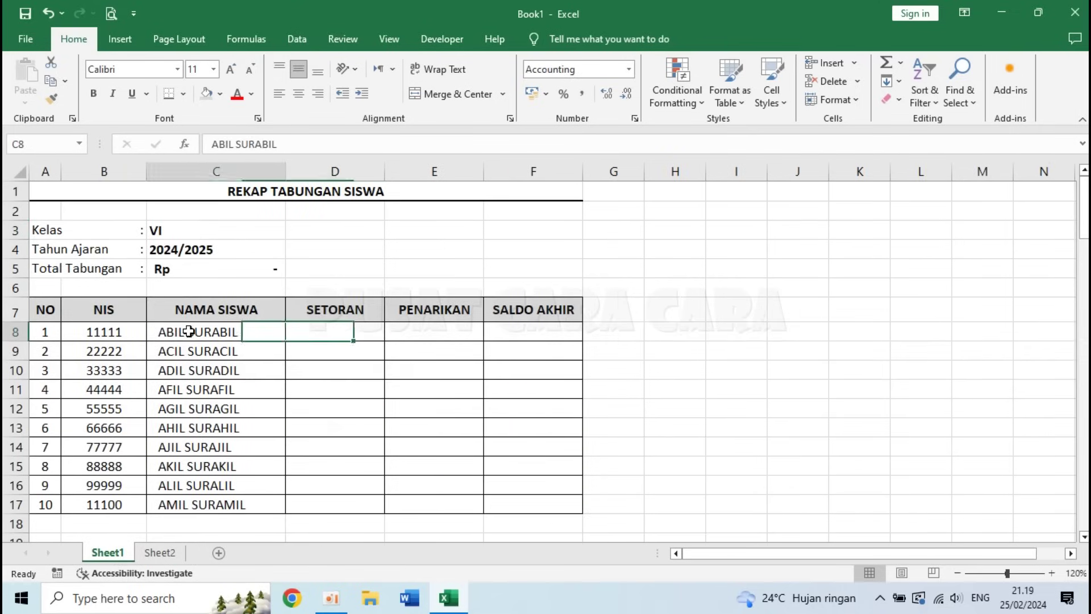
{"action": "left_click", "coordinate": [171, 557]}
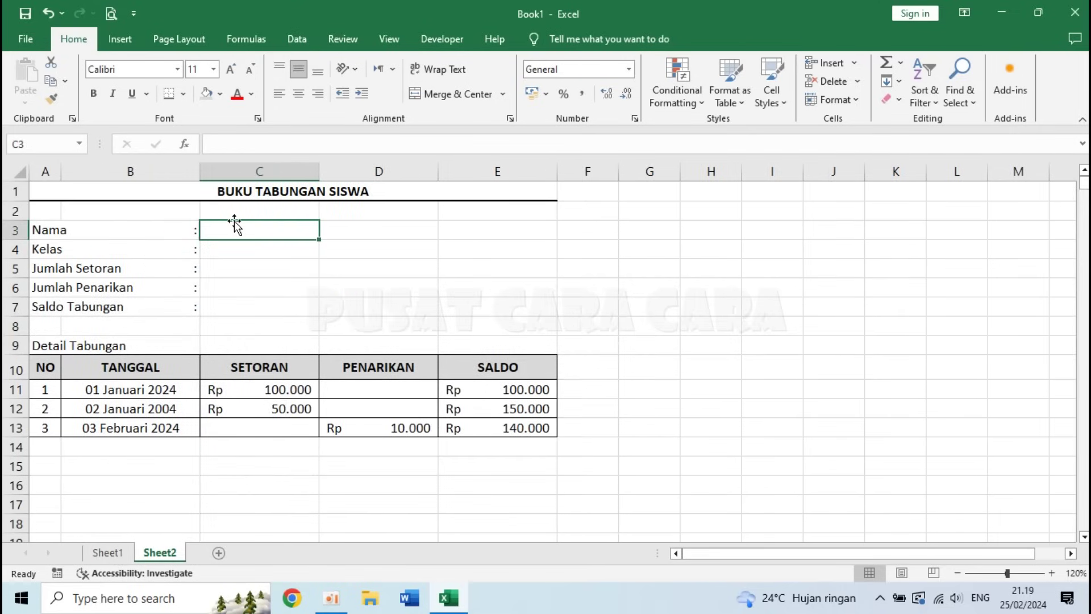
{"action": "type", "text": "="}
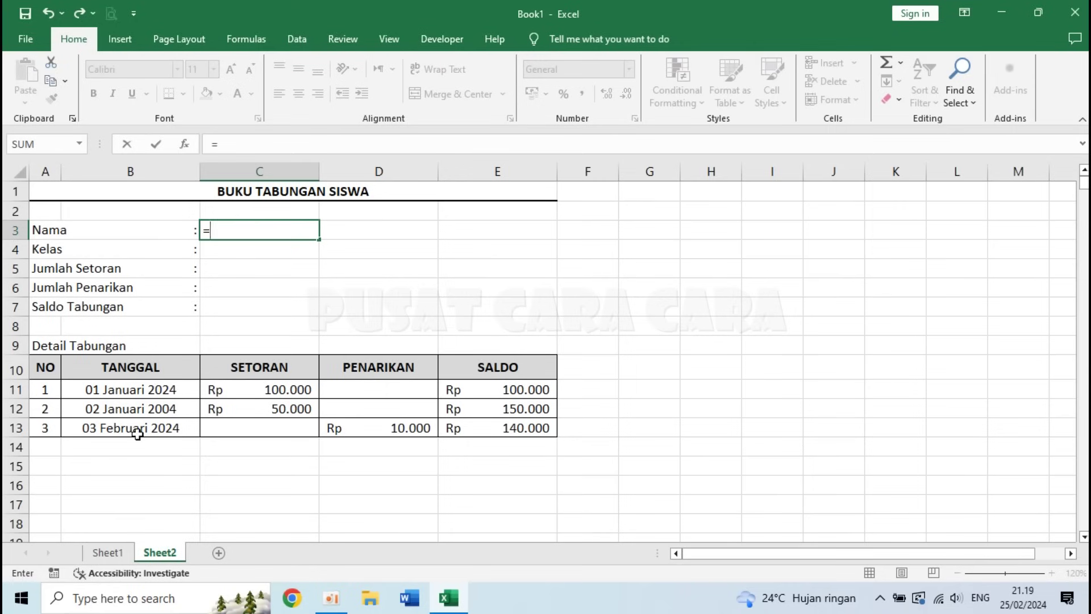
{"action": "left_click", "coordinate": [111, 554]}
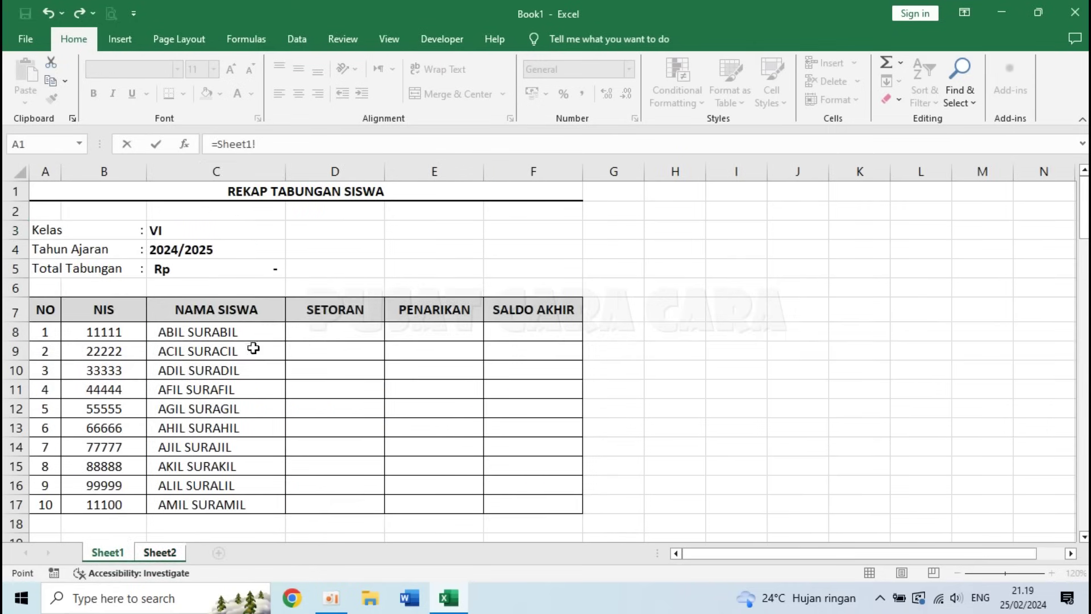
{"action": "left_click", "coordinate": [186, 333]}
{"action": "key", "text": "Return"}
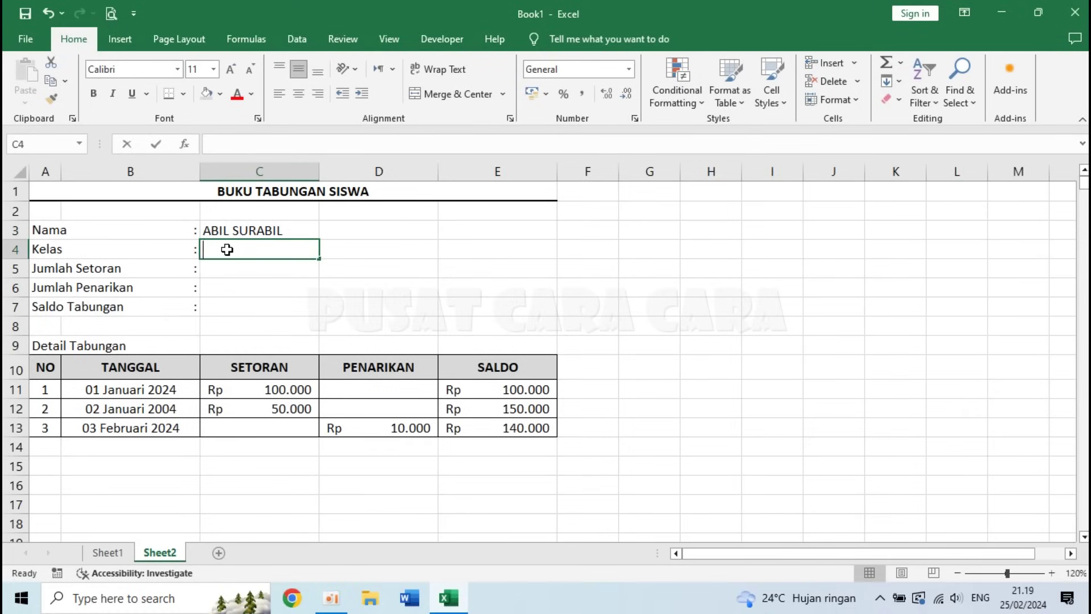
- Link the Kelas field in C4 to Sheet1!C3 so it shows class VI
{"action": "type", "text": "="}
{"action": "left_click", "coordinate": [109, 552]}
{"action": "left_click", "coordinate": [169, 232]}
{"action": "key", "text": "Return"}
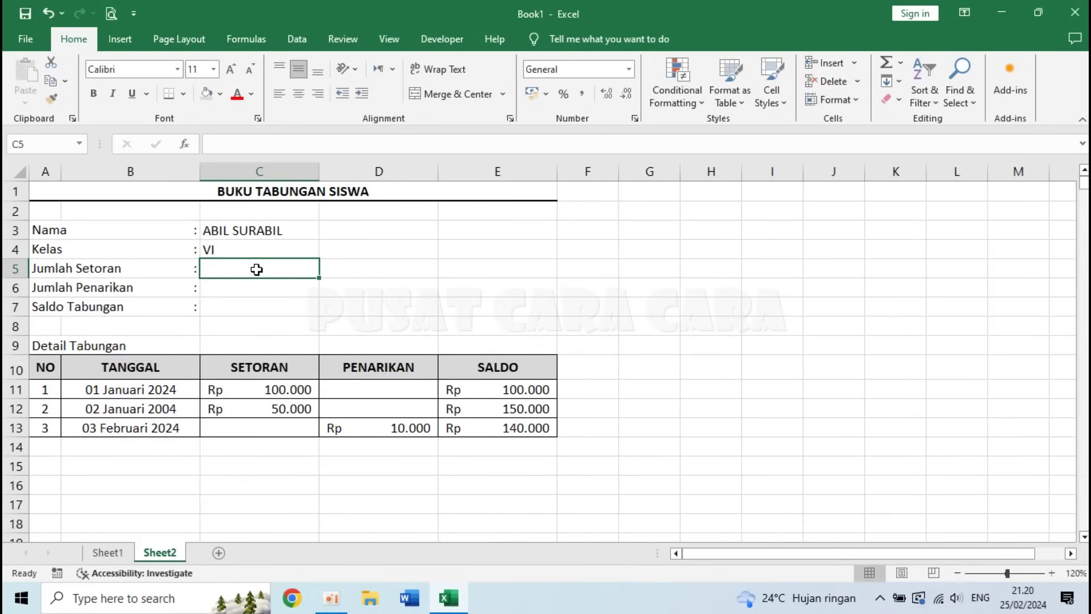
{"action": "left_click", "coordinate": [259, 392]}
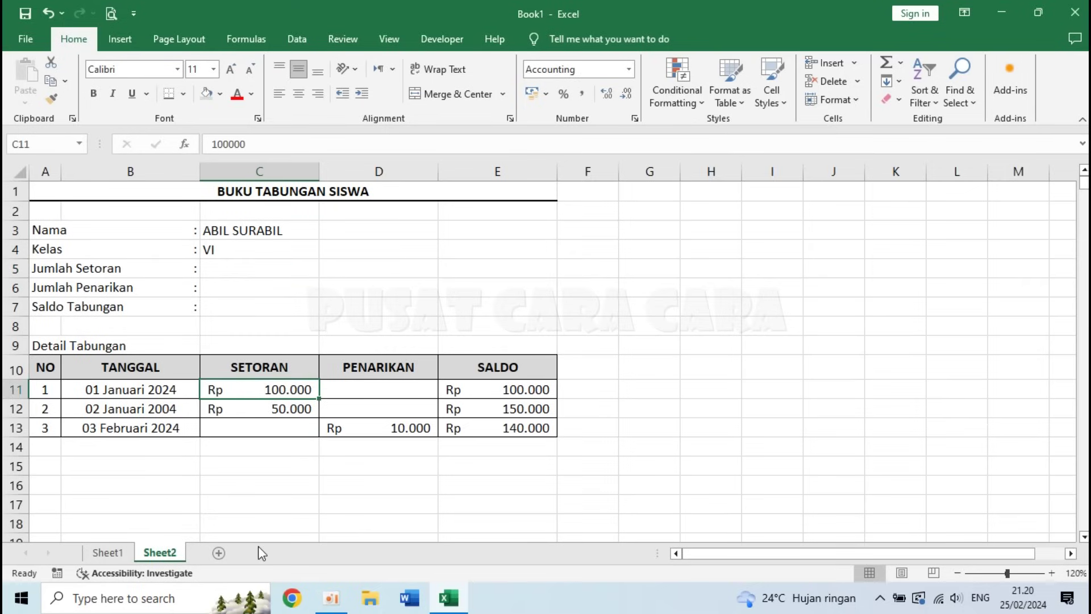
- Total the SETORAN column in C5 with =SUM(C11:C500), giving Rp 150.000
{"action": "left_click", "coordinate": [260, 268]}
{"action": "type", "text": "="}
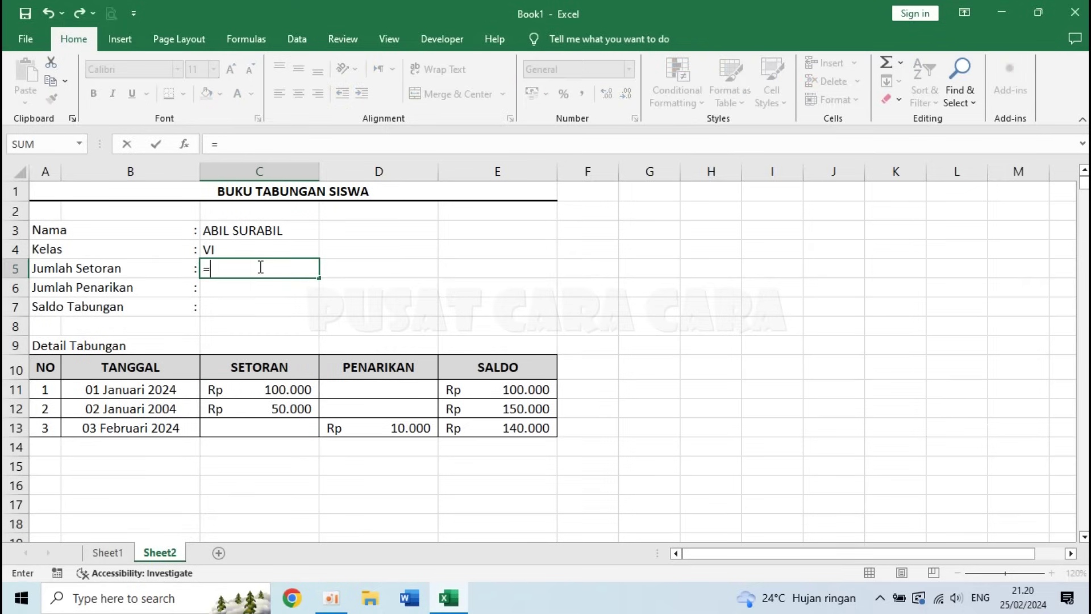
{"action": "type", "text": "SUM"}
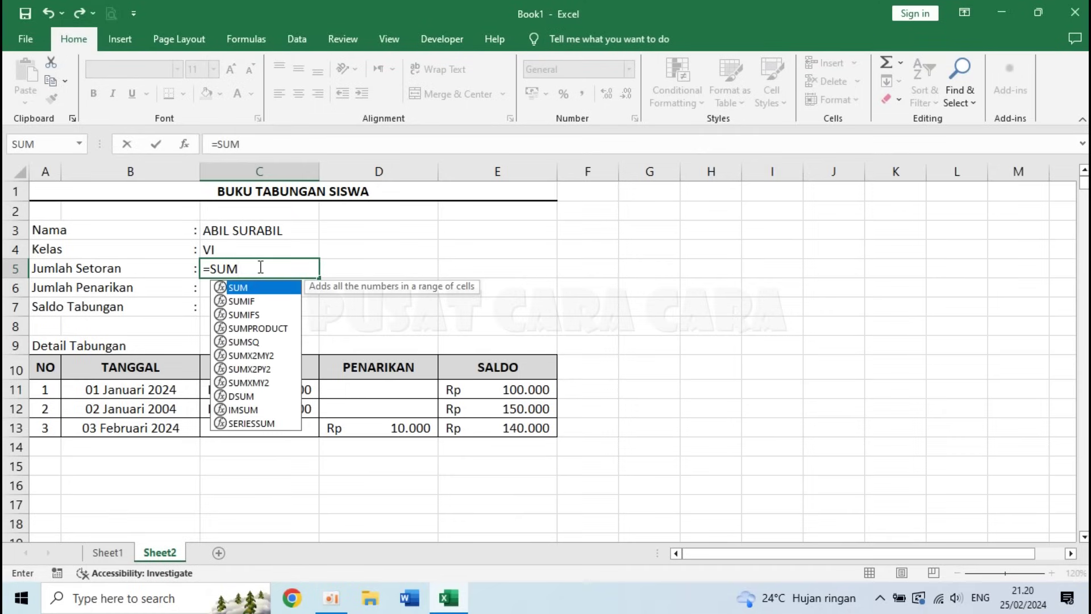
{"action": "type", "text": "("}
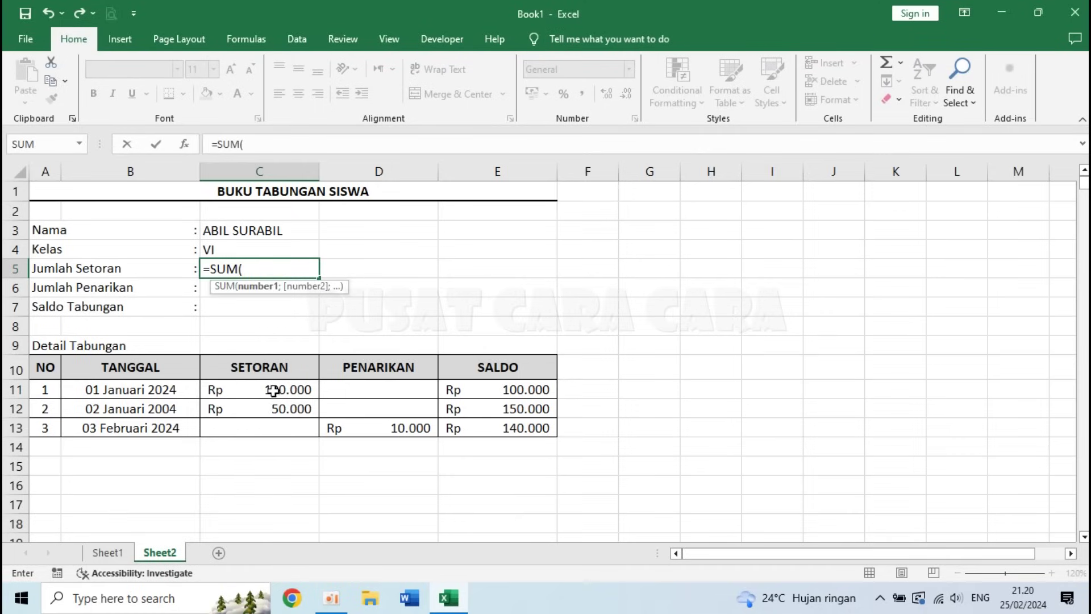
{"action": "left_click_drag", "start_coordinate": [268, 391], "coordinate": [251, 505]}
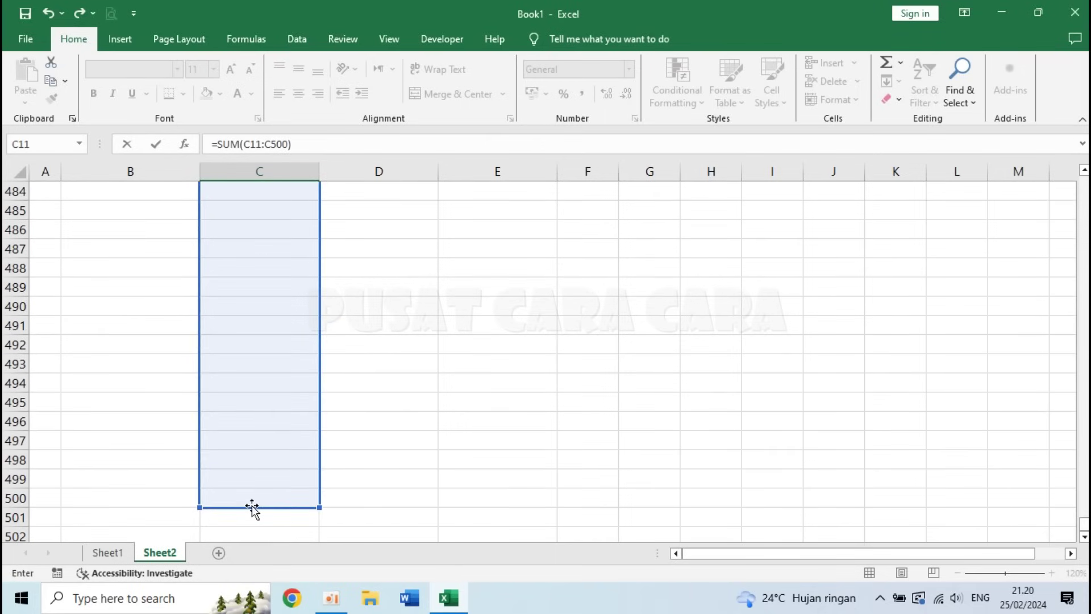
{"action": "key", "text": "Return"}
{"action": "scroll", "coordinate": [297, 225], "scroll_direction": "up", "scroll_amount": 1}
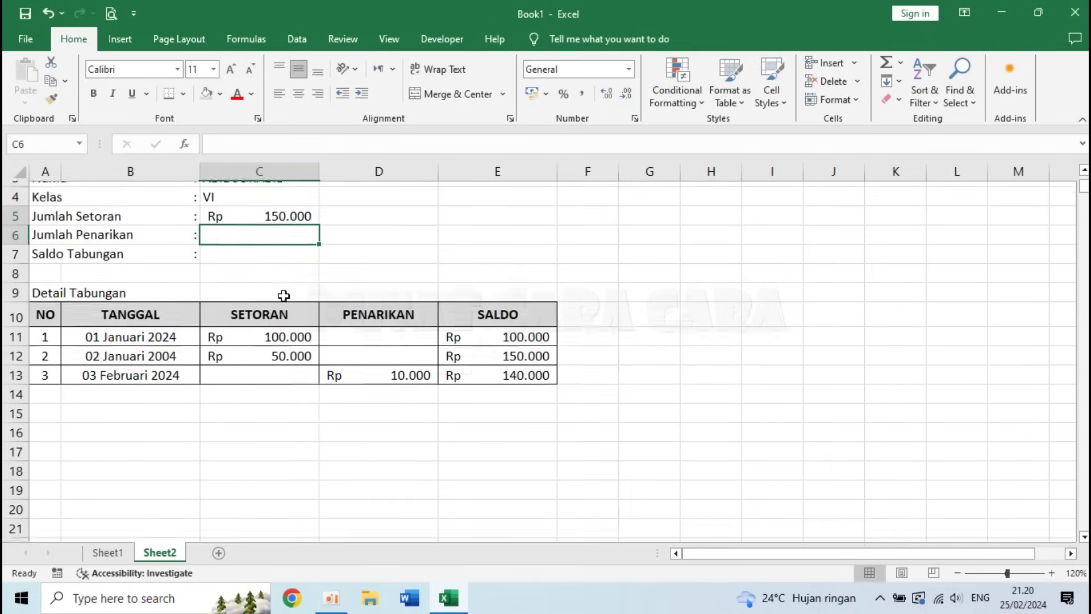
{"action": "left_click", "coordinate": [280, 212]}
{"action": "scroll", "coordinate": [280, 267], "scroll_direction": "up", "scroll_amount": 1}
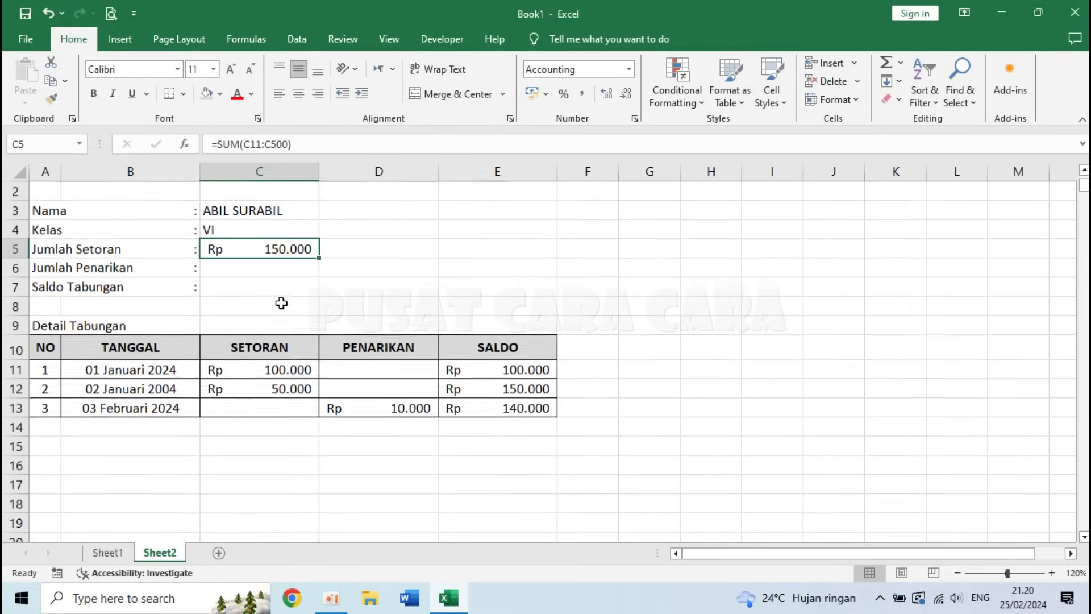
{"action": "left_click", "coordinate": [281, 370]}
{"action": "left_click", "coordinate": [280, 388]}
- Enter =SUM(D11:D500) in C6 to total the withdrawals at Rp 10.000
{"action": "left_click", "coordinate": [263, 268]}
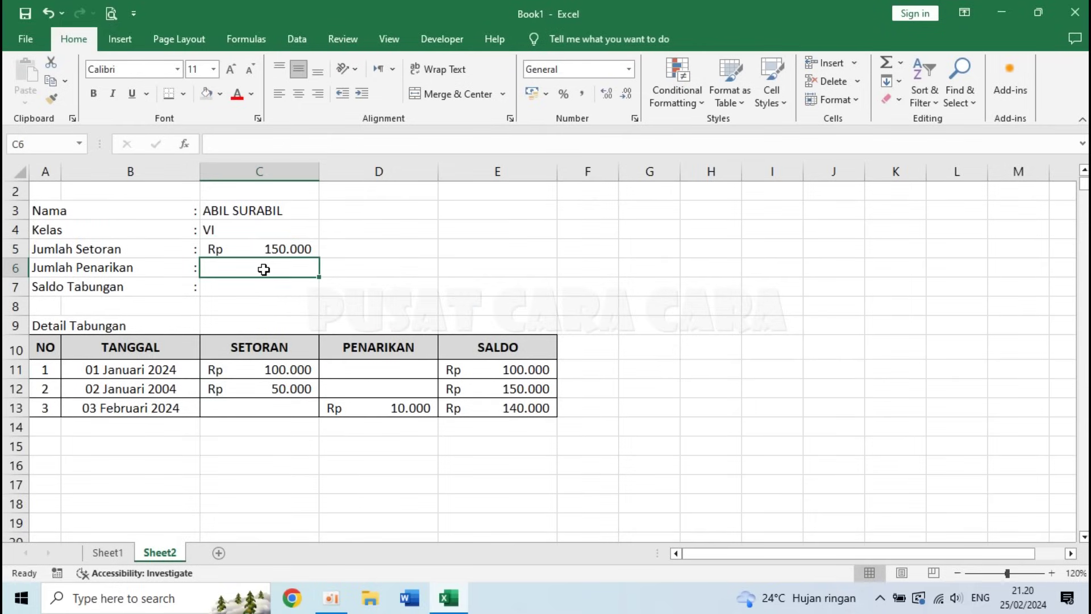
{"action": "left_click", "coordinate": [385, 374]}
{"action": "left_click", "coordinate": [265, 267]}
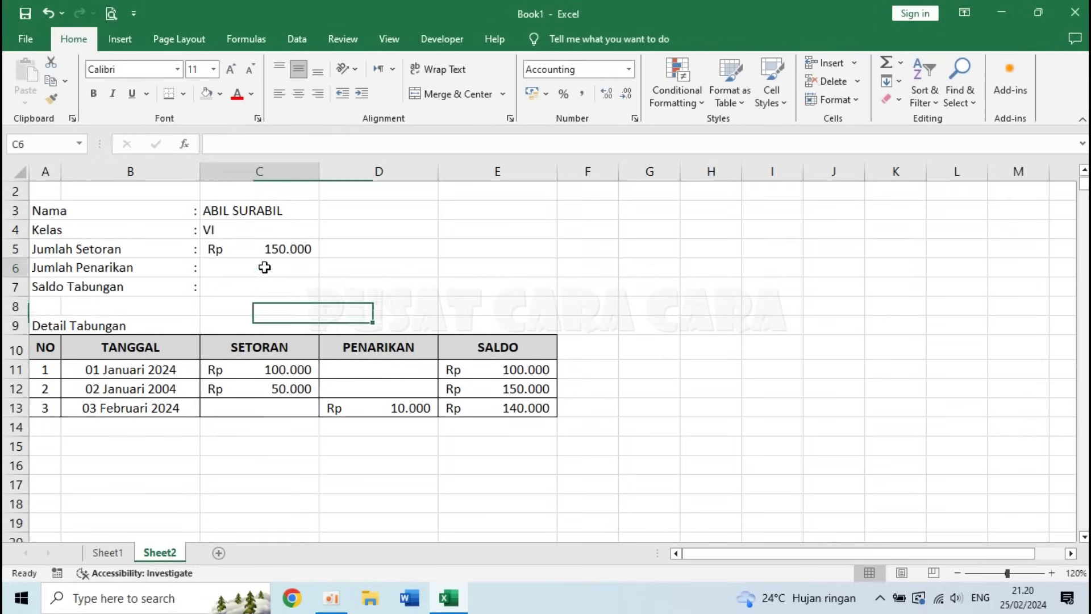
{"action": "type", "text": "=SUM"}
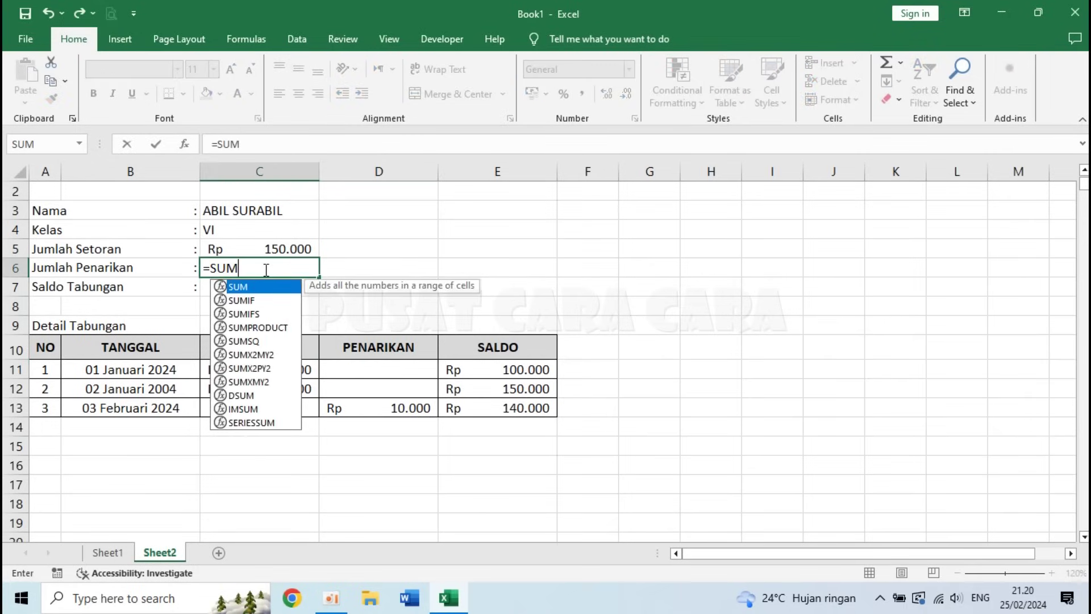
{"action": "type", "text": "("}
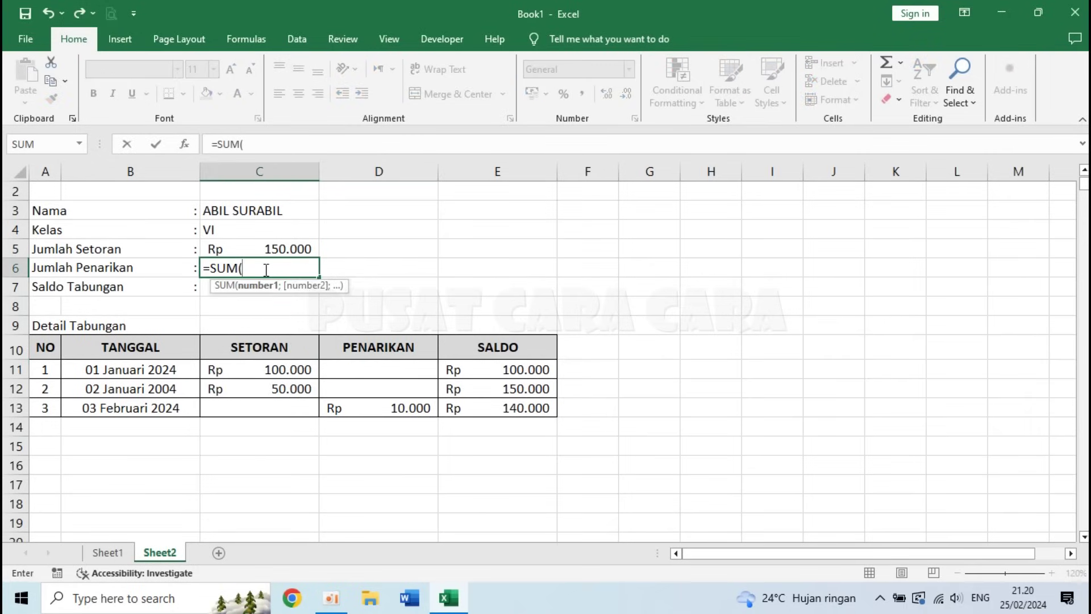
{"action": "type", "text": "D11:D50"}
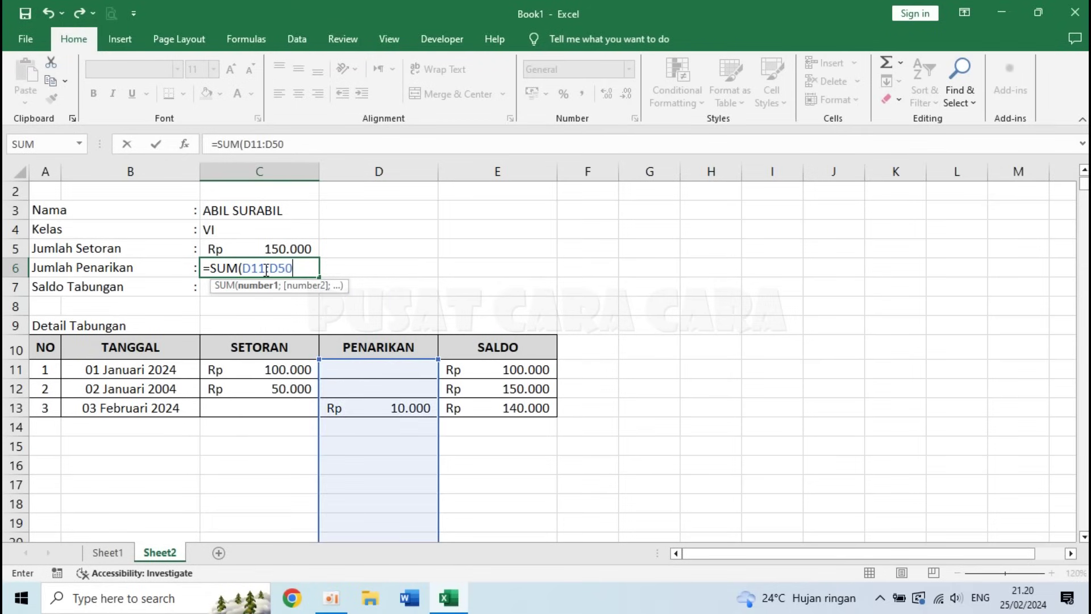
{"action": "type", "text": "0)"}
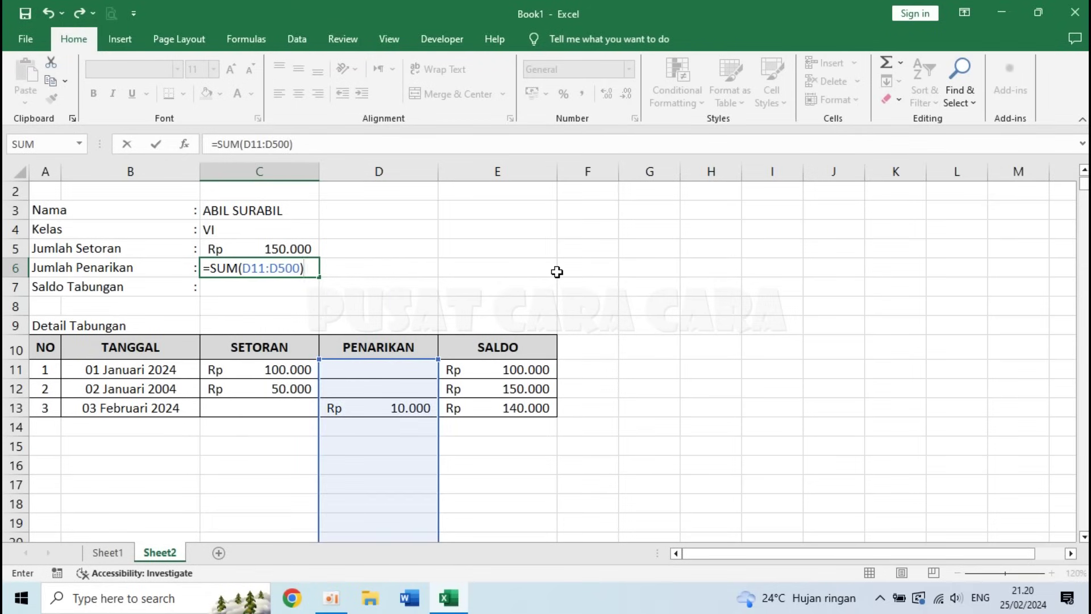
{"action": "key", "text": "Return"}
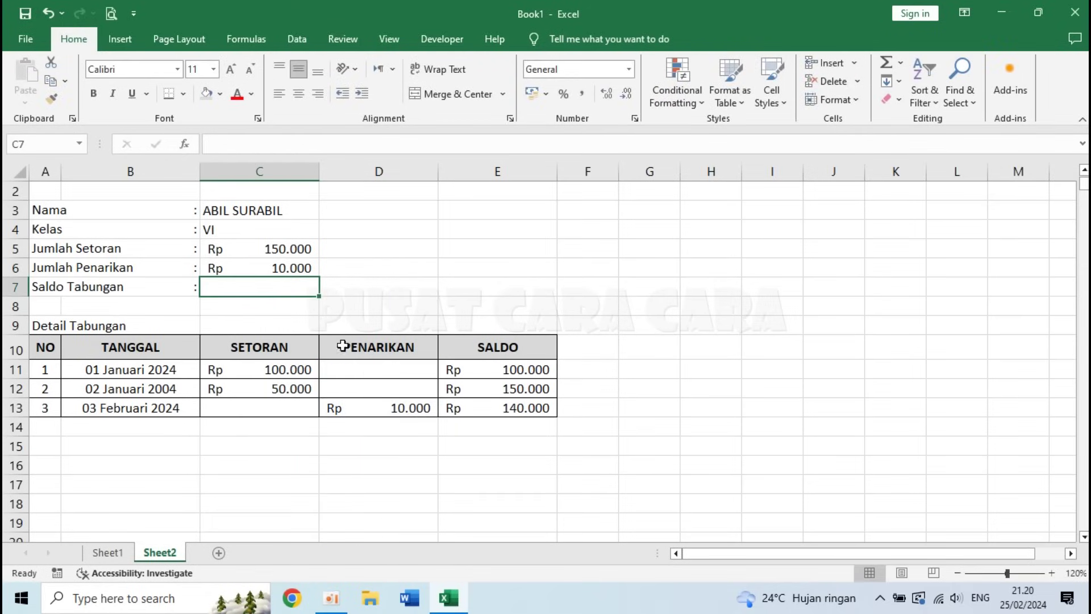
- Compute Saldo Tabungan in C7 as =C5-C6, showing Rp 140.000
{"action": "type", "text": "="}
{"action": "left_click", "coordinate": [270, 249]}
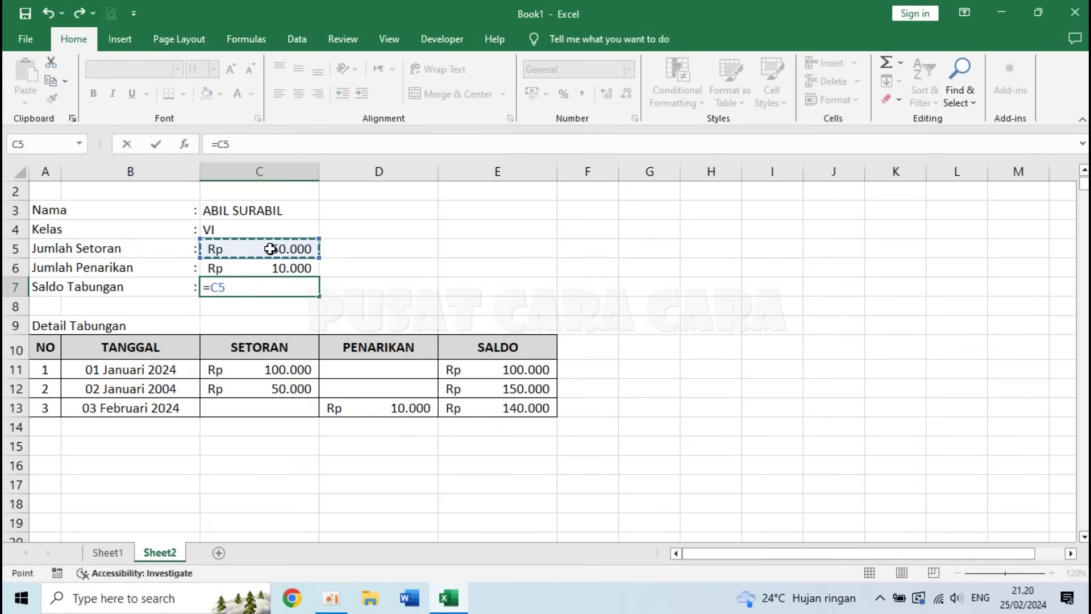
{"action": "type", "text": "-"}
{"action": "left_click", "coordinate": [281, 268]}
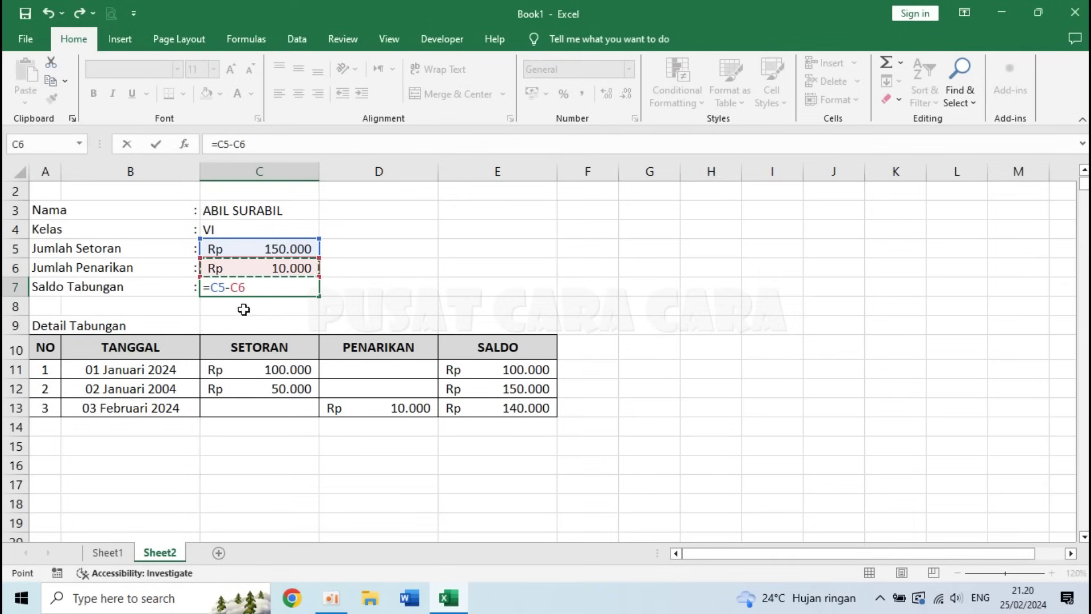
{"action": "key", "text": "Return"}
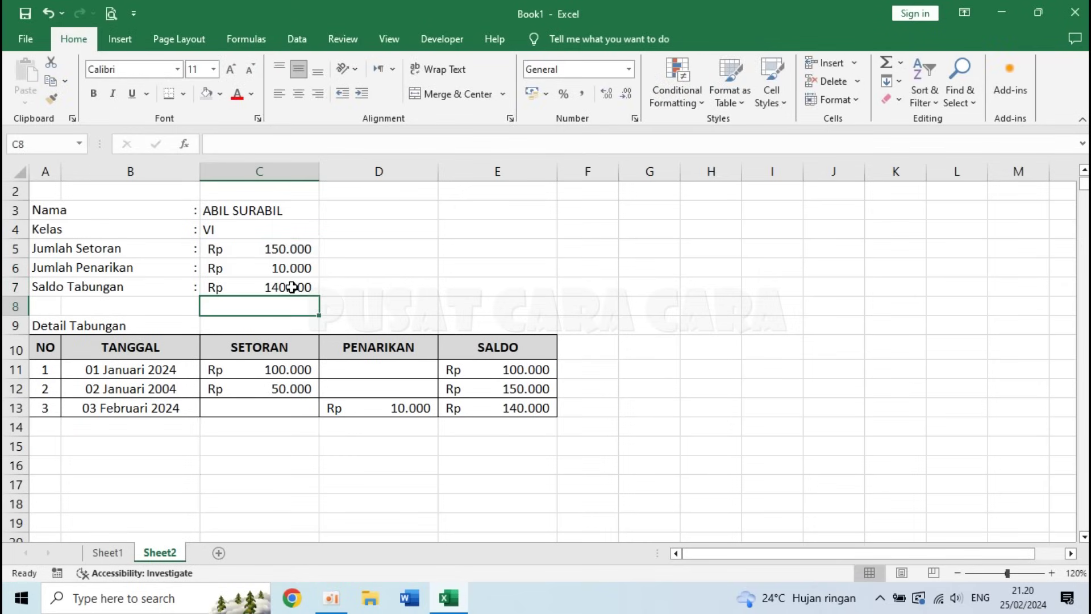
{"action": "left_click", "coordinate": [292, 287]}
{"action": "left_click", "coordinate": [518, 408]}
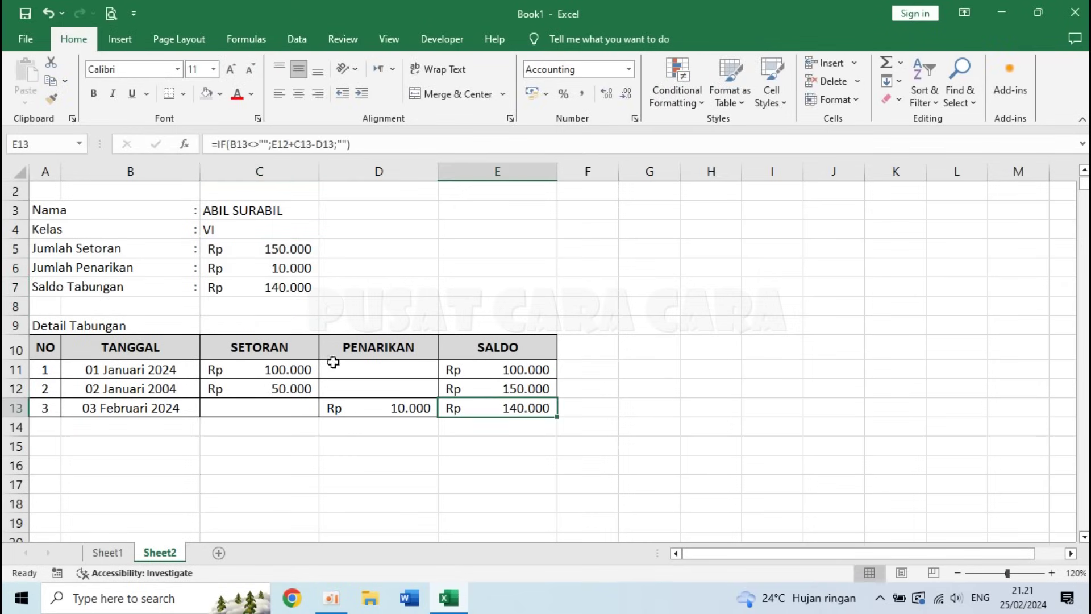
- Make the summary values in C3:C7 bold and slightly indented
{"action": "left_click_drag", "start_coordinate": [233, 211], "coordinate": [242, 286]}
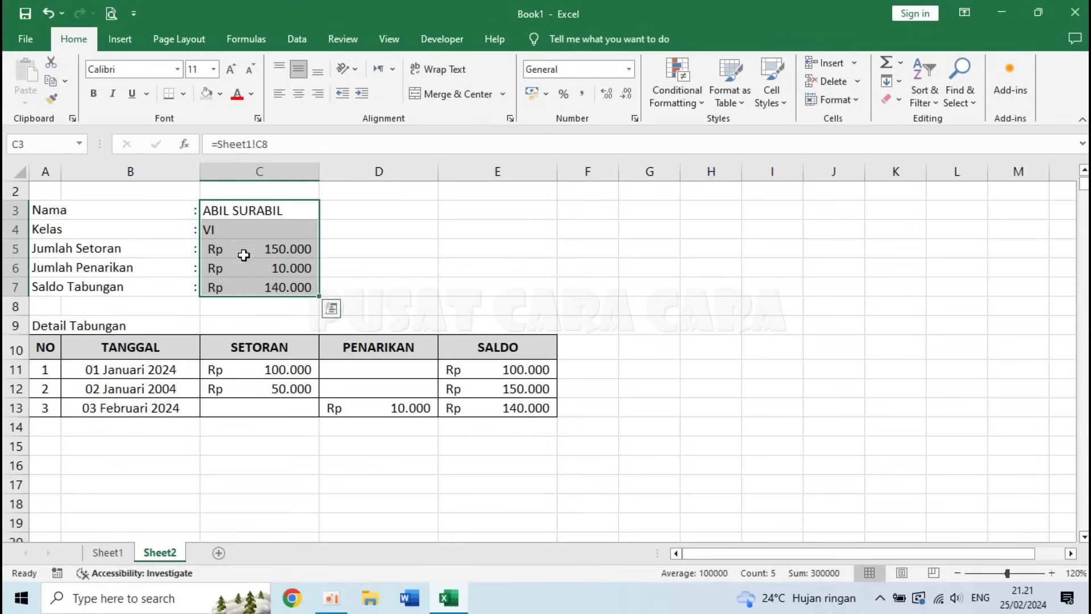
{"action": "left_click", "coordinate": [94, 94]}
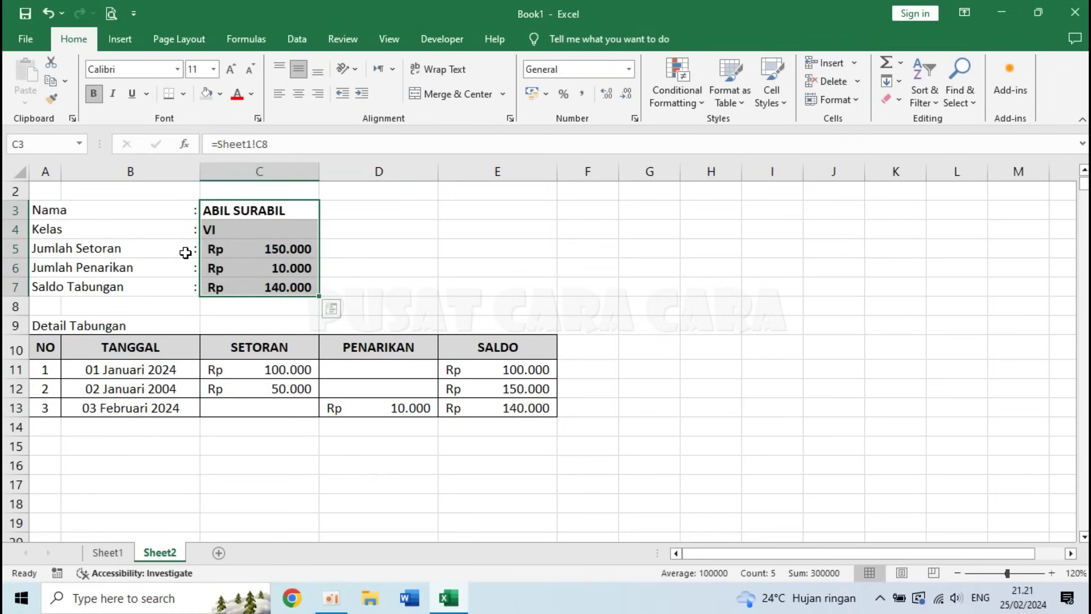
{"action": "left_click", "coordinate": [360, 94]}
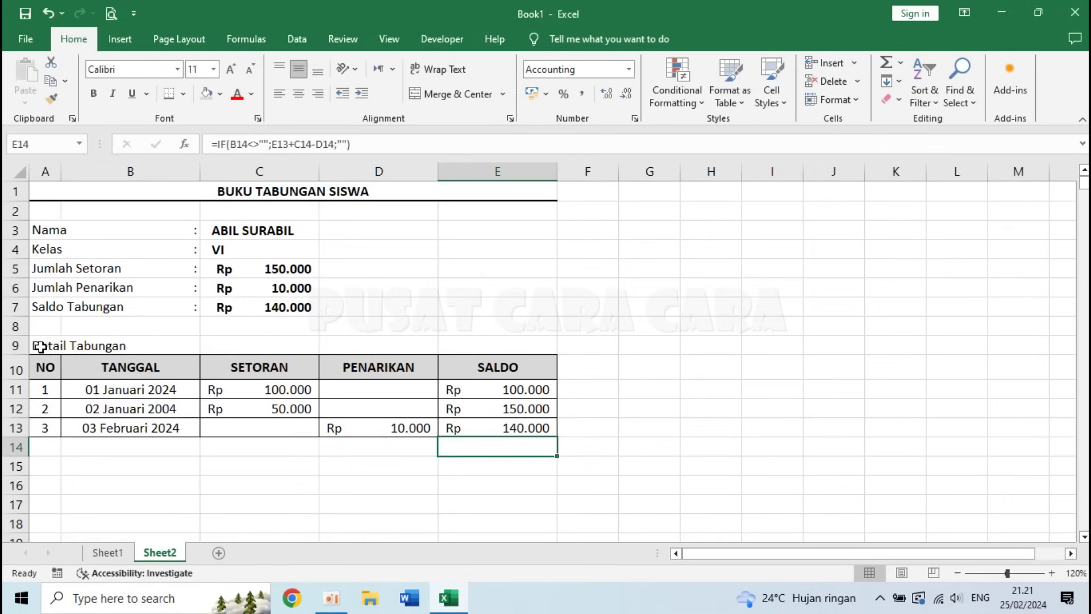
- Make the Detail Tabungan label in A9 bold
{"action": "left_click", "coordinate": [40, 346]}
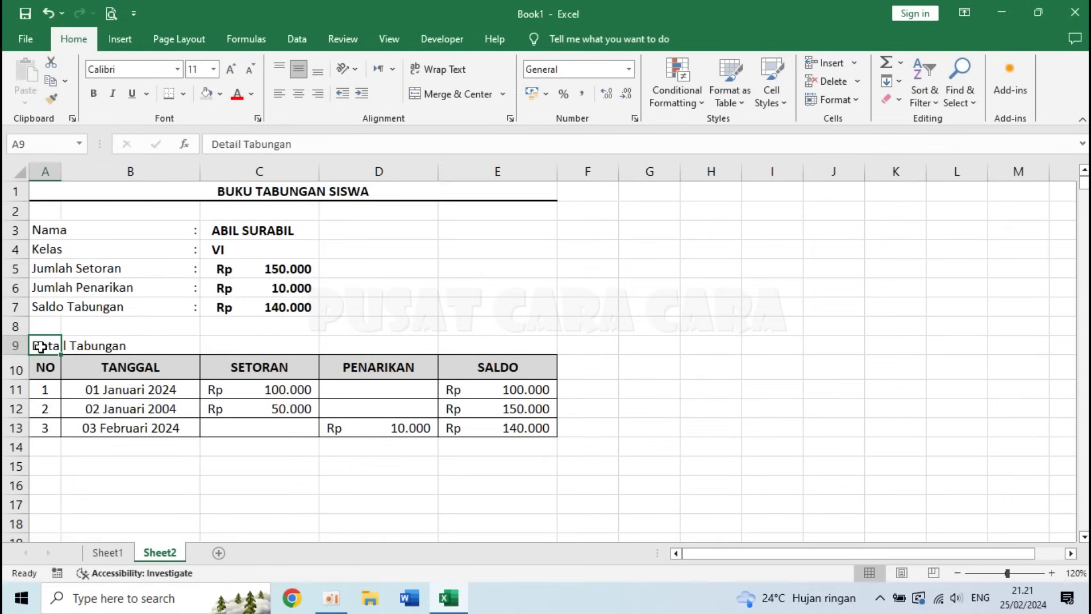
{"action": "left_click", "coordinate": [90, 94]}
{"action": "left_click", "coordinate": [222, 466]}
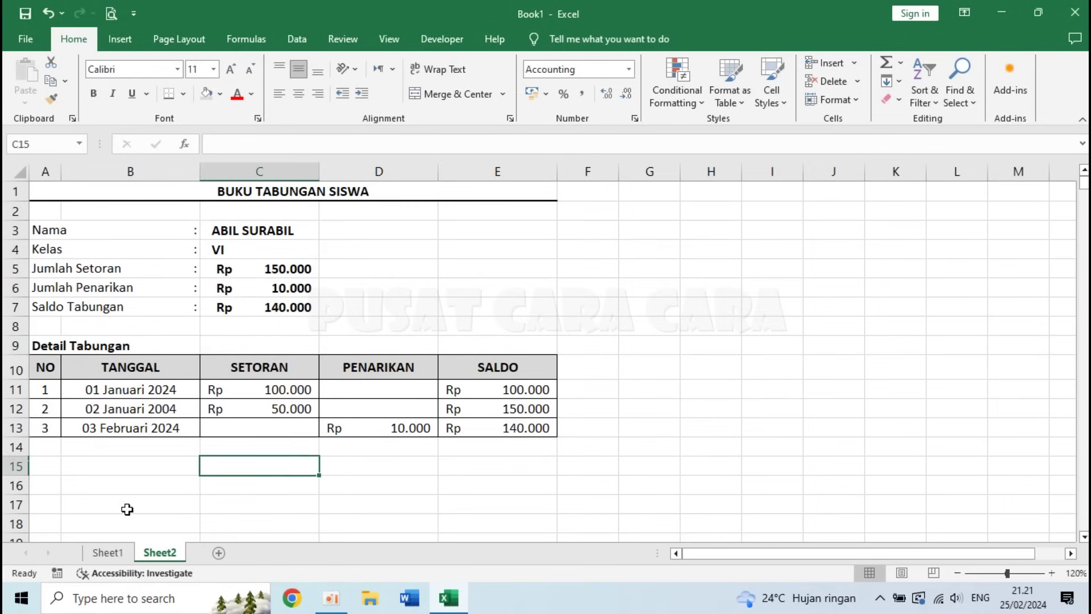
{"action": "left_click", "coordinate": [656, 192]}
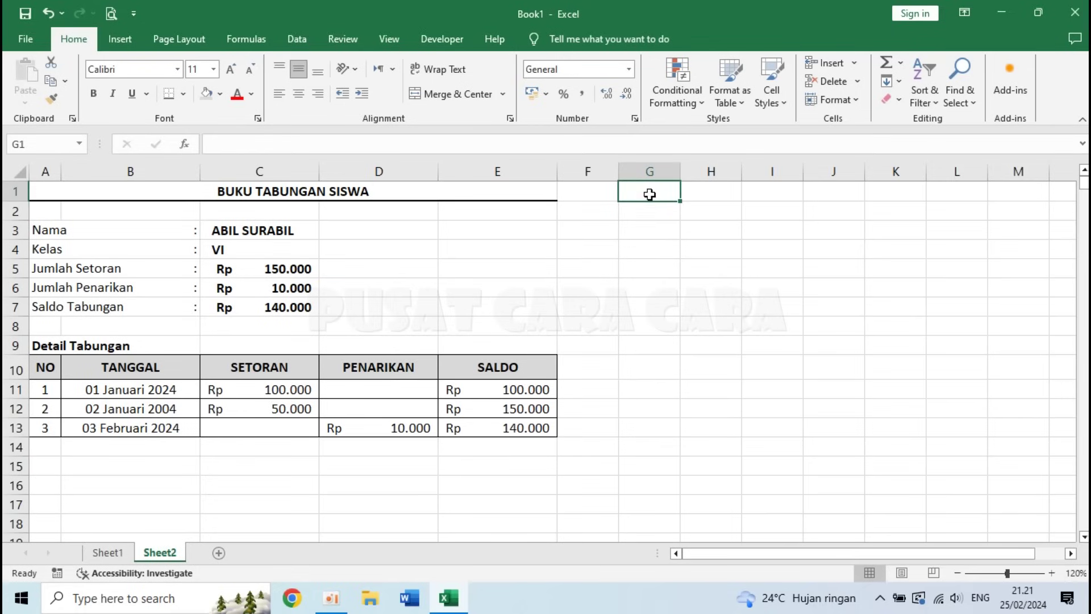
- Enter the word BACK in cell G1 of the savings book sheet
{"action": "left_click", "coordinate": [108, 552]}
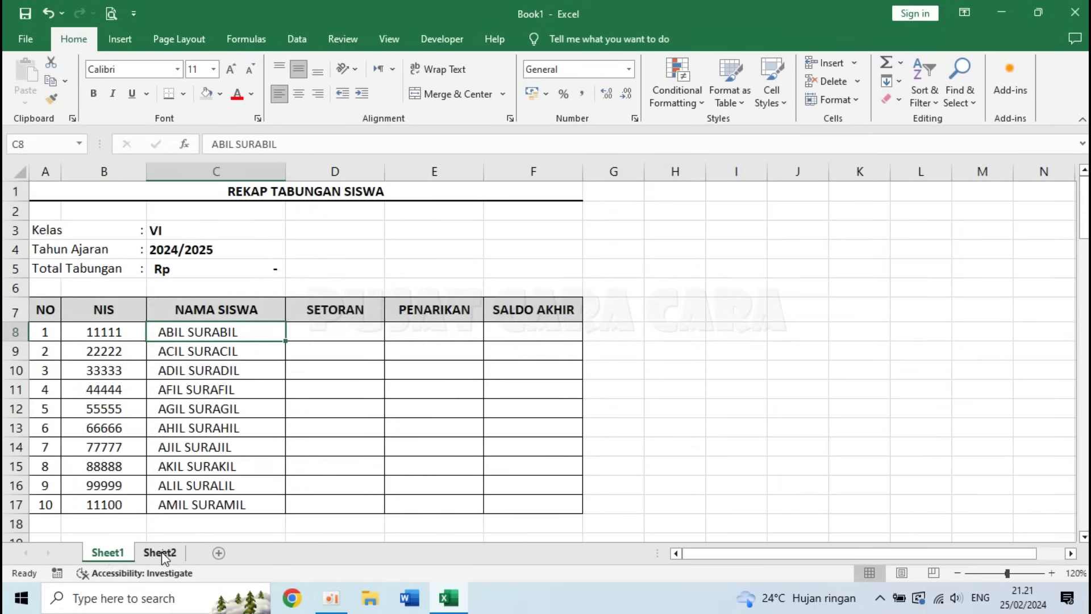
{"action": "left_click", "coordinate": [161, 553]}
{"action": "left_click", "coordinate": [111, 554]}
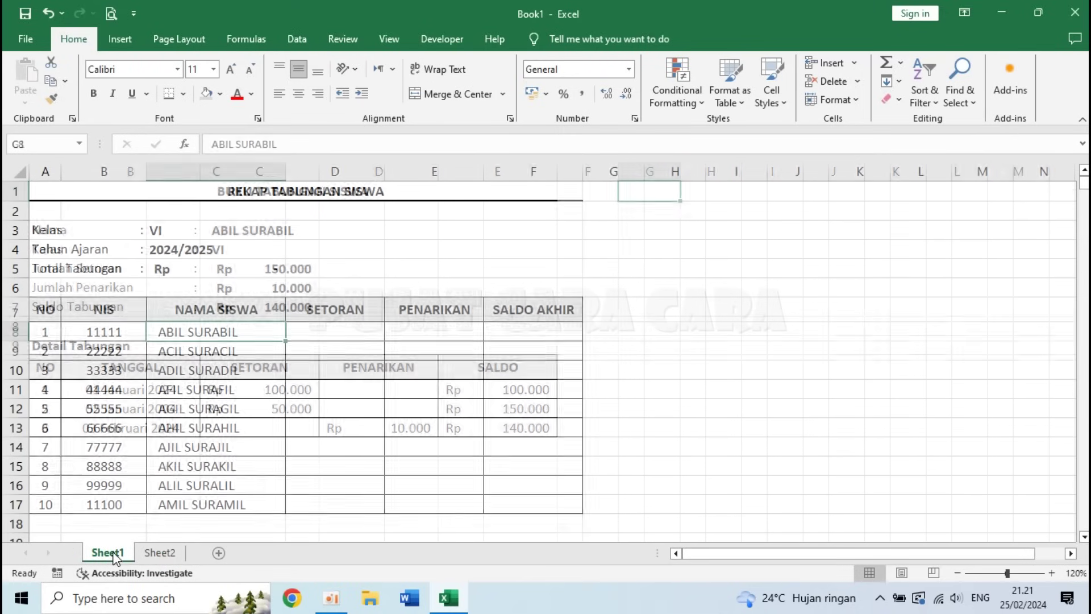
{"action": "left_click", "coordinate": [163, 556]}
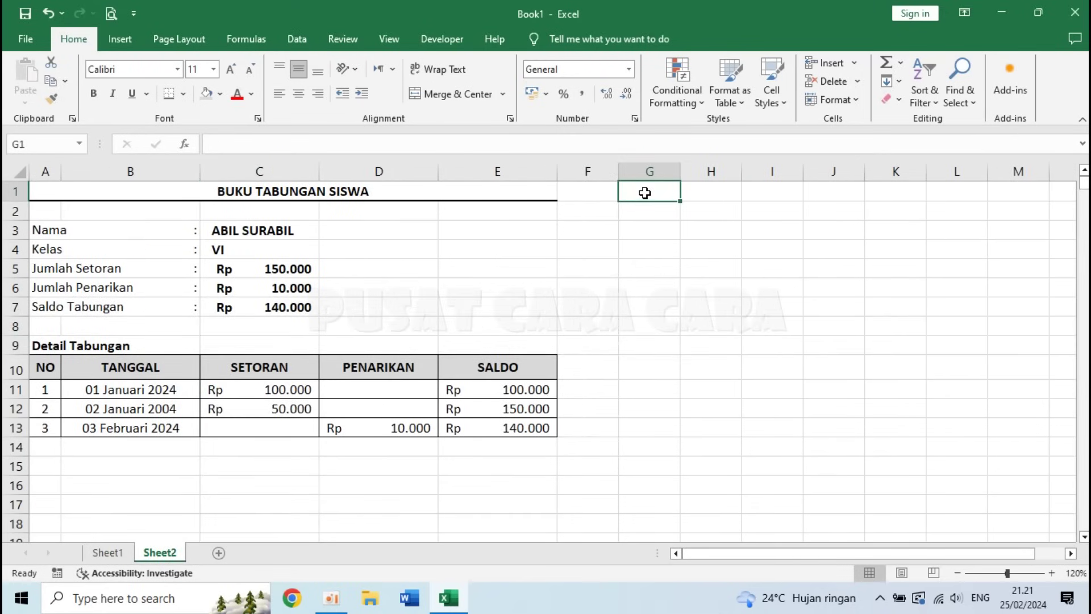
{"action": "type", "text": "BACK"}
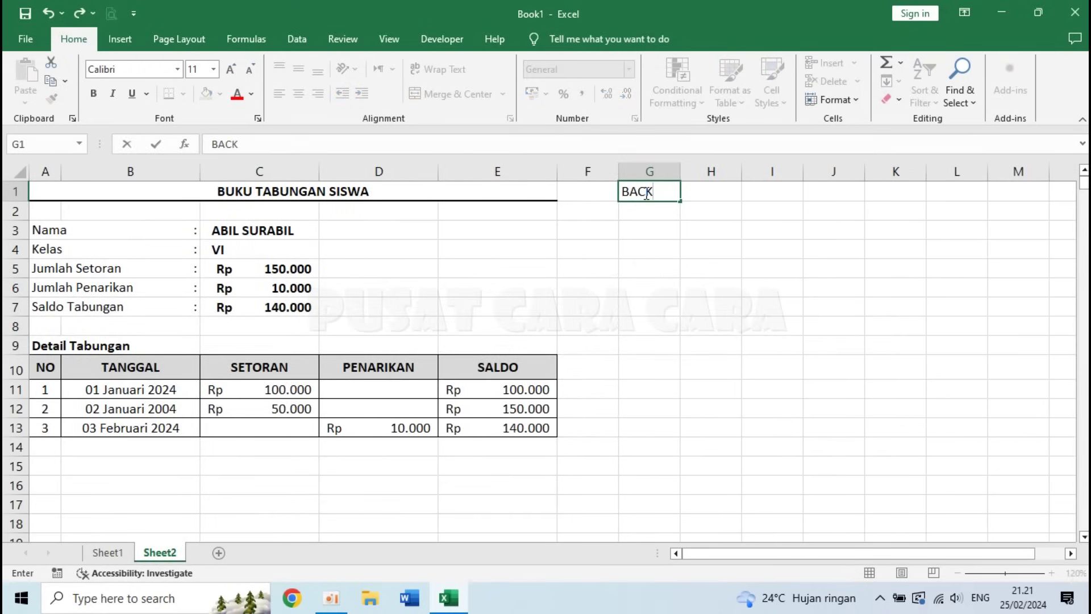
{"action": "key", "text": "Return"}
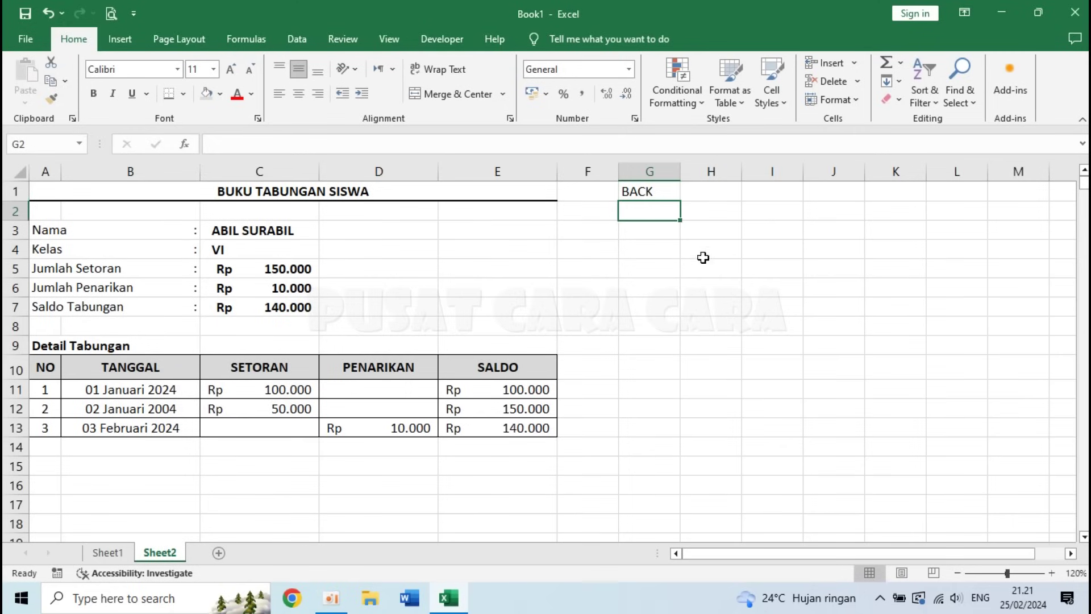
- Centre and bold the BACK label in G1
{"action": "left_click", "coordinate": [647, 189]}
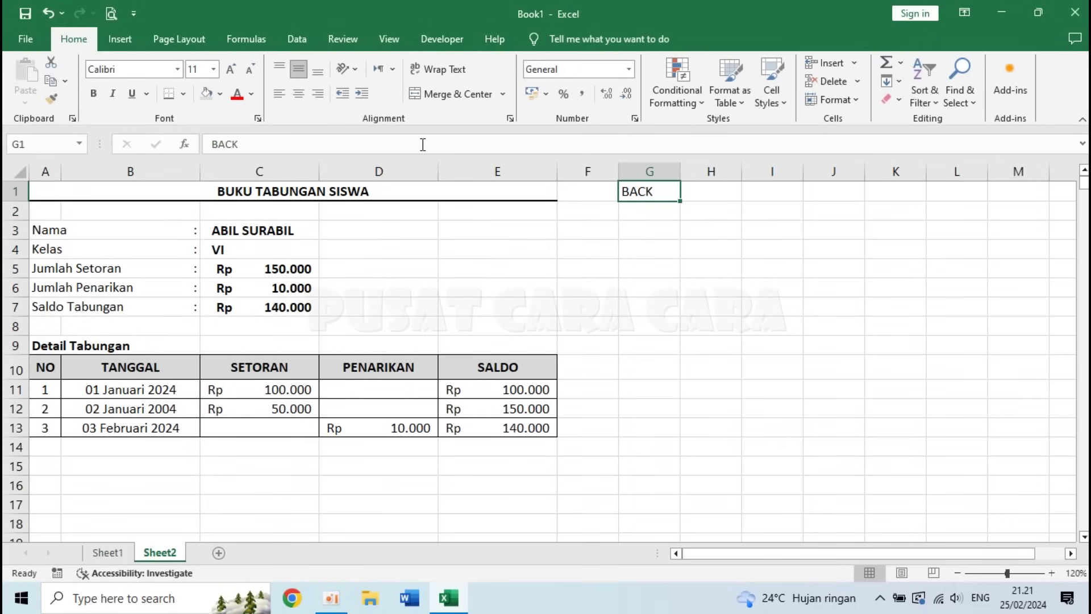
{"action": "left_click", "coordinate": [299, 93]}
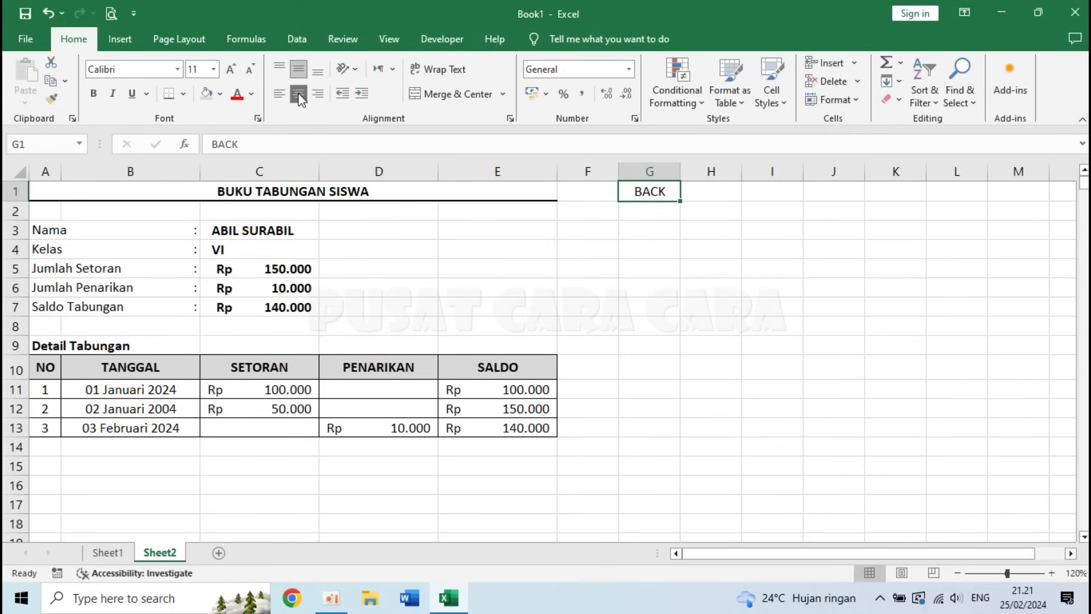
{"action": "left_click", "coordinate": [93, 94]}
{"action": "left_click", "coordinate": [660, 227]}
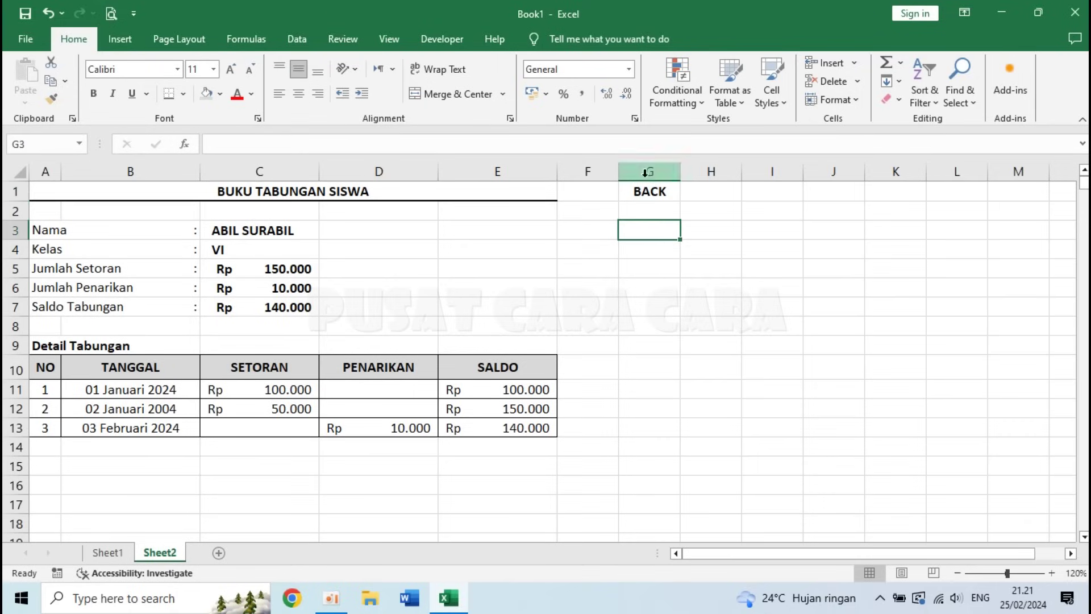
{"action": "left_click", "coordinate": [644, 195]}
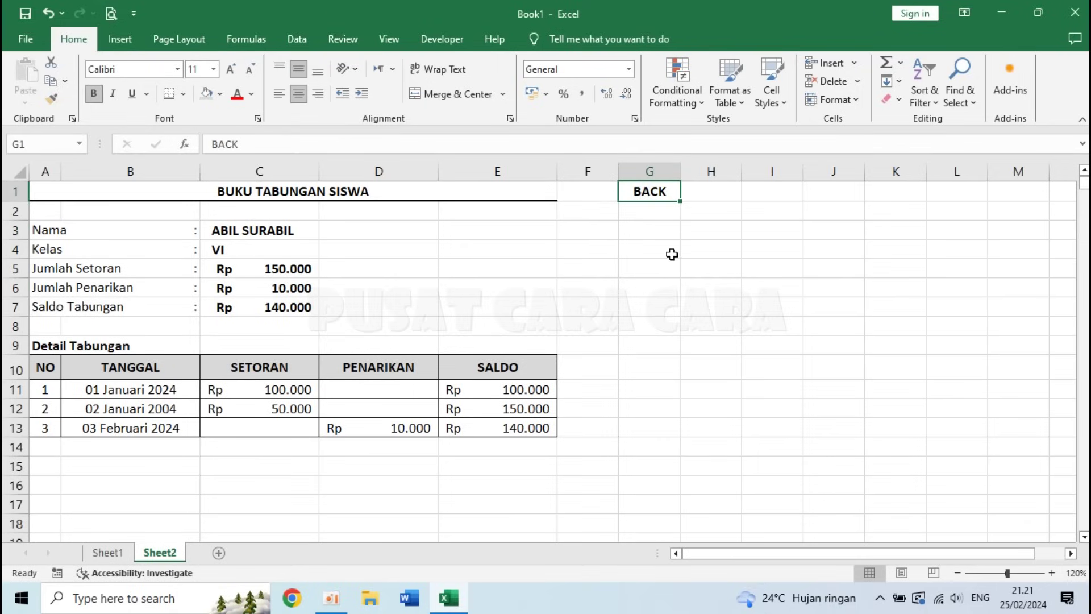
{"action": "left_click", "coordinate": [116, 551]}
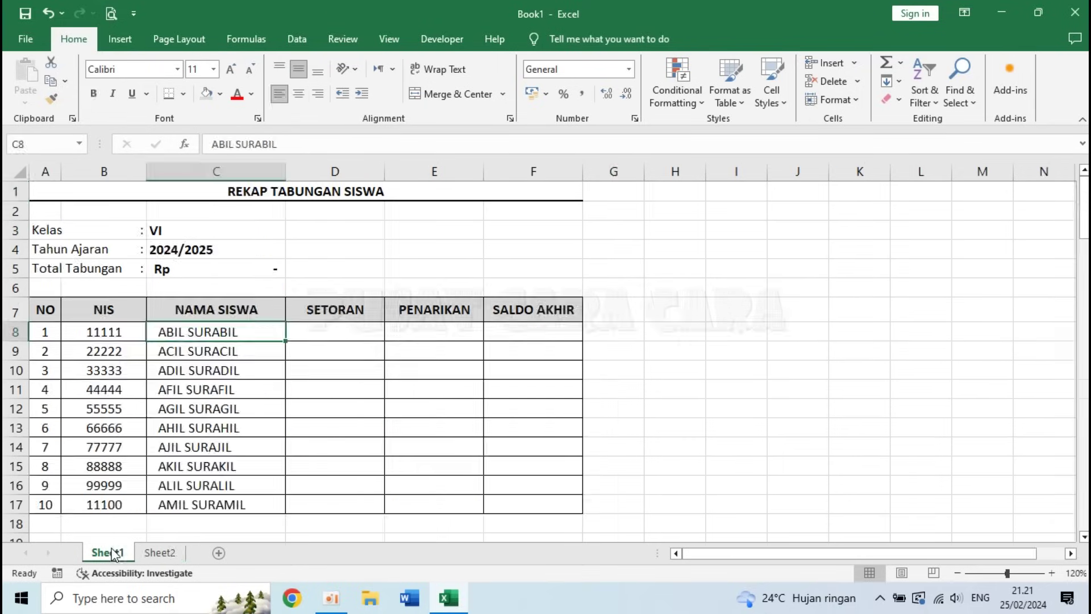
{"action": "left_click", "coordinate": [147, 553]}
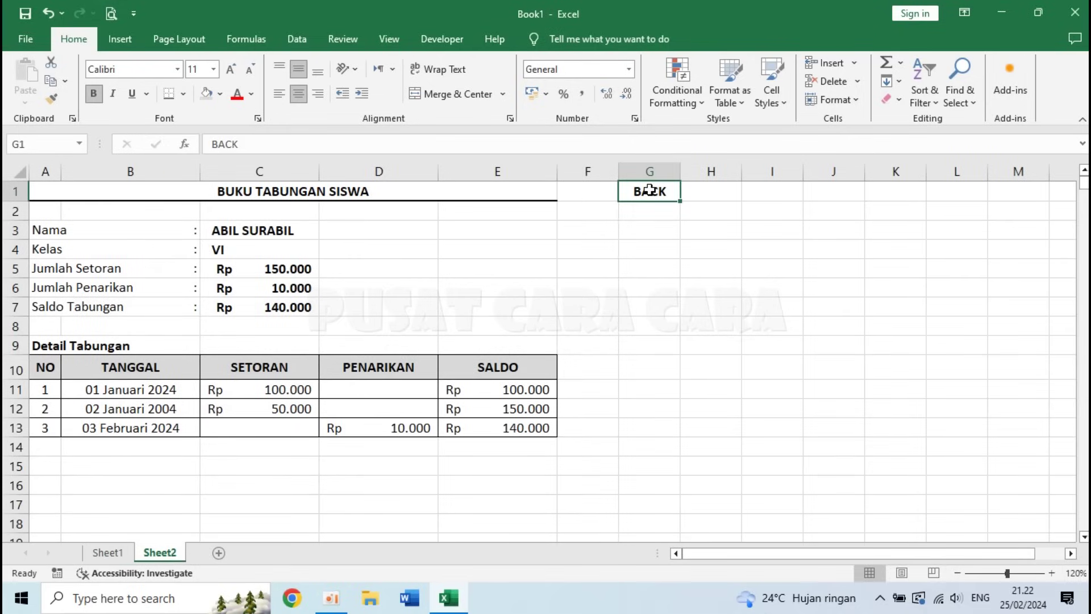
- Set up a hyperlink on BACK pointing to Sheet1, cell A1, in this workbook
{"action": "left_click", "coordinate": [125, 38]}
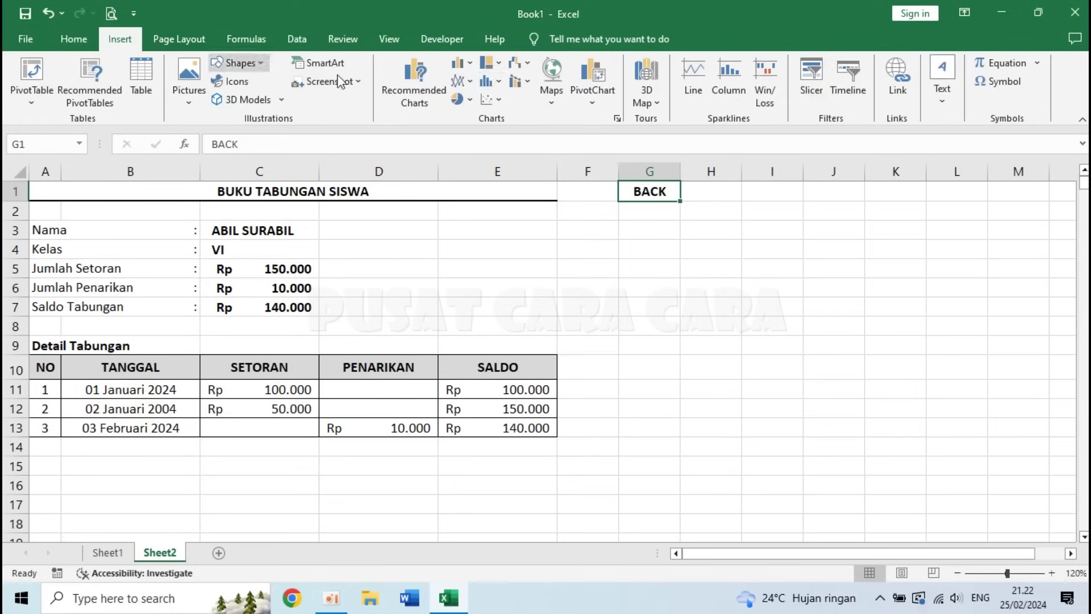
{"action": "left_click", "coordinate": [898, 77]}
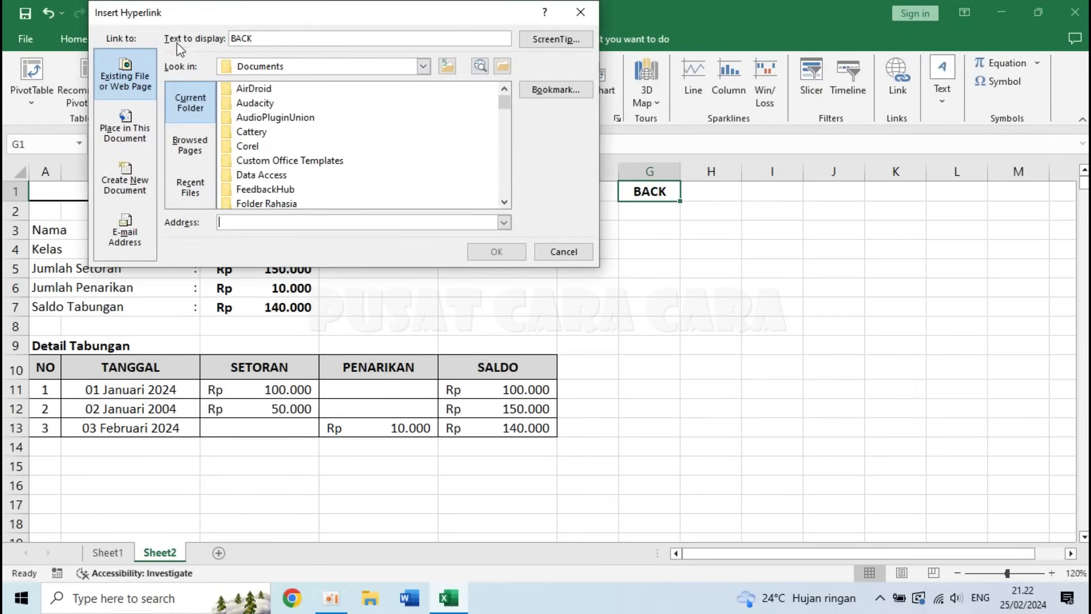
{"action": "left_click", "coordinate": [127, 139]}
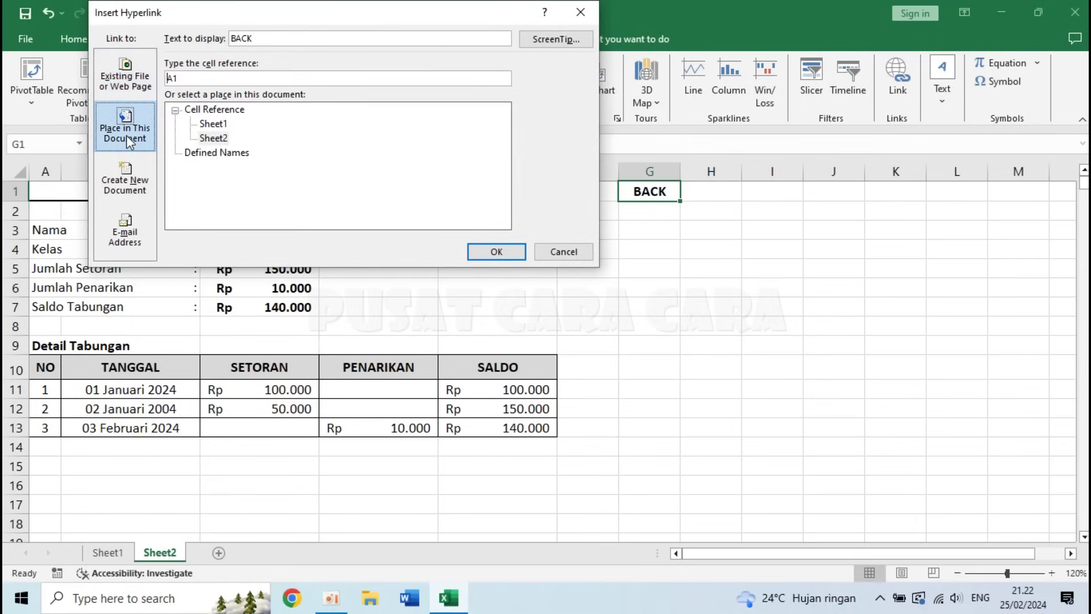
{"action": "left_click", "coordinate": [211, 124]}
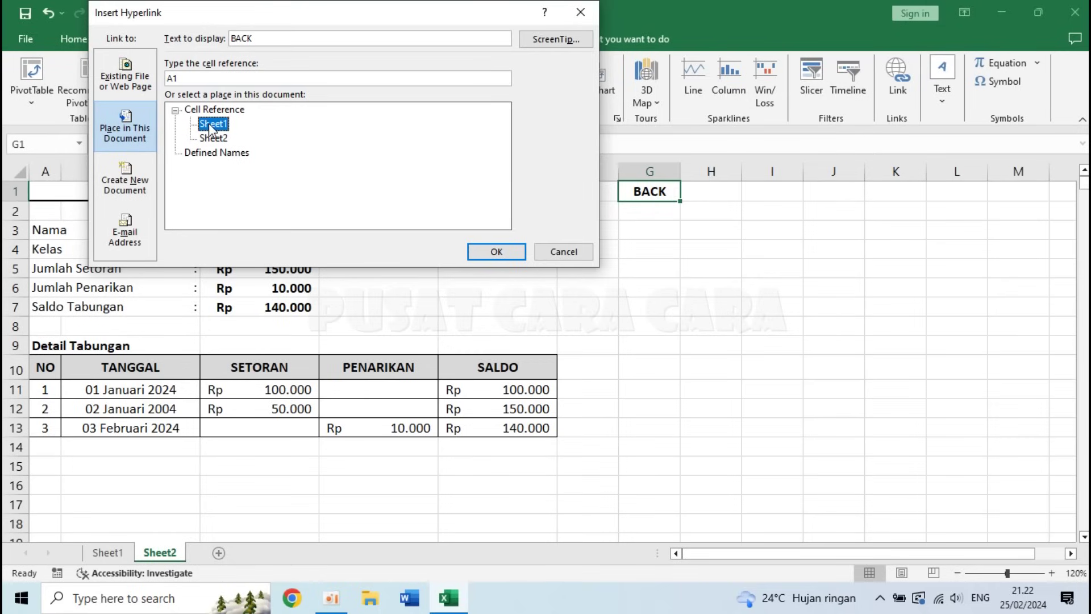
- Confirm the BACK hyperlink to Sheet1 A1, make it bold, and follow it to the recap
{"action": "left_click", "coordinate": [493, 256]}
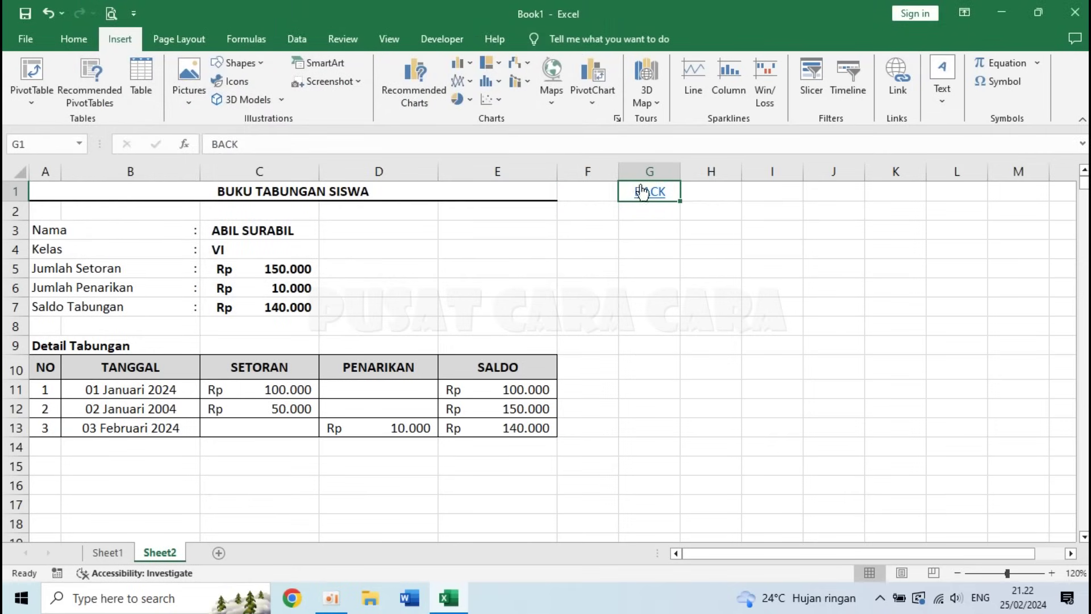
{"action": "left_click", "coordinate": [72, 42]}
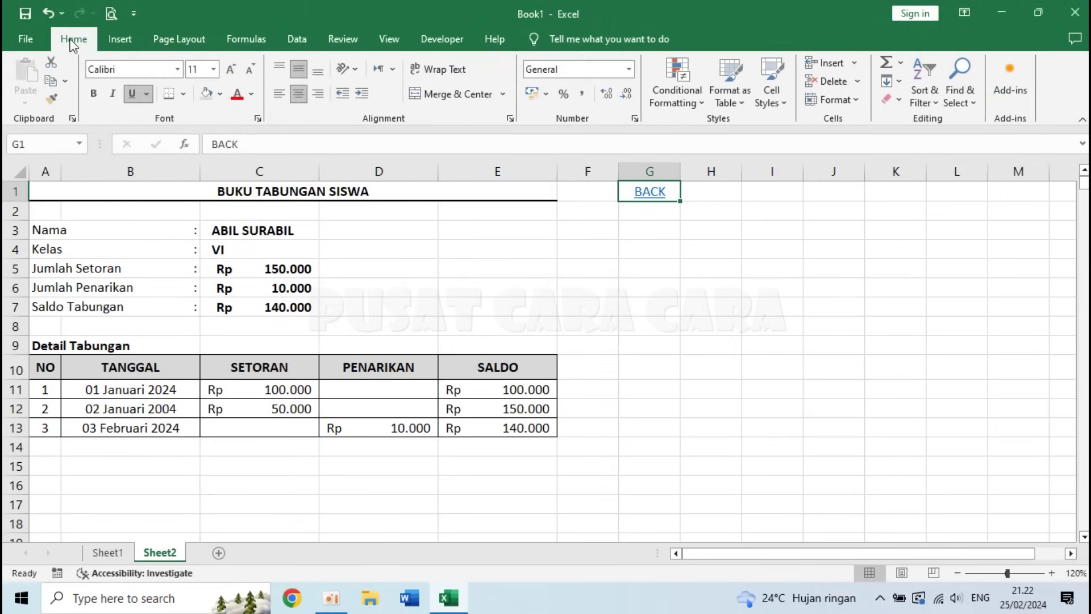
{"action": "left_click", "coordinate": [95, 95]}
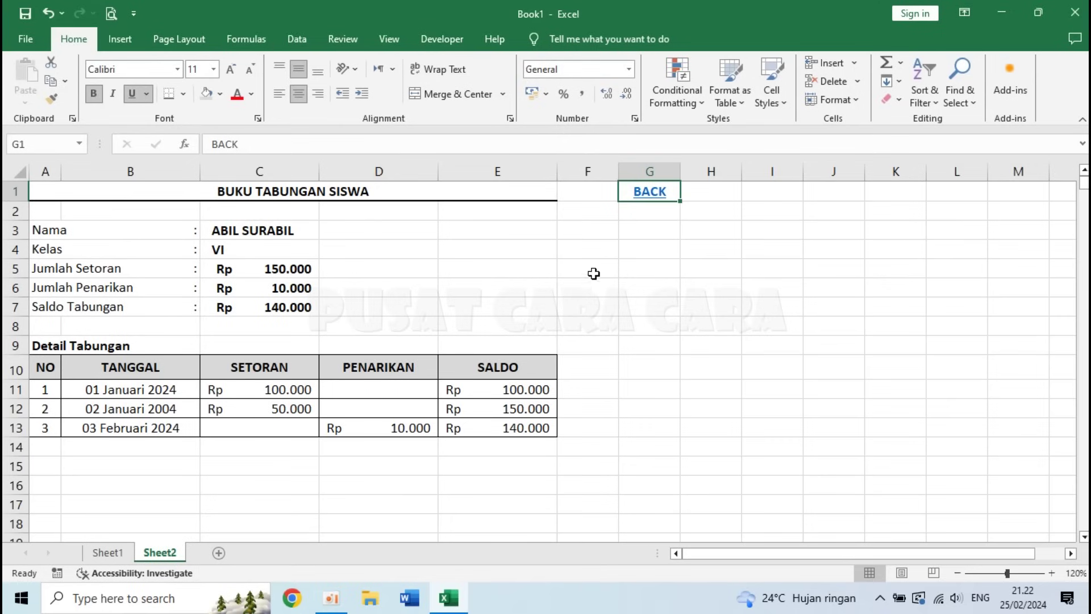
{"action": "left_click", "coordinate": [651, 270]}
{"action": "left_click", "coordinate": [647, 199]}
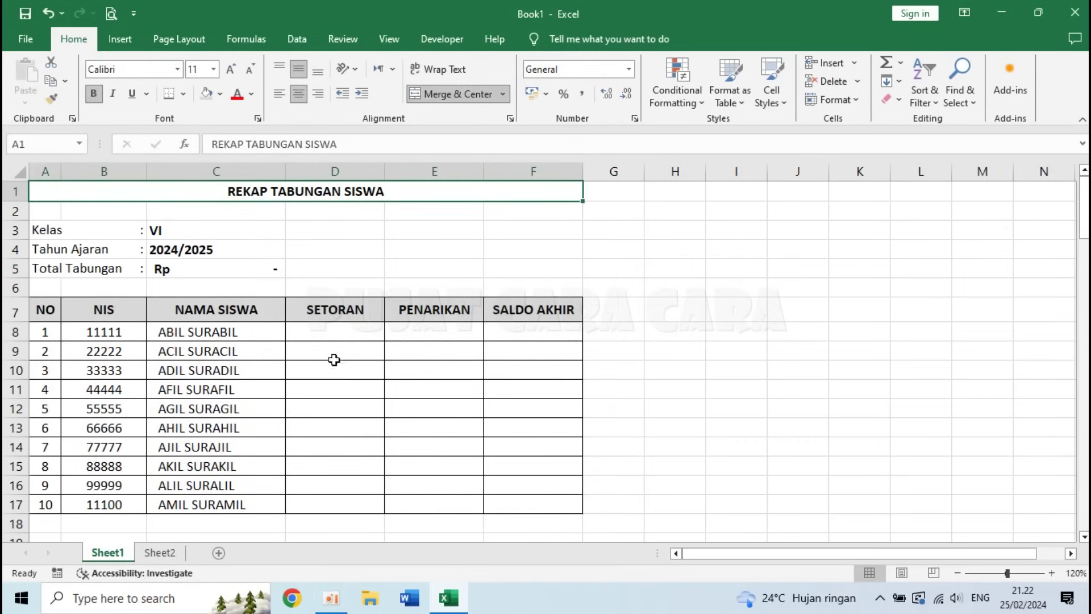
- Link recap cell D8 to Sheet2 C5, the Rp 150.000 Jumlah Setoran total
{"action": "left_click", "coordinate": [330, 334]}
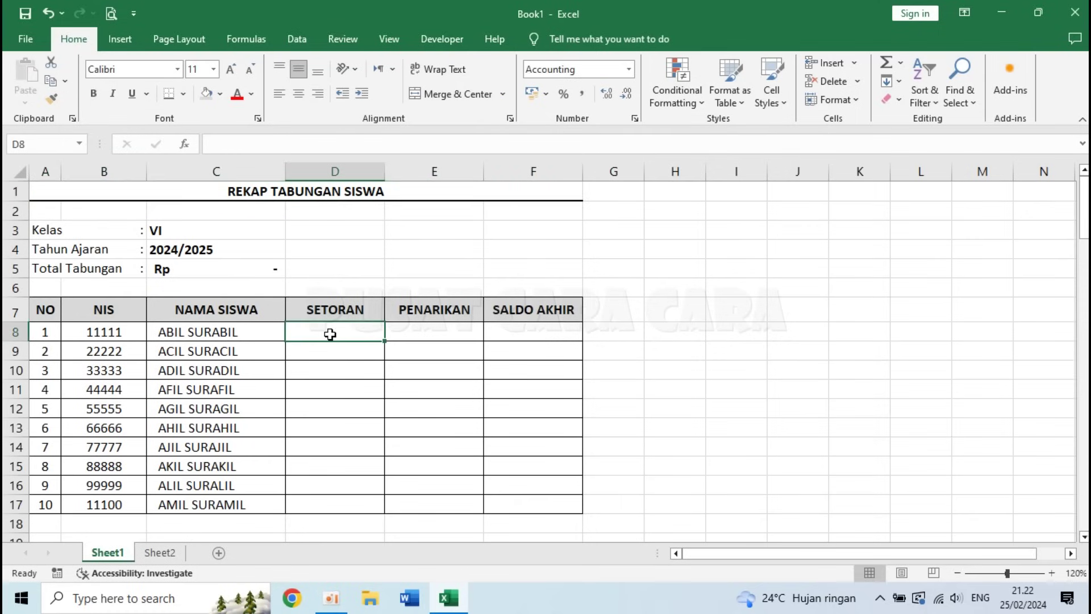
{"action": "left_click", "coordinate": [430, 333]}
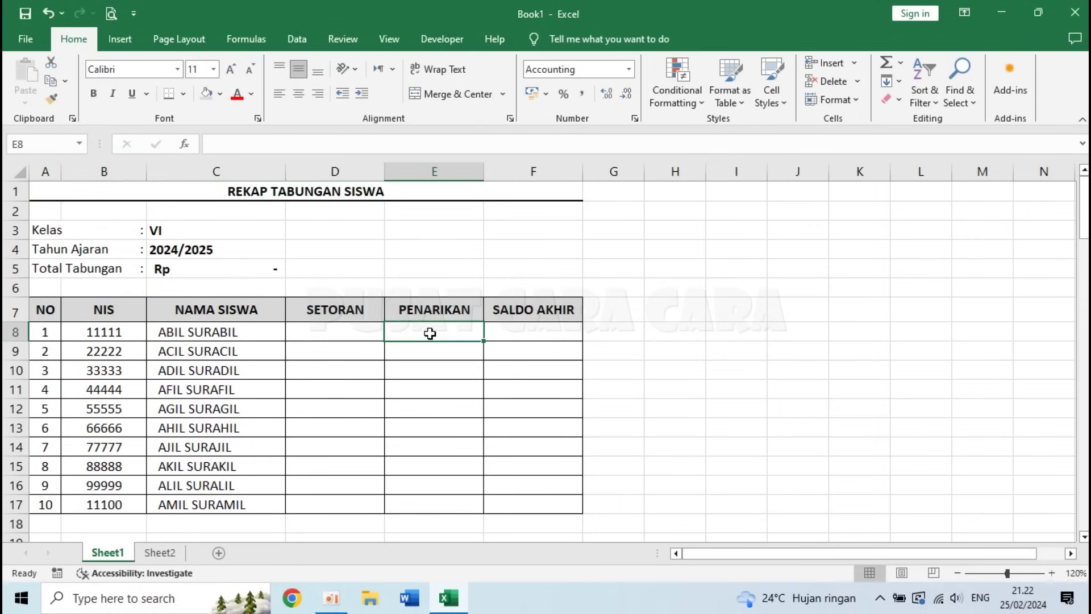
{"action": "left_click", "coordinate": [512, 331]}
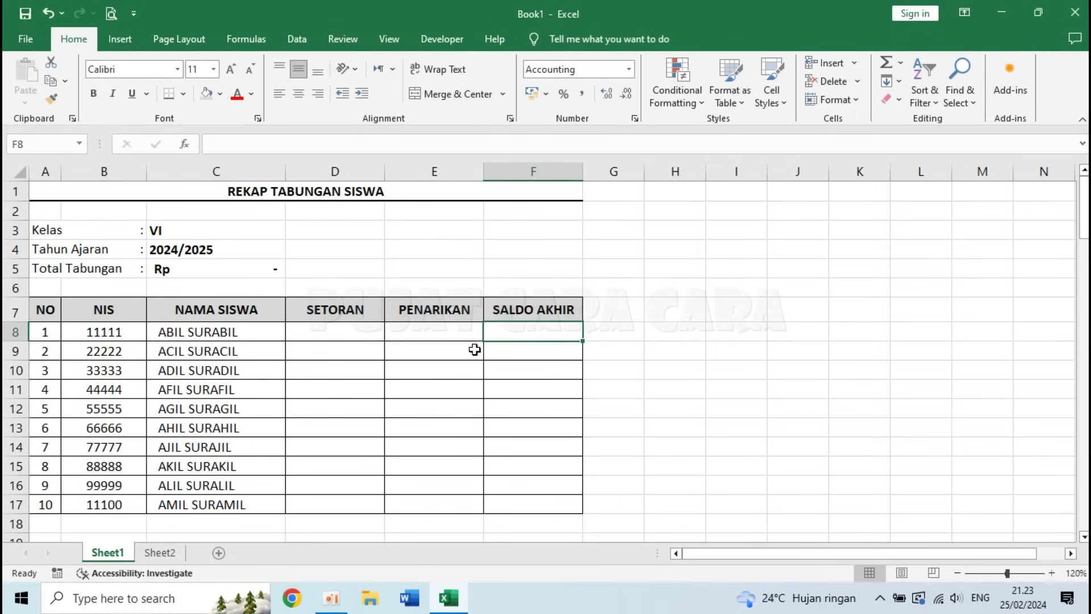
{"action": "left_click", "coordinate": [158, 554]}
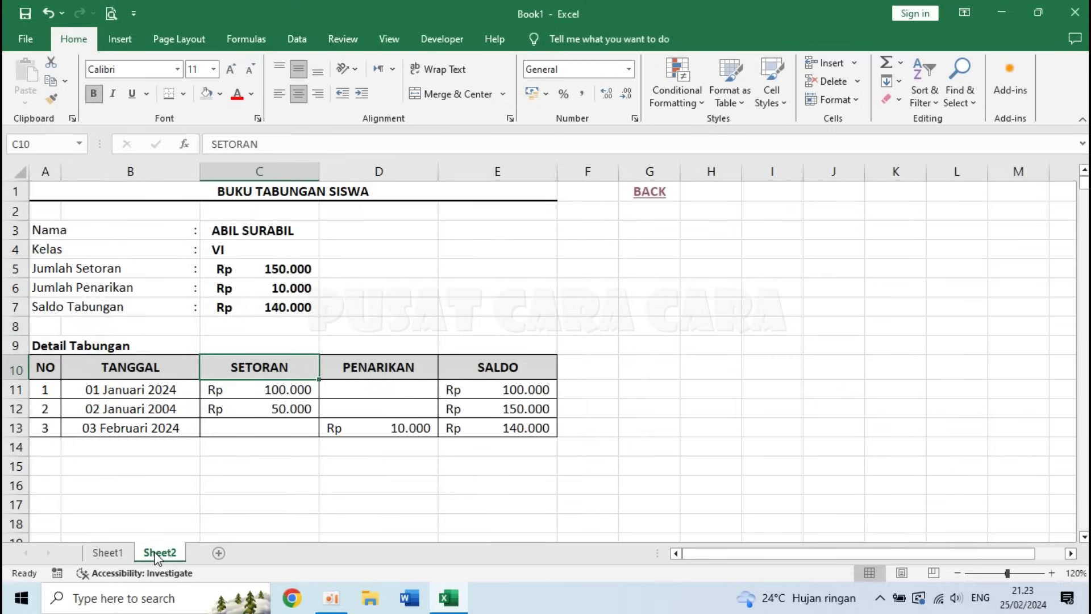
{"action": "left_click", "coordinate": [107, 552]}
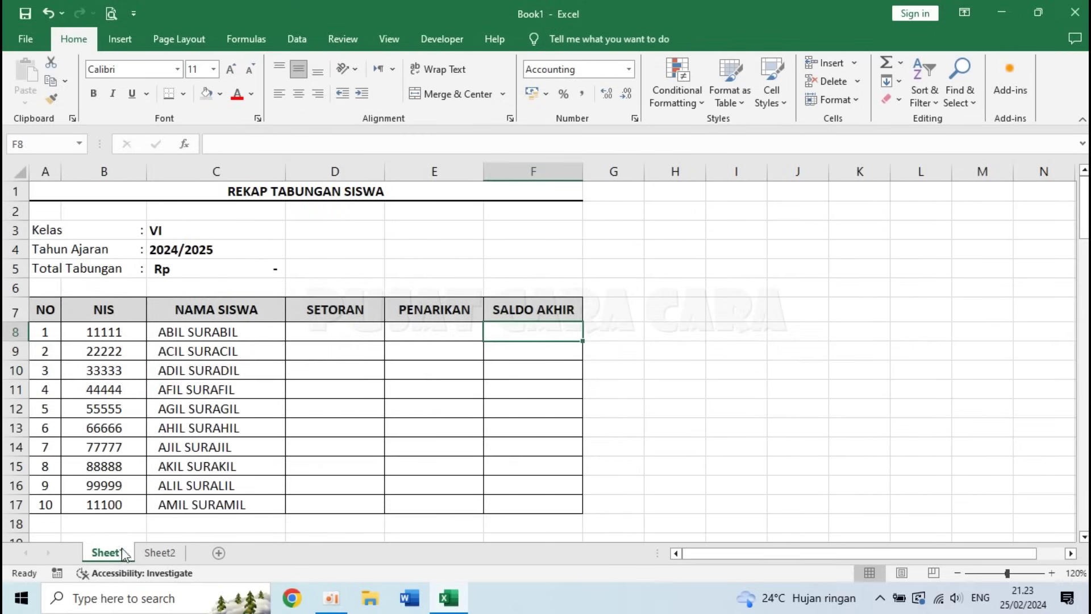
{"action": "left_click", "coordinate": [323, 332]}
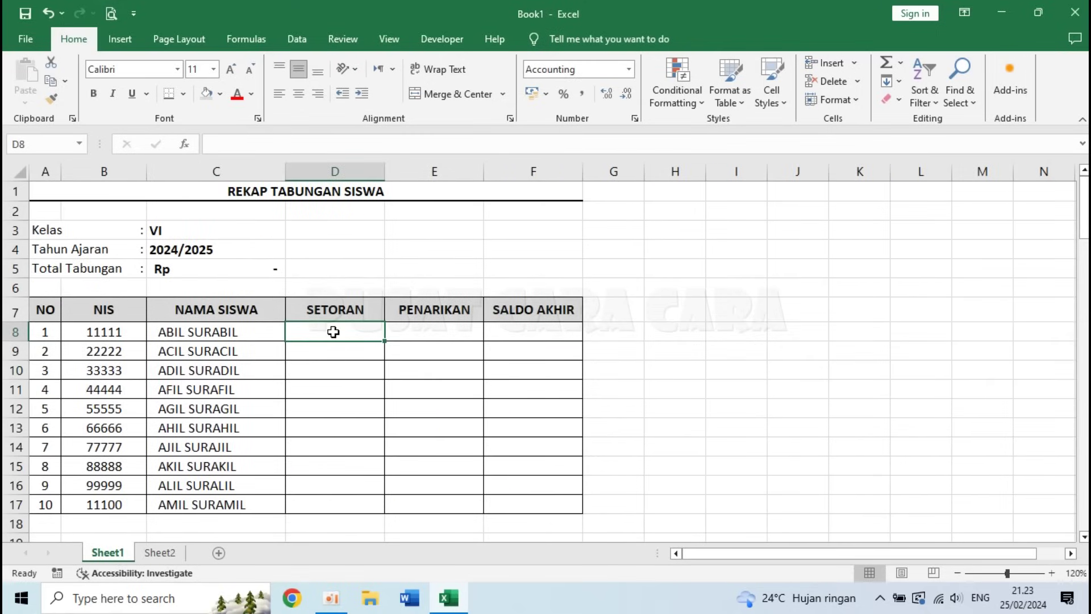
{"action": "type", "text": "="}
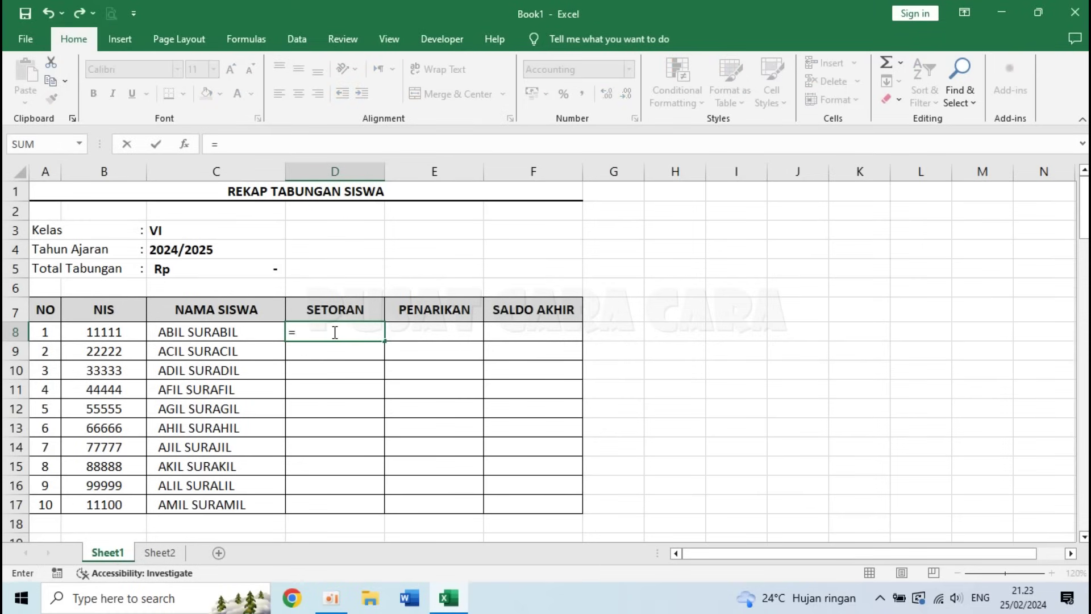
{"action": "left_click", "coordinate": [159, 552]}
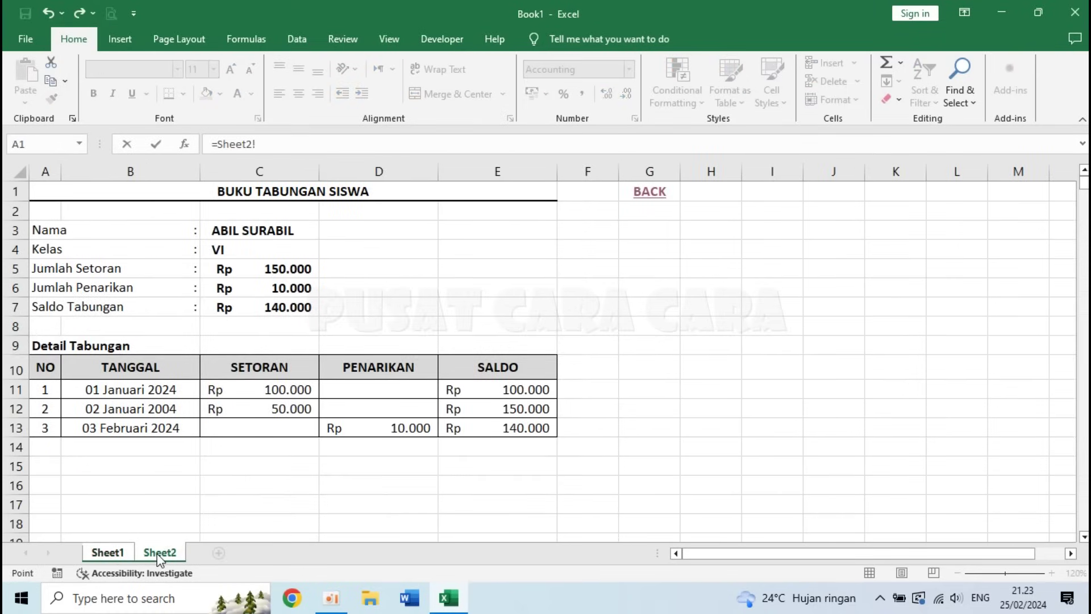
{"action": "left_click", "coordinate": [255, 269]}
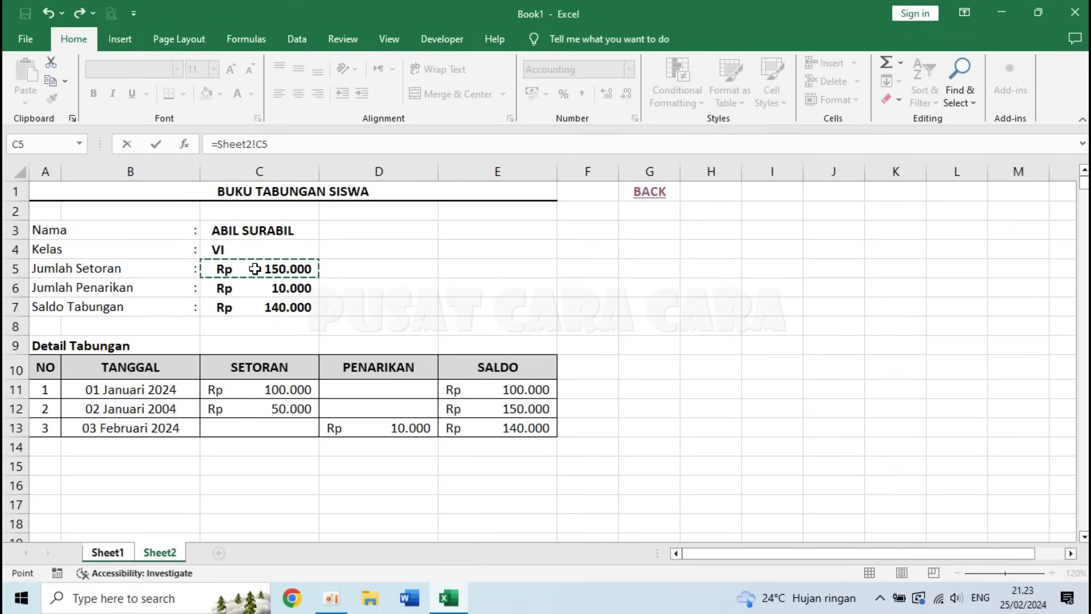
{"action": "key", "text": "Return"}
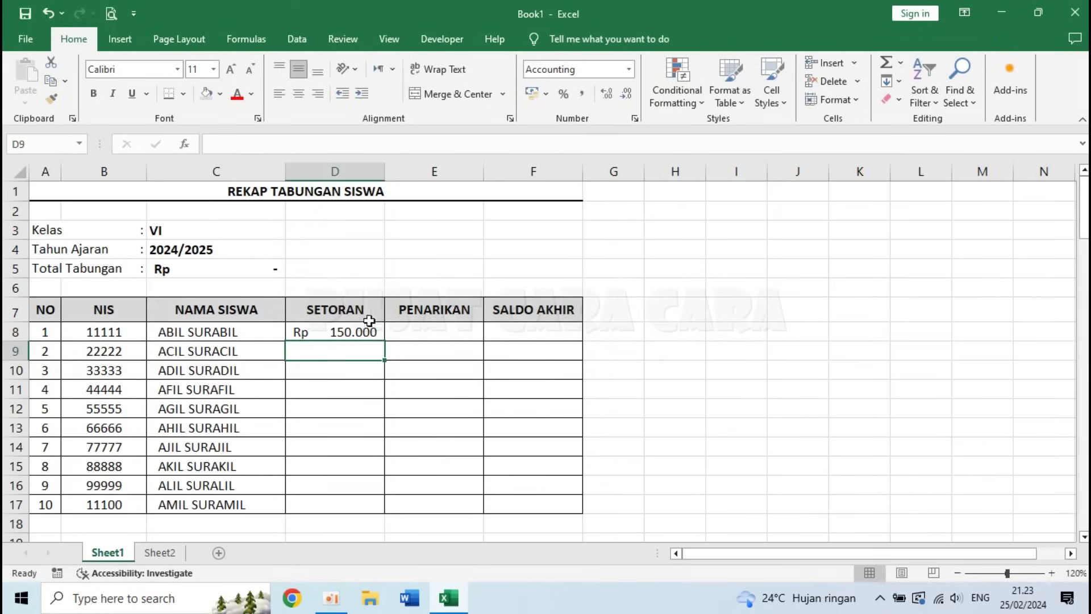
- Link recap cell E8 to Sheet2 C6, the Rp 10.000 Jumlah Penarikan total
{"action": "left_click", "coordinate": [429, 333]}
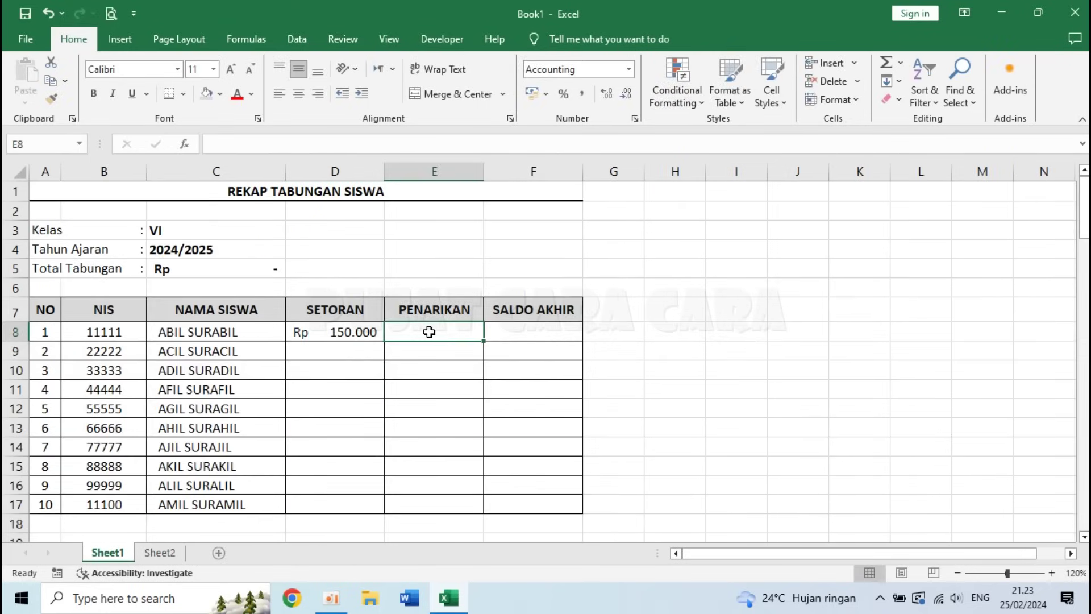
{"action": "type", "text": "="}
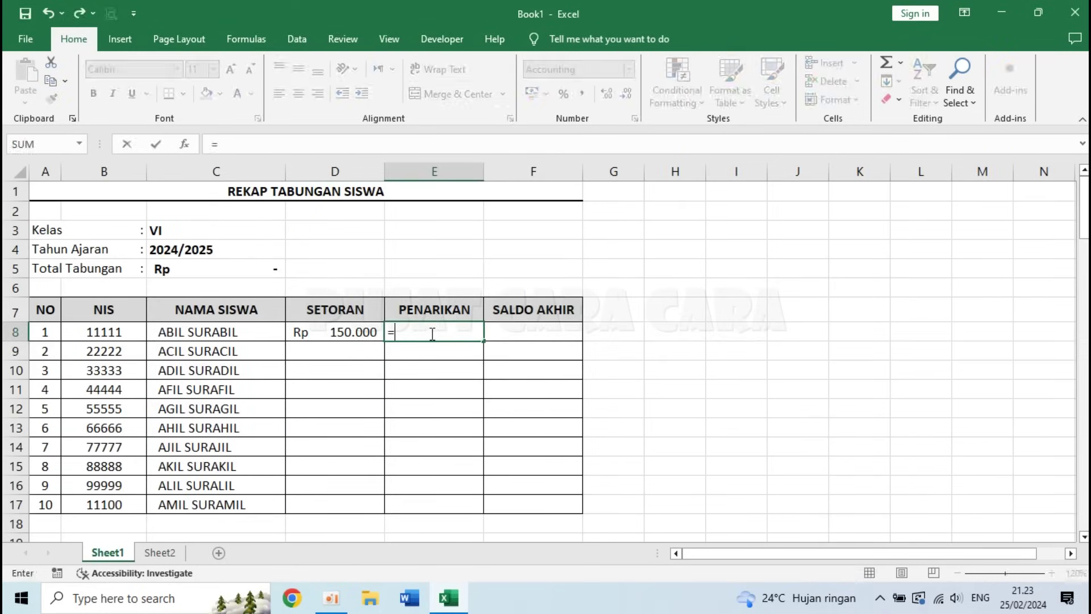
{"action": "left_click", "coordinate": [152, 552]}
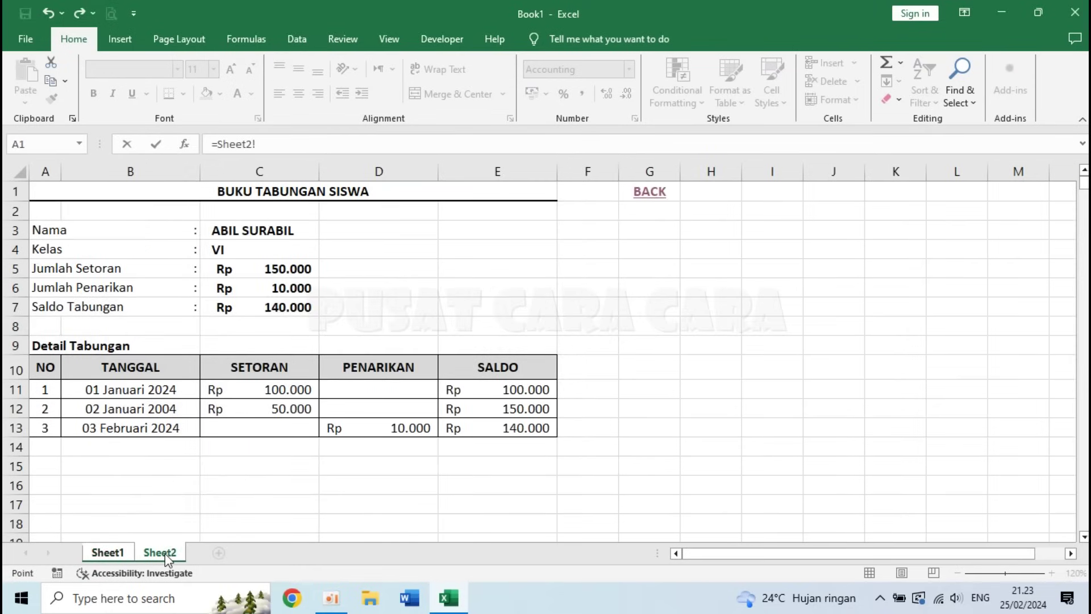
{"action": "left_click", "coordinate": [257, 290]}
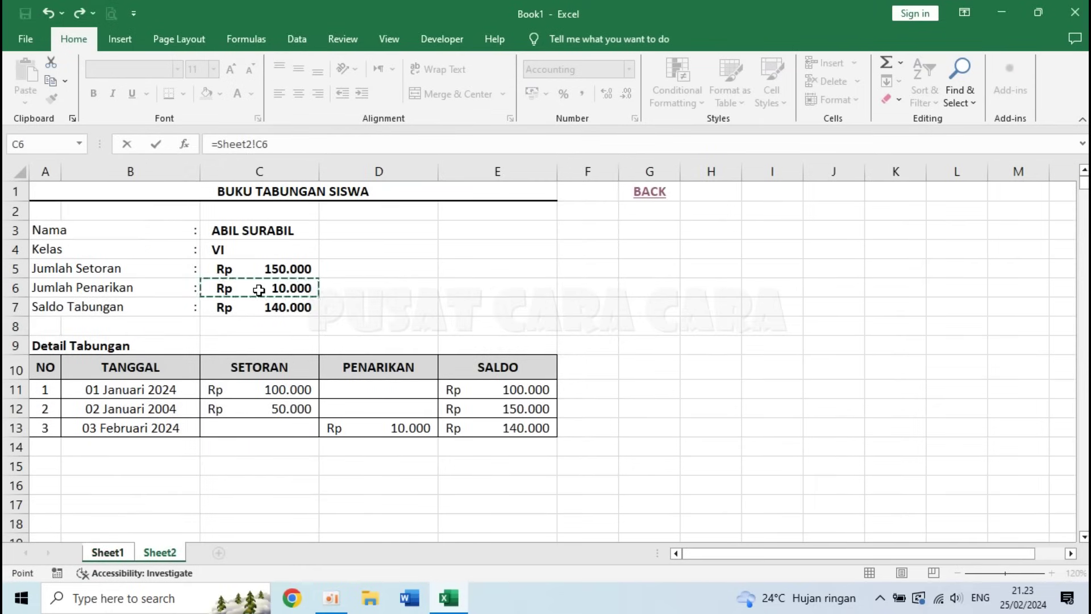
{"action": "key", "text": "Return"}
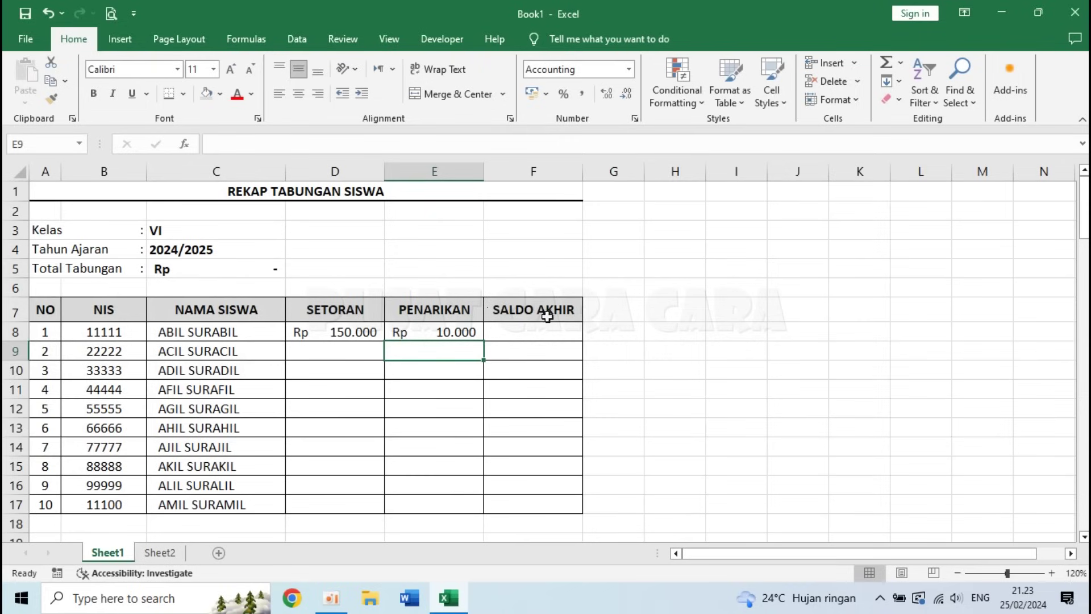
- Link recap cell F8 to Sheet2 C7, the Rp 140.000 Saldo Tabungan balance
{"action": "left_click", "coordinate": [541, 333]}
{"action": "type", "text": "="}
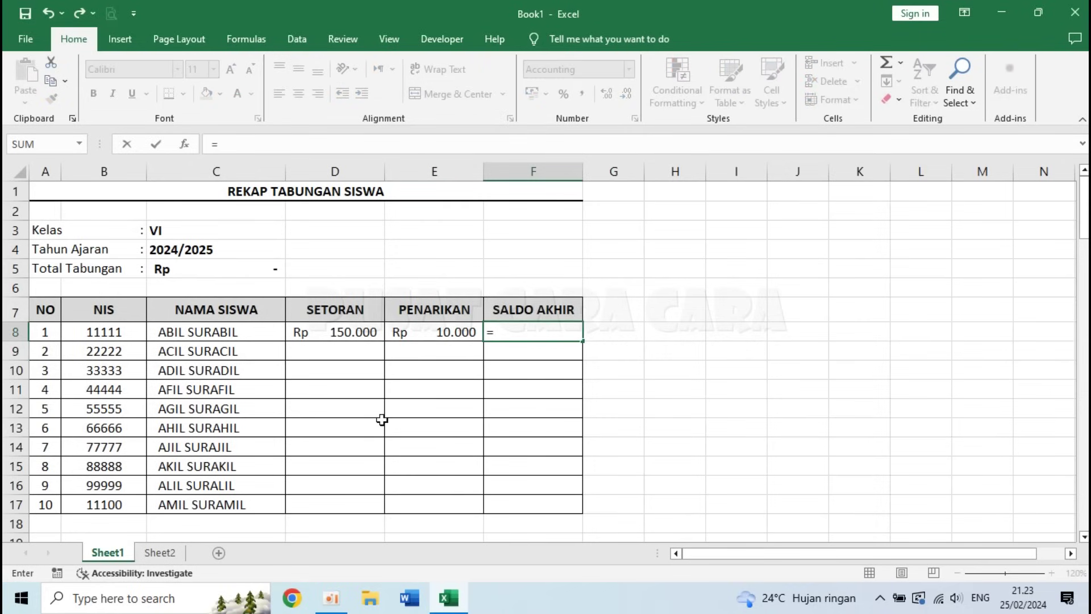
{"action": "left_click", "coordinate": [172, 554]}
{"action": "left_click", "coordinate": [276, 309]}
{"action": "key", "text": "Return"}
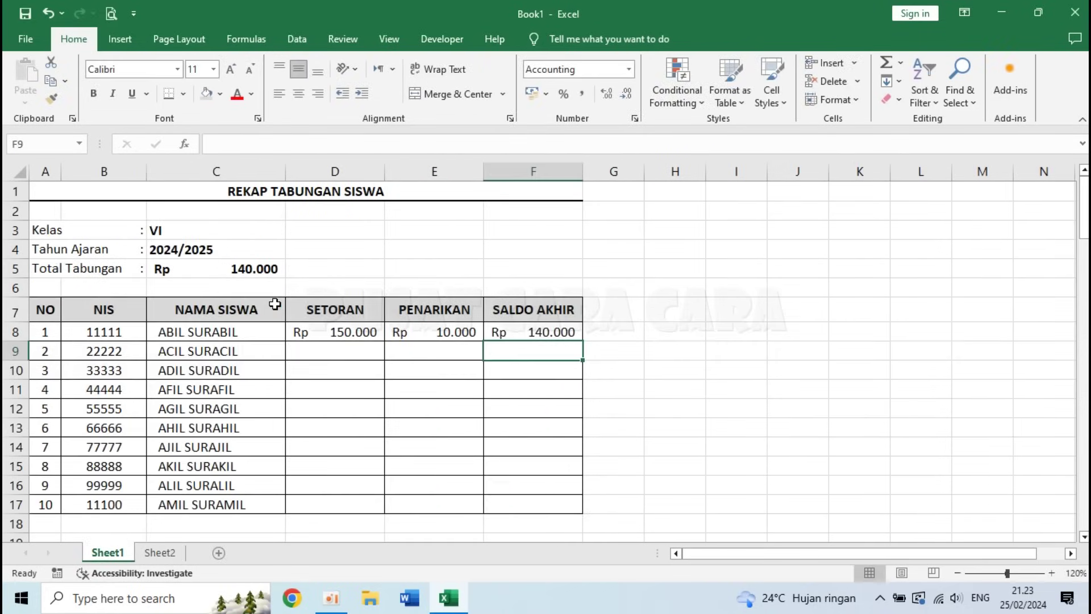
- Check the Total Tabungan formula in C5 and the linked formula in F8
{"action": "left_click", "coordinate": [173, 278]}
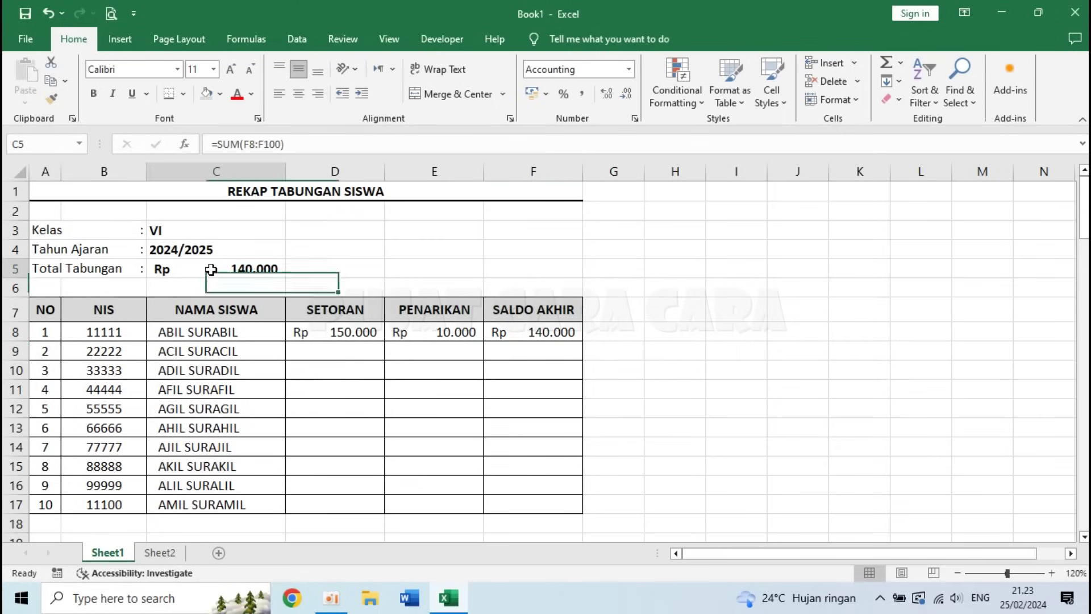
{"action": "left_click", "coordinate": [558, 335]}
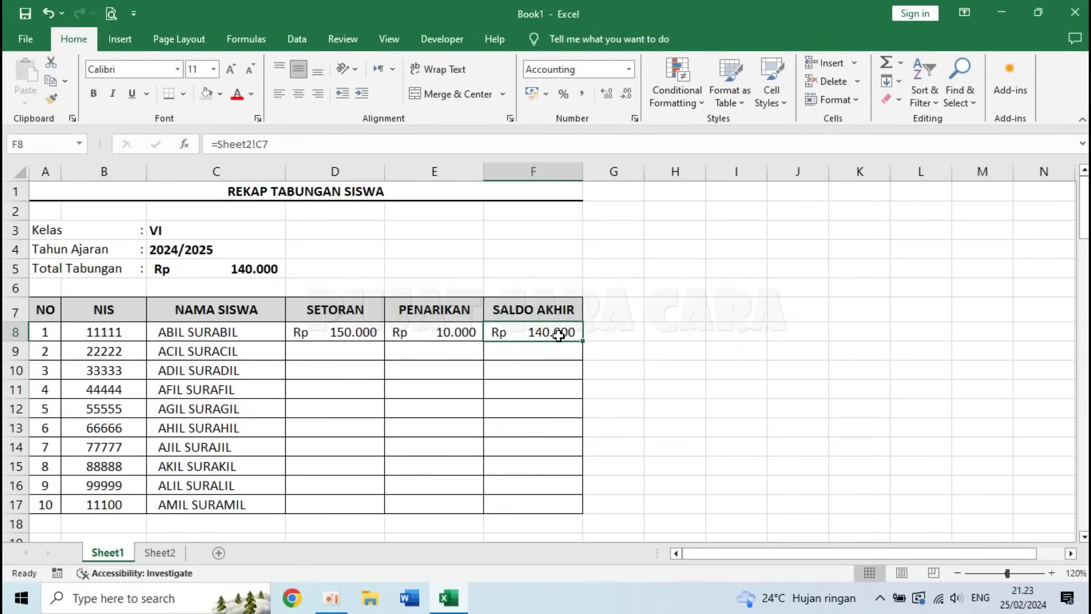
{"action": "left_click", "coordinate": [183, 337]}
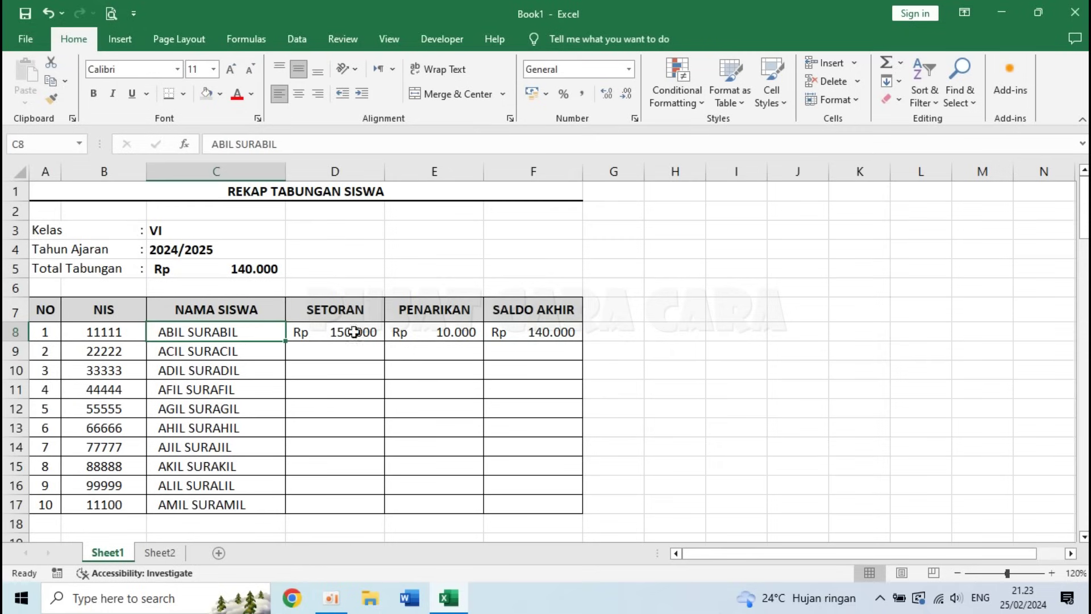
{"action": "left_click", "coordinate": [349, 352]}
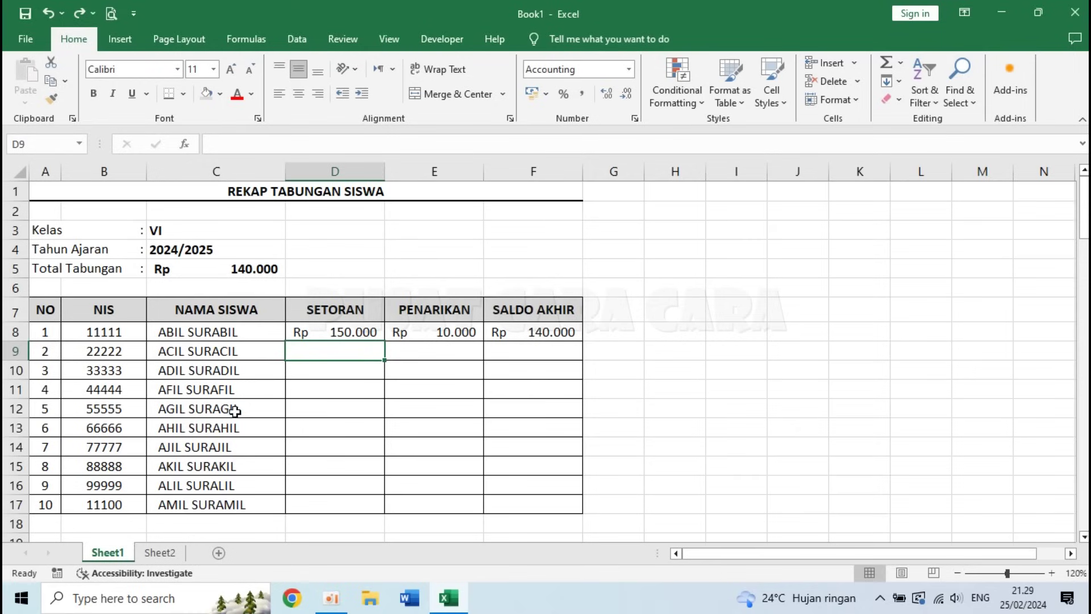
- Rename the student's savings sheet to '1' and return to the recap sheet
{"action": "left_click", "coordinate": [152, 554]}
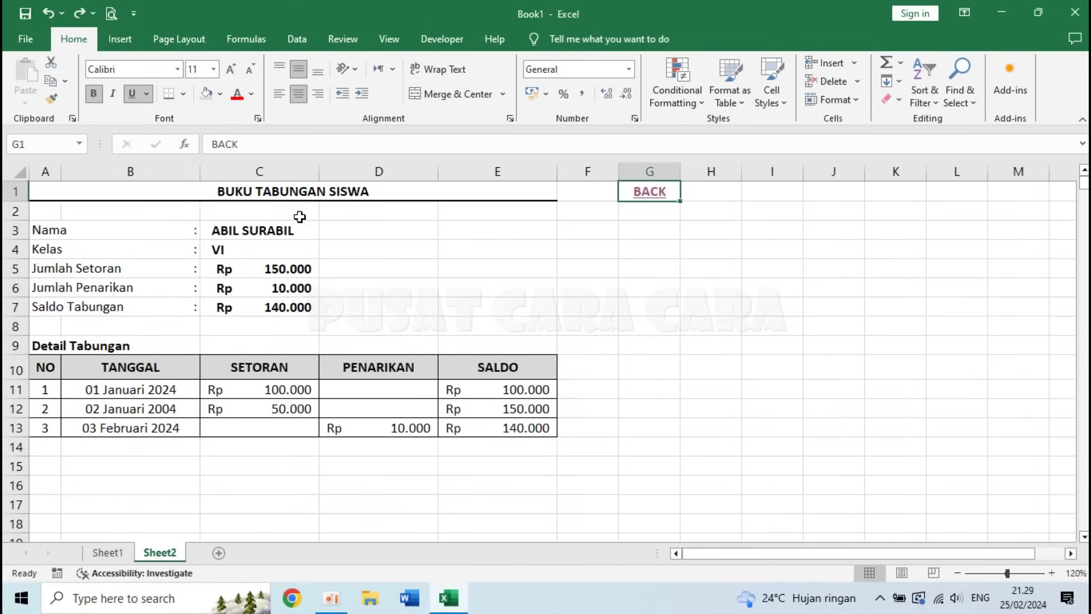
{"action": "left_click", "coordinate": [116, 554]}
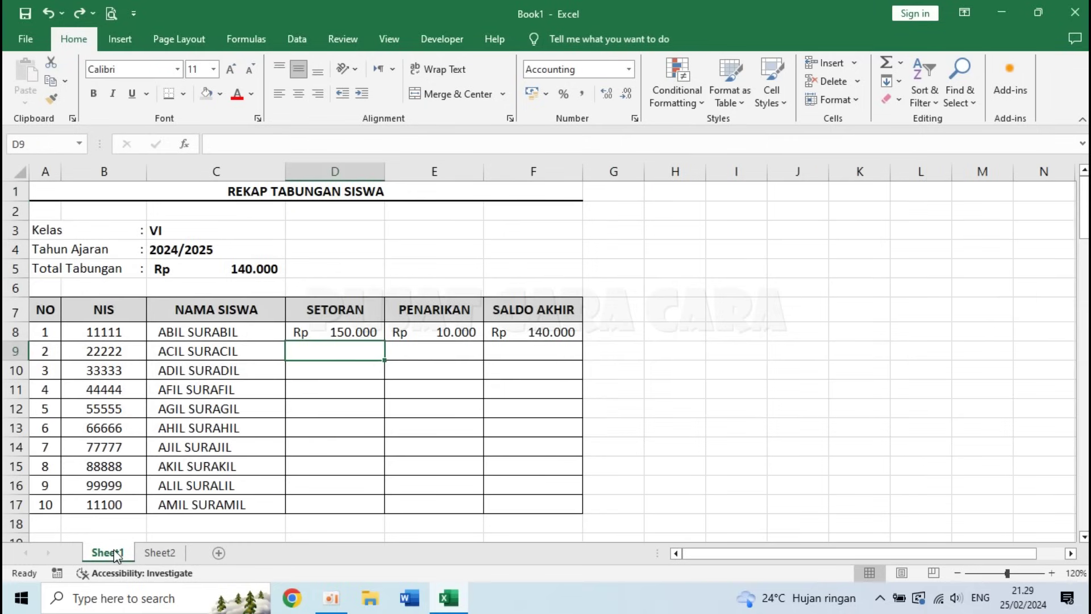
{"action": "left_click", "coordinate": [163, 331]}
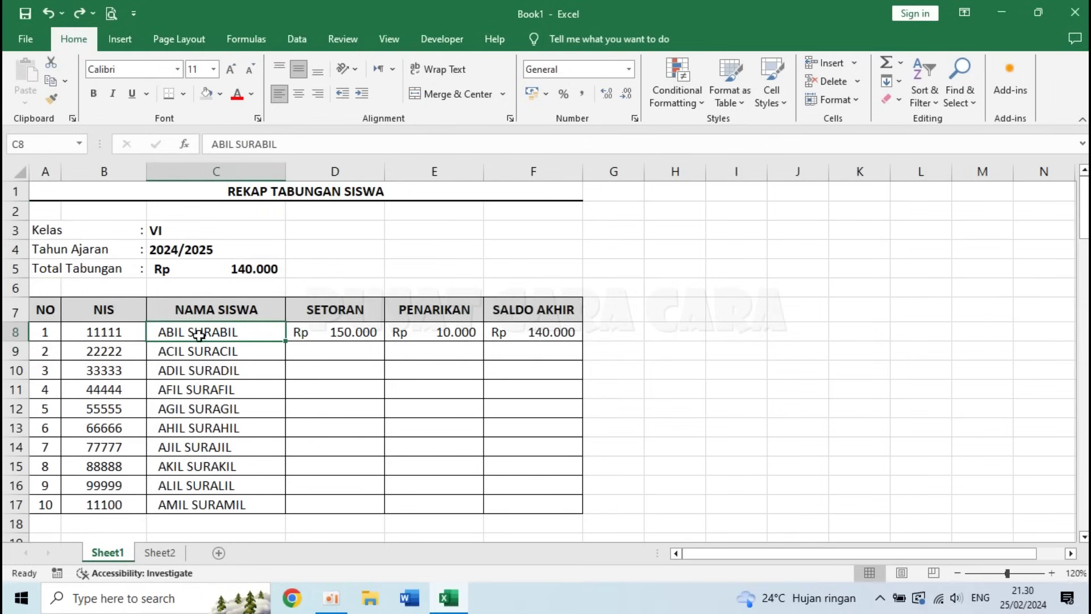
{"action": "left_click", "coordinate": [158, 553]}
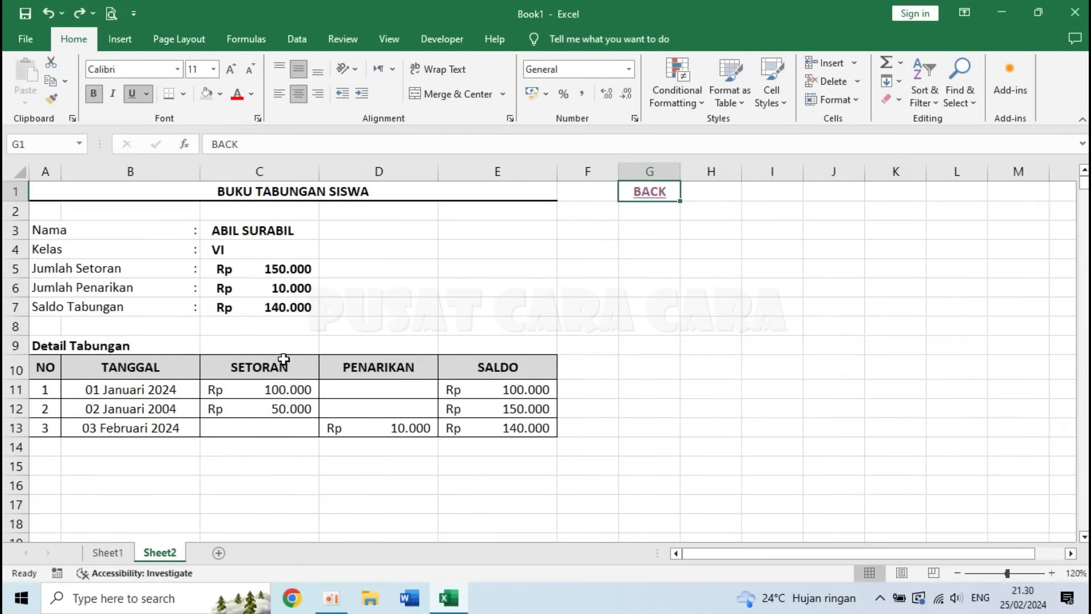
{"action": "double_click", "coordinate": [161, 553]}
{"action": "key", "text": "Return"}
{"action": "double_click", "coordinate": [156, 552]}
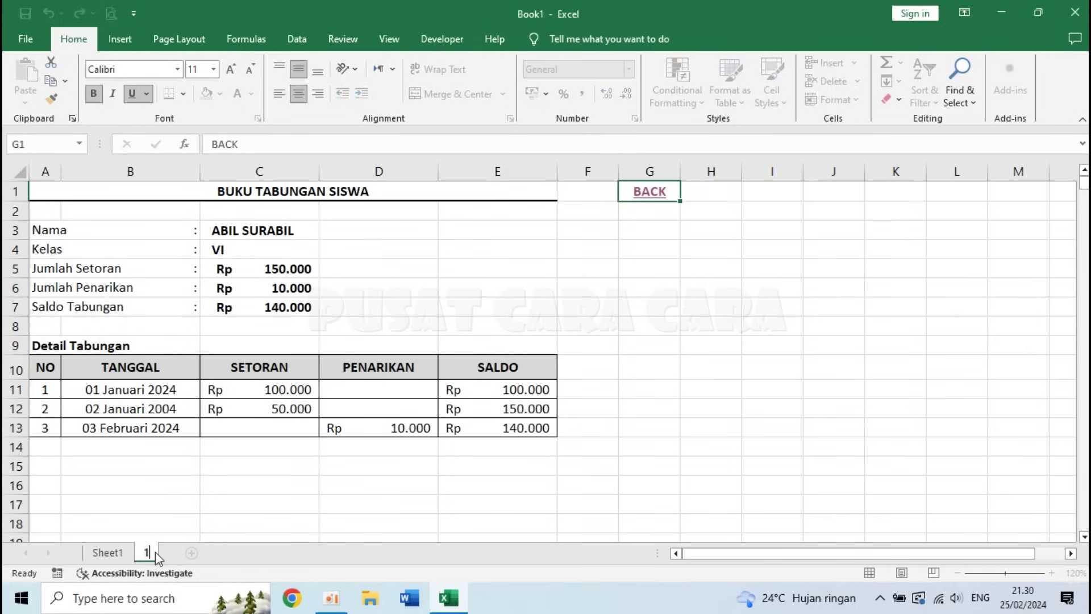
{"action": "key", "text": "Return"}
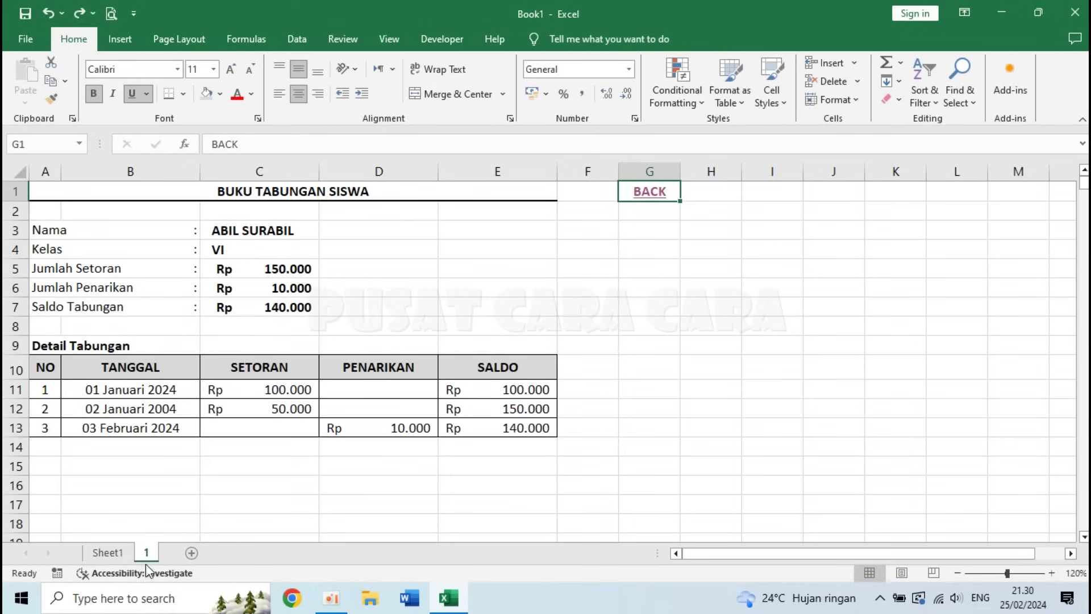
{"action": "left_click", "coordinate": [105, 554]}
- Hyperlink the name ABIL SURABIL in C8 to sheet '1', cell A1, in this workbook
{"action": "left_click", "coordinate": [234, 353]}
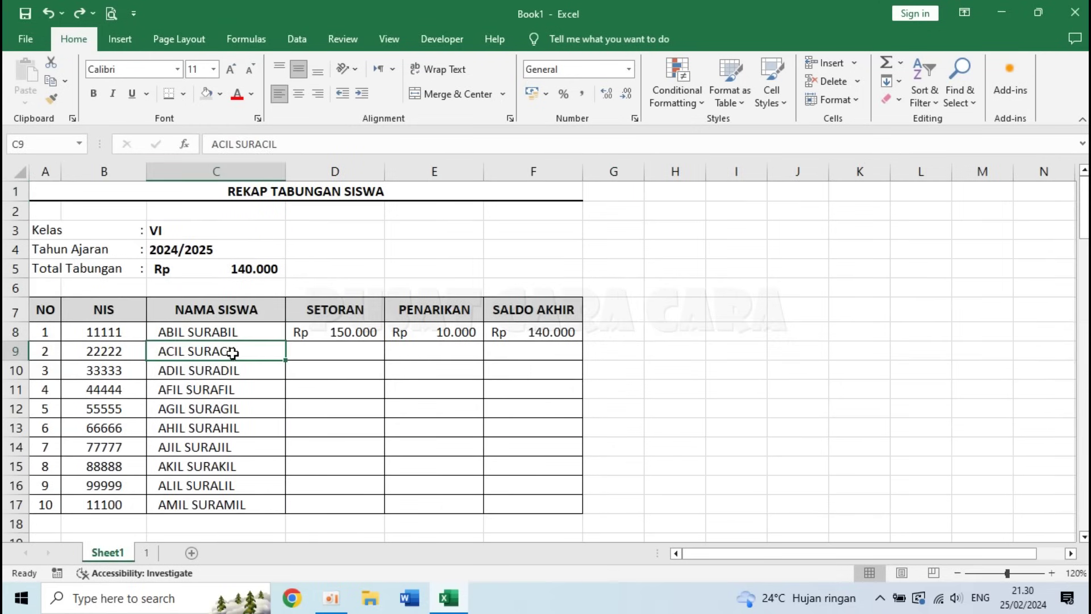
{"action": "left_click", "coordinate": [197, 330]}
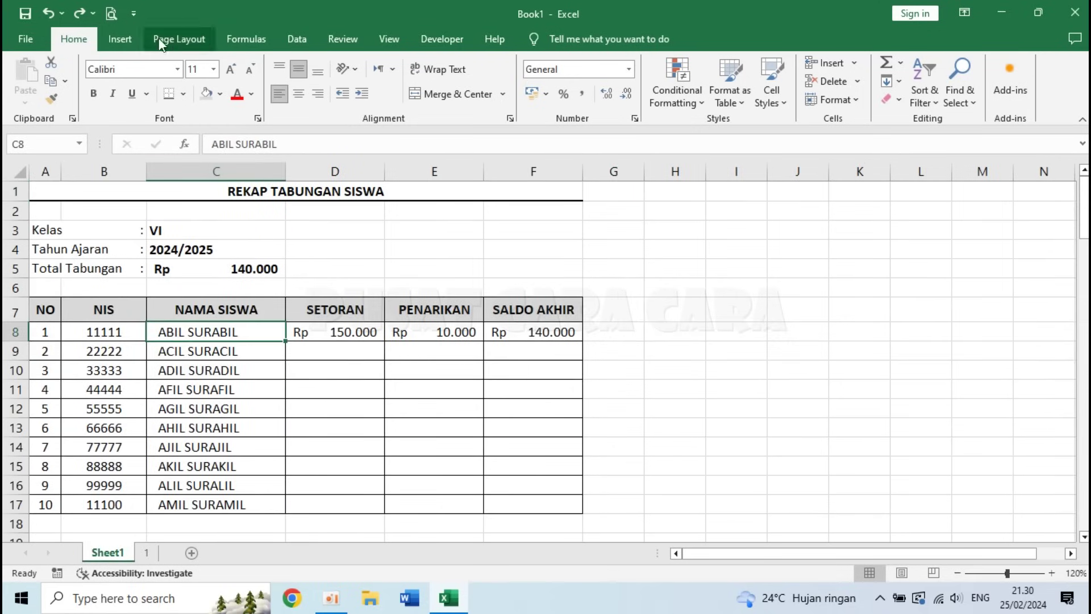
{"action": "left_click", "coordinate": [120, 40]}
{"action": "left_click", "coordinate": [901, 80]}
{"action": "left_click", "coordinate": [120, 130]}
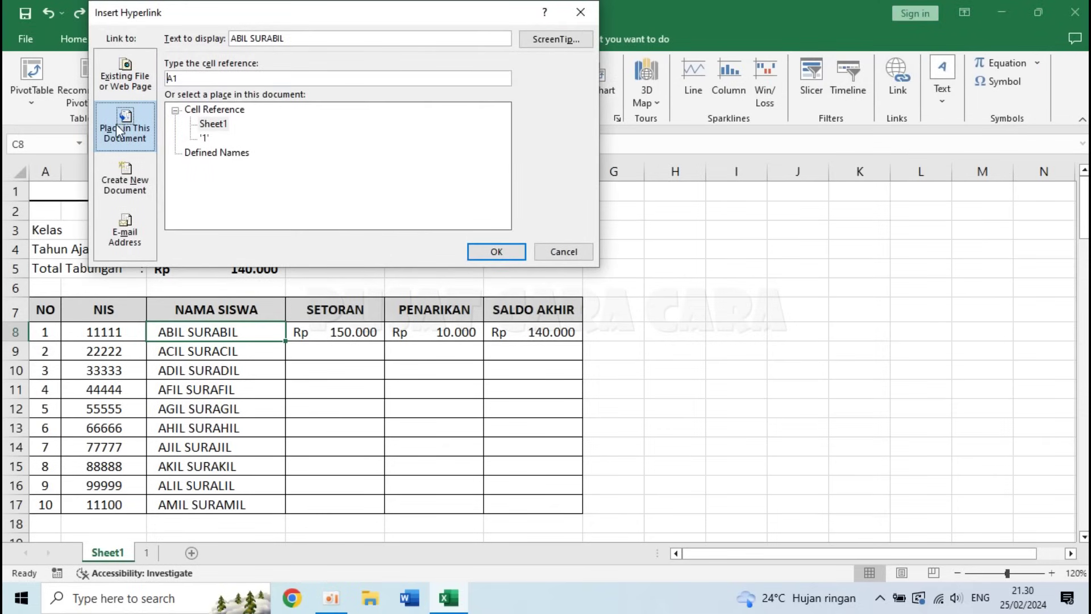
{"action": "left_click", "coordinate": [205, 138]}
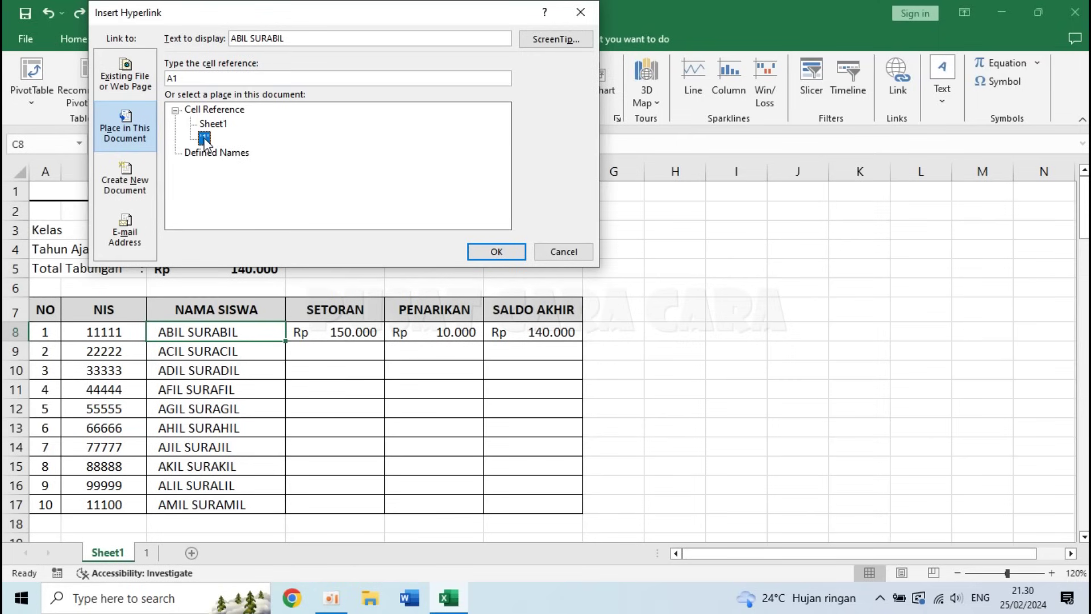
{"action": "left_click", "coordinate": [508, 253]}
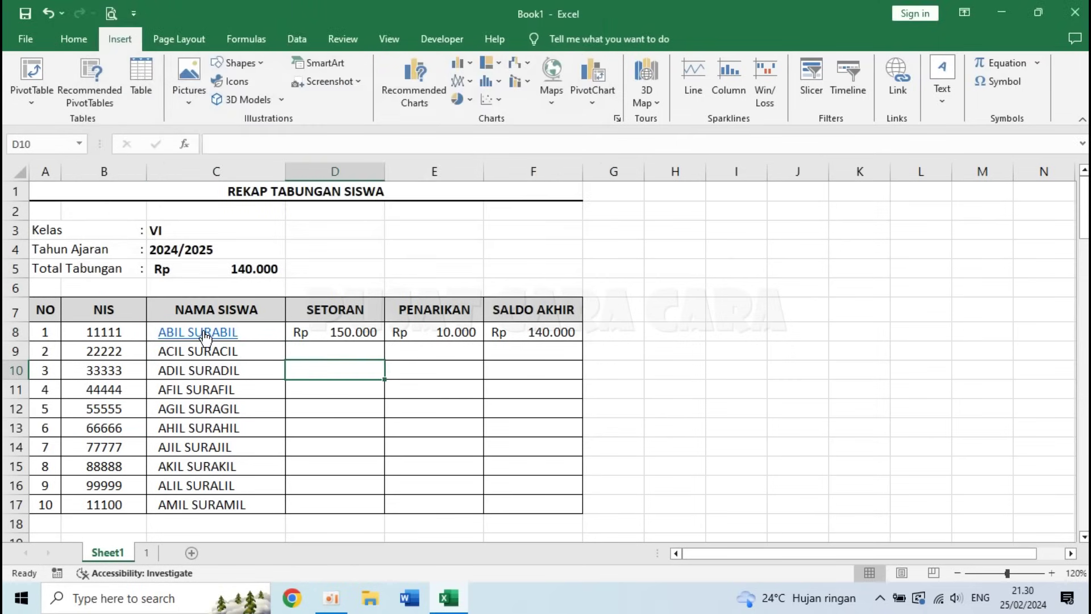
- Test the ABIL SURABIL and BACK links by jumping between the recap and sheet 1
{"action": "left_click", "coordinate": [203, 331]}
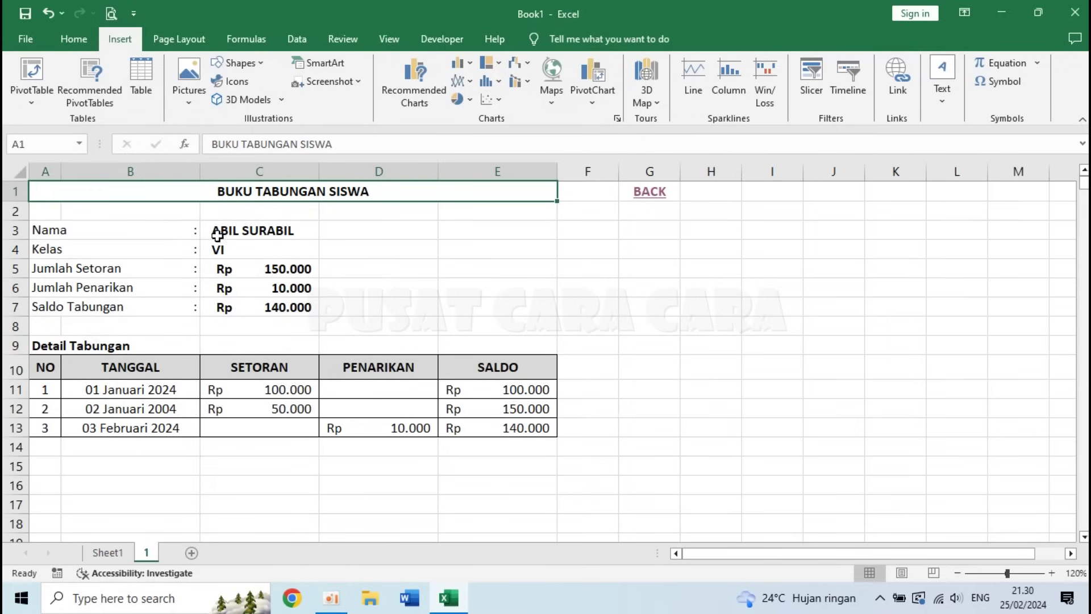
{"action": "left_click", "coordinate": [649, 191]}
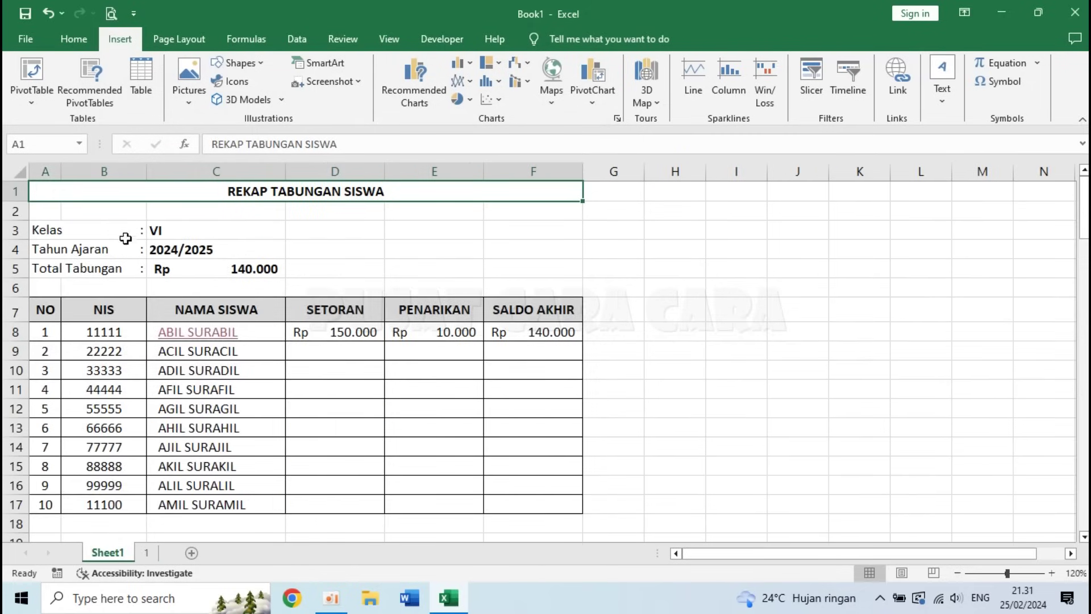
{"action": "left_click", "coordinate": [203, 332]}
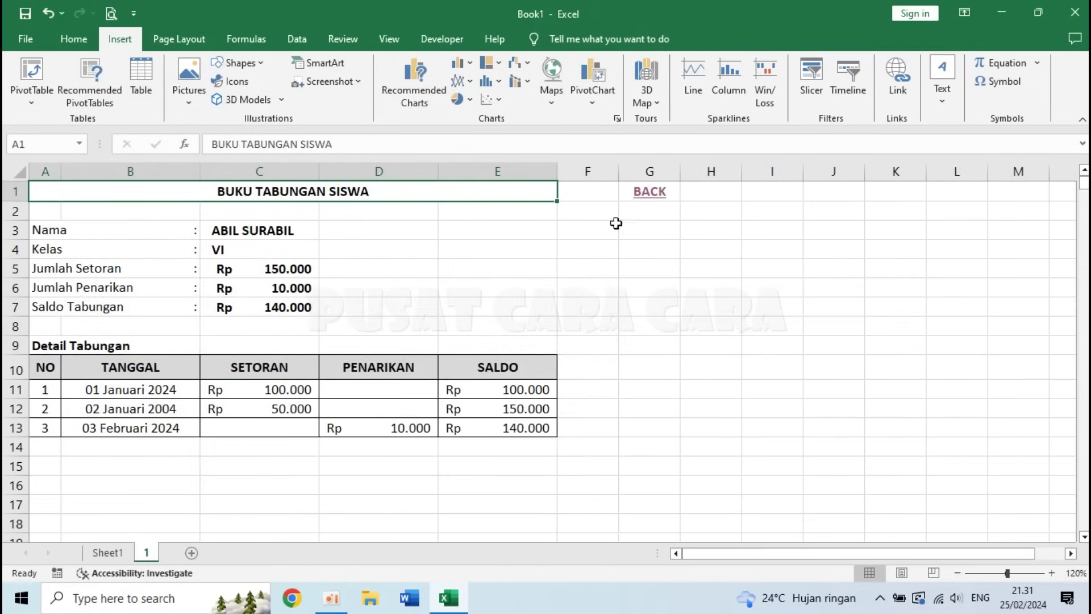
{"action": "left_click", "coordinate": [653, 193]}
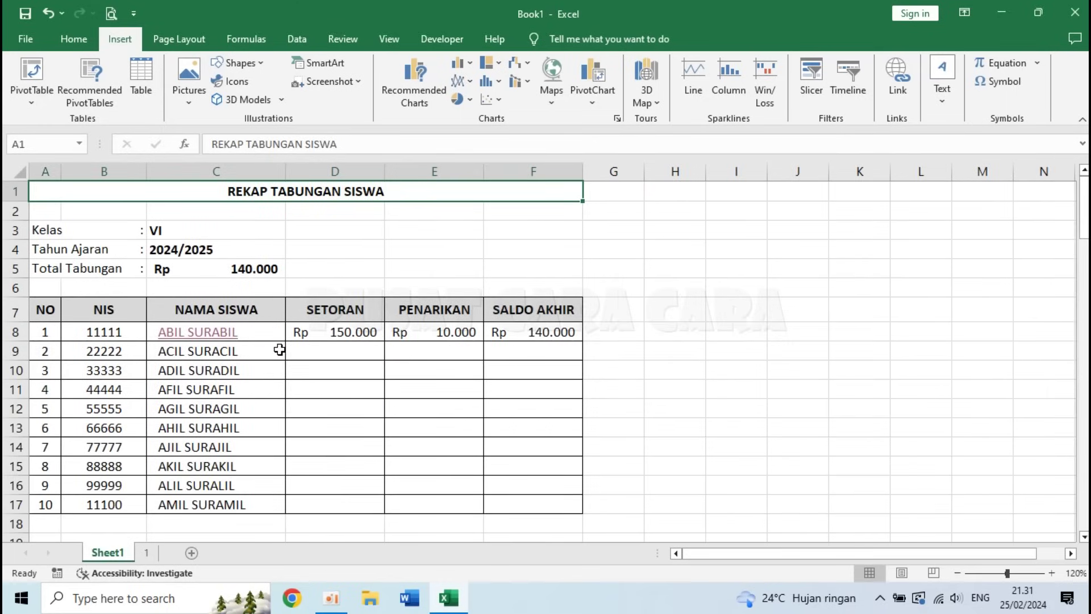
{"action": "left_click", "coordinate": [283, 350]}
{"action": "left_click", "coordinate": [382, 347]}
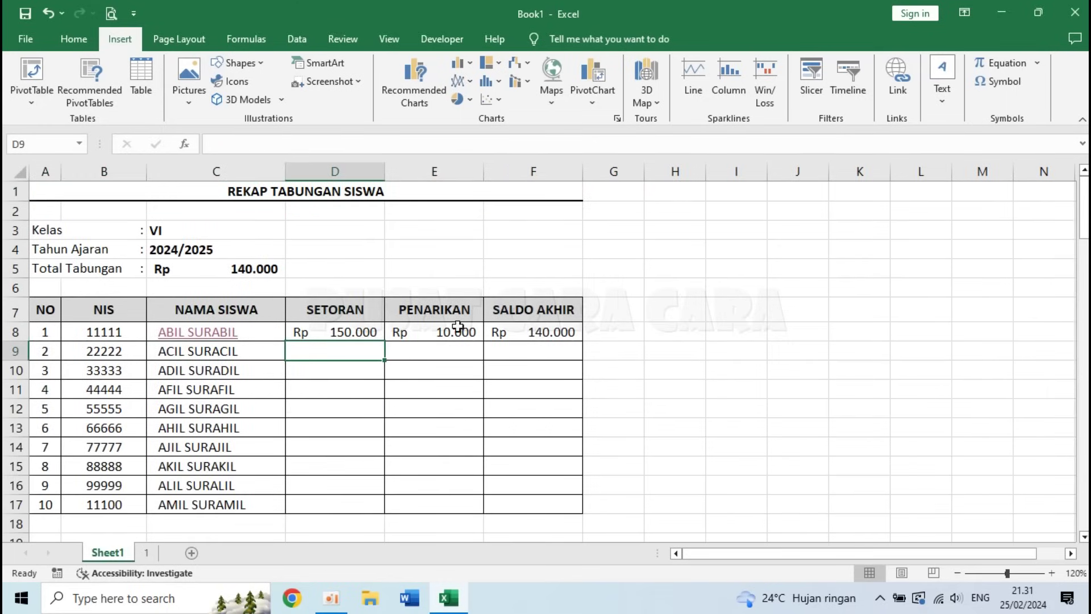
{"action": "left_click", "coordinate": [206, 334]}
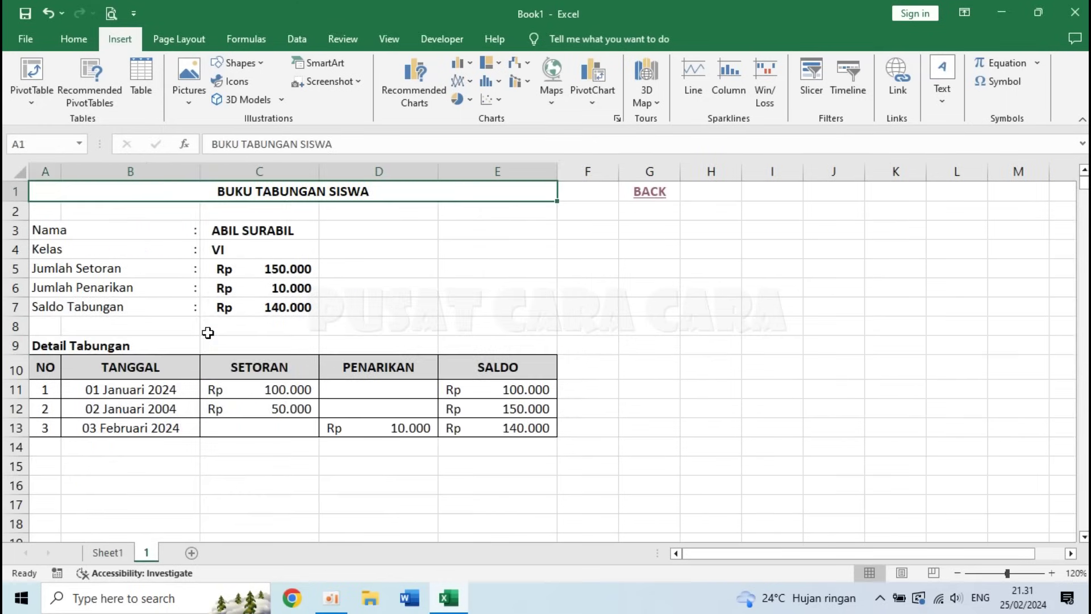
- Inspect the transaction ranges and the SALDO formula in E11 on sheet 1
{"action": "left_click", "coordinate": [534, 263]}
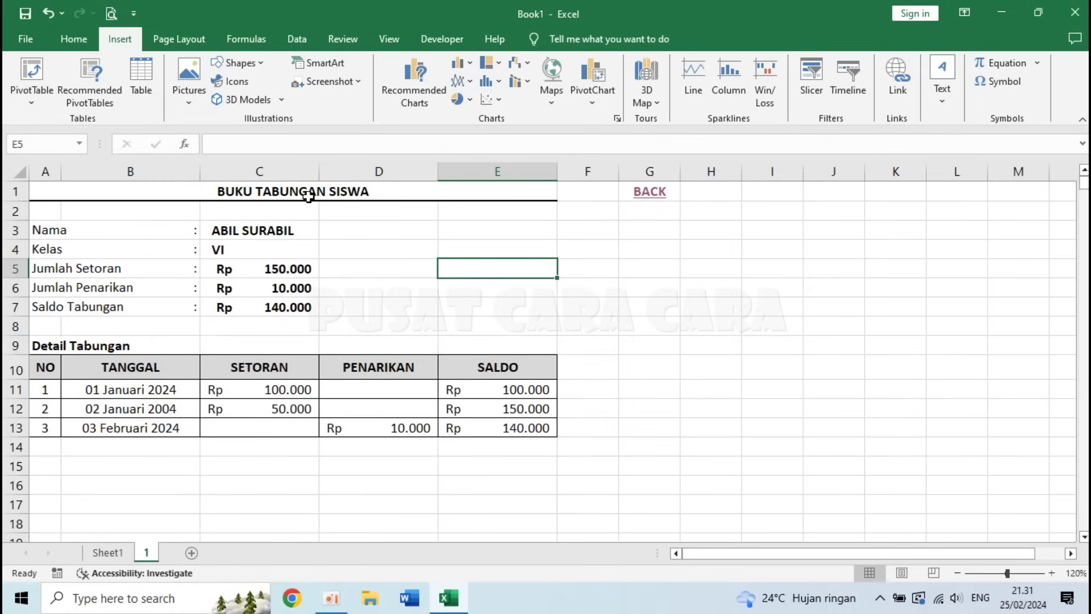
{"action": "left_click", "coordinate": [378, 458]}
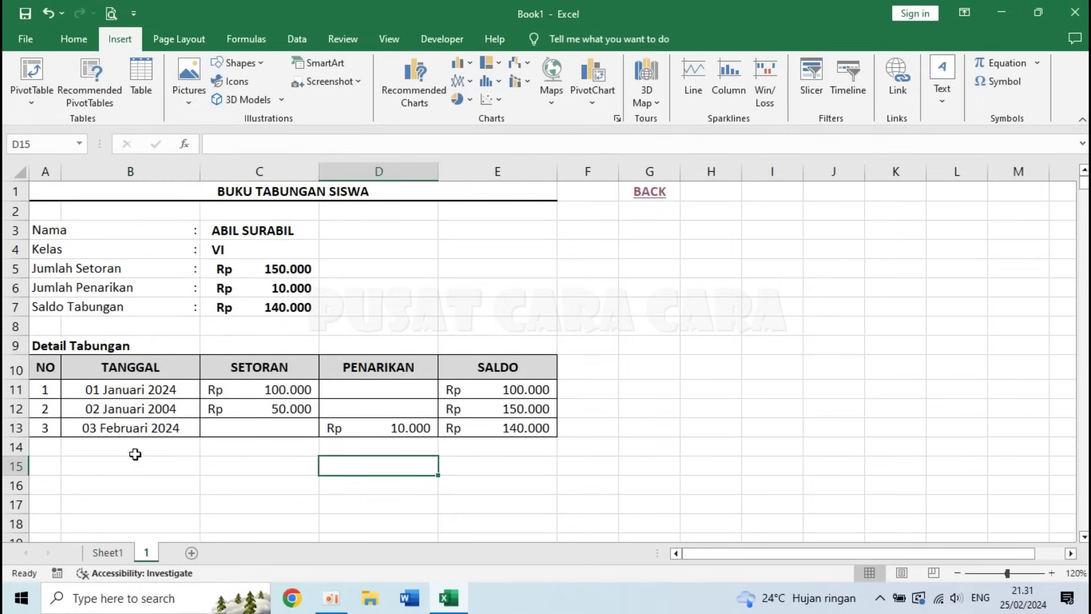
{"action": "left_click_drag", "start_coordinate": [47, 390], "coordinate": [49, 427]}
{"action": "left_click_drag", "start_coordinate": [480, 390], "coordinate": [484, 430]}
{"action": "left_click", "coordinate": [394, 461]}
{"action": "left_click_drag", "start_coordinate": [107, 390], "coordinate": [376, 430]}
{"action": "left_click", "coordinate": [378, 466]}
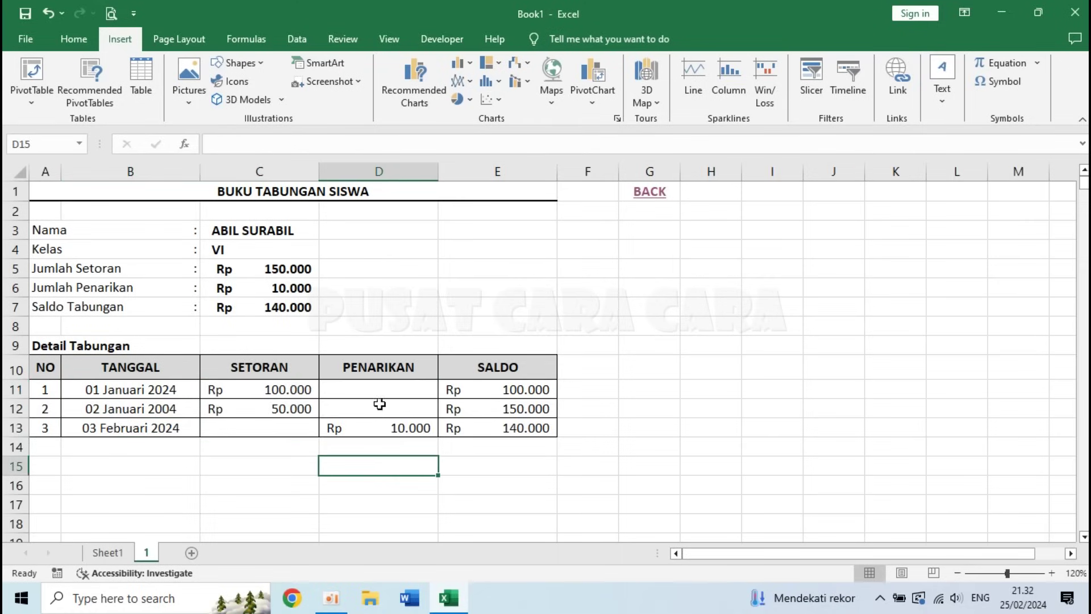
{"action": "left_click", "coordinate": [491, 392]}
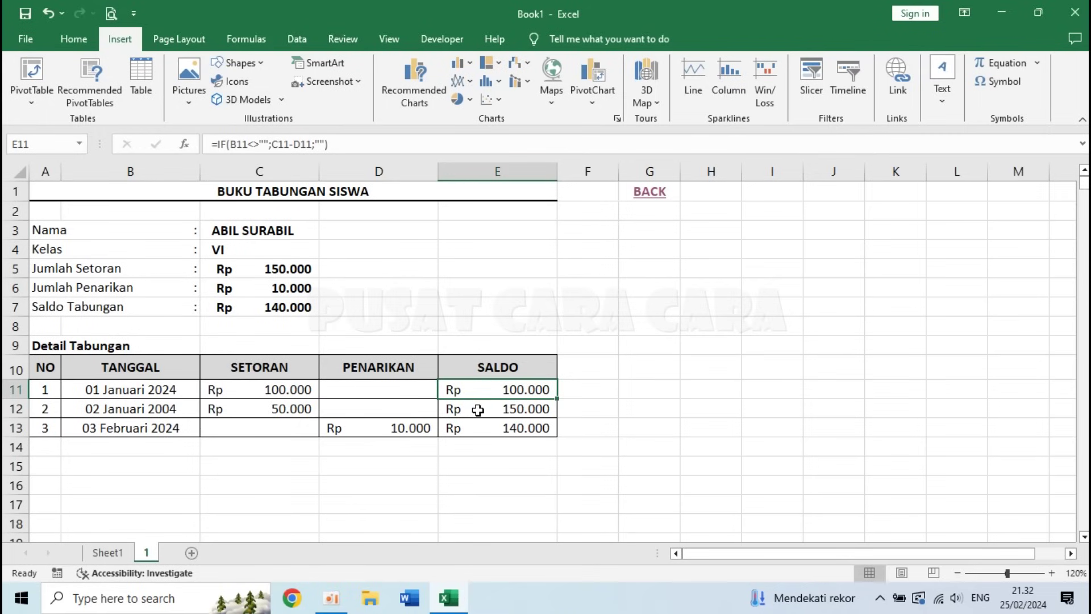
- Clear the Locked protection option on entry cells B11:D downward
{"action": "left_click", "coordinate": [392, 430]}
{"action": "left_click", "coordinate": [364, 455]}
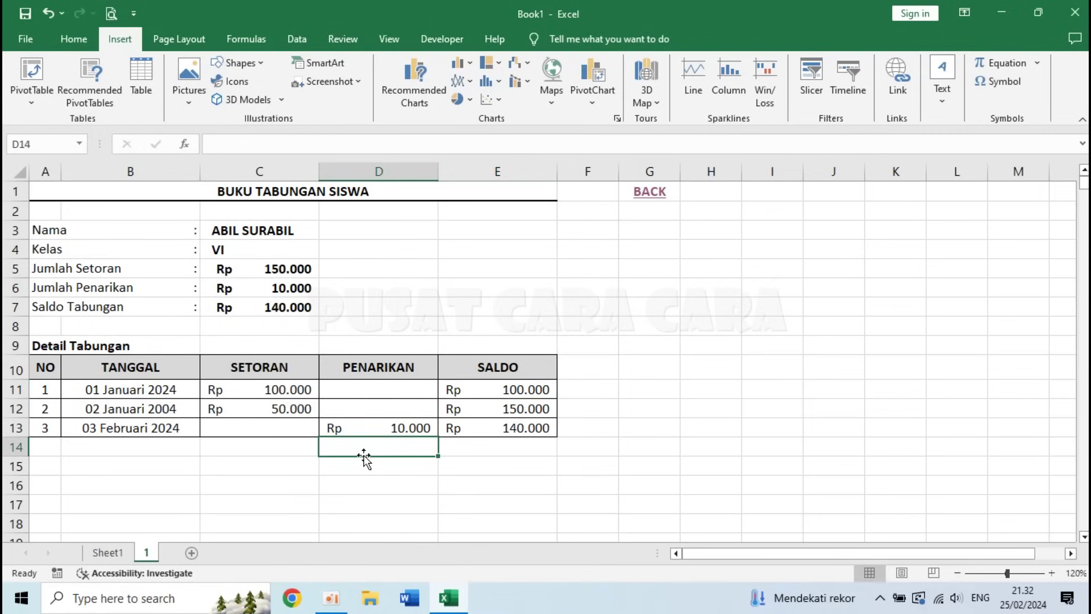
{"action": "left_click_drag", "start_coordinate": [92, 389], "coordinate": [353, 506]}
{"action": "left_click_drag", "start_coordinate": [1085, 527], "coordinate": [1075, 165]}
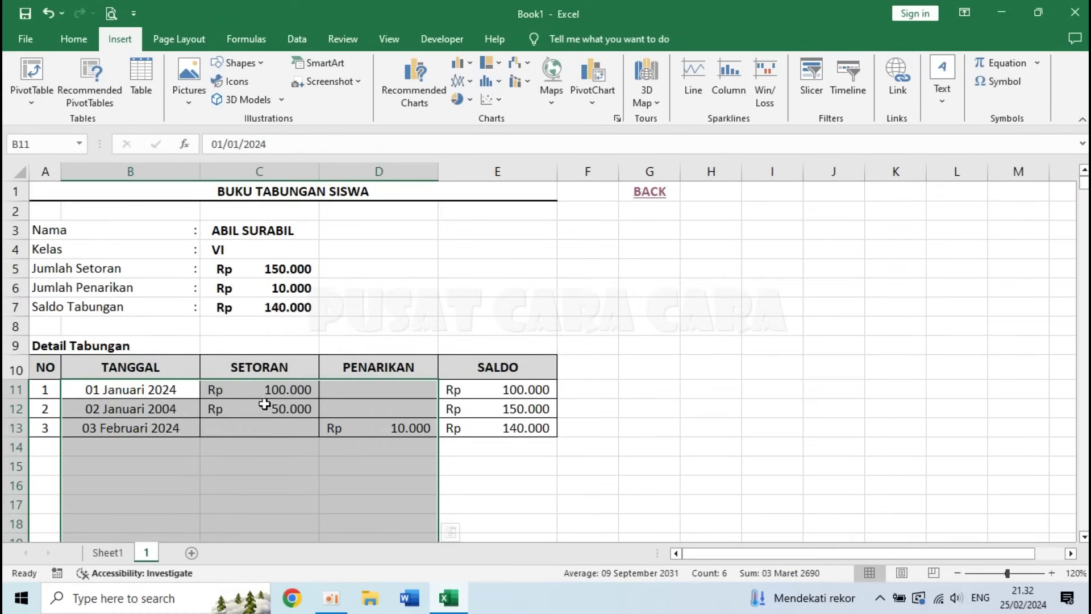
{"action": "right_click", "coordinate": [235, 404]}
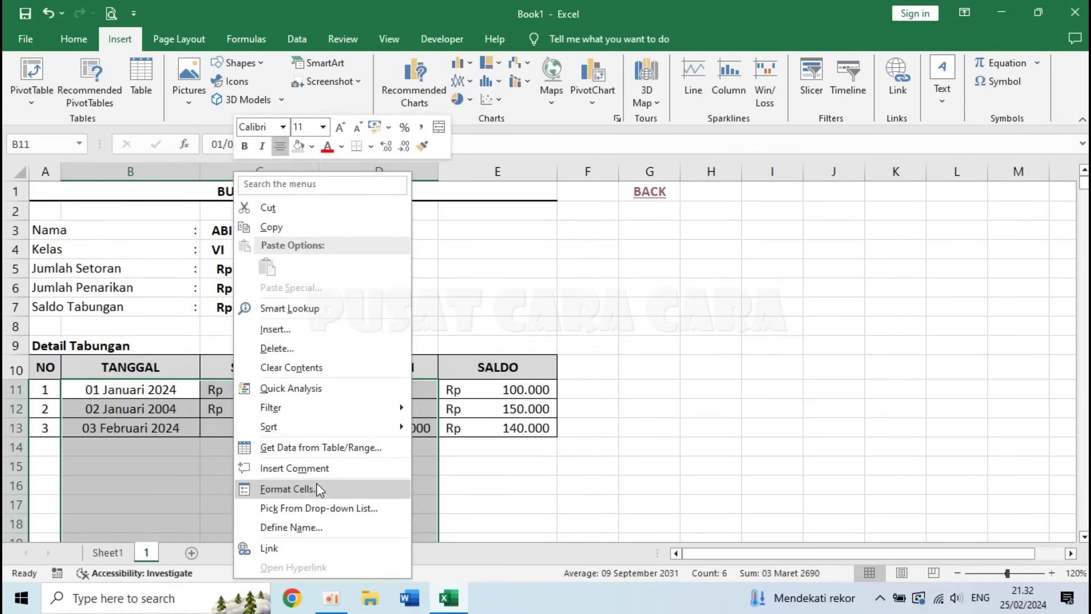
{"action": "left_click", "coordinate": [317, 486]}
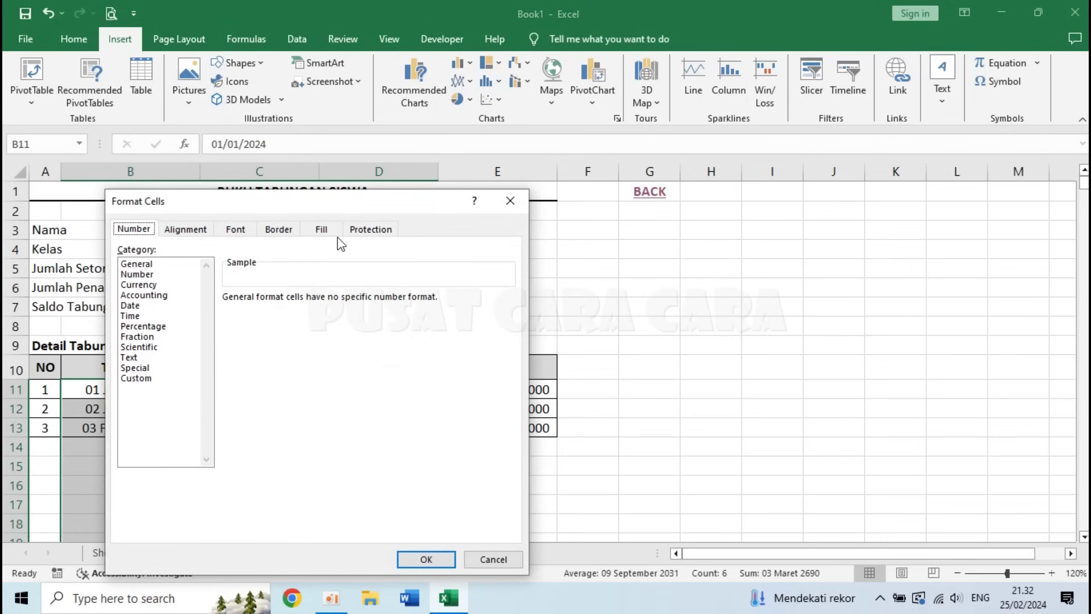
{"action": "left_click", "coordinate": [376, 230]}
{"action": "left_click_drag", "start_coordinate": [348, 203], "coordinate": [862, 112]}
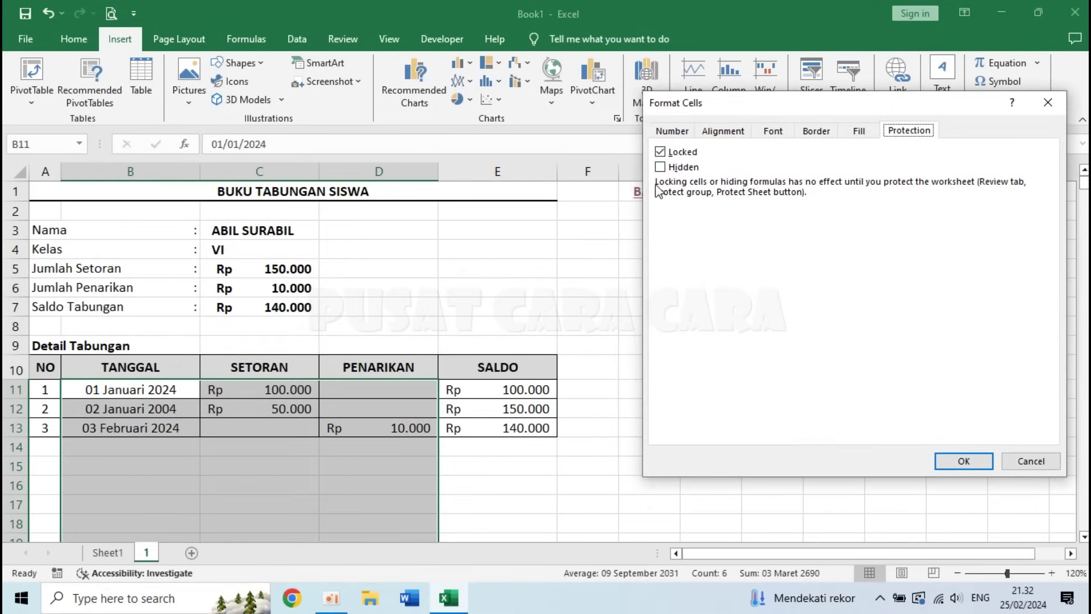
{"action": "left_click", "coordinate": [660, 153]}
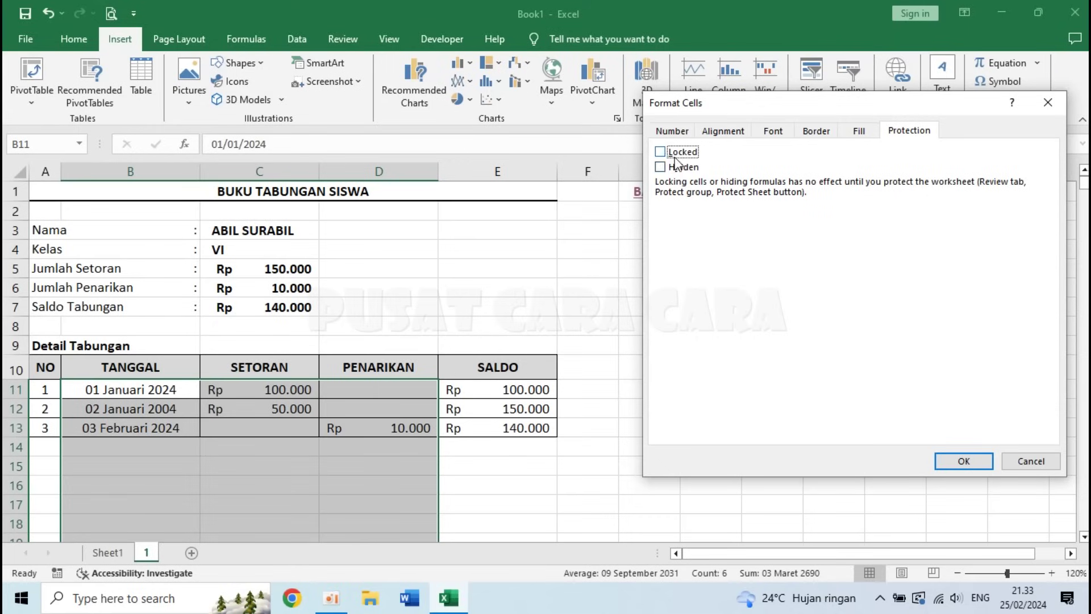
{"action": "left_click", "coordinate": [964, 459]}
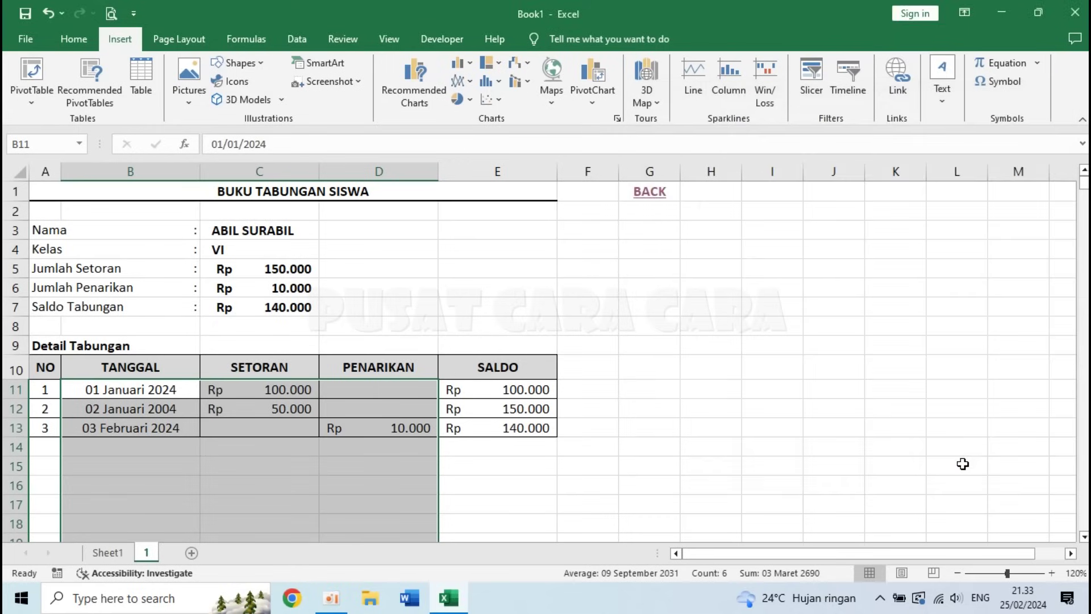
{"action": "left_click", "coordinate": [627, 364]}
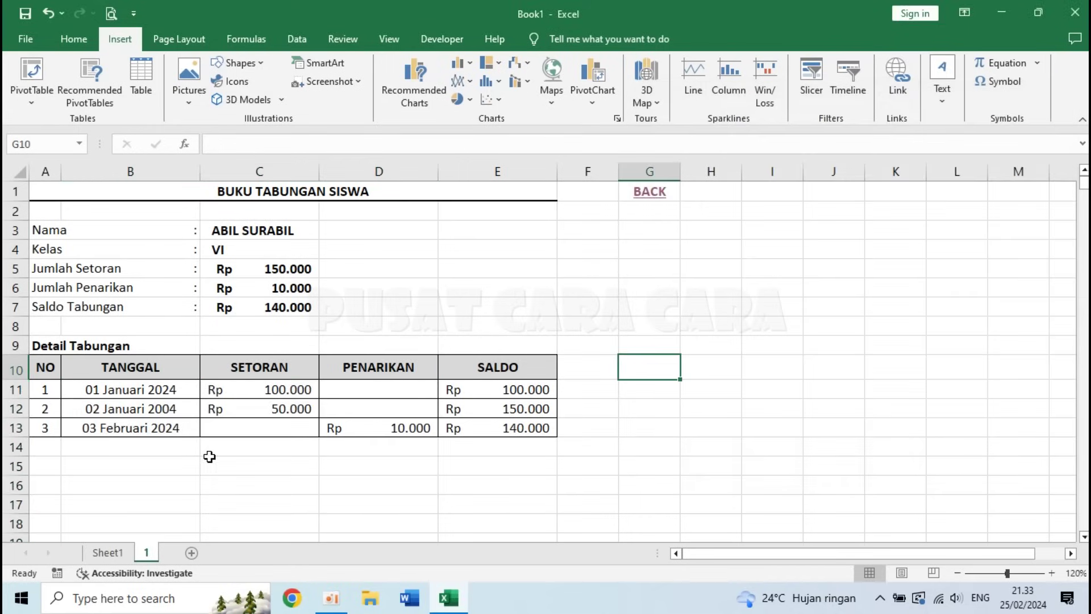
- Protect sheet '1' with a password, entering it twice to confirm
{"action": "right_click", "coordinate": [149, 554]}
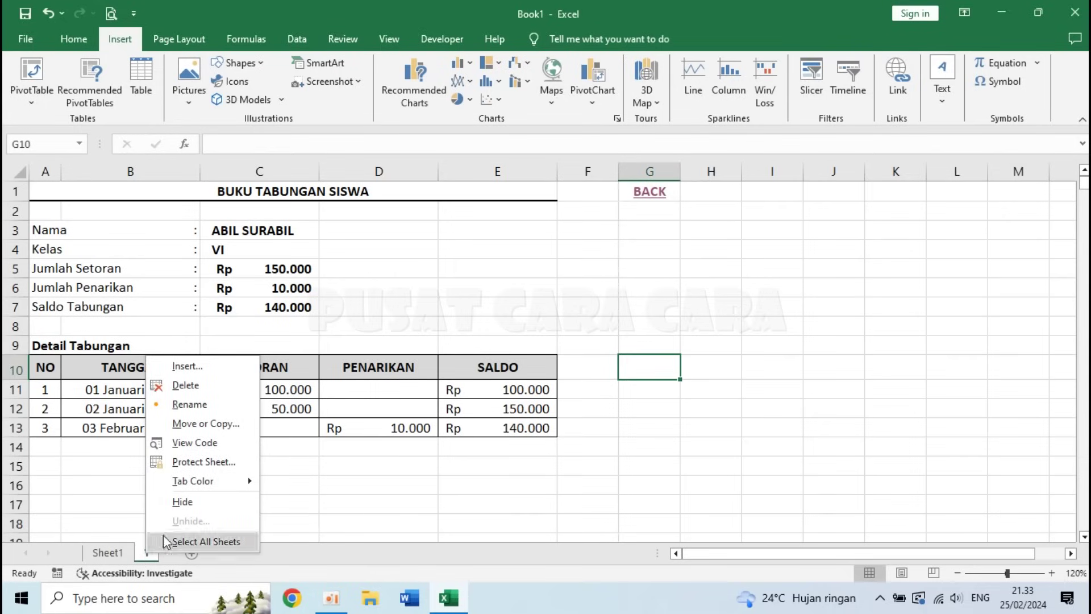
{"action": "left_click", "coordinate": [211, 462]}
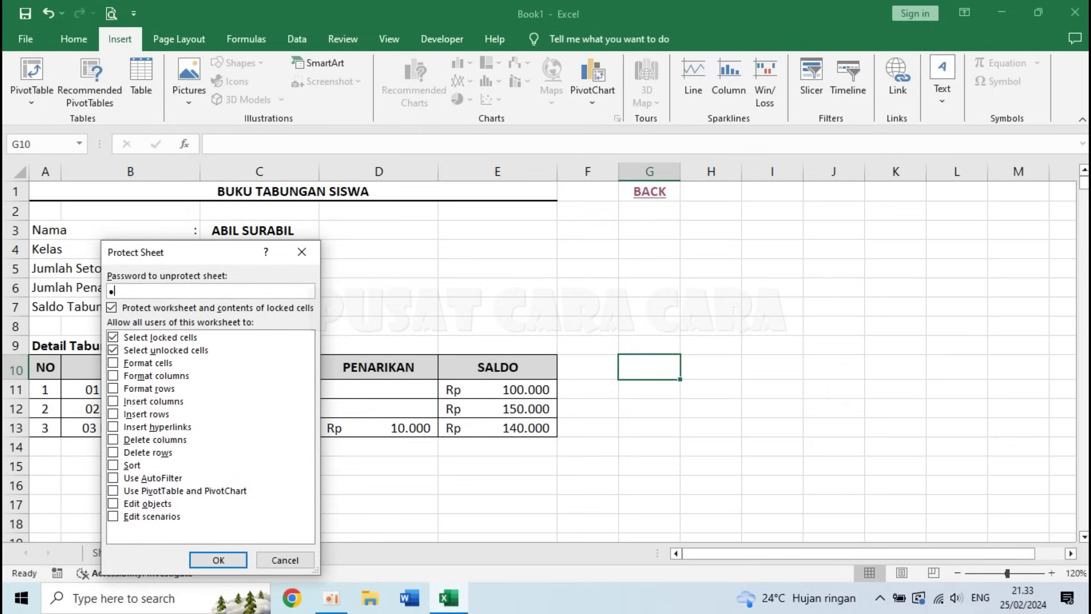
{"action": "key", "text": "Return"}
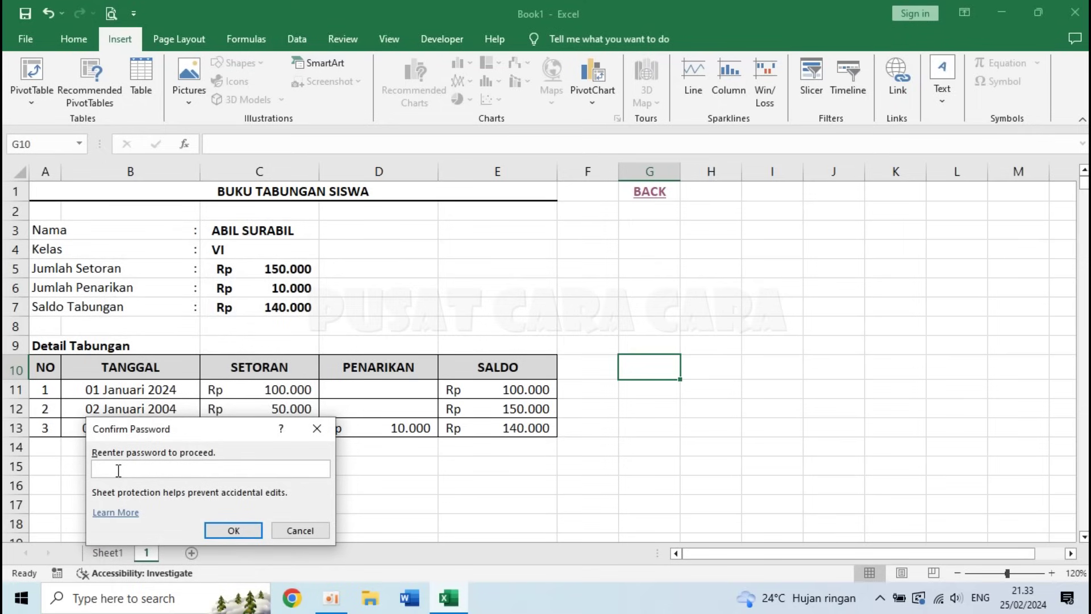
{"action": "key", "text": "Return"}
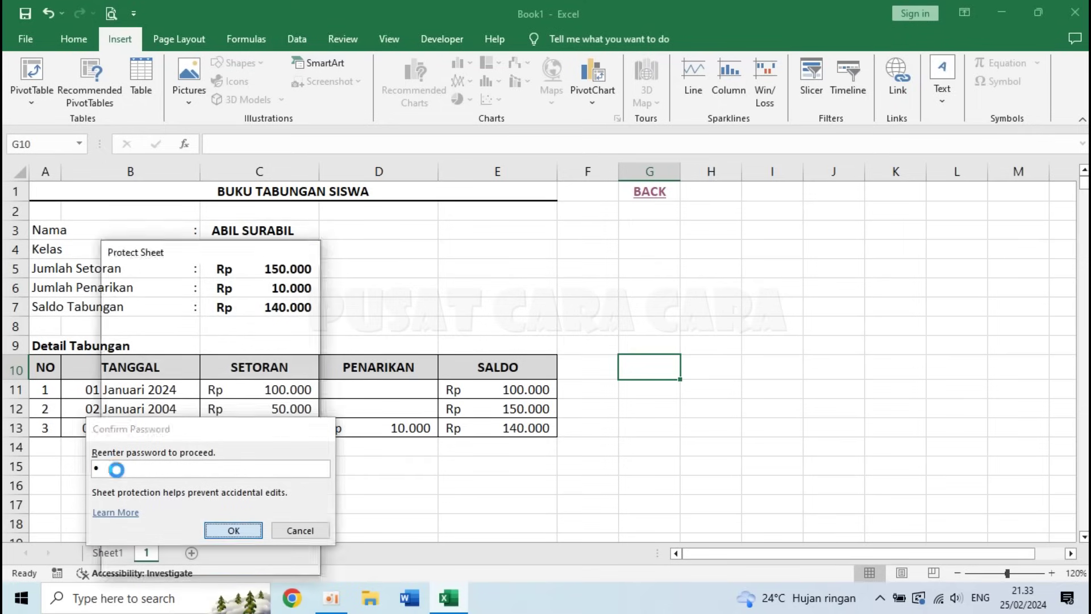
{"action": "left_click", "coordinate": [240, 470]}
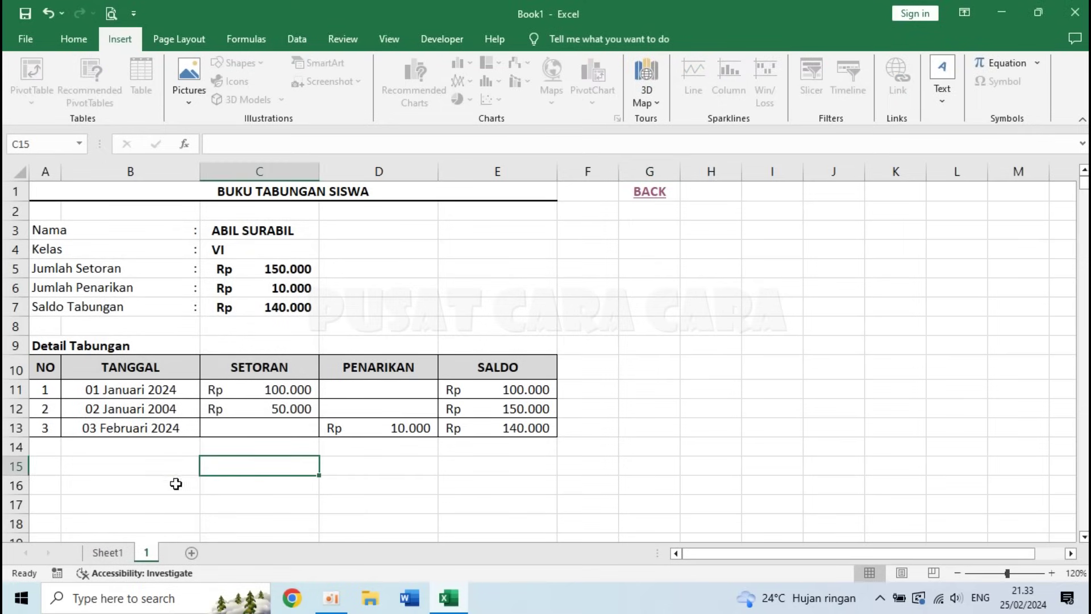
- Try editing A14 and deleting SALDO E11:E13 to confirm the protected-sheet warnings, then review totals
{"action": "left_click", "coordinate": [45, 446]}
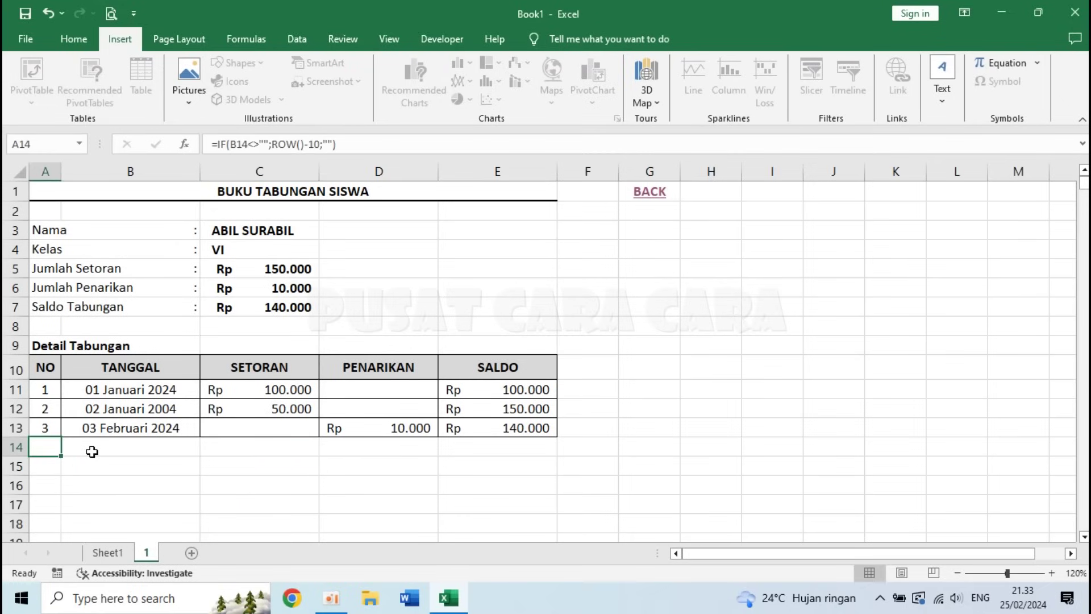
{"action": "double_click", "coordinate": [92, 452]}
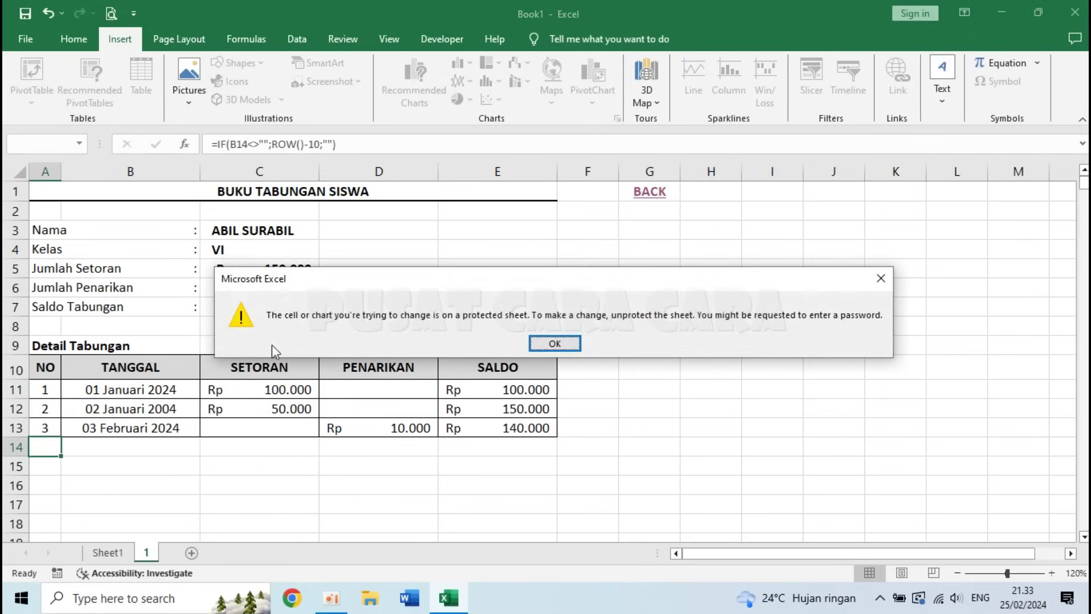
{"action": "left_click", "coordinate": [567, 346]}
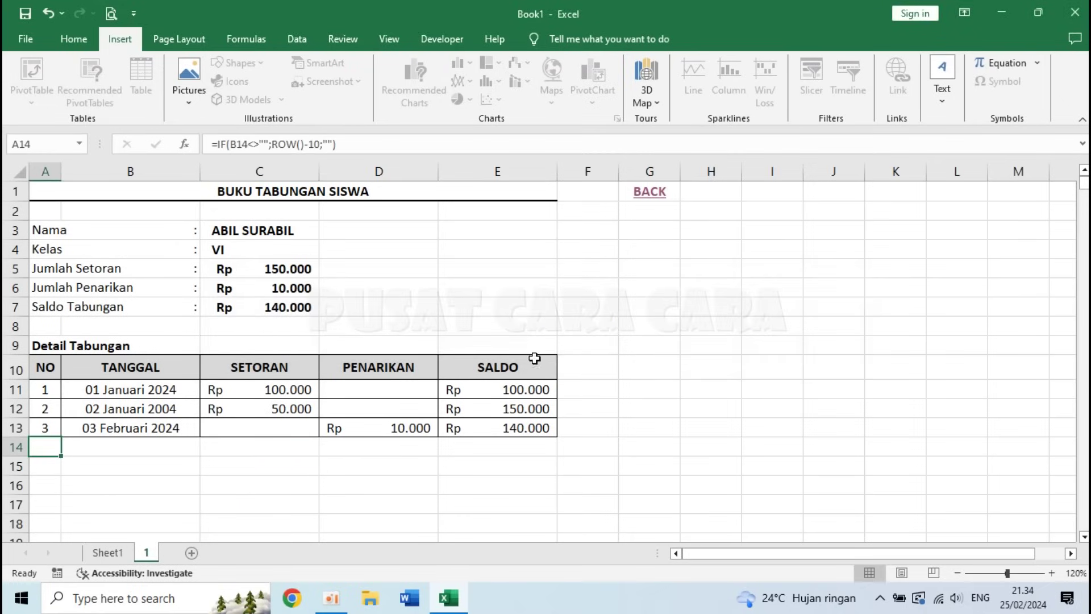
{"action": "double_click", "coordinate": [130, 450]}
{"action": "key", "text": "Return"}
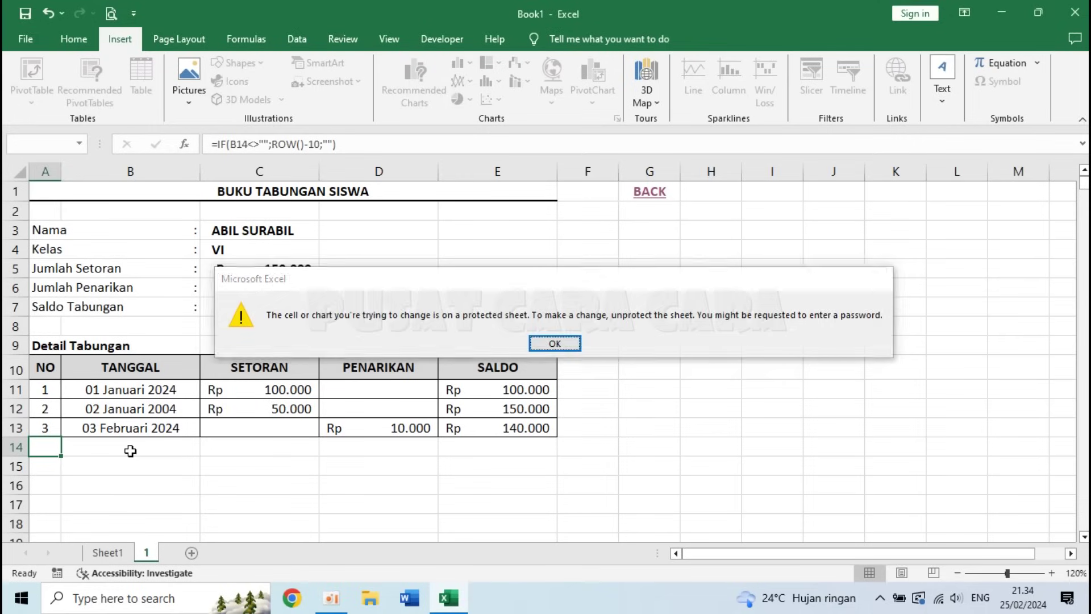
{"action": "left_click", "coordinate": [492, 389]}
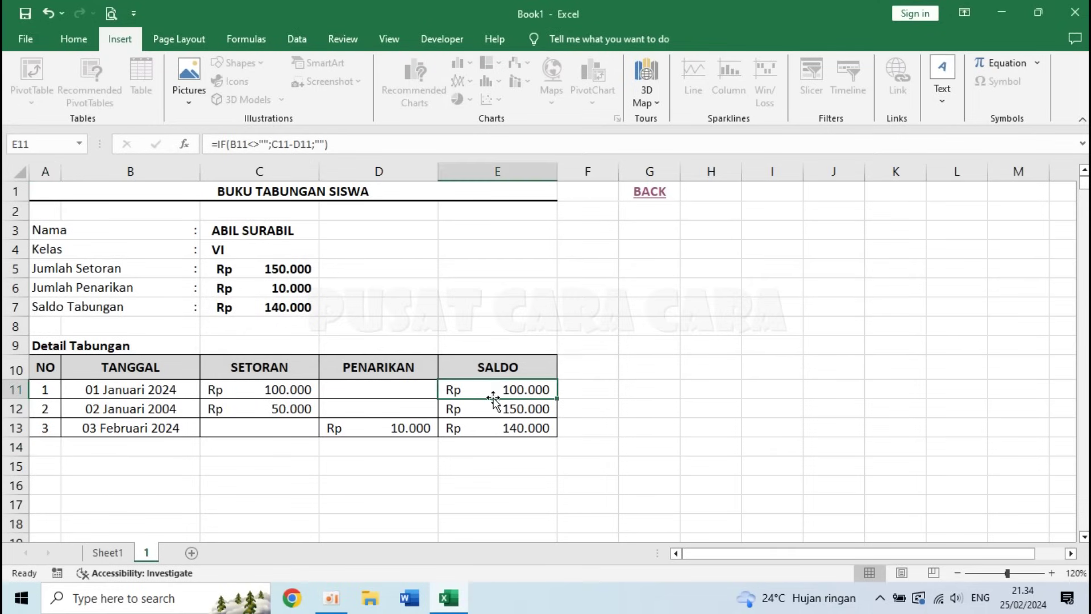
{"action": "left_click_drag", "start_coordinate": [492, 389], "coordinate": [492, 427]}
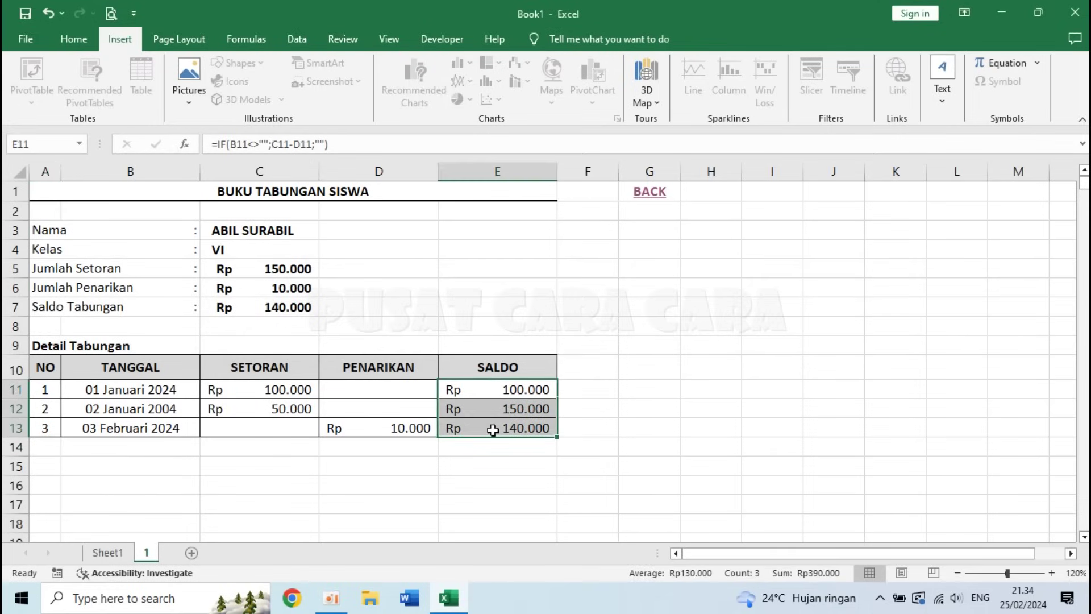
{"action": "key", "text": "Delete"}
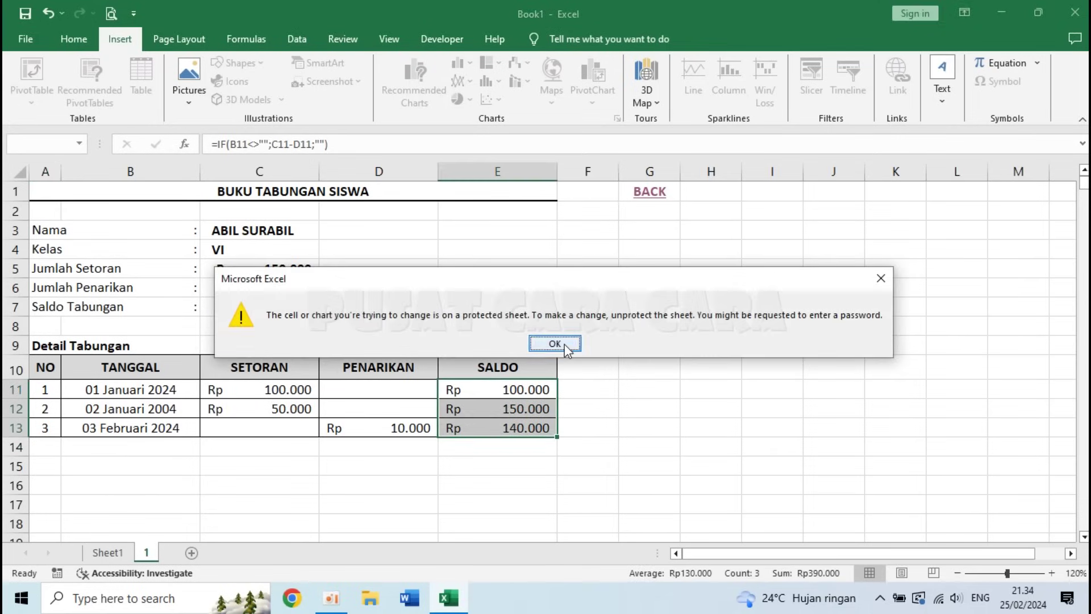
{"action": "left_click", "coordinate": [554, 343]}
{"action": "left_click", "coordinate": [252, 266]}
{"action": "left_click", "coordinate": [274, 299]}
- Enter a trial date 4/2/2024 in B14, then undo the fourth entry
{"action": "left_click", "coordinate": [273, 267]}
{"action": "left_click", "coordinate": [163, 445]}
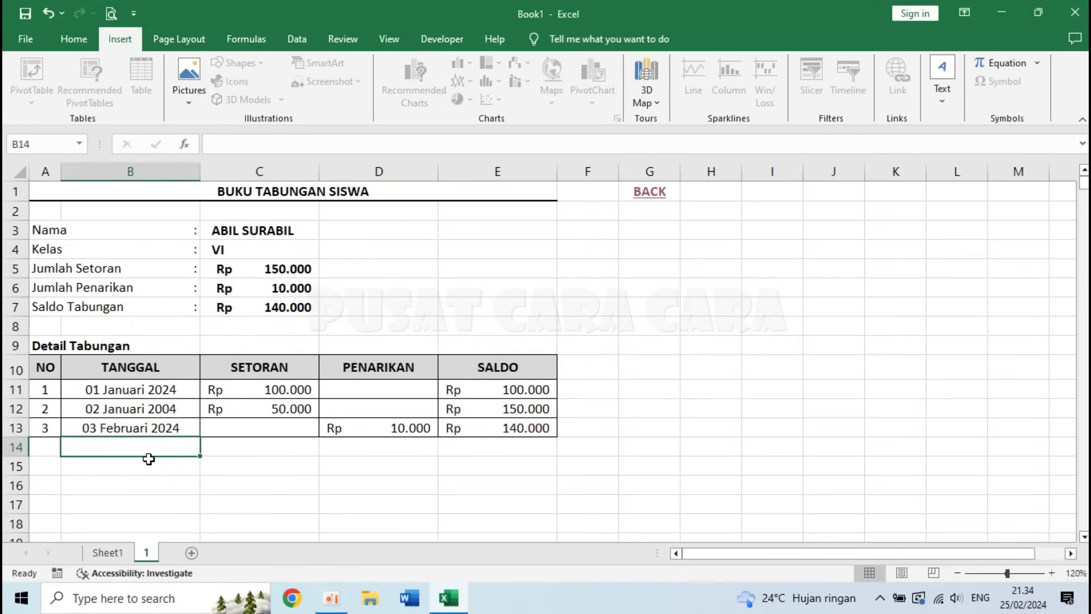
{"action": "type", "text": "4/2/2024"}
{"action": "key", "text": "Return"}
{"action": "key", "text": "Up"}
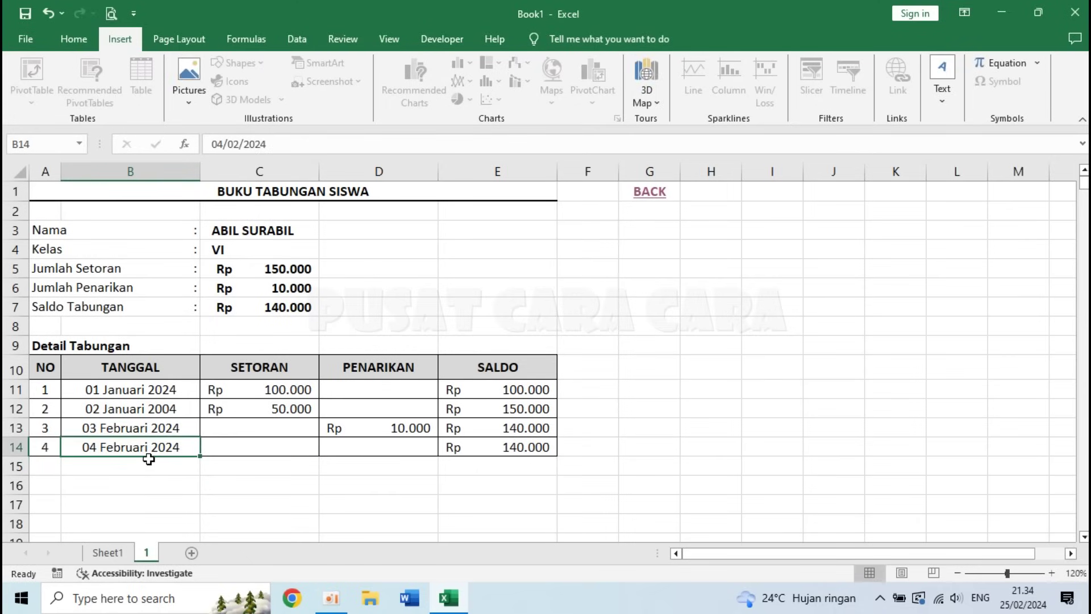
{"action": "left_click_drag", "start_coordinate": [134, 387], "coordinate": [367, 467]}
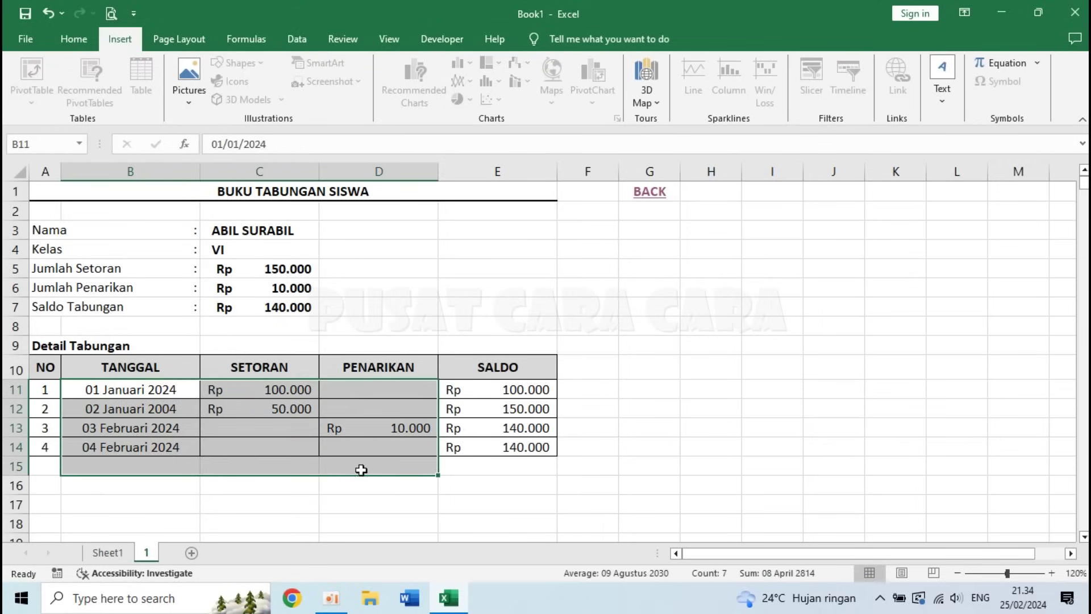
{"action": "left_click", "coordinate": [272, 443]}
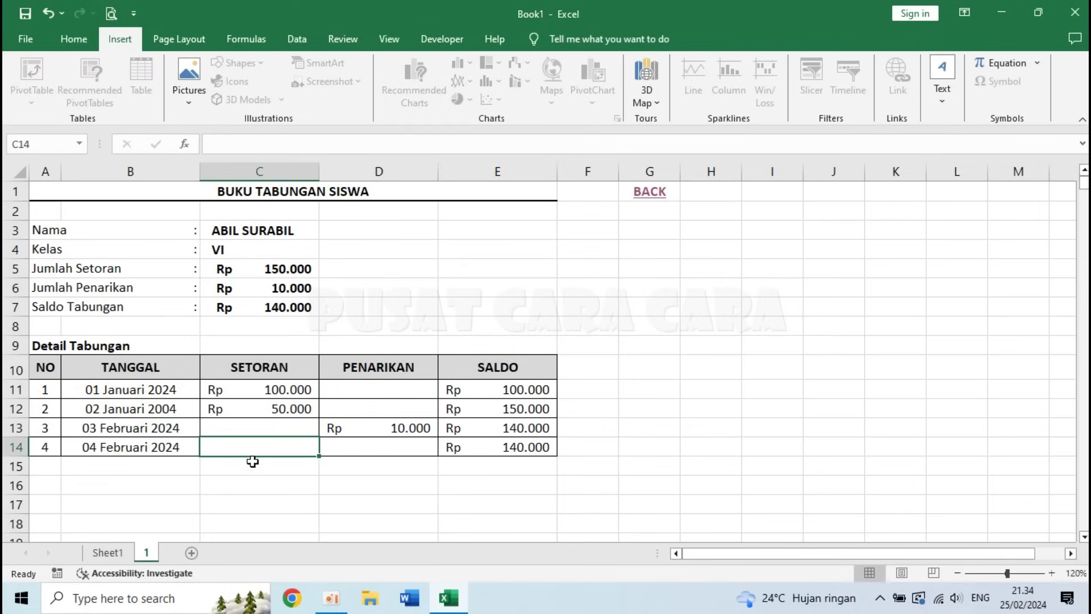
{"action": "left_click", "coordinate": [146, 451]}
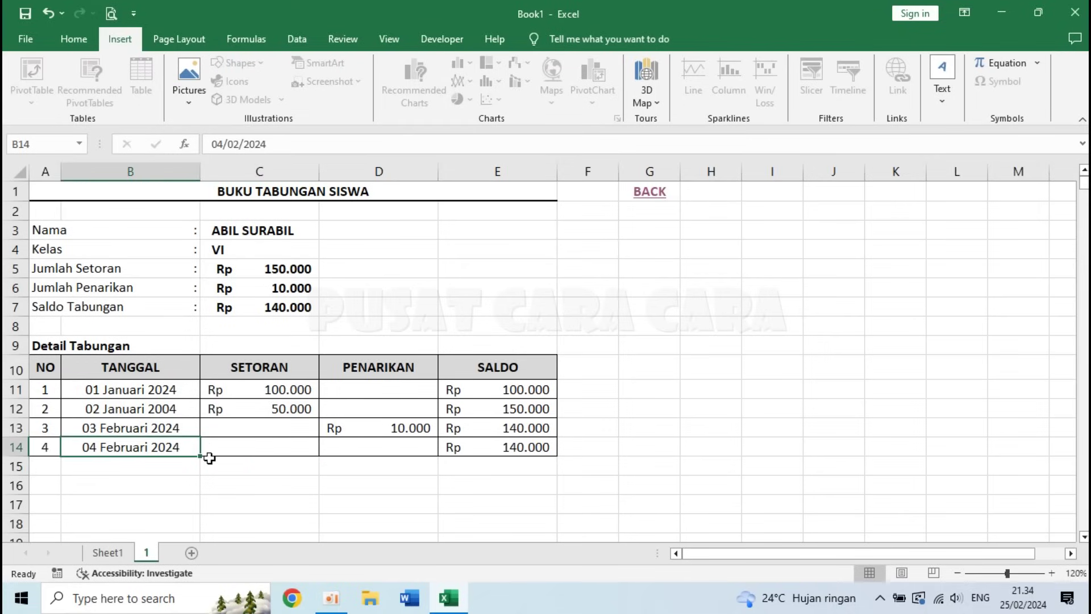
{"action": "key", "text": "ctrl+z"}
- Correct the third entry's date in B13 to 03 Januari 2024 and check the recap totals
{"action": "left_click", "coordinate": [135, 428]}
{"action": "key", "text": "F2"}
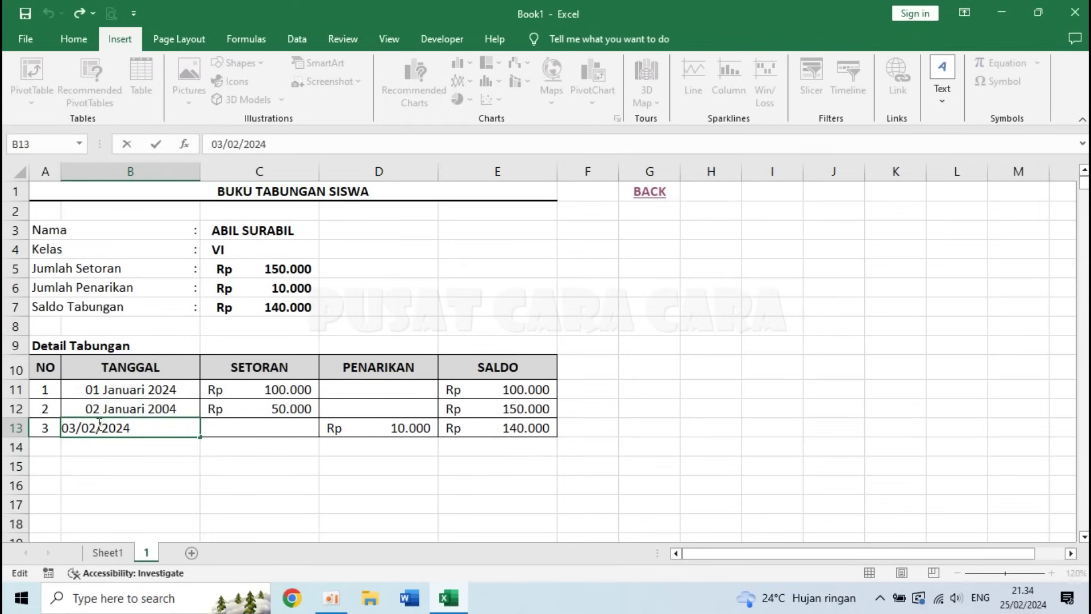
{"action": "key", "text": "Delete"}
{"action": "type", "text": "1"}
{"action": "key", "text": "Return"}
{"action": "left_click", "coordinate": [115, 423]}
{"action": "left_click", "coordinate": [284, 470]}
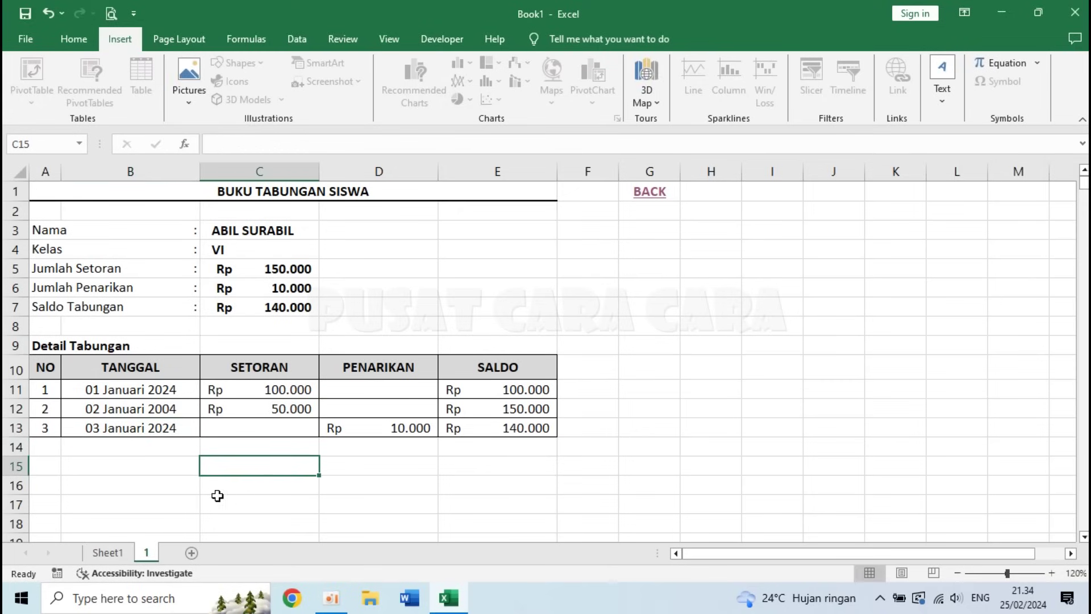
{"action": "left_click", "coordinate": [107, 552]}
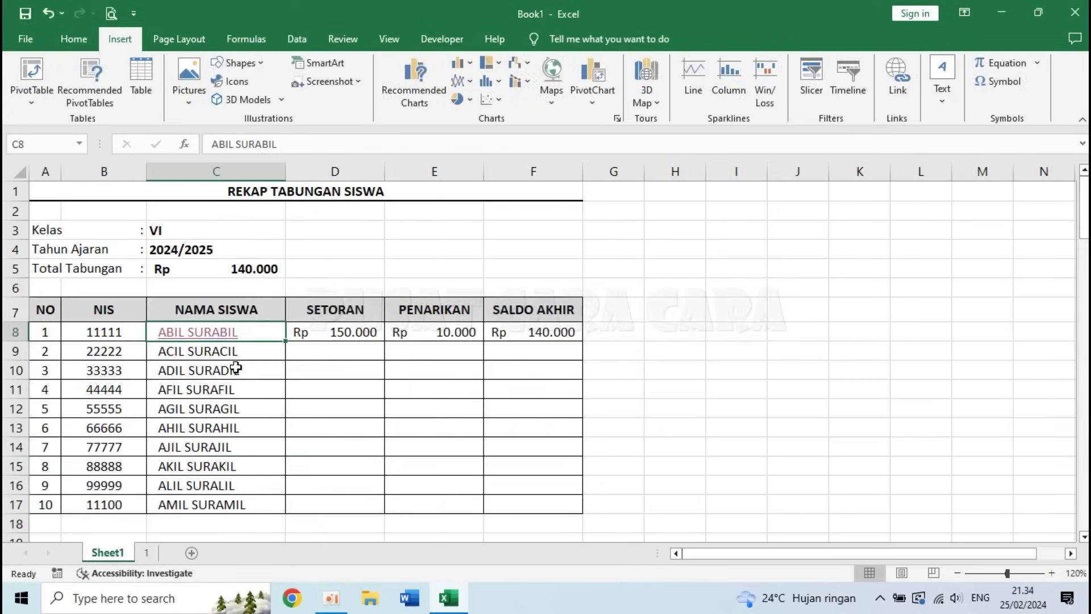
{"action": "left_click", "coordinate": [147, 552]}
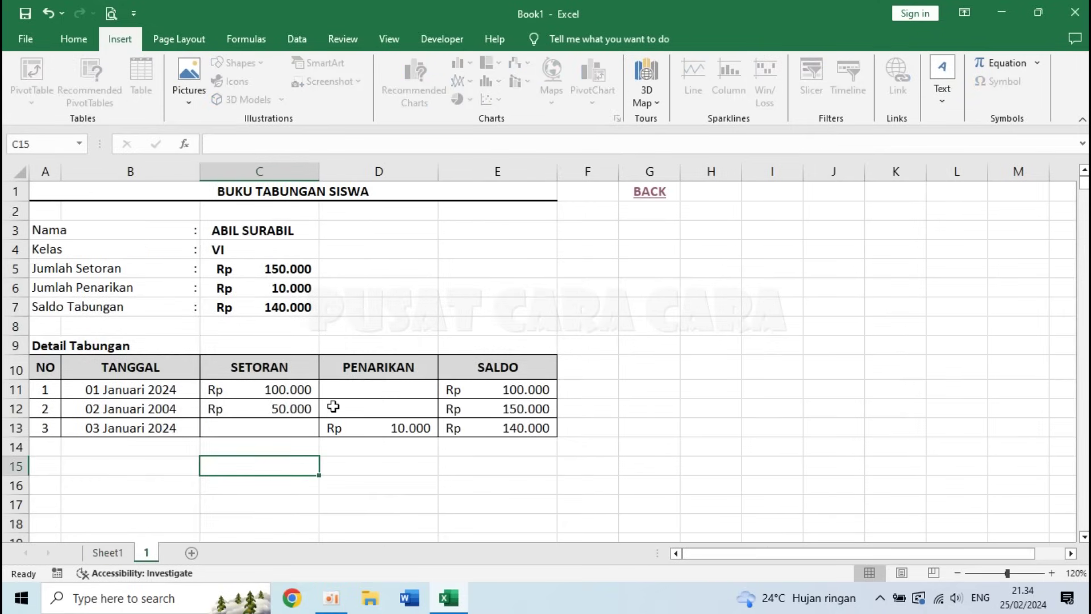
{"action": "left_click", "coordinate": [405, 452]}
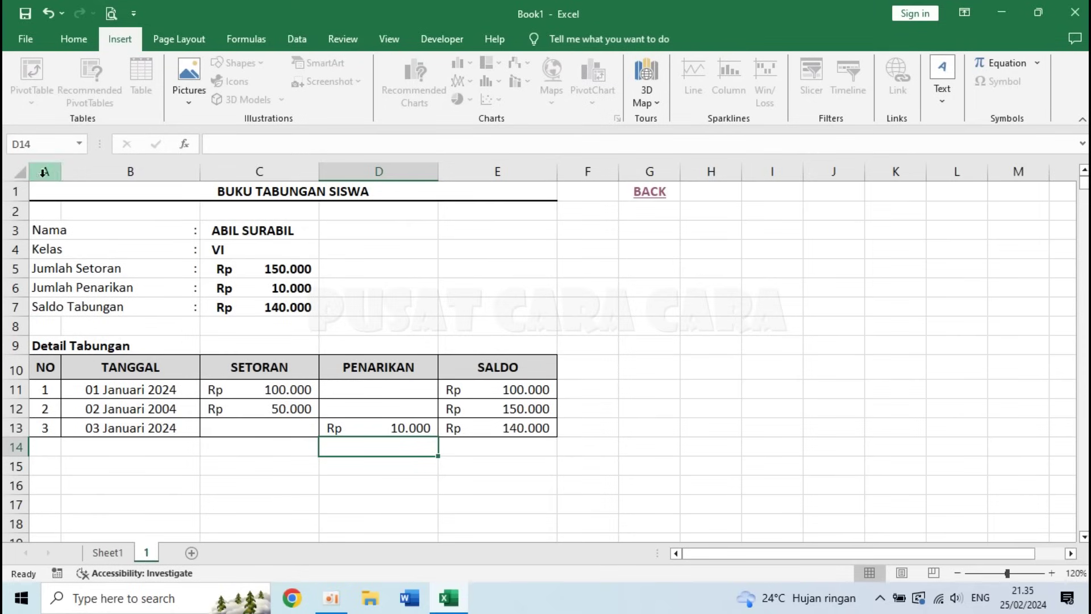
- Copy the entire savings book sheet into a new Sheet3
{"action": "left_click", "coordinate": [9, 176]}
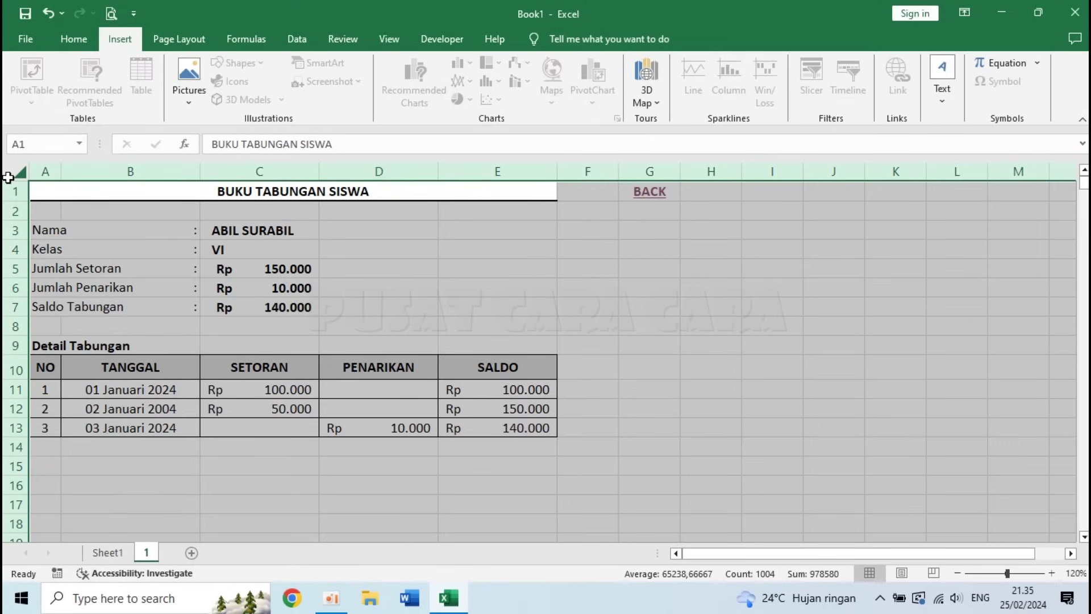
{"action": "key", "text": "ctrl+c"}
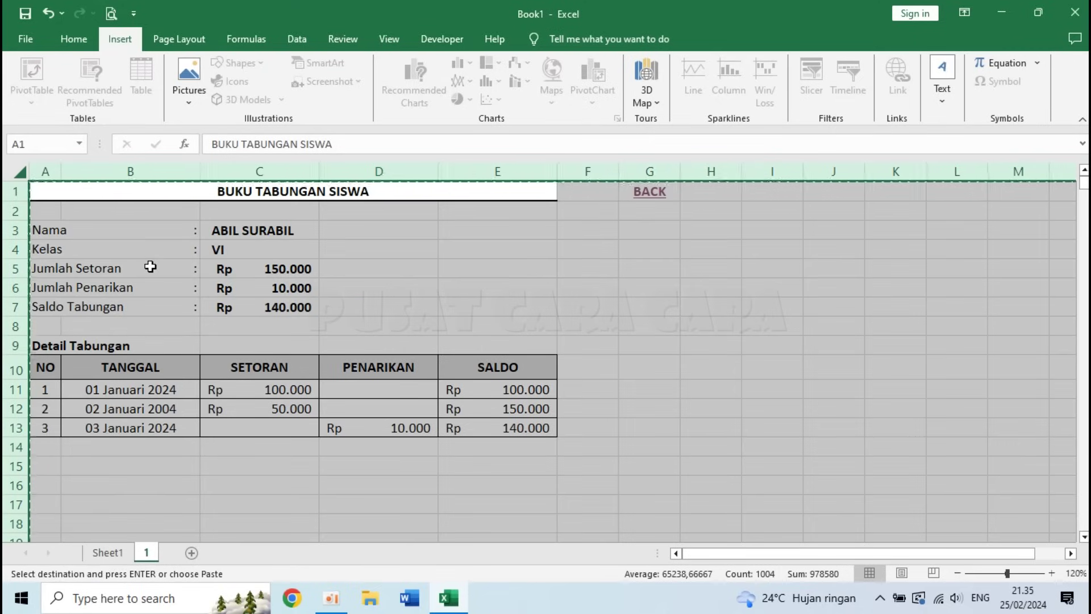
{"action": "left_click", "coordinate": [191, 552]}
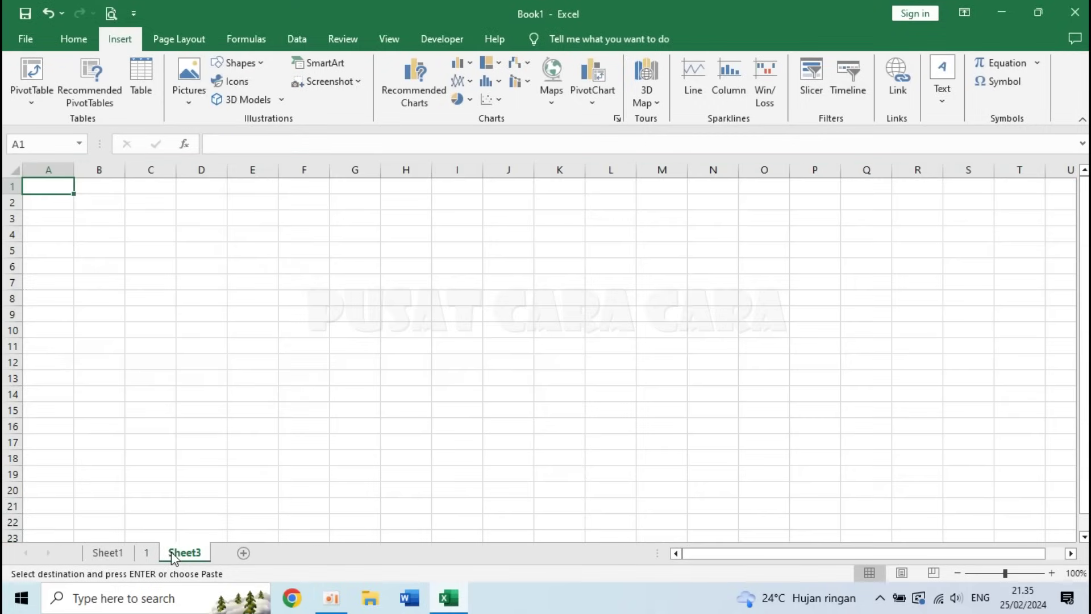
{"action": "left_click", "coordinate": [13, 171]}
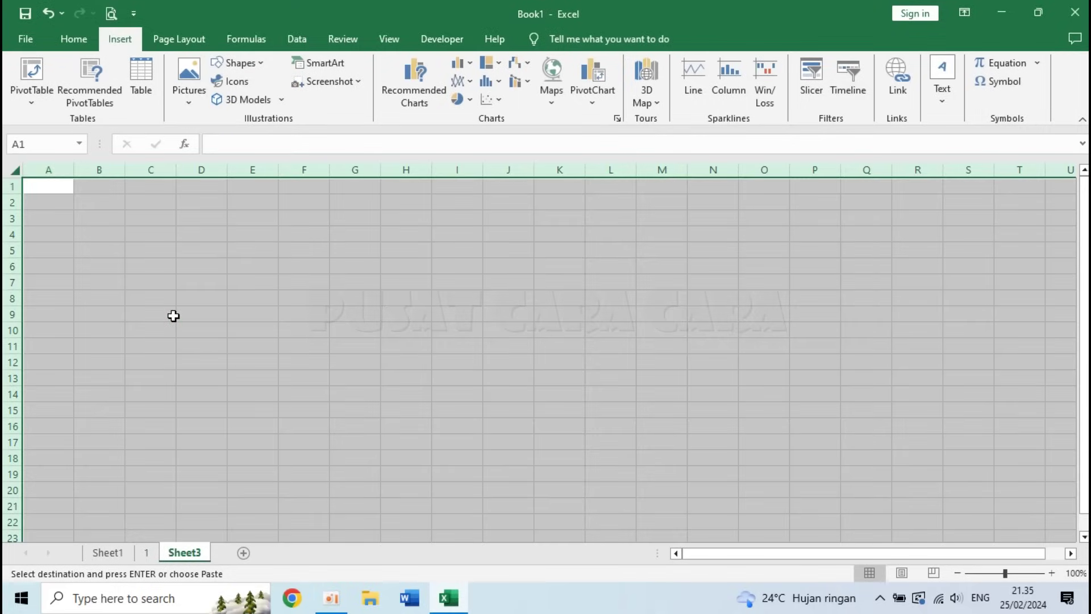
{"action": "key", "text": "ctrl+v"}
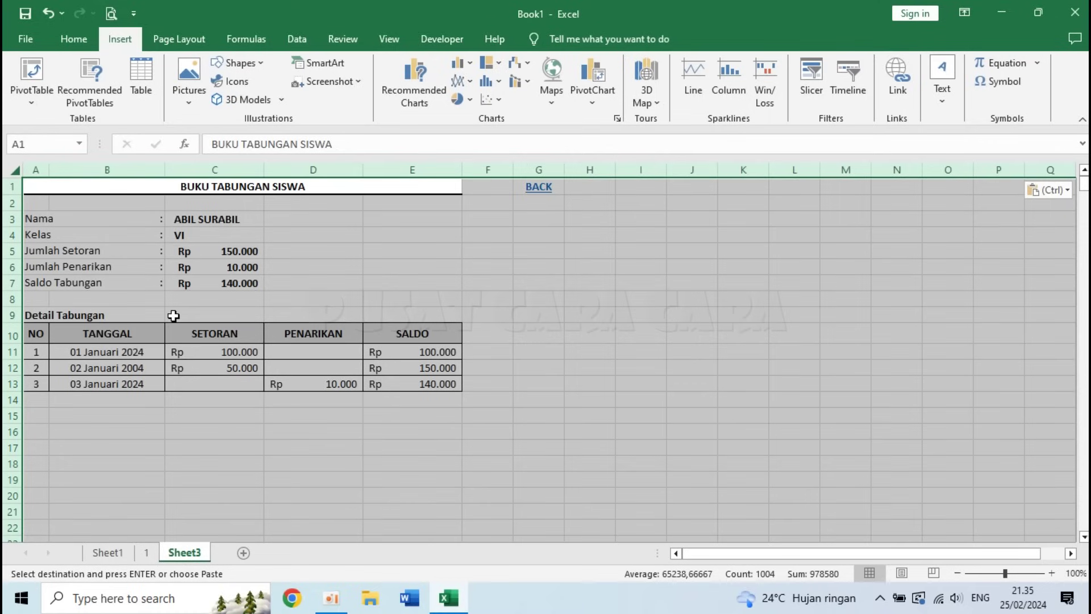
{"action": "left_click", "coordinate": [1052, 572]}
{"action": "left_click", "coordinate": [1052, 573]}
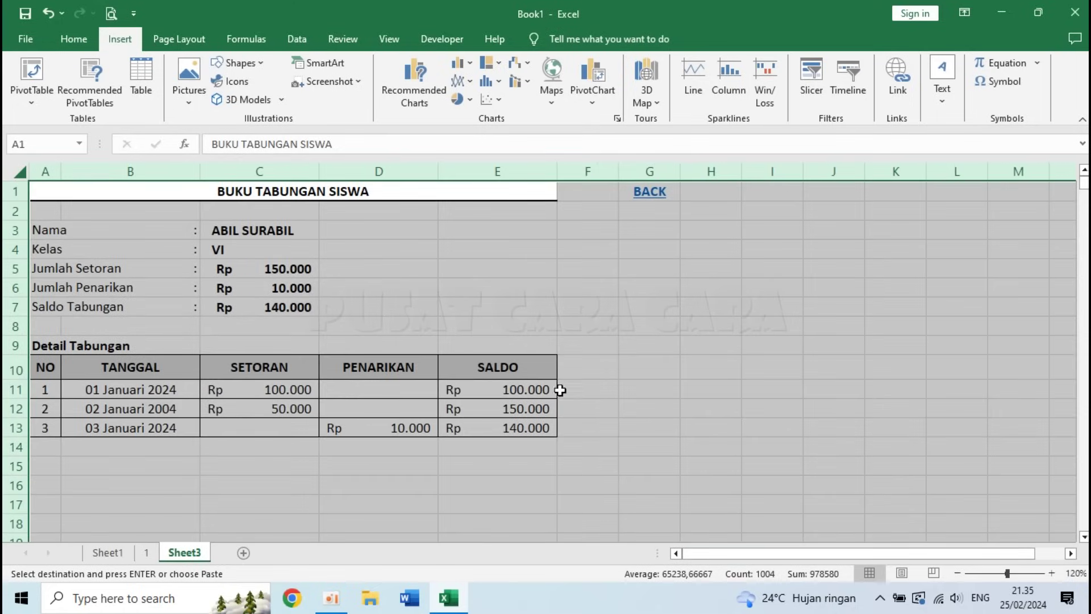
{"action": "left_click", "coordinate": [499, 442]}
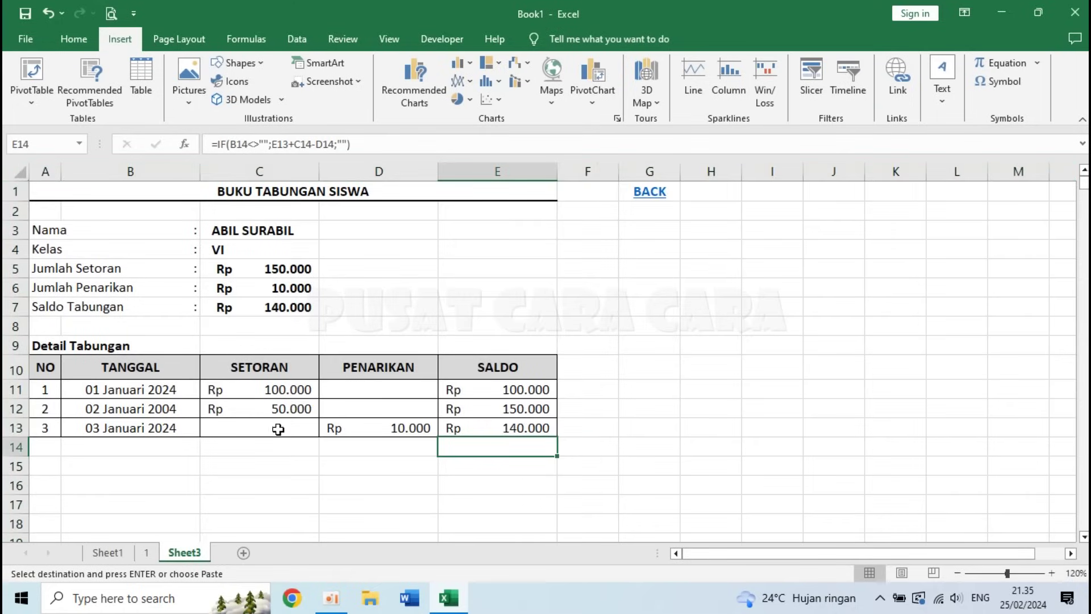
- Clear the copied dates B11:B13 and amounts C11:D13 on Sheet3
{"action": "left_click", "coordinate": [121, 389]}
{"action": "left_click_drag", "start_coordinate": [121, 389], "coordinate": [122, 427]}
{"action": "key", "text": "Delete"}
{"action": "left_click_drag", "start_coordinate": [234, 393], "coordinate": [361, 428]}
{"action": "key", "text": "Delete"}
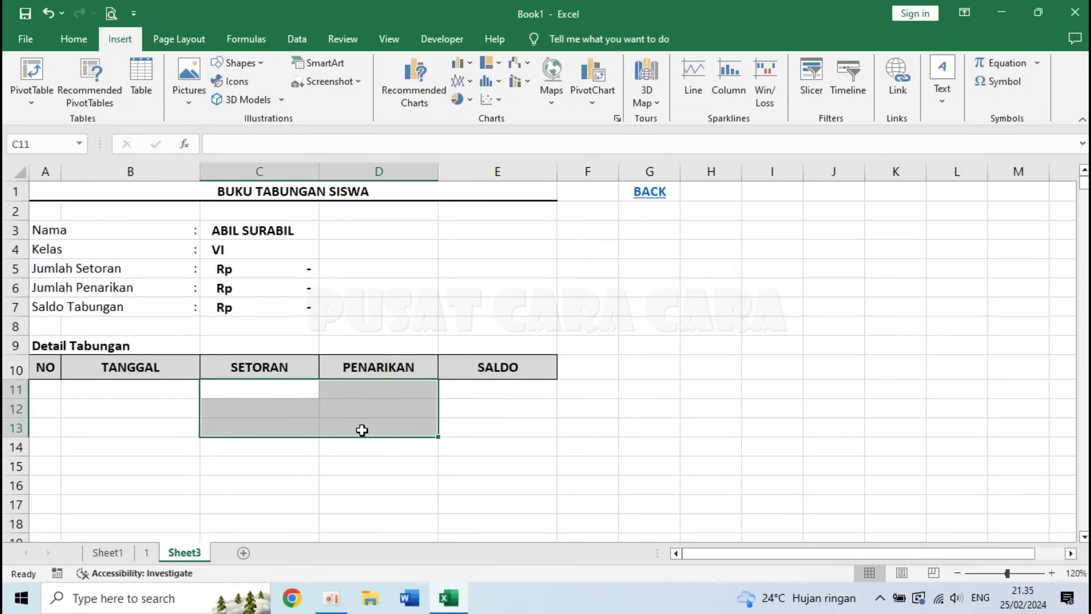
{"action": "left_click", "coordinate": [241, 230]}
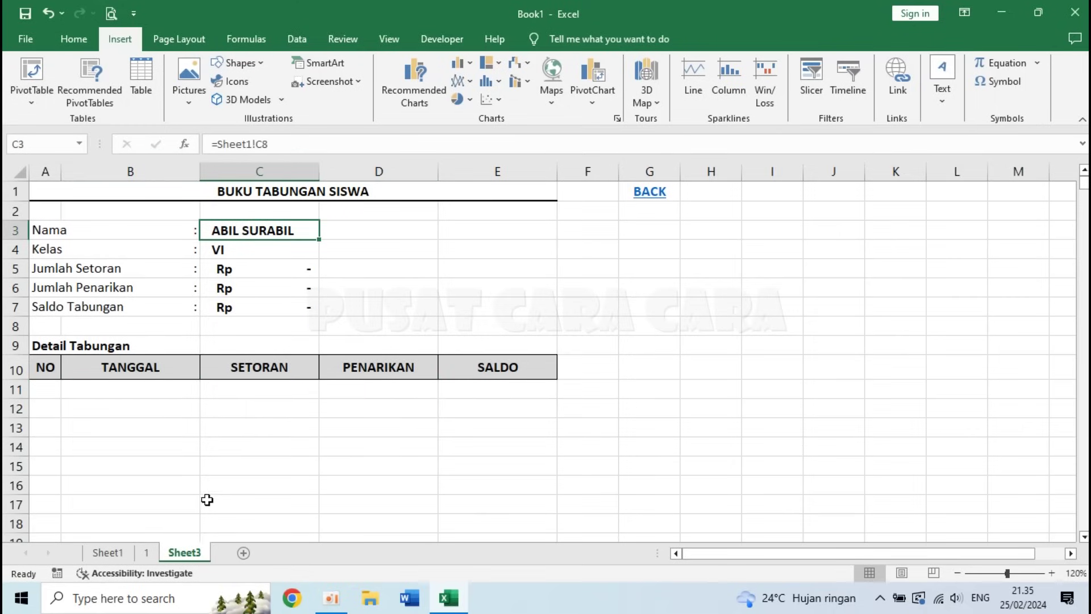
- Rename the newly copied sheet to '2'
{"action": "left_click", "coordinate": [110, 555]}
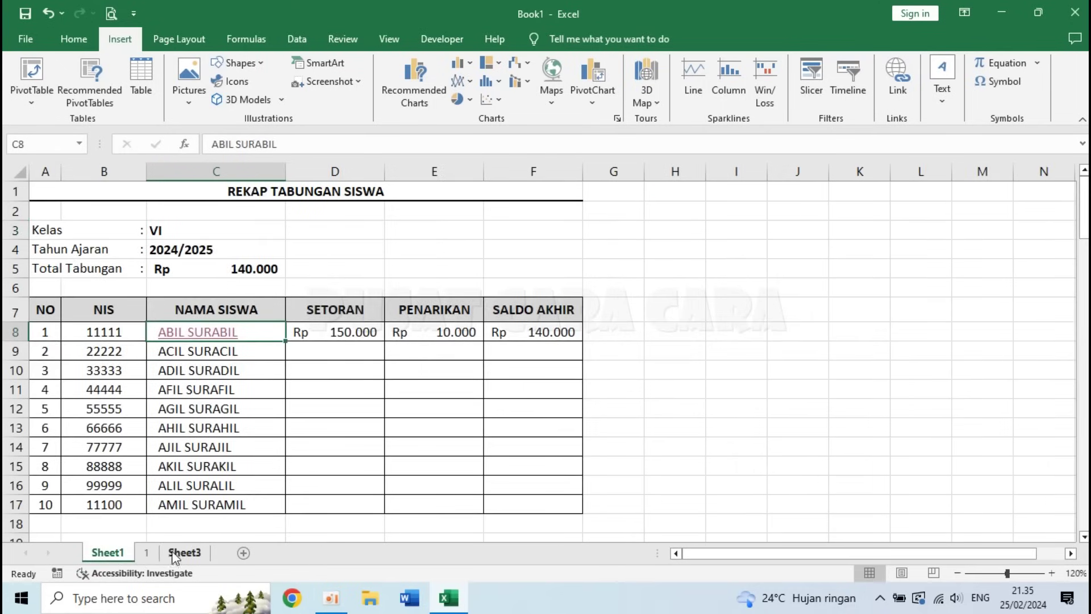
{"action": "left_click", "coordinate": [191, 554]}
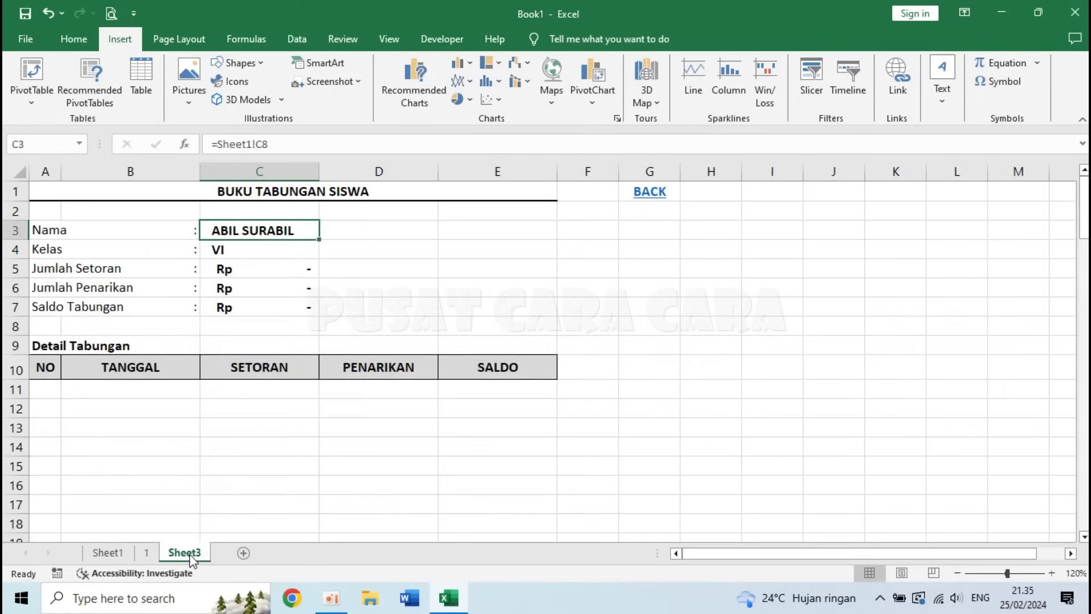
{"action": "double_click", "coordinate": [191, 556]}
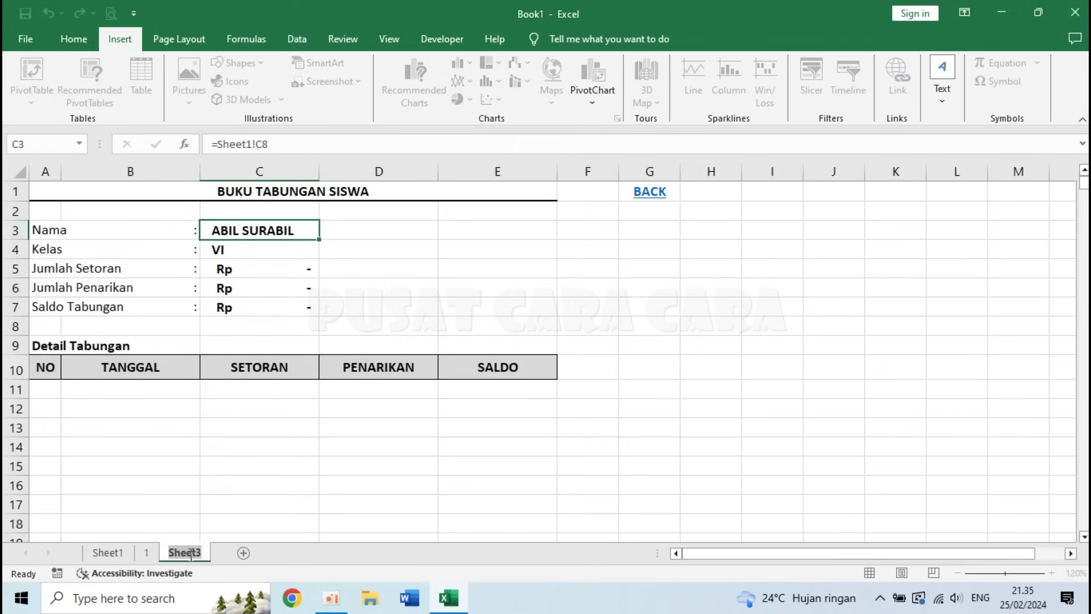
{"action": "type", "text": "2"}
{"action": "key", "text": "Return"}
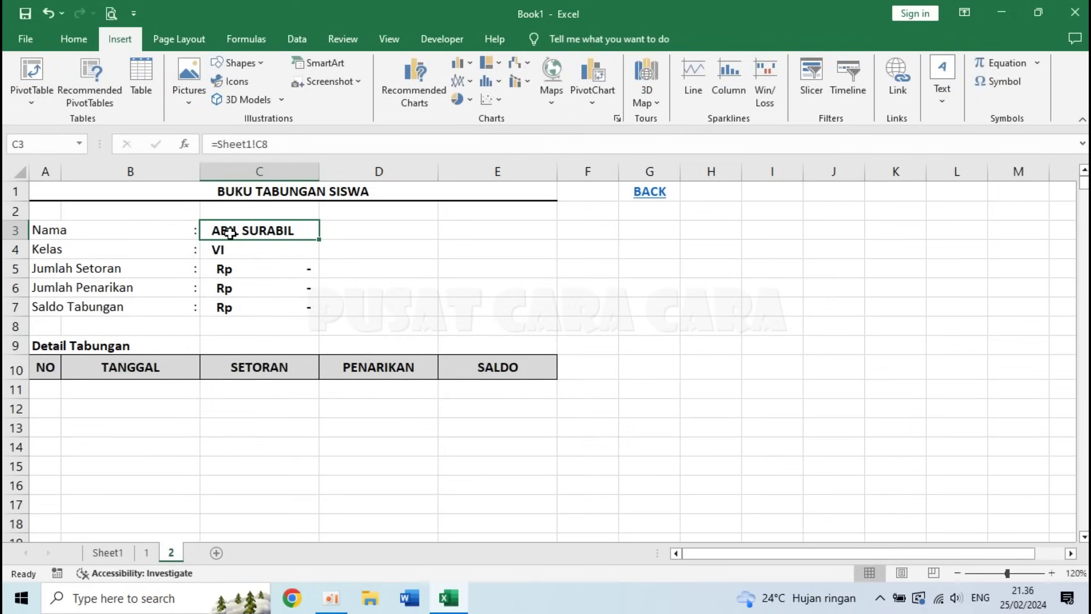
- Link sheet 2's Nama cell to ACIL SURACIL on the recap, then return and select C9
{"action": "type", "text": "="}
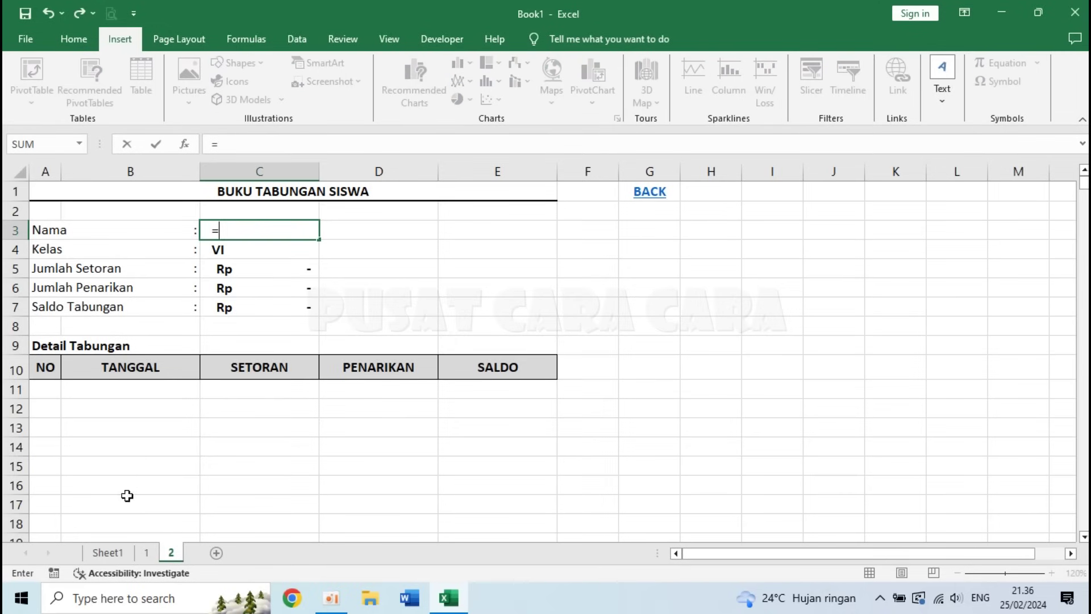
{"action": "left_click", "coordinate": [106, 553]}
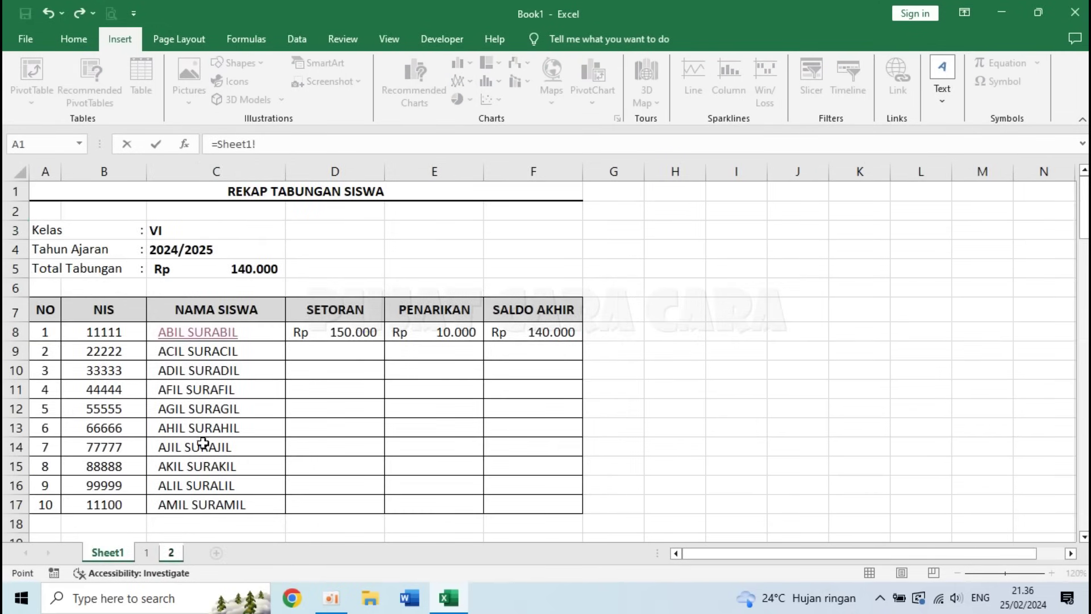
{"action": "left_click", "coordinate": [194, 351]}
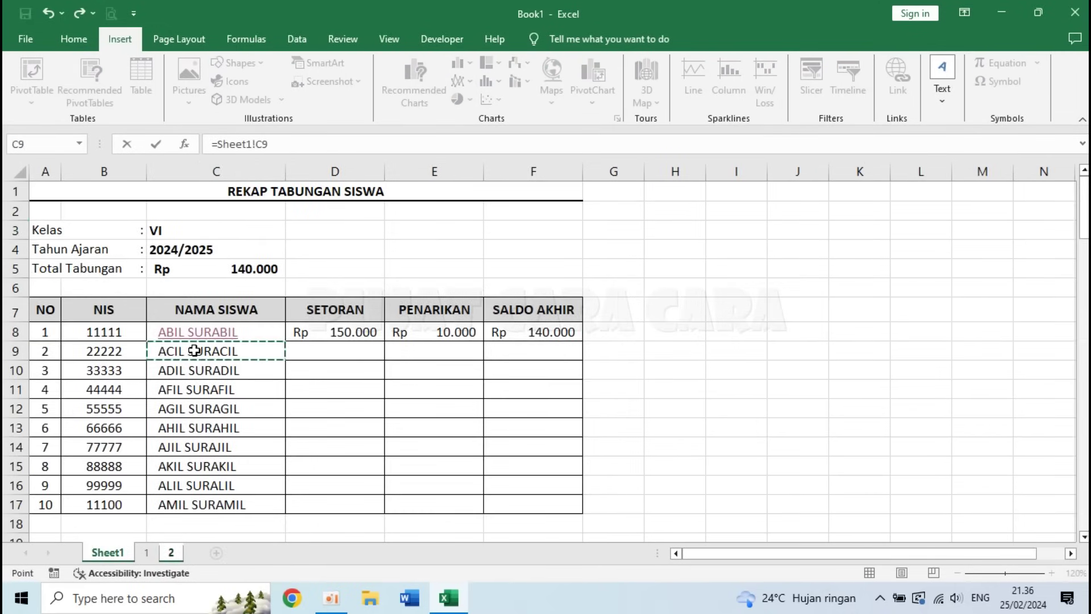
{"action": "key", "text": "Return"}
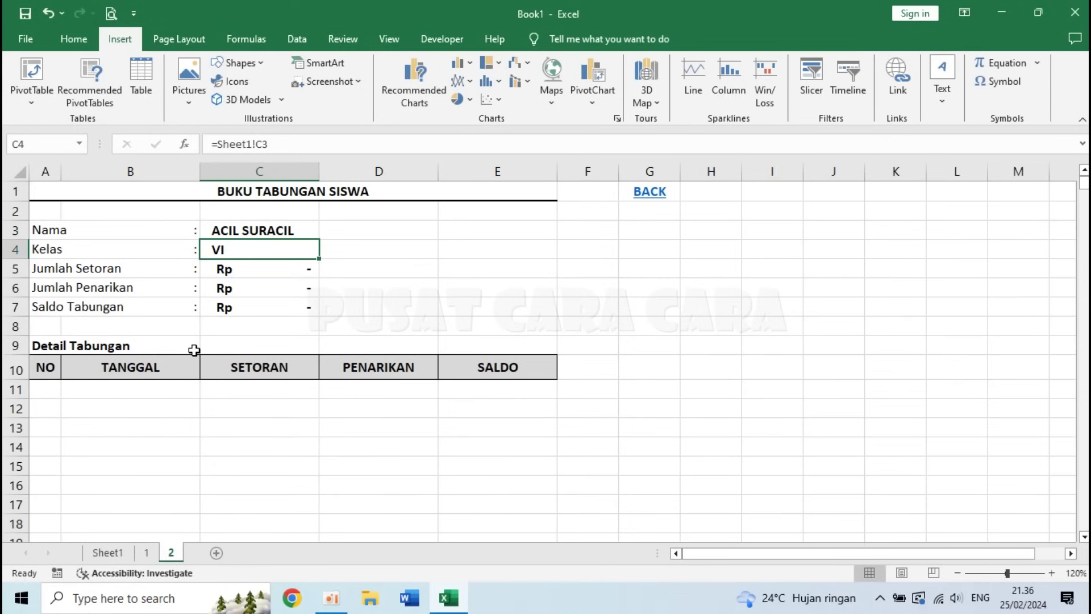
{"action": "left_click", "coordinate": [651, 192]}
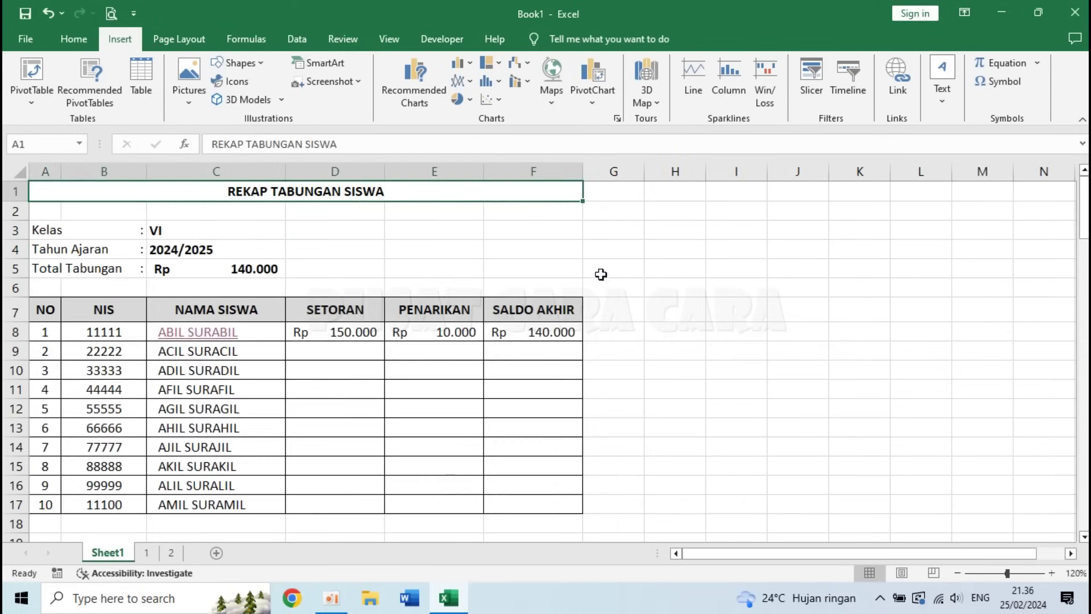
{"action": "left_click", "coordinate": [192, 352]}
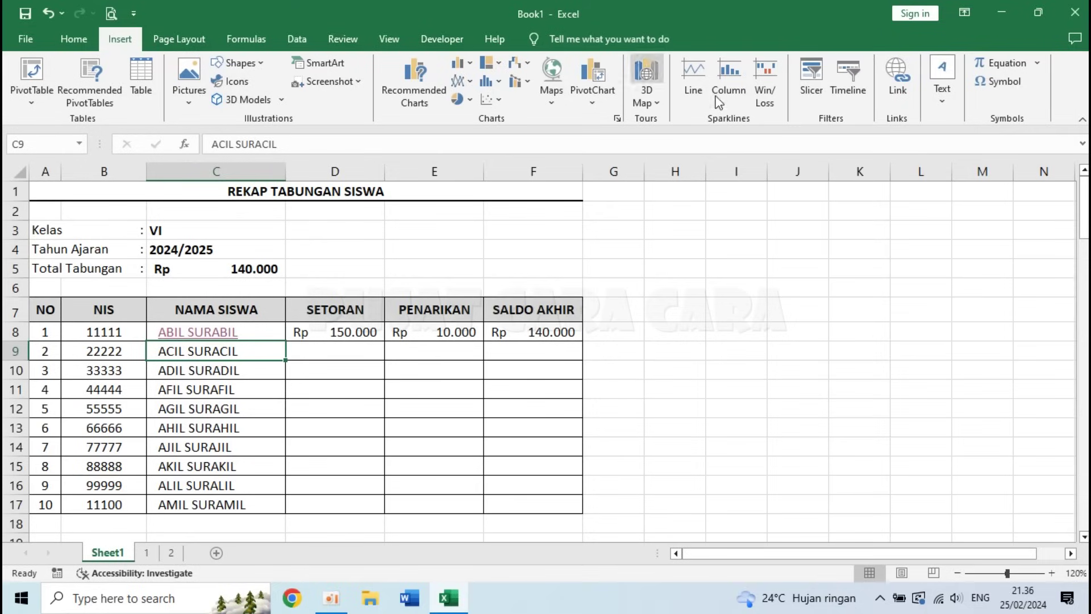
- Hyperlink ACIL SURACIL in C9 to sheet '2', then test the link and its BACK return twice
{"action": "left_click", "coordinate": [898, 80]}
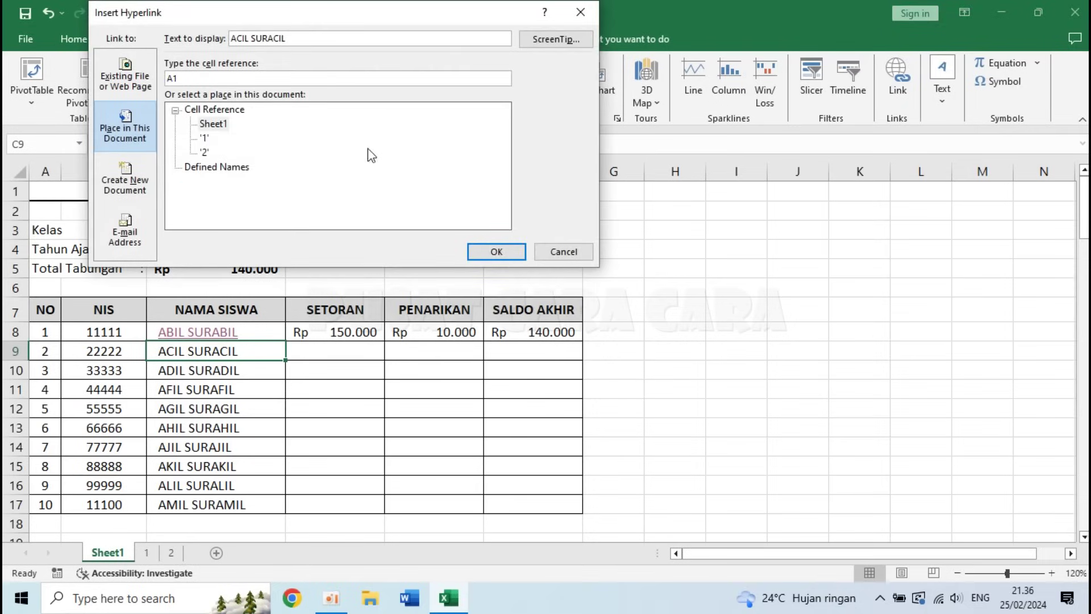
{"action": "left_click", "coordinate": [204, 152]}
{"action": "left_click", "coordinate": [497, 254]}
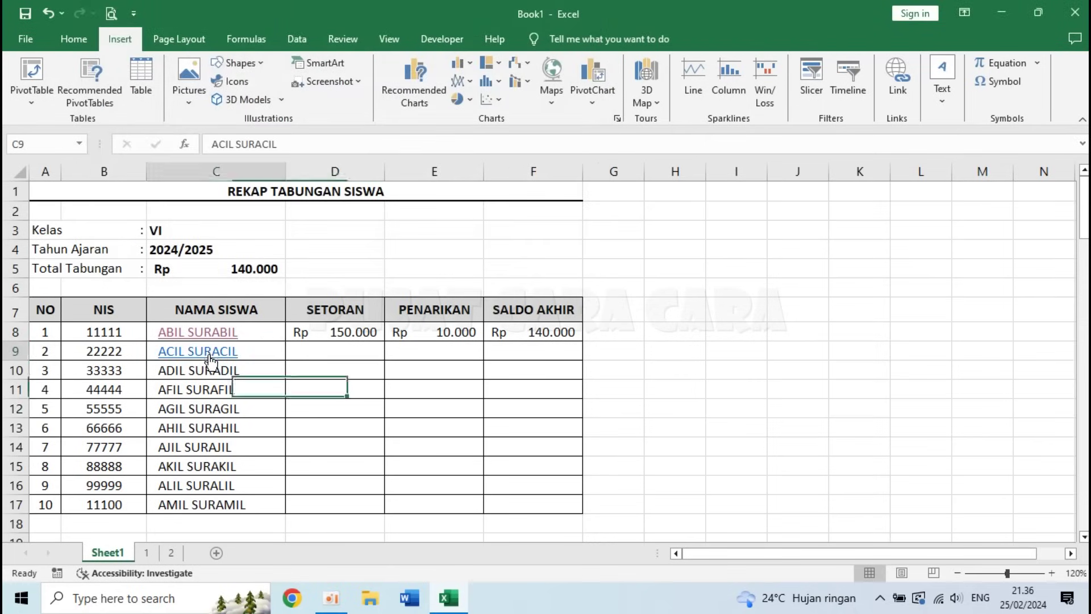
{"action": "left_click", "coordinate": [209, 352]}
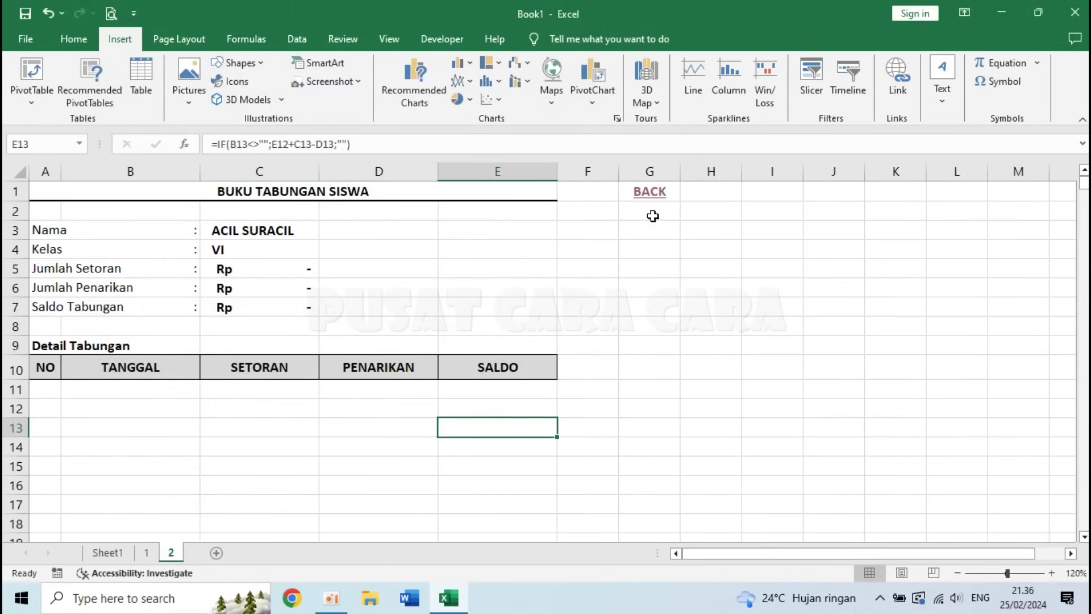
{"action": "left_click", "coordinate": [651, 193]}
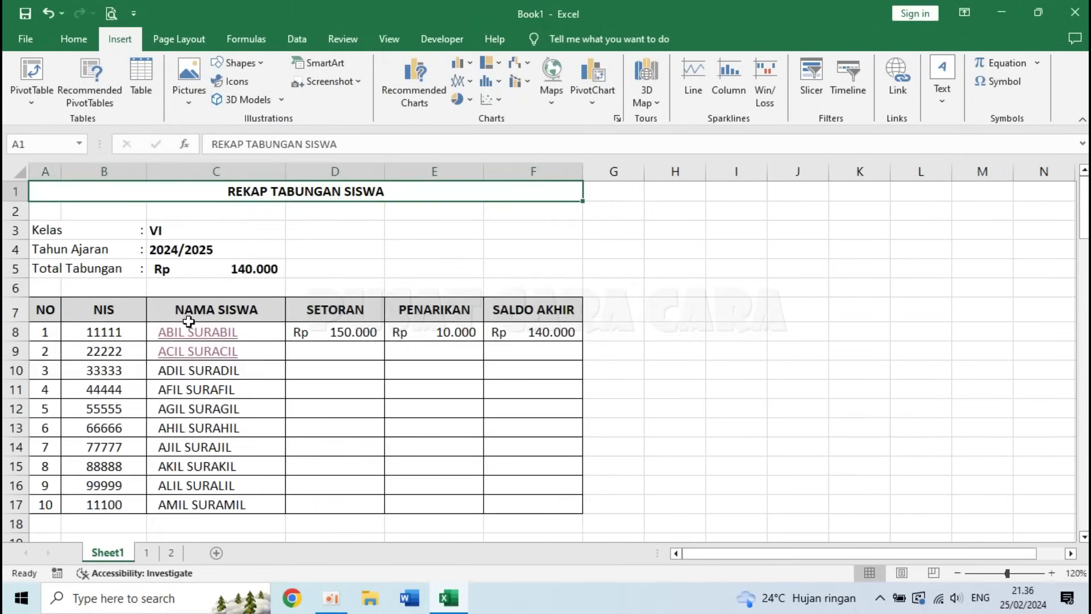
{"action": "left_click", "coordinate": [195, 351]}
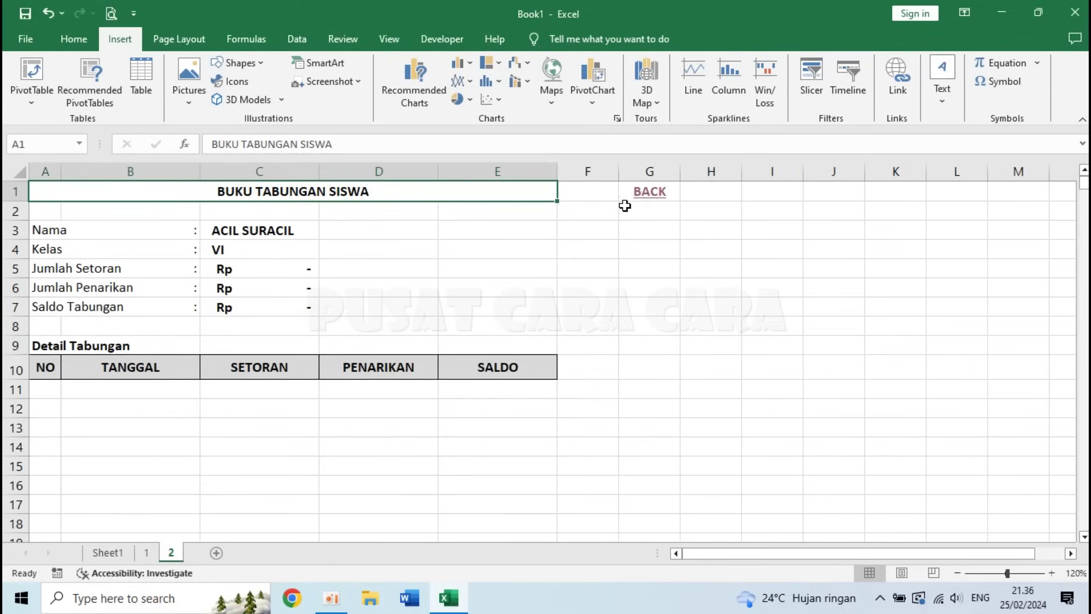
{"action": "left_click", "coordinate": [650, 193]}
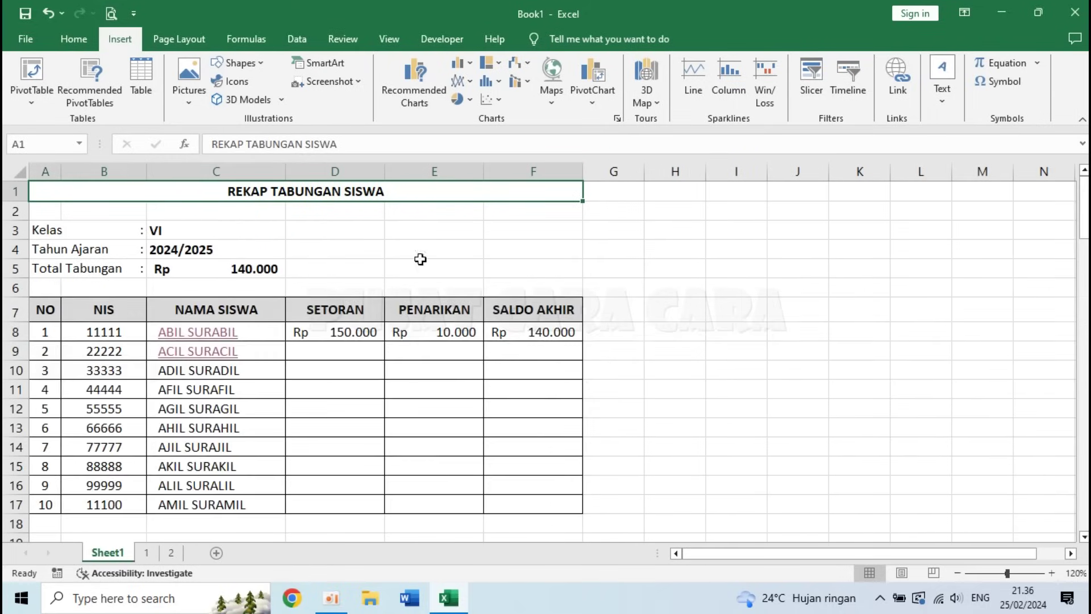
{"action": "left_click", "coordinate": [349, 353]}
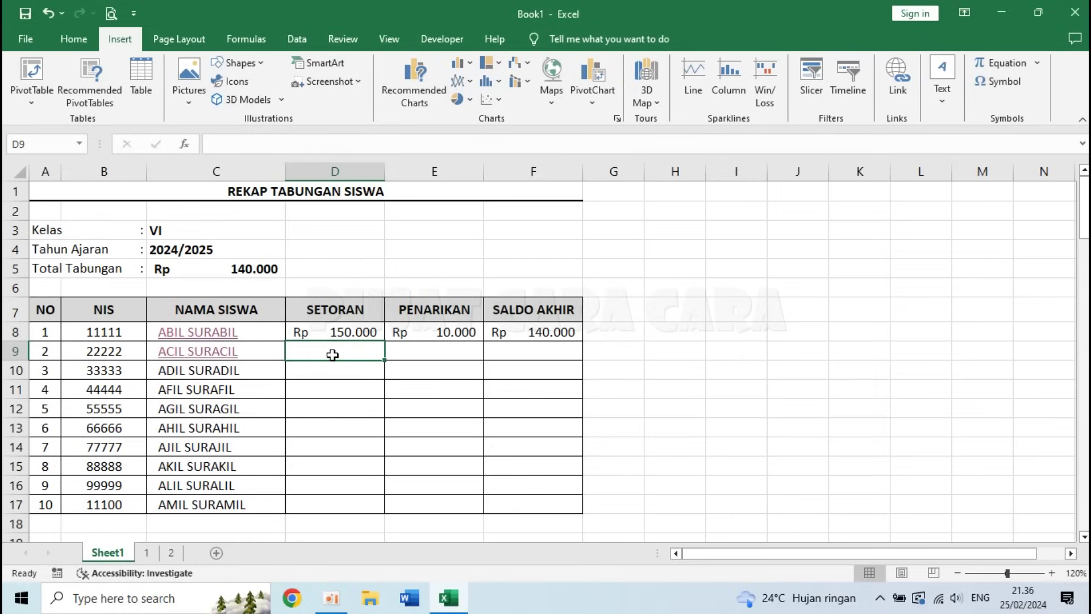
{"action": "type", "text": "="}
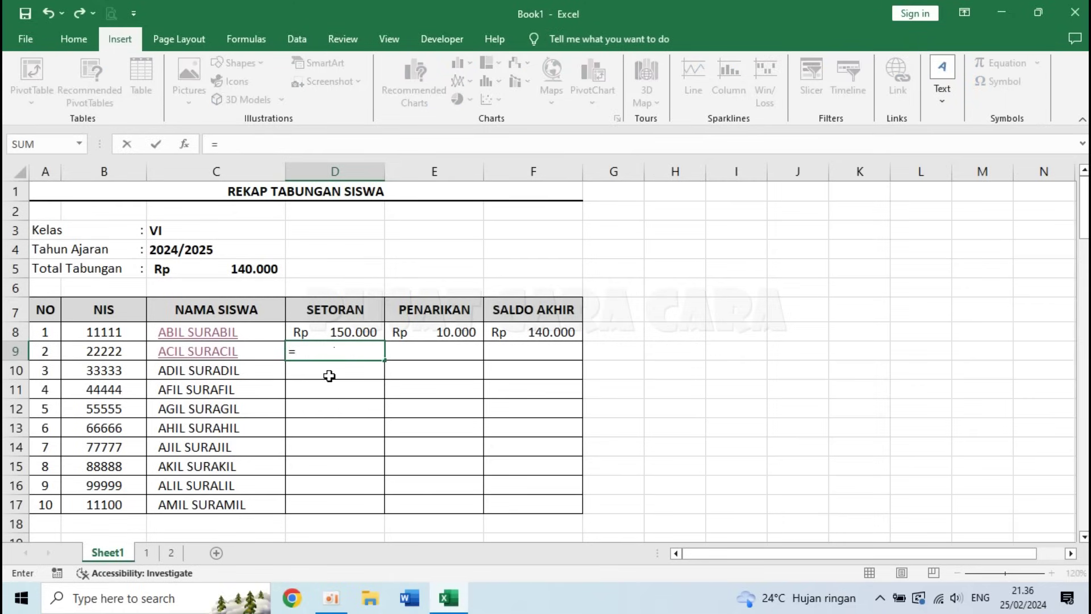
{"action": "left_click", "coordinate": [169, 557]}
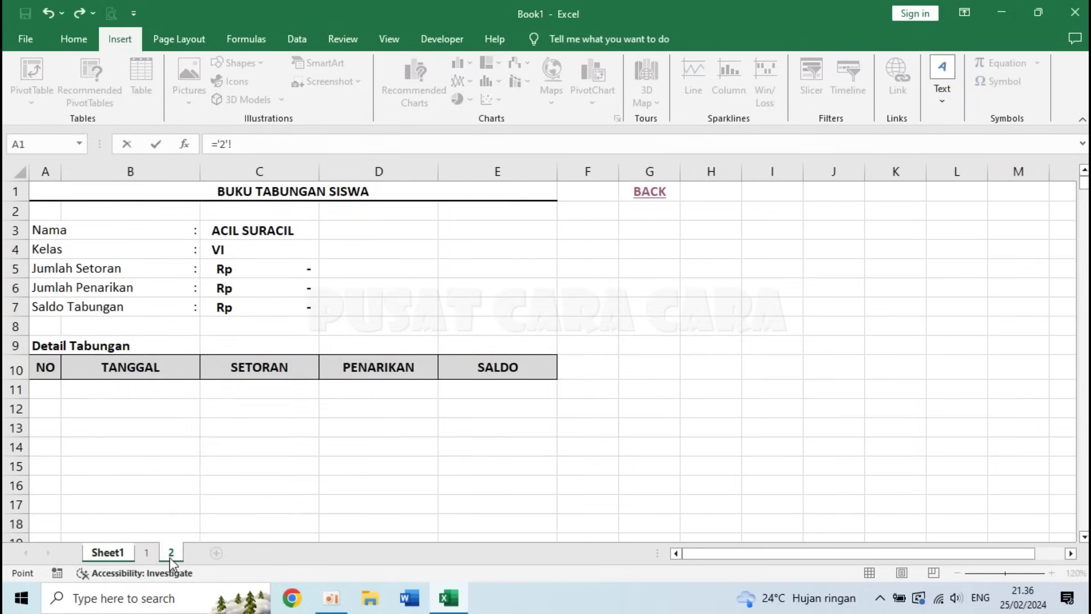
{"action": "left_click", "coordinate": [234, 269]}
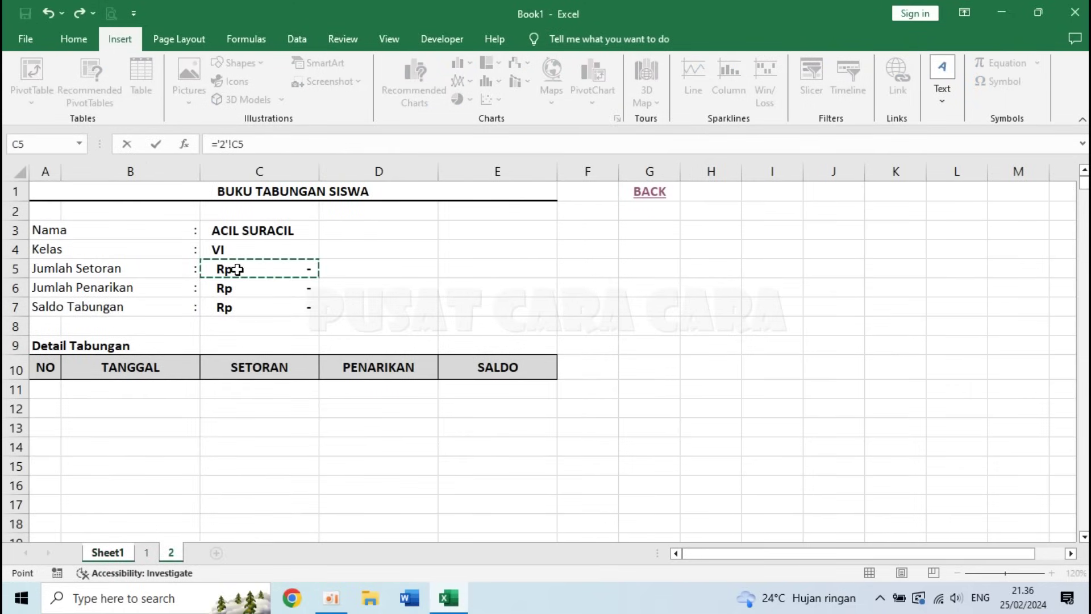
{"action": "key", "text": "Return"}
{"action": "left_click", "coordinate": [455, 351]}
{"action": "type", "text": "="}
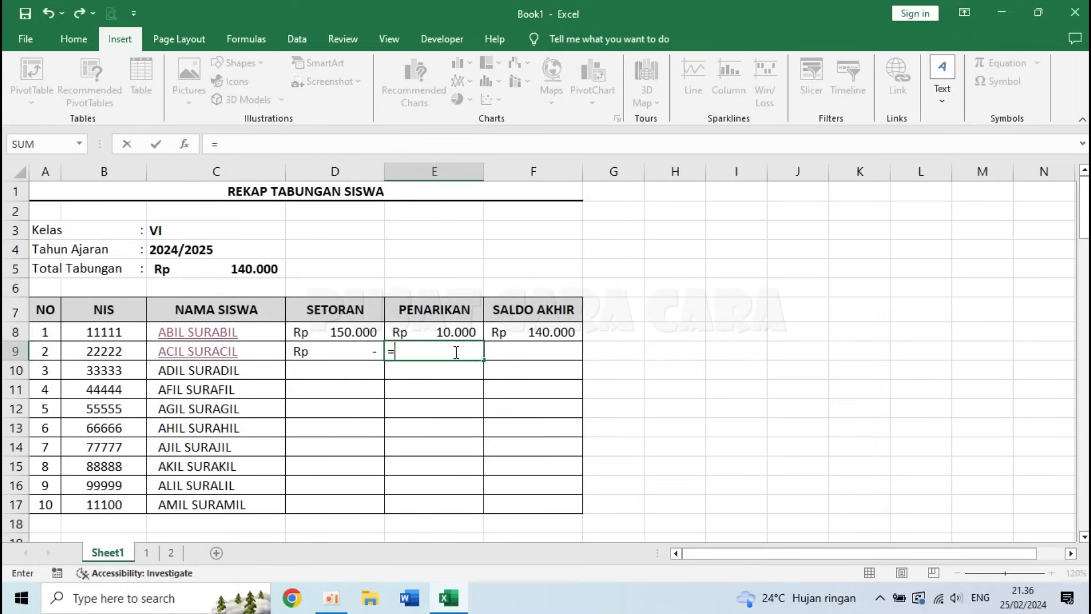
{"action": "left_click", "coordinate": [171, 553]}
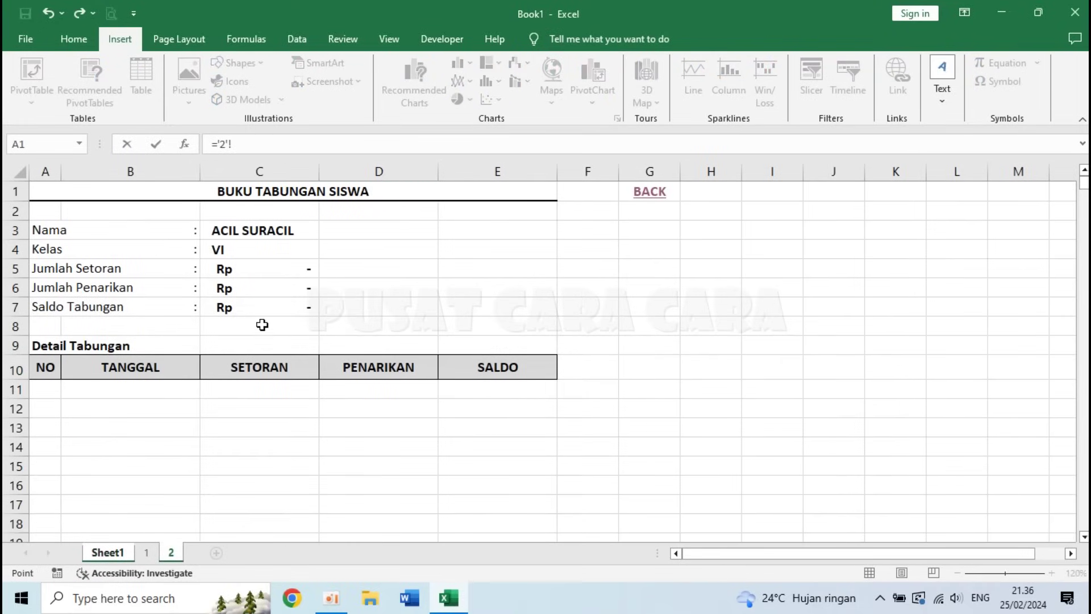
{"action": "left_click", "coordinate": [285, 286]}
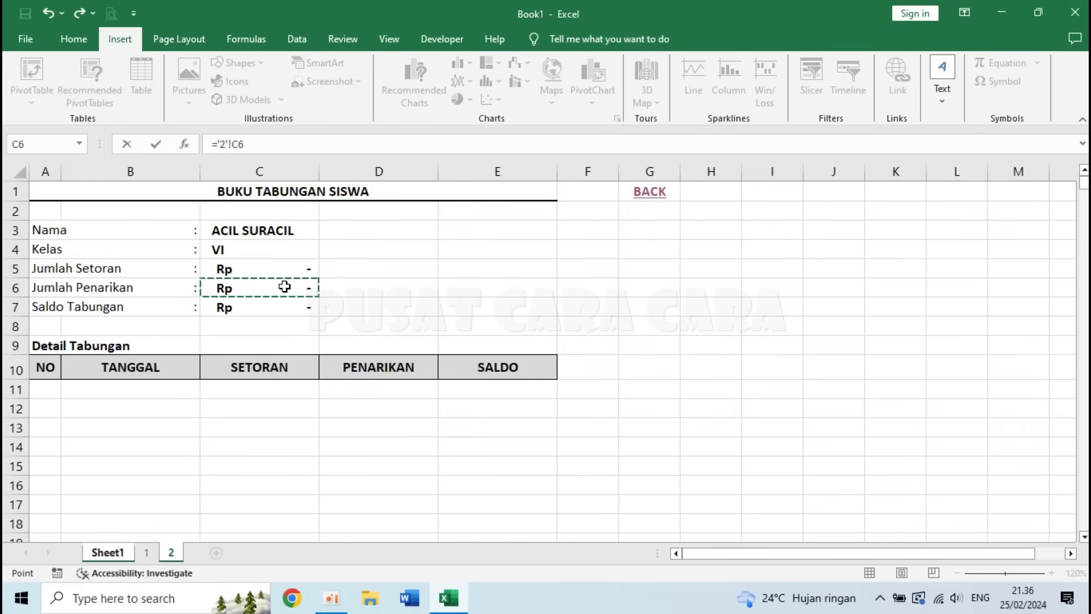
{"action": "key", "text": "Return"}
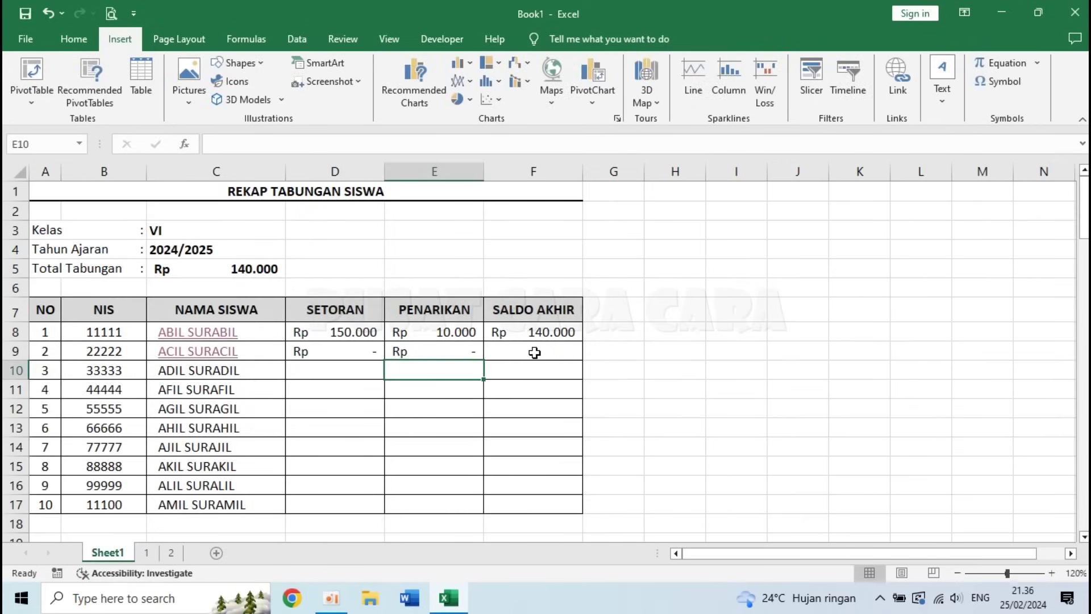
{"action": "left_click", "coordinate": [534, 353]}
{"action": "type", "text": "="}
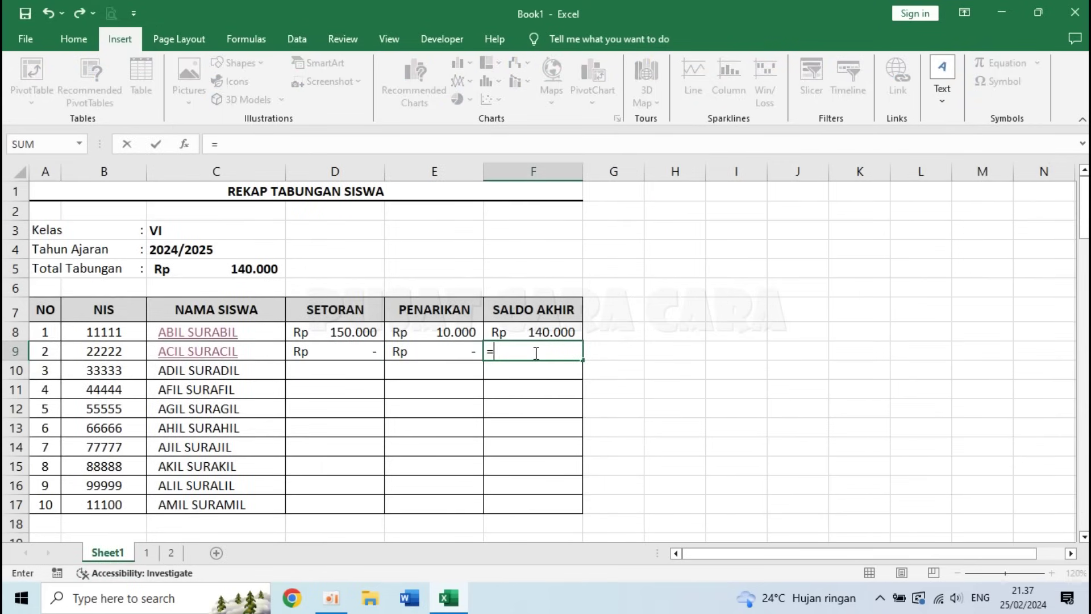
{"action": "left_click", "coordinate": [173, 551]}
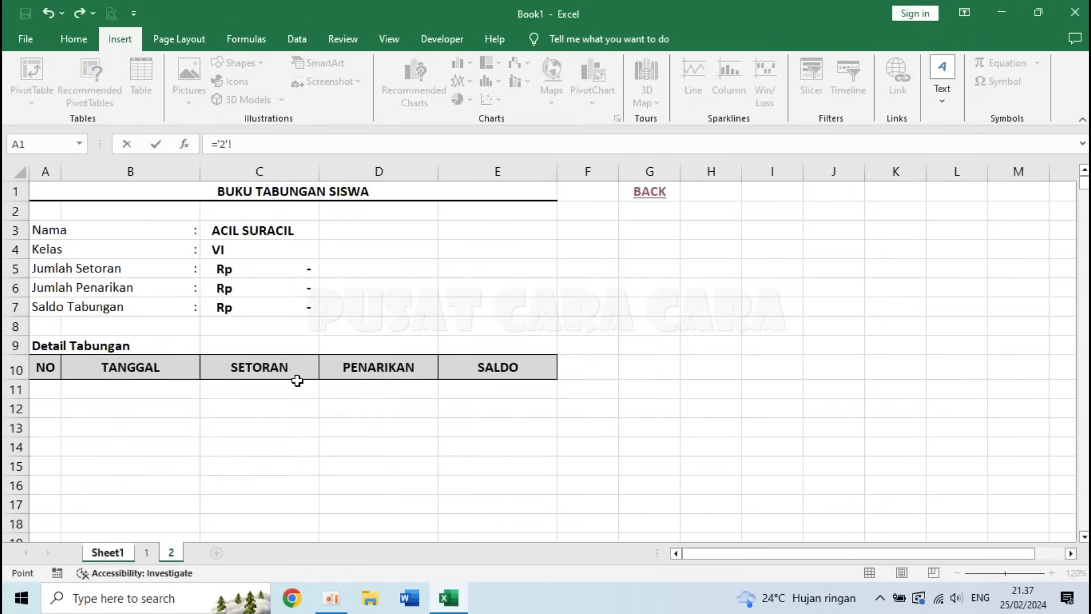
{"action": "left_click", "coordinate": [250, 310]}
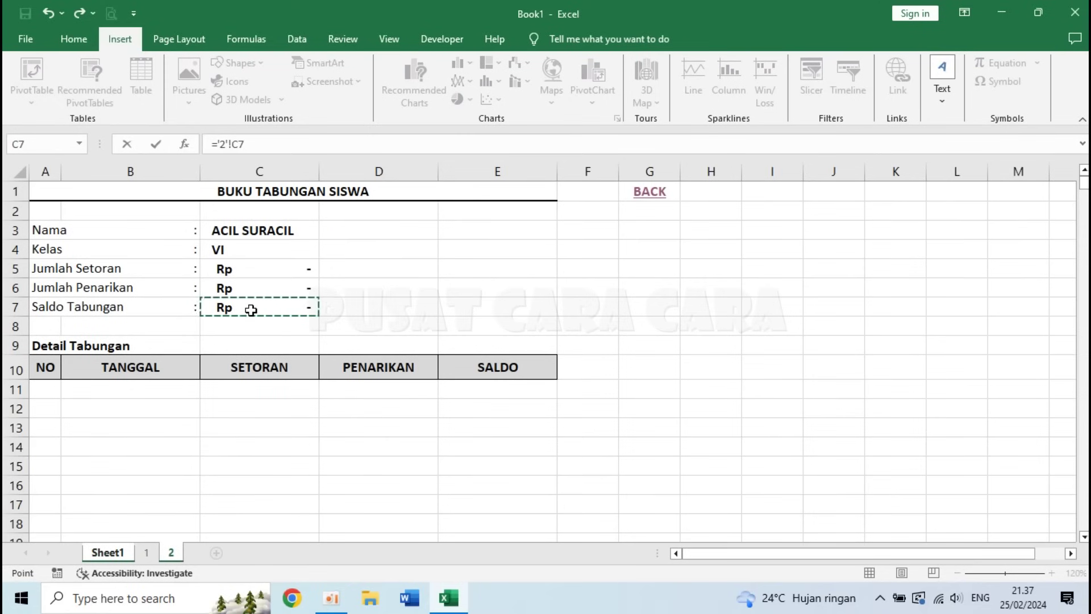
{"action": "key", "text": "Return"}
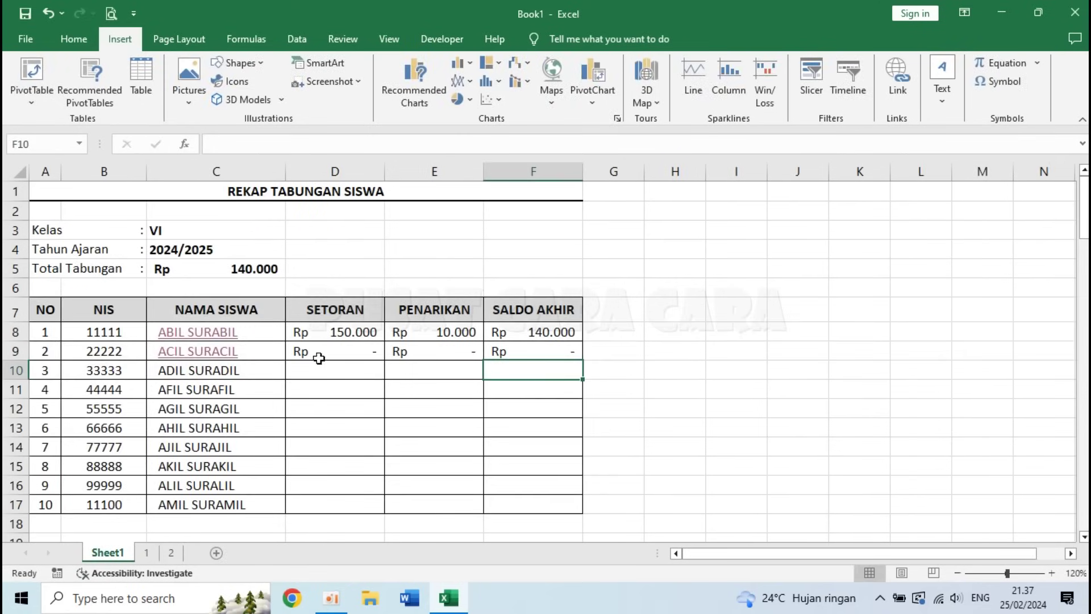
{"action": "left_click", "coordinate": [323, 368]}
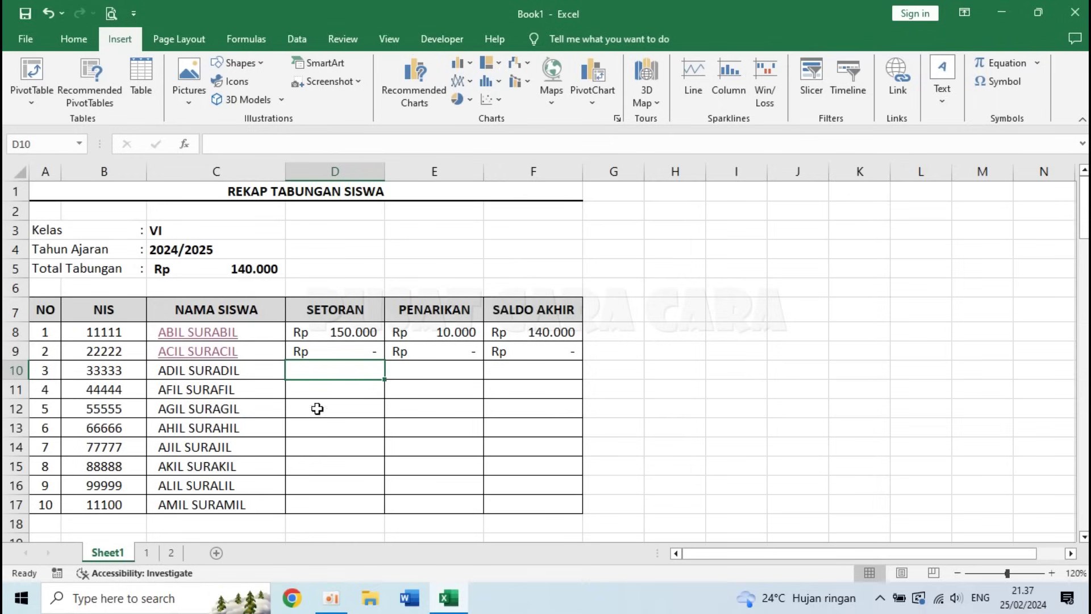
- Copy all of sheet 2's savings book into a new sheet and name it '3'
{"action": "left_click", "coordinate": [171, 554]}
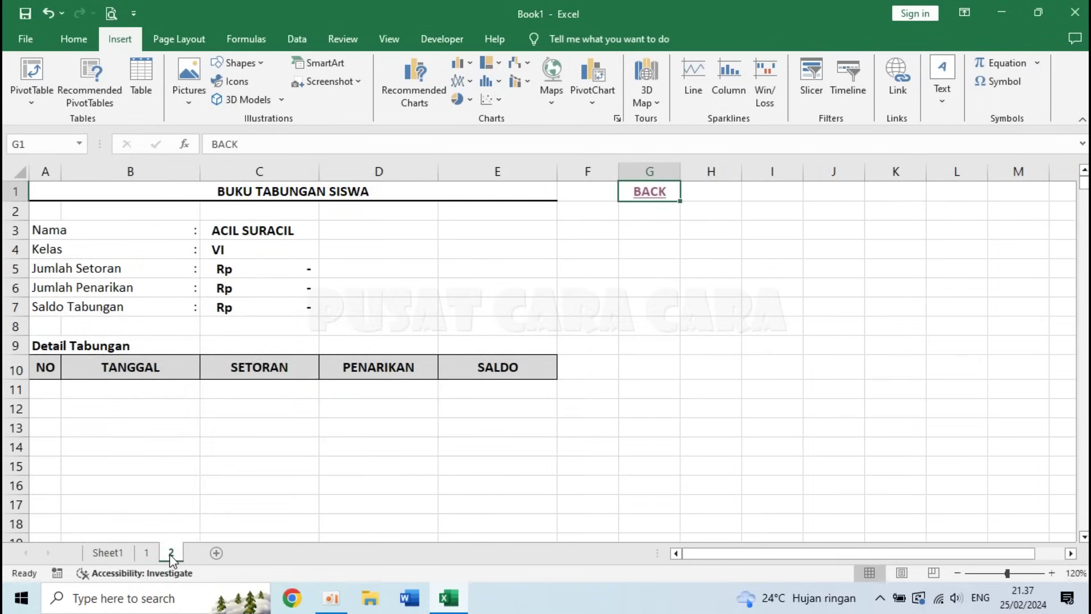
{"action": "left_click", "coordinate": [19, 172]}
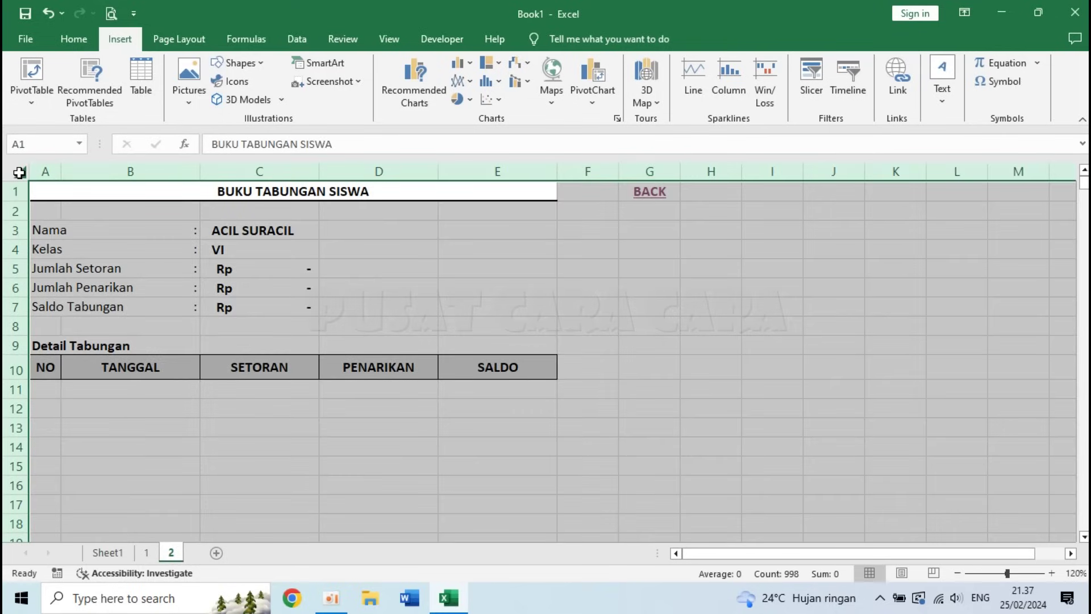
{"action": "key", "text": "ctrl+c"}
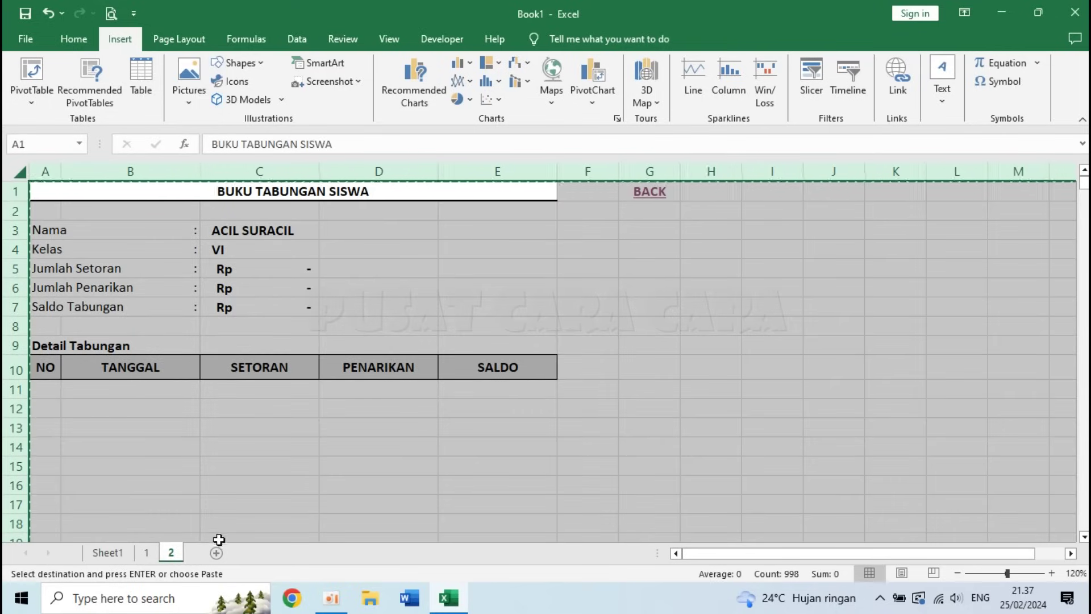
{"action": "left_click", "coordinate": [217, 553]}
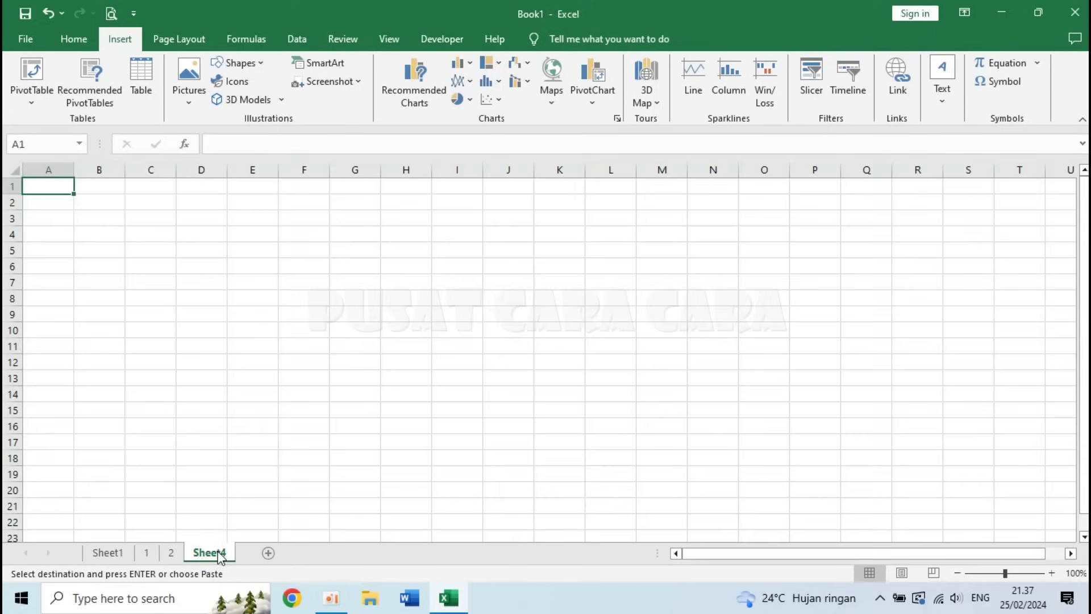
{"action": "left_click", "coordinate": [12, 170]}
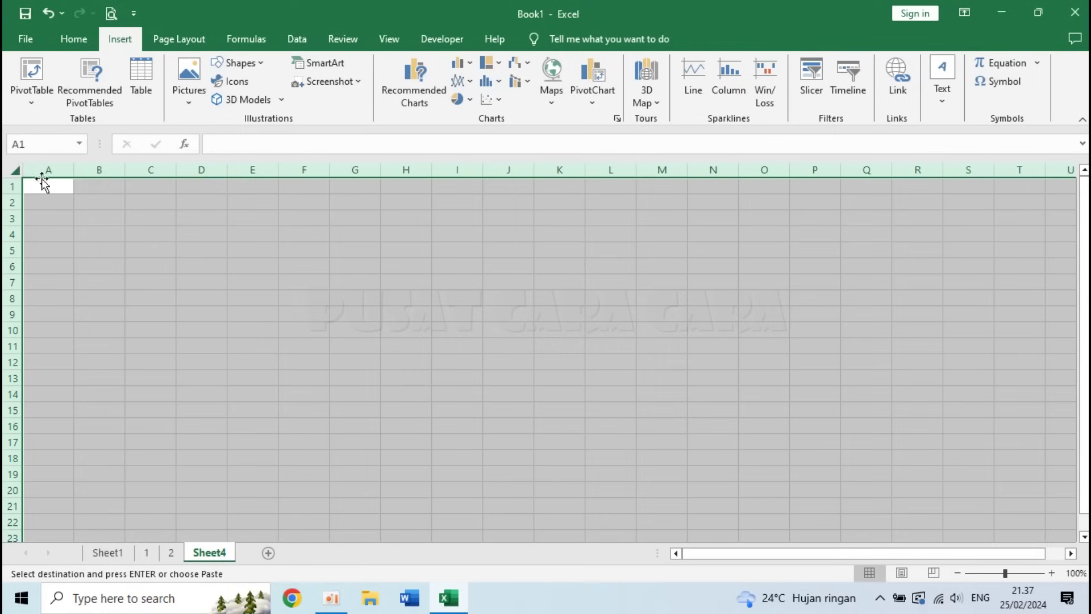
{"action": "key", "text": "ctrl+v"}
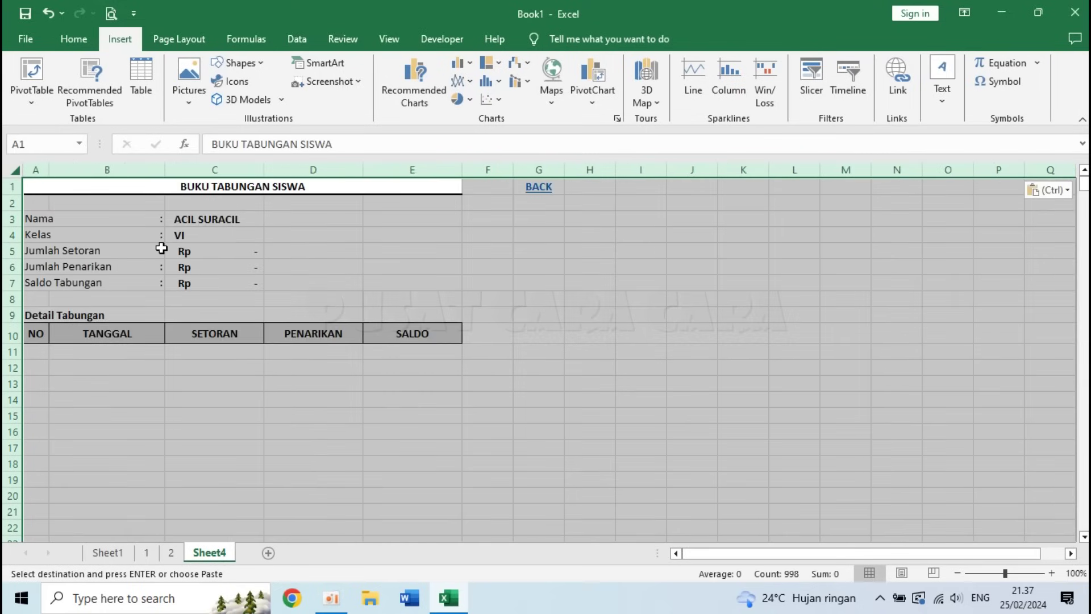
{"action": "left_click", "coordinate": [1051, 572]}
{"action": "left_click", "coordinate": [1051, 573]}
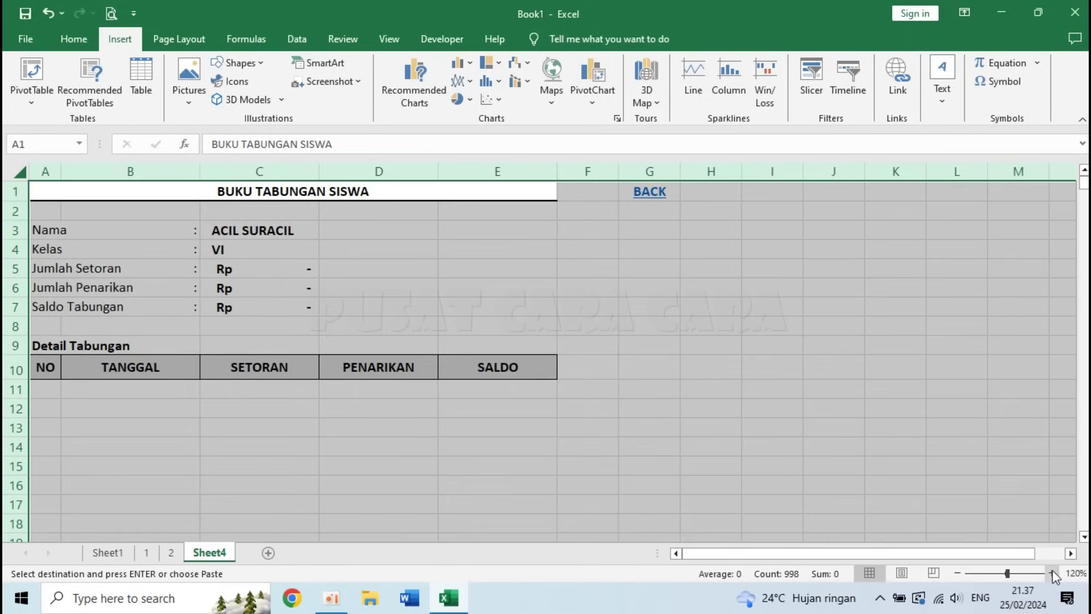
{"action": "double_click", "coordinate": [209, 553]}
{"action": "left_click", "coordinate": [252, 467]}
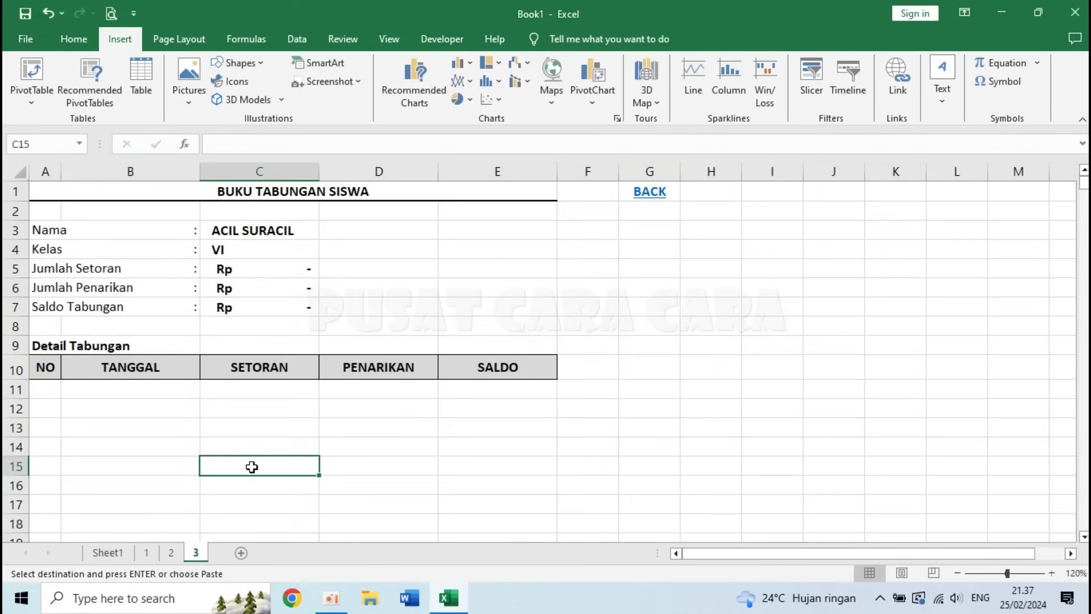
{"action": "left_click", "coordinate": [266, 229]}
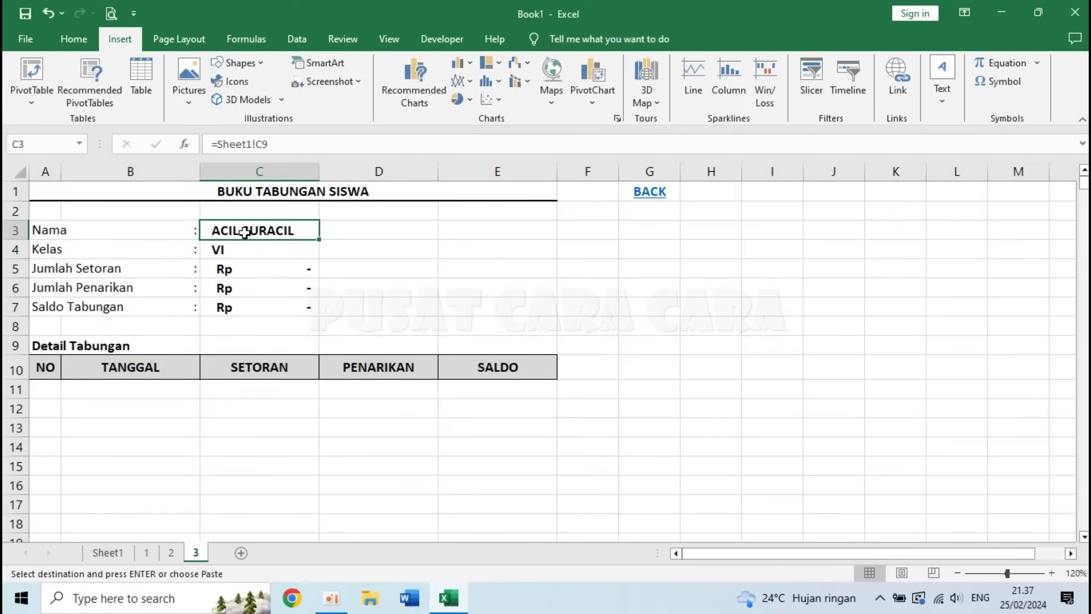
{"action": "type", "text": "="}
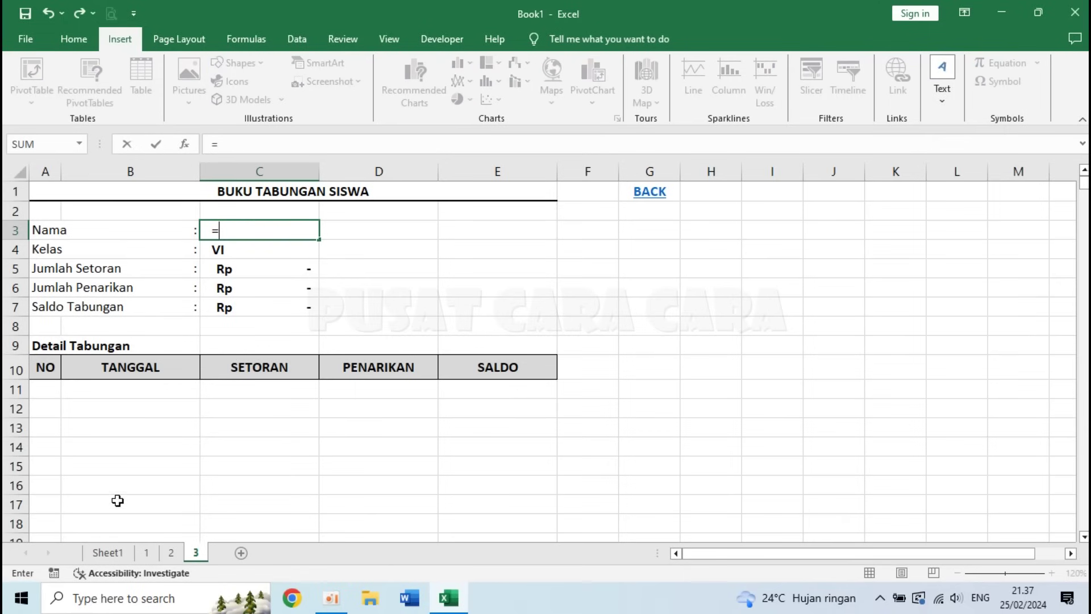
{"action": "left_click", "coordinate": [106, 552]}
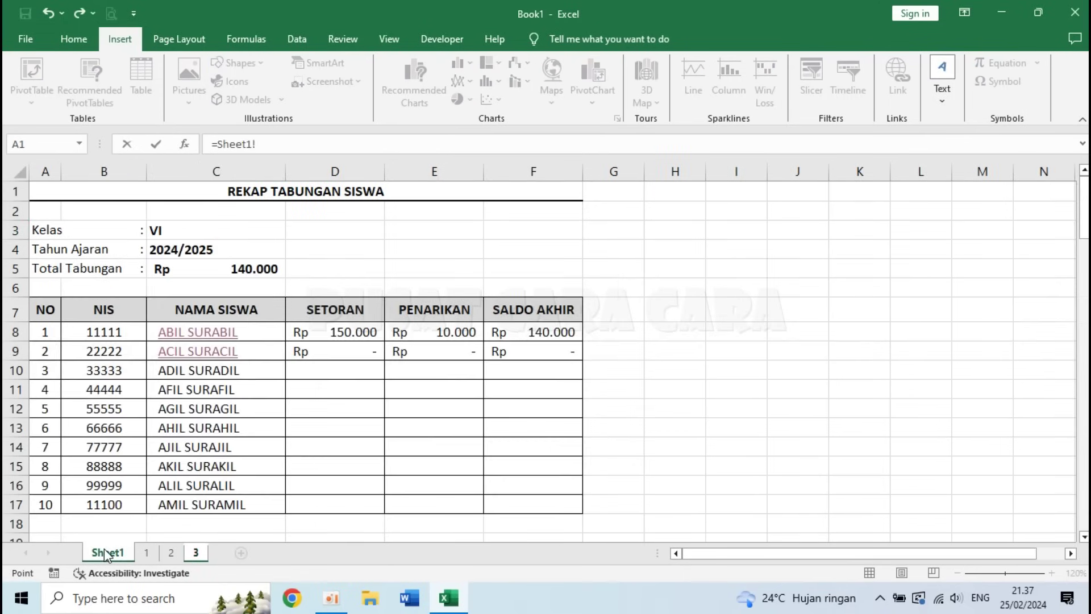
{"action": "left_click", "coordinate": [189, 370]}
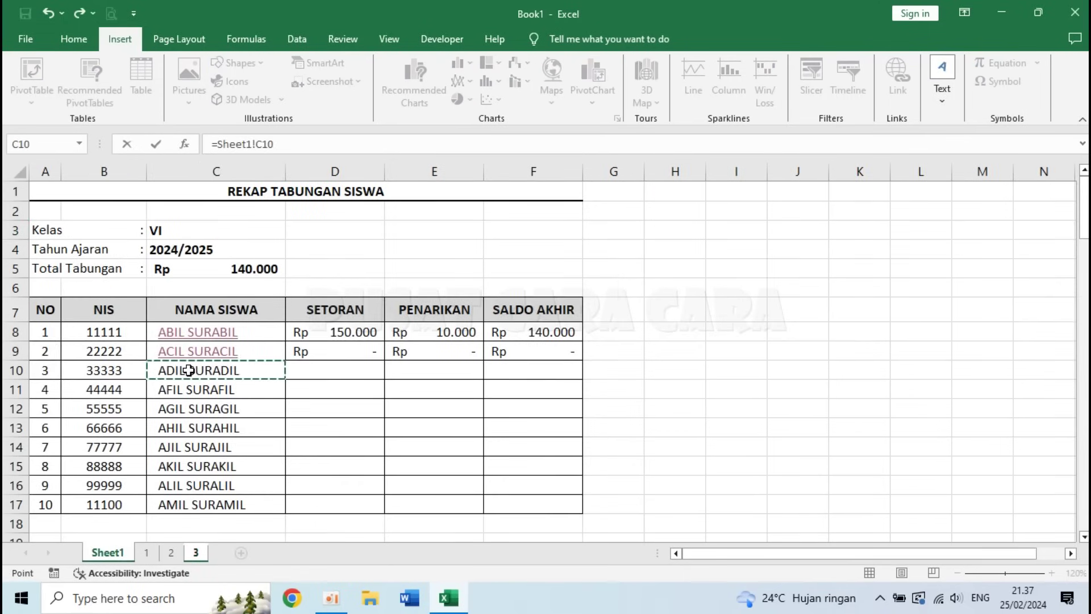
{"action": "key", "text": "Return"}
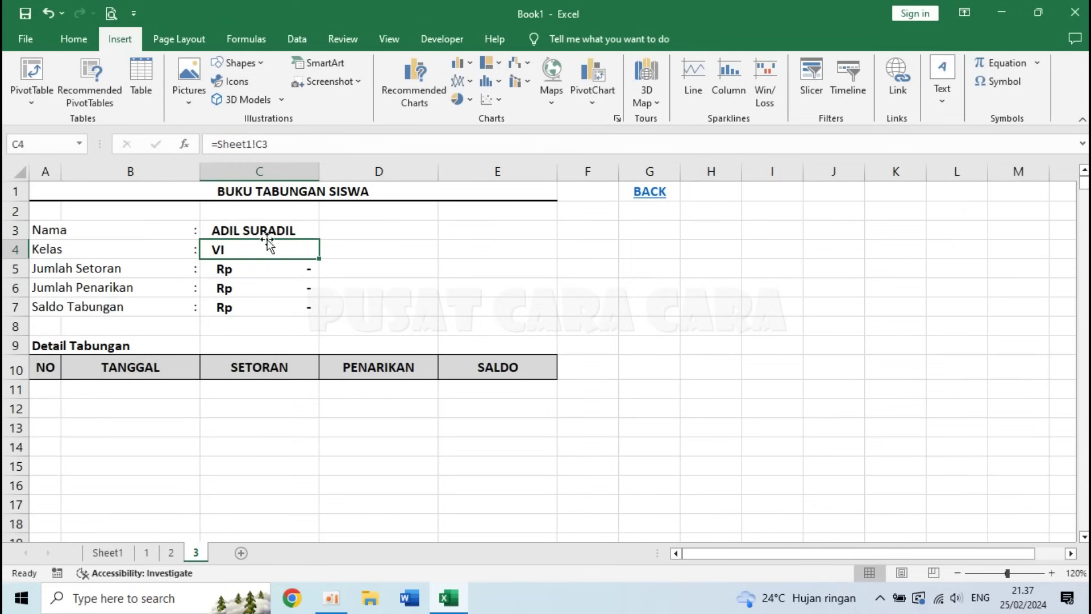
{"action": "left_click", "coordinate": [261, 226]}
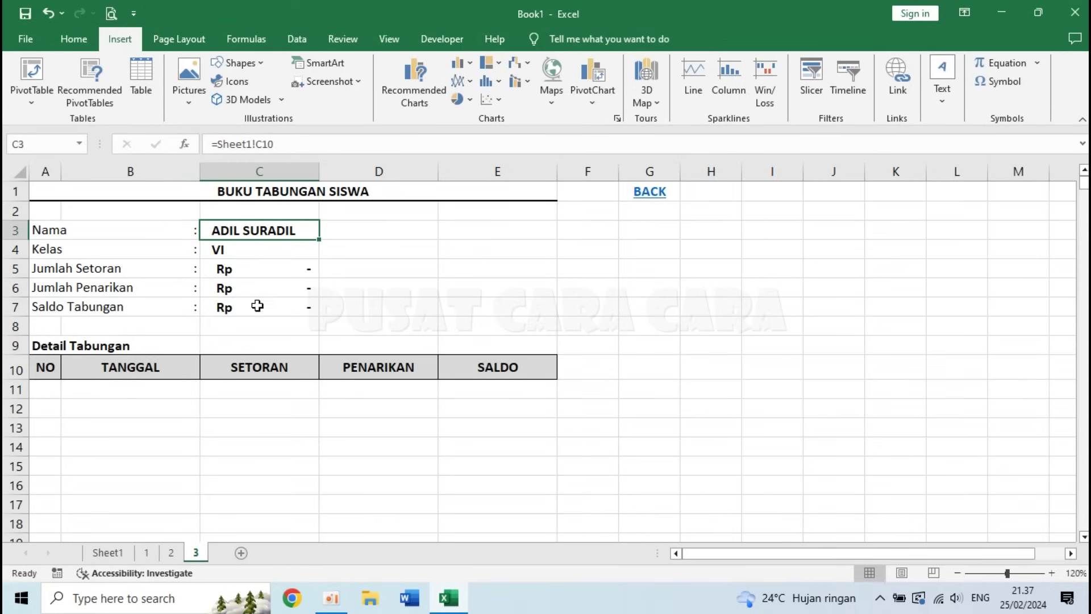
{"action": "left_click", "coordinate": [658, 203]}
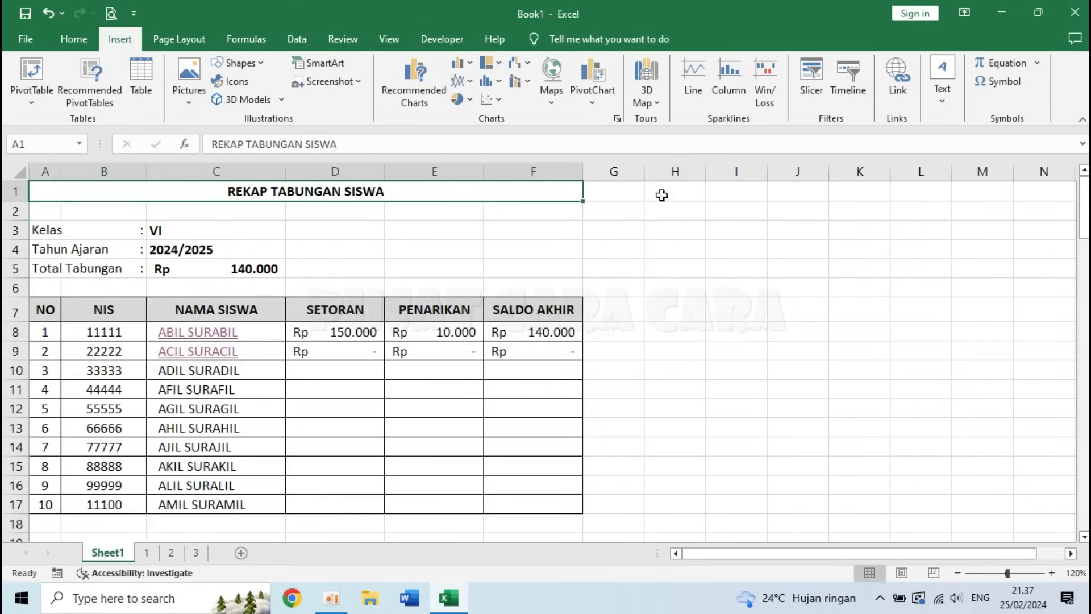
{"action": "left_click", "coordinate": [211, 370]}
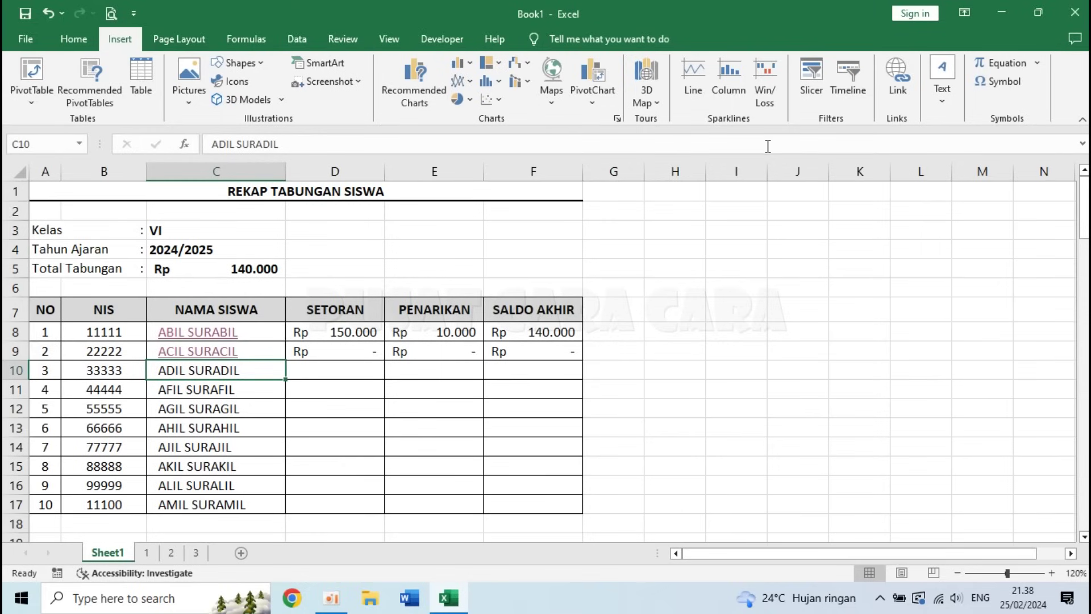
{"action": "left_click", "coordinate": [898, 71]}
{"action": "left_click", "coordinate": [204, 166]}
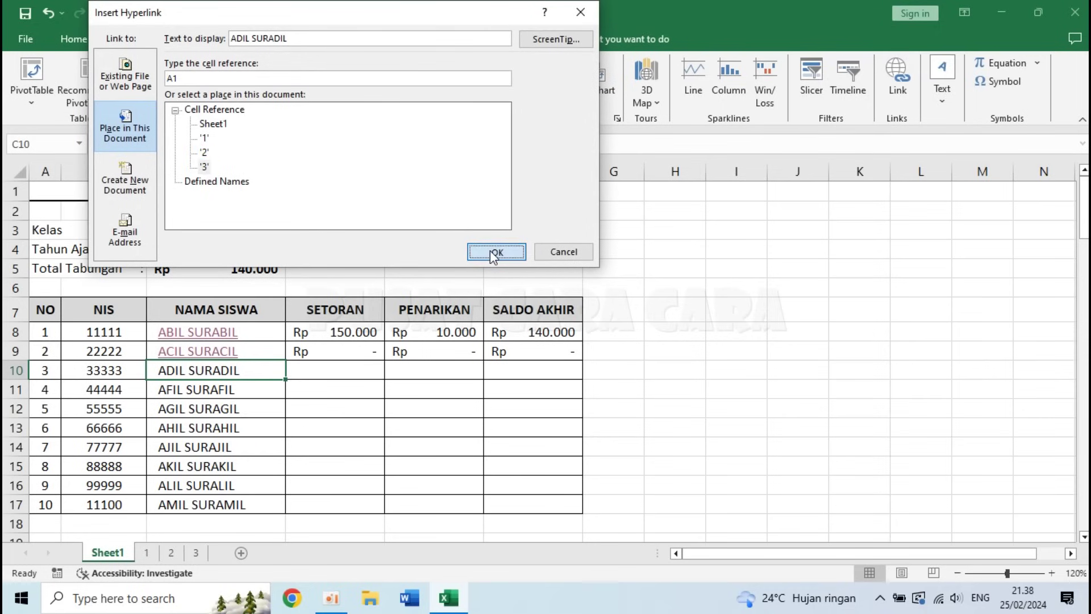
{"action": "left_click", "coordinate": [490, 250]}
{"action": "left_click", "coordinate": [174, 372]}
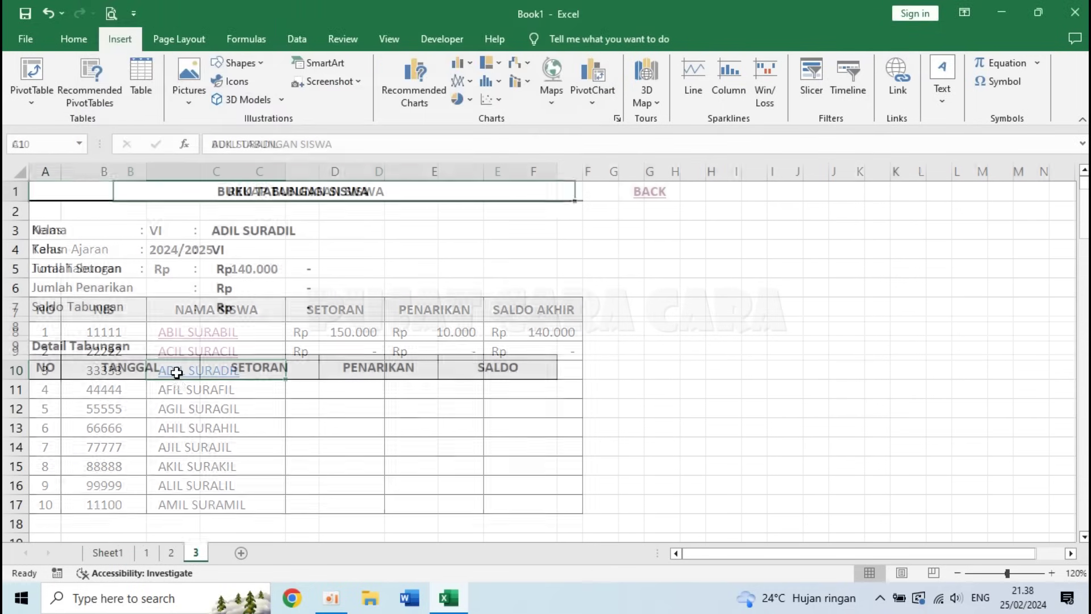
{"action": "left_click", "coordinate": [649, 193]}
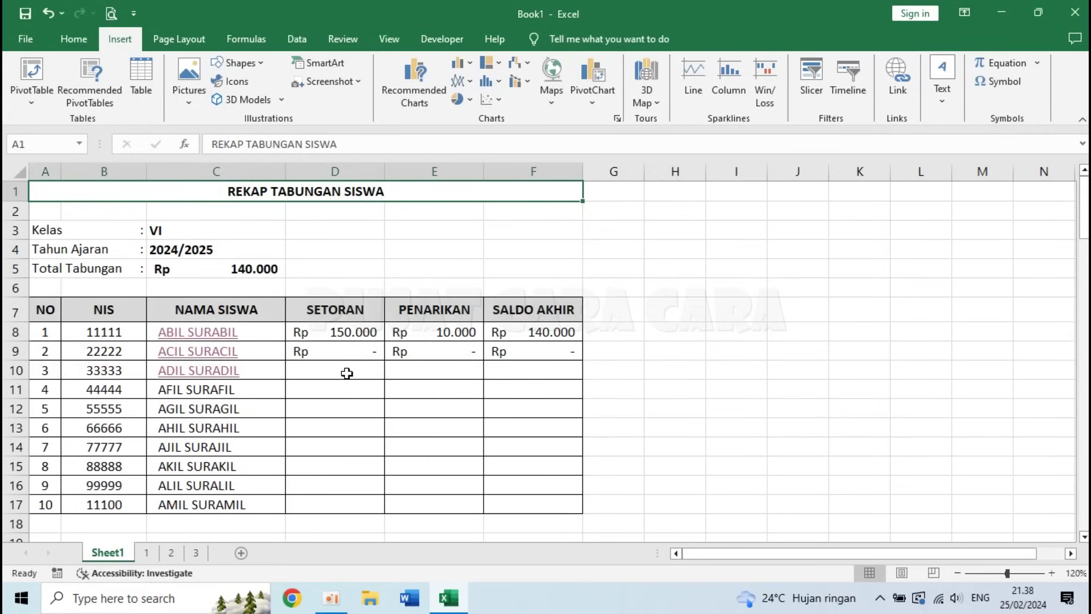
{"action": "left_click", "coordinate": [346, 372]}
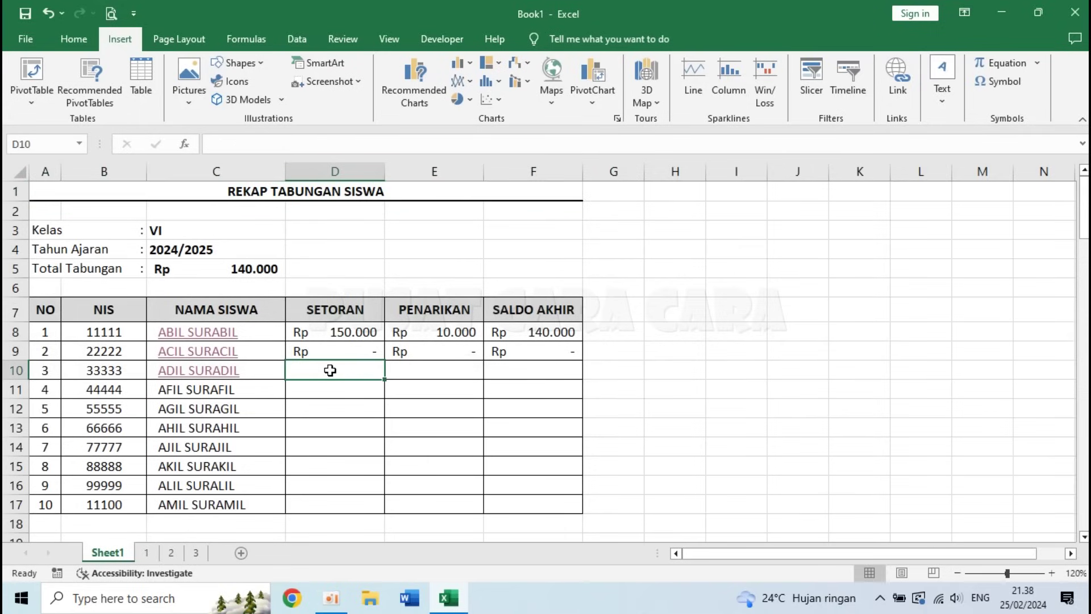
- Enter ='3'!C5 in D10 and ='3'!C6 in E10 for ADIL SURADIL's deposit and withdrawal
{"action": "type", "text": "="}
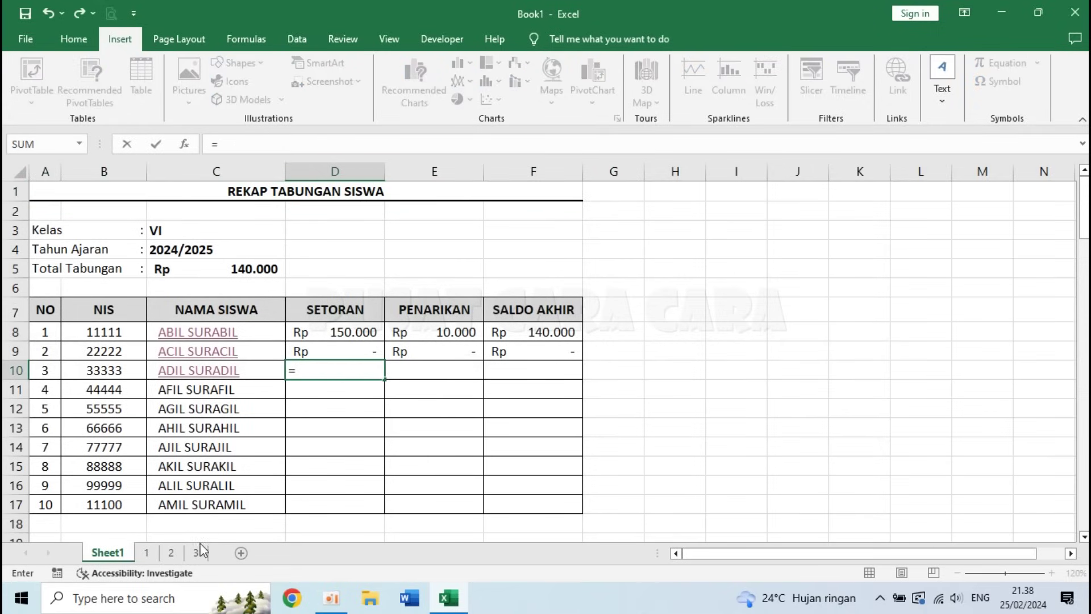
{"action": "left_click", "coordinate": [195, 553]}
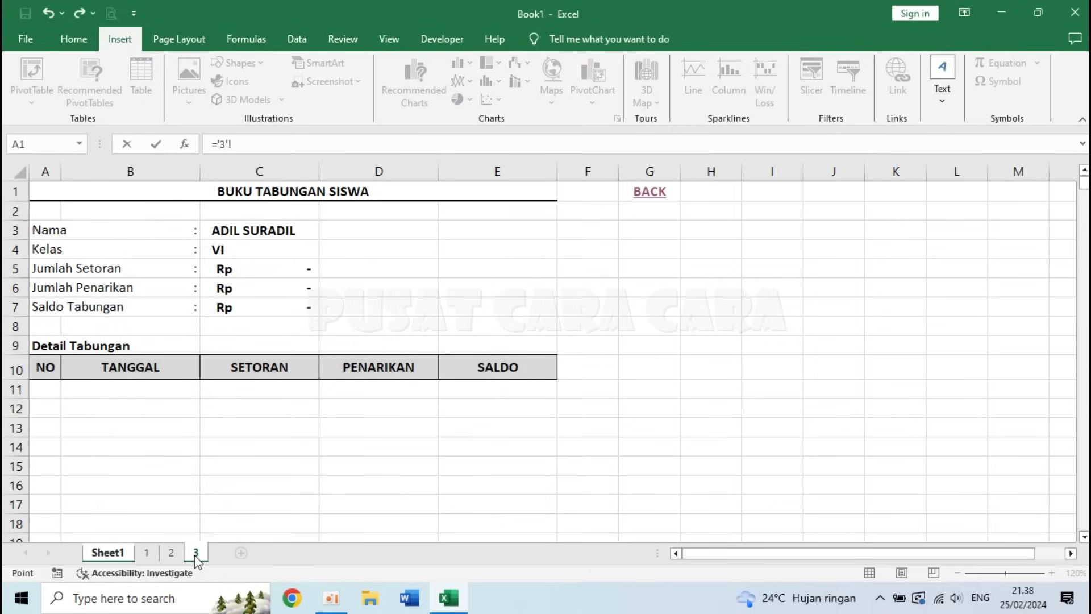
{"action": "left_click", "coordinate": [282, 265]}
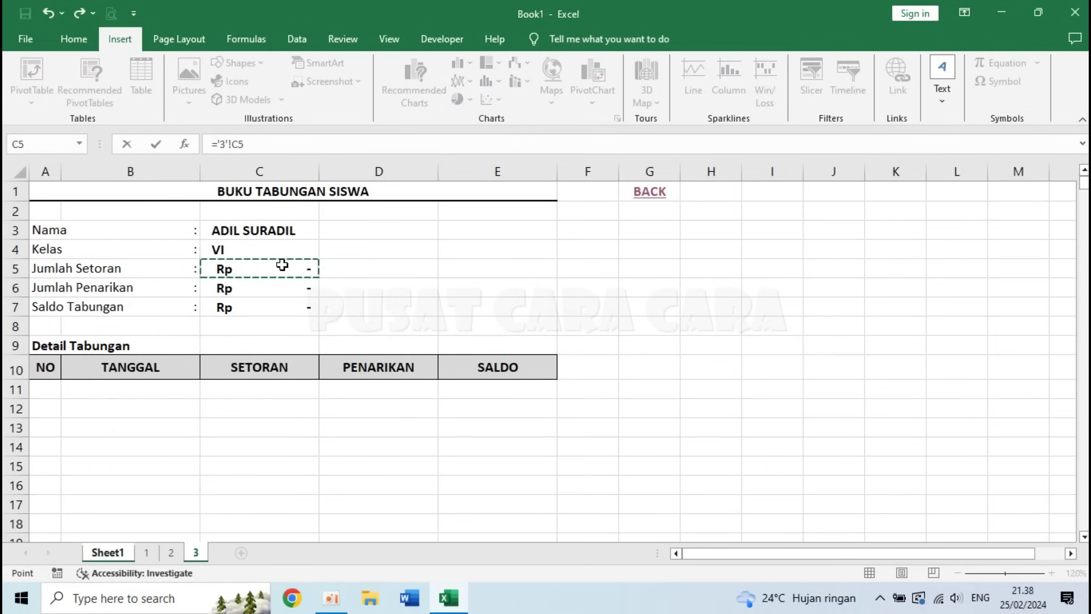
{"action": "key", "text": "Return"}
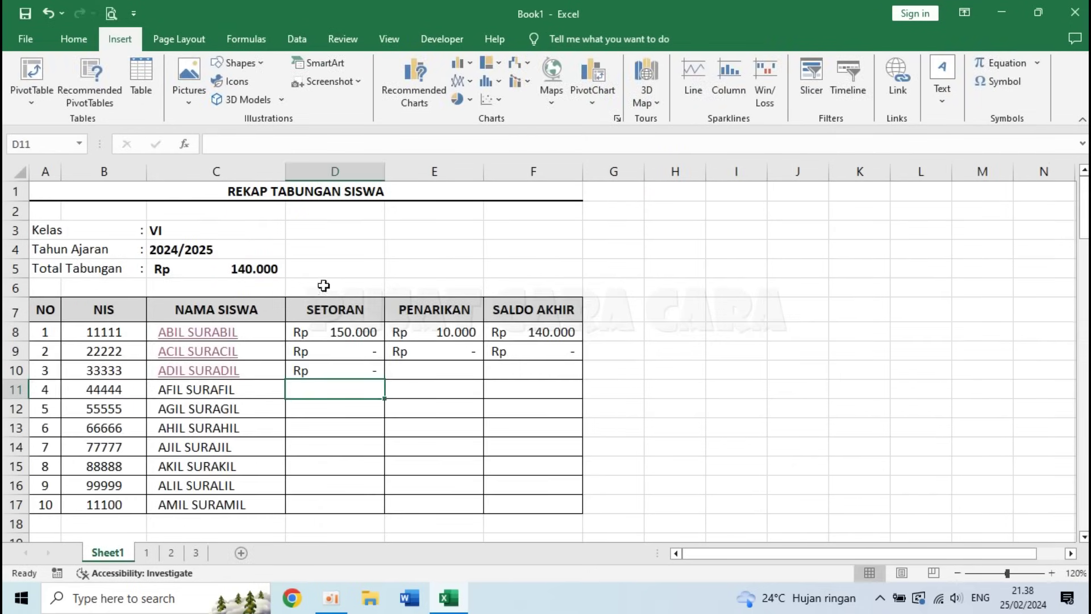
{"action": "left_click", "coordinate": [444, 369]}
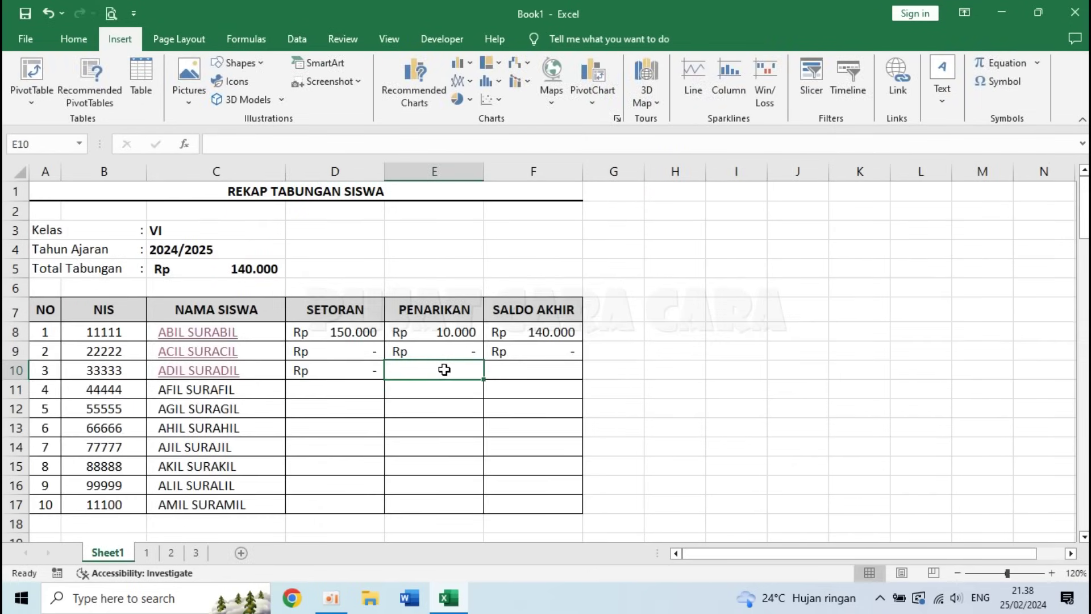
{"action": "type", "text": "='3'!"}
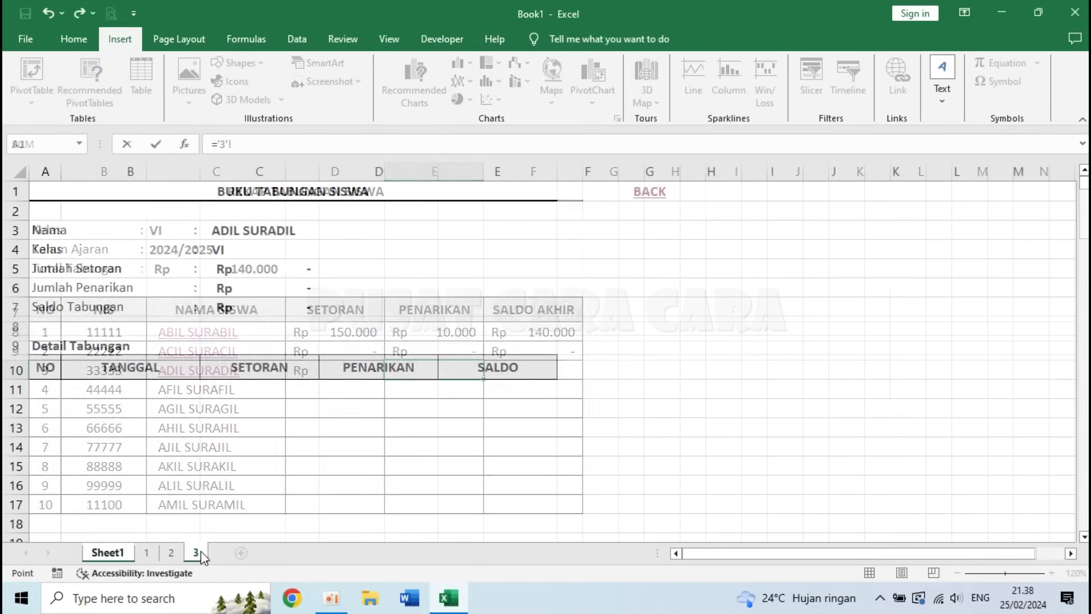
{"action": "left_click", "coordinate": [196, 552]}
{"action": "left_click", "coordinate": [246, 286]}
{"action": "key", "text": "Return"}
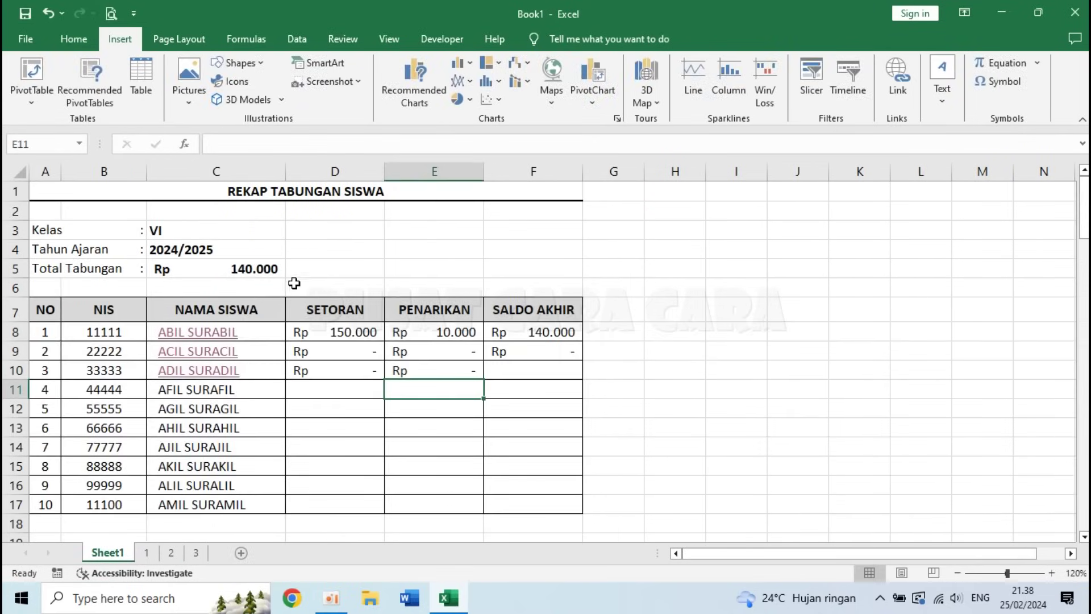
{"action": "left_click", "coordinate": [537, 373]}
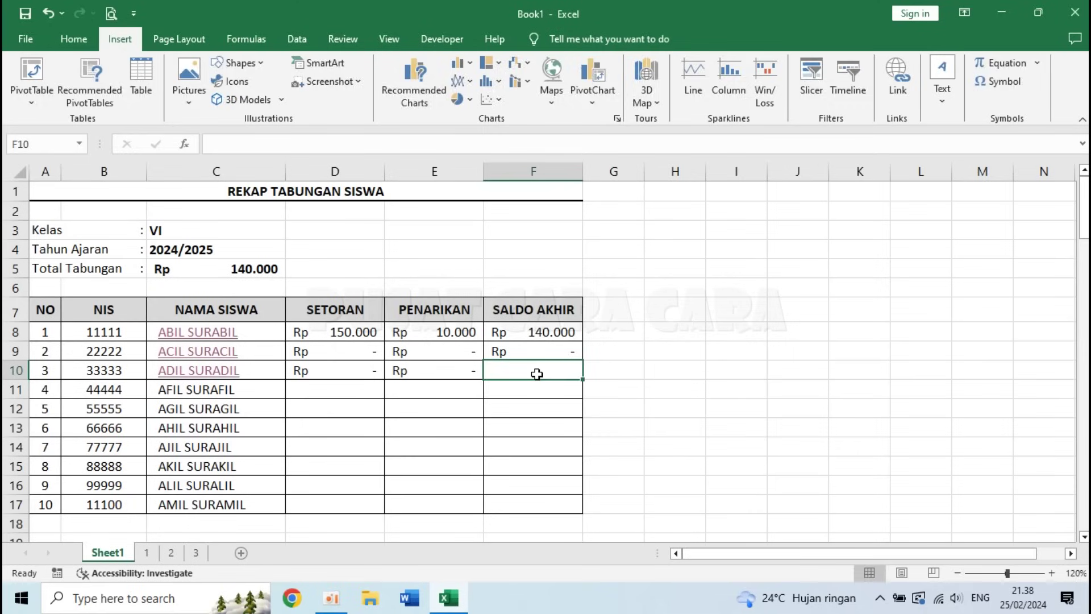
{"action": "type", "text": "="}
{"action": "left_click", "coordinate": [195, 553]}
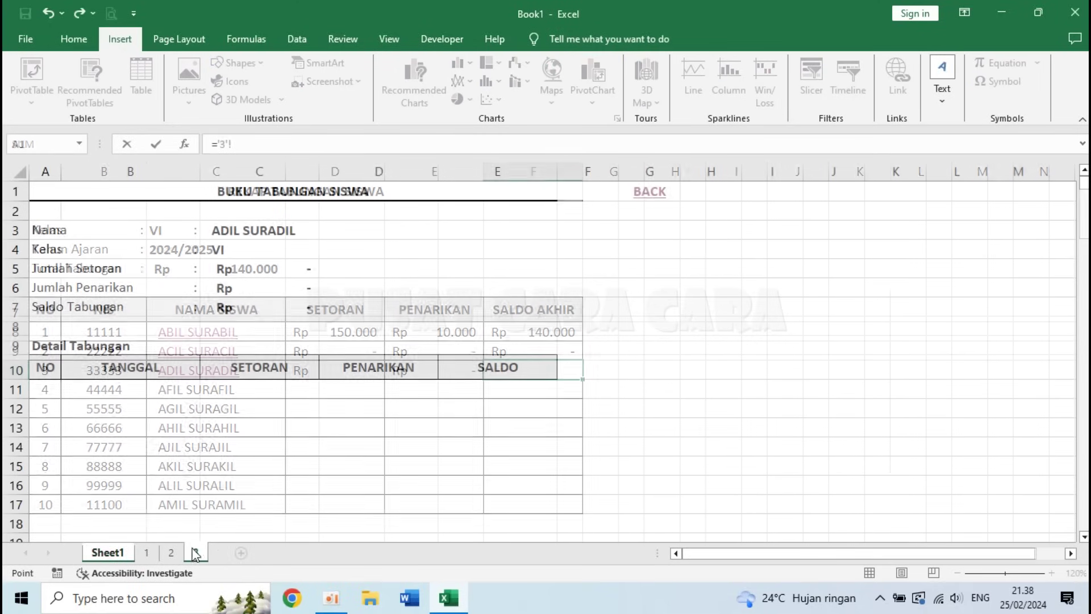
{"action": "left_click", "coordinate": [264, 307]}
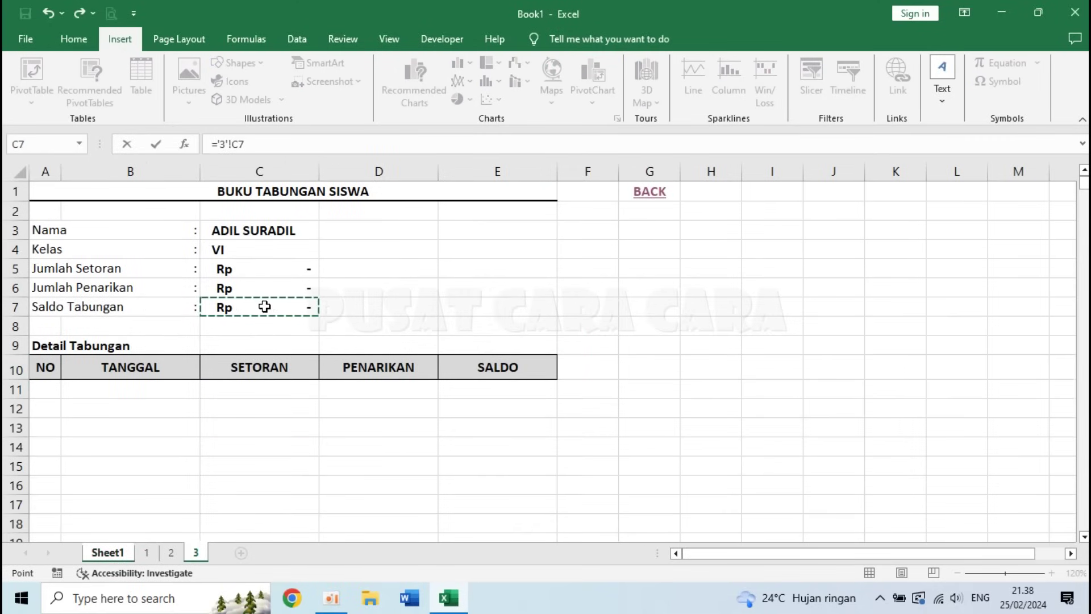
{"action": "key", "text": "Return"}
{"action": "left_click", "coordinate": [314, 396]}
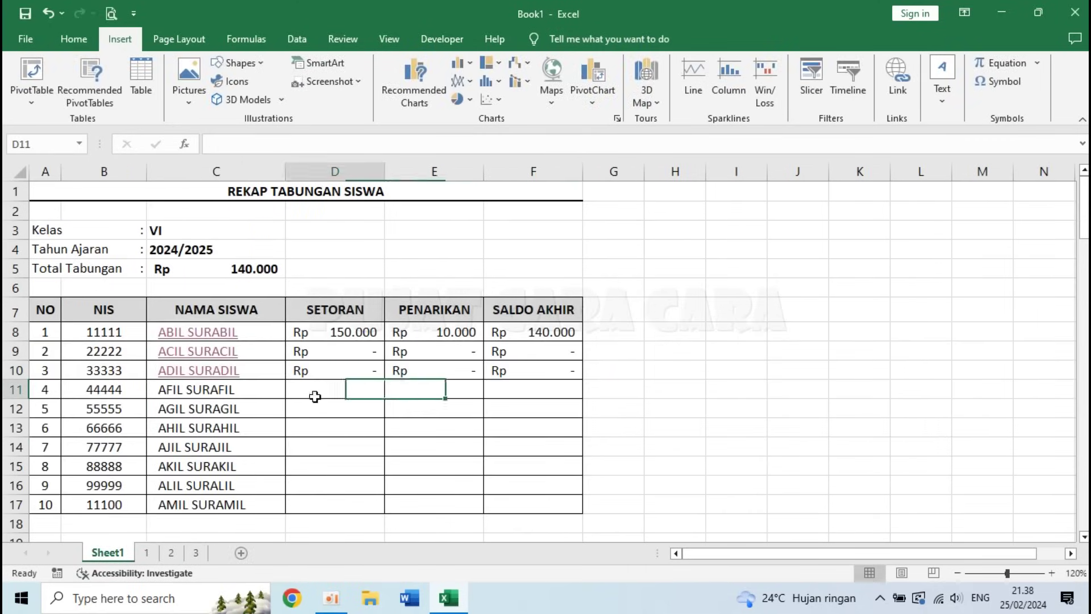
- Test the ABIL SURABIL, ACIL SURACIL and ADIL SURADIL links and their BACK returns, then open sheet 3
{"action": "left_click", "coordinate": [206, 336]}
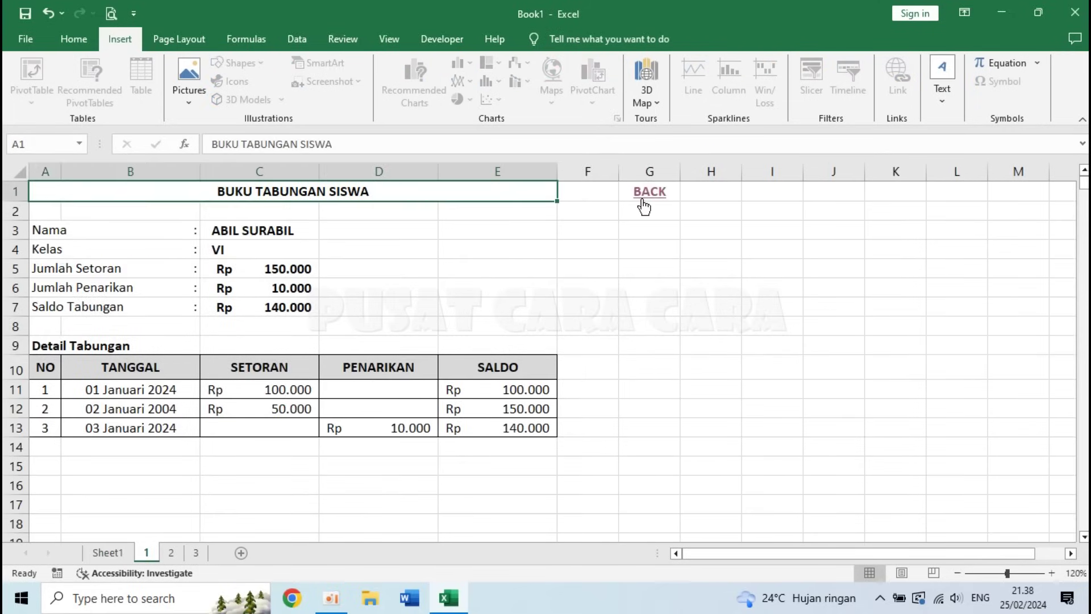
{"action": "left_click", "coordinate": [643, 206]}
{"action": "left_click", "coordinate": [193, 350]}
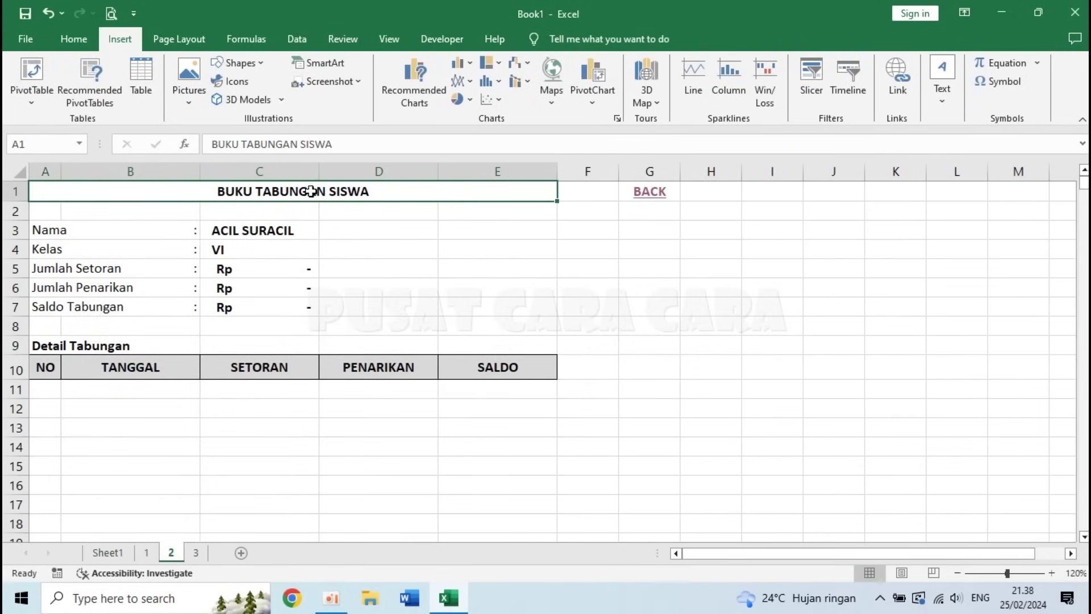
{"action": "left_click", "coordinate": [651, 200]}
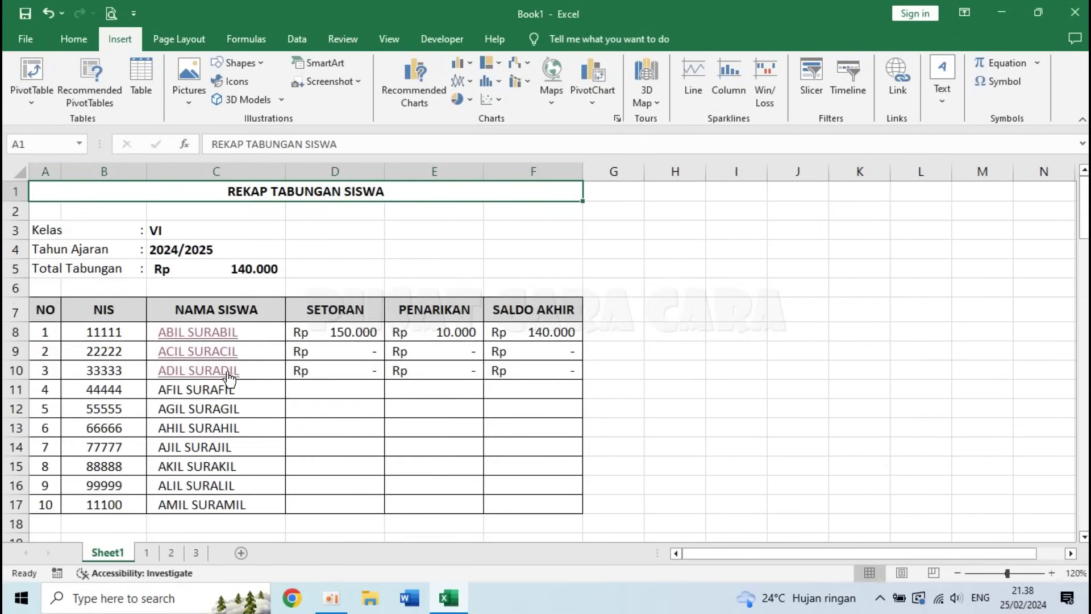
{"action": "left_click", "coordinate": [228, 372]}
{"action": "left_click", "coordinate": [641, 197]}
{"action": "left_click", "coordinate": [196, 553]}
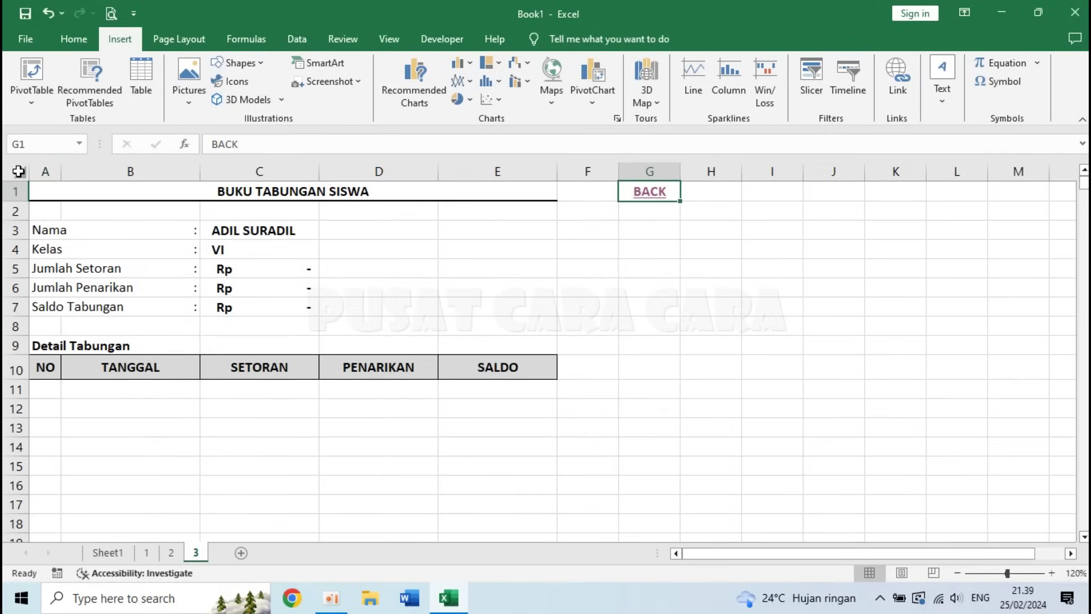
- Copy sheet 3's whole savings book into a new sheet and rename it '4'
{"action": "left_click", "coordinate": [19, 172]}
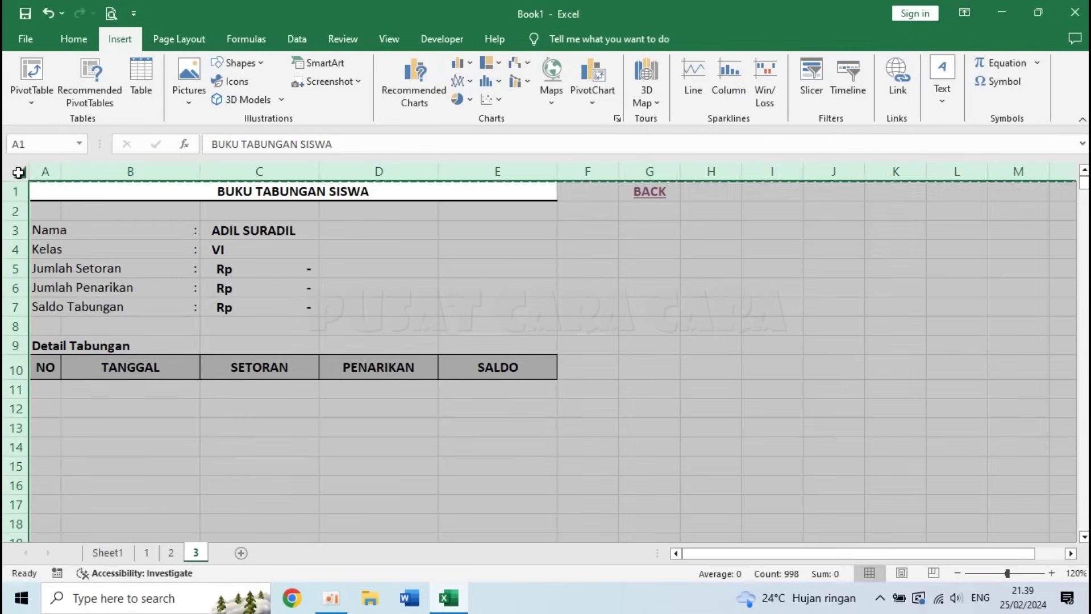
{"action": "key", "text": "ctrl+c"}
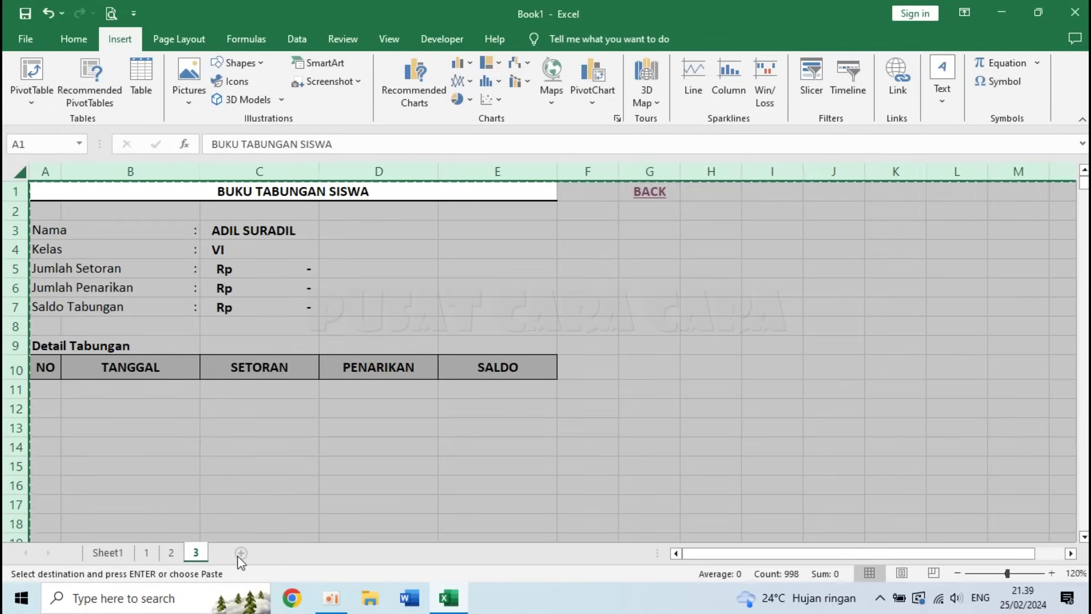
{"action": "left_click", "coordinate": [240, 554]}
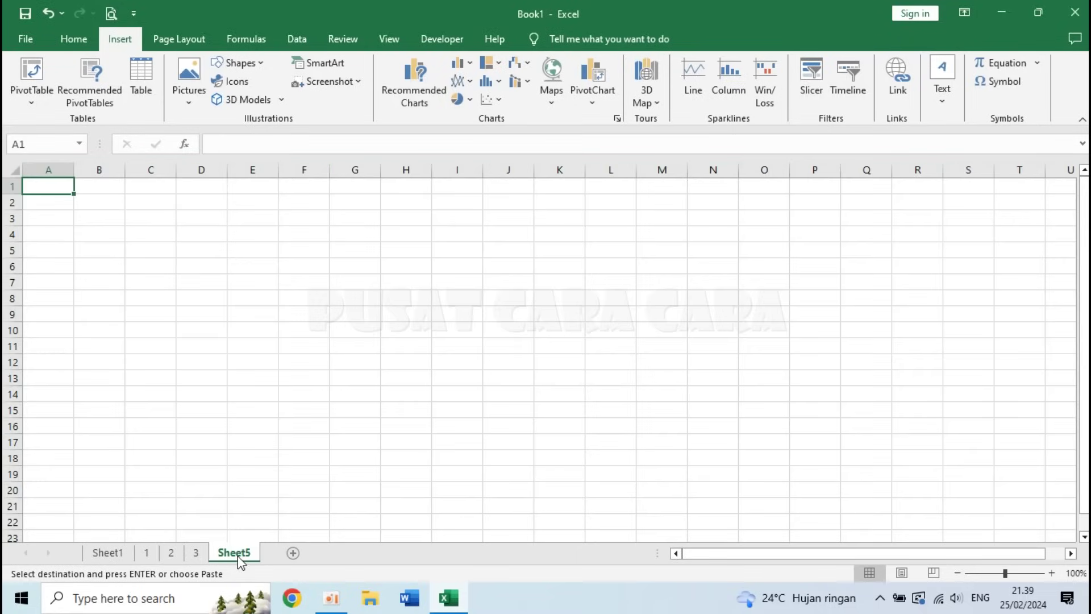
{"action": "left_click", "coordinate": [16, 170]}
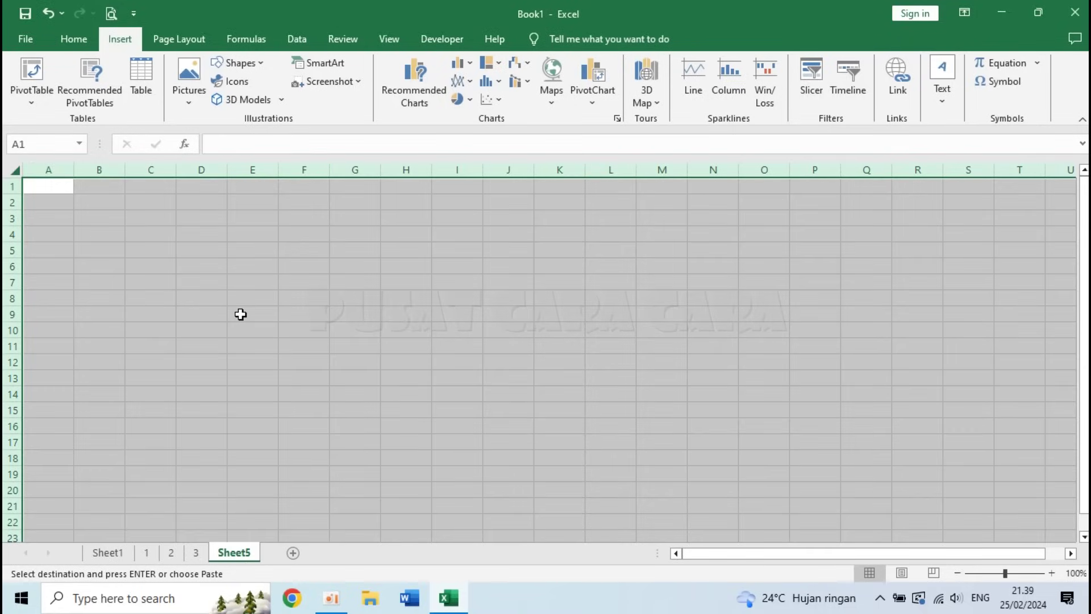
{"action": "key", "text": "ctrl+v"}
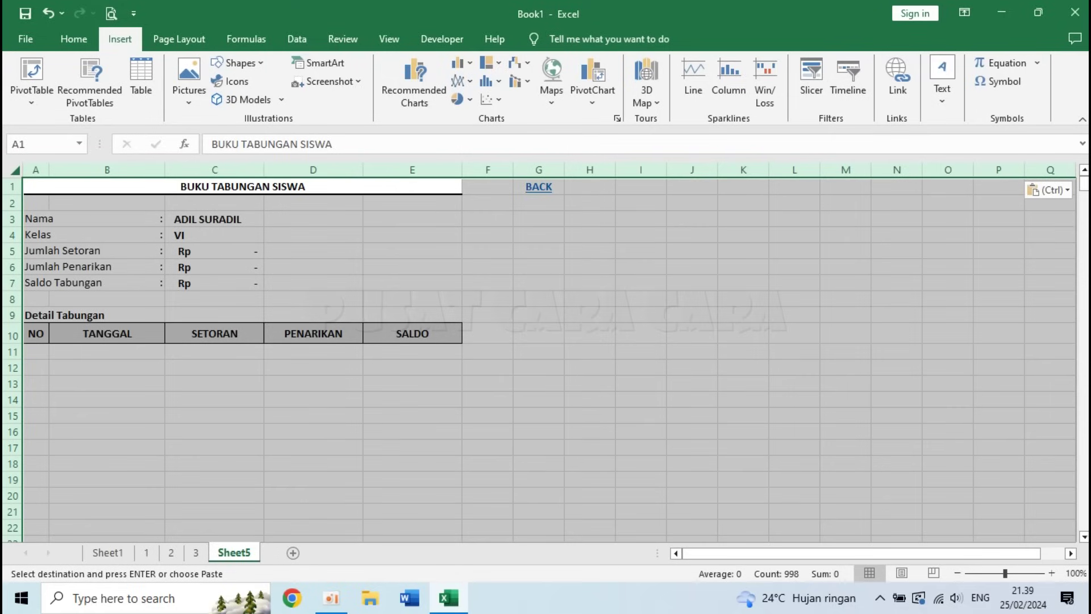
{"action": "left_click", "coordinate": [1051, 573]}
{"action": "left_click", "coordinate": [1051, 573]}
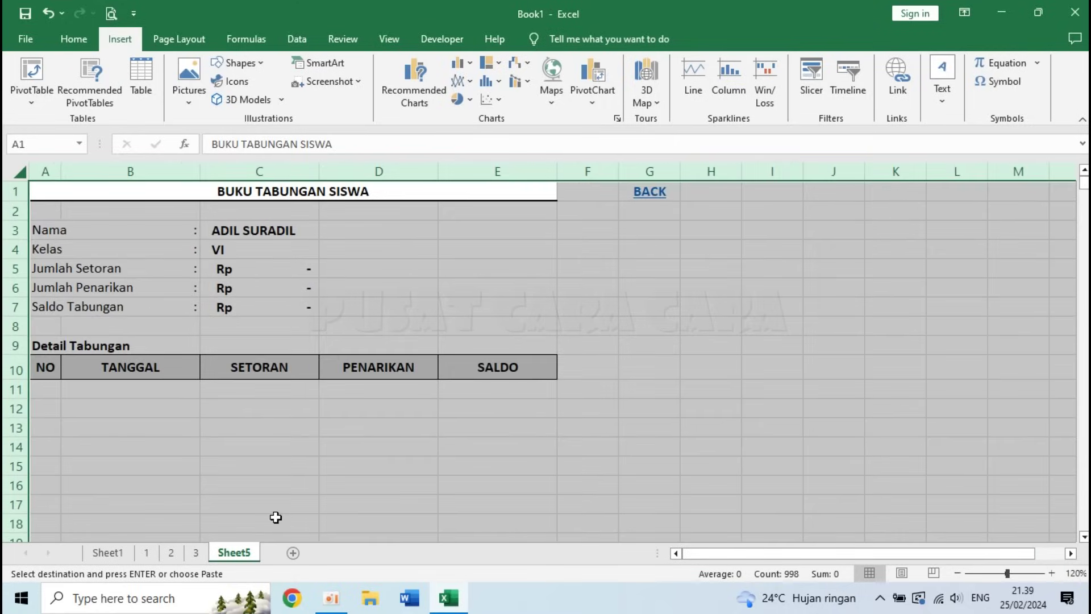
{"action": "left_click", "coordinate": [223, 441]}
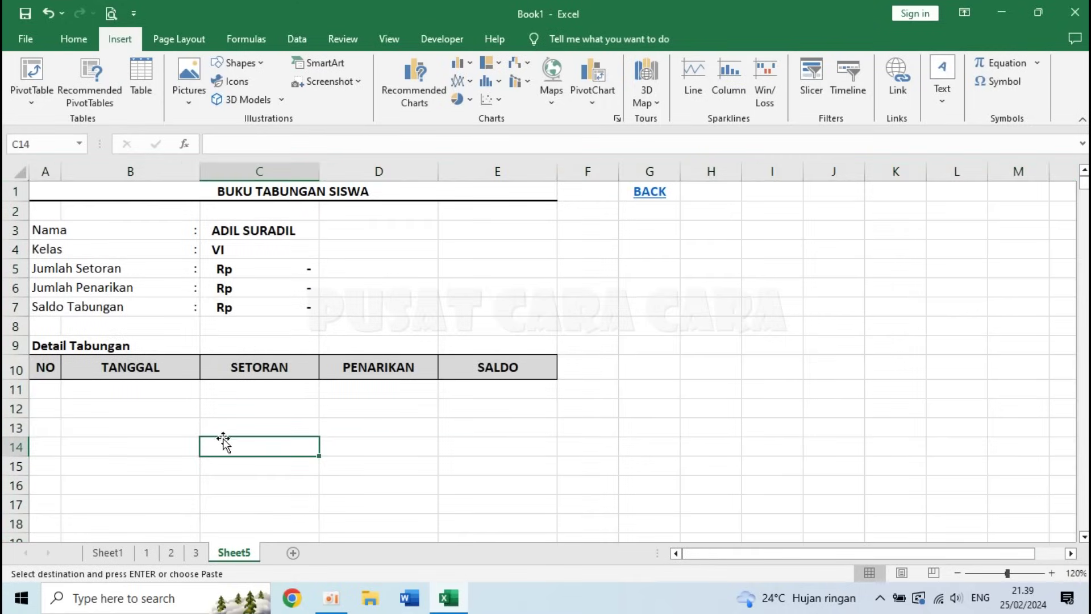
{"action": "double_click", "coordinate": [235, 553]}
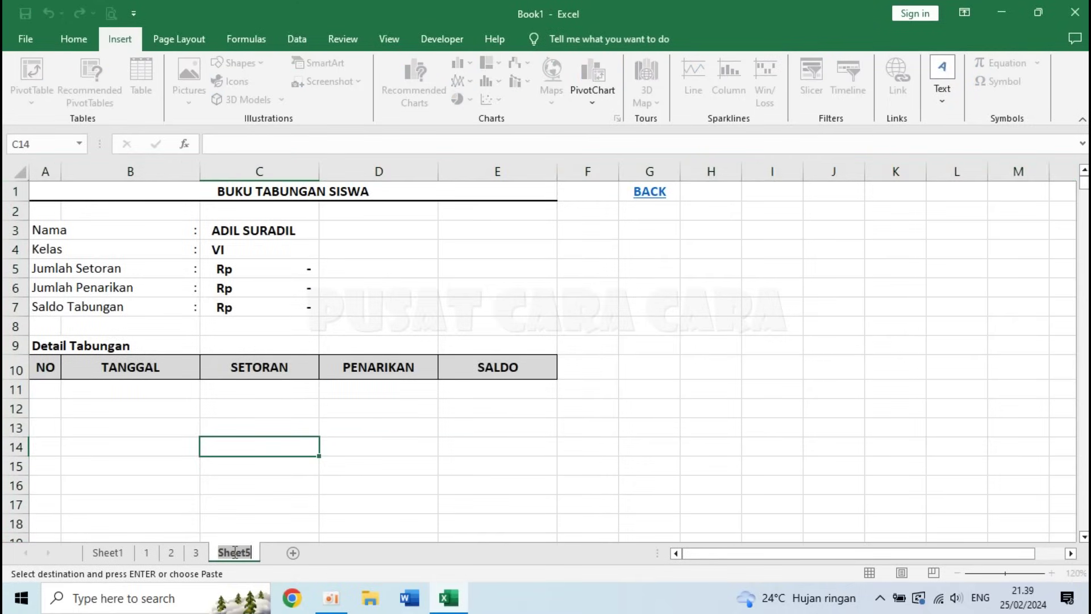
{"action": "type", "text": "4"}
{"action": "key", "text": "Return"}
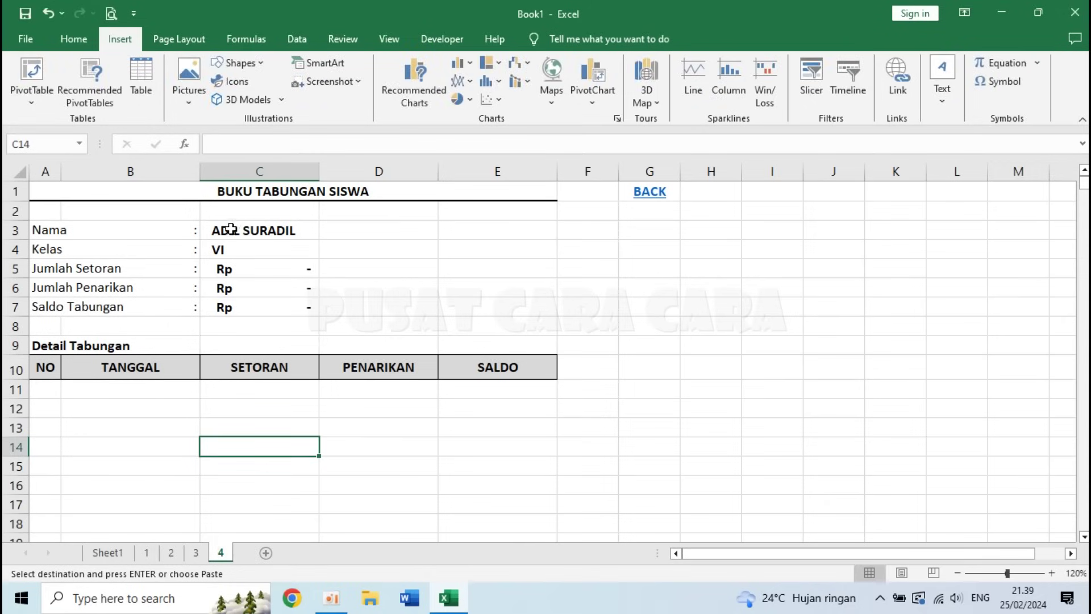
- Change sheet 4's Nama formula in C3 to =Sheet1!C11 (AFIL SURAFIL), then go BACK to the recap
{"action": "left_click", "coordinate": [234, 230]}
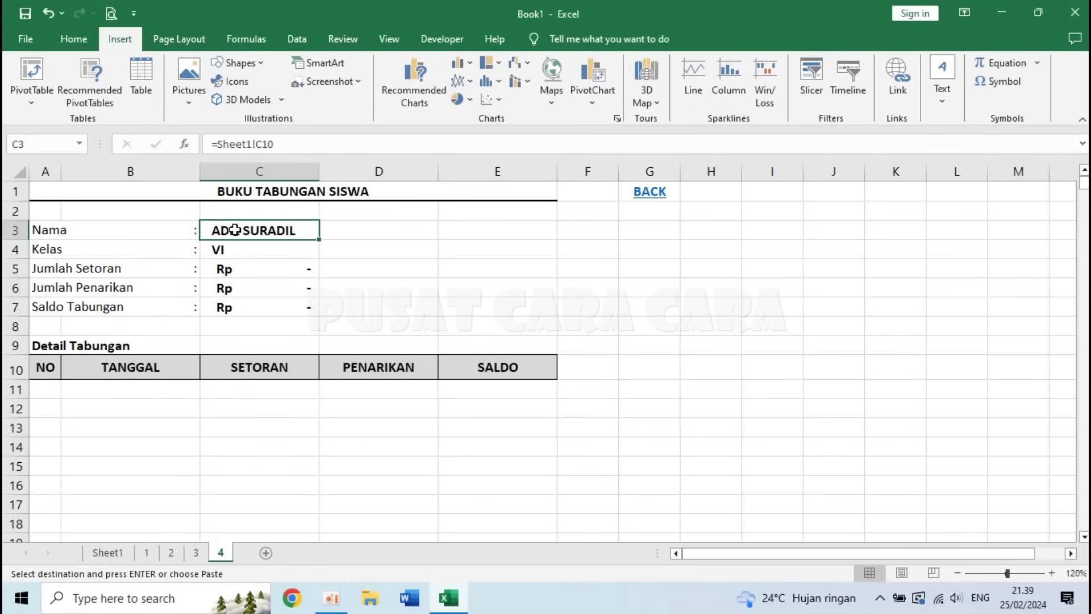
{"action": "double_click", "coordinate": [235, 230]}
{"action": "key", "text": "BackSpace"}
{"action": "key", "text": "BackSpace"}
{"action": "key", "text": "BackSpace"}
{"action": "key", "text": "BackSpace"}
{"action": "key", "text": "BackSpace"}
{"action": "key", "text": "BackSpace"}
{"action": "key", "text": "BackSpace"}
{"action": "key", "text": "BackSpace"}
{"action": "key", "text": "BackSpace"}
{"action": "key", "text": "BackSpace"}
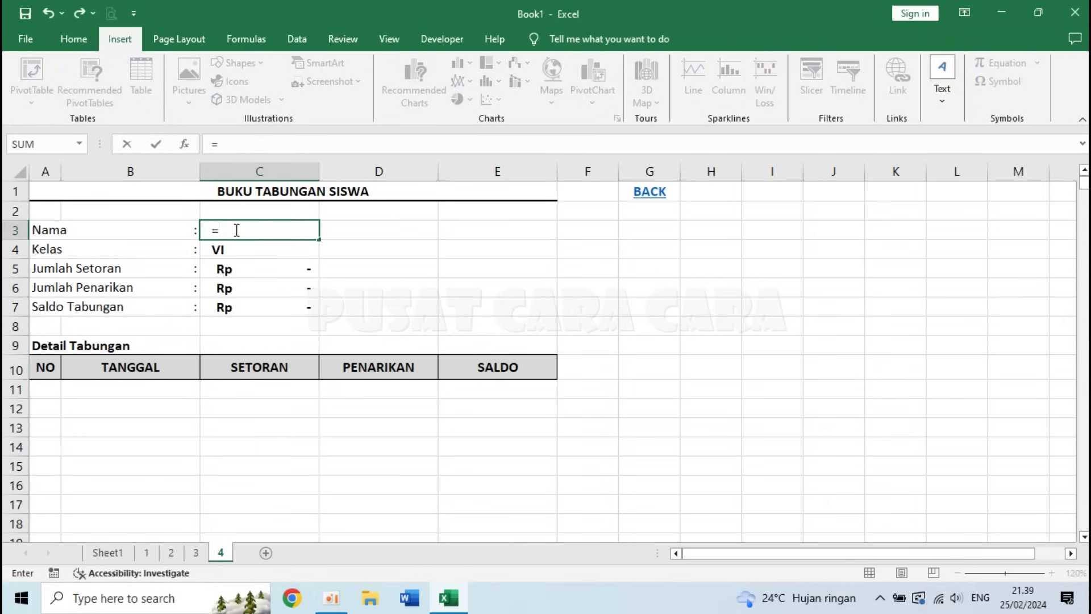
{"action": "left_click", "coordinate": [99, 554]}
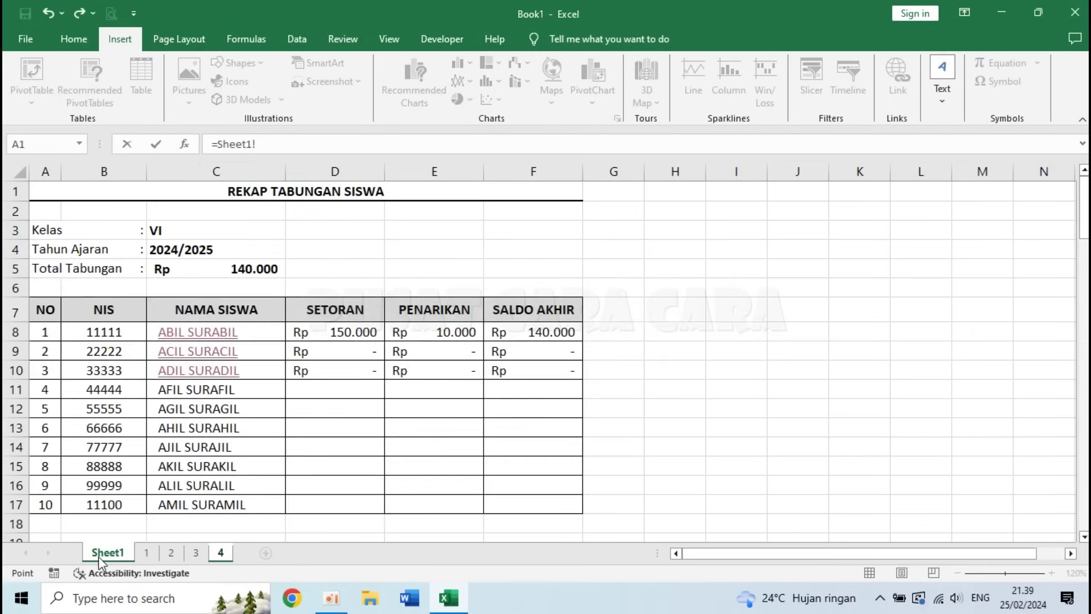
{"action": "left_click", "coordinate": [208, 388]}
{"action": "key", "text": "Return"}
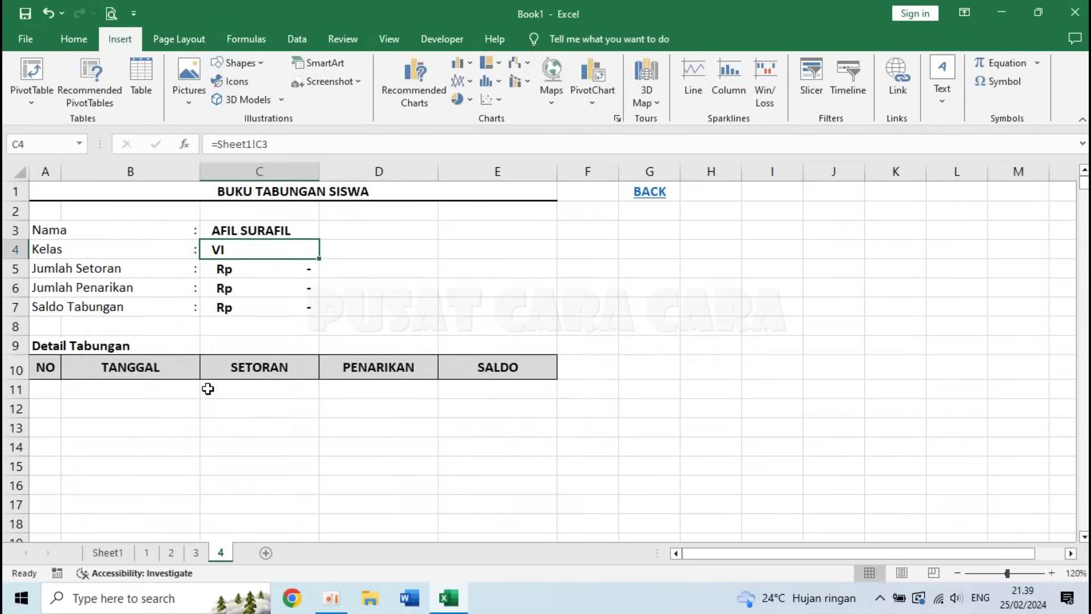
{"action": "left_click", "coordinate": [232, 229]}
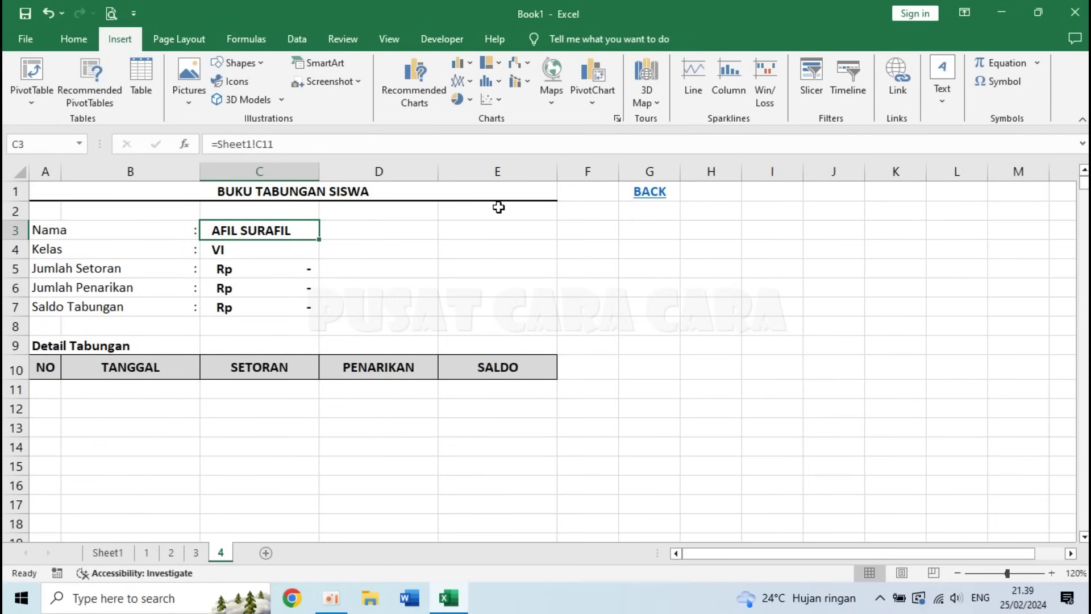
{"action": "left_click", "coordinate": [650, 192]}
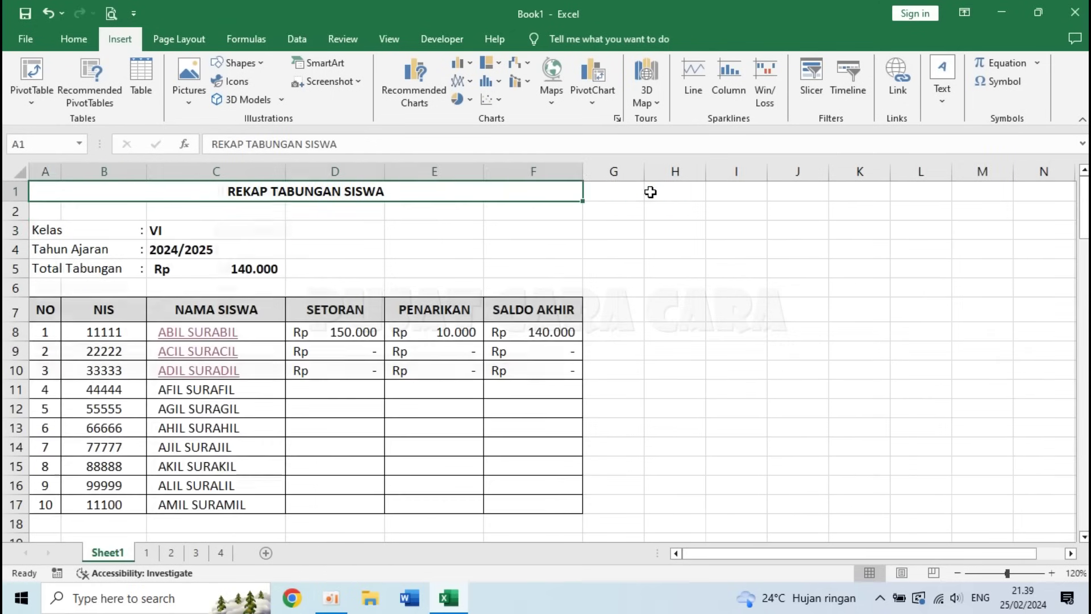
- Hyperlink AFIL SURAFIL in C11 to sheet '4', then test the link and BACK
{"action": "left_click", "coordinate": [224, 386]}
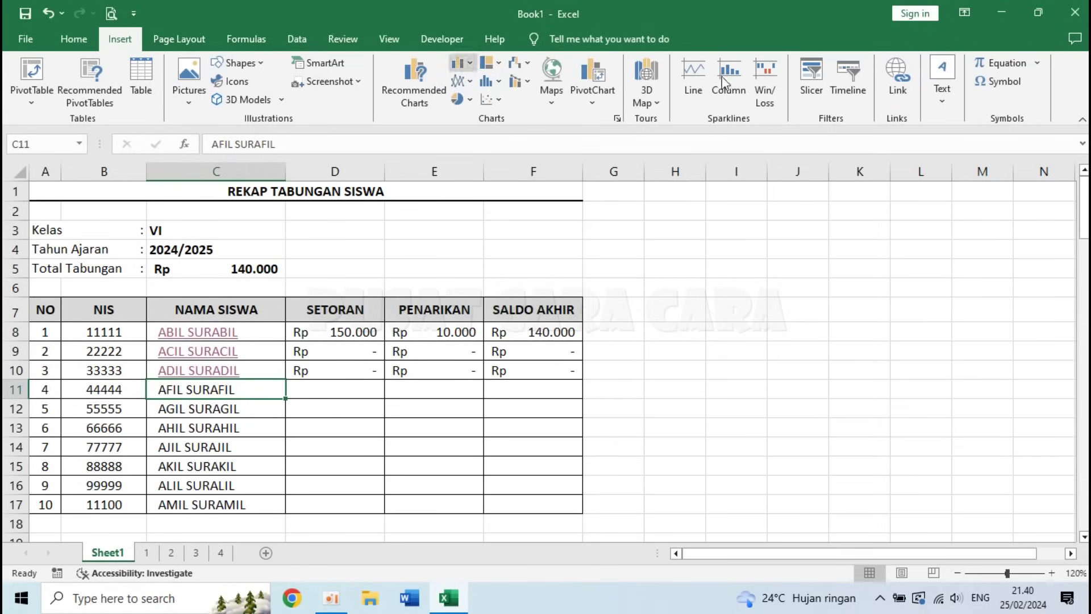
{"action": "left_click", "coordinate": [896, 86]}
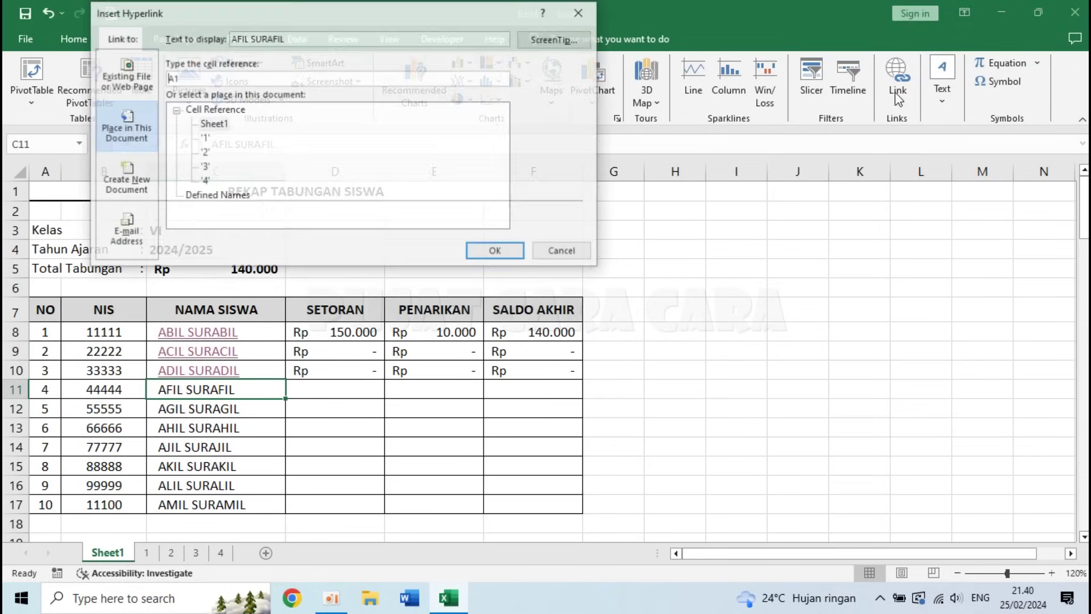
{"action": "left_click", "coordinate": [206, 180]}
{"action": "left_click", "coordinate": [496, 251]}
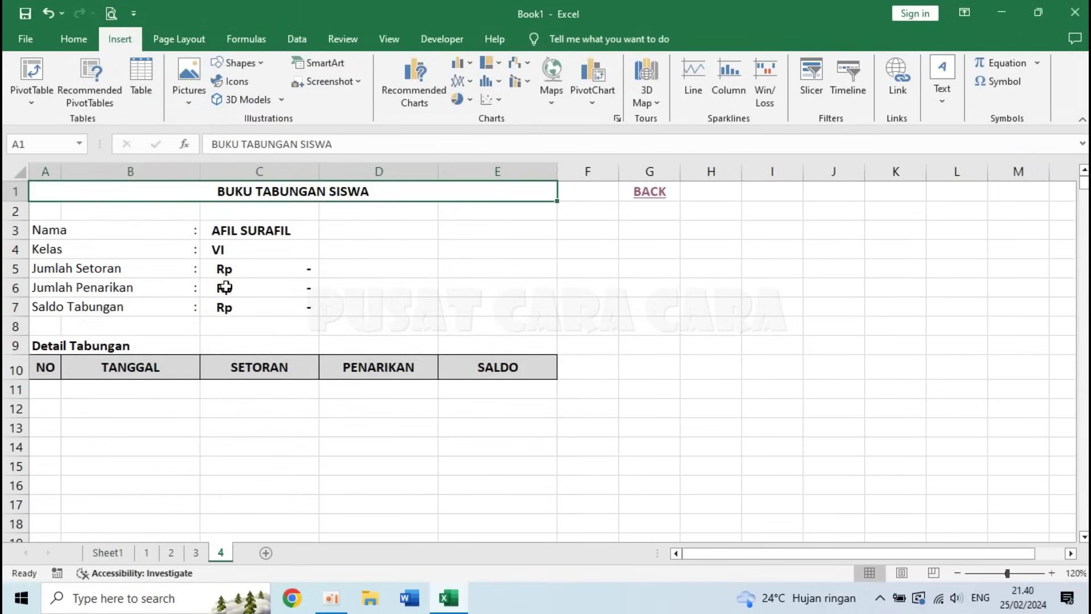
{"action": "left_click", "coordinate": [647, 194]}
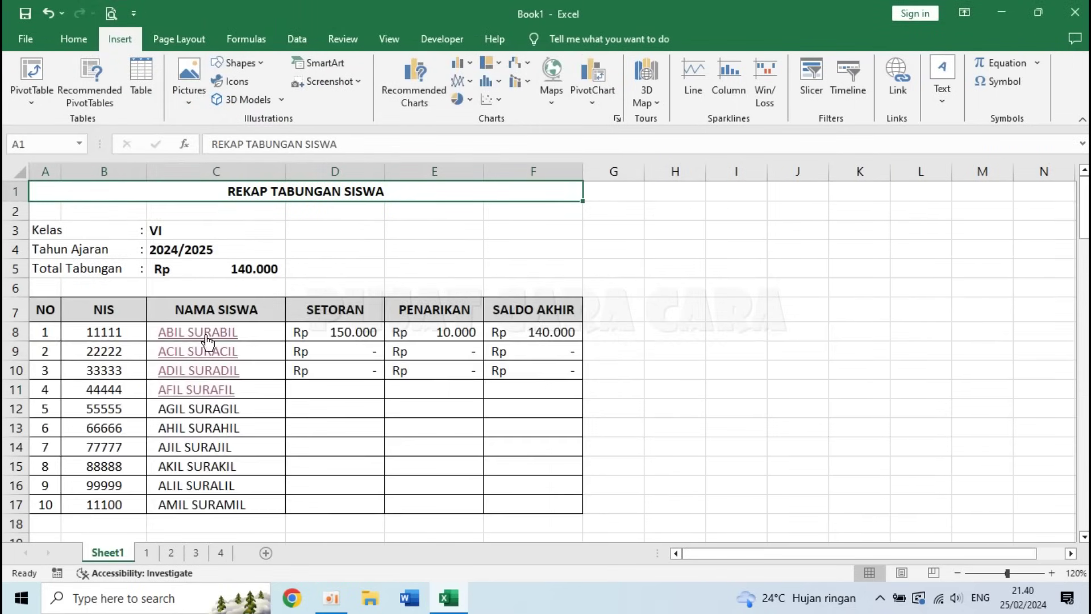
{"action": "left_click", "coordinate": [191, 392]}
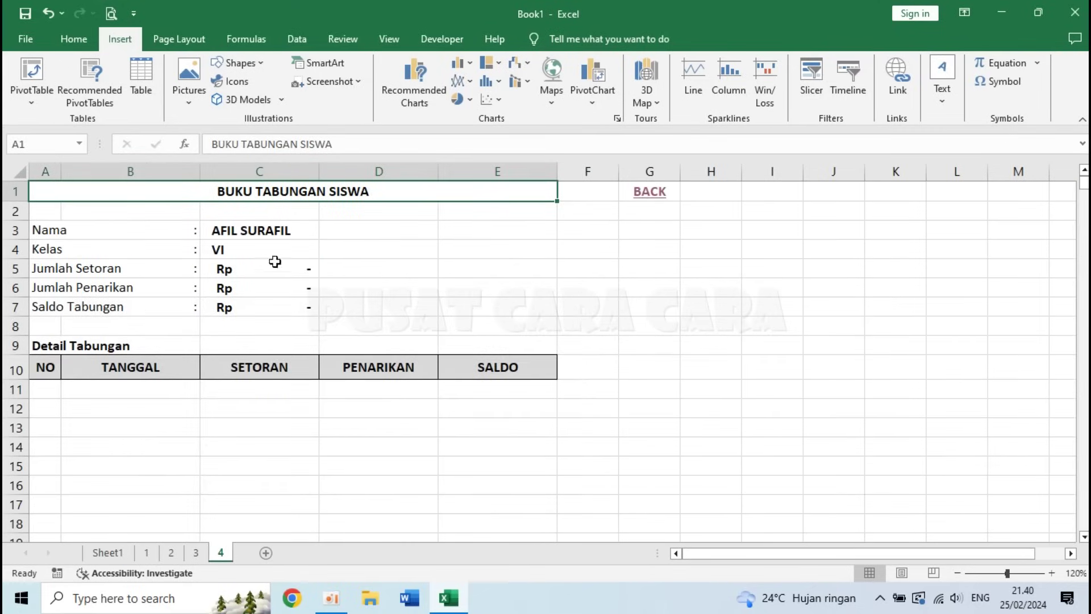
{"action": "left_click", "coordinate": [644, 192]}
{"action": "left_click", "coordinate": [316, 391]}
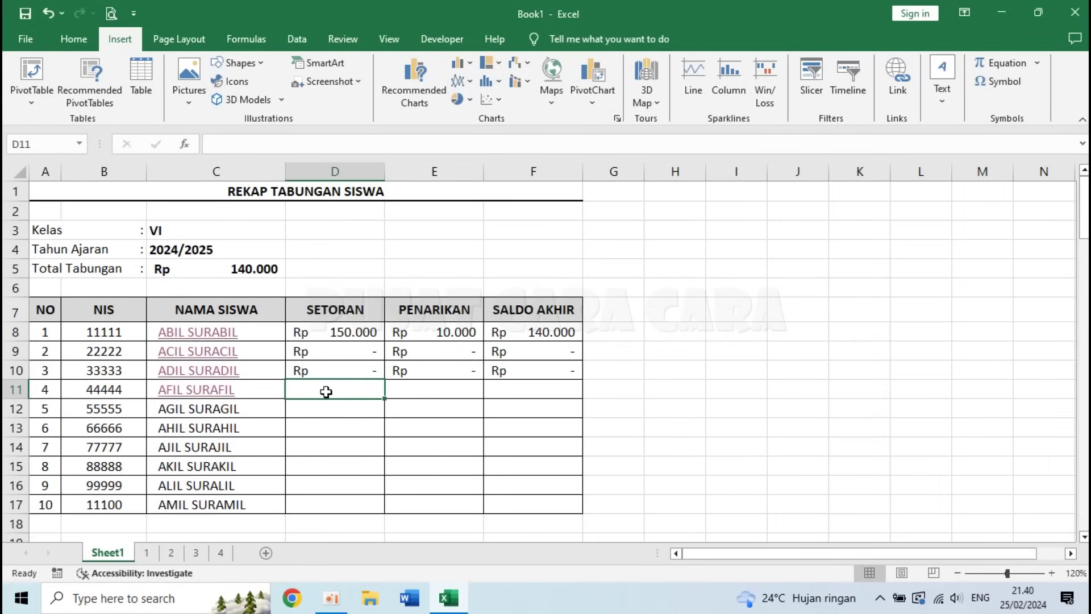
- Link AFIL SURAFIL's deposit and withdrawal in D11:E11 to ='4'!C5 and ='4'!C6
{"action": "type", "text": "="}
{"action": "left_click", "coordinate": [220, 552]}
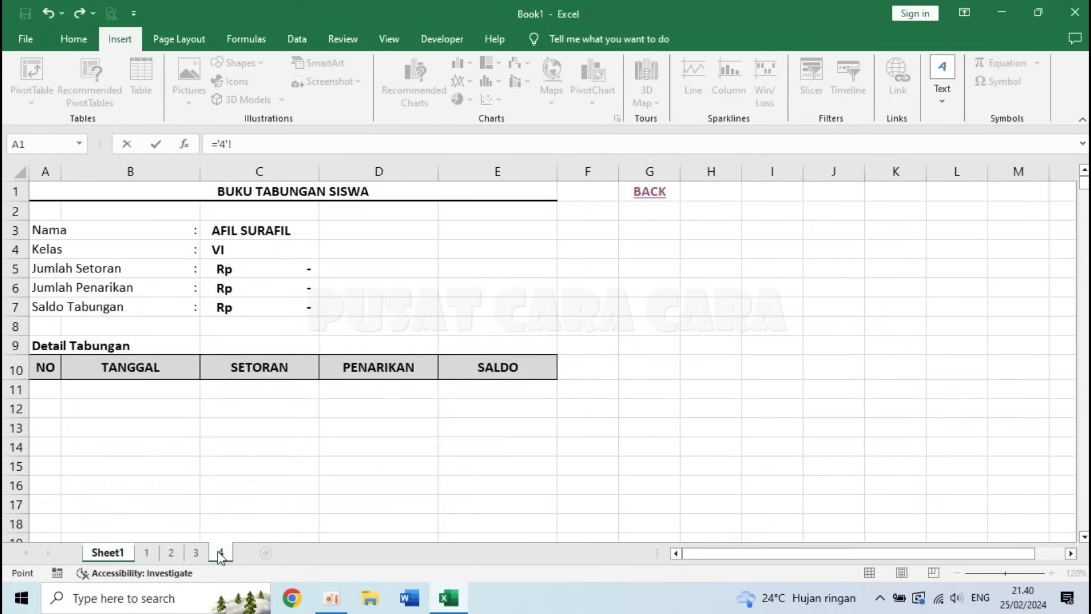
{"action": "left_click", "coordinate": [246, 269]}
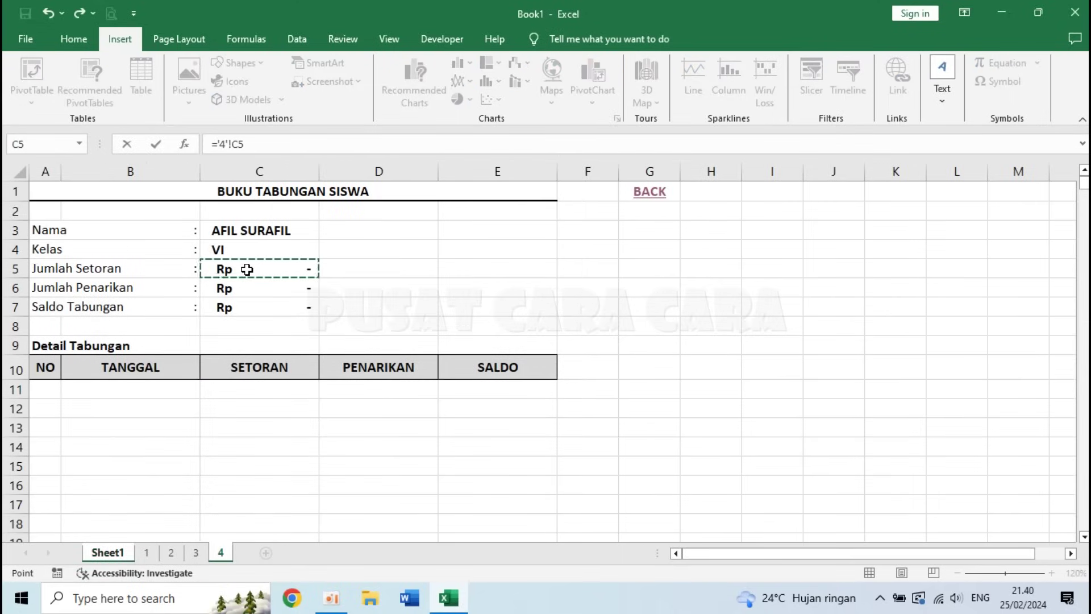
{"action": "key", "text": "Return"}
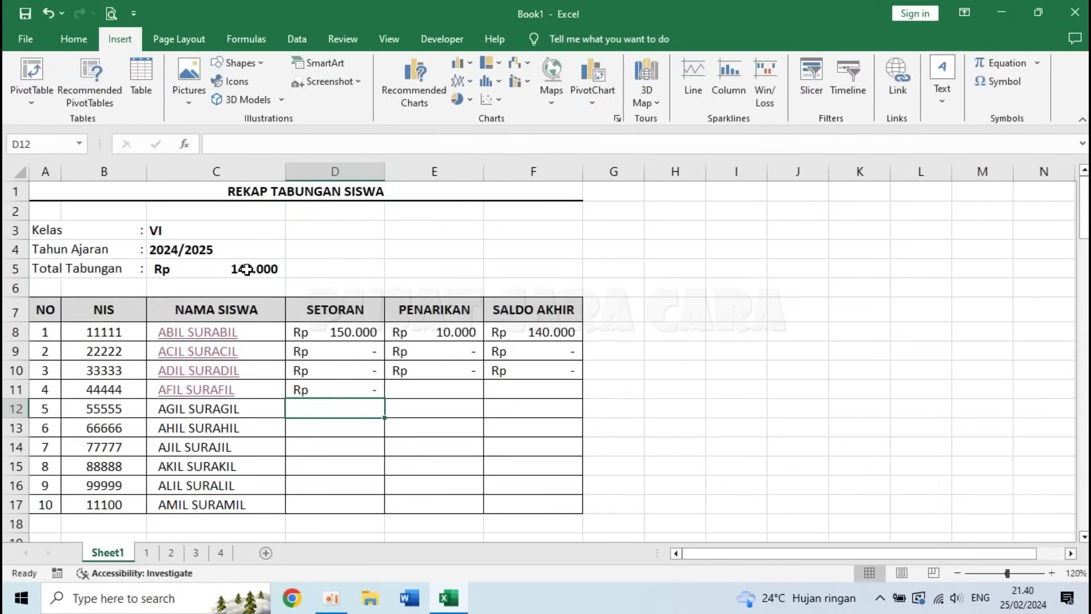
{"action": "left_click", "coordinate": [441, 392]}
{"action": "type", "text": "="}
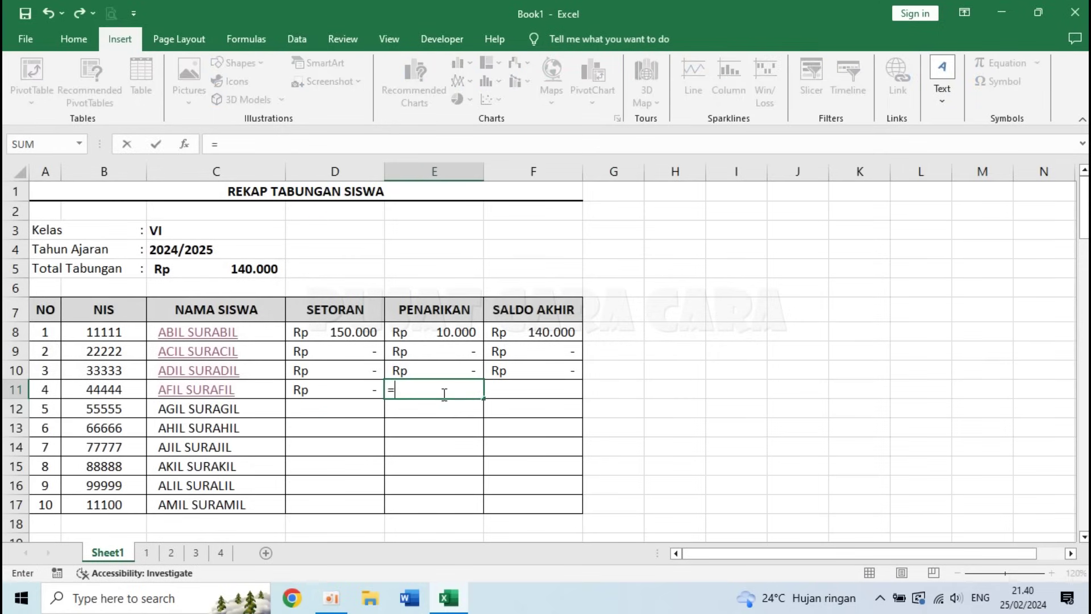
{"action": "left_click", "coordinate": [226, 554]}
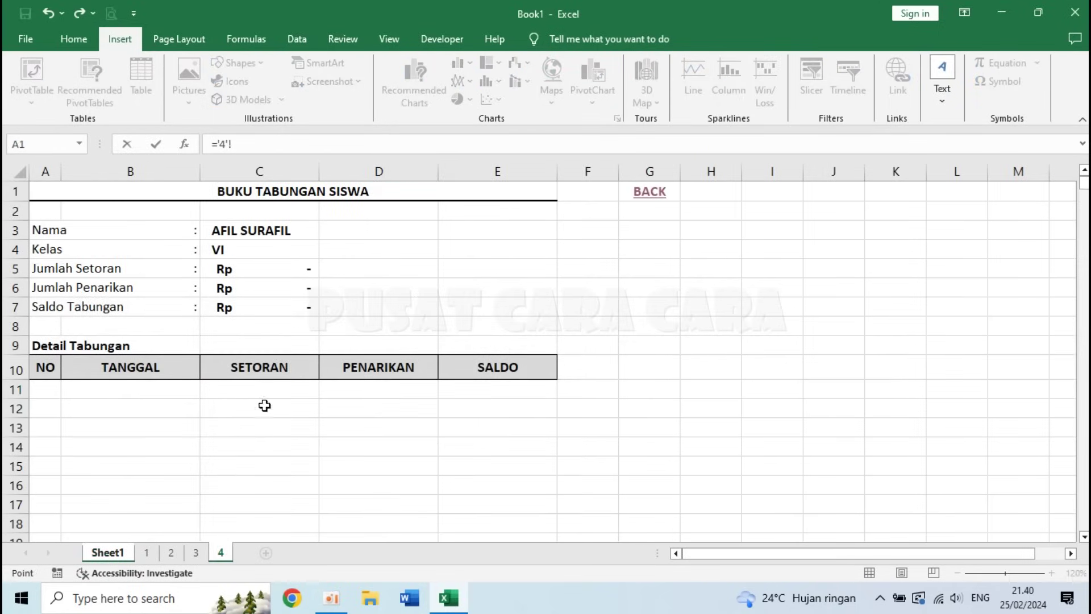
{"action": "left_click", "coordinate": [256, 288]}
{"action": "key", "text": "Return"}
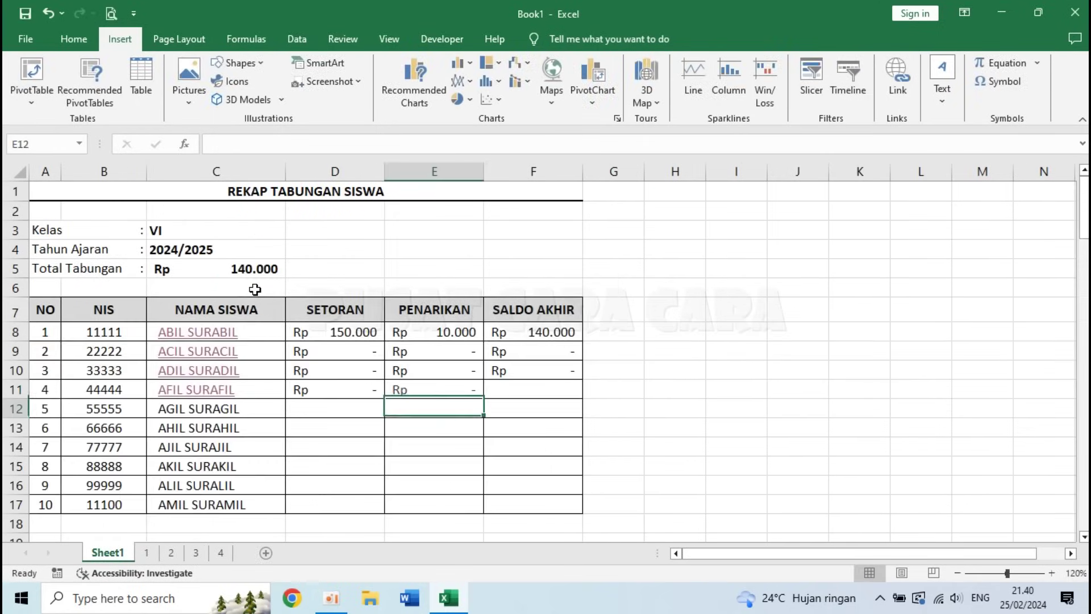
- Link AFIL SURAFIL's balance in F11 to ='4'!C7 on sheet 4
{"action": "left_click", "coordinate": [538, 391]}
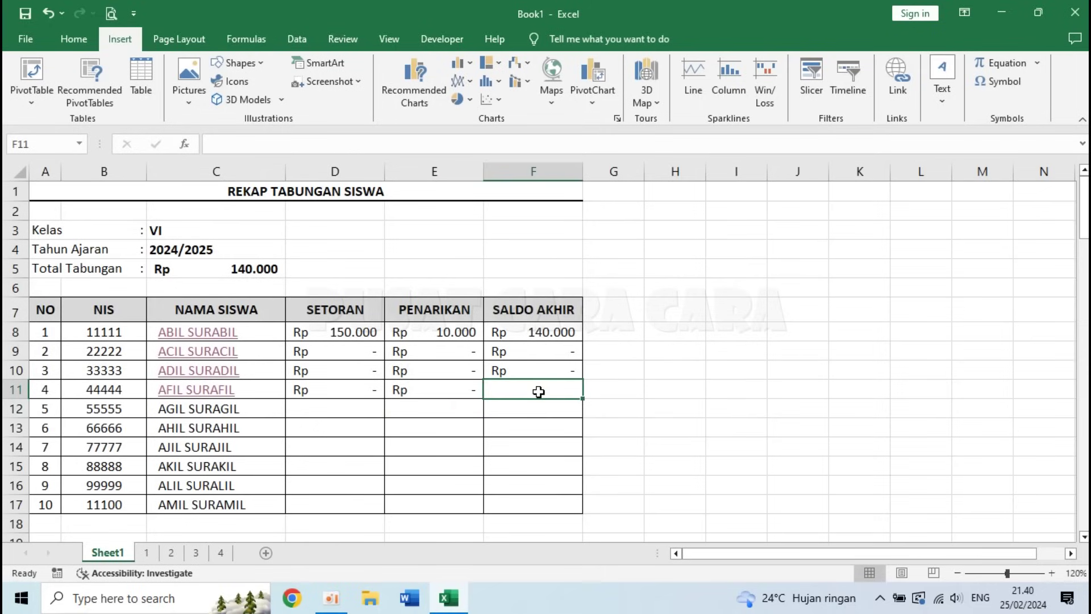
{"action": "type", "text": "="}
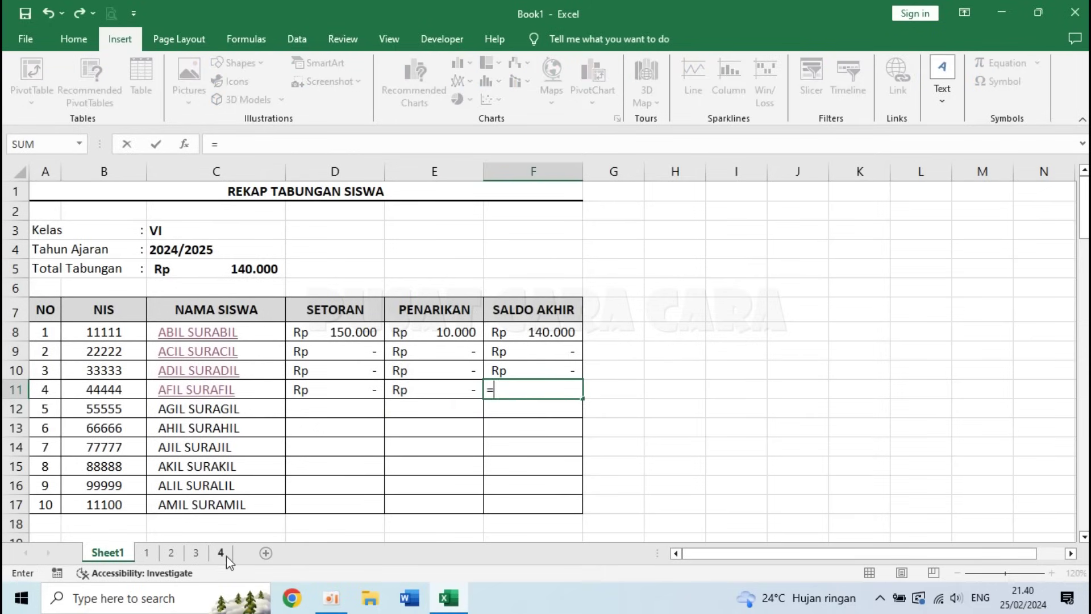
{"action": "left_click", "coordinate": [225, 554]}
{"action": "left_click", "coordinate": [259, 307]}
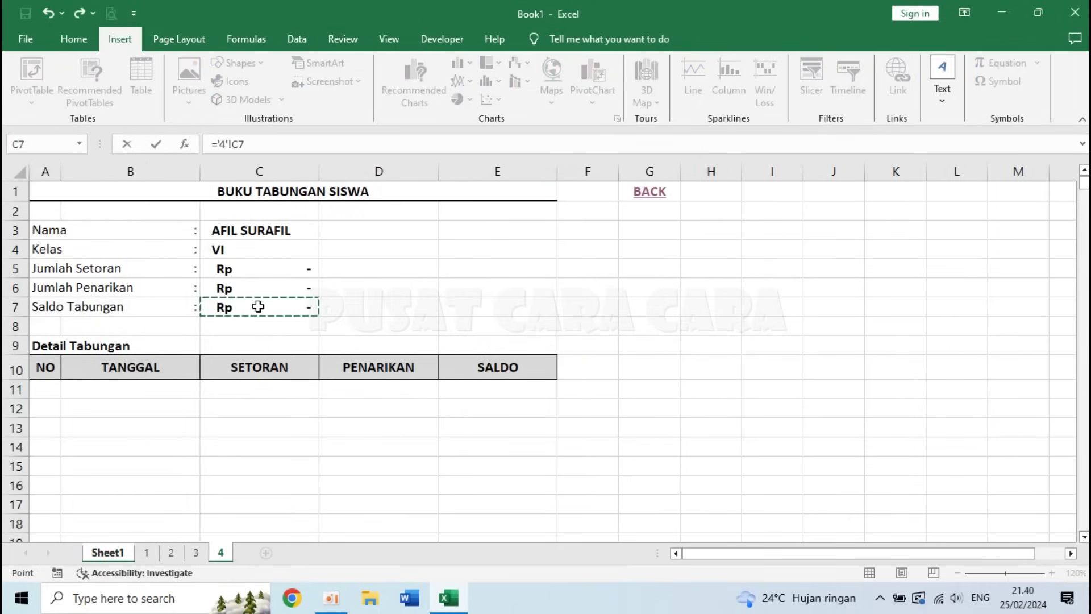
{"action": "key", "text": "Return"}
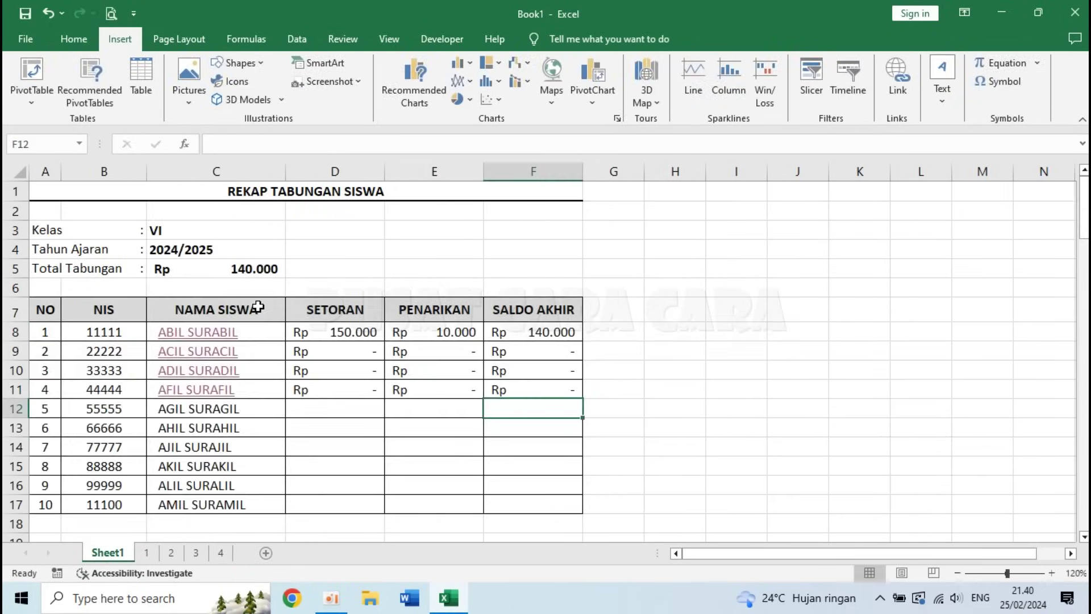
{"action": "left_click", "coordinate": [334, 423]}
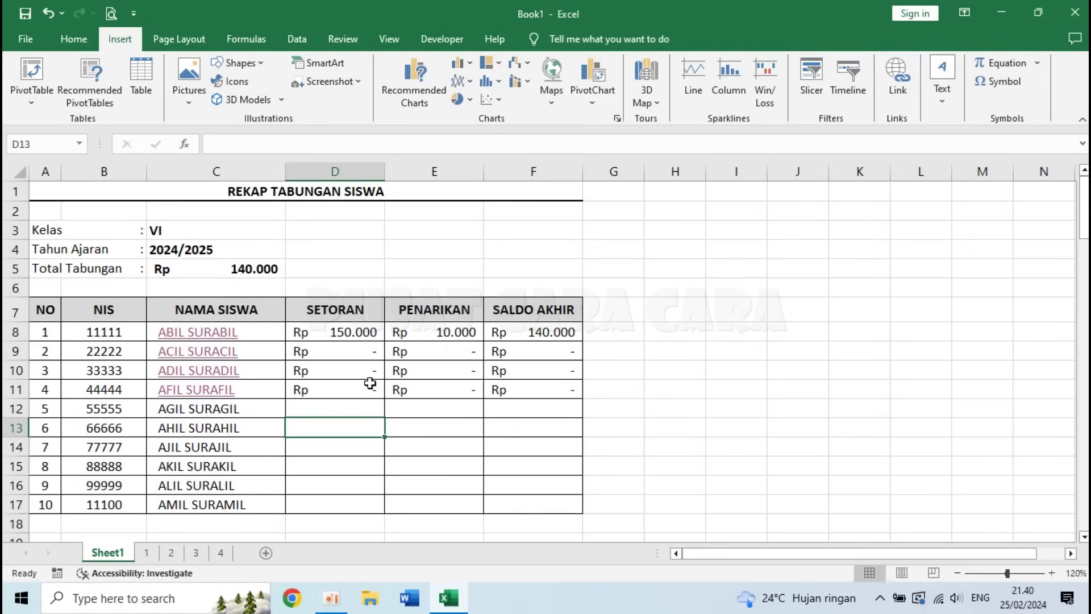
{"action": "left_click", "coordinate": [190, 411]}
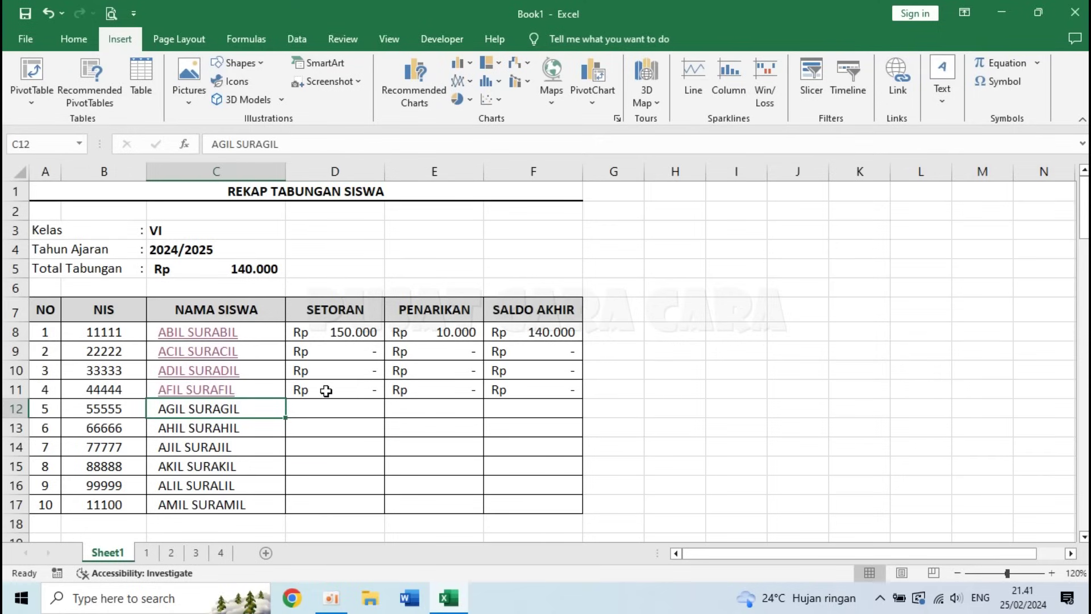
{"action": "left_click", "coordinate": [350, 391]}
{"action": "left_click", "coordinate": [451, 391]}
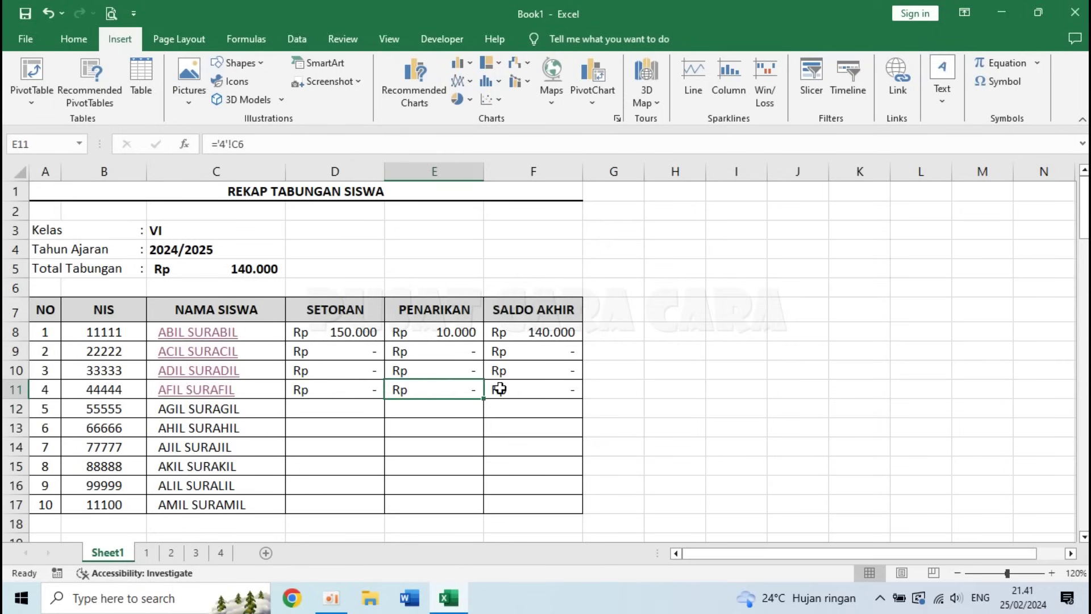
{"action": "left_click", "coordinate": [538, 392]}
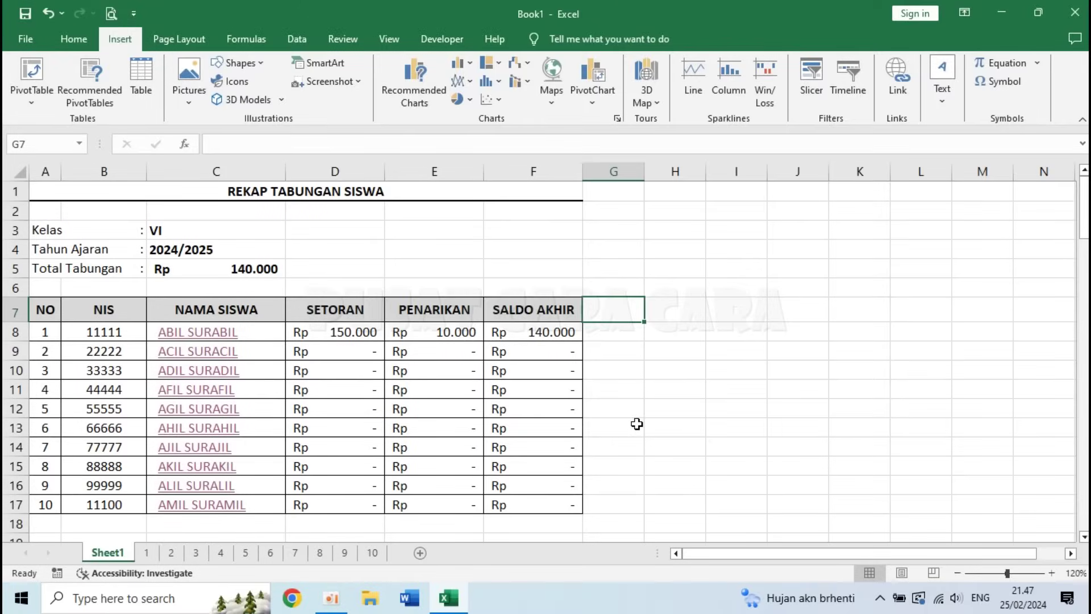
{"action": "left_click", "coordinate": [636, 424]}
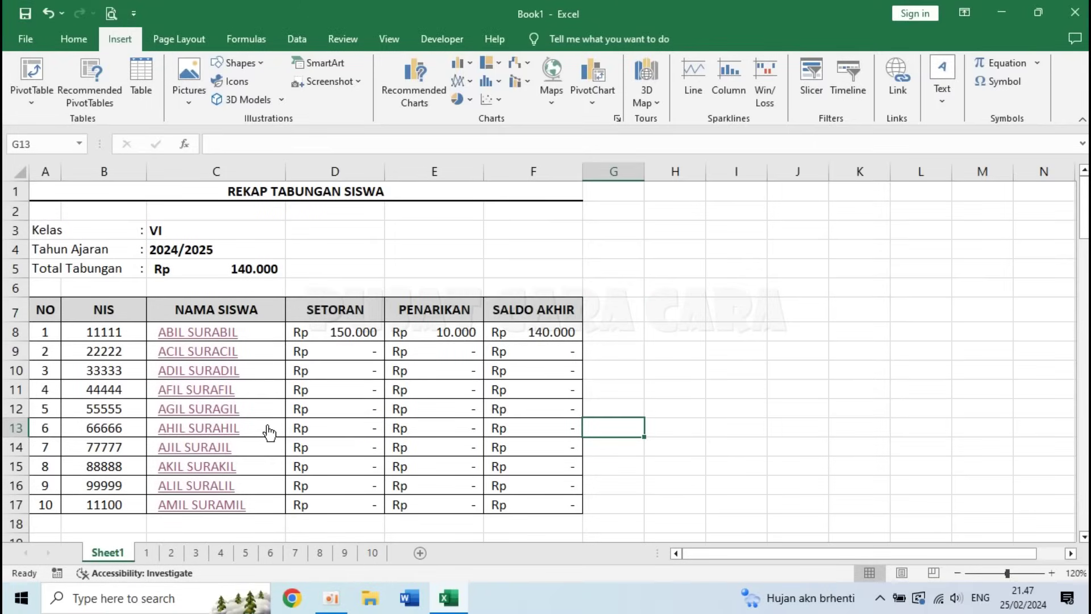
{"action": "left_click", "coordinate": [196, 339]}
- Test the ACIL SURACIL, AHIL SURAHIL and AMIL SURAMIL links and BACK links, ending on sheet 1
{"action": "left_click", "coordinate": [649, 196]}
{"action": "left_click", "coordinate": [194, 351]}
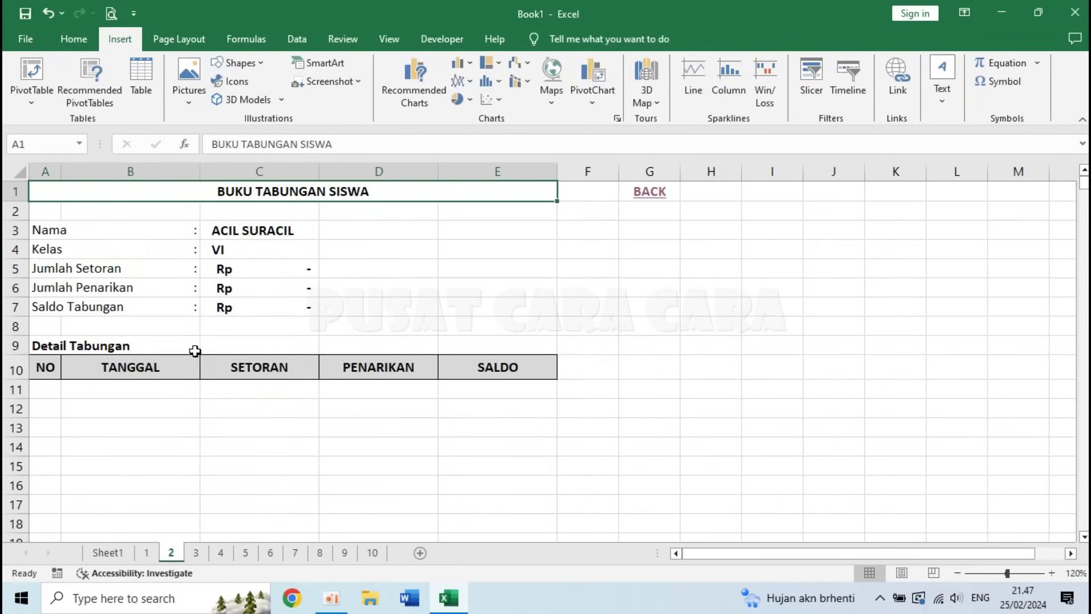
{"action": "left_click", "coordinate": [648, 196]}
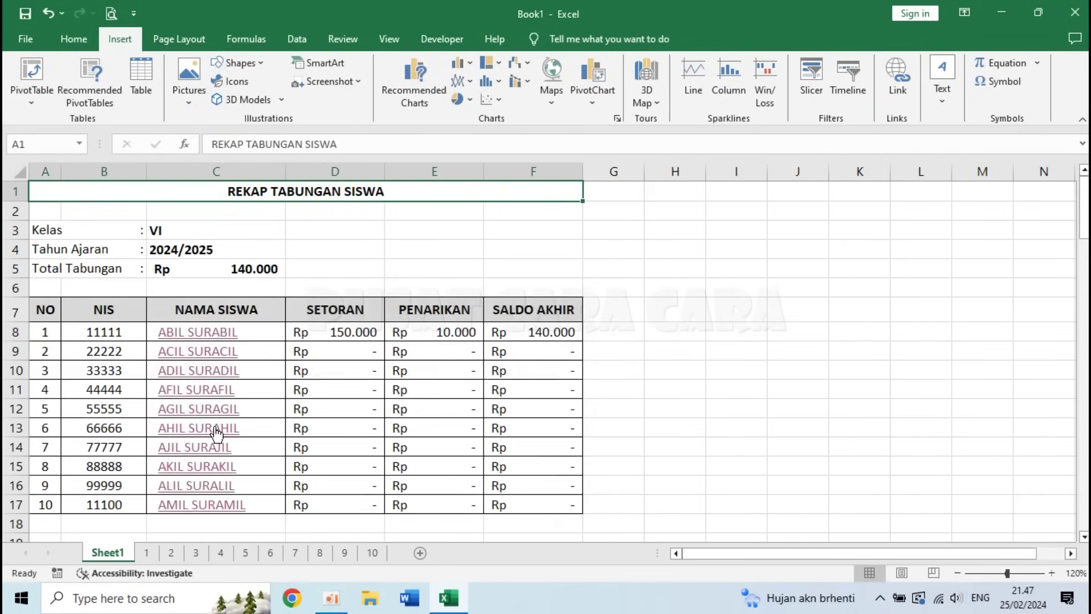
{"action": "left_click", "coordinate": [216, 425]}
{"action": "left_click", "coordinate": [649, 196]}
{"action": "left_click", "coordinate": [218, 506]}
{"action": "left_click", "coordinate": [648, 194]}
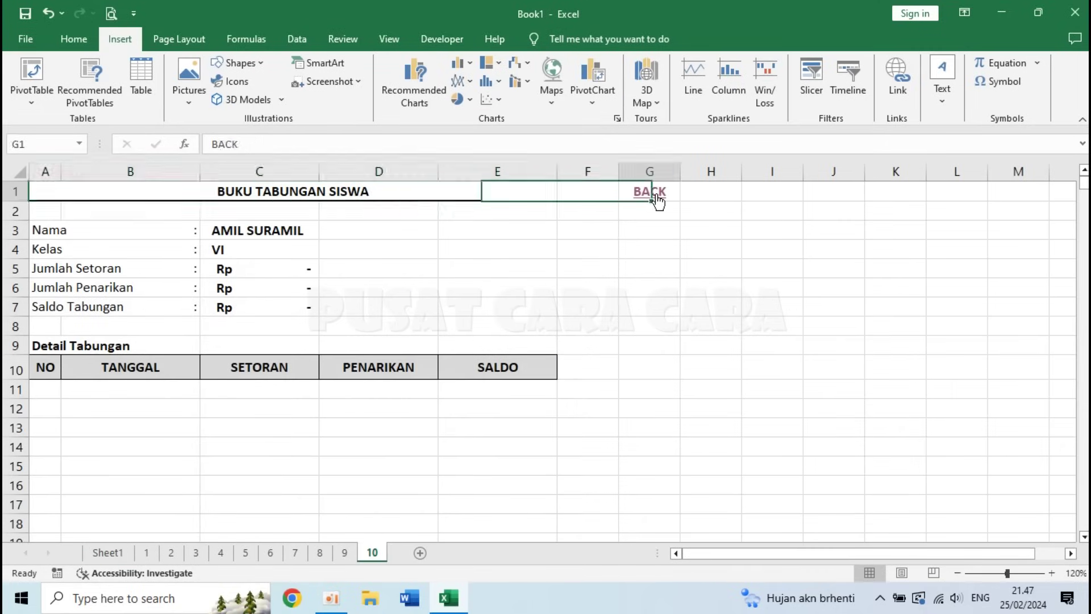
{"action": "left_click", "coordinate": [146, 553]}
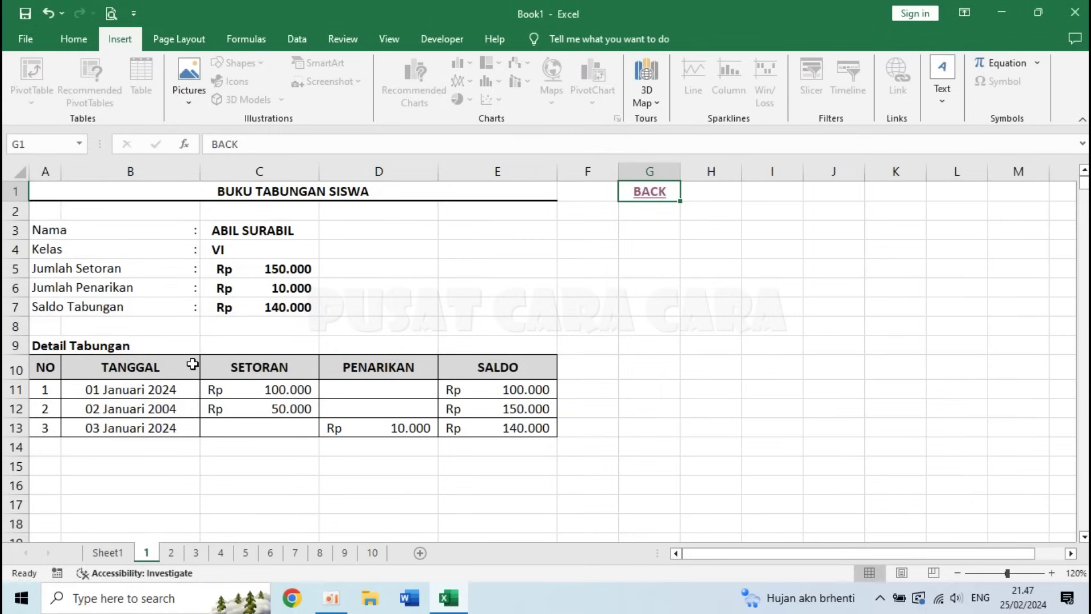
- Protect ACIL SURACIL's sheet 2 with a password
{"action": "right_click", "coordinate": [147, 558]}
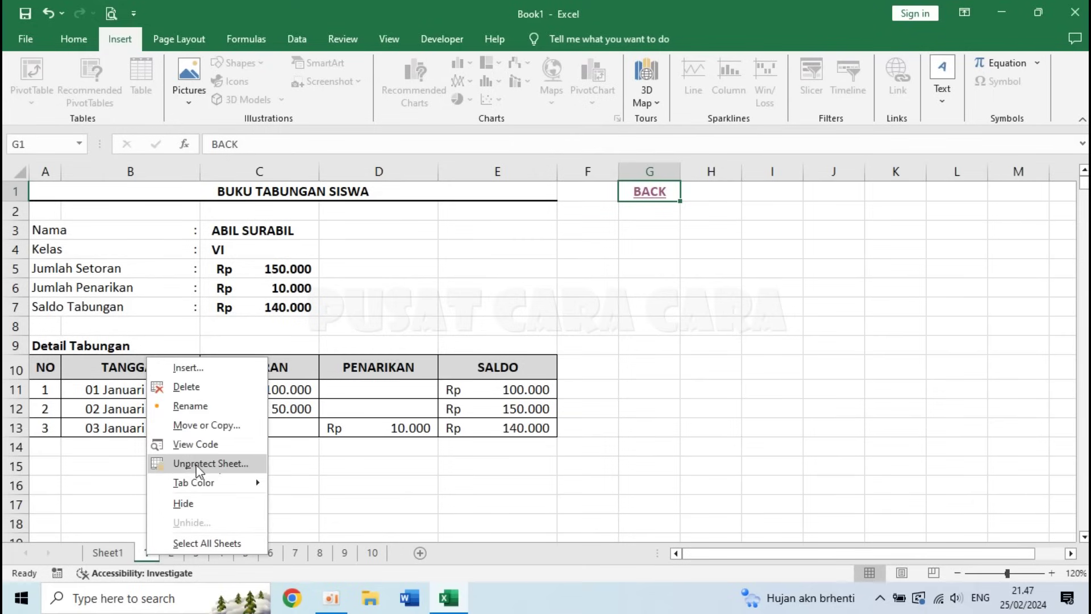
{"action": "left_click", "coordinate": [189, 465]}
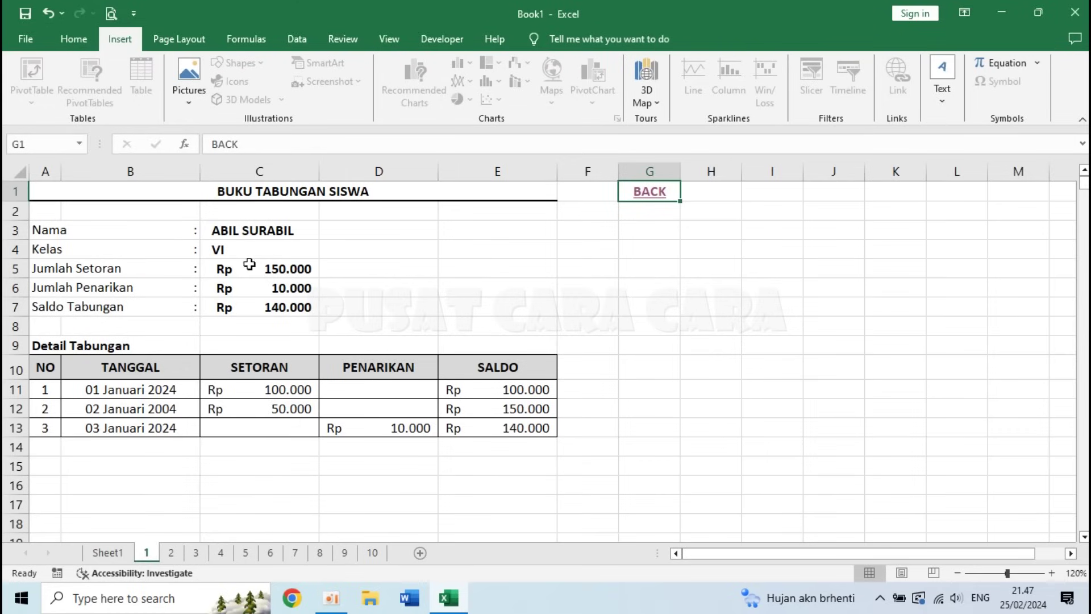
{"action": "left_click", "coordinate": [171, 553]}
{"action": "right_click", "coordinate": [172, 556]}
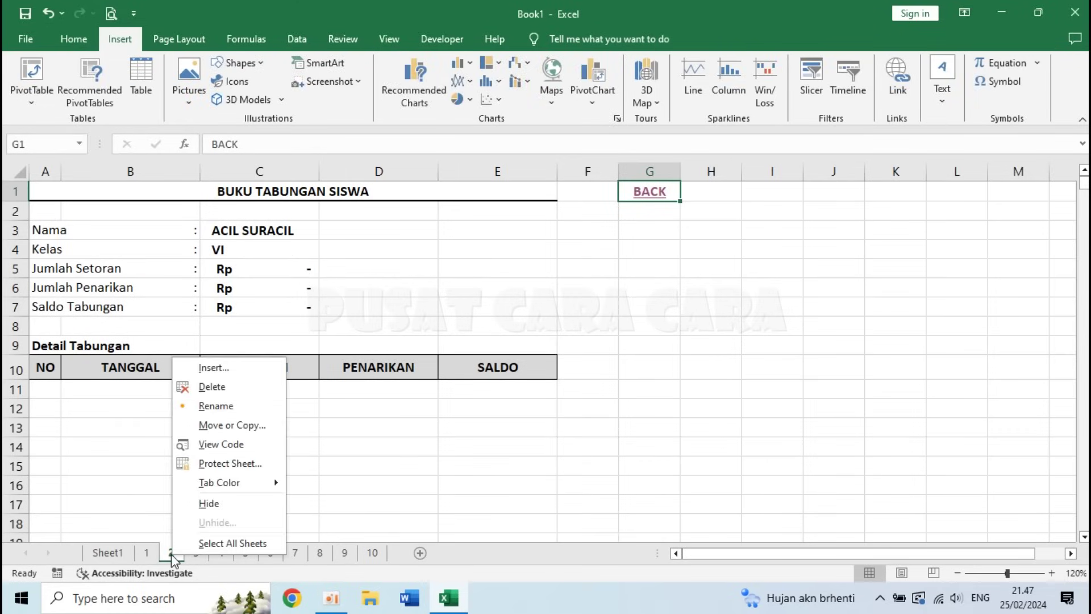
{"action": "left_click", "coordinate": [274, 467]}
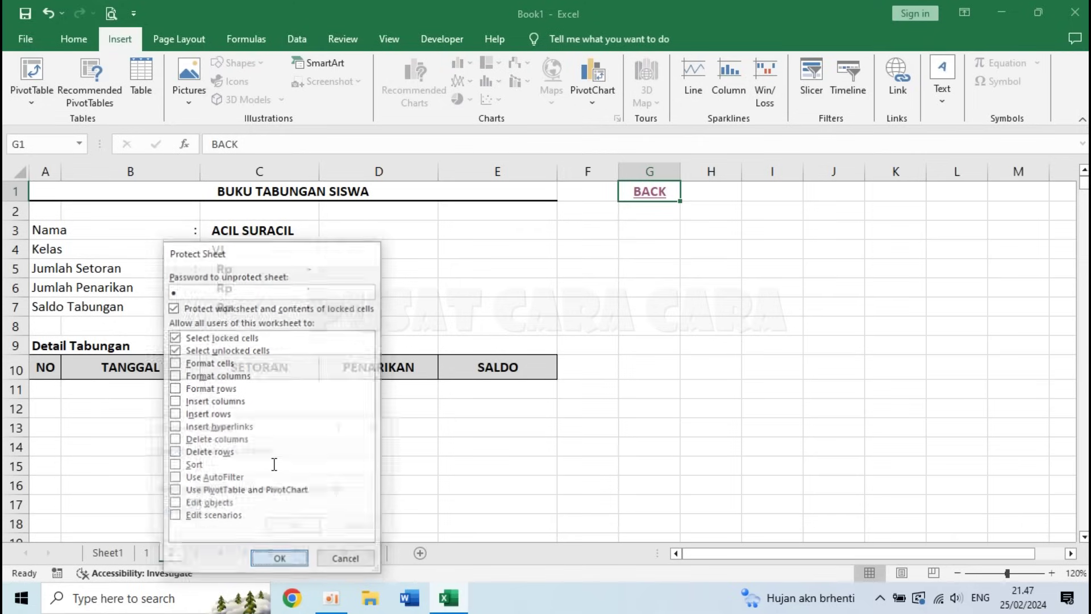
{"action": "key", "text": "Return"}
{"action": "key", "text": "Return"}
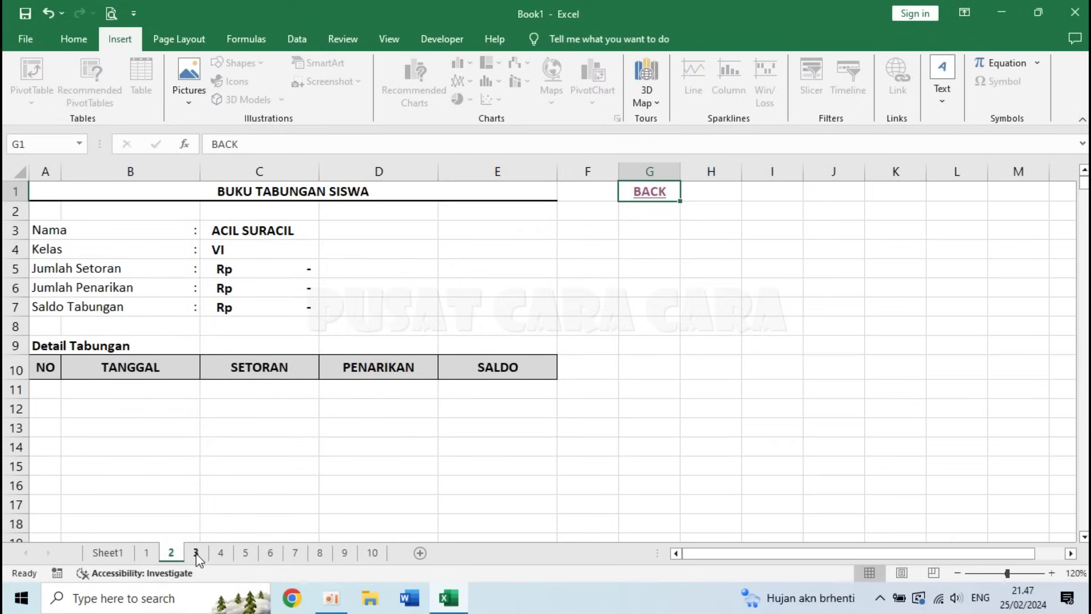
- Browse sheets 3, 2 and 1, then return to the recap via BACK
{"action": "left_click", "coordinate": [196, 552]}
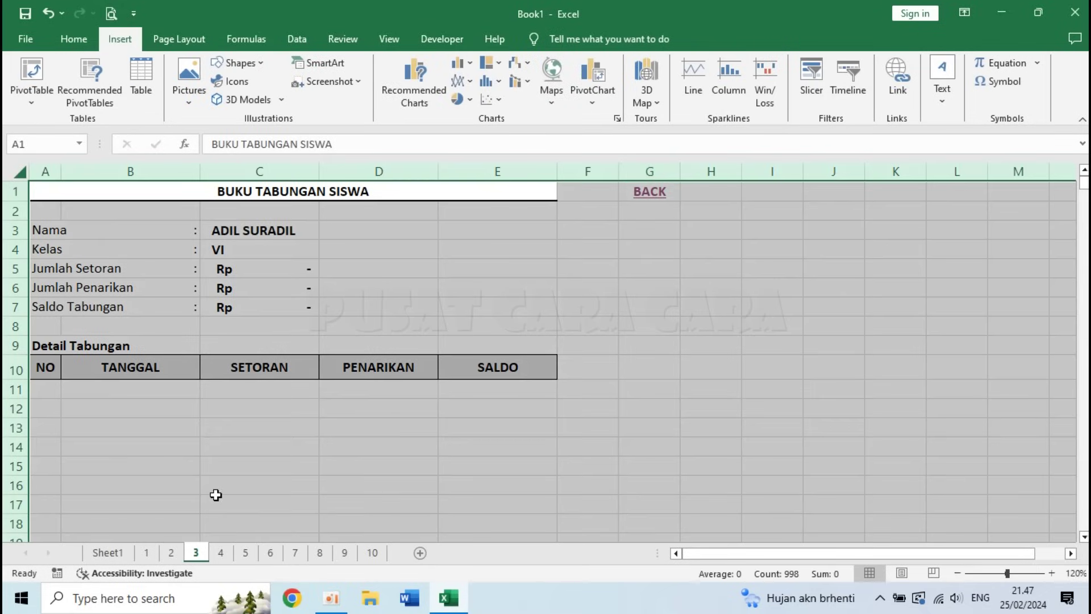
{"action": "left_click", "coordinate": [216, 502]}
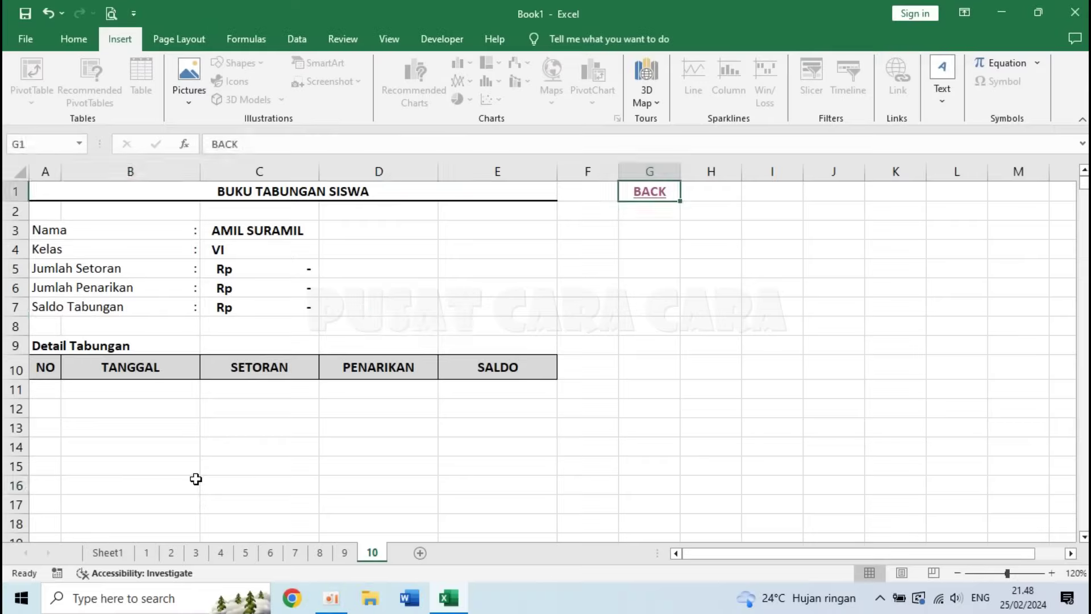
{"action": "left_click", "coordinate": [195, 482]}
{"action": "left_click", "coordinate": [171, 552]}
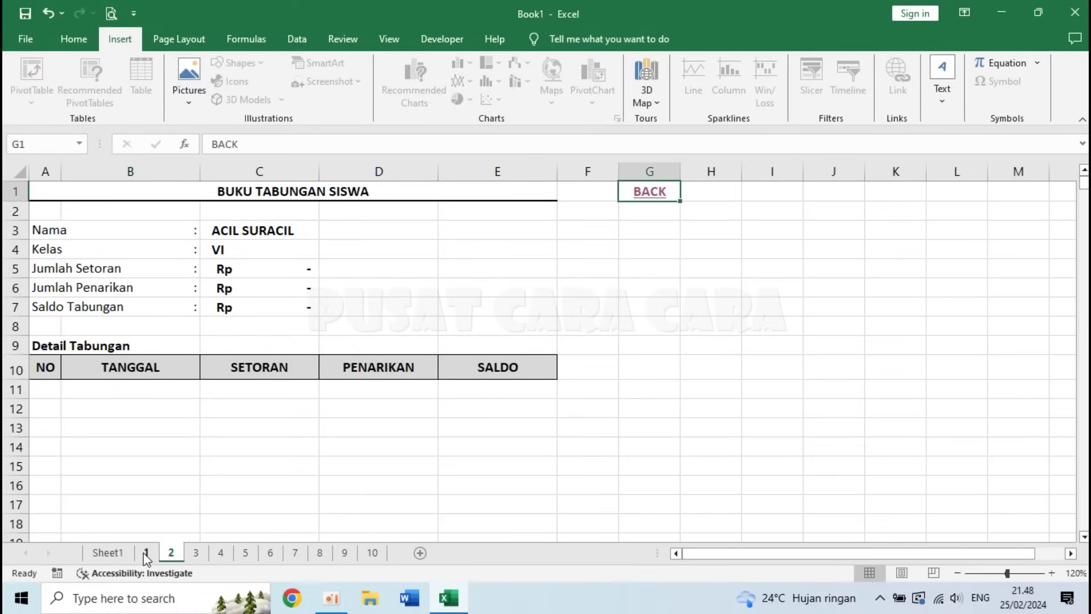
{"action": "left_click", "coordinate": [146, 553]}
{"action": "left_click", "coordinate": [655, 191]}
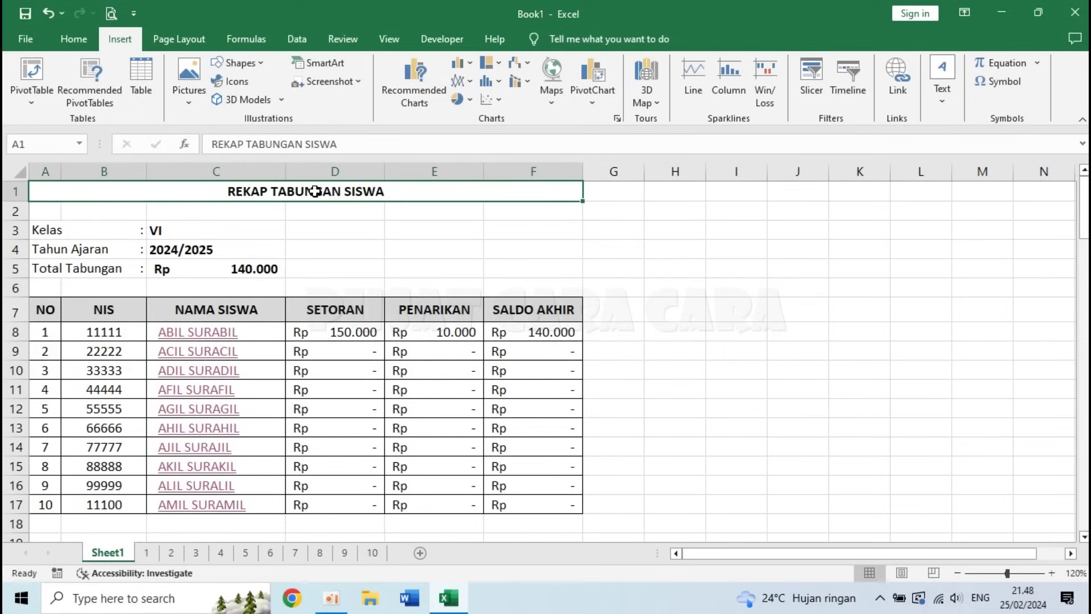
{"action": "left_click", "coordinate": [378, 254]}
{"action": "key", "text": "Down"}
{"action": "left_click", "coordinate": [356, 333]}
{"action": "left_click", "coordinate": [469, 425]}
{"action": "left_click", "coordinate": [354, 467]}
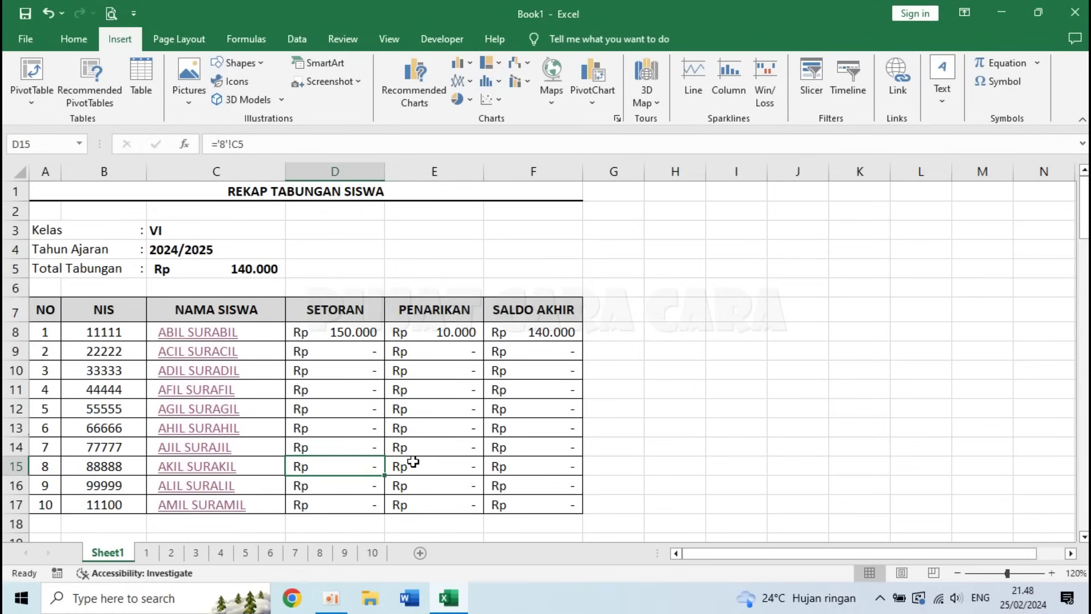
{"action": "key", "text": "Delete"}
{"action": "key", "text": "ctrl+z"}
{"action": "left_click", "coordinate": [629, 430]}
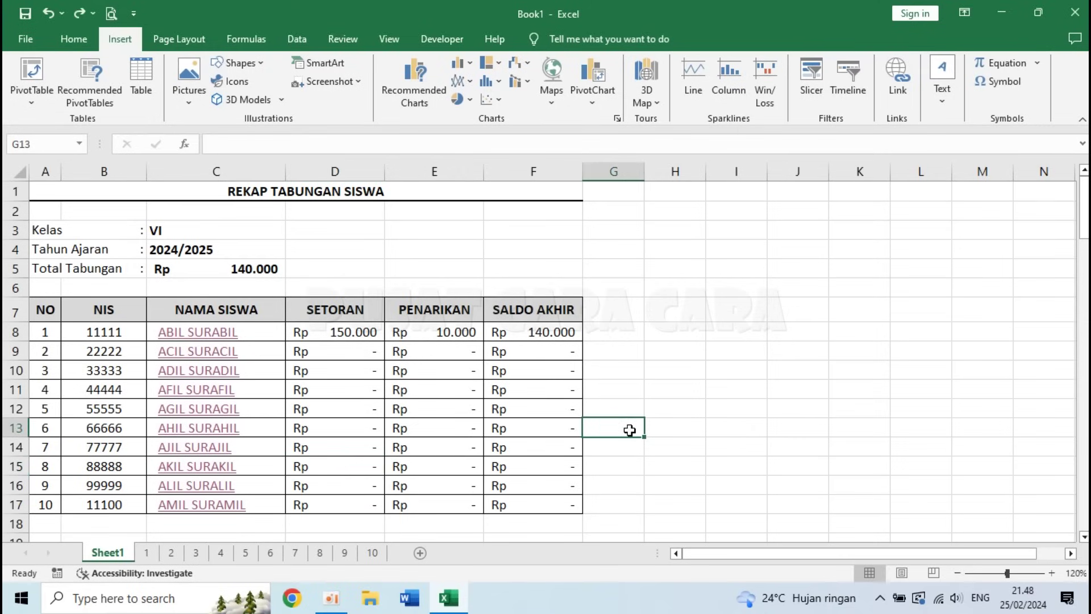
{"action": "left_click", "coordinate": [298, 191]}
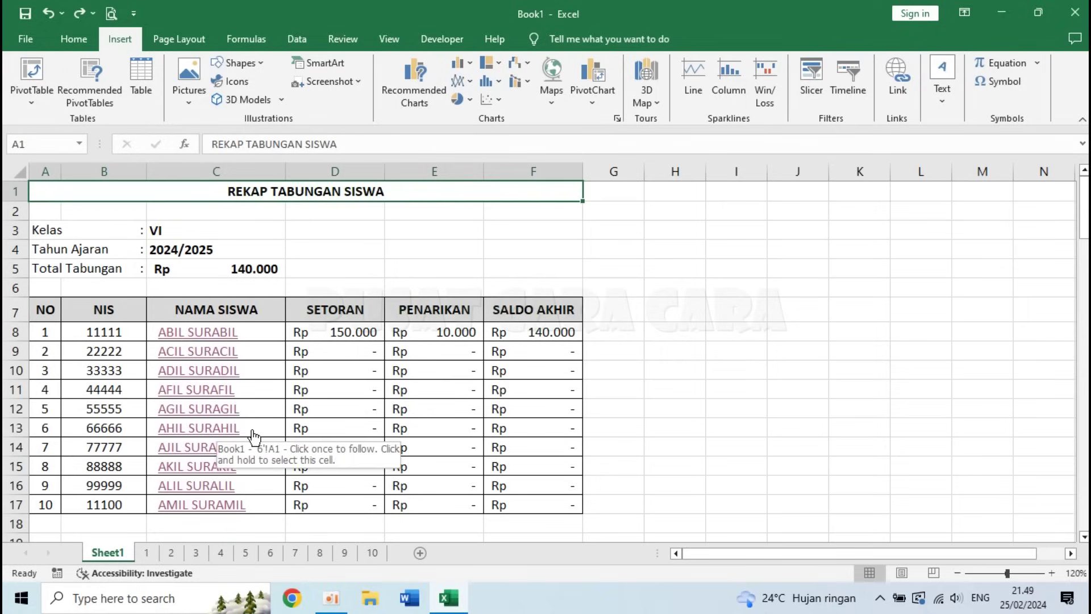
{"action": "left_click", "coordinate": [695, 390]}
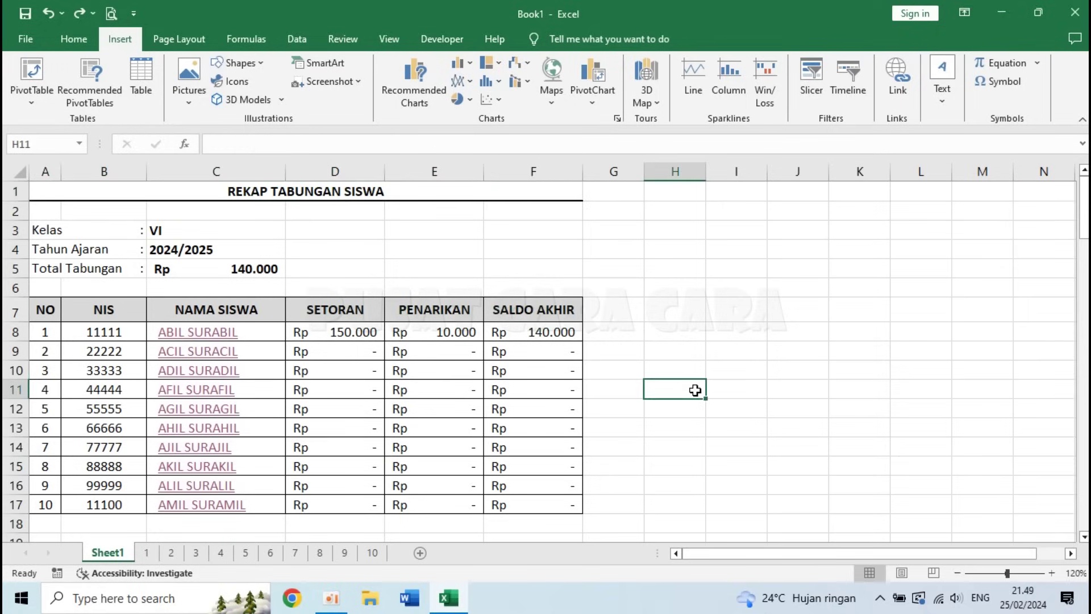
{"action": "left_click", "coordinate": [149, 555]}
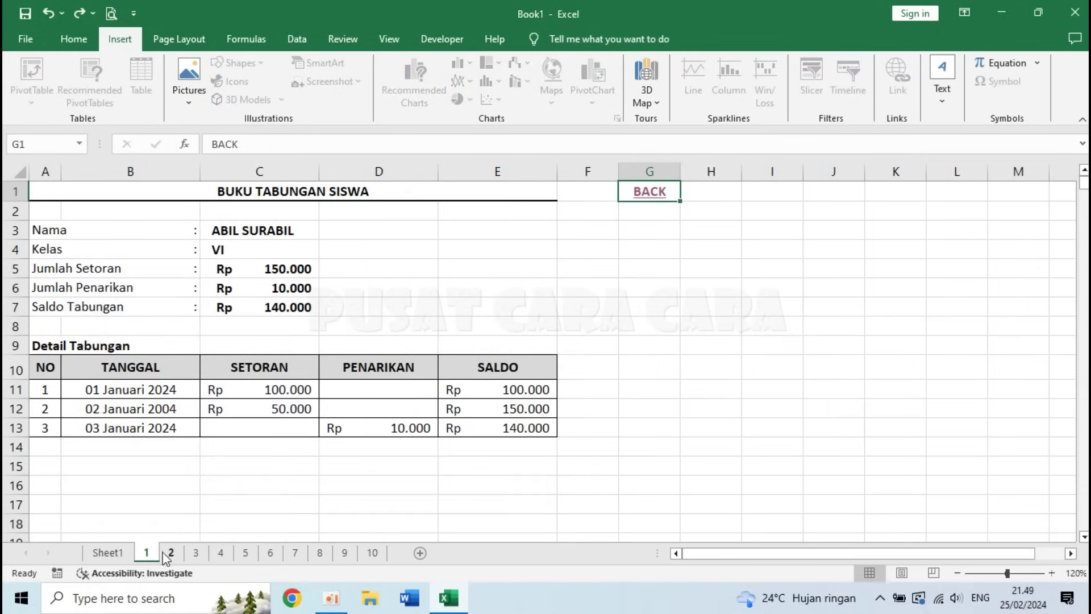
{"action": "left_click", "coordinate": [170, 554]}
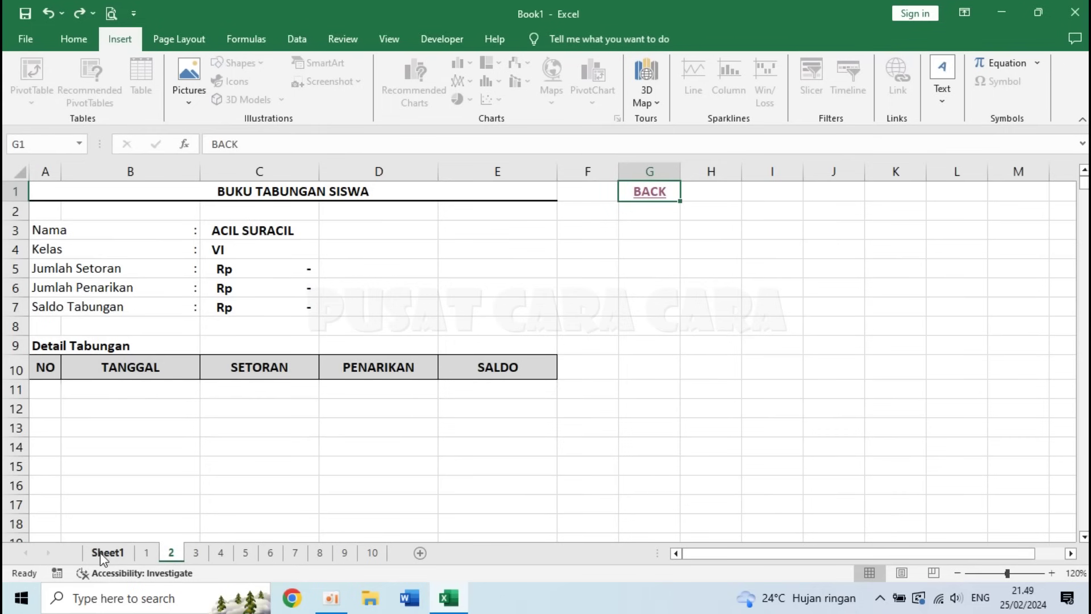
{"action": "left_click", "coordinate": [104, 555]}
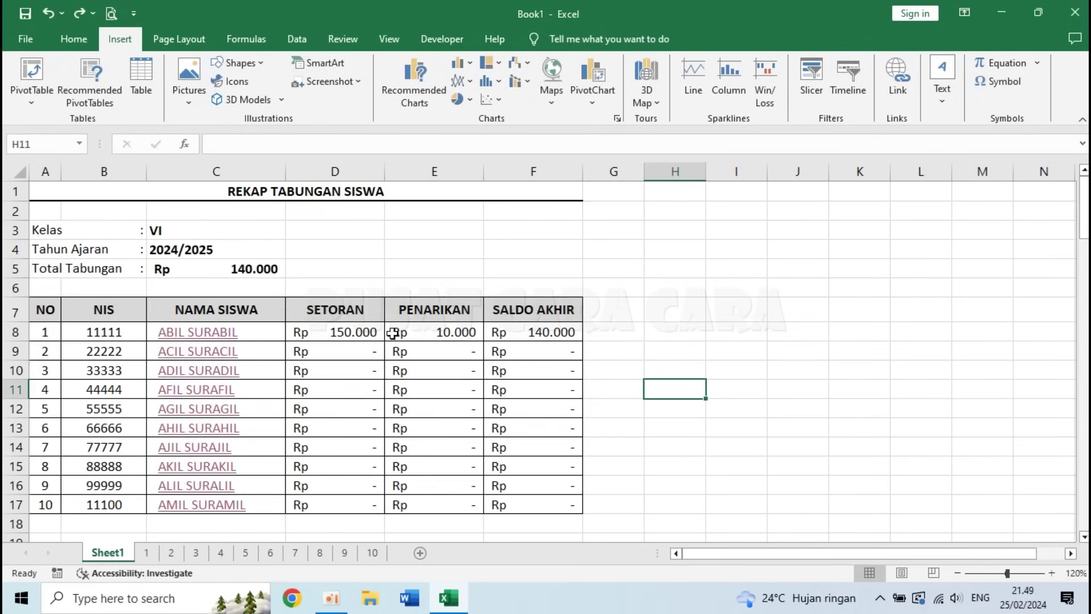
{"action": "left_click", "coordinate": [647, 446]}
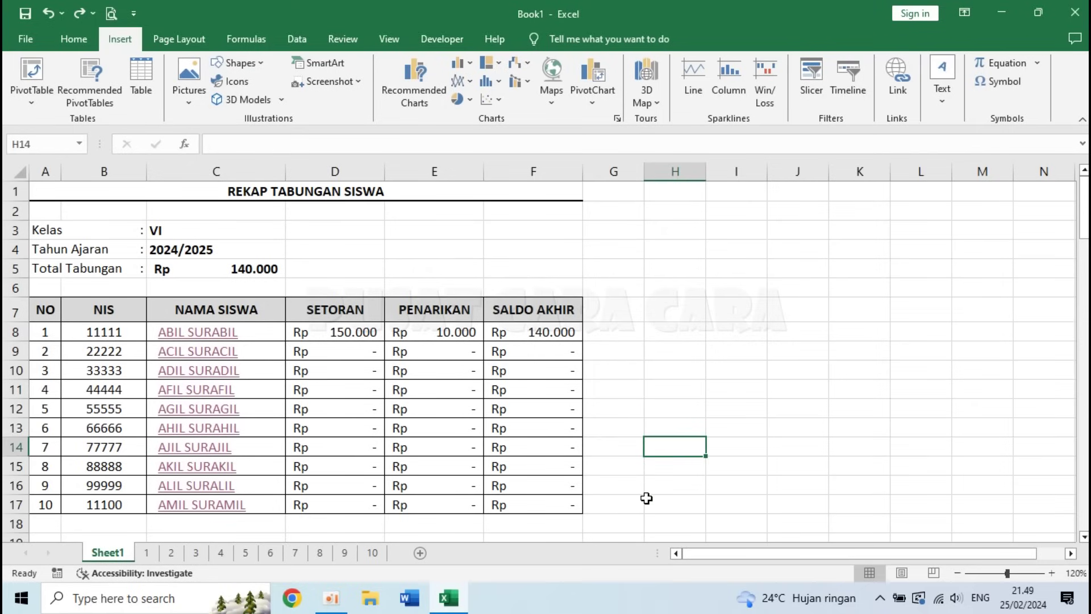
{"action": "left_click_drag", "start_coordinate": [91, 331], "coordinate": [220, 335]}
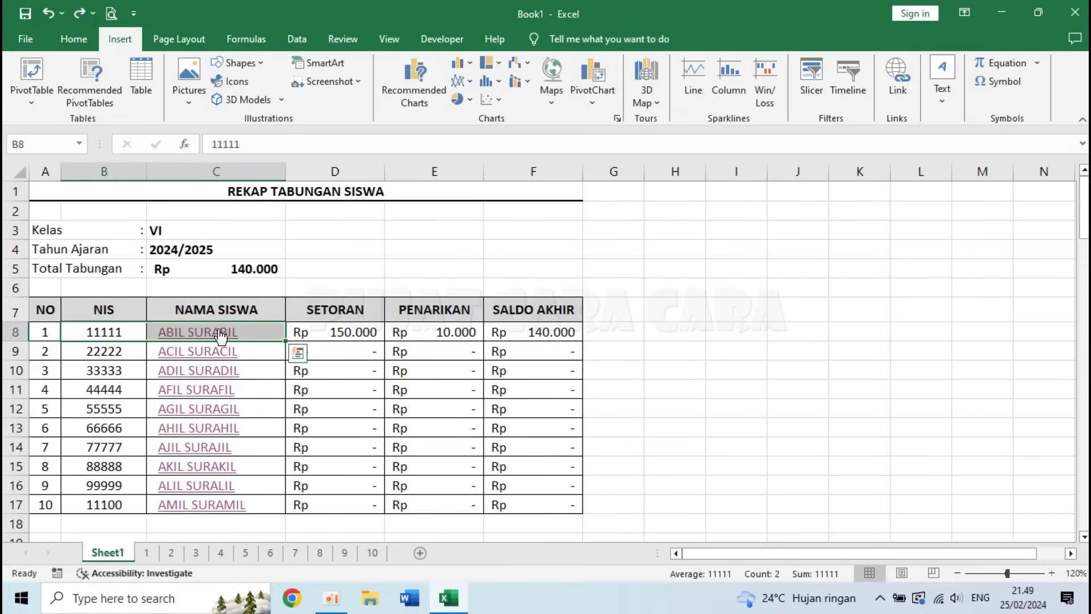
{"action": "left_click", "coordinate": [638, 392]}
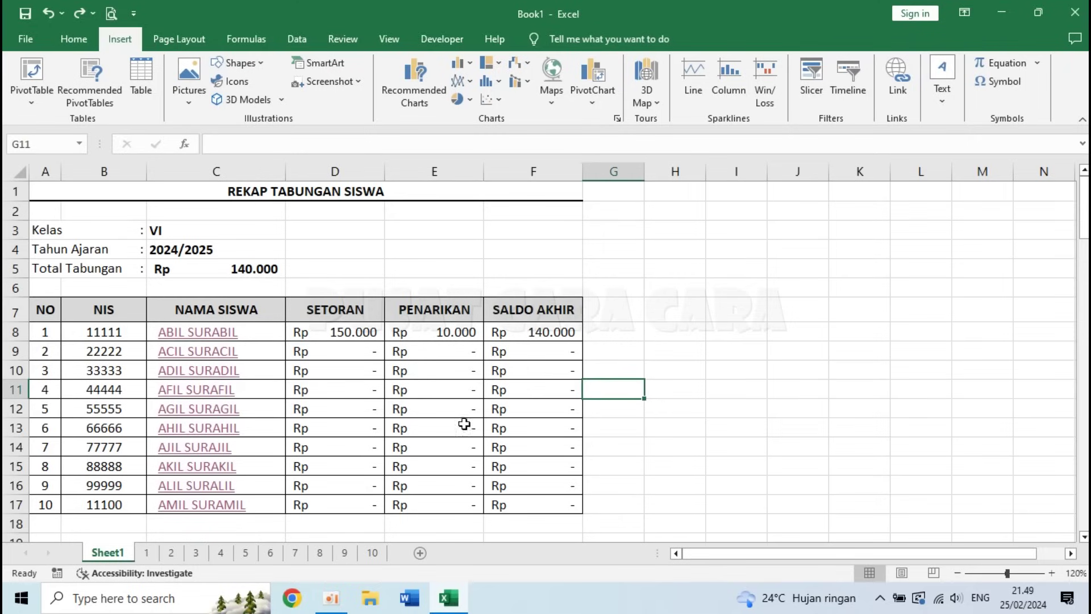
{"action": "left_click_drag", "start_coordinate": [100, 331], "coordinate": [203, 480]}
{"action": "scroll", "coordinate": [203, 480], "scroll_direction": "up", "scroll_amount": 20}
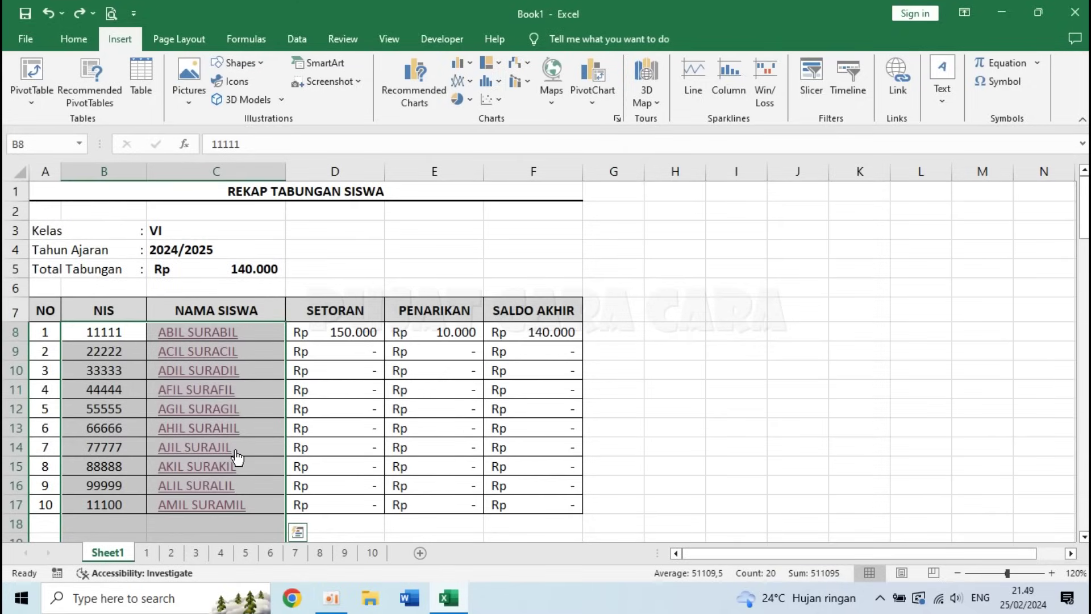
{"action": "right_click", "coordinate": [131, 458]}
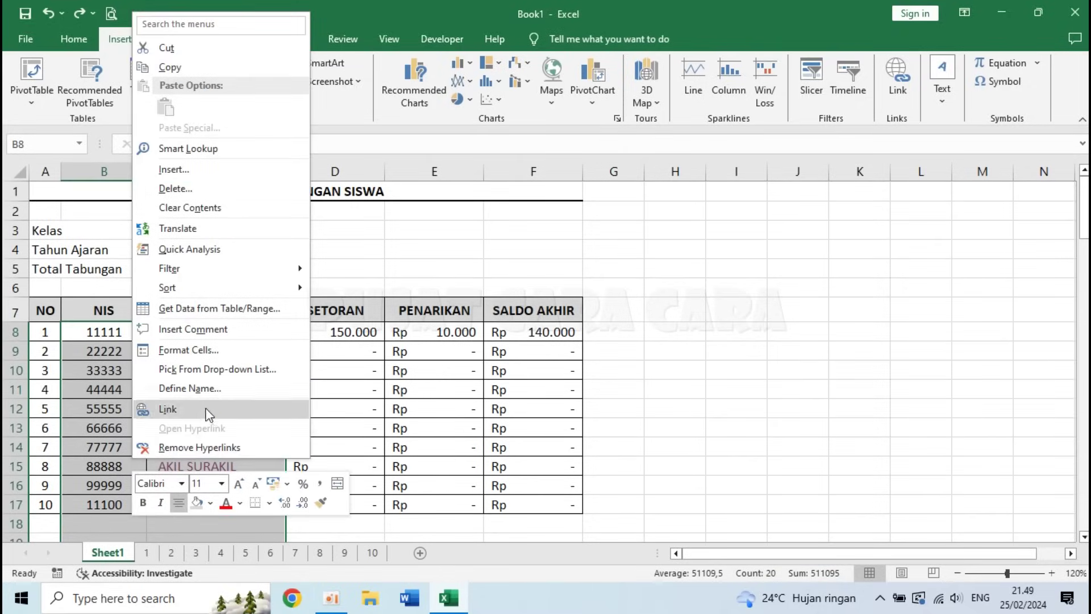
{"action": "left_click", "coordinate": [208, 352]}
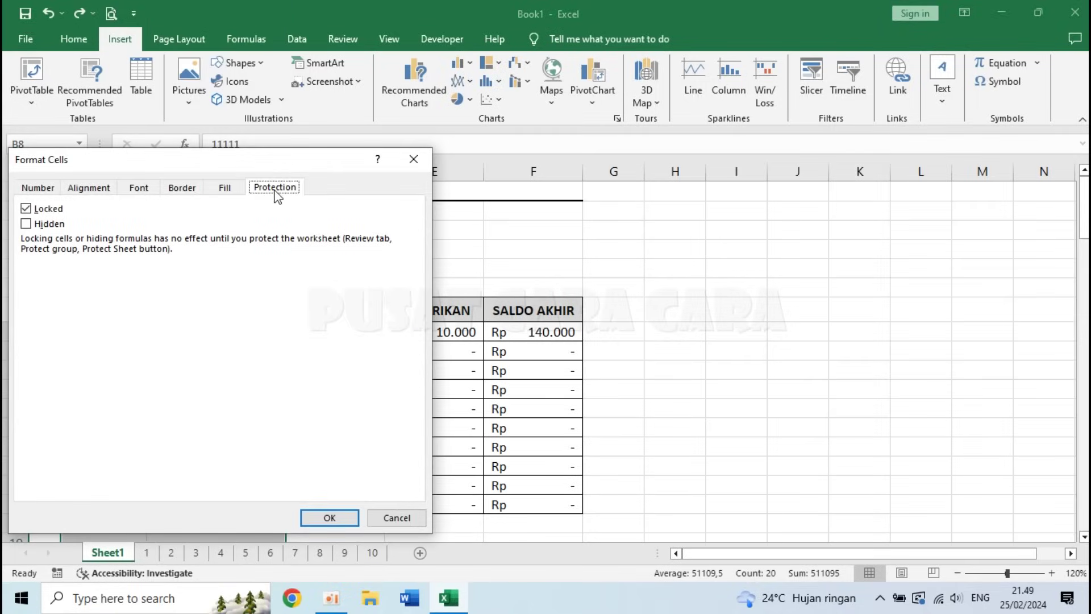
{"action": "left_click", "coordinate": [26, 209]}
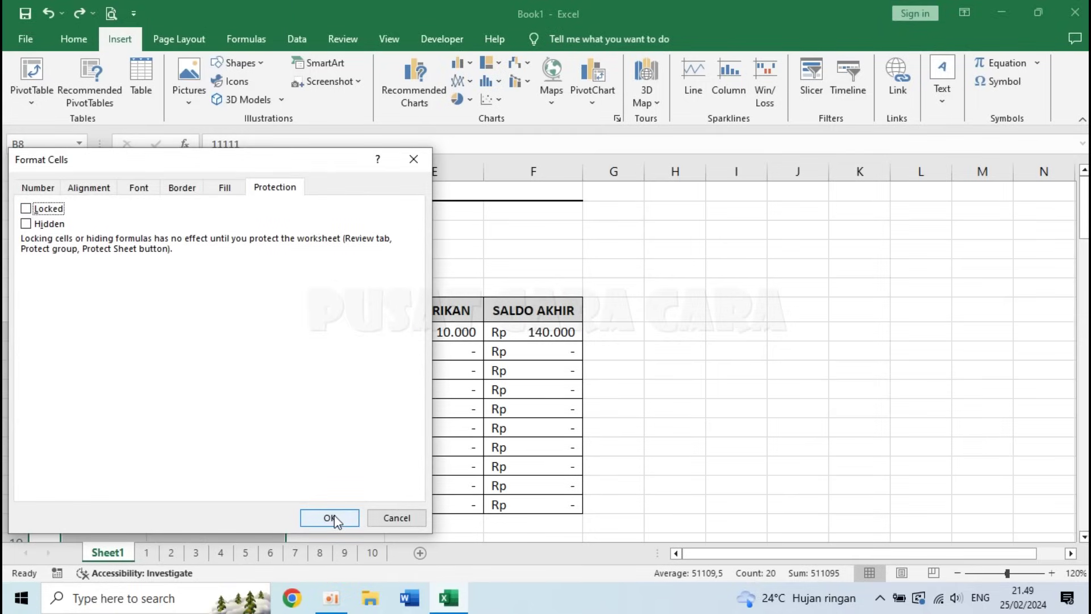
{"action": "left_click_drag", "start_coordinate": [278, 174], "coordinate": [753, 134]}
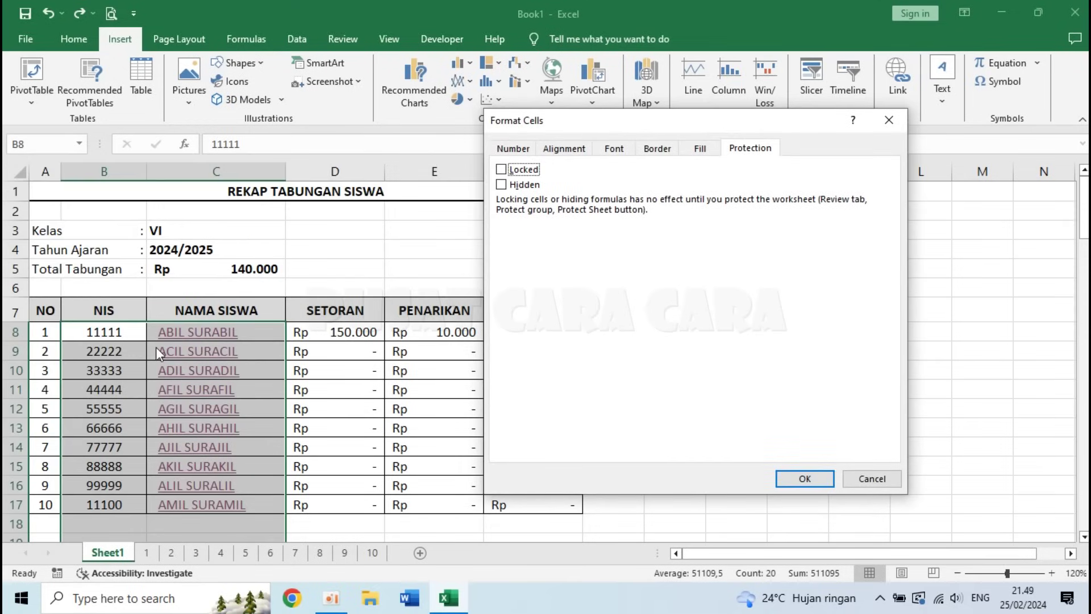
{"action": "left_click", "coordinate": [804, 480]}
{"action": "left_click", "coordinate": [198, 331]}
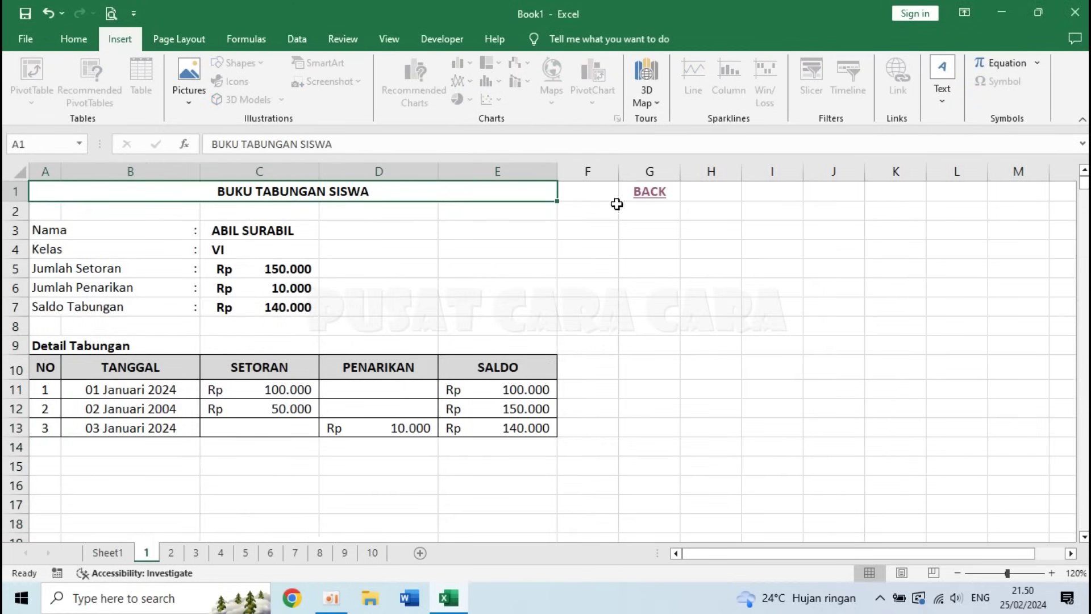
- Back on the recap, clear the Locked protection on the class and school year cells C3:C4
{"action": "left_click", "coordinate": [648, 192]}
{"action": "left_click", "coordinate": [166, 231]}
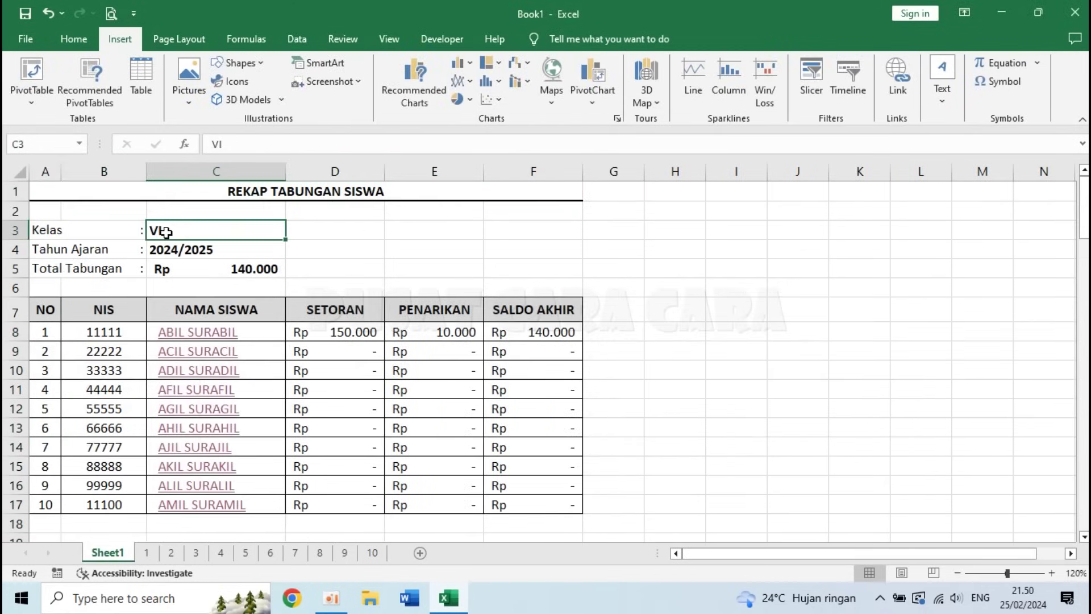
{"action": "left_click", "coordinate": [80, 235]}
{"action": "left_click", "coordinate": [98, 250]}
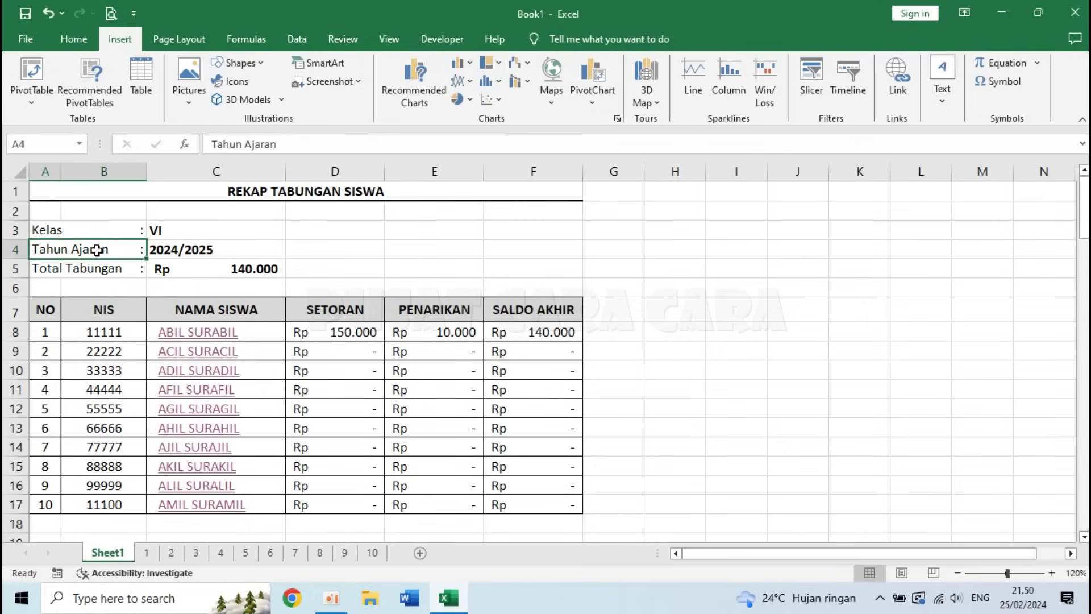
{"action": "left_click", "coordinate": [210, 247]}
{"action": "left_click", "coordinate": [203, 232]}
{"action": "left_click", "coordinate": [115, 233]}
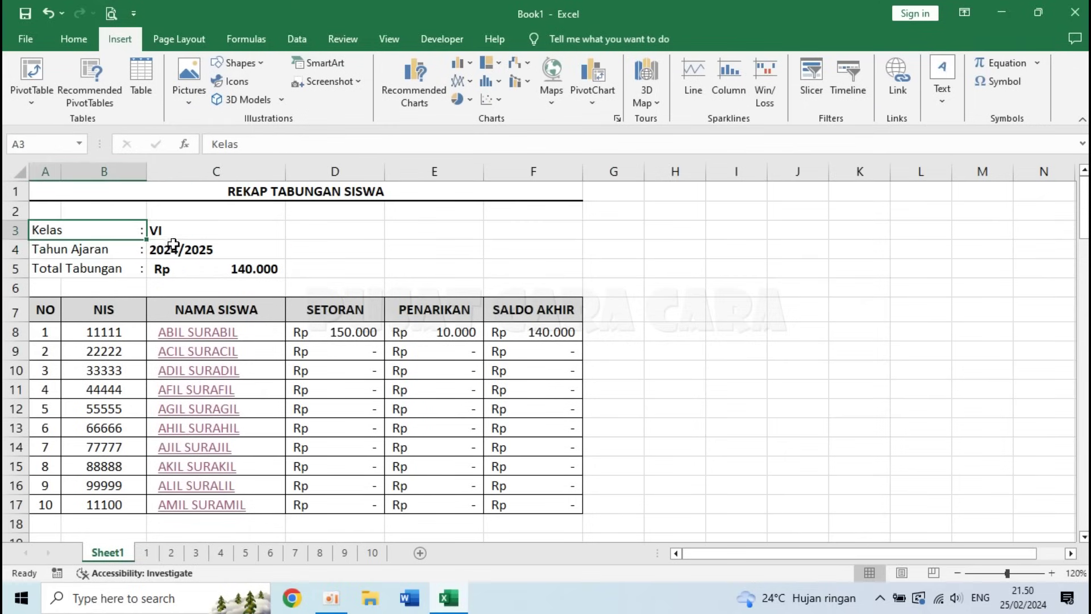
{"action": "left_click", "coordinate": [181, 232]}
{"action": "left_click_drag", "start_coordinate": [181, 237], "coordinate": [207, 249]}
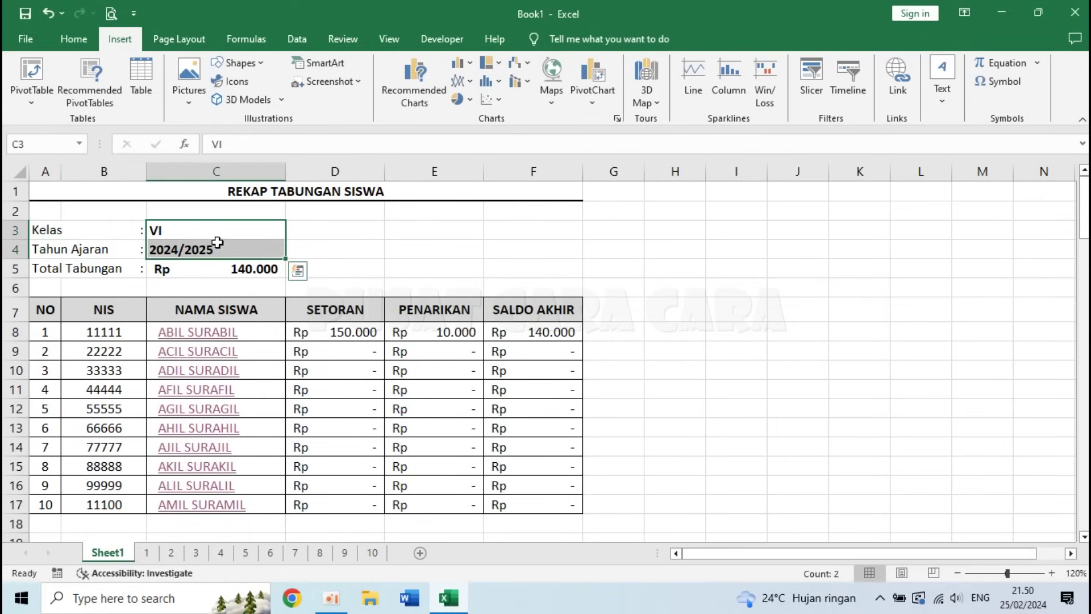
{"action": "right_click", "coordinate": [218, 243]}
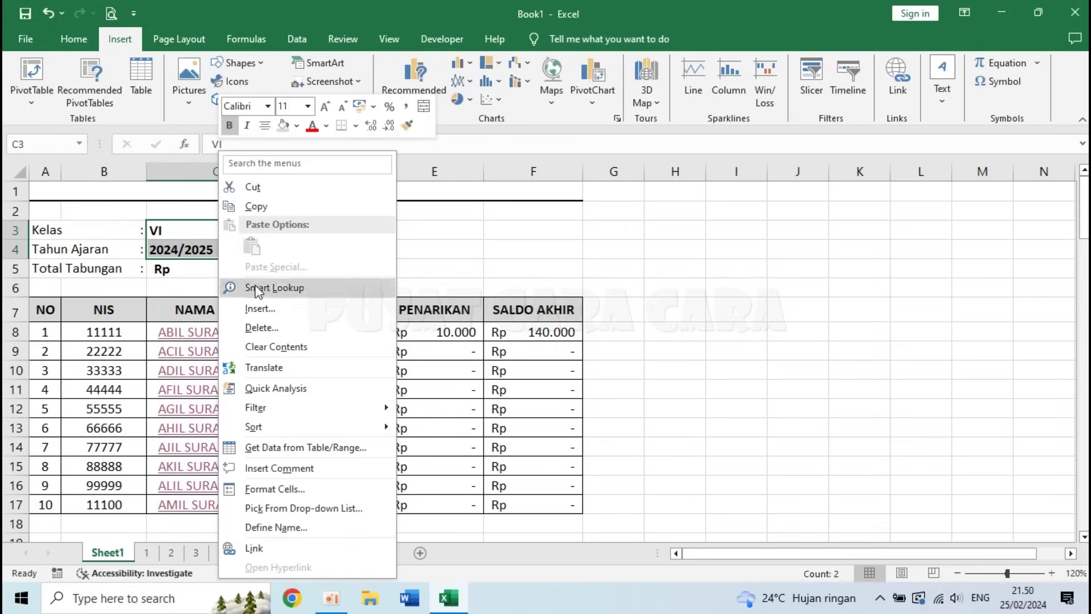
{"action": "left_click", "coordinate": [290, 490]}
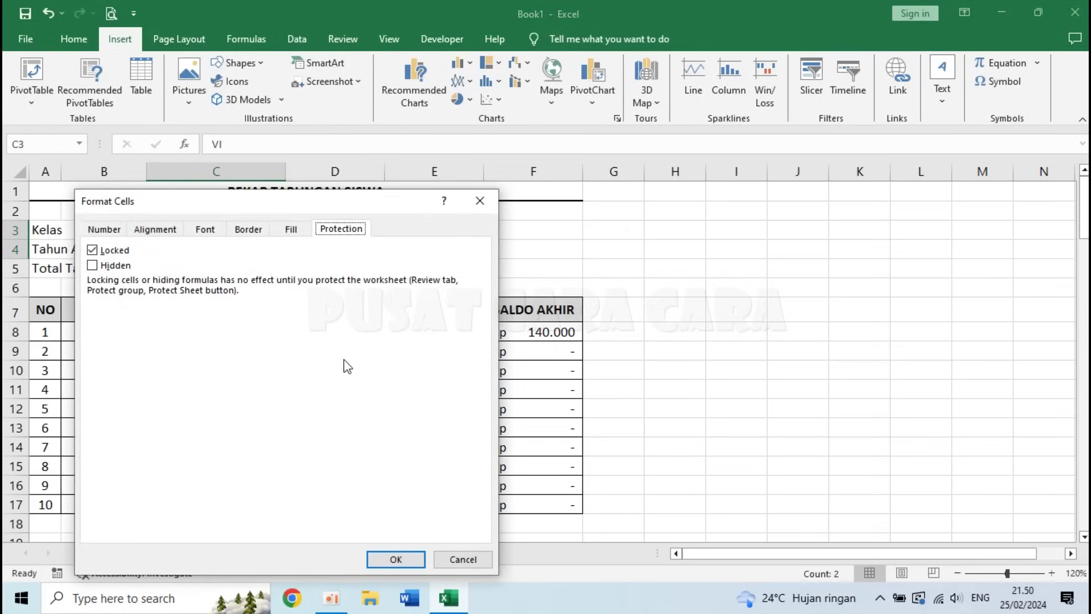
{"action": "left_click", "coordinate": [92, 250]}
{"action": "left_click", "coordinate": [396, 560]}
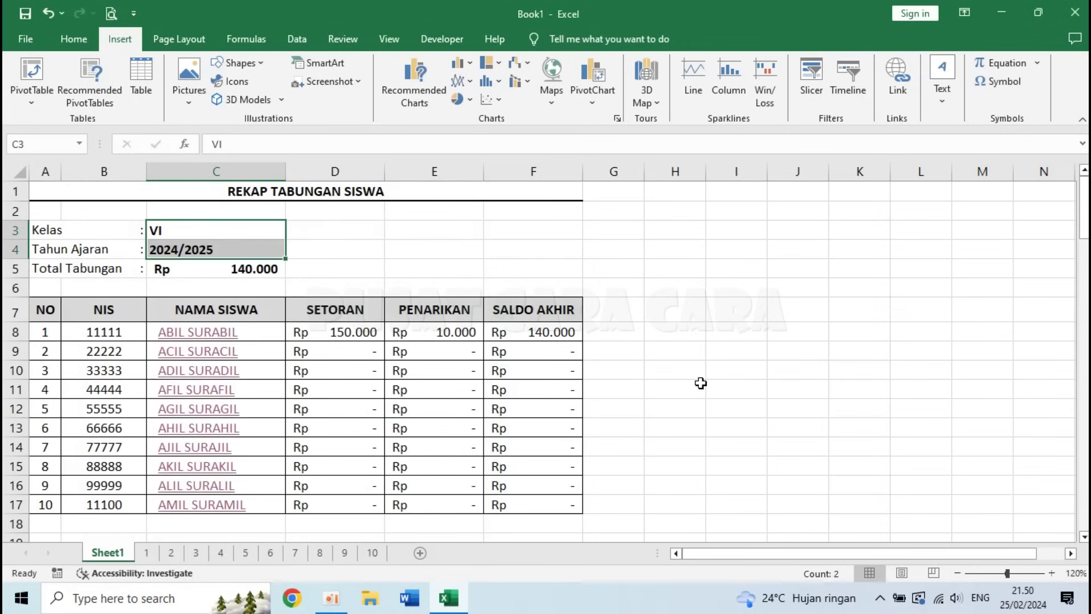
- Review C3, the B8:C17 name range and the D8 SETORAN formula, then open File's More choices
{"action": "left_click", "coordinate": [699, 384]}
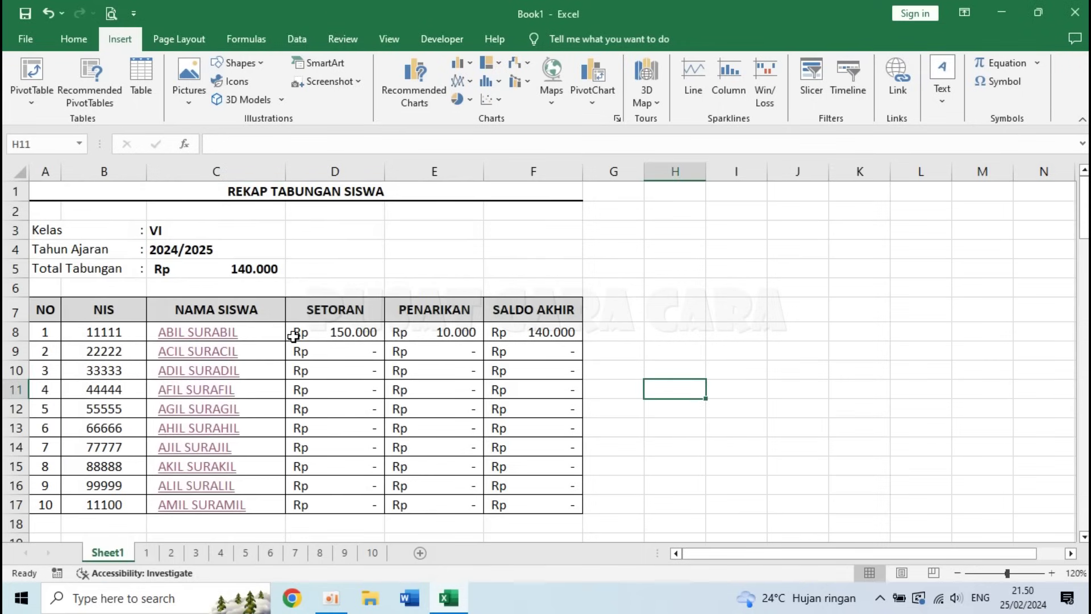
{"action": "left_click", "coordinate": [169, 232]}
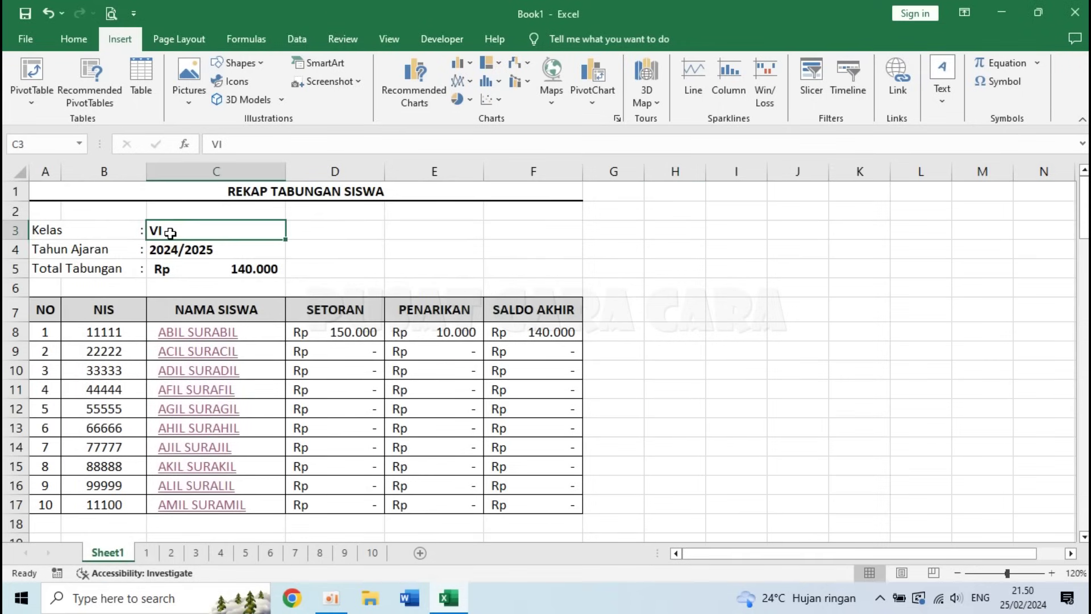
{"action": "left_click", "coordinate": [172, 245]}
{"action": "left_click_drag", "start_coordinate": [109, 334], "coordinate": [257, 513]}
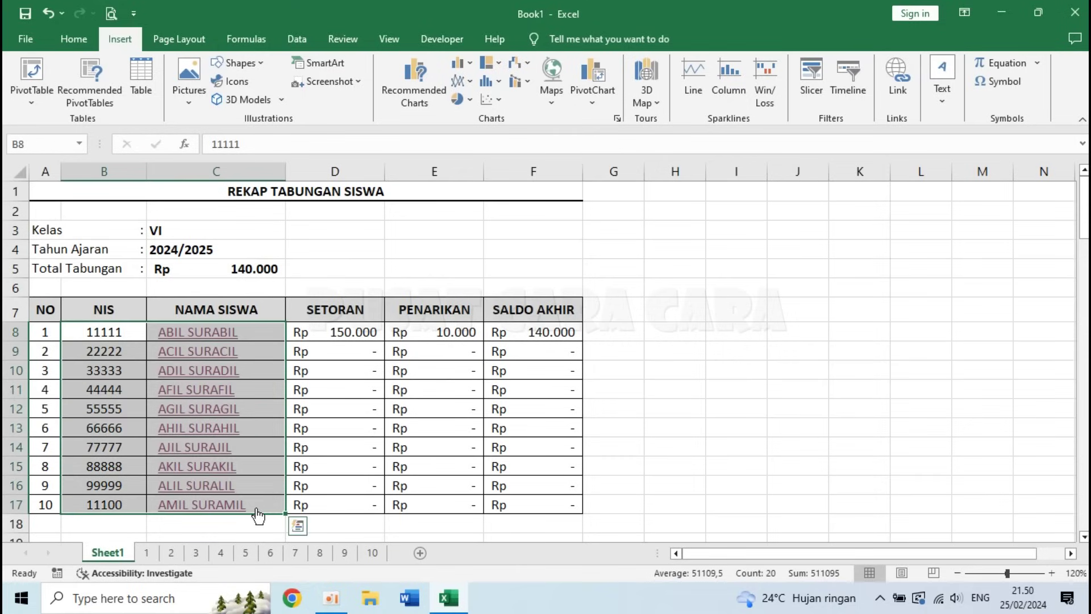
{"action": "left_click", "coordinate": [331, 331]}
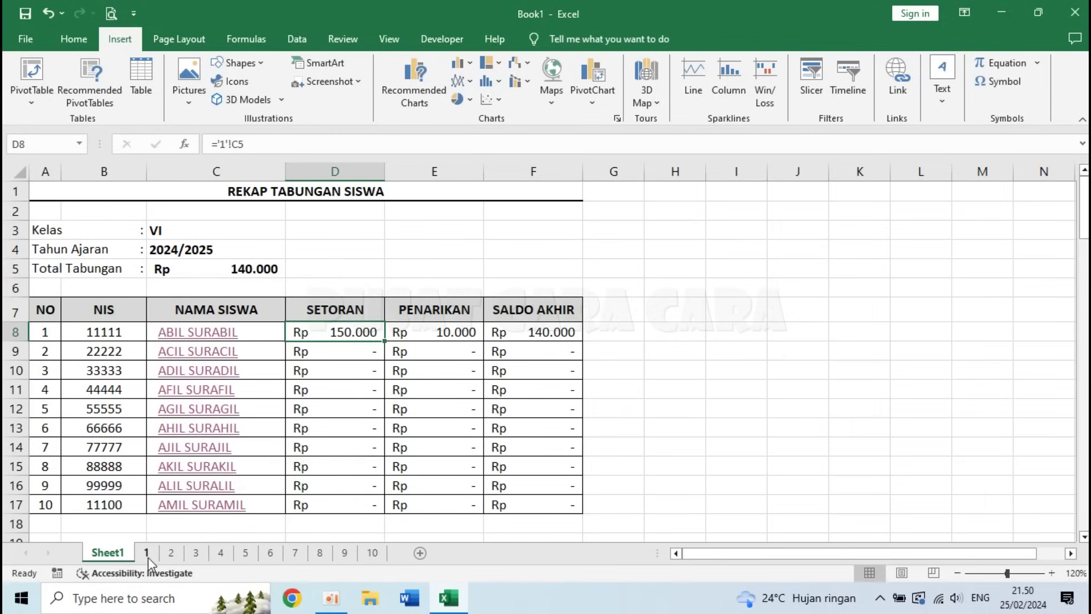
{"action": "left_click", "coordinate": [663, 328]}
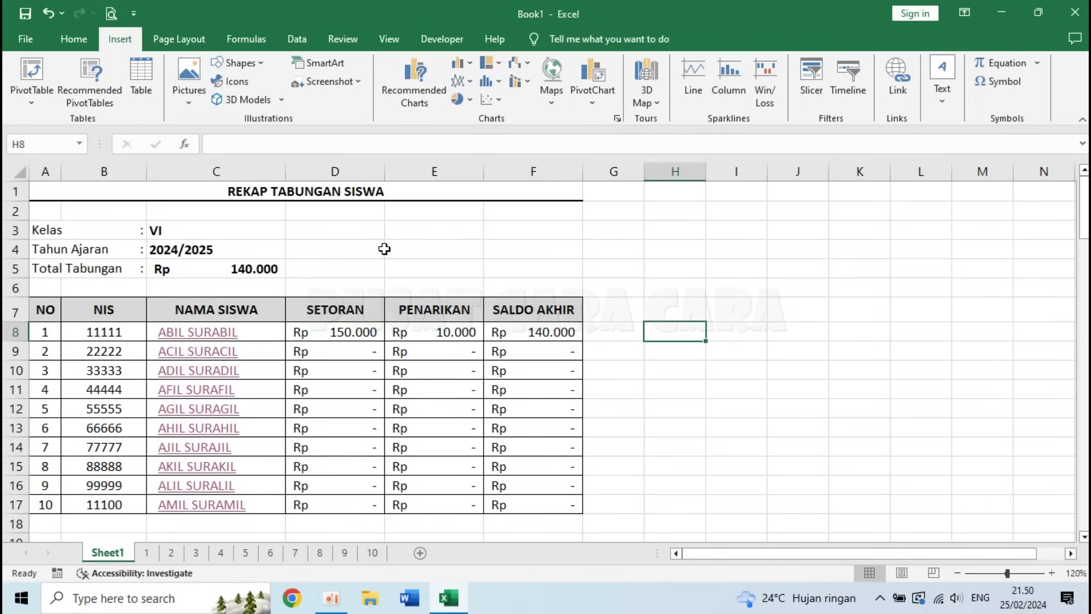
{"action": "left_click", "coordinate": [327, 232]}
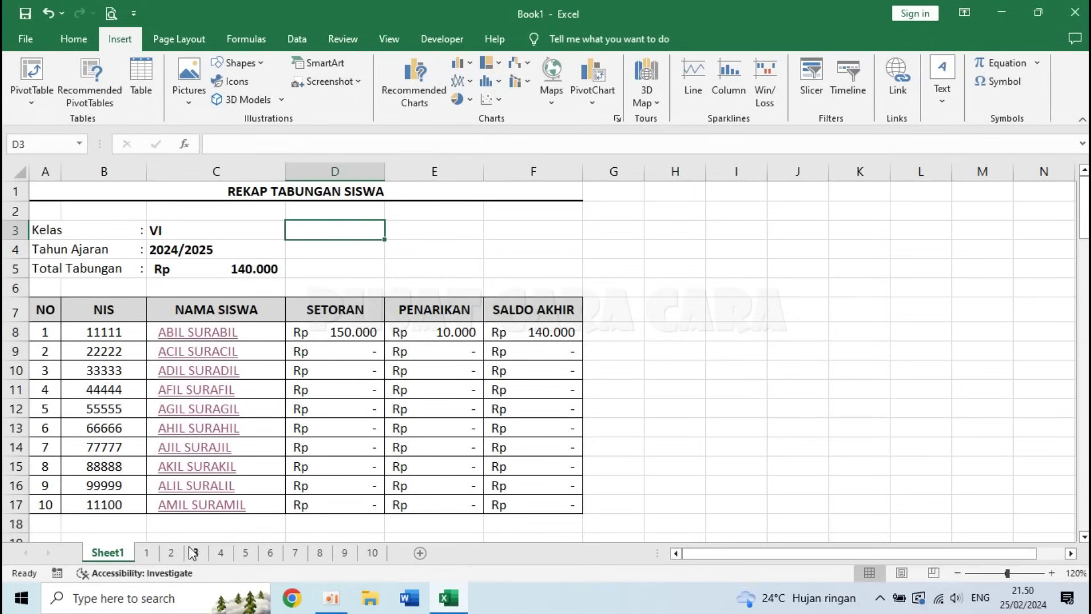
{"action": "left_click", "coordinate": [496, 265]}
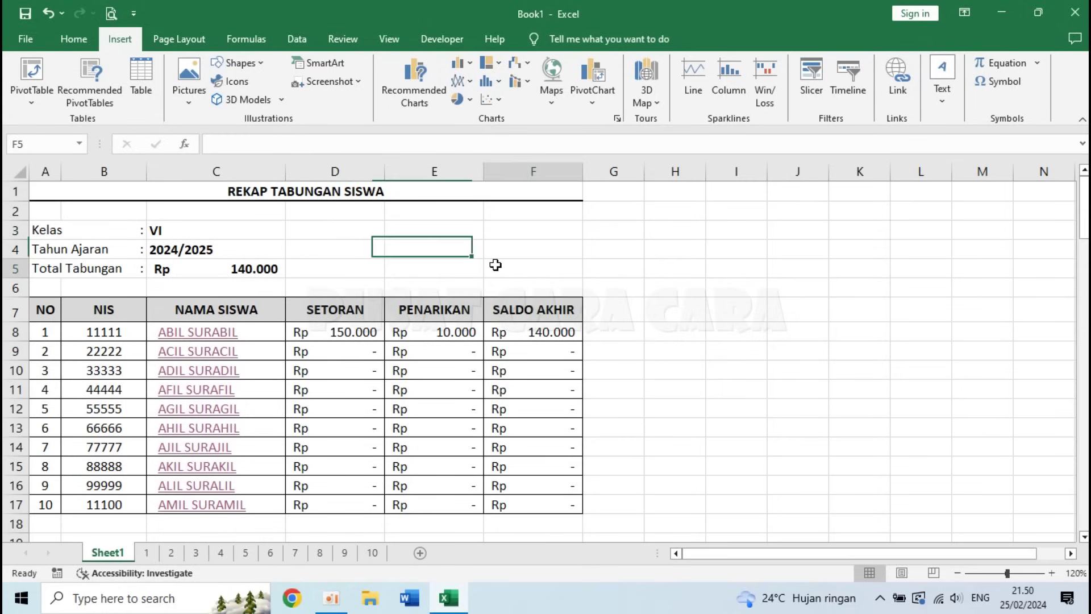
{"action": "left_click", "coordinate": [27, 39]}
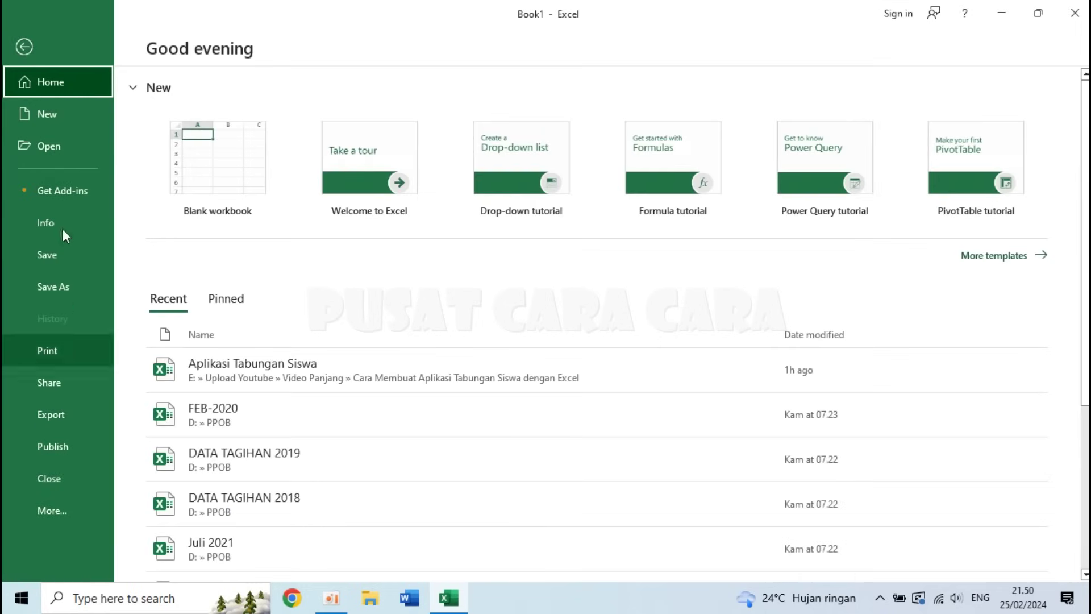
{"action": "left_click", "coordinate": [55, 507]}
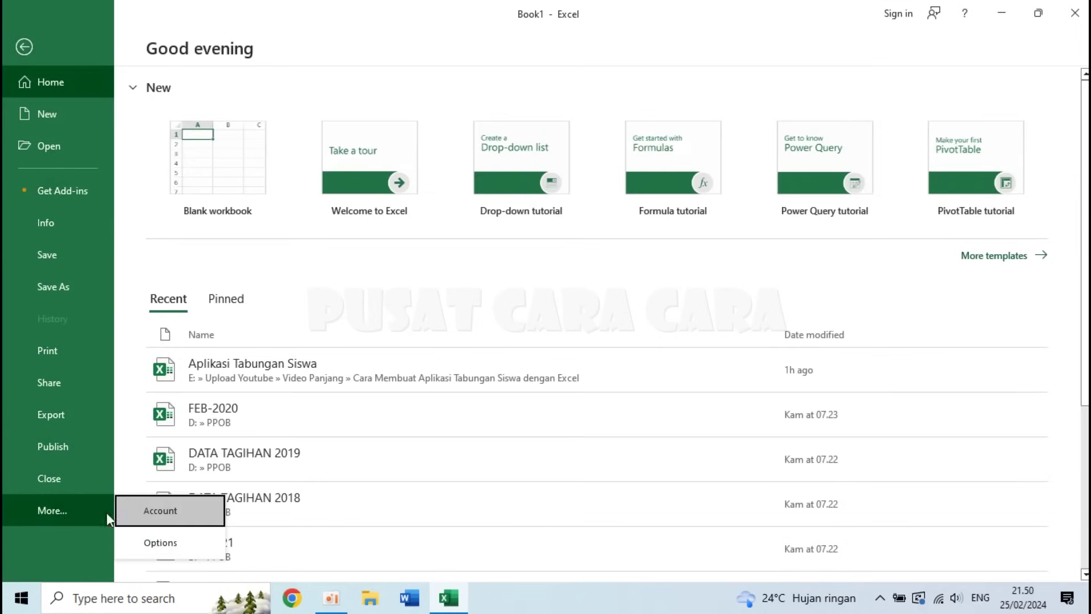
- Turn off 'Show sheet tabs' in Excel Options' Advanced workbook display settings
{"action": "left_click", "coordinate": [160, 542]}
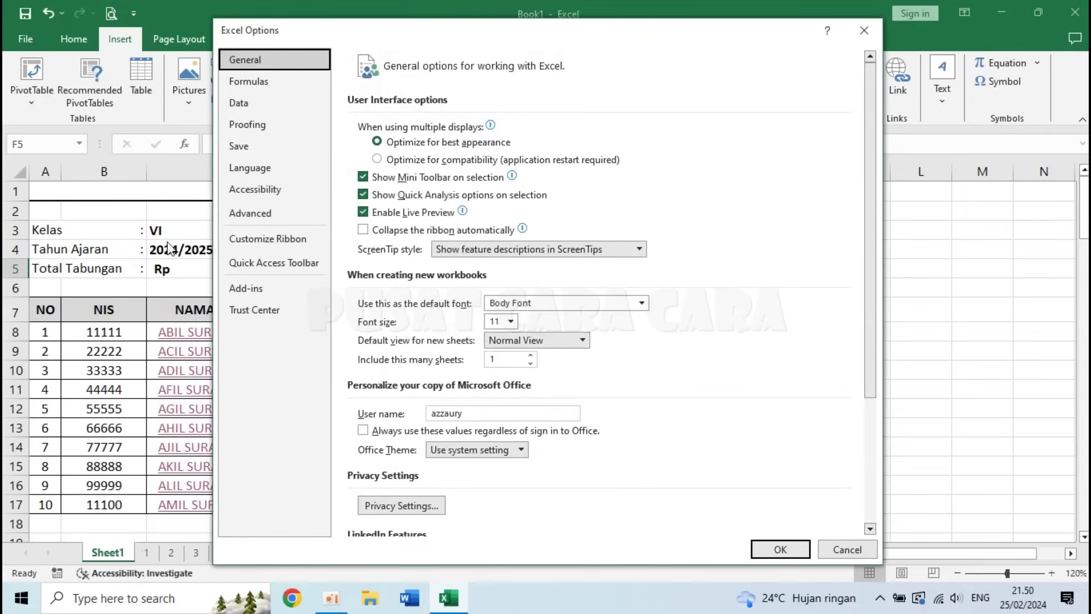
{"action": "left_click", "coordinate": [272, 214]}
{"action": "scroll", "coordinate": [647, 309], "scroll_direction": "down", "scroll_amount": 10}
{"action": "scroll", "coordinate": [649, 309], "scroll_direction": "down", "scroll_amount": 8}
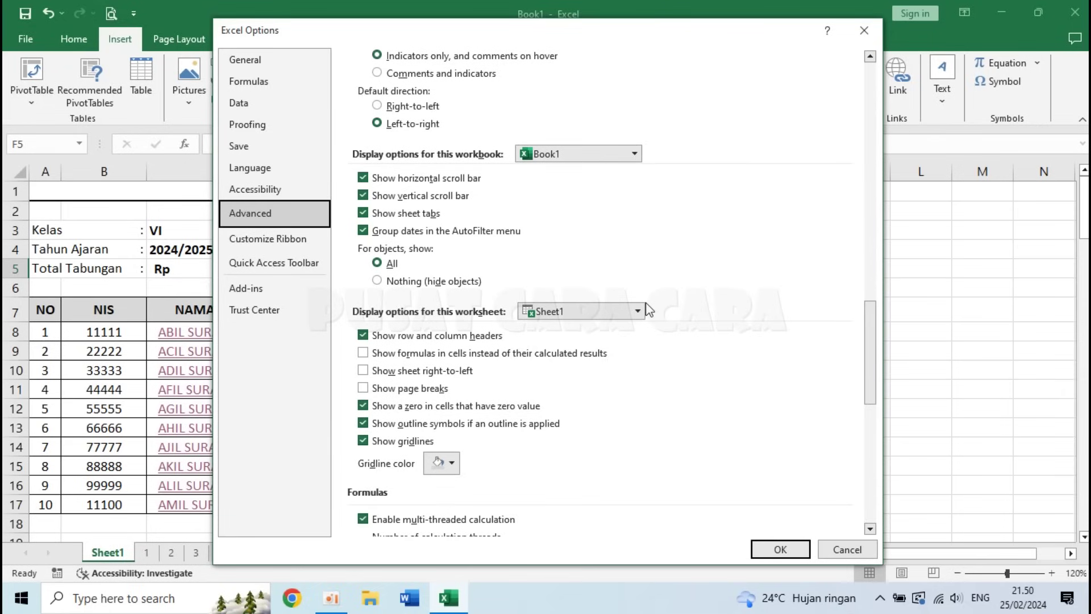
{"action": "left_click", "coordinate": [363, 215]}
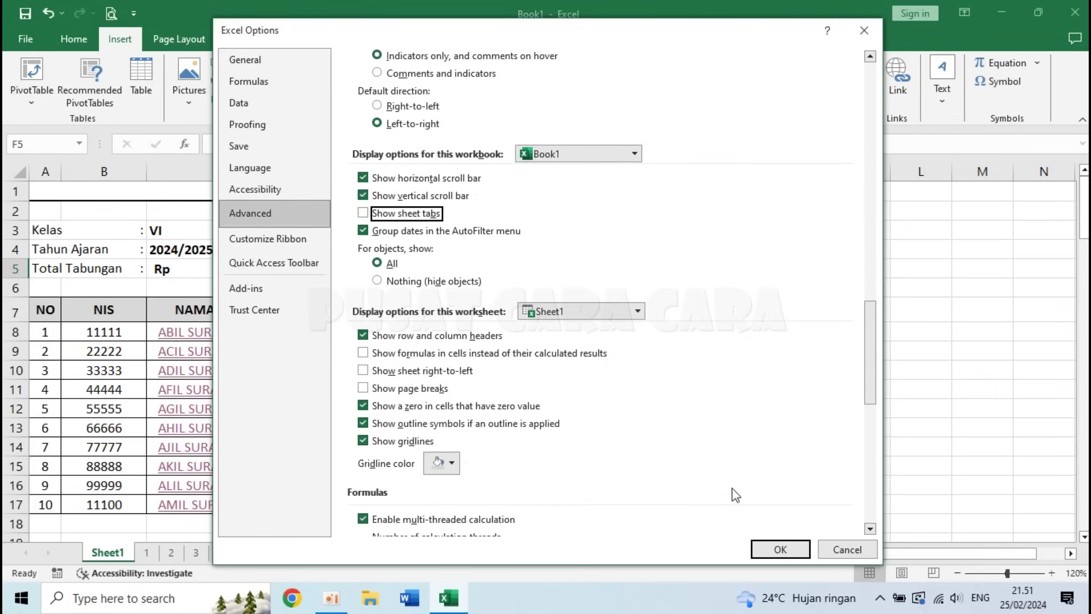
{"action": "left_click", "coordinate": [779, 550]}
{"action": "left_click", "coordinate": [646, 447]}
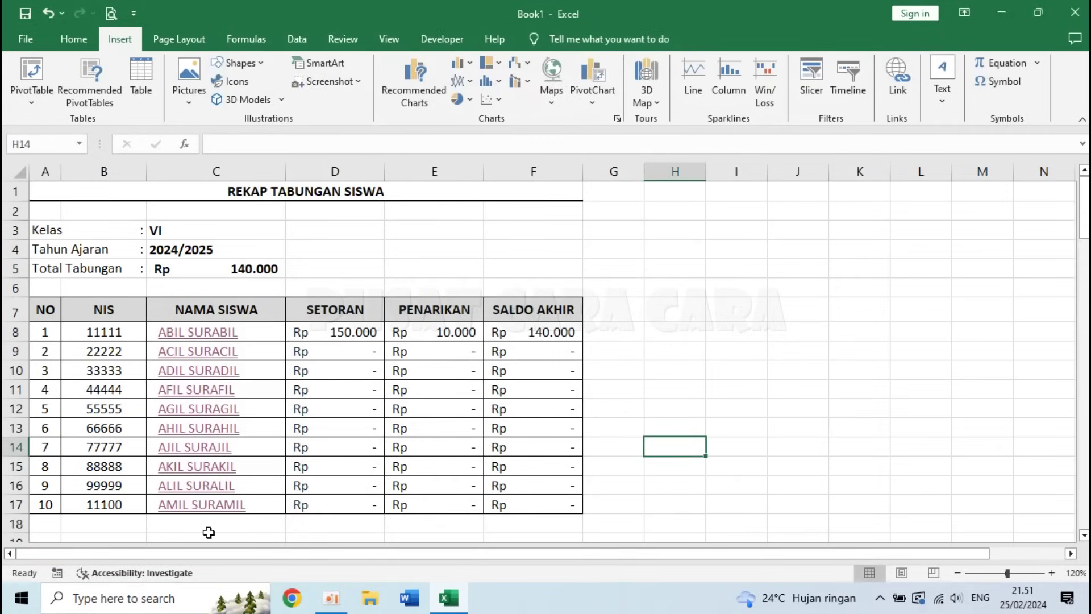
{"action": "left_click", "coordinate": [568, 288]}
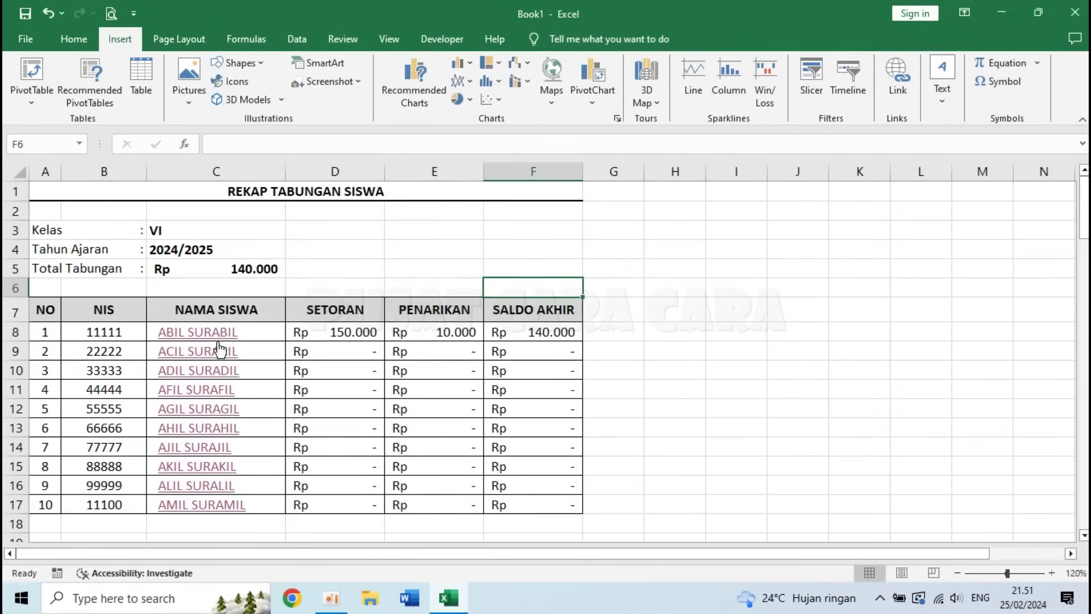
{"action": "left_click", "coordinate": [199, 333]}
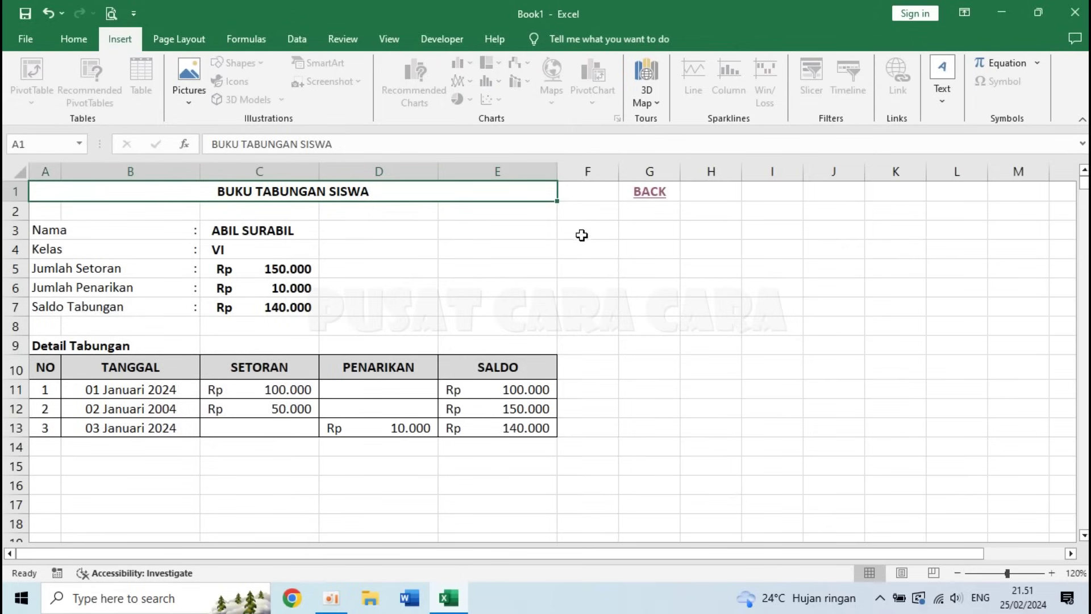
{"action": "left_click", "coordinate": [648, 191]}
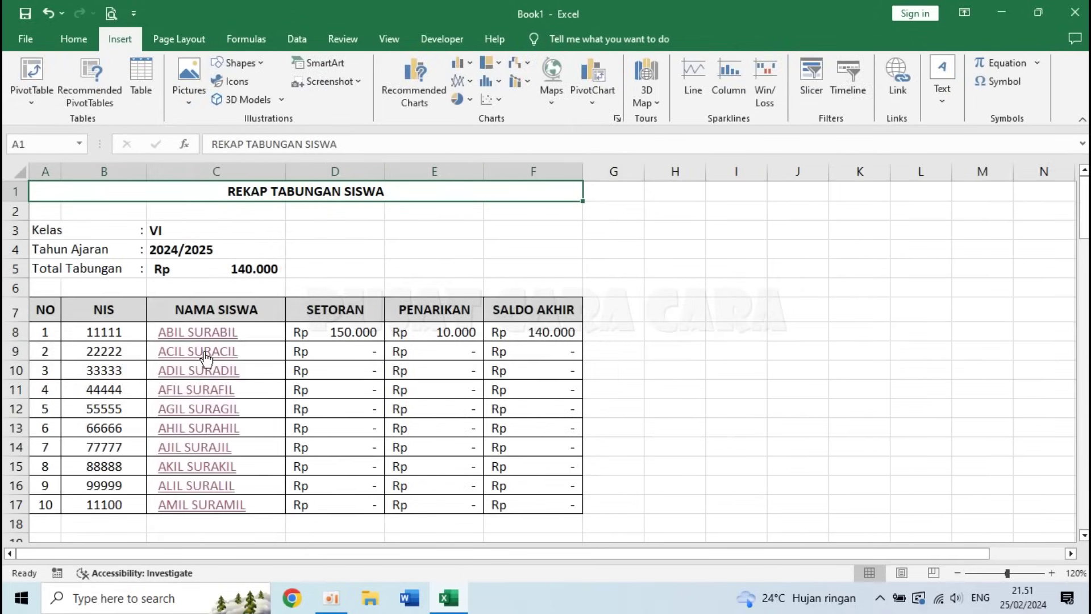
{"action": "left_click", "coordinate": [204, 353]}
{"action": "left_click", "coordinate": [166, 387]}
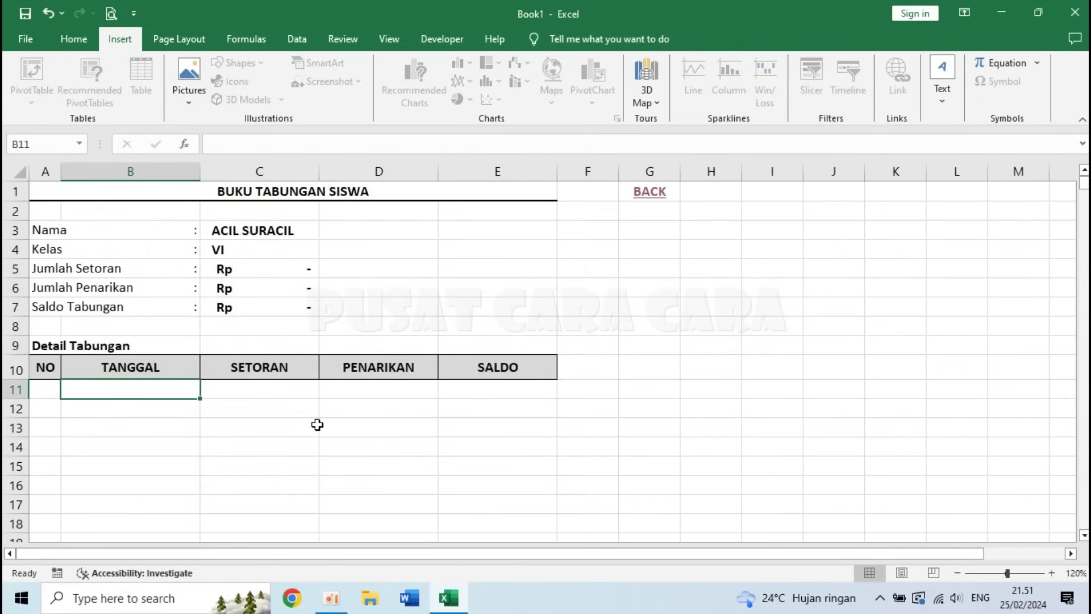
{"action": "type", "text": "1/"}
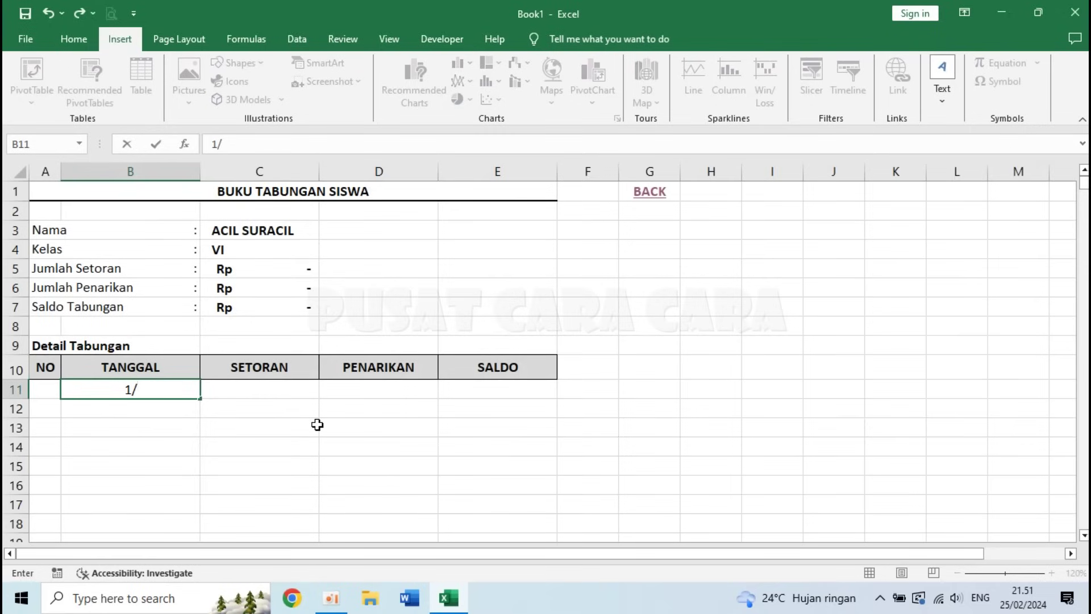
{"action": "type", "text": "3/"}
{"action": "type", "text": "24"}
{"action": "key", "text": "Return"}
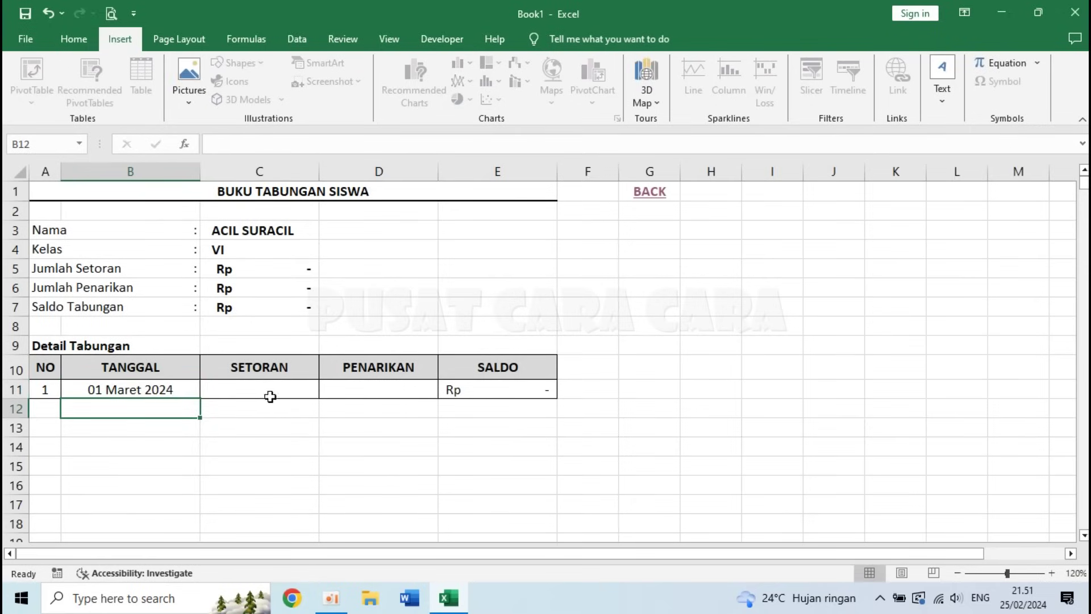
{"action": "left_click", "coordinate": [268, 394]}
{"action": "type", "text": "100000"}
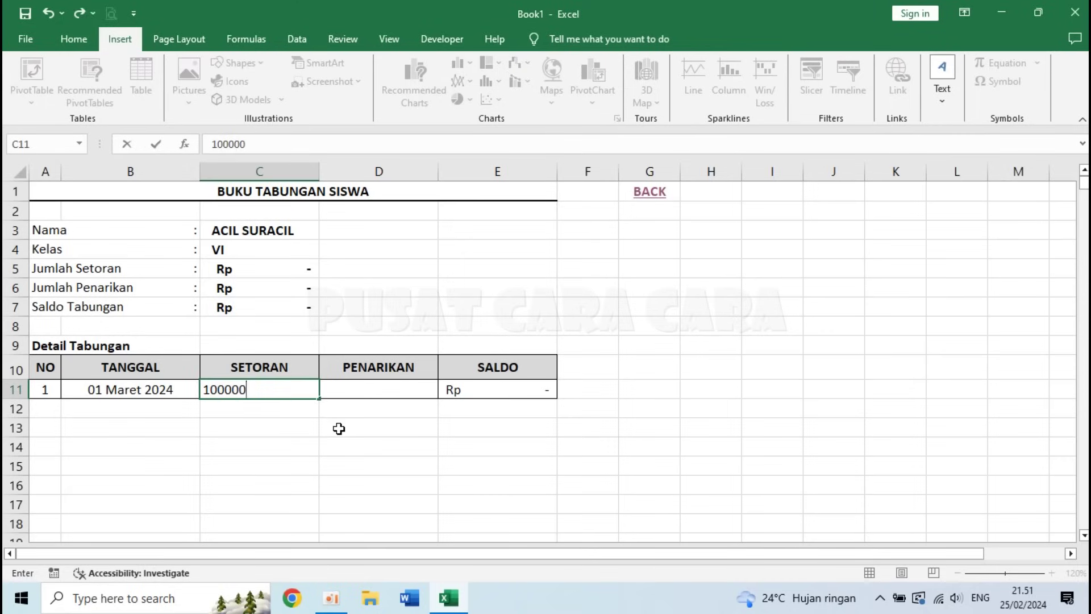
{"action": "key", "text": "Return"}
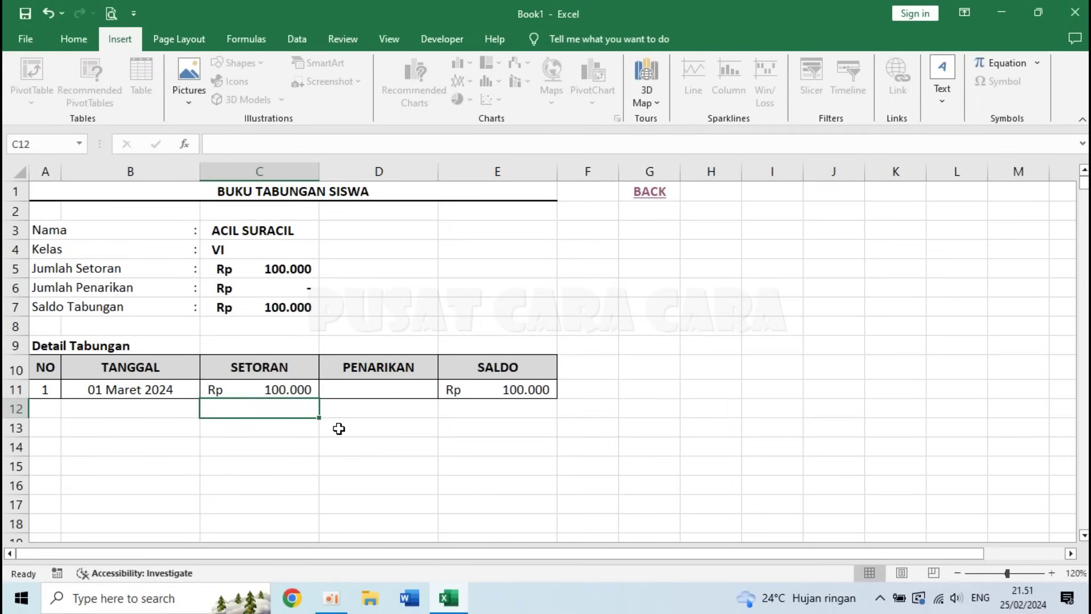
- Fill dates 02–05 Maret 2024 and enter their deposits, ending with 150.000, 100.000 and 75.000
{"action": "key", "text": "Left"}
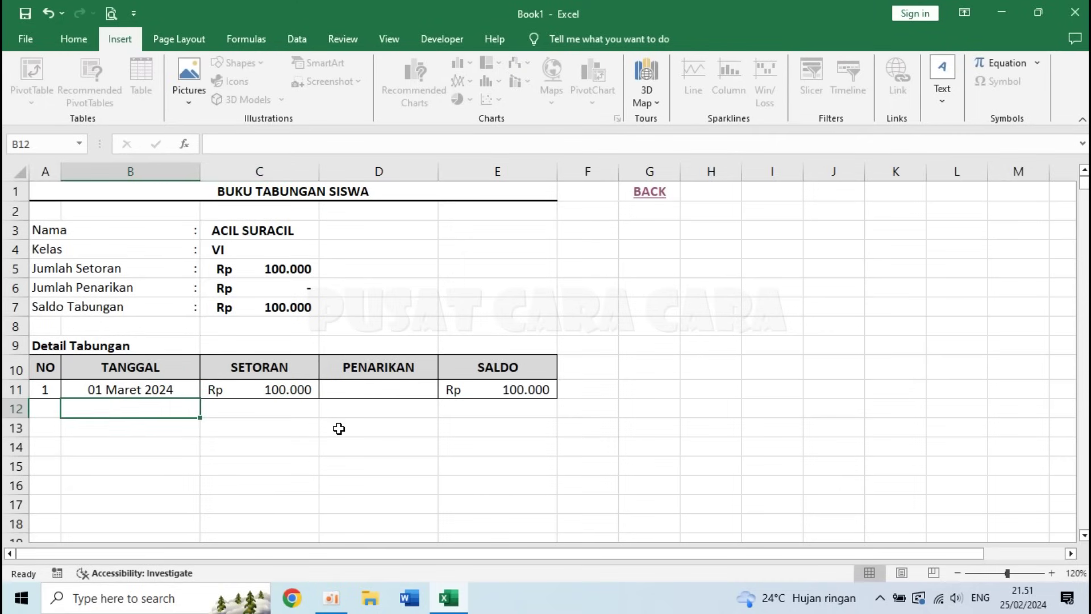
{"action": "left_click", "coordinate": [162, 384]}
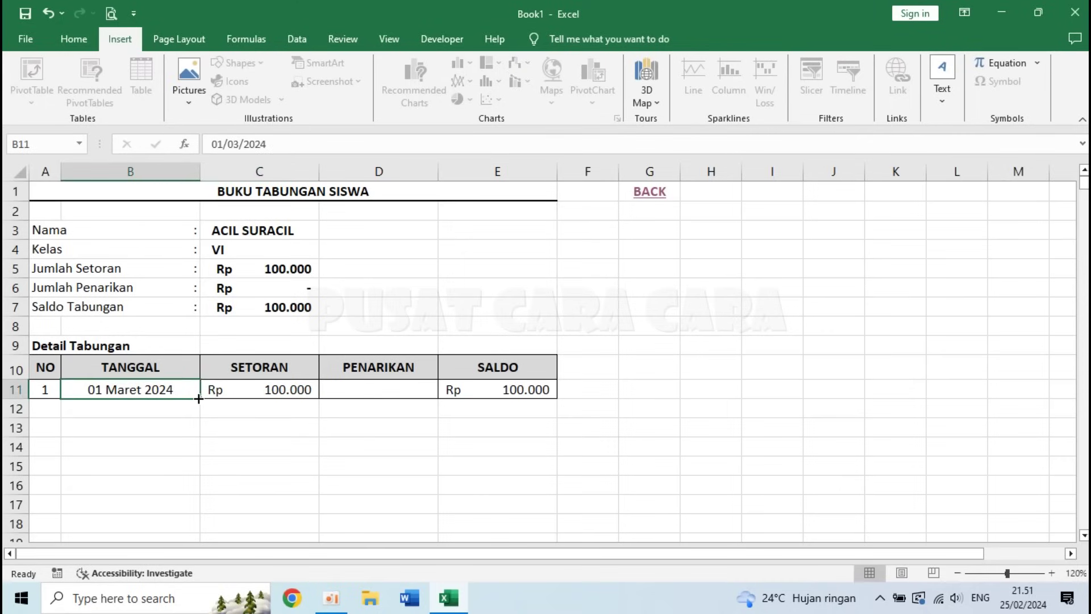
{"action": "left_click_drag", "start_coordinate": [198, 399], "coordinate": [198, 398]}
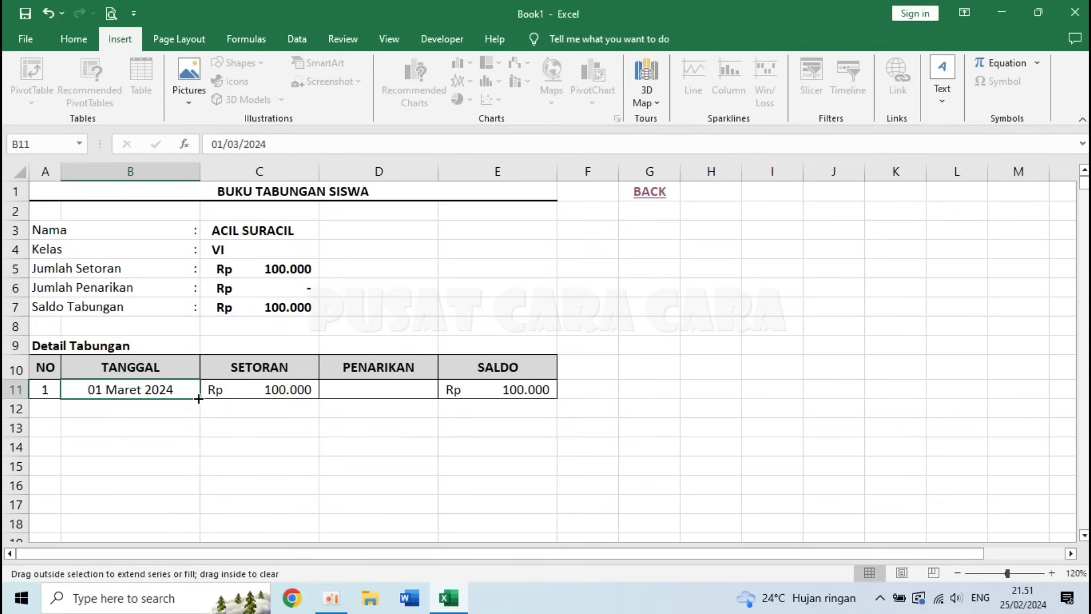
{"action": "left_click_drag", "start_coordinate": [198, 398], "coordinate": [199, 473]}
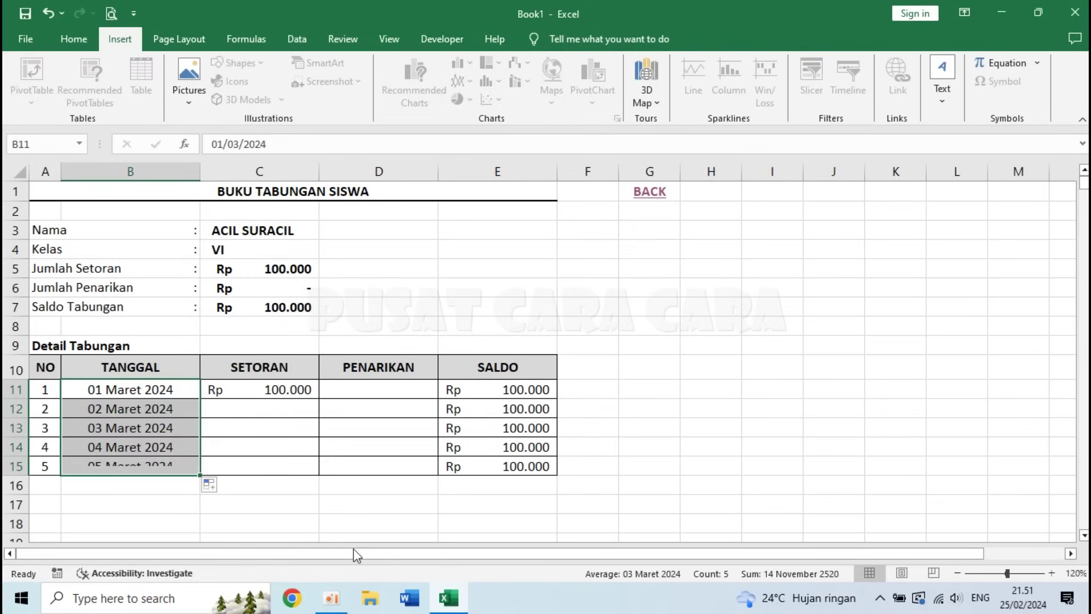
{"action": "left_click", "coordinate": [284, 405]}
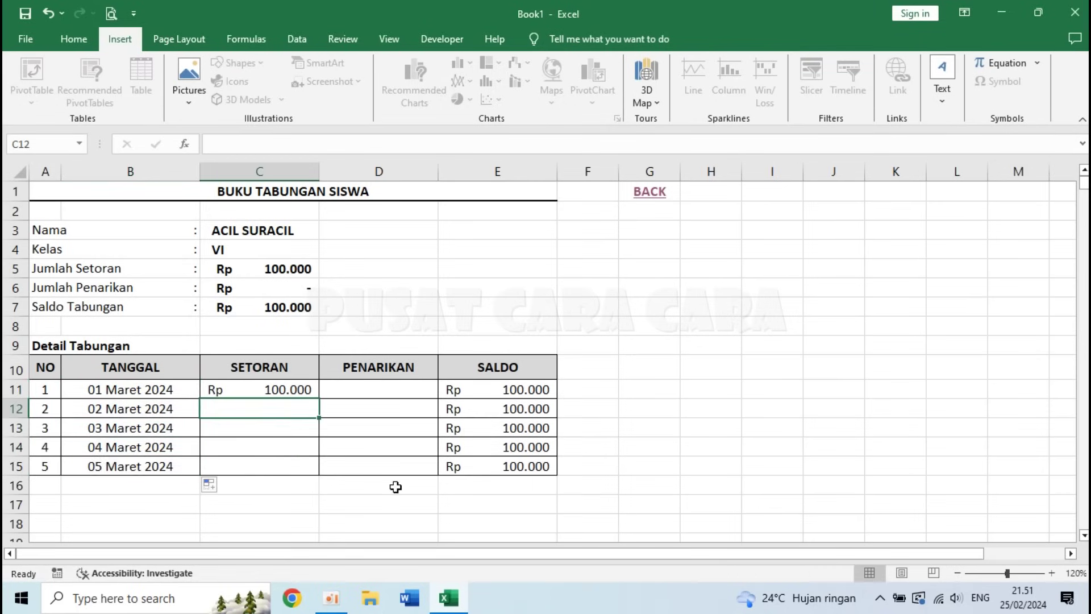
{"action": "type", "text": "50000"}
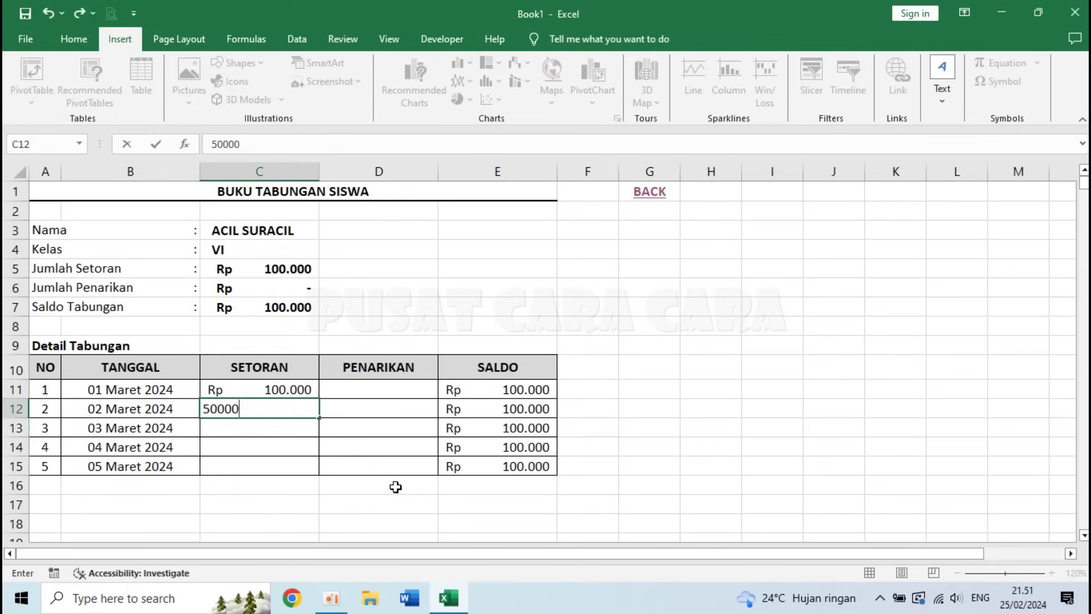
{"action": "key", "text": "Return"}
{"action": "type", "text": "1"}
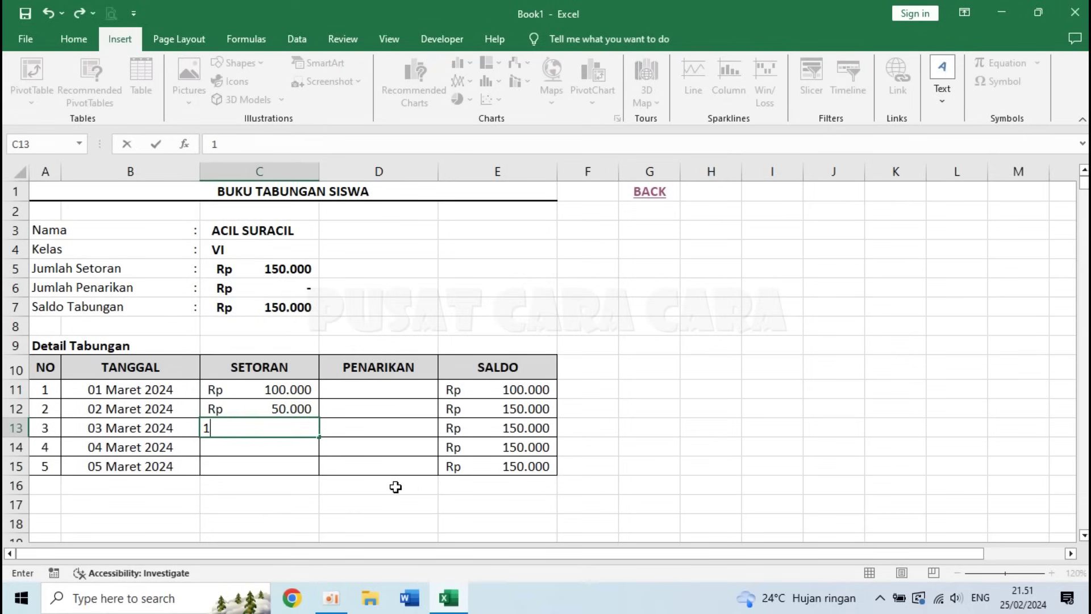
{"action": "type", "text": "50.00"}
{"action": "key", "text": "Return"}
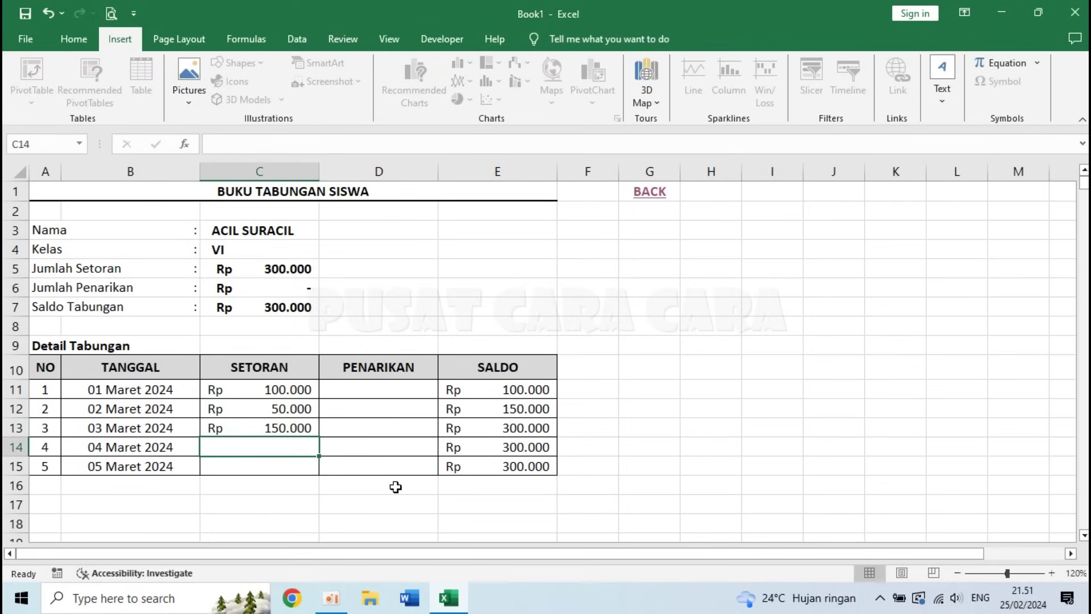
{"action": "type", "text": "10"}
{"action": "key", "text": "Return"}
{"action": "type", "text": "75.000"}
{"action": "key", "text": "Return"}
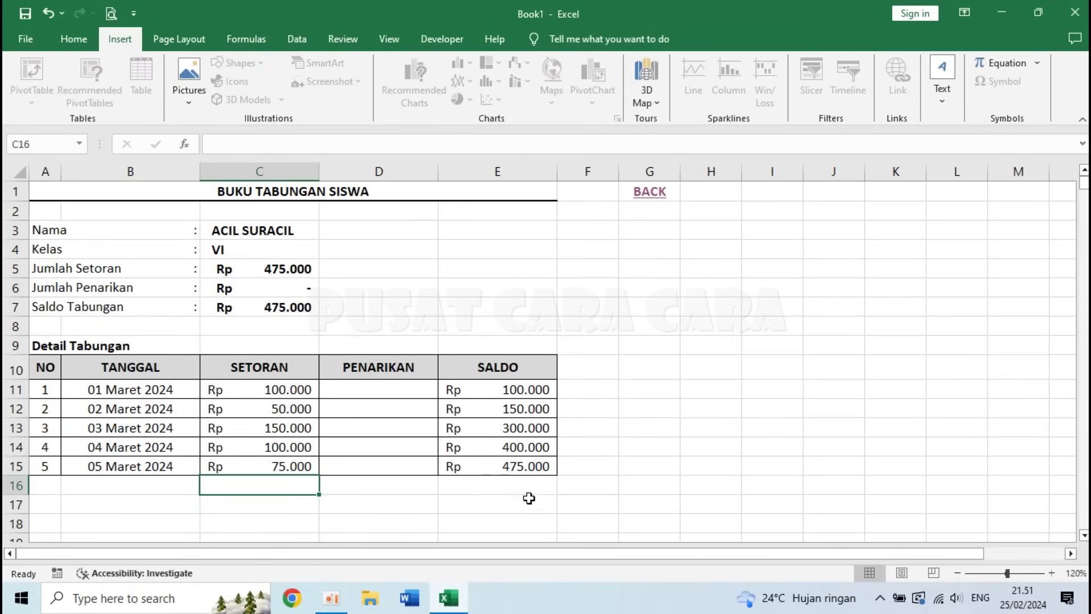
- Add 06 Maret 2024 with a 50.000 withdrawal to the second student's book, then return to the recap
{"action": "left_click", "coordinate": [649, 193]}
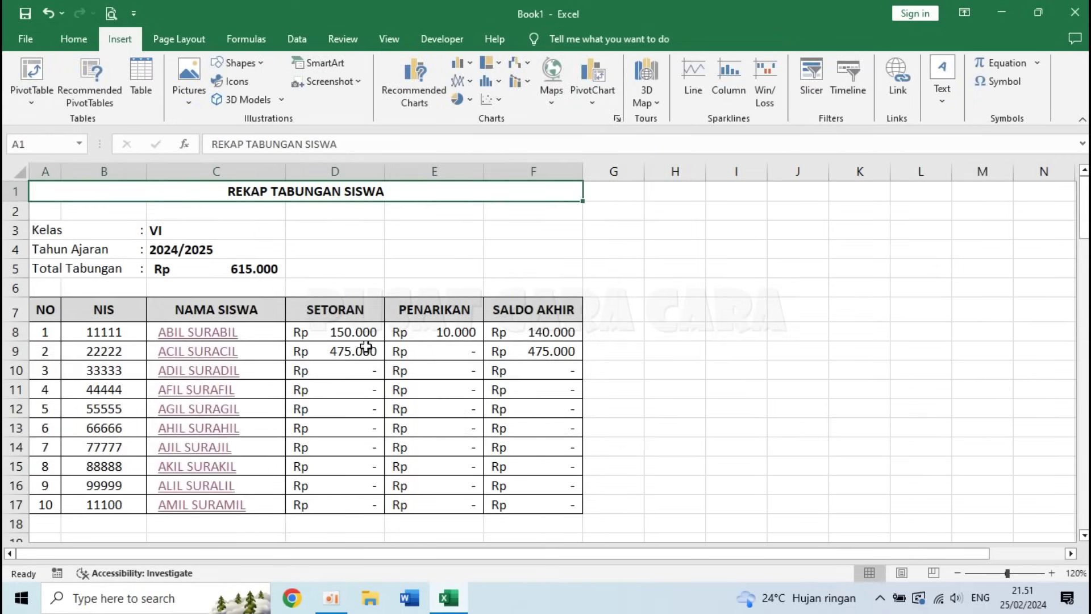
{"action": "left_click", "coordinate": [202, 362]}
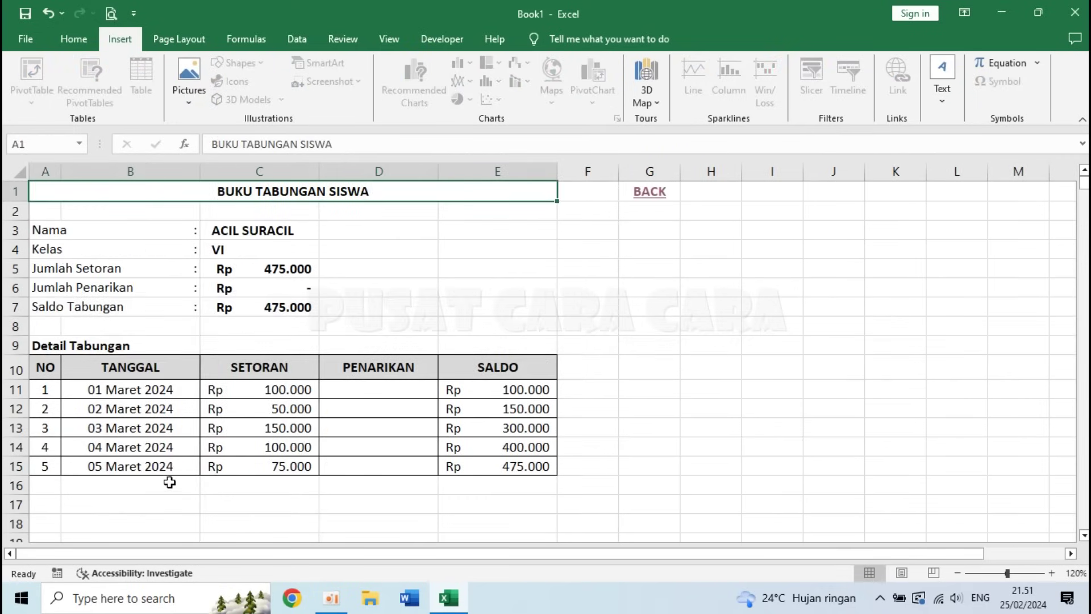
{"action": "left_click", "coordinate": [166, 466]}
{"action": "left_click_drag", "start_coordinate": [199, 475], "coordinate": [207, 492]}
{"action": "left_click", "coordinate": [375, 487]}
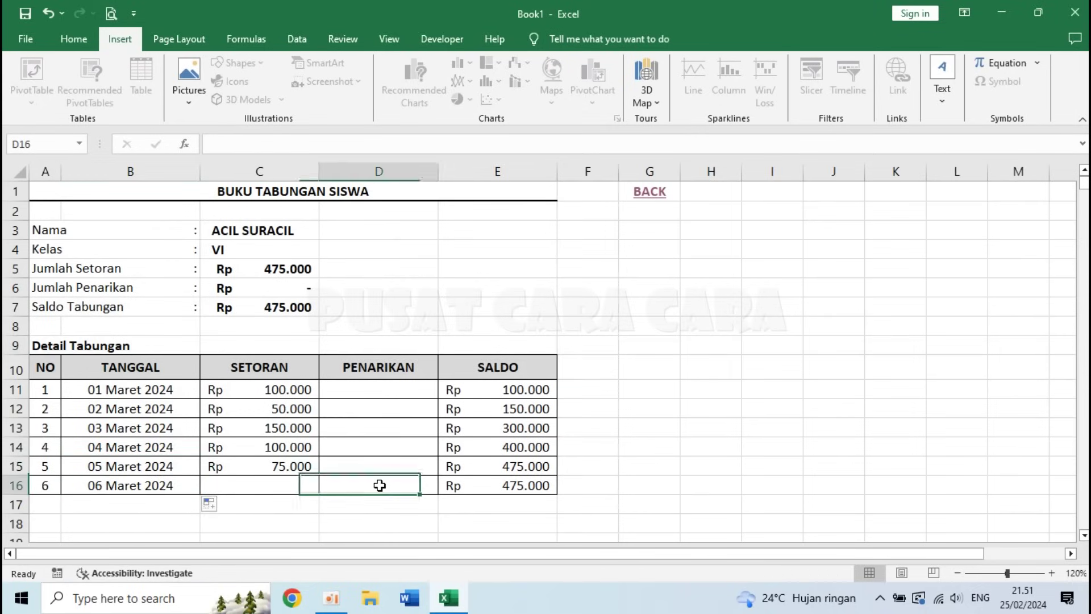
{"action": "type", "text": "50000"}
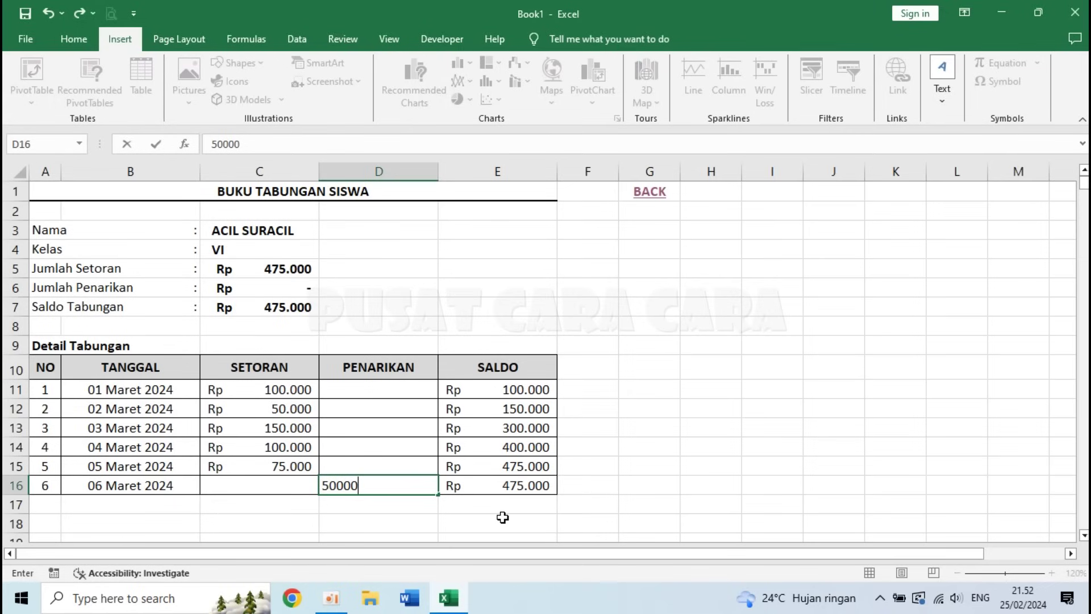
{"action": "key", "text": "Return"}
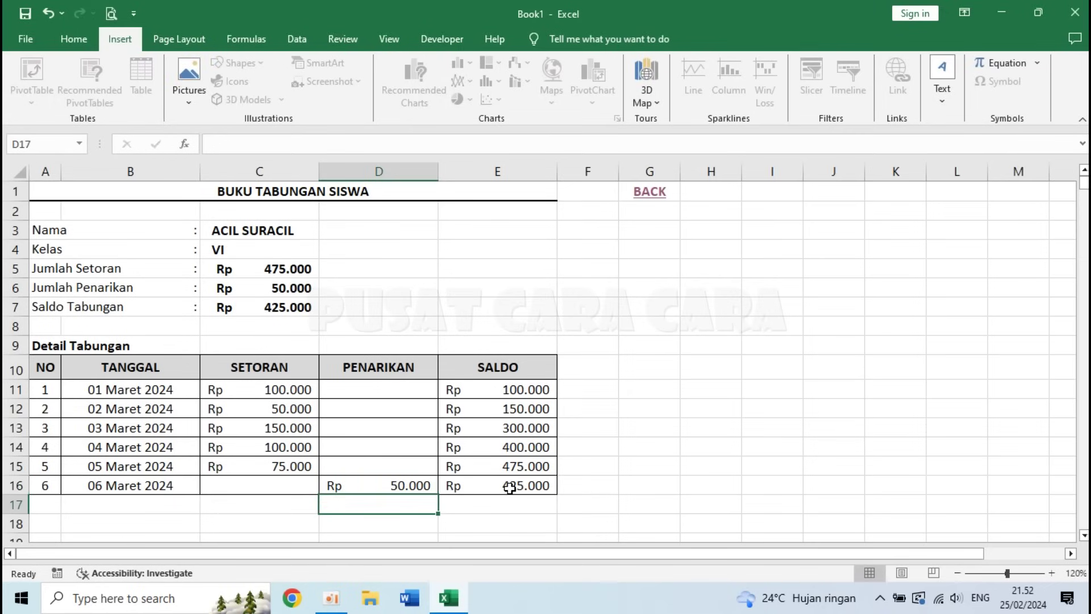
{"action": "left_click", "coordinate": [649, 192]}
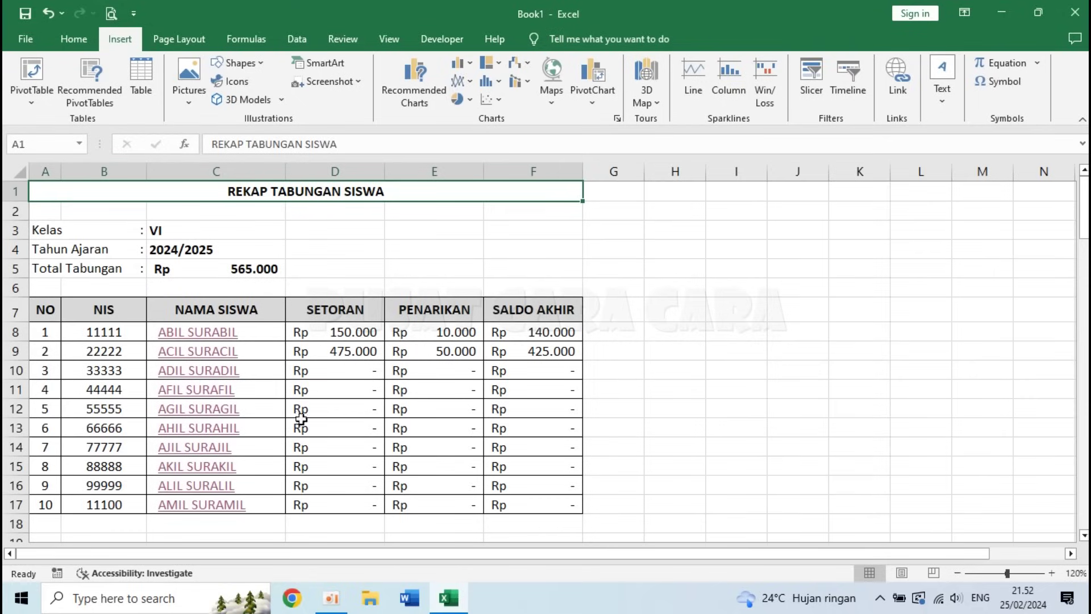
- In the last student's book, fill dates 01–05 Maret 2024 starting from 1/03/2024
{"action": "left_click", "coordinate": [200, 504]}
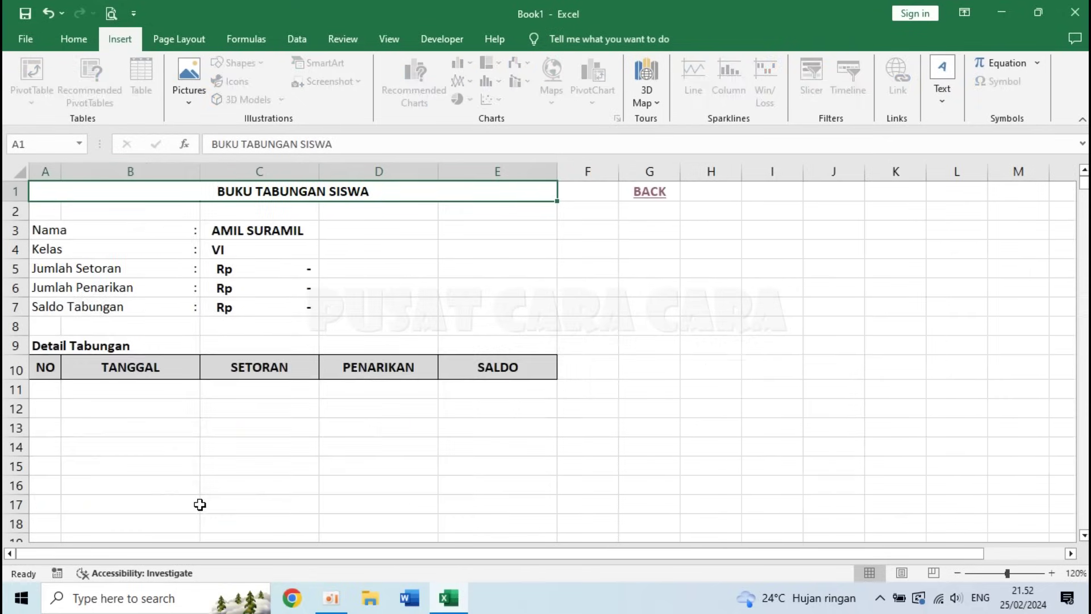
{"action": "left_click", "coordinate": [131, 383]}
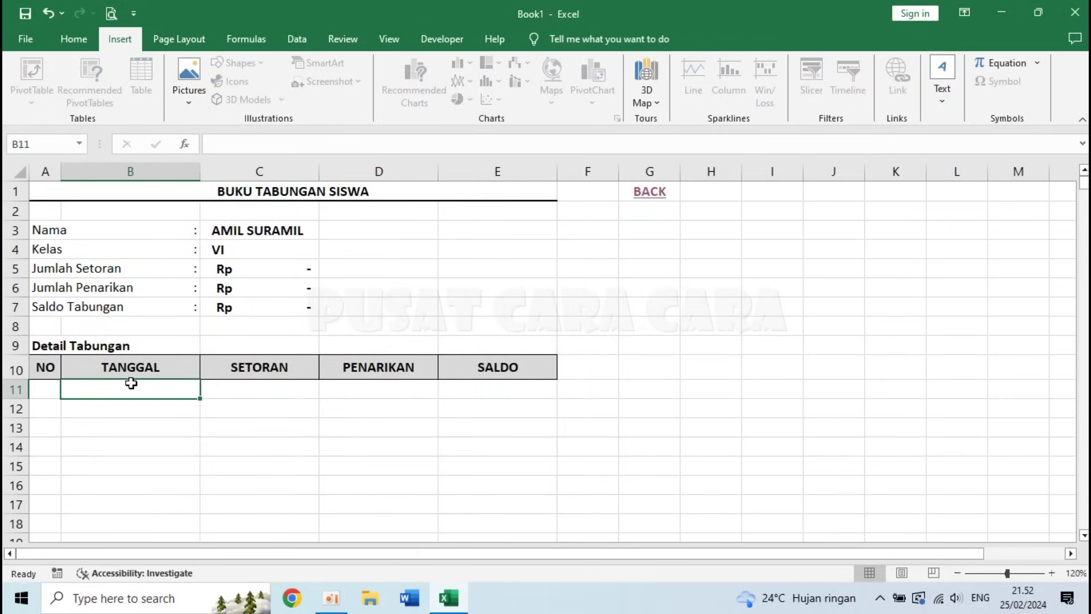
{"action": "type", "text": "1/03/"}
{"action": "type", "text": "2024"}
{"action": "key", "text": "Return"}
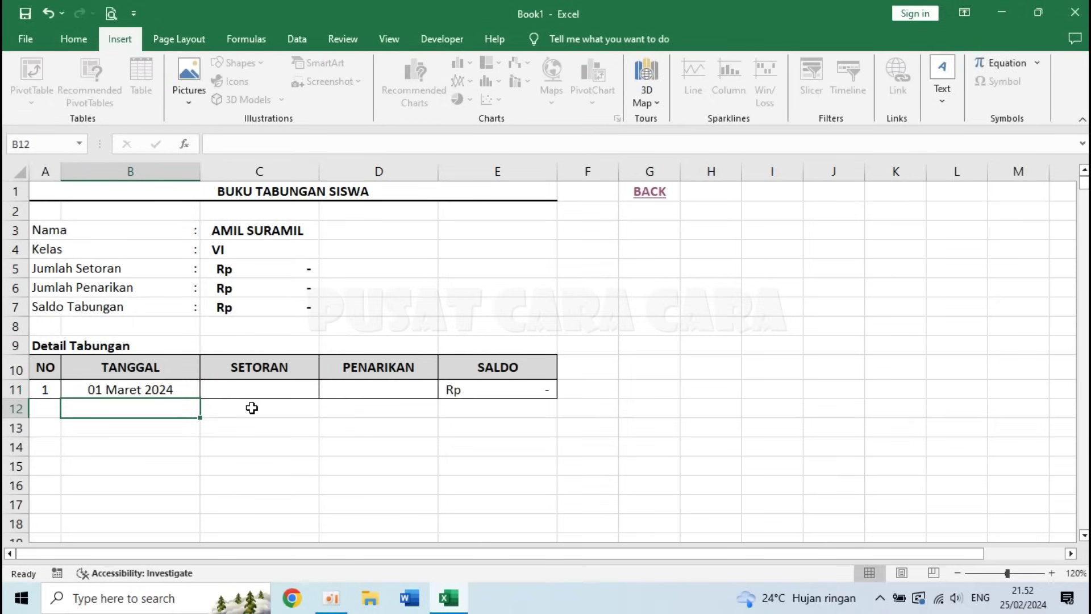
{"action": "left_click", "coordinate": [190, 392]}
{"action": "left_click_drag", "start_coordinate": [199, 398], "coordinate": [193, 469]}
- Enter deposits 100.000, 200.000, 150.000, a 50.000 withdrawal on 04 Maret, and 200.000 on 05 Maret
{"action": "left_click", "coordinate": [255, 387]}
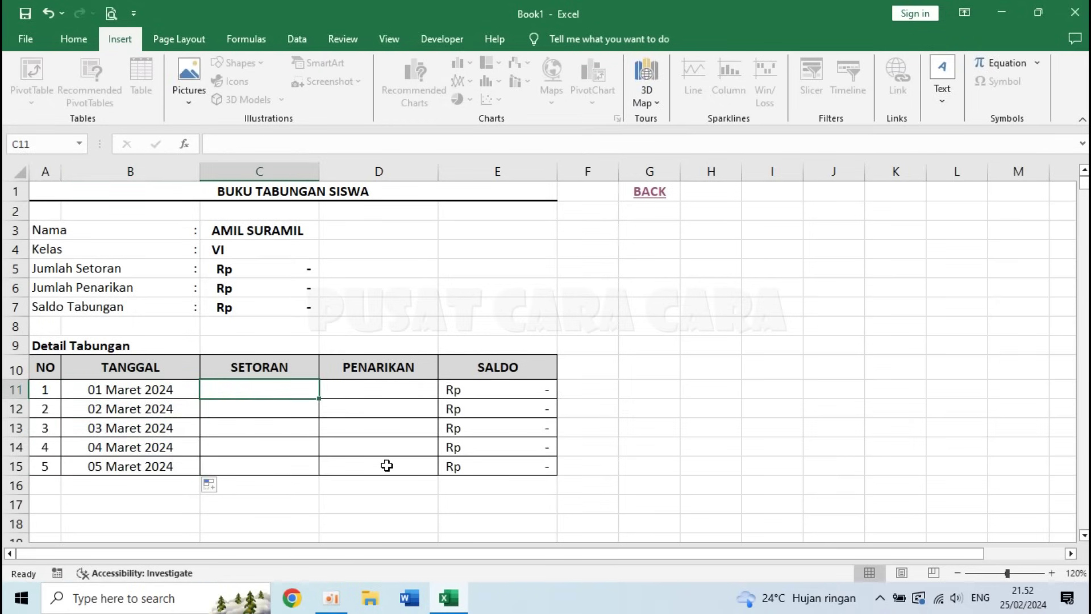
{"action": "type", "text": "10"}
{"action": "type", "text": "0.000"}
{"action": "key", "text": "Return"}
{"action": "type", "text": "2000"}
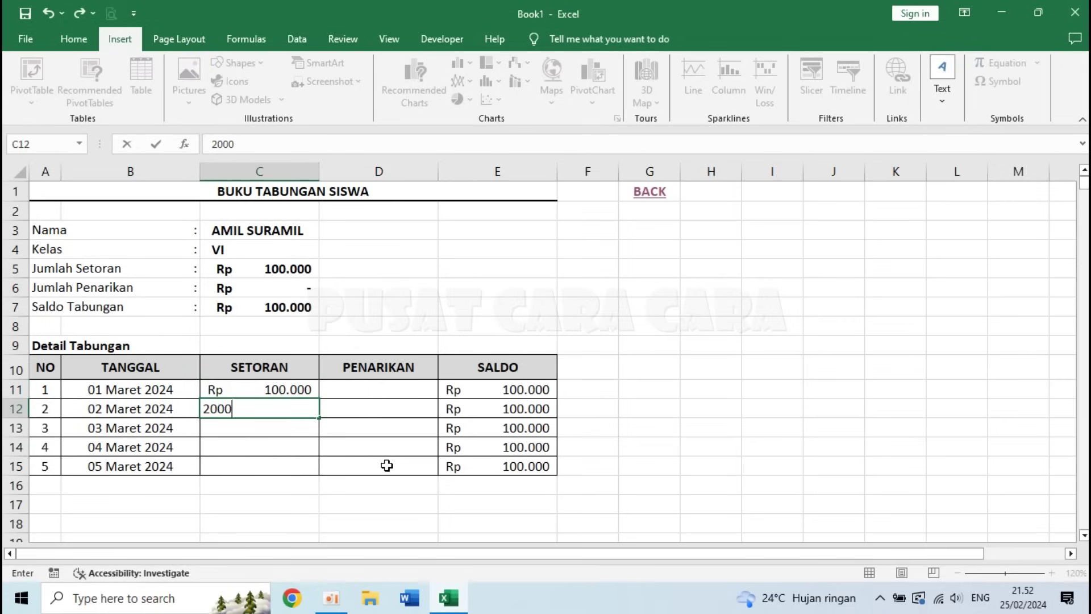
{"action": "key", "text": "Return"}
{"action": "type", "text": "1590"}
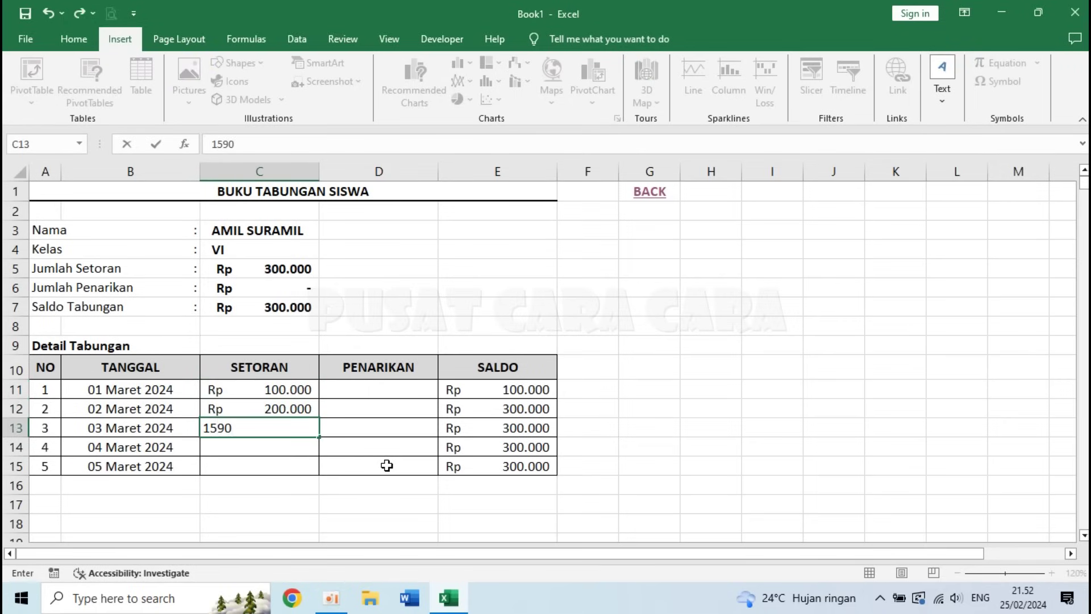
{"action": "key", "text": "Return"}
{"action": "key", "text": "Right"}
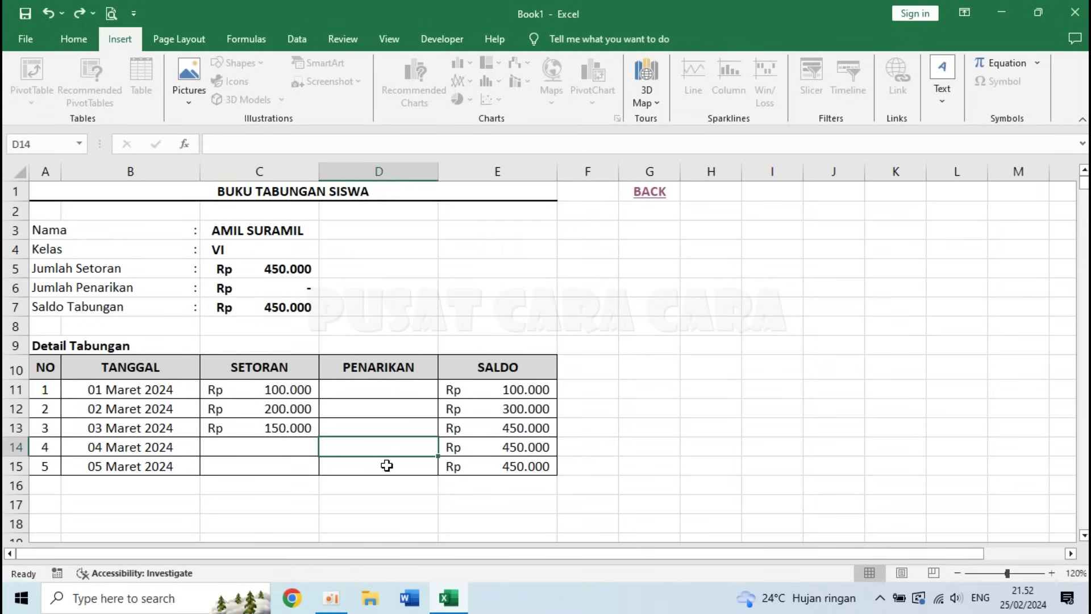
{"action": "type", "text": "5"}
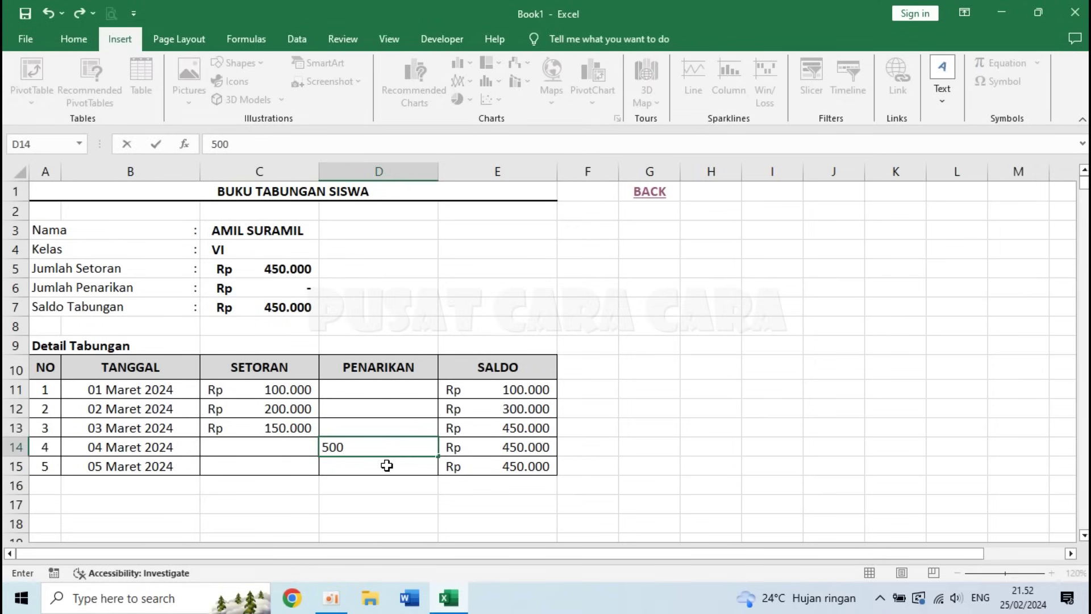
{"action": "type", "text": "0.000"}
{"action": "key", "text": "Return"}
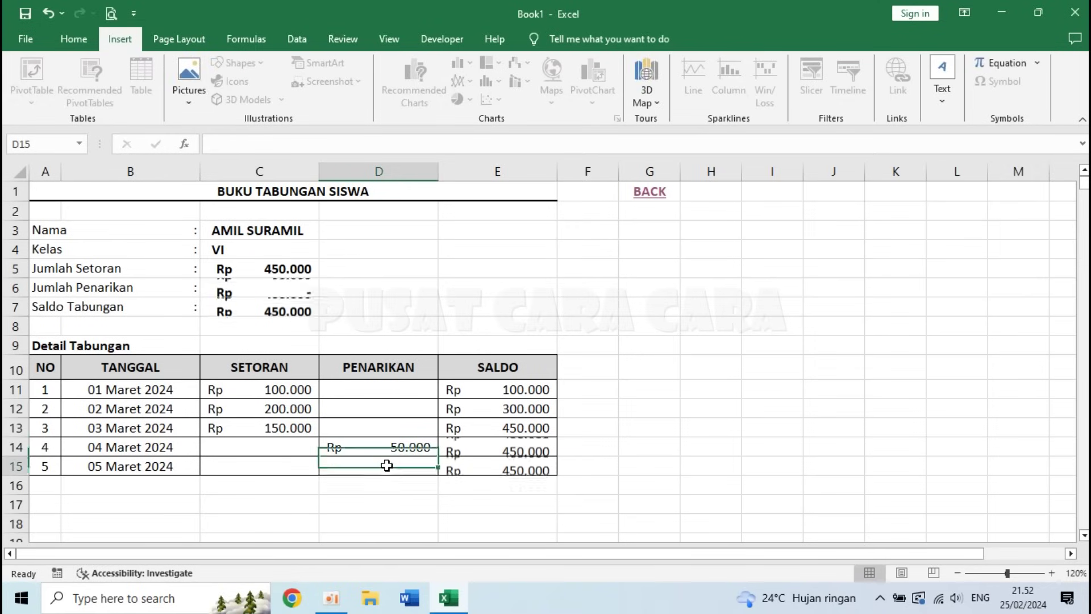
{"action": "key", "text": "Left"}
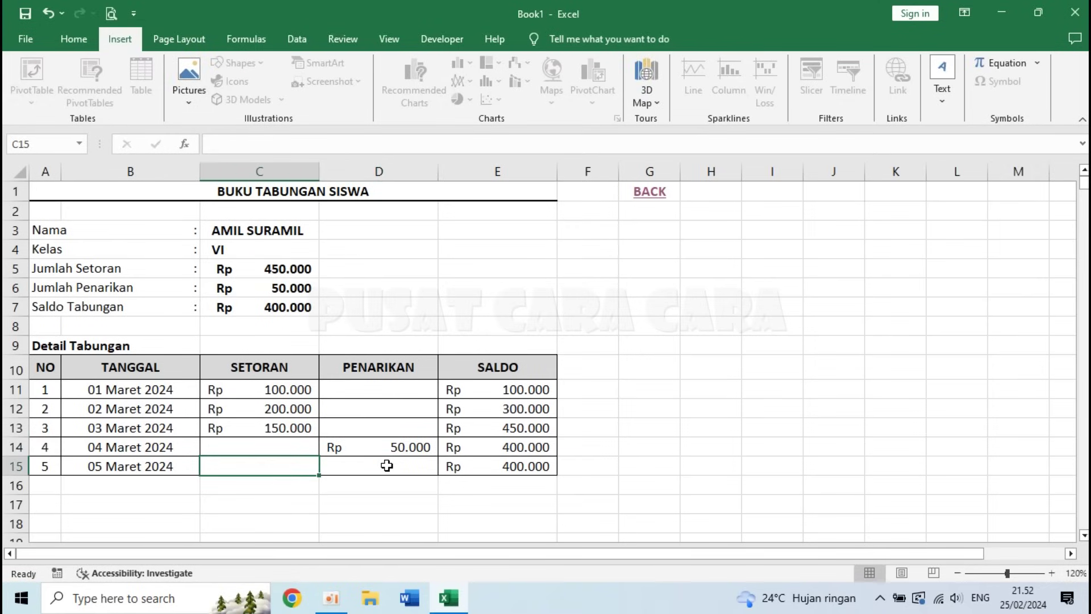
{"action": "type", "text": "200.000"}
{"action": "key", "text": "Return"}
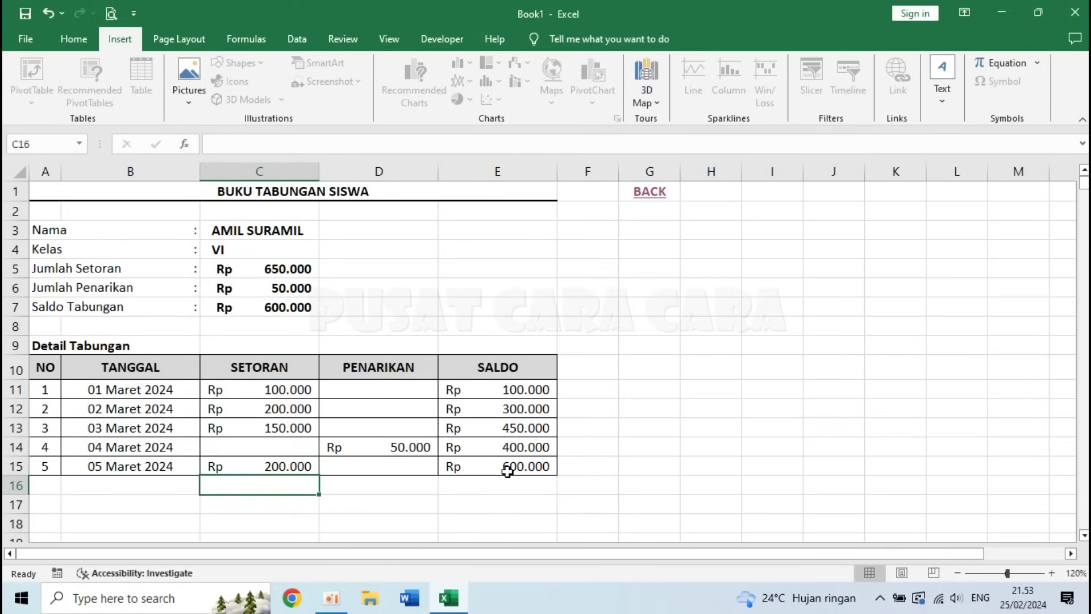
{"action": "left_click", "coordinate": [648, 192]}
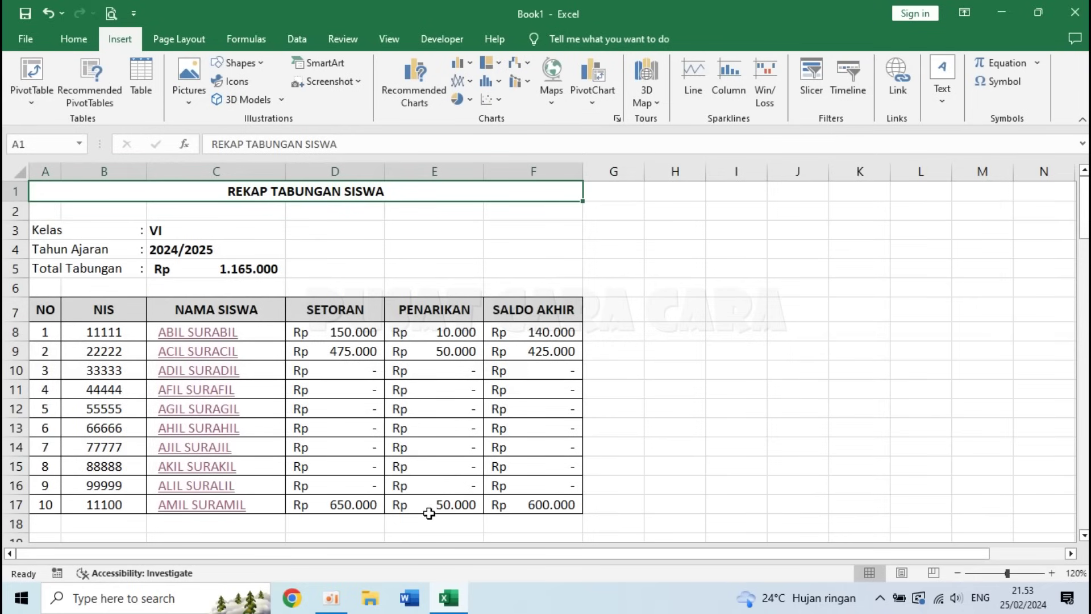
- Inspect the Total Tabungan formula =SUM(F8:F100) in C5, then open the second student's book
{"action": "left_click", "coordinate": [464, 520]}
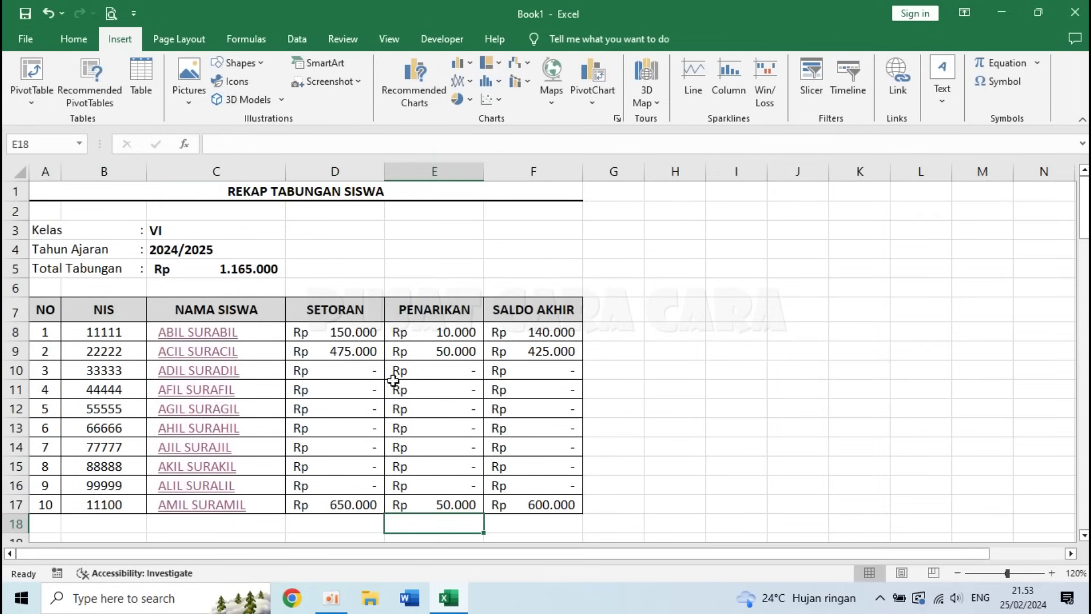
{"action": "left_click", "coordinate": [212, 268]}
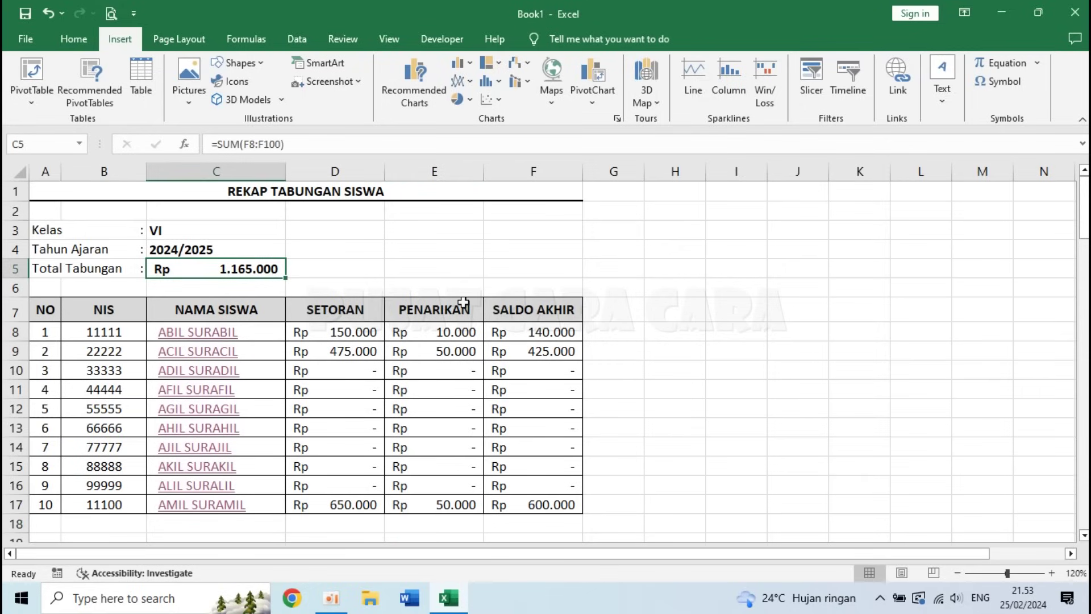
{"action": "left_click", "coordinate": [452, 268]}
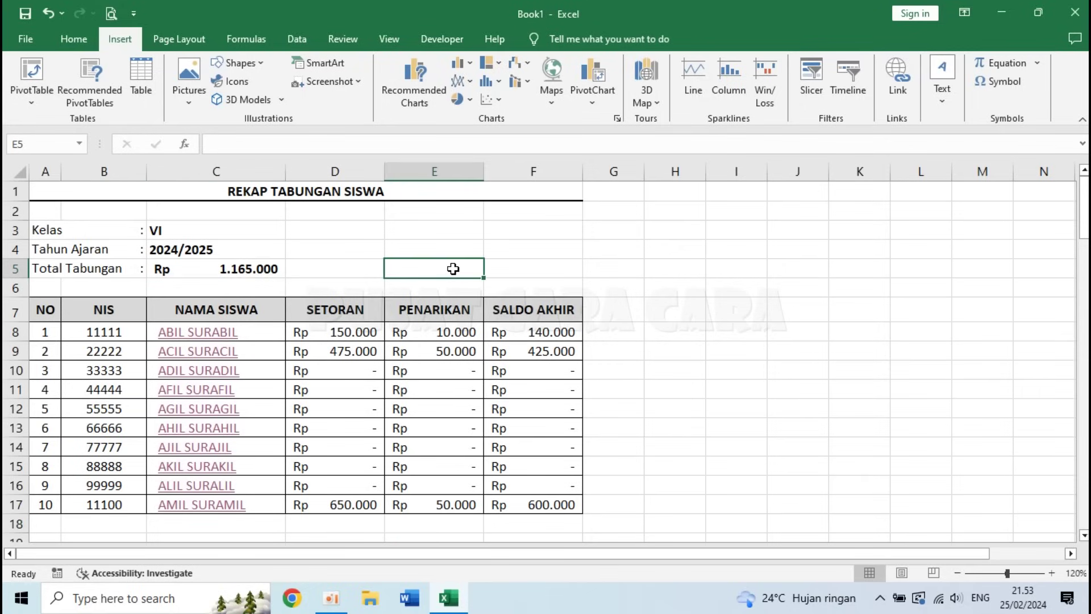
{"action": "left_click", "coordinate": [224, 267]}
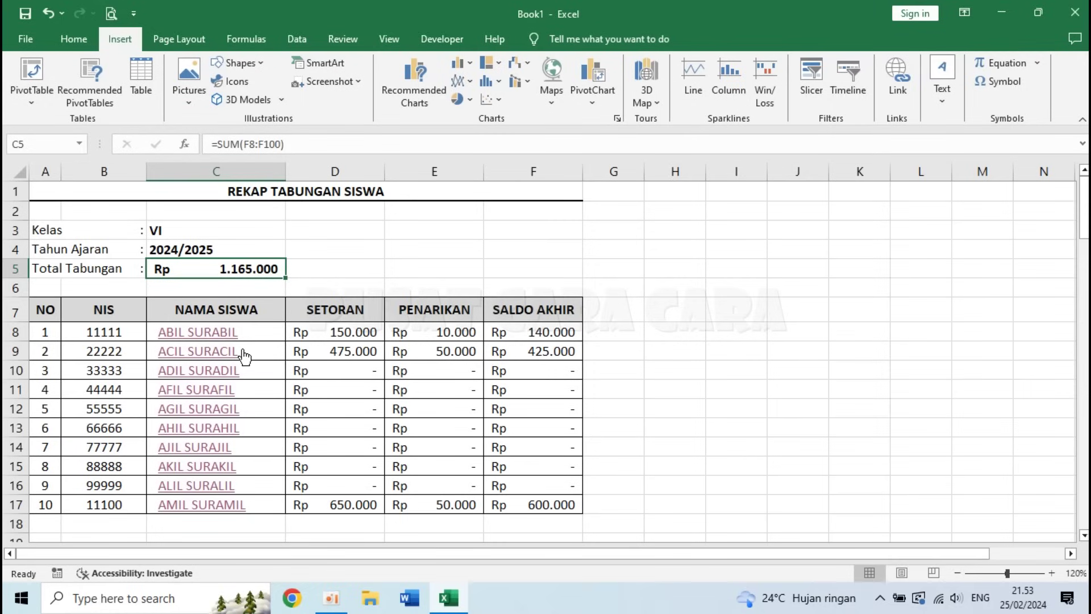
{"action": "left_click", "coordinate": [193, 358]}
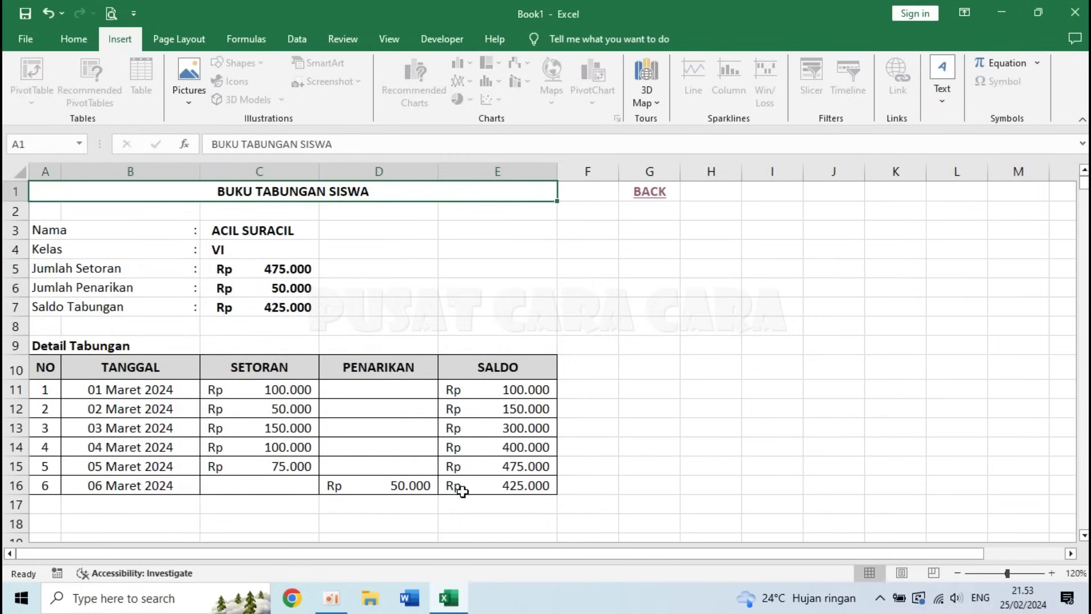